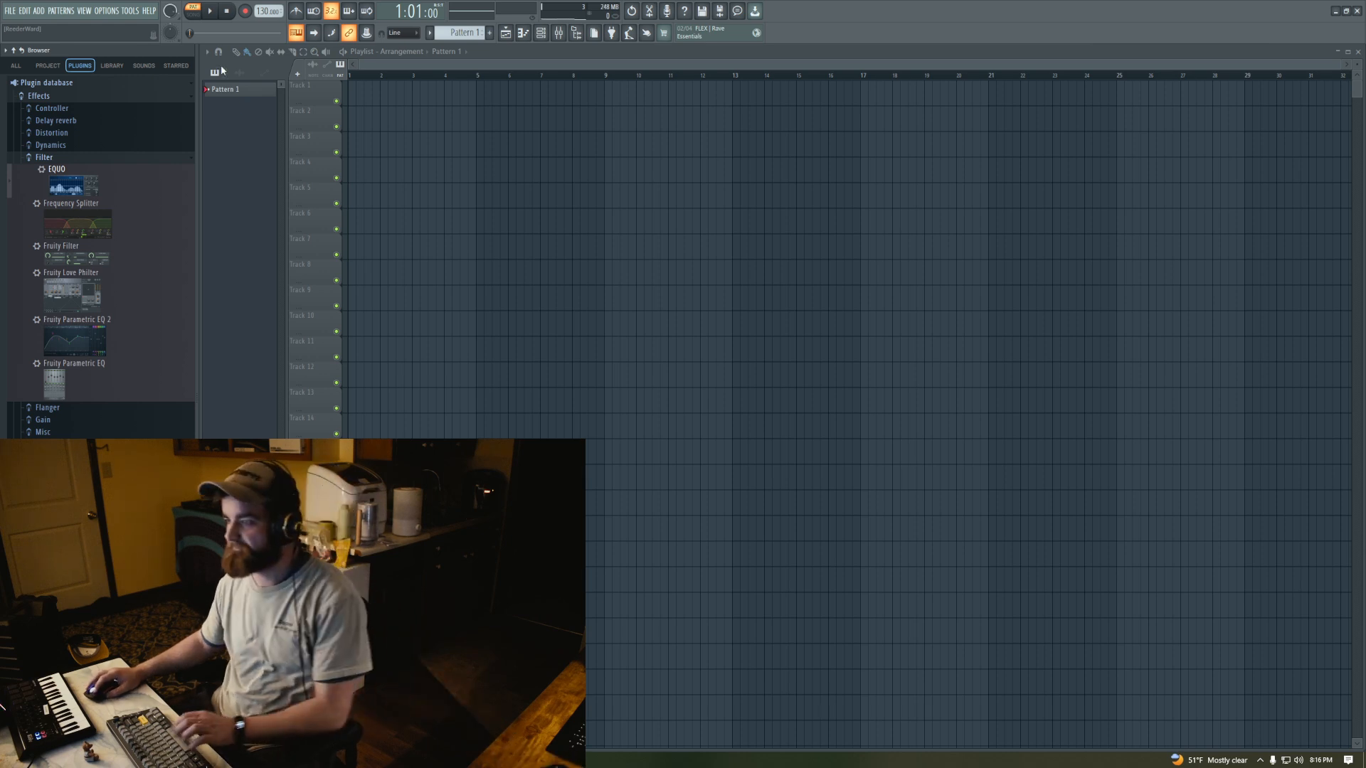
Open the channel rack for Pattern 1, move it to the middle of the playlist, and insert a FLEX instrument channel
left_click(240, 92)
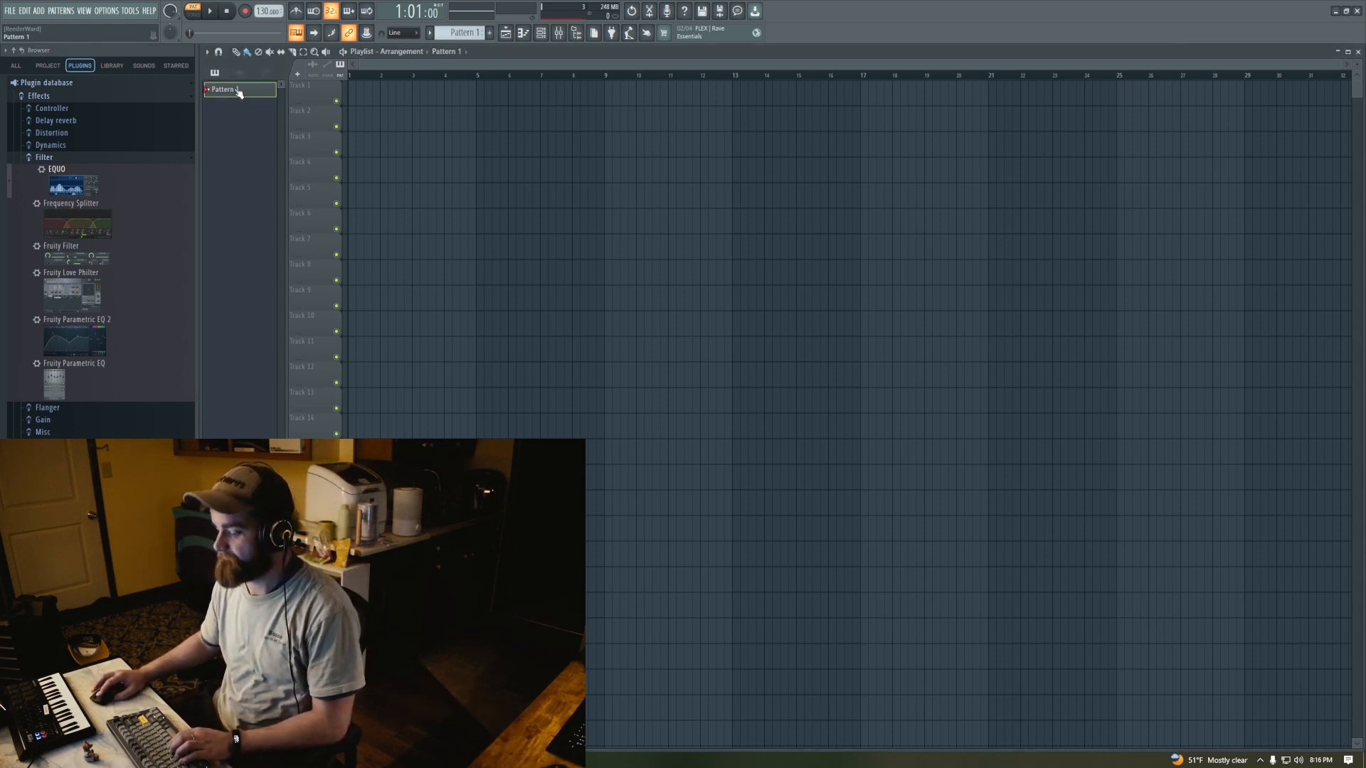
key("F6")
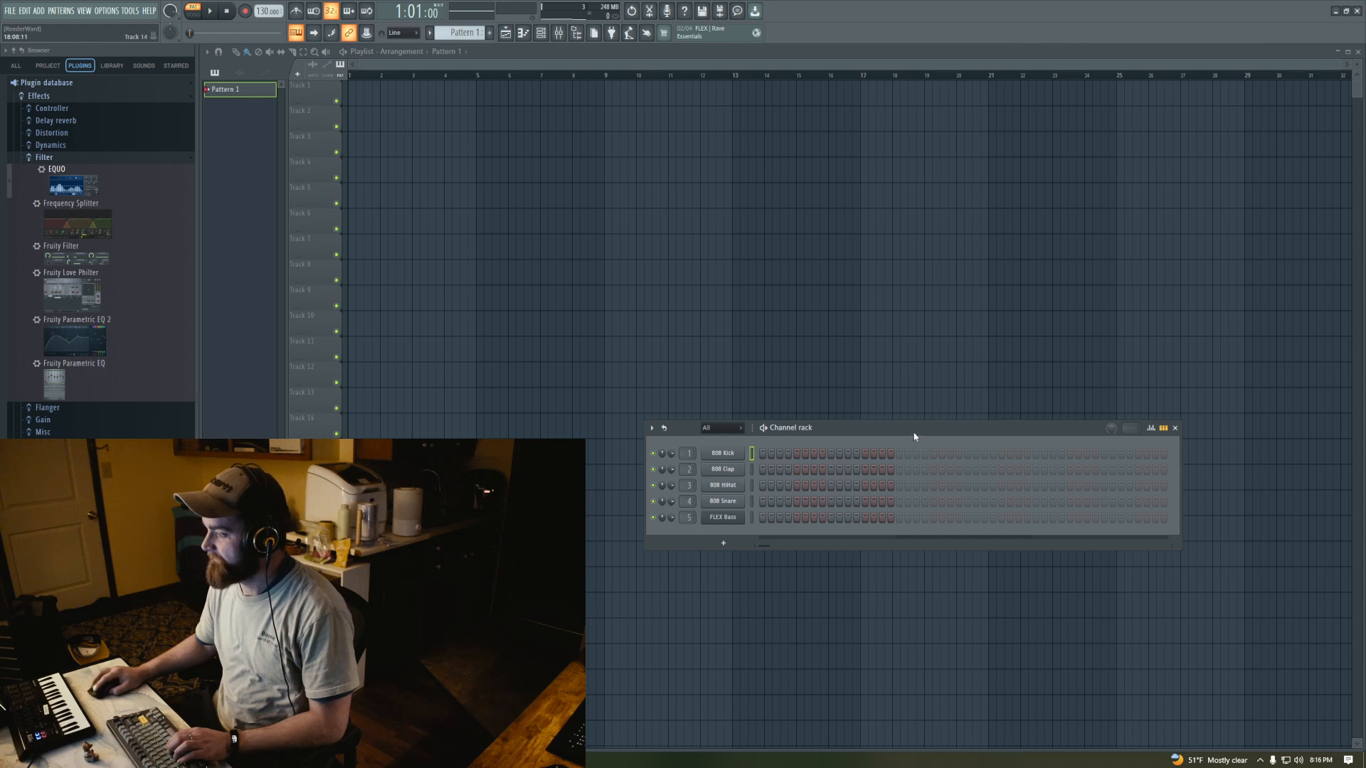
left_click_drag(915, 435, 717, 274)
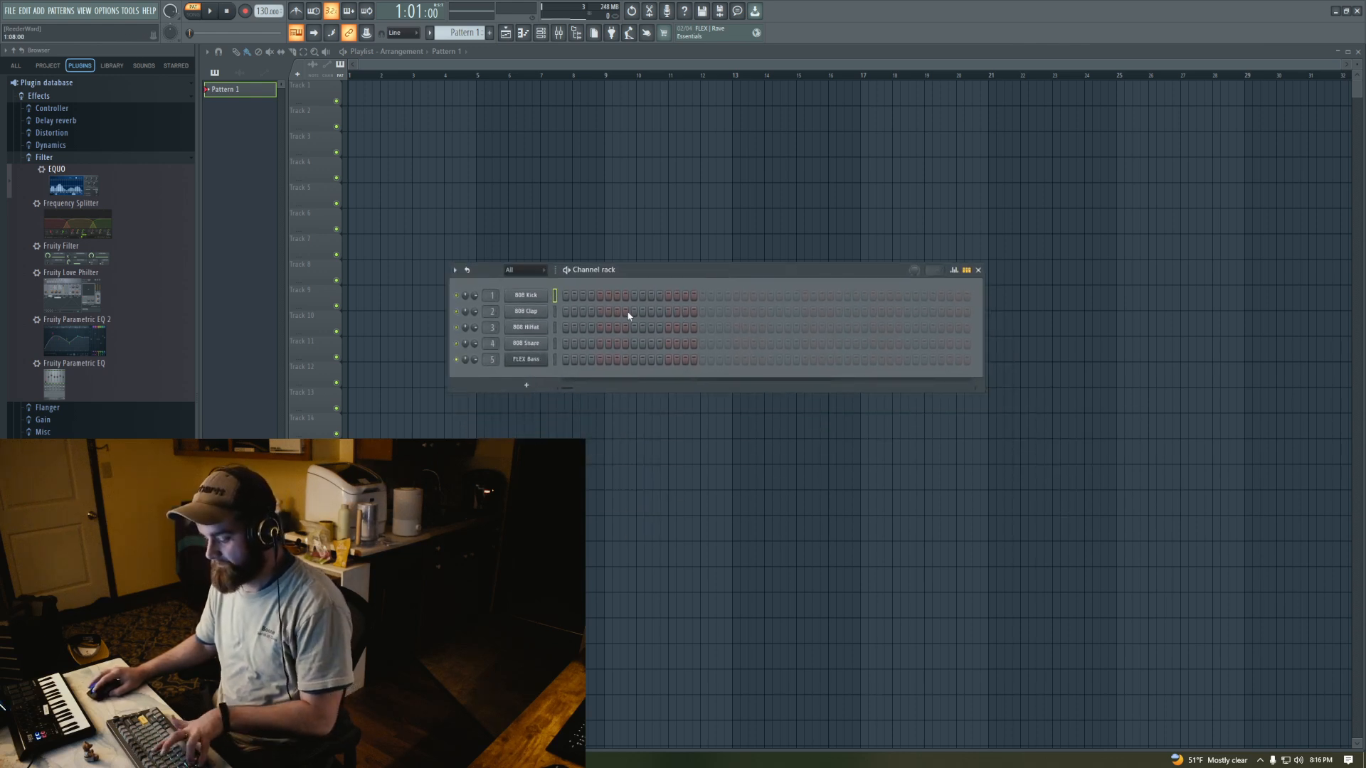
right_click(527, 301)
mouse_move(585, 391)
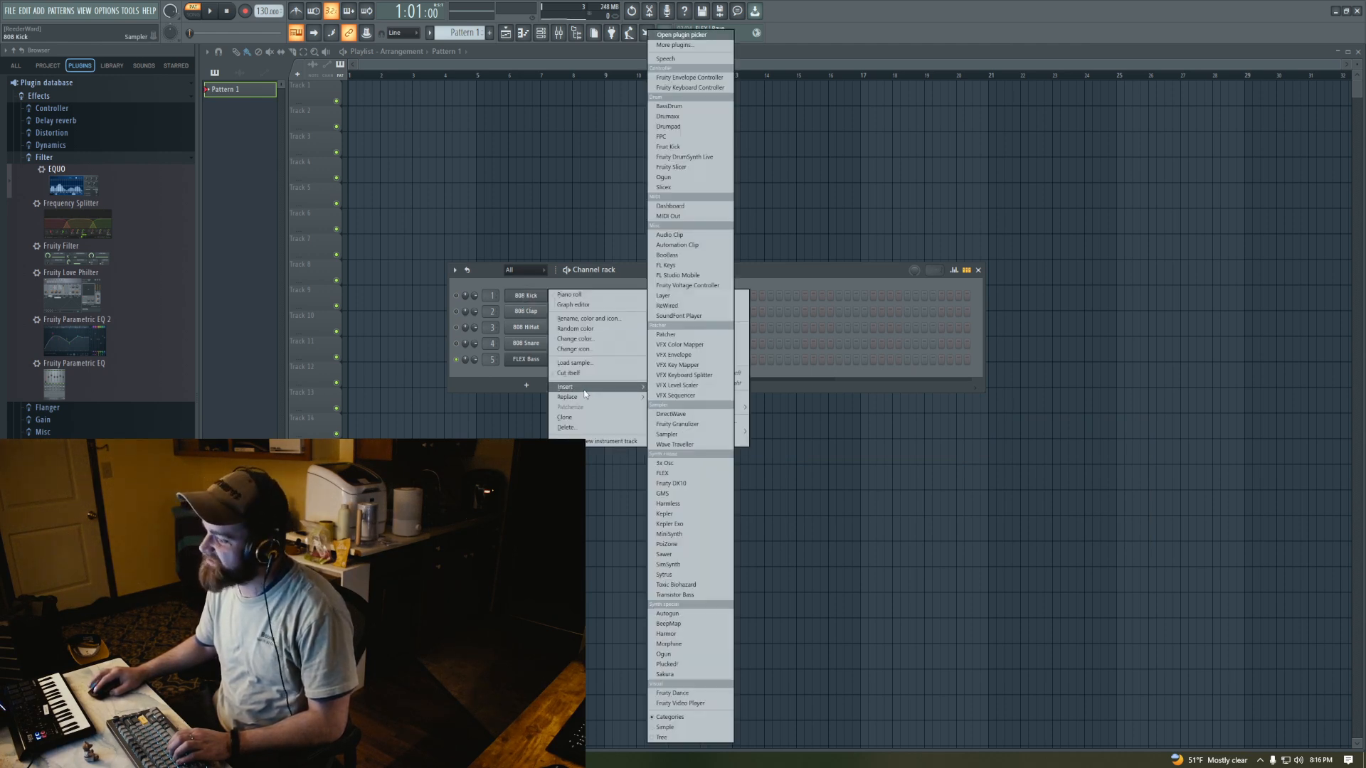
left_click(672, 474)
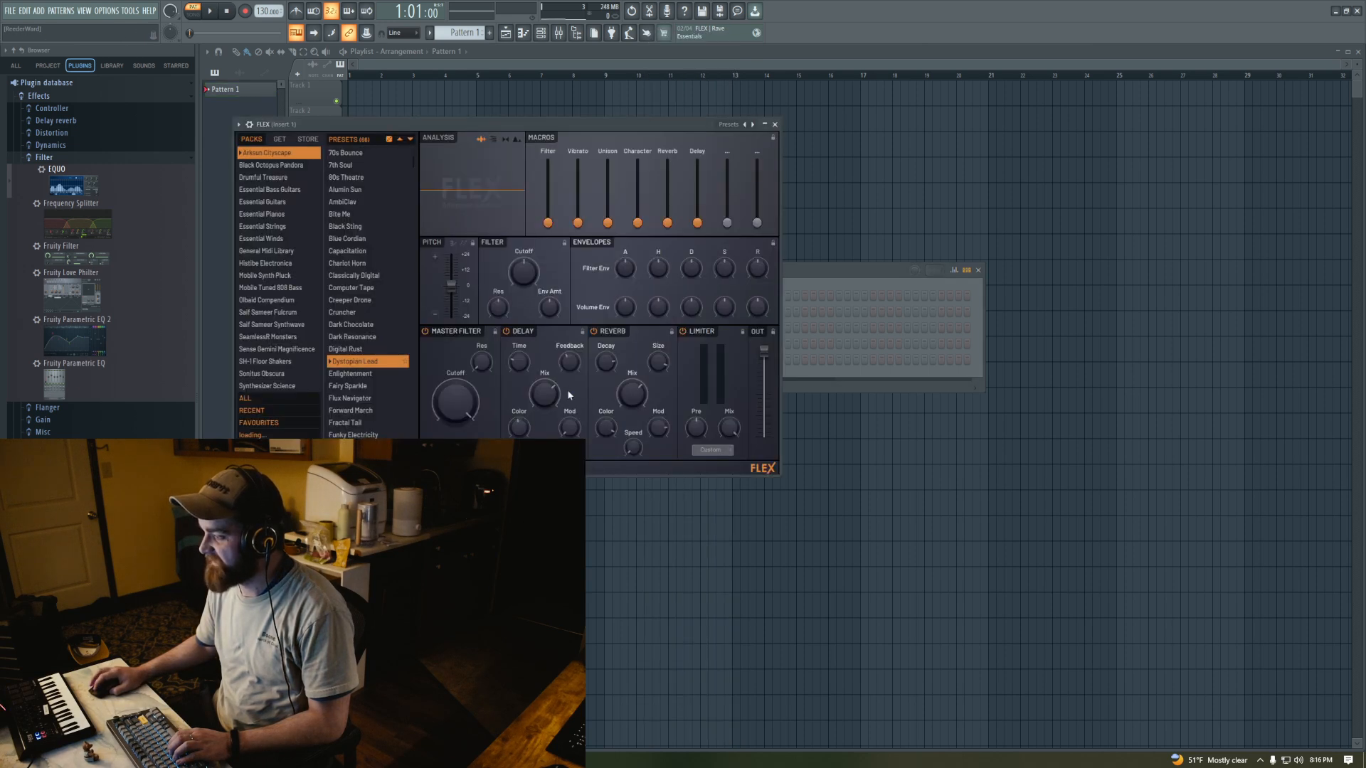
Audition the DiddyWah, Metal Chords 2 and Muted Strat 1 presets from FLEX's Essential Guitars pack
left_click(272, 204)
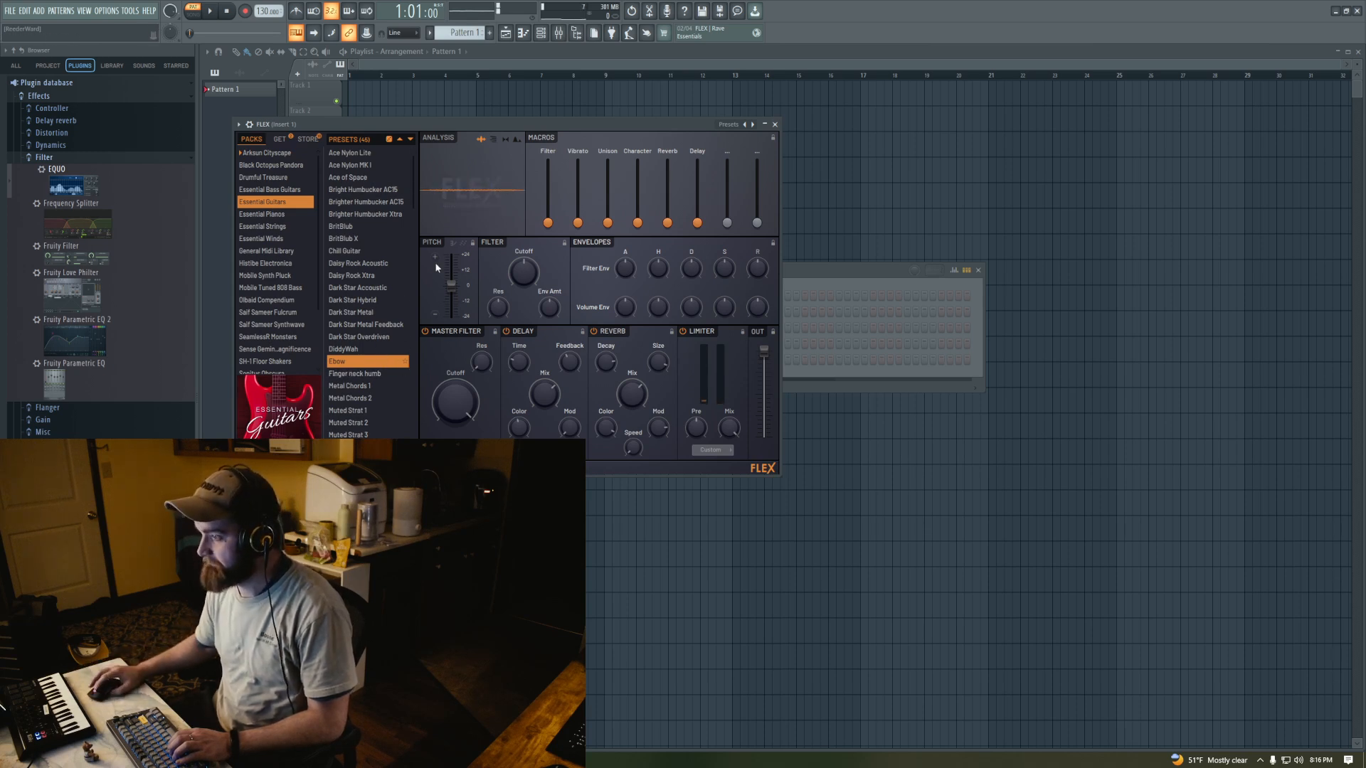
left_click(365, 351)
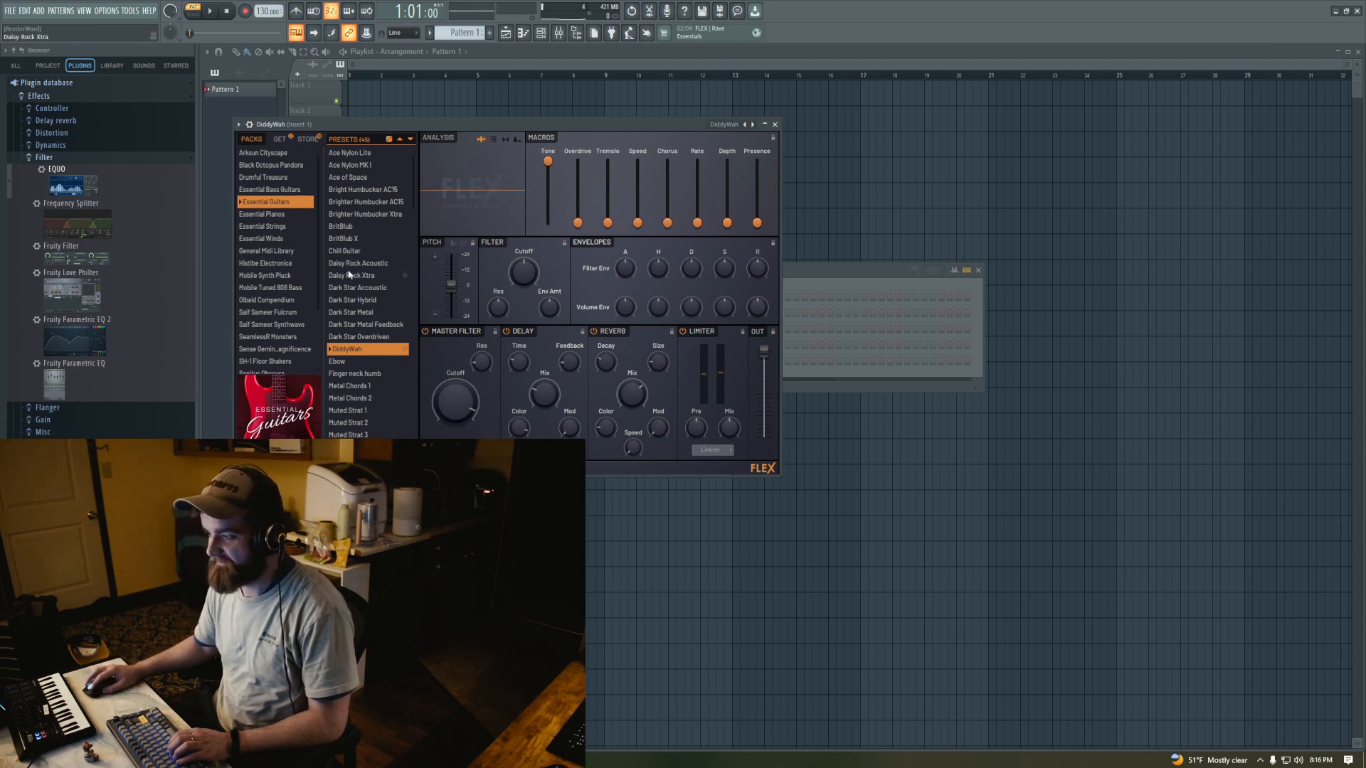
scroll(364, 374, "down", 5)
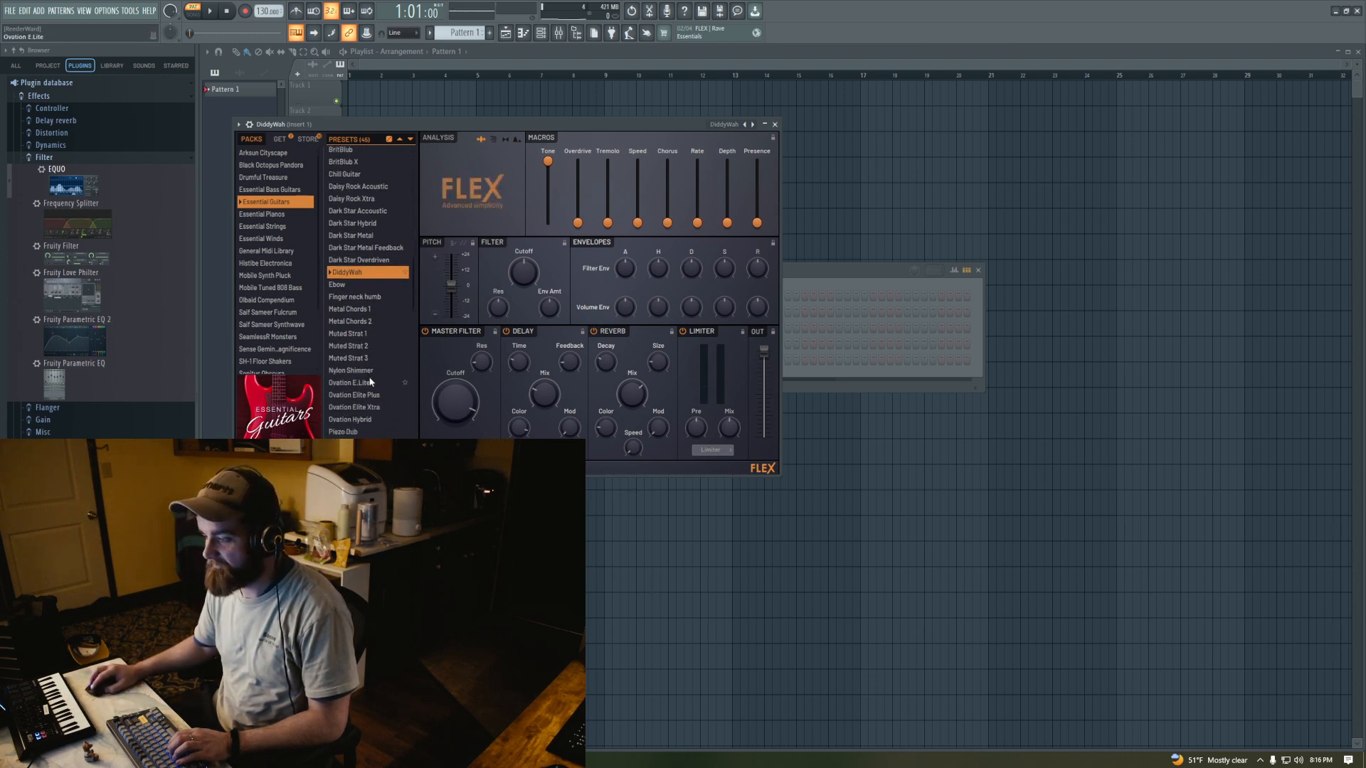
left_click(348, 227)
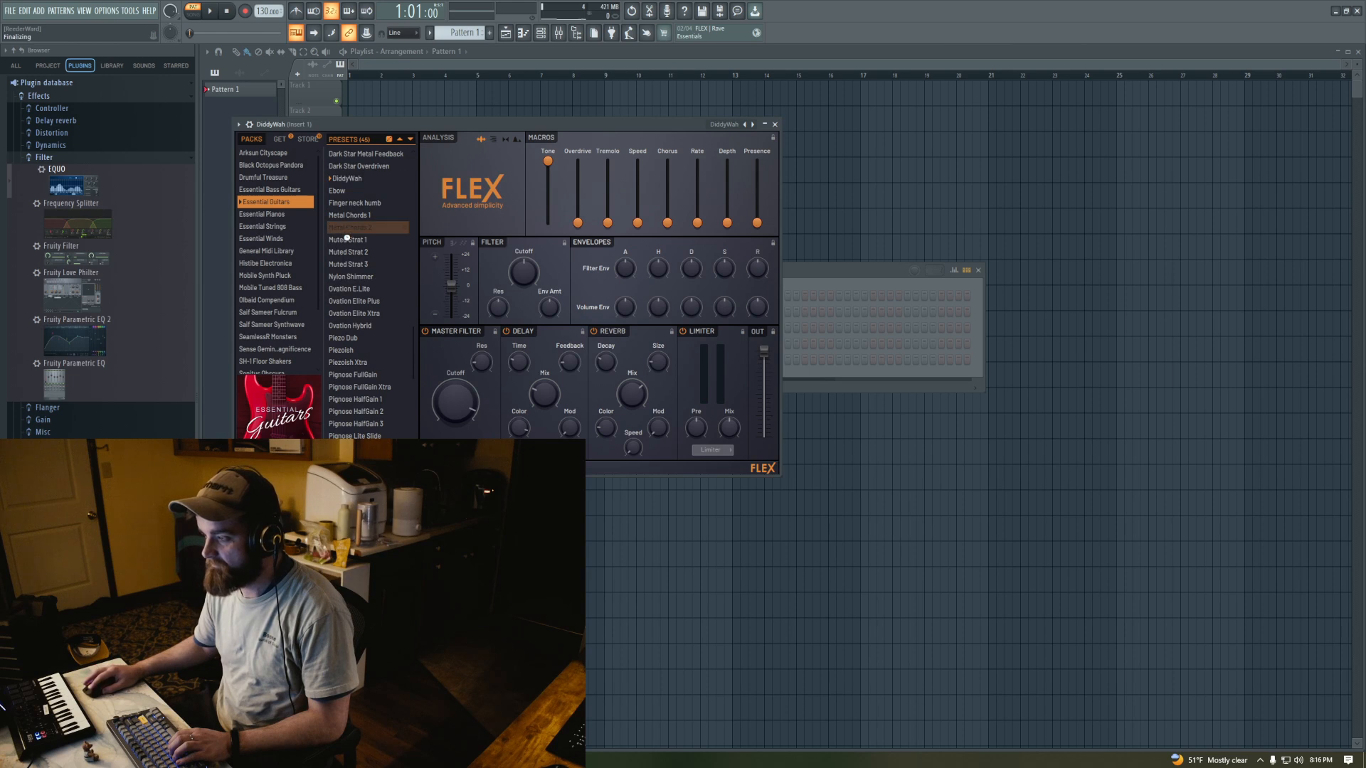
left_click(348, 239)
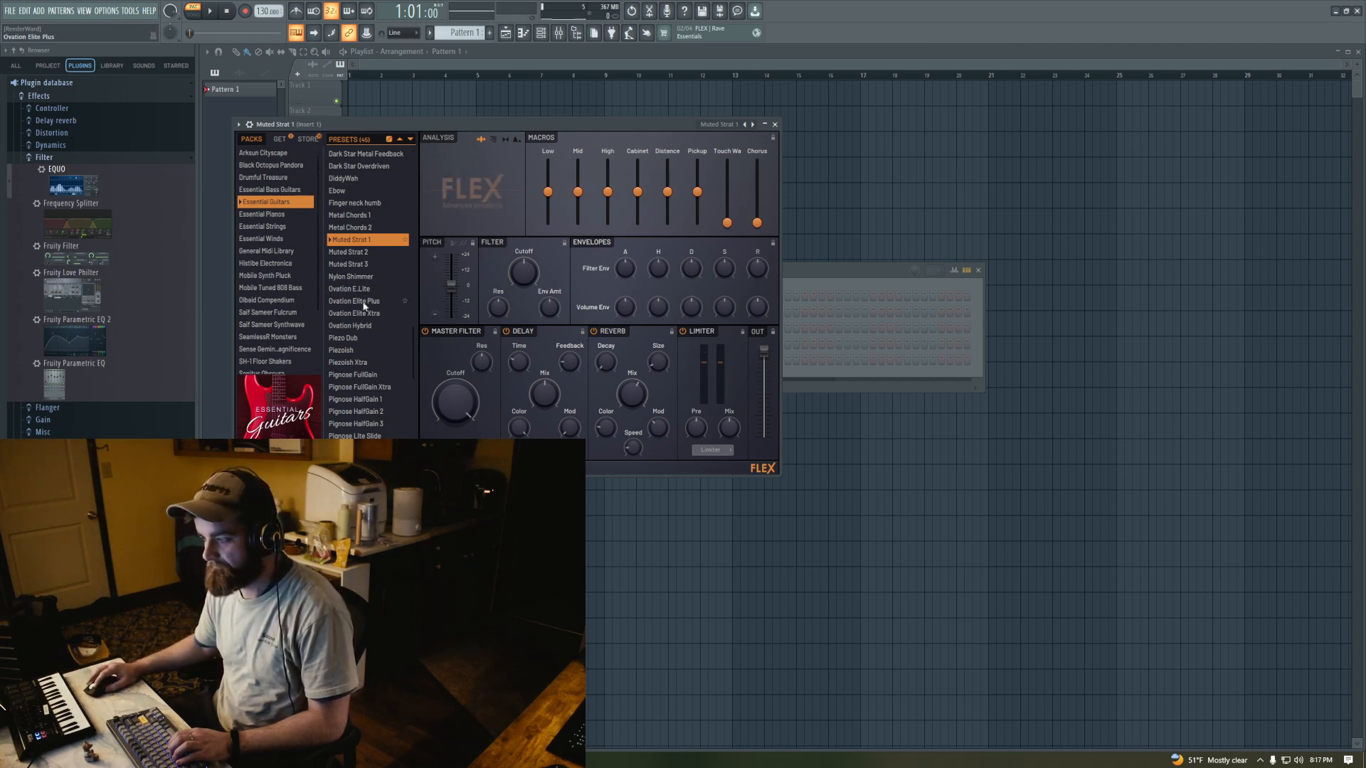
Audition the Power Chorder and Ace Nylon Lite presets from the Essential Guitars pack
scroll(373, 341, "down", 3)
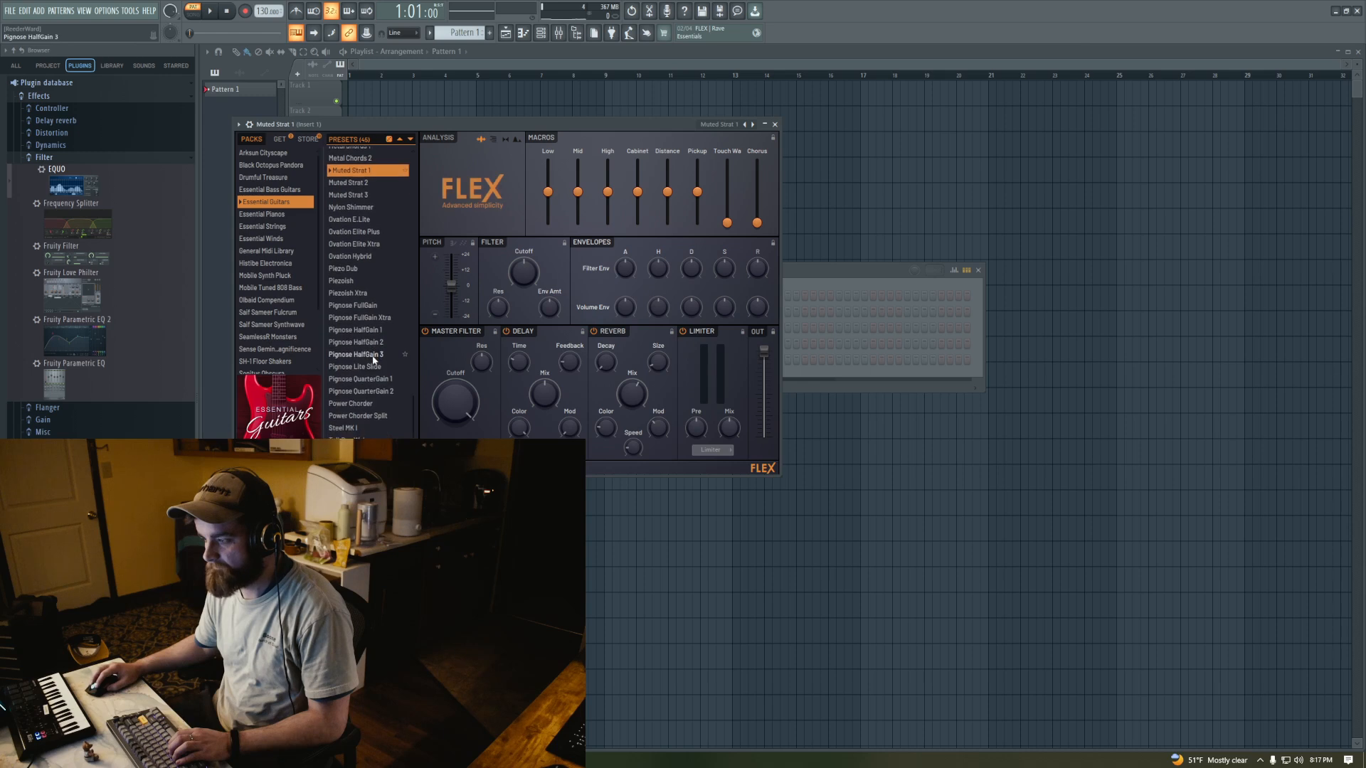
left_click(359, 403)
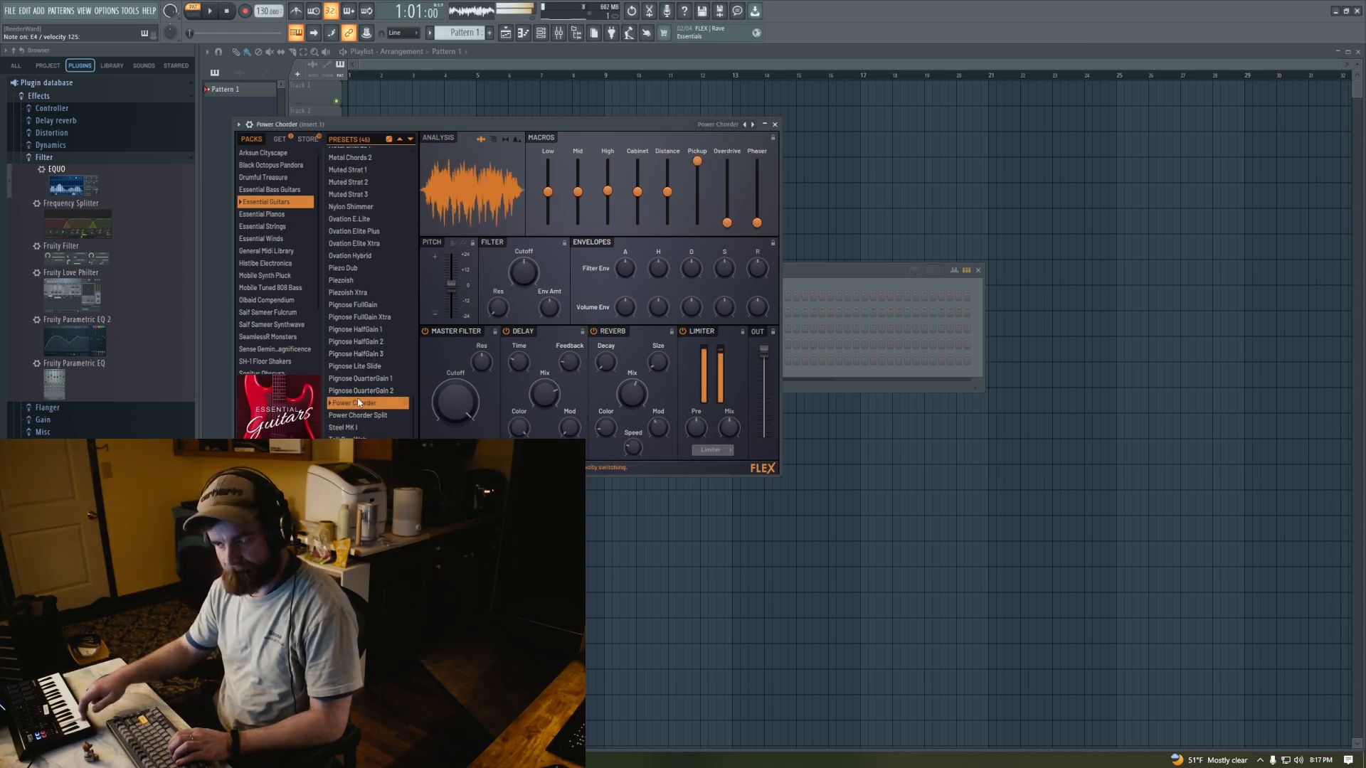
scroll(366, 388, "up", 6)
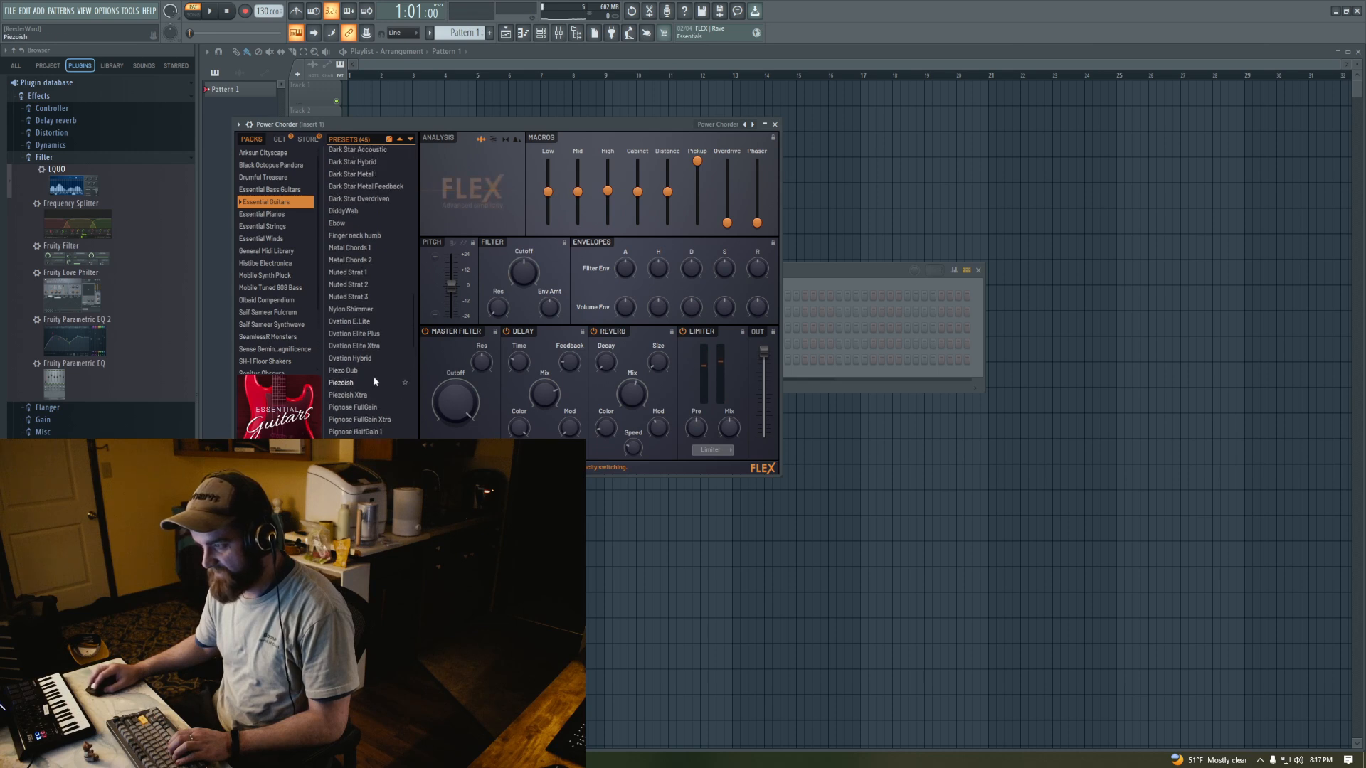
scroll(371, 375, "up", 4)
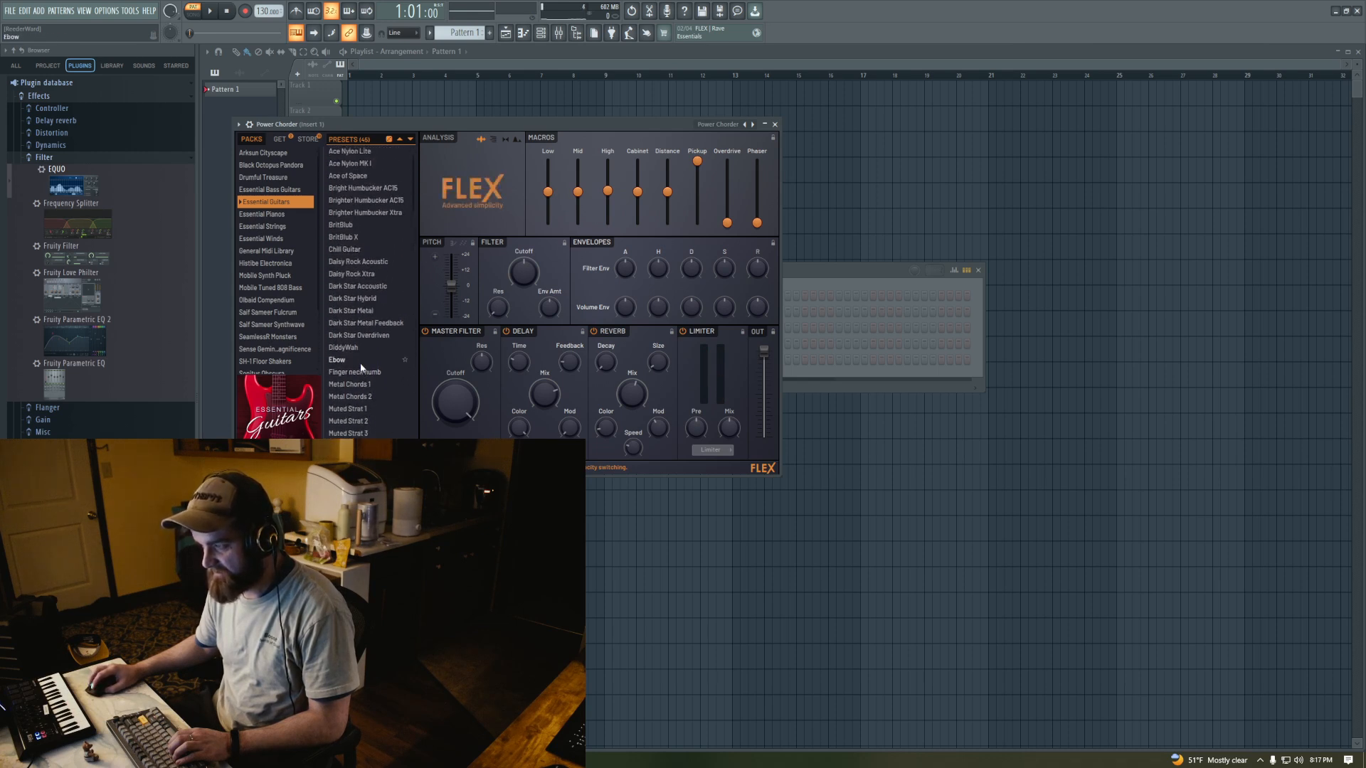
left_click(358, 251)
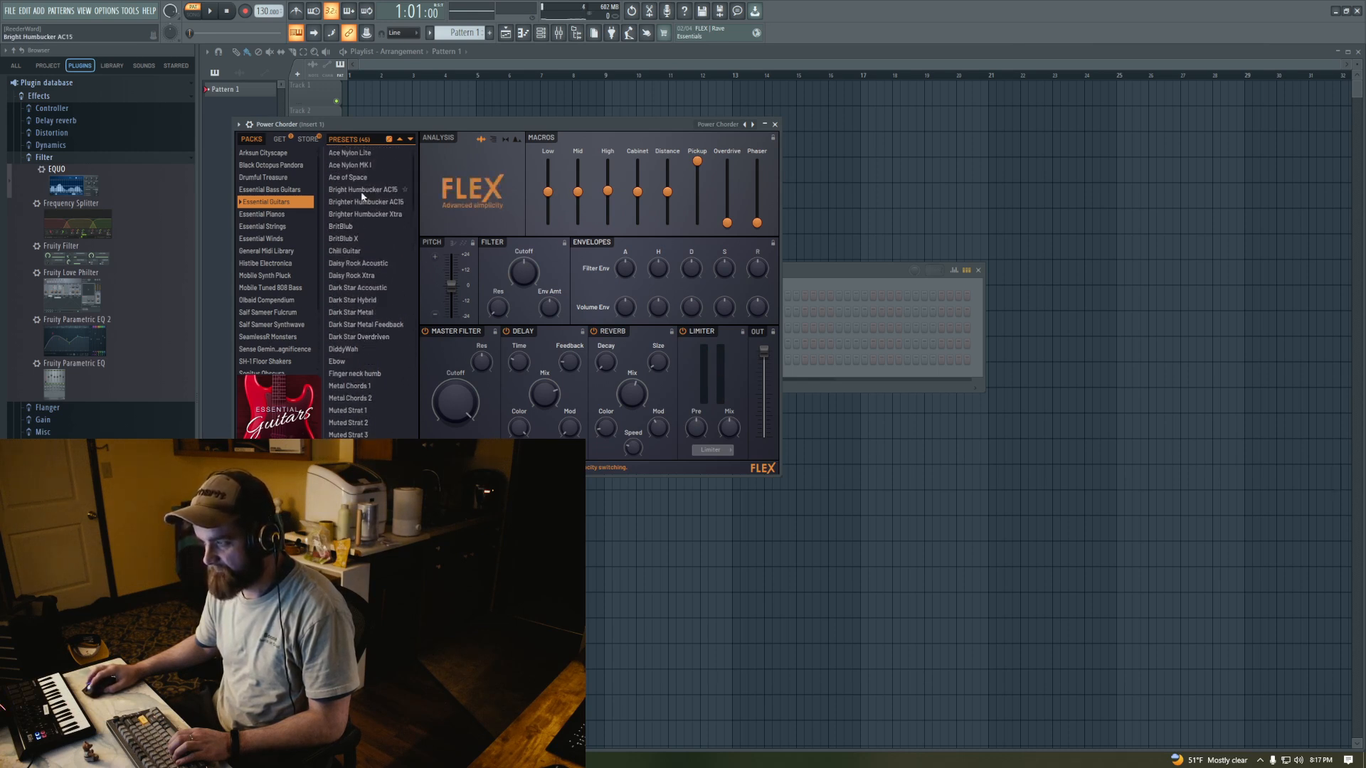
left_click(367, 152)
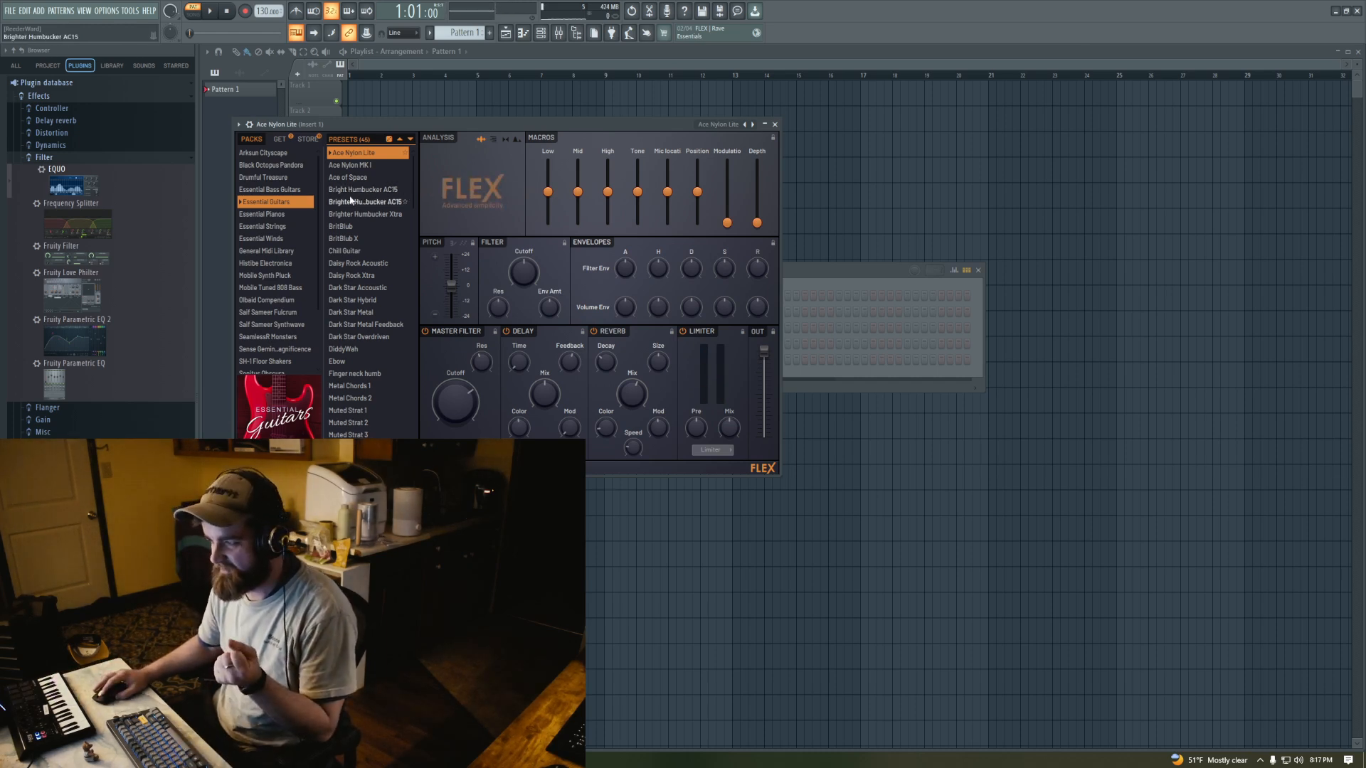
Switch FLEX to the General Midi Library pack and load the Electric Doubled Guitar preset
scroll(355, 207, "down", 1)
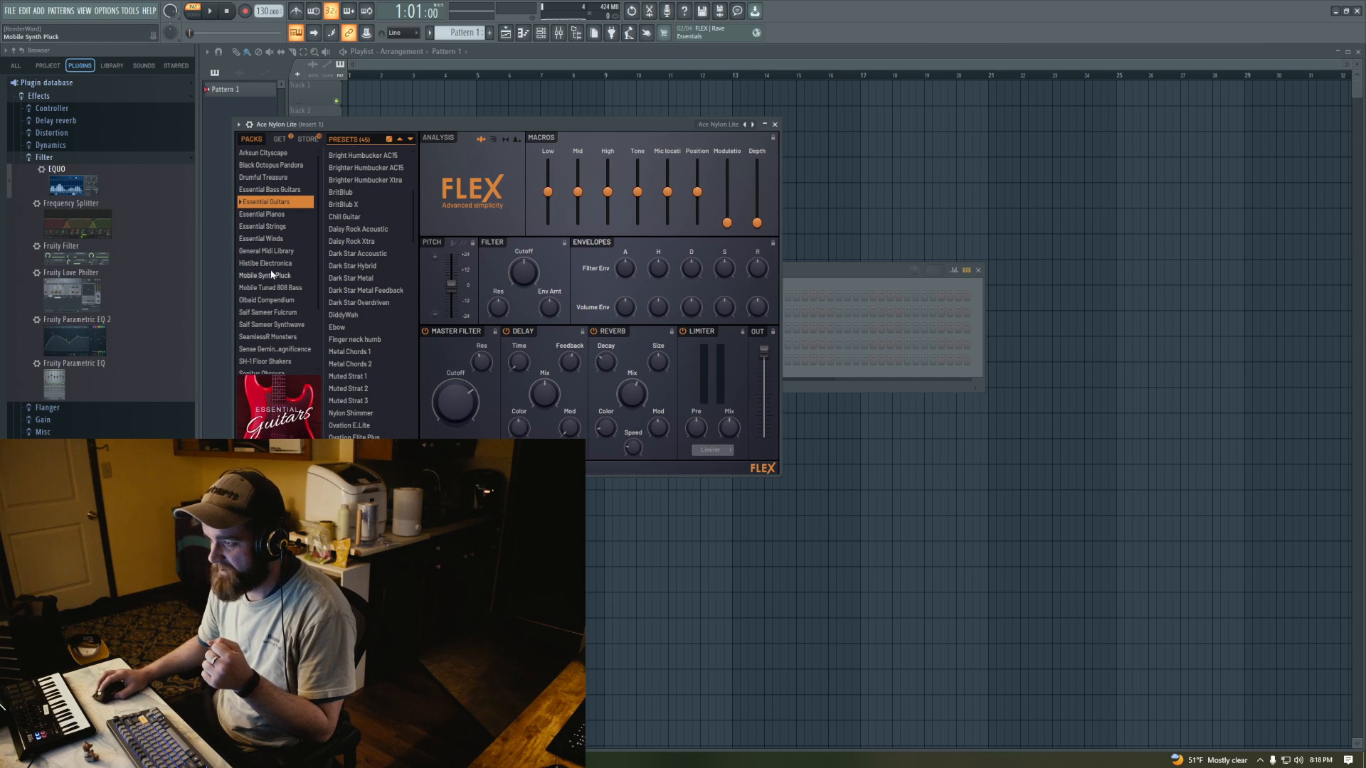
scroll(273, 281, "down", 1)
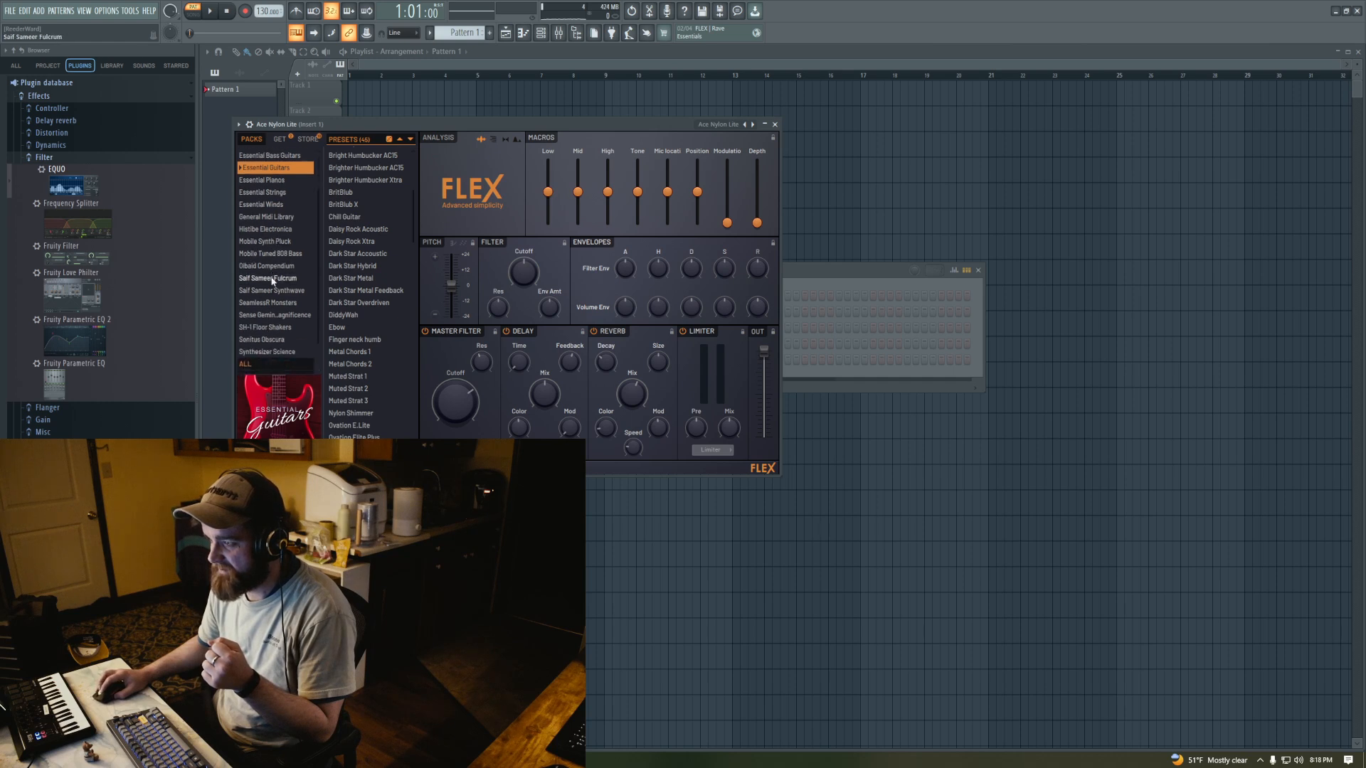
left_click(278, 217)
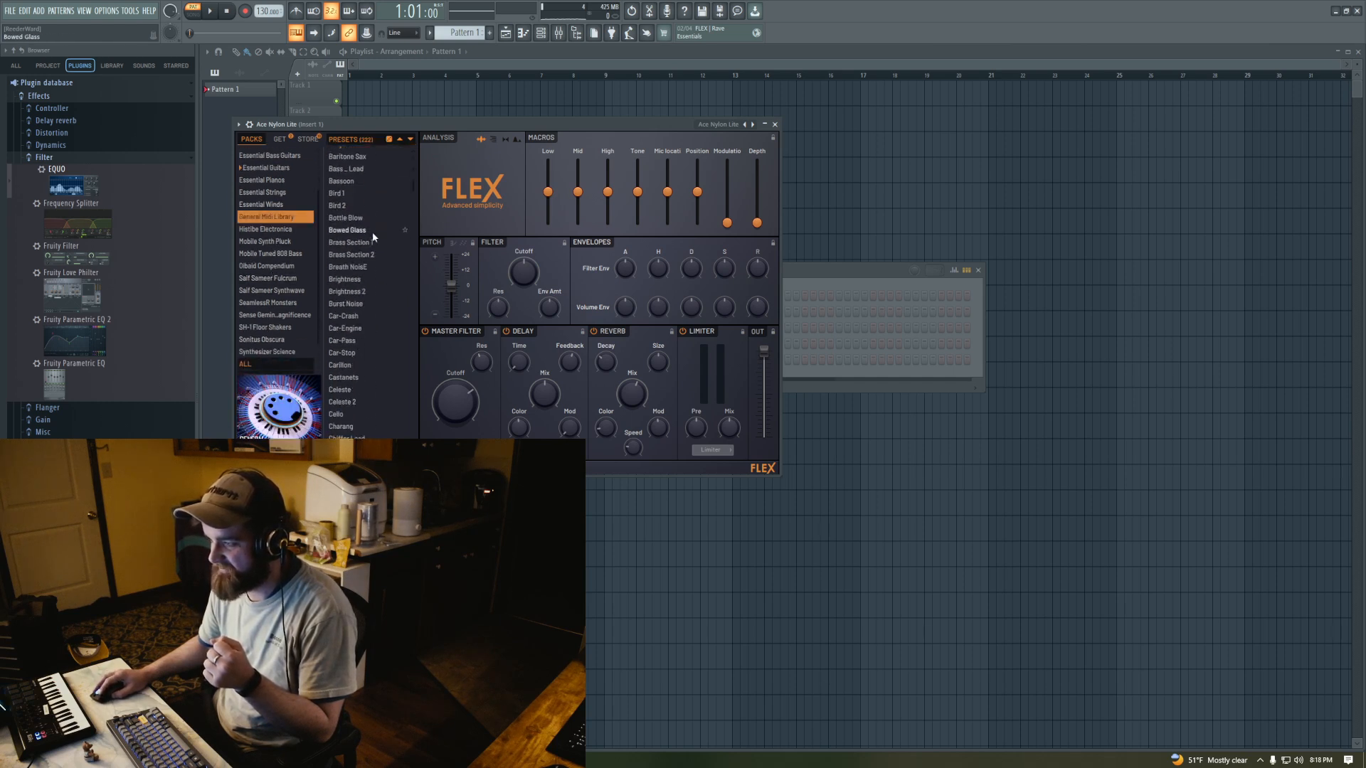
scroll(377, 235, "down", 4)
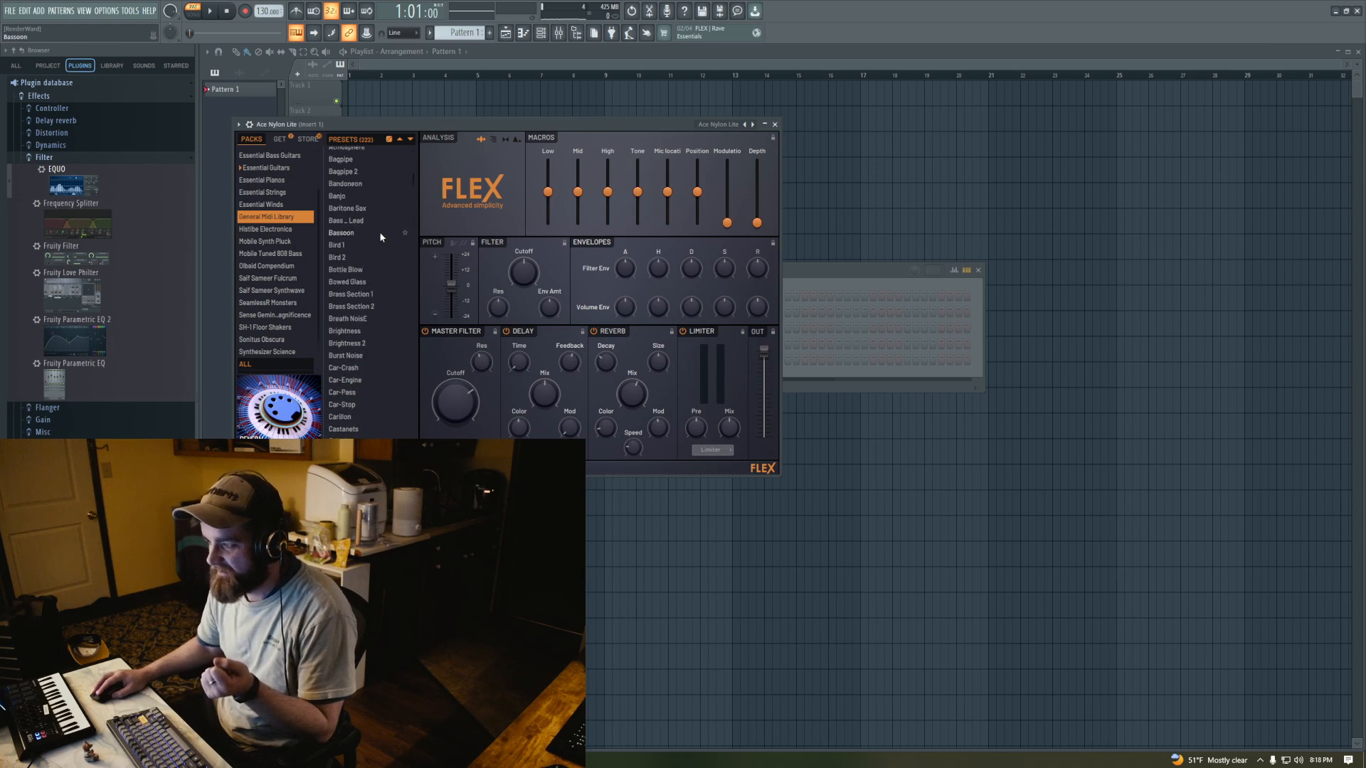
scroll(378, 232, "down", 4)
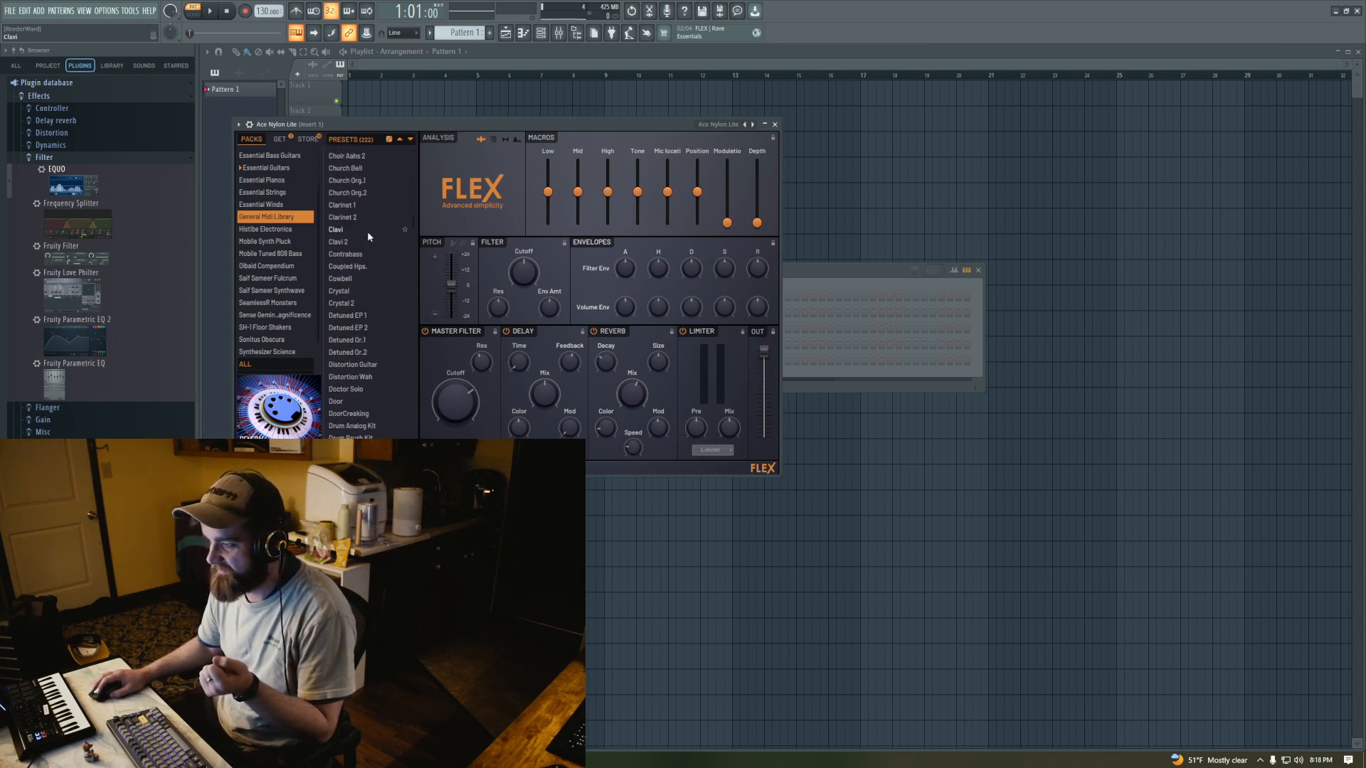
scroll(367, 232, "down", 7)
scroll(367, 234, "down", 2)
left_click(351, 264)
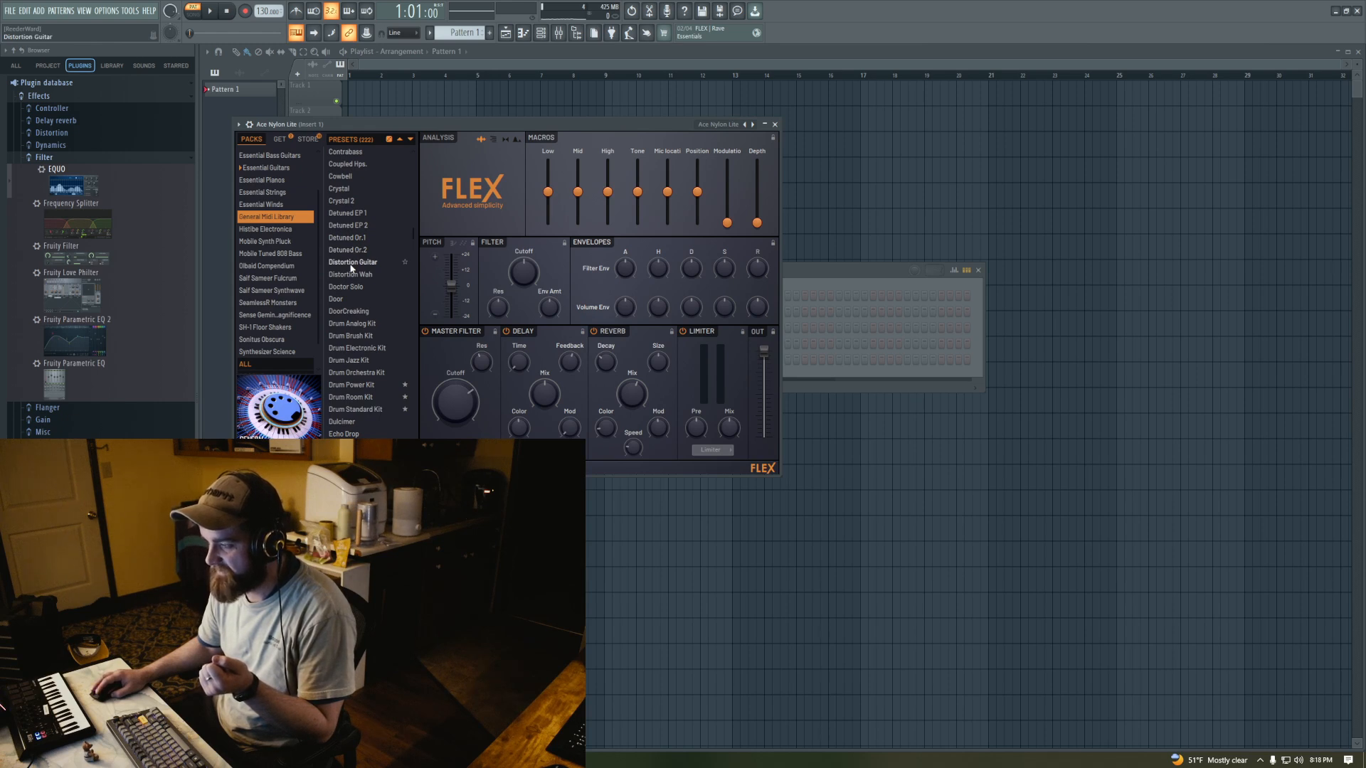
scroll(351, 270, "down", 4)
left_click(356, 281)
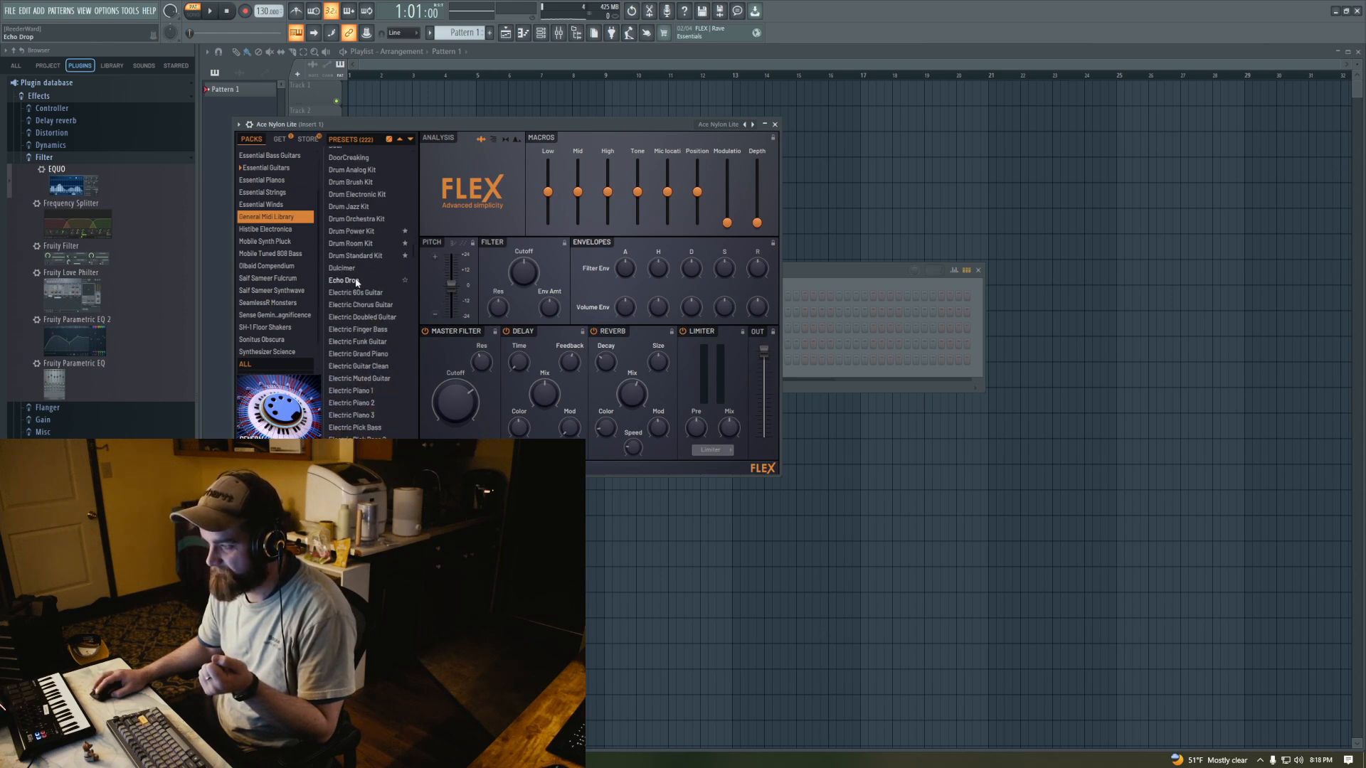
scroll(357, 282, "down", 1)
left_click(357, 280)
left_click(380, 268)
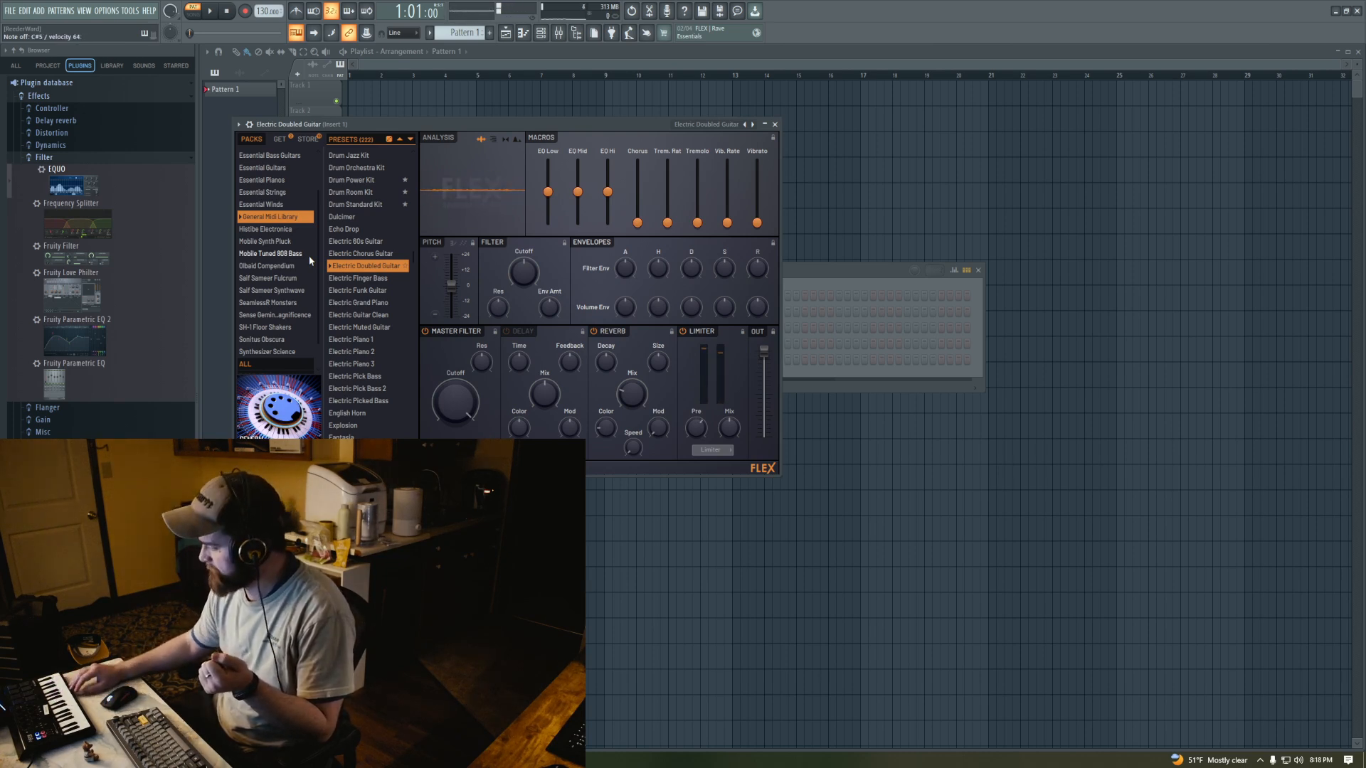
Audition the Electric Funk Guitar and Electric Grand Piano presets, ending with Electric Piano 1 loaded
left_click(391, 289)
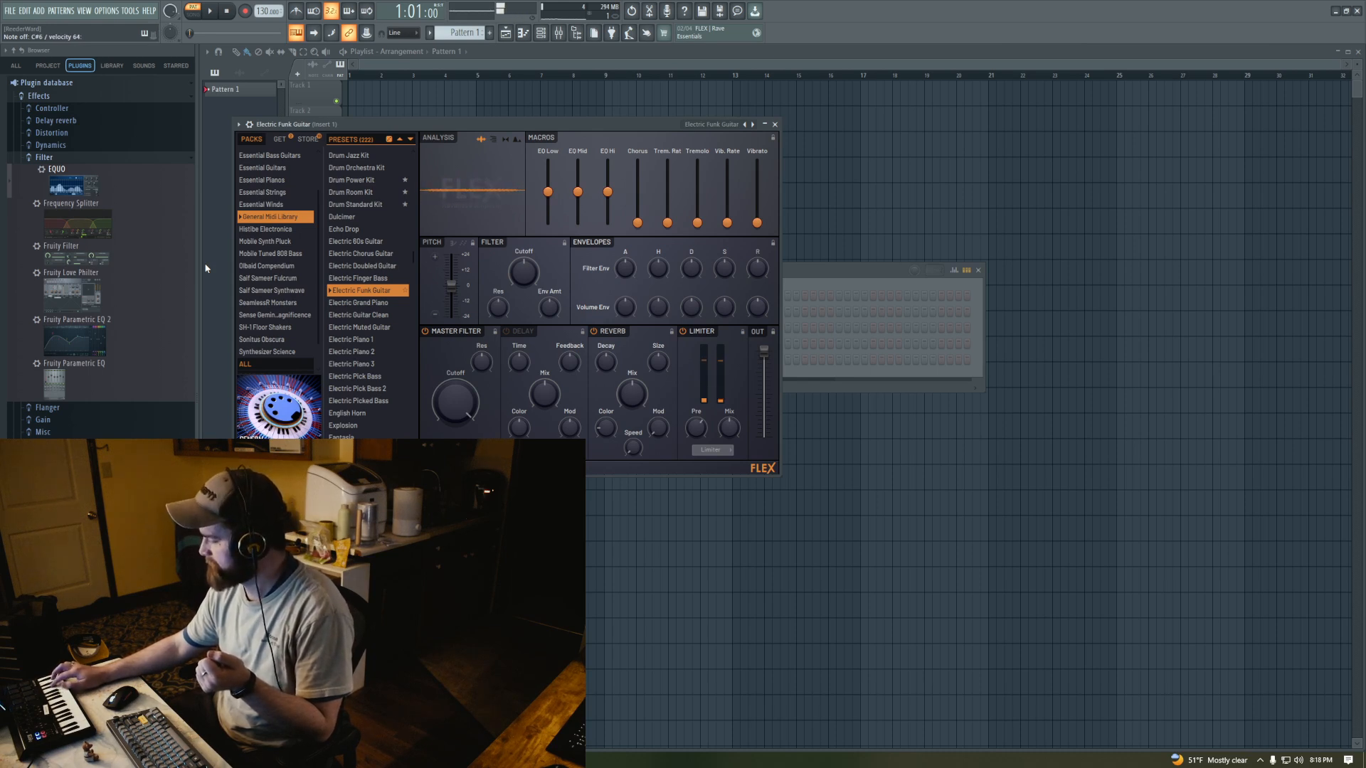
left_click(348, 303)
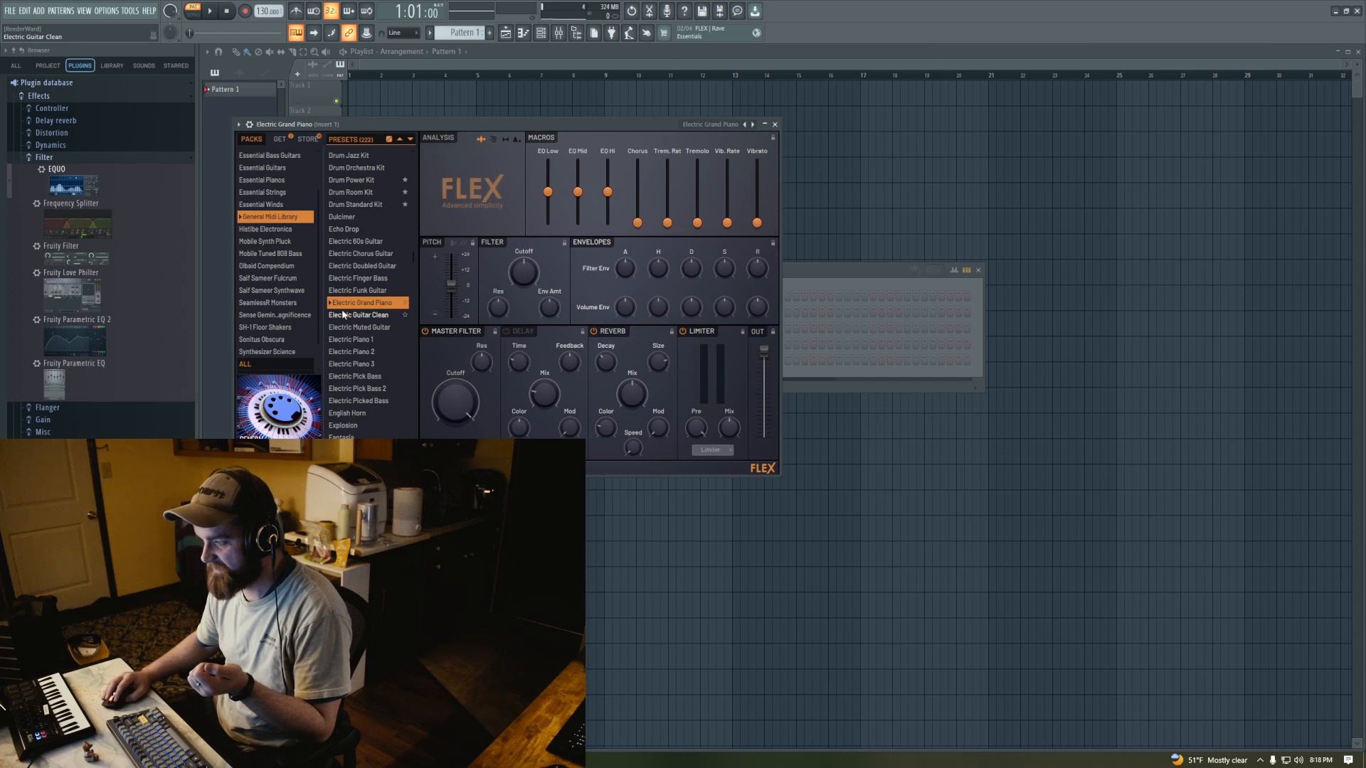
scroll(343, 314, "down", 3)
left_click(348, 238)
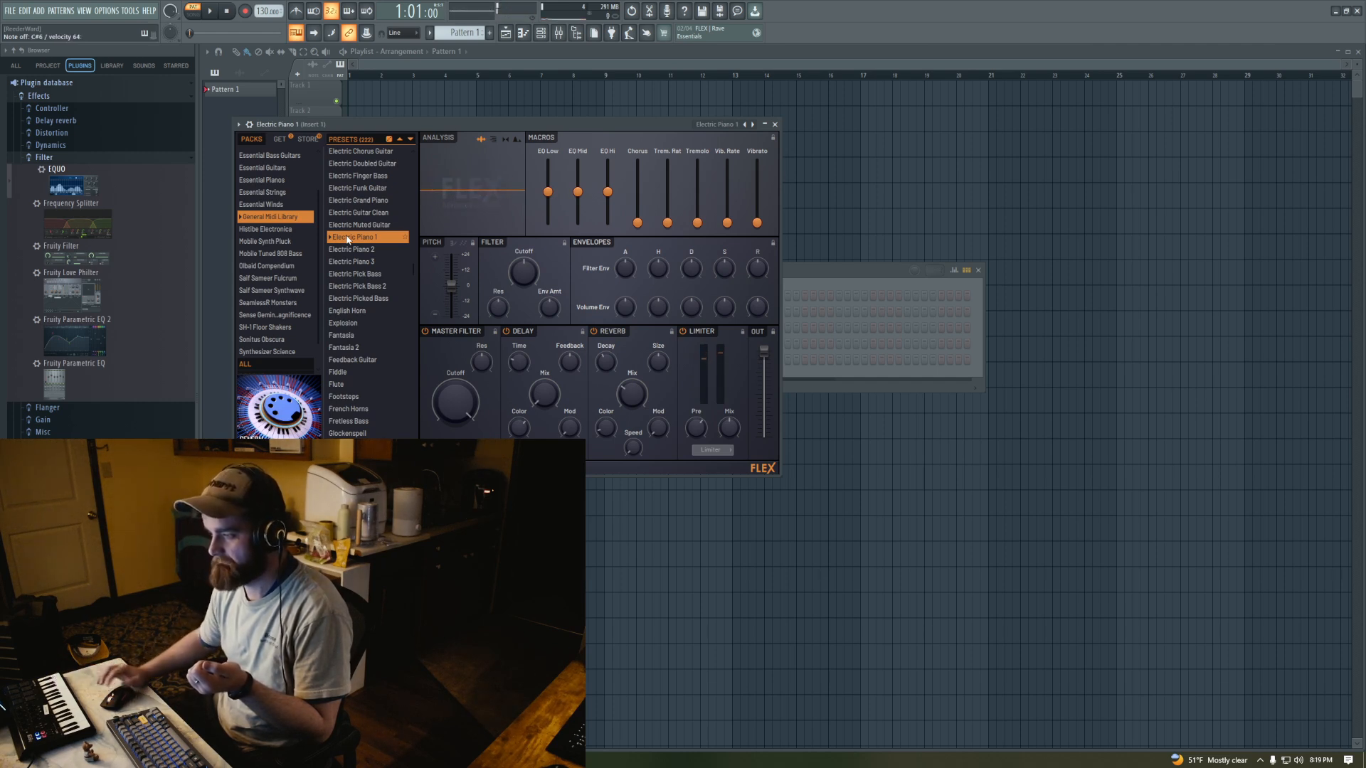
Look through the rest of the General Midi Library presets for another melody sound
scroll(357, 275, "down", 1)
scroll(357, 275, "down", 3)
scroll(353, 243, "down", 4)
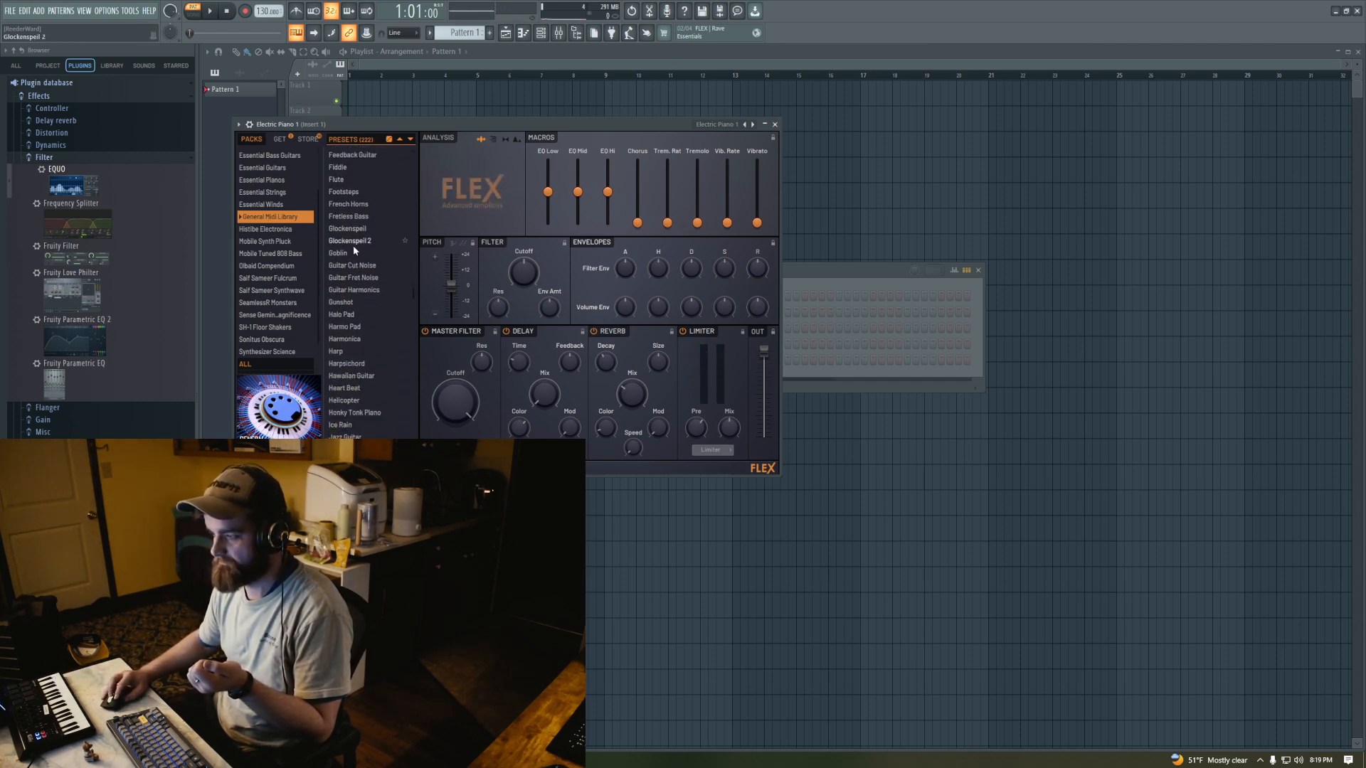
scroll(360, 292, "down", 3)
scroll(369, 299, "down", 7)
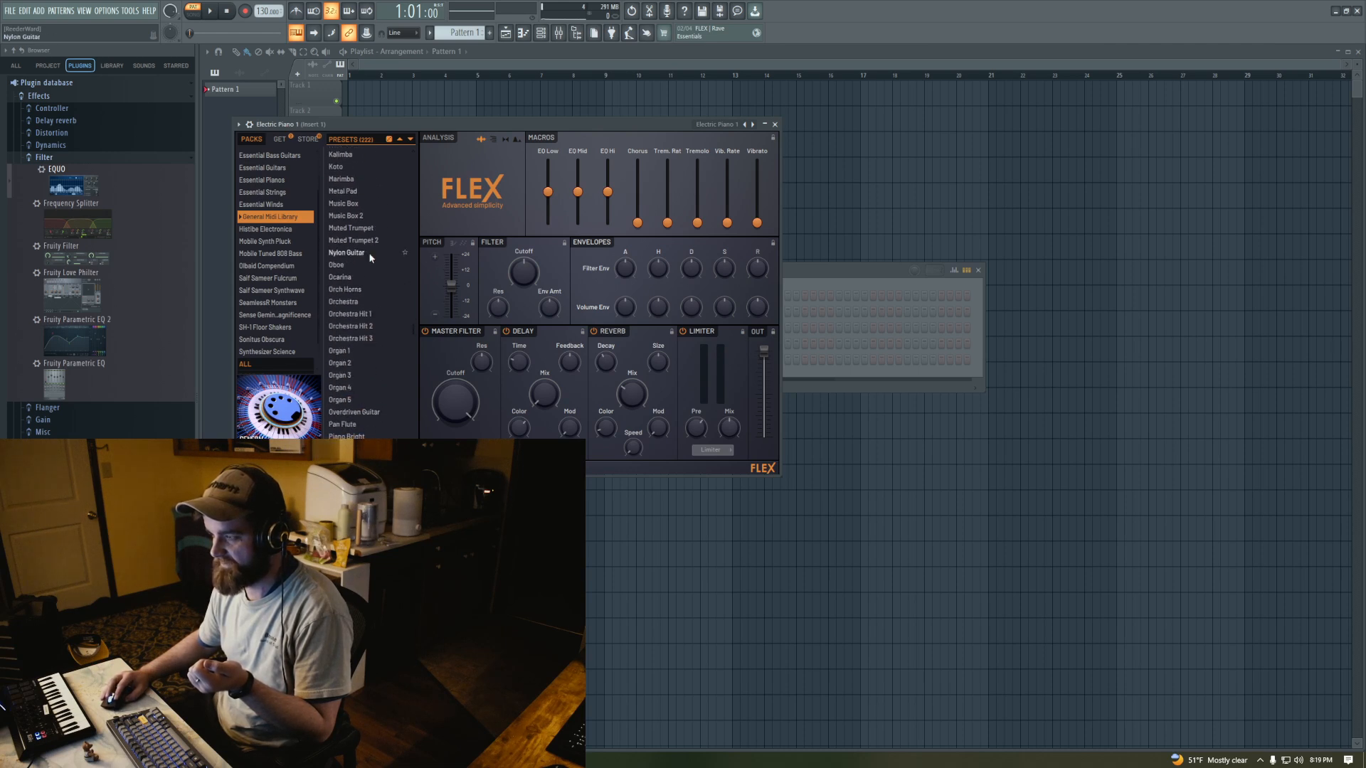
scroll(375, 276, "down", 5)
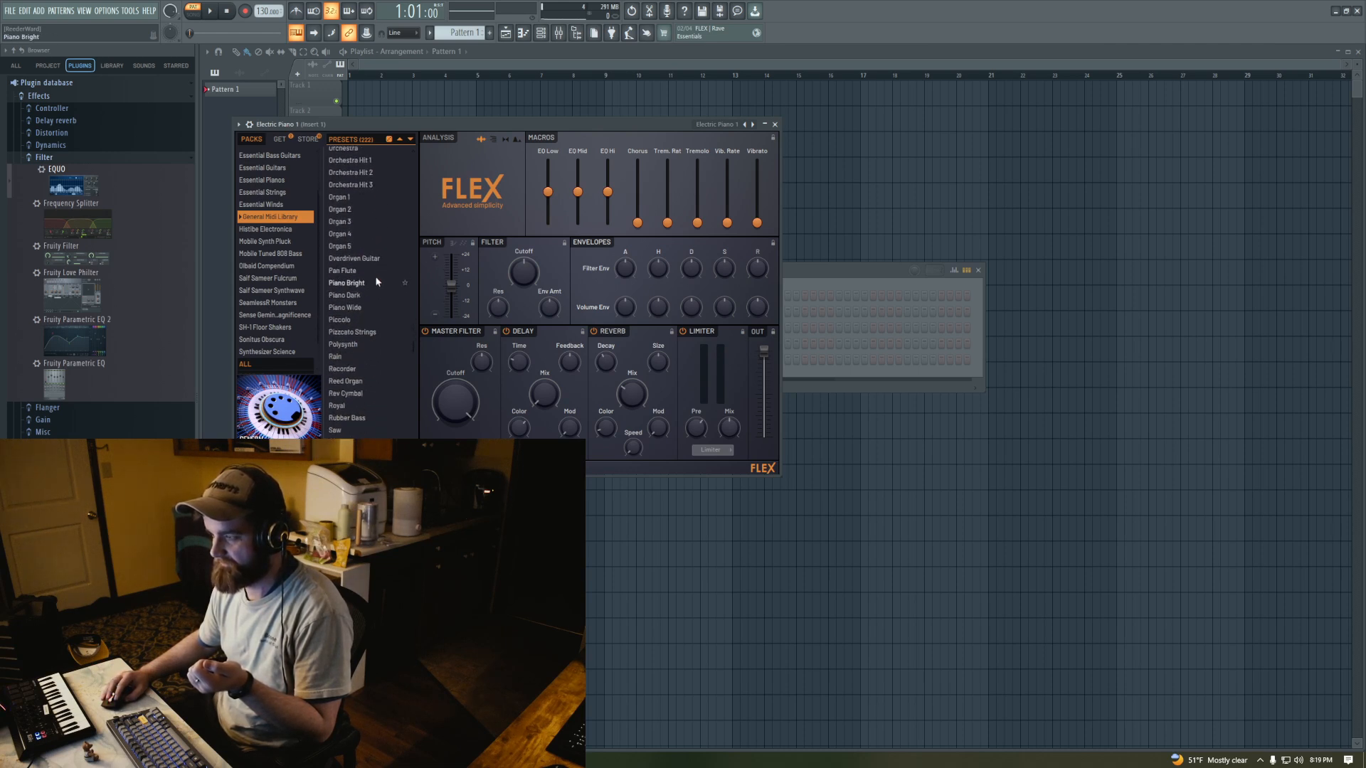
scroll(376, 281, "down", 10)
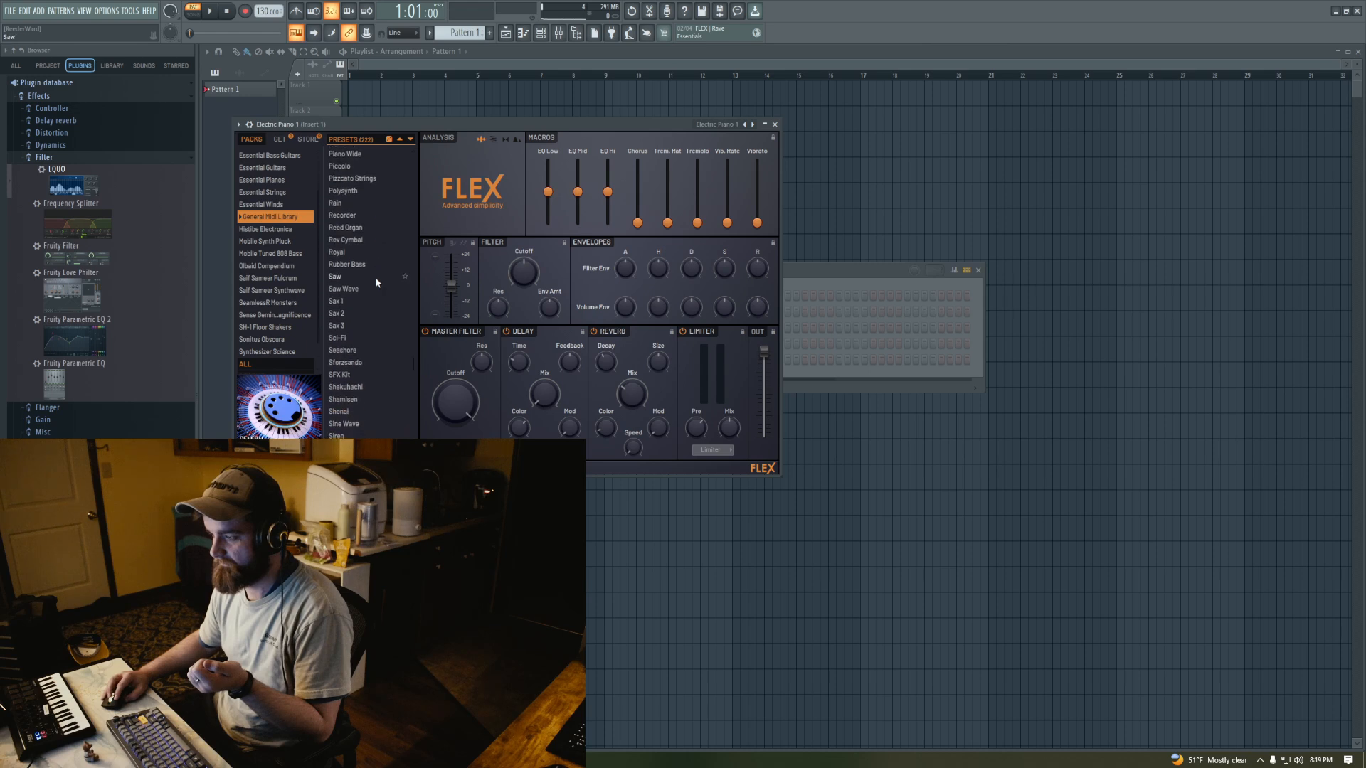
scroll(376, 282, "down", 9)
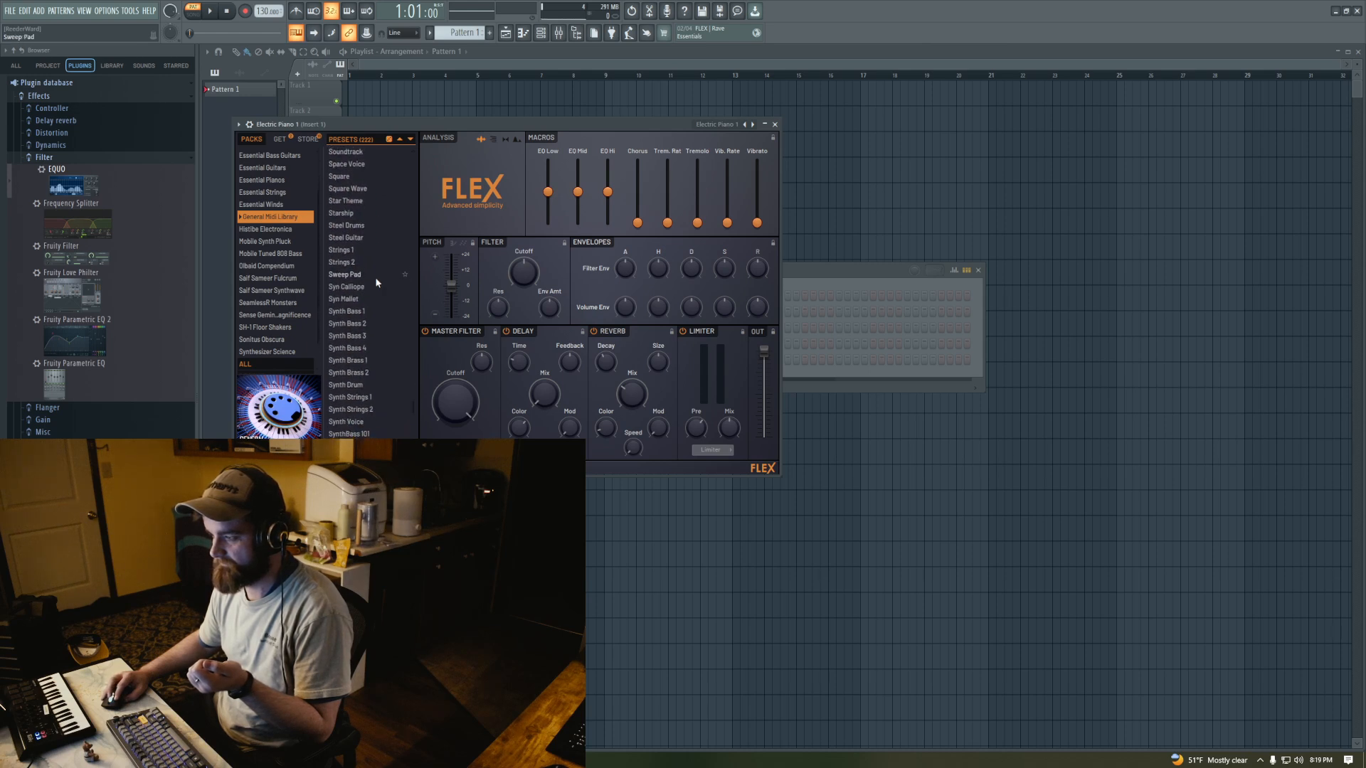
scroll(376, 282, "down", 3)
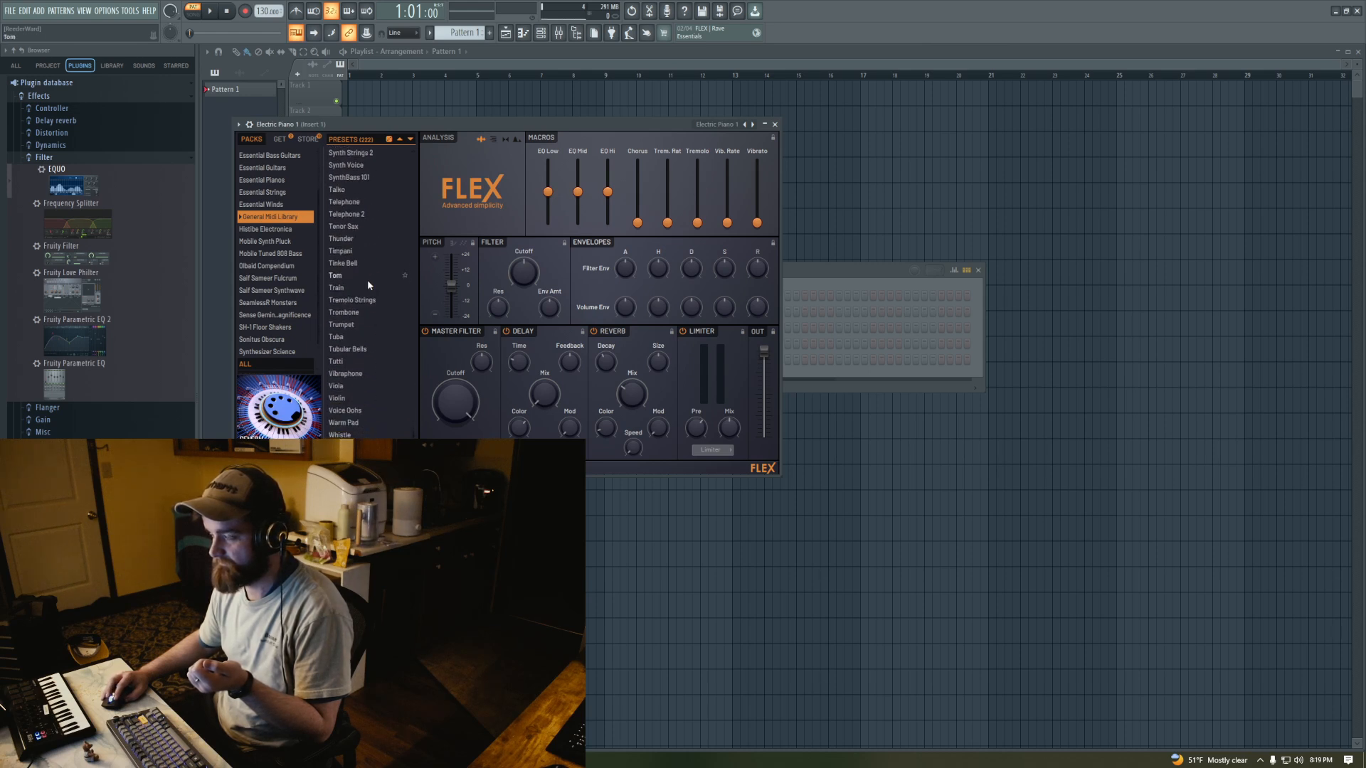
scroll(368, 279, "up", 5)
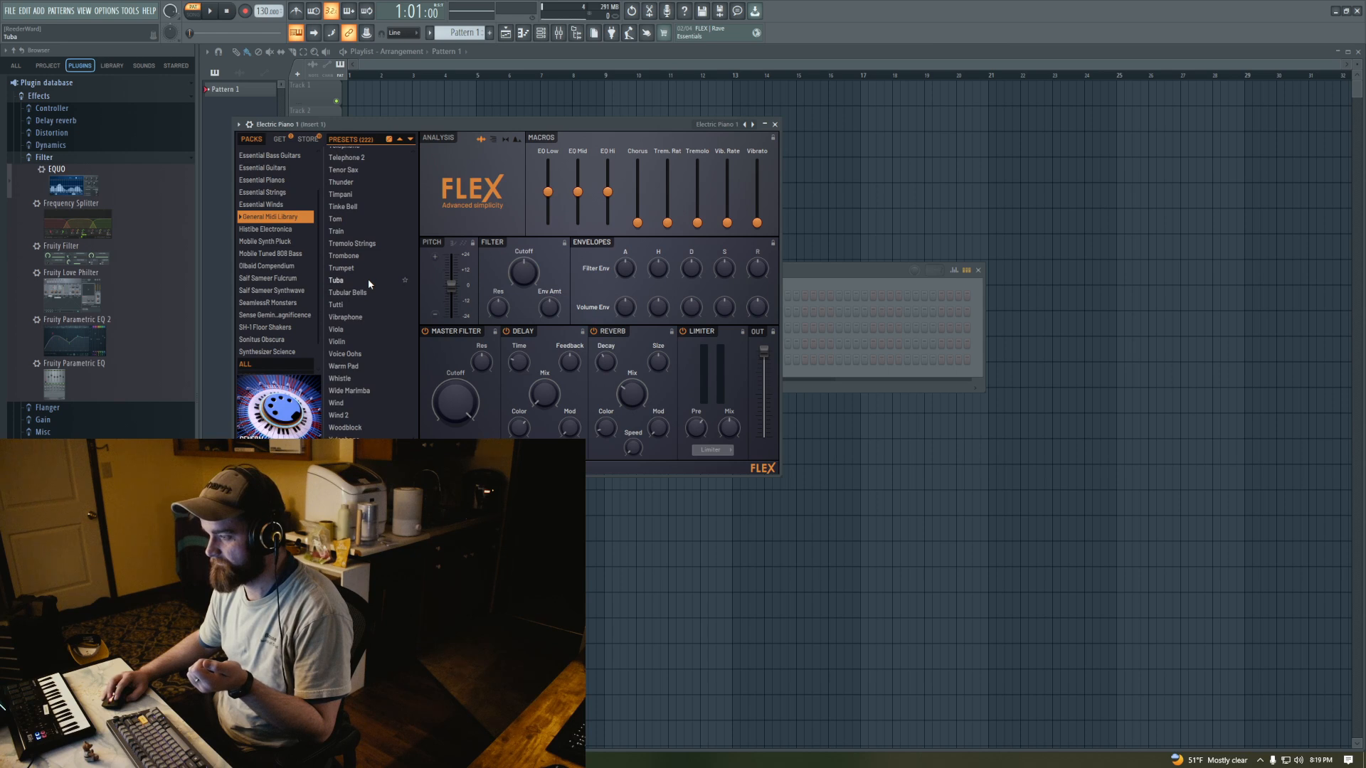
scroll(377, 335, "up", 8)
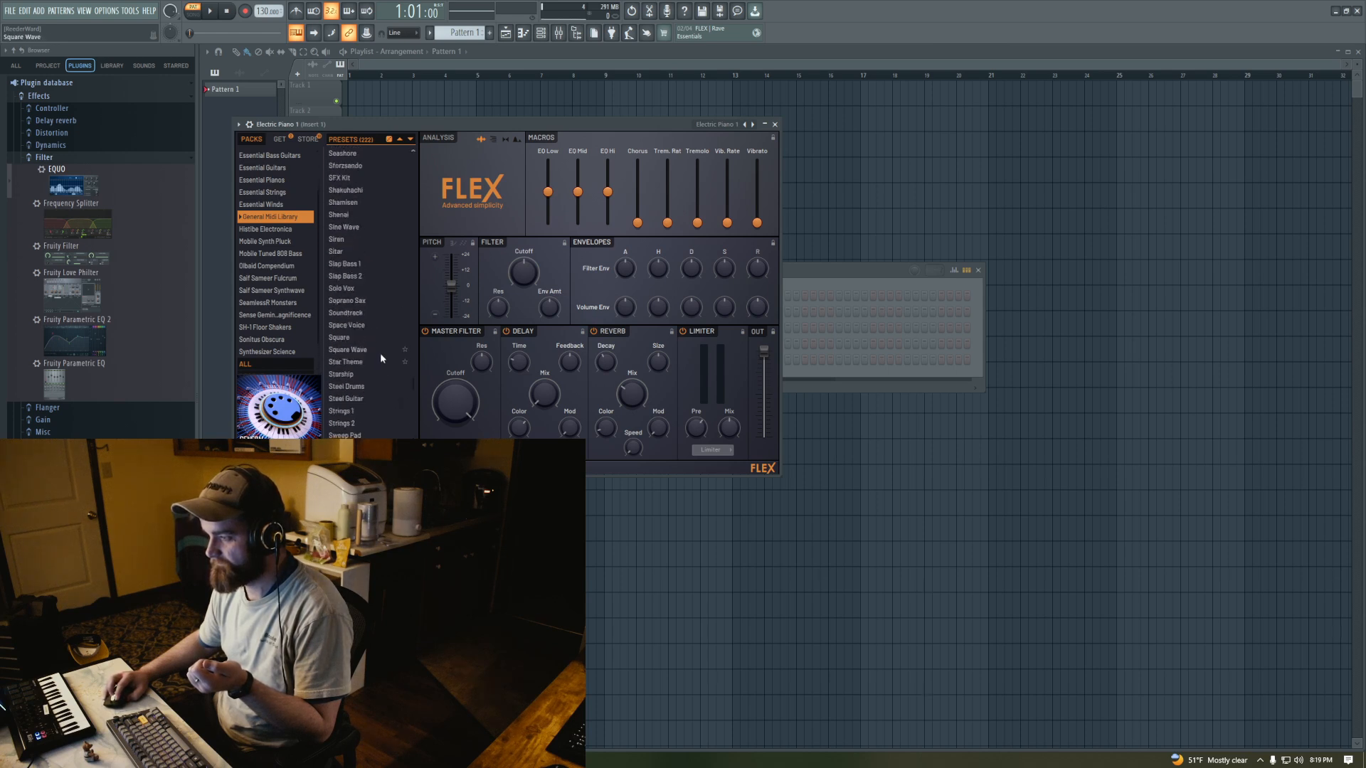
scroll(377, 287, "up", 3)
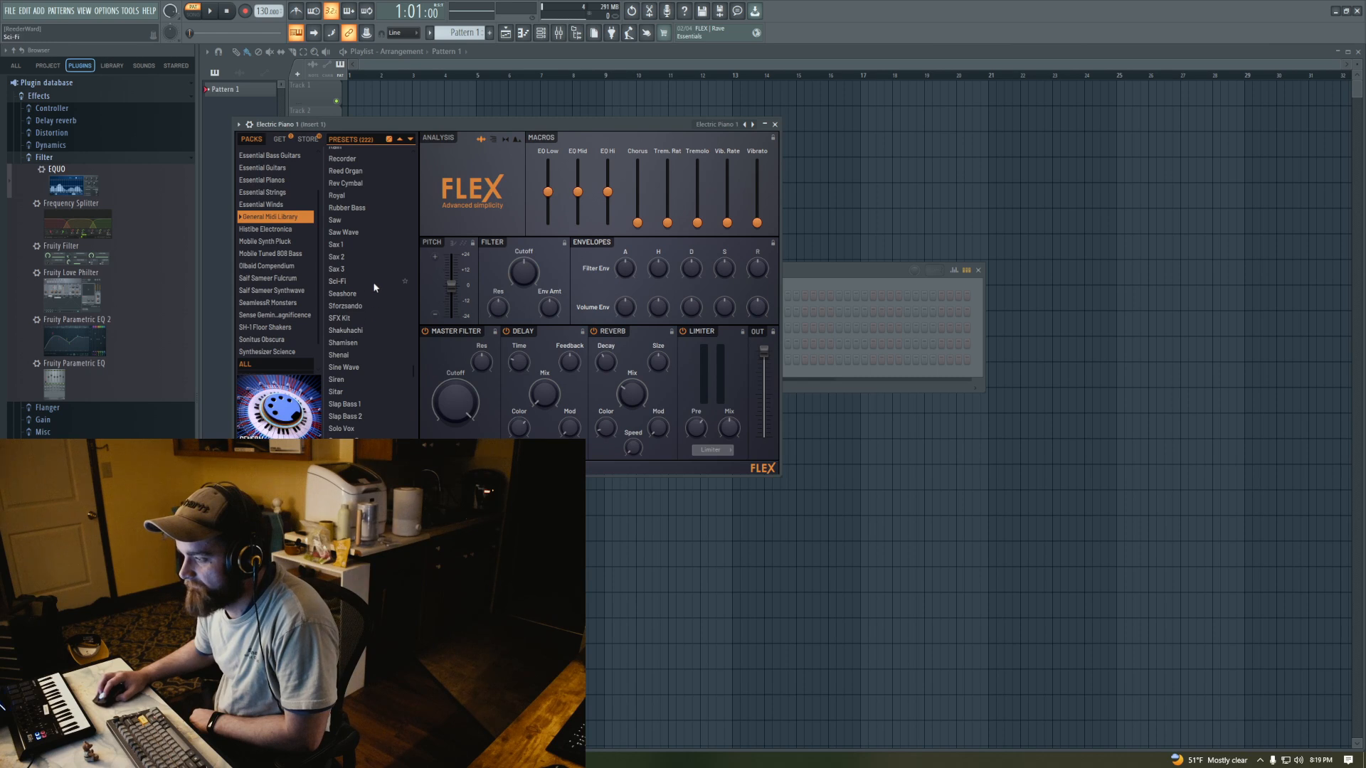
scroll(375, 287, "up", 3)
scroll(370, 297, "up", 6)
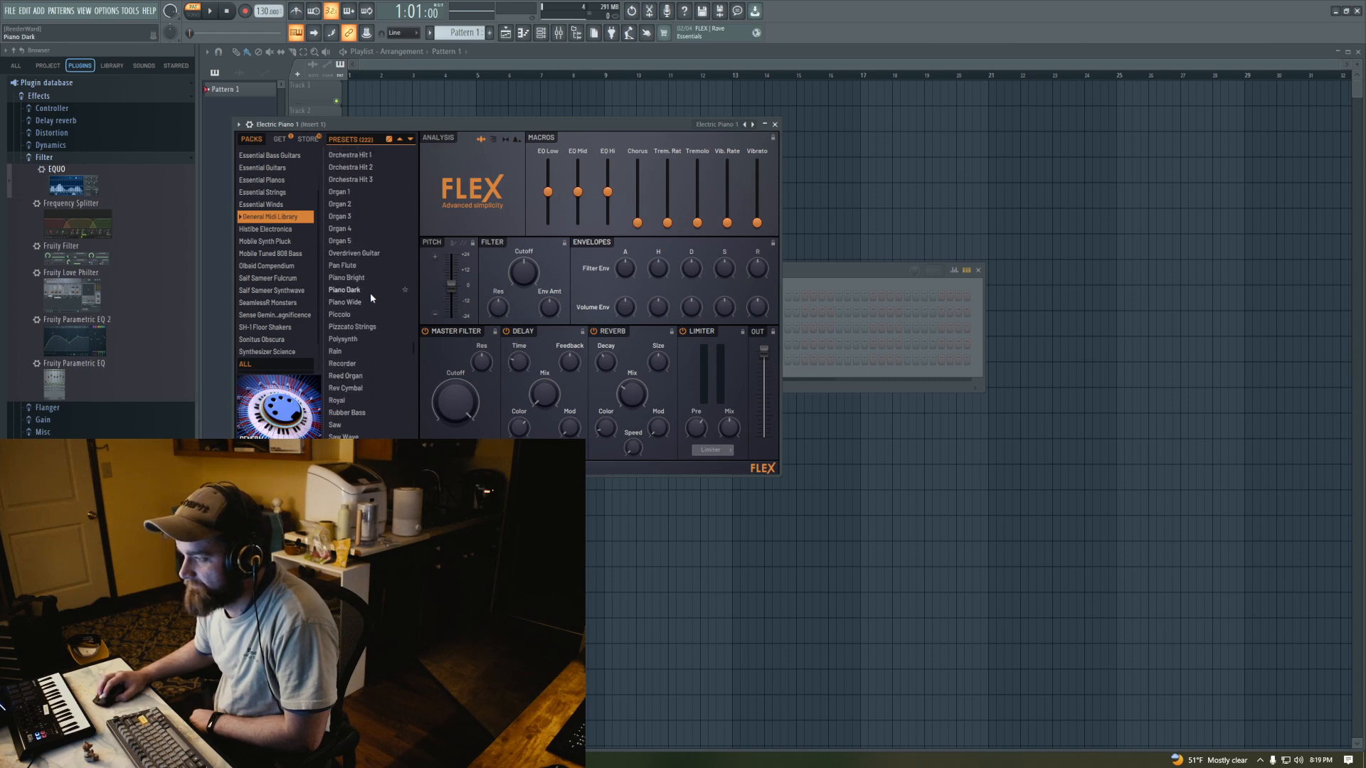
scroll(369, 297, "up", 4)
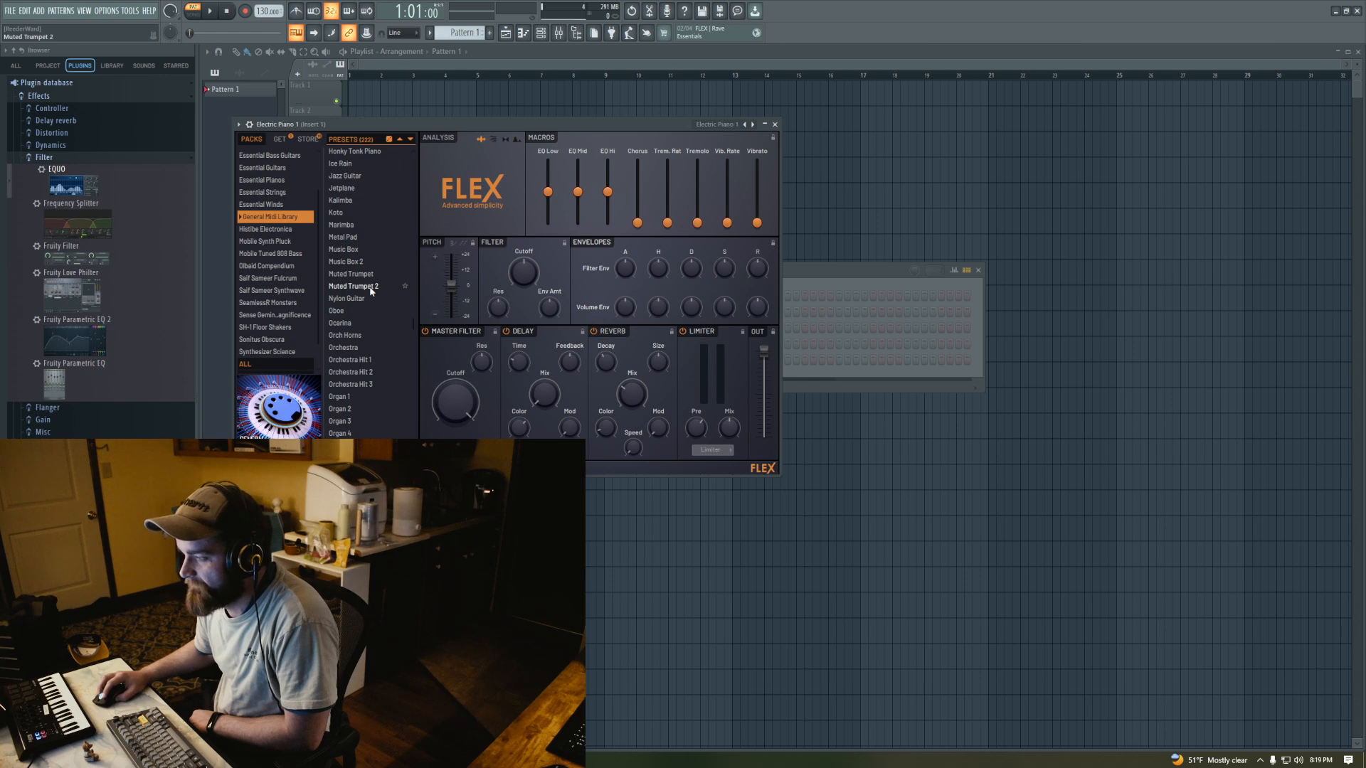
scroll(370, 291, "up", 2)
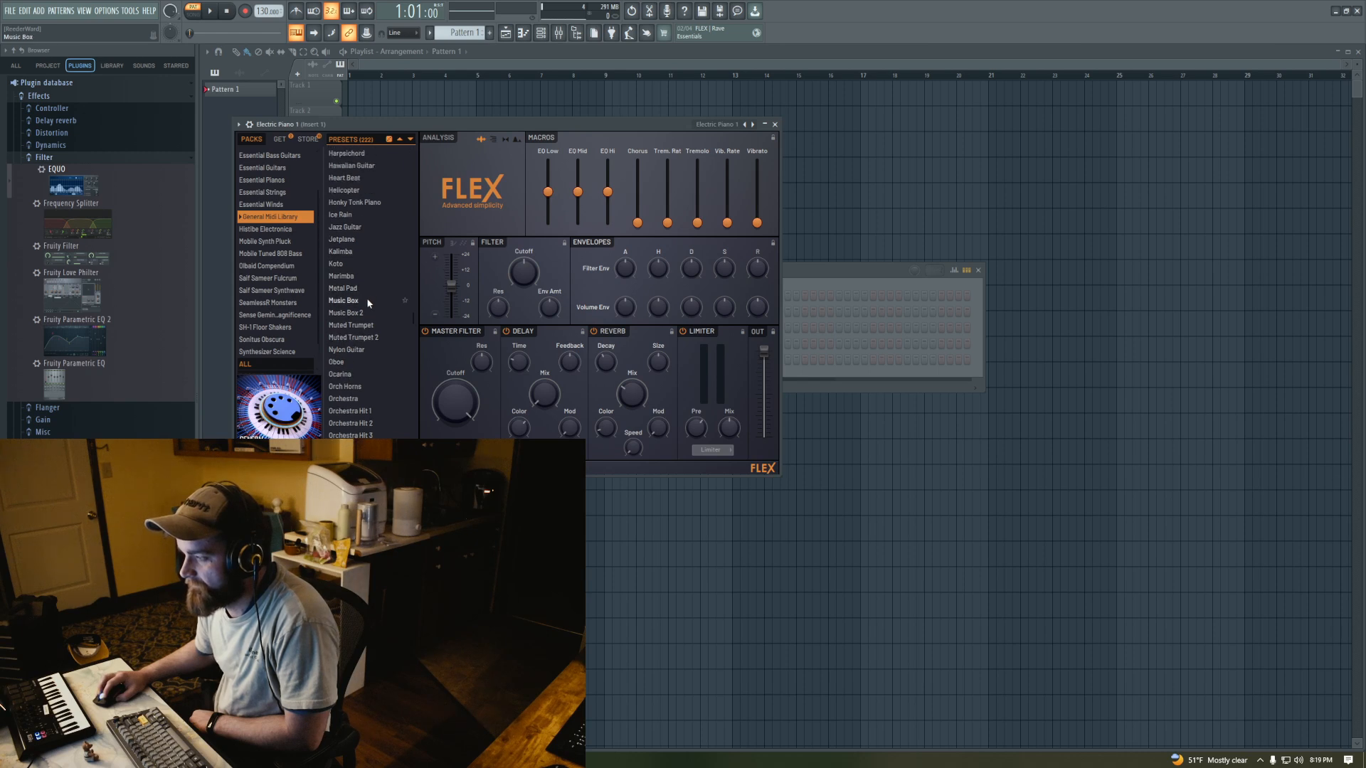
Audition the Marimba and Kalimba presets, then load Jazz Guitar with its delay effect switched on
left_click(365, 278)
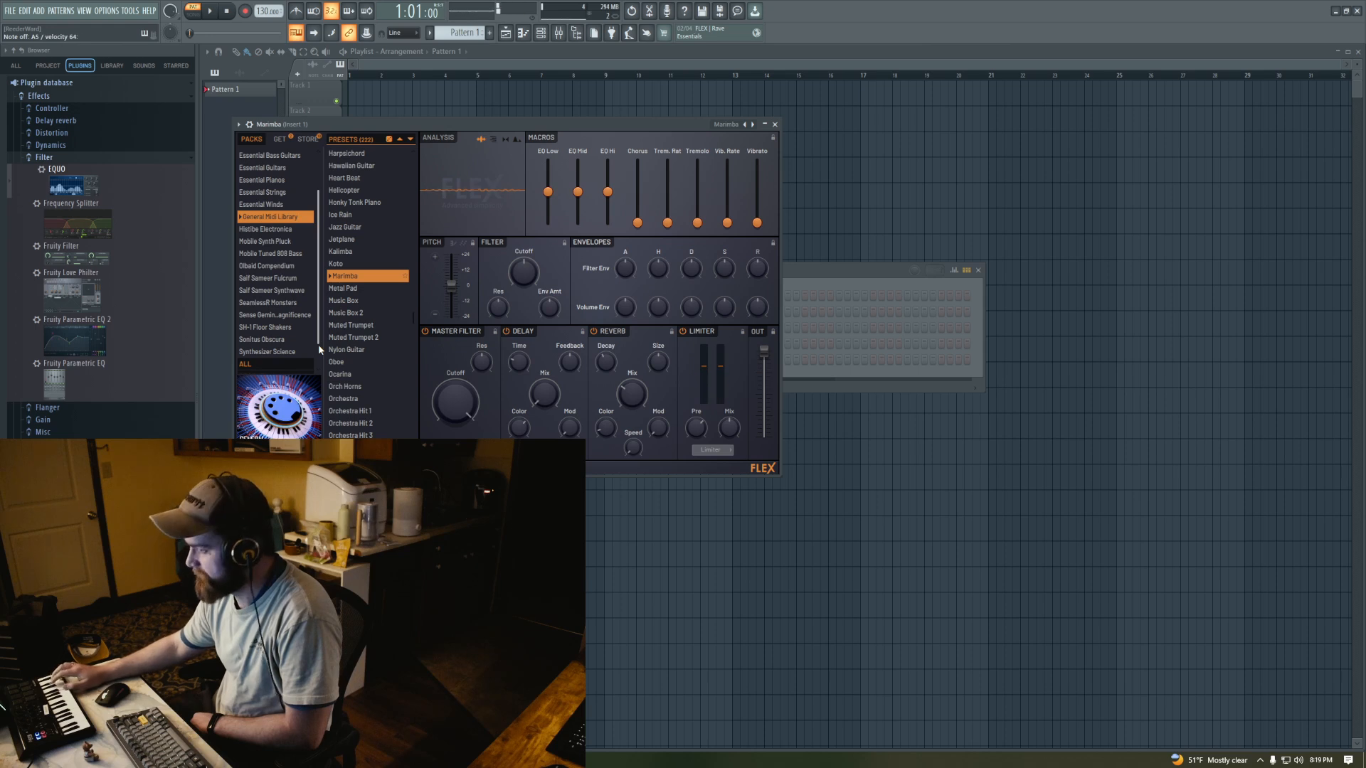
left_click(361, 255)
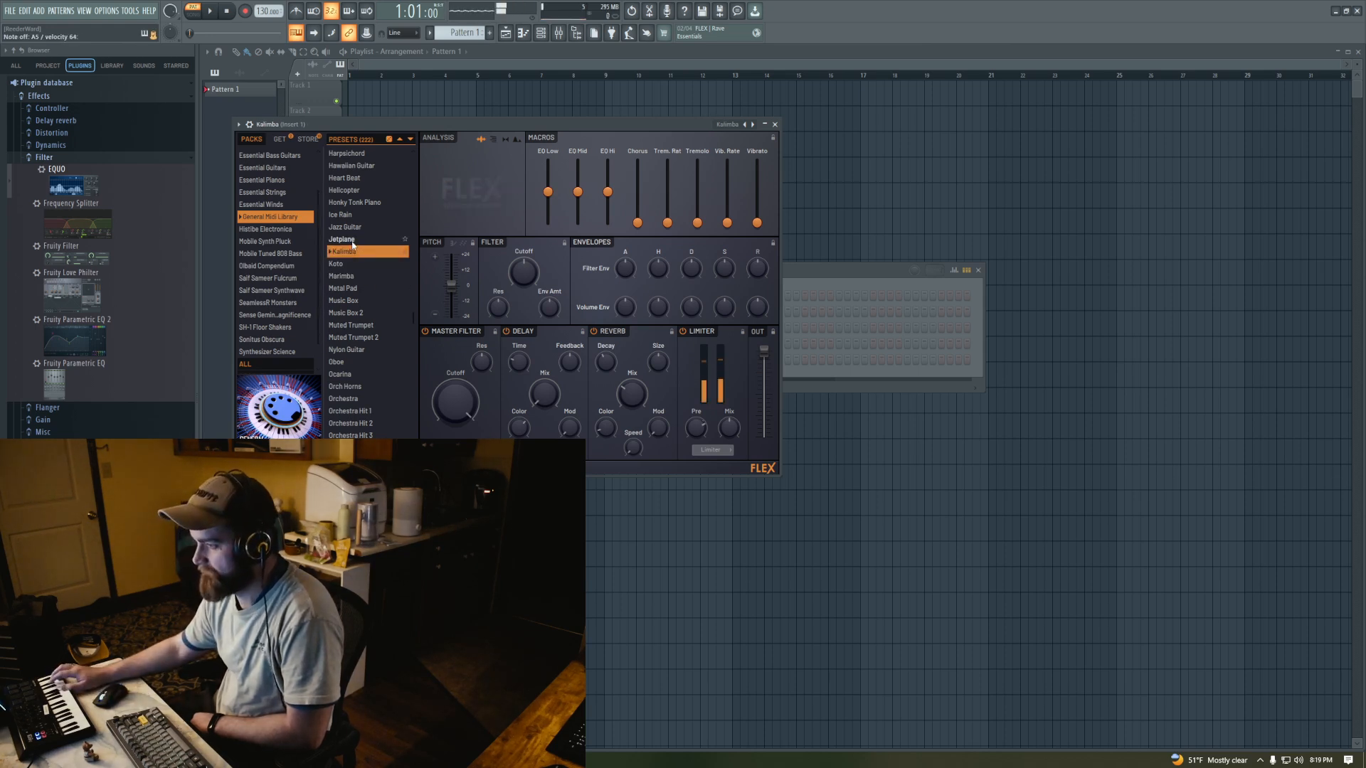
left_click(357, 229)
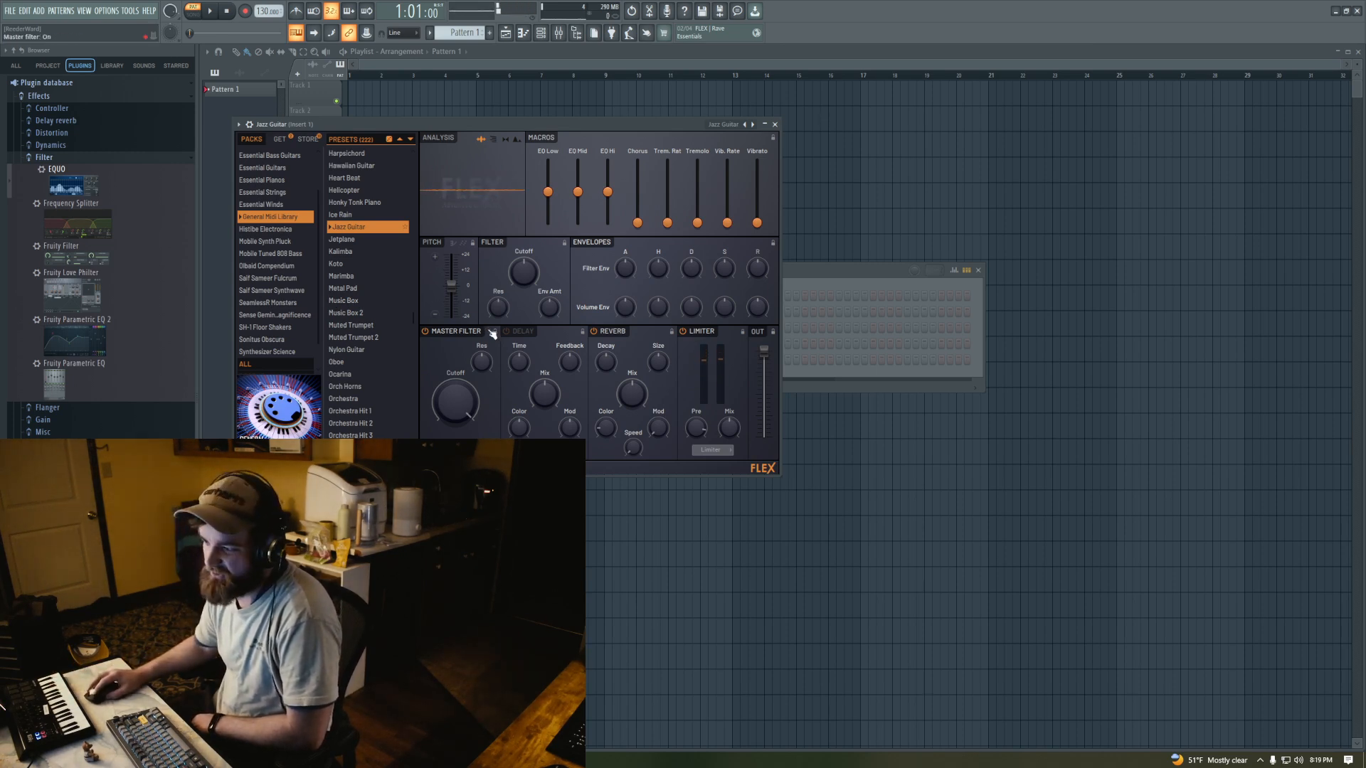
left_click(519, 332)
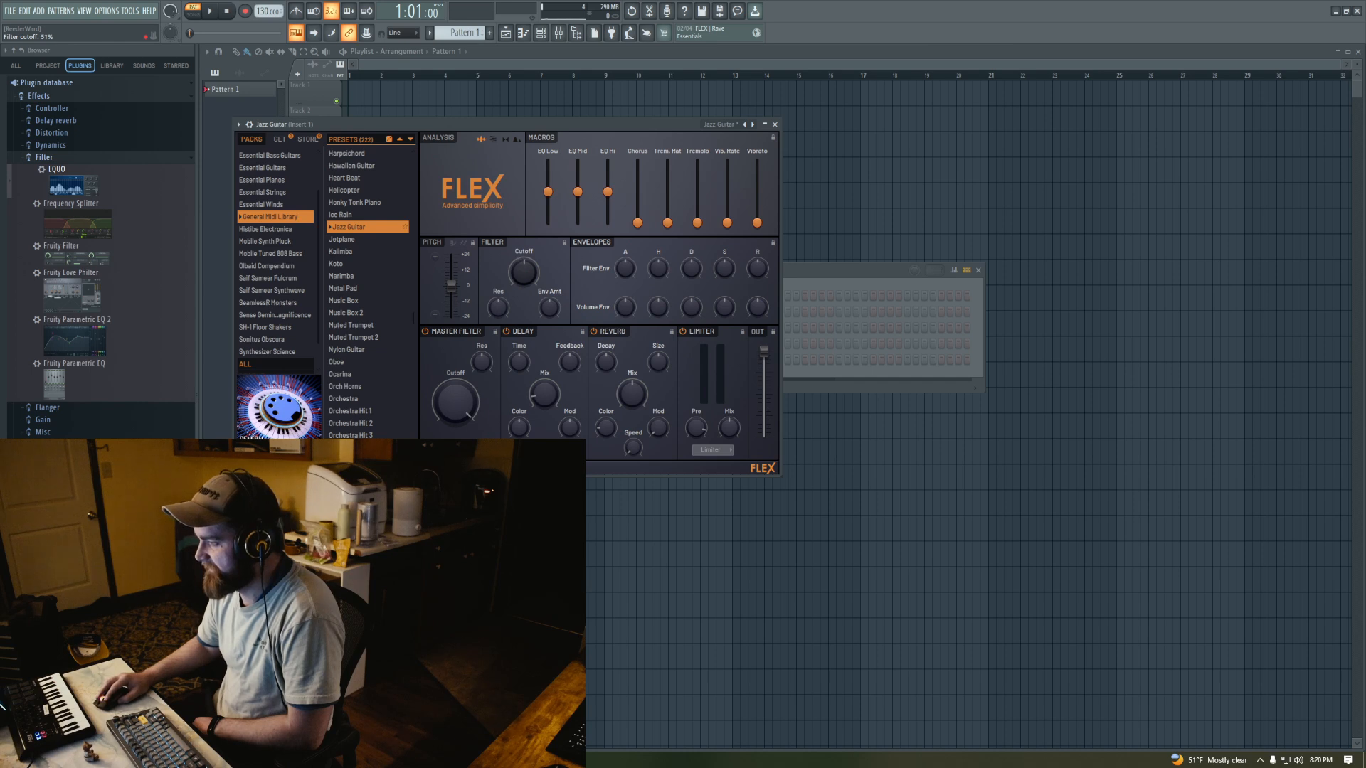
Link the Jazz Guitar's filter Cutoff and its Chorus macro to controllers
right_click(522, 272)
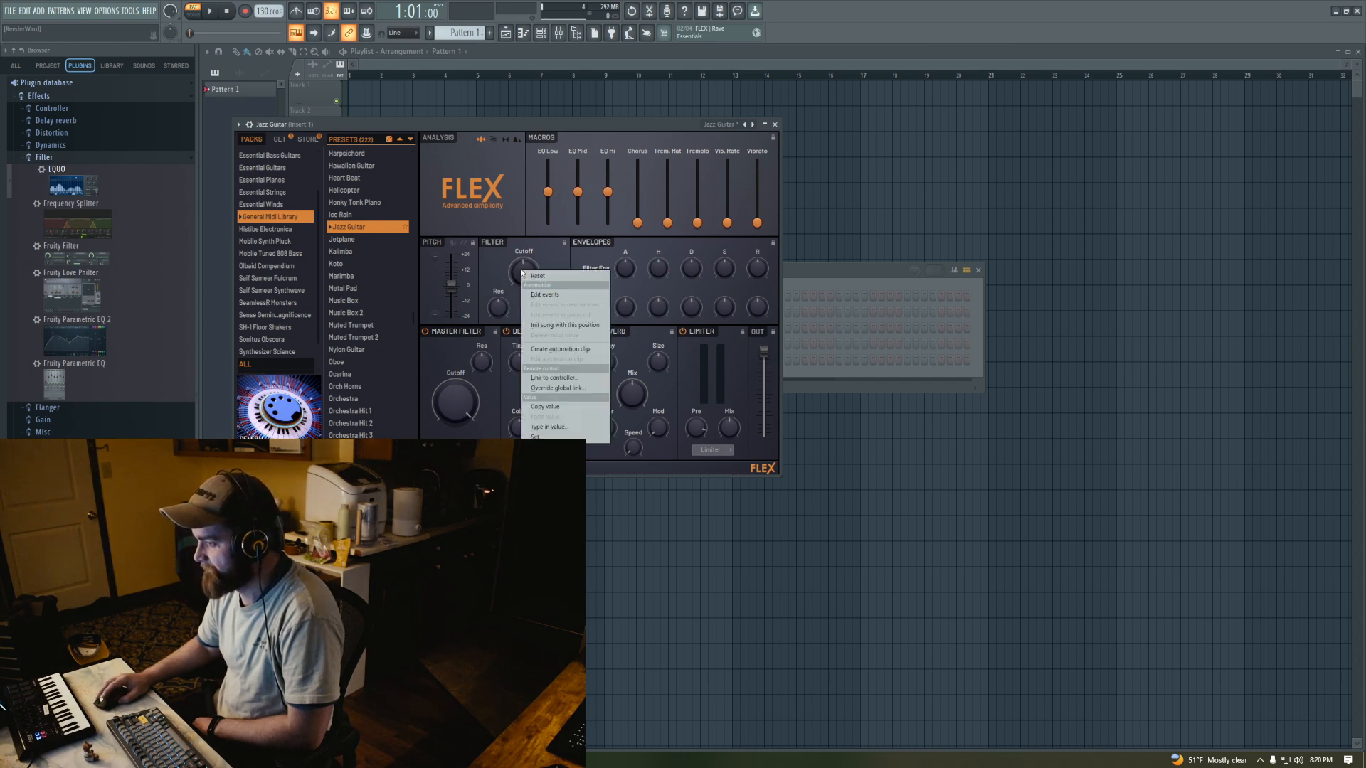
left_click(571, 377)
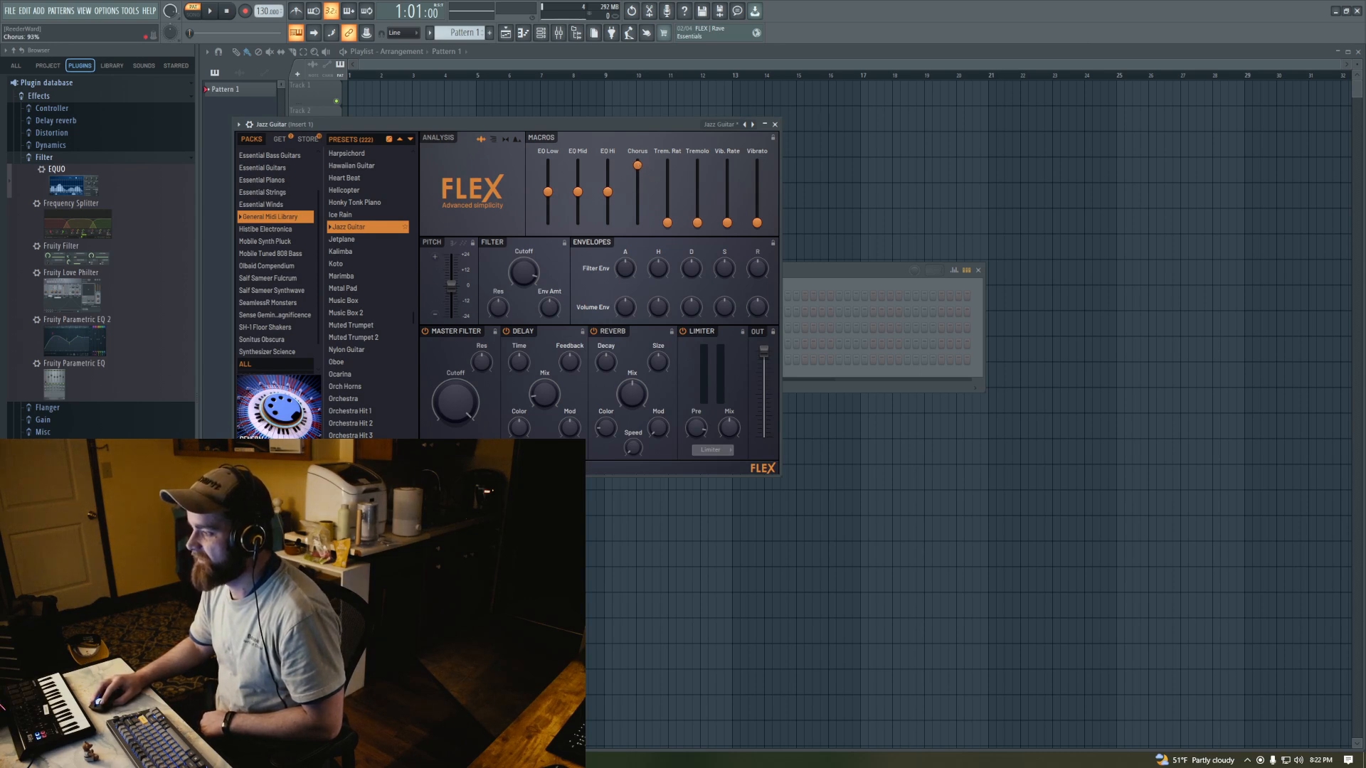
right_click(640, 187)
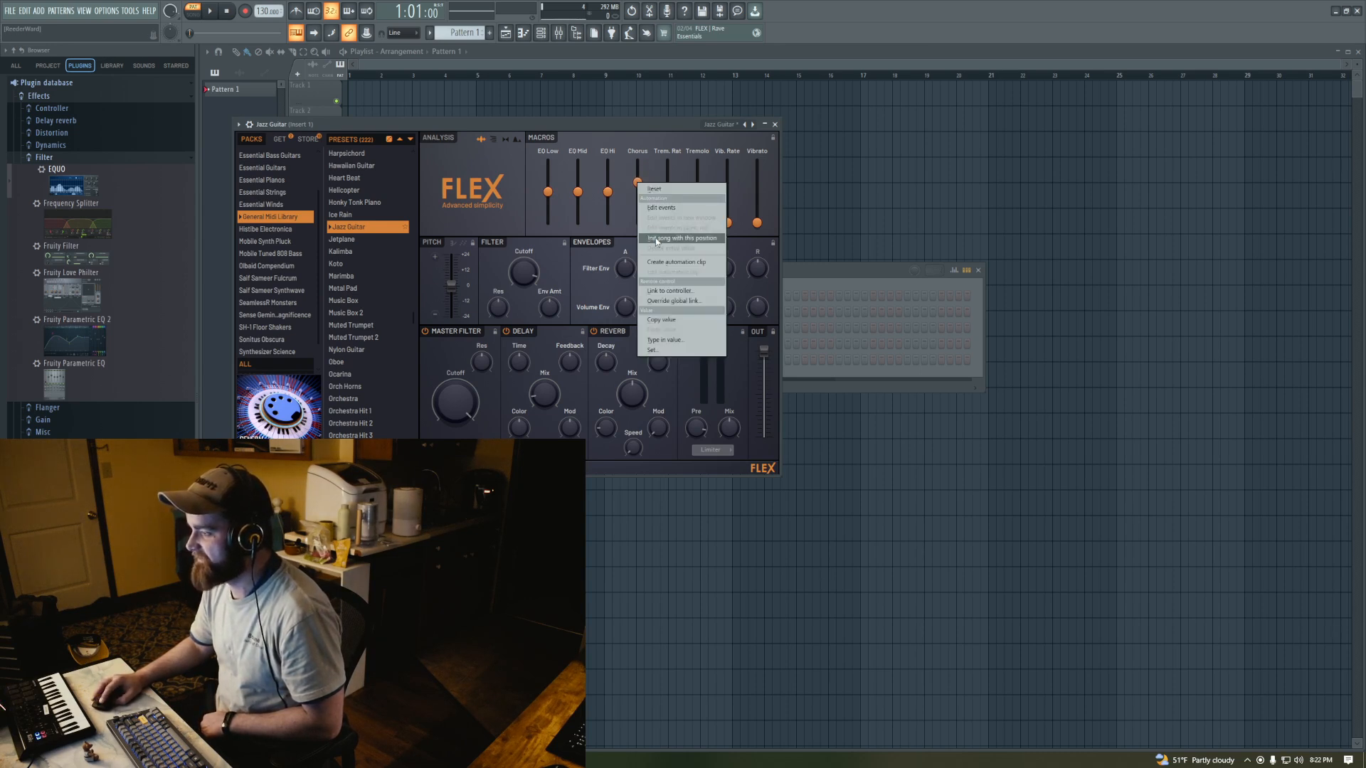
left_click(649, 290)
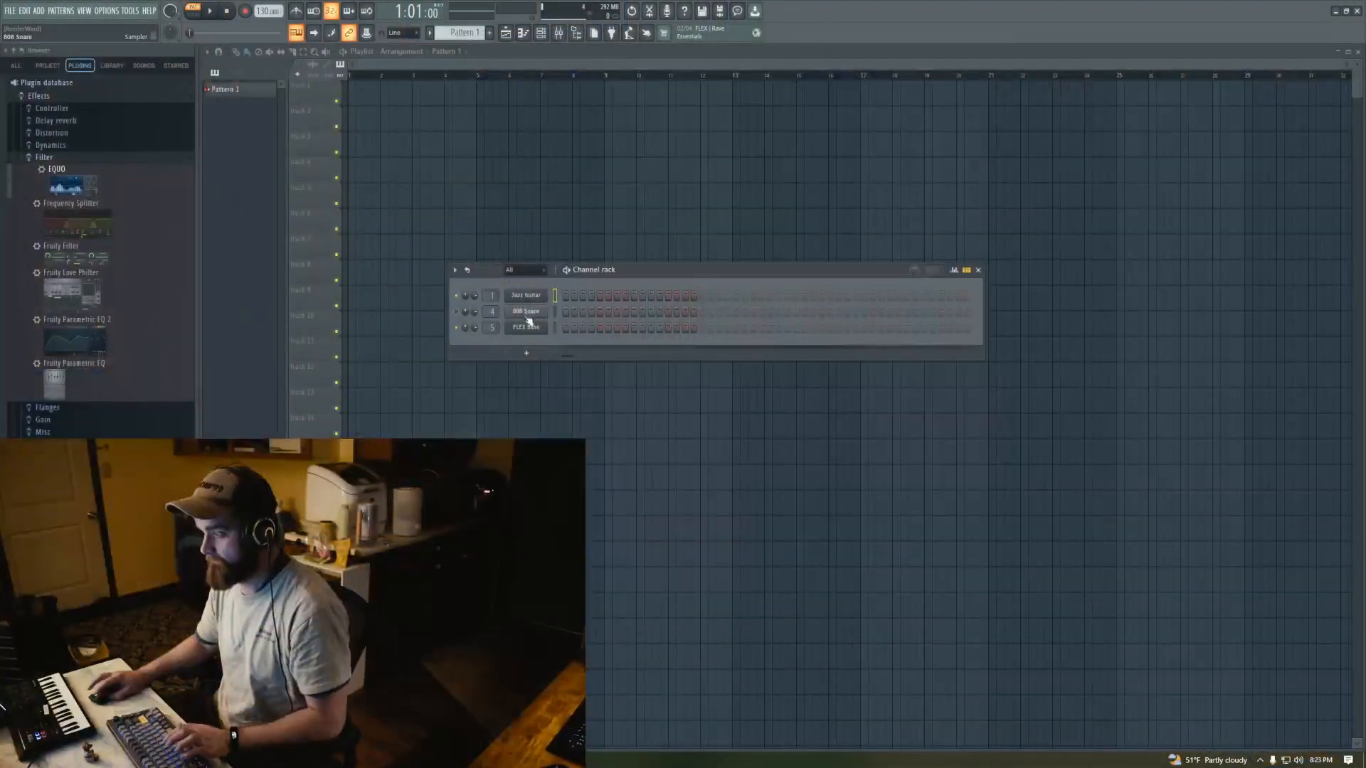
Delete the 808 Snare and FLEX Bass channels from the channel rack
right_click(540, 311)
left_click(567, 407)
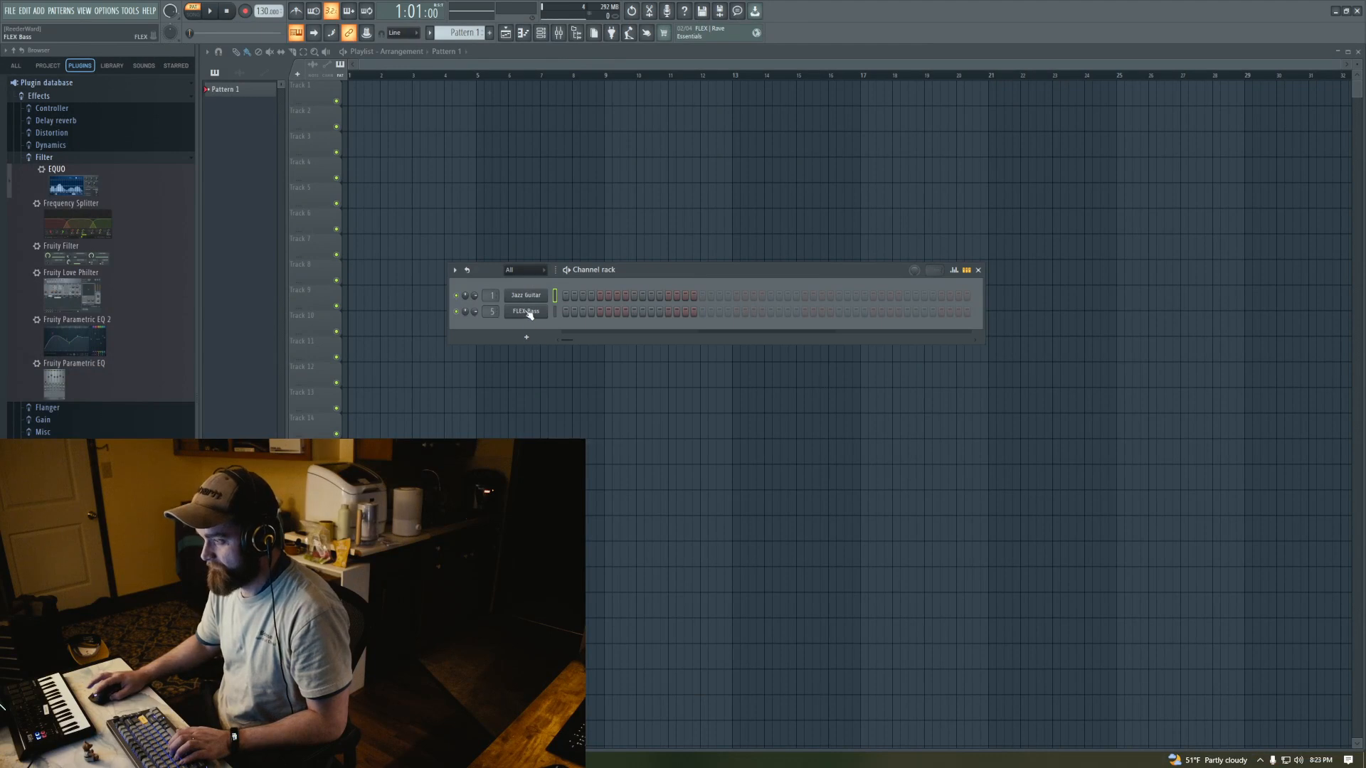
right_click(544, 311)
left_click(567, 411)
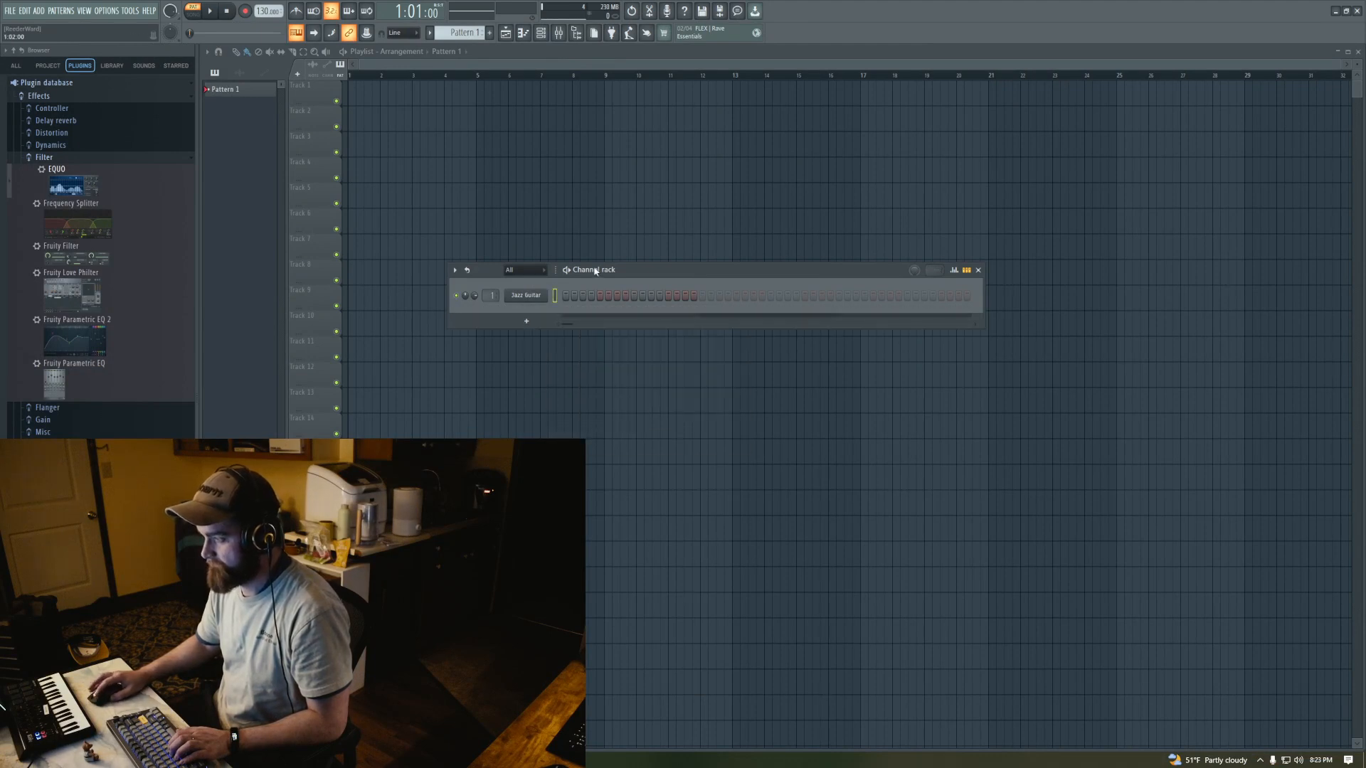
Open the piano roll for the Jazz Guitar channel and reposition the channel rack and piano roll windows
left_click_drag(519, 270, 448, 252)
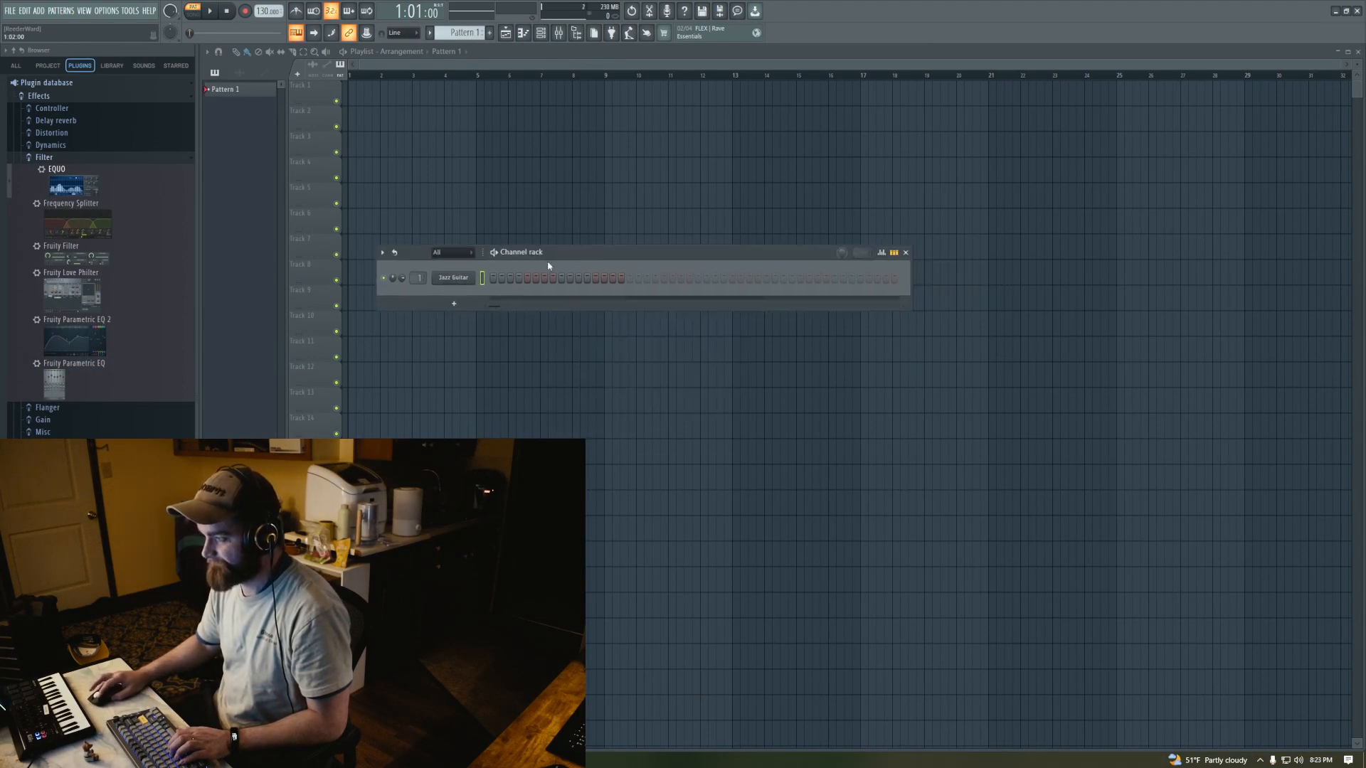
right_click(455, 279)
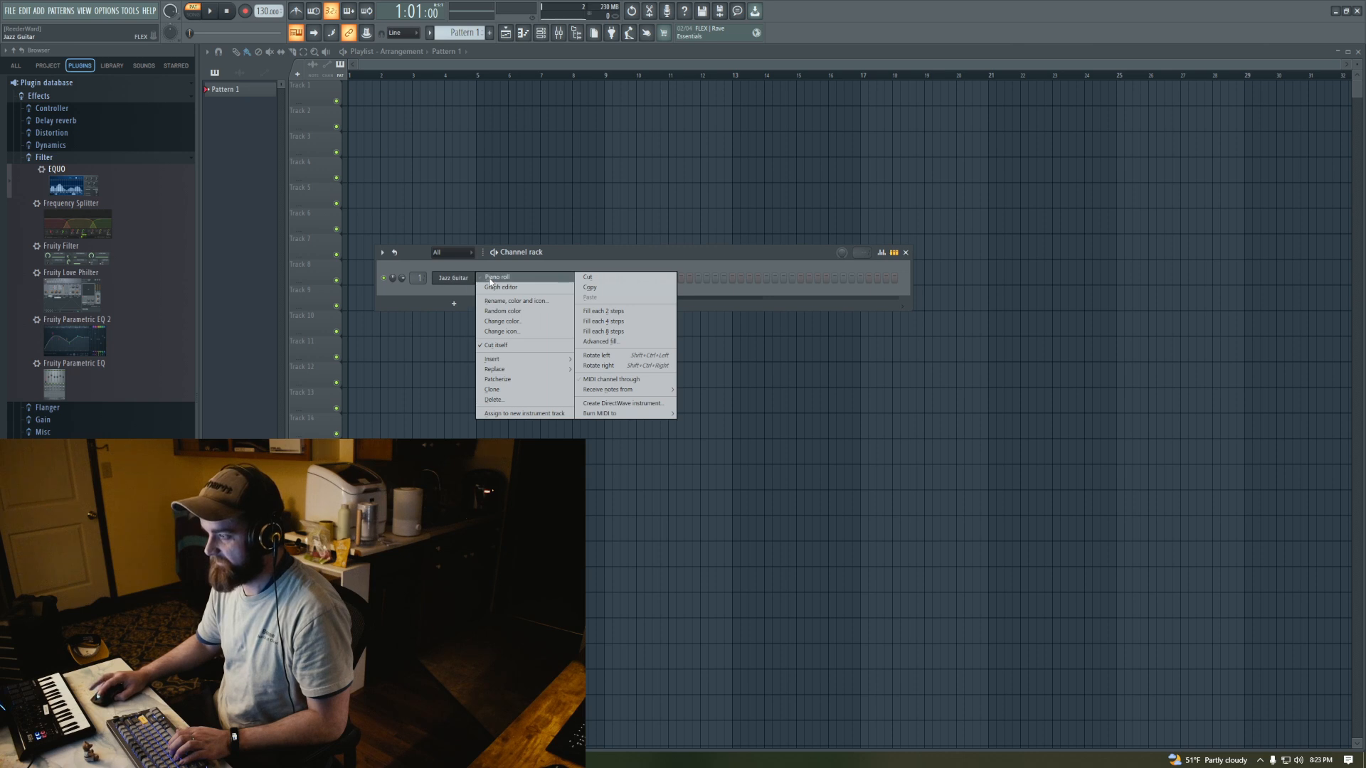
left_click(490, 279)
left_click_drag(915, 219, 954, 147)
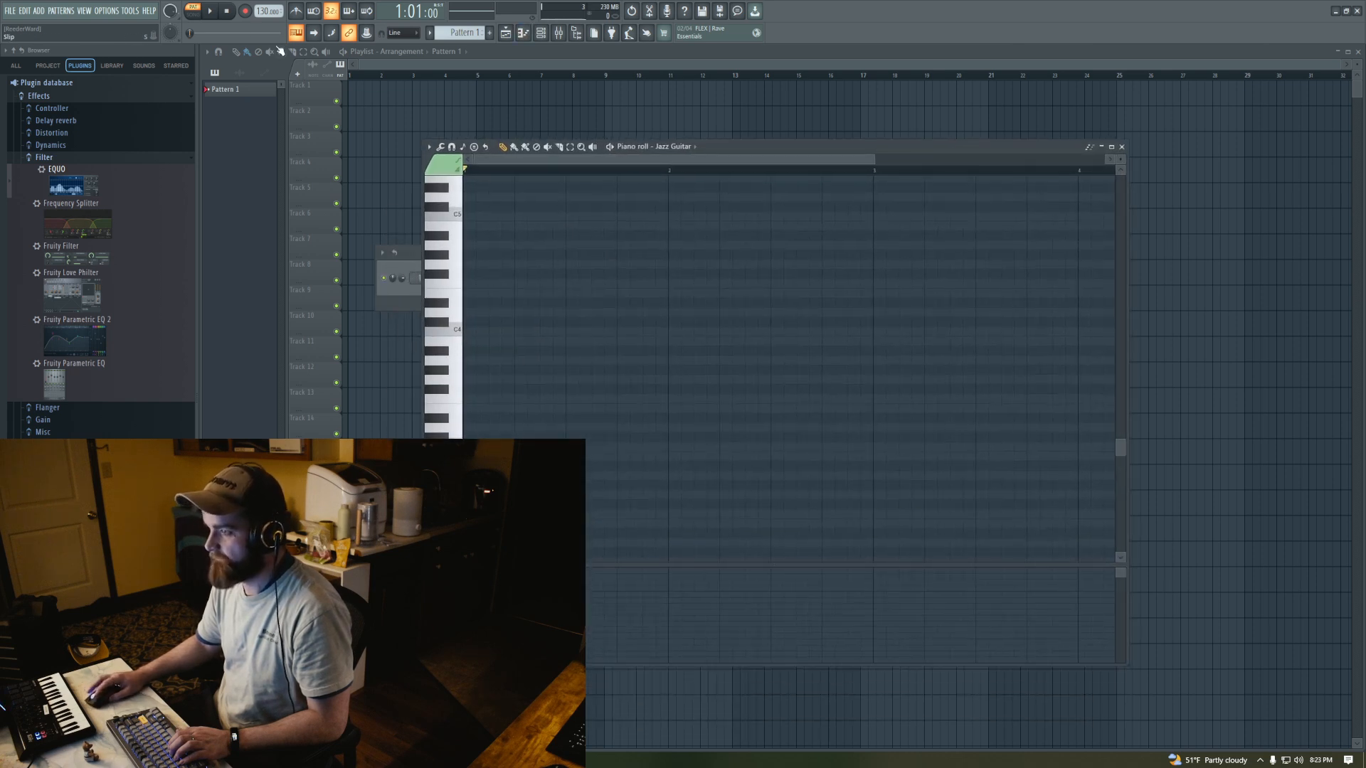
Record a Jazz Guitar melody into Pattern 1 as notes and automation, stopping once it has been played
left_click(247, 10)
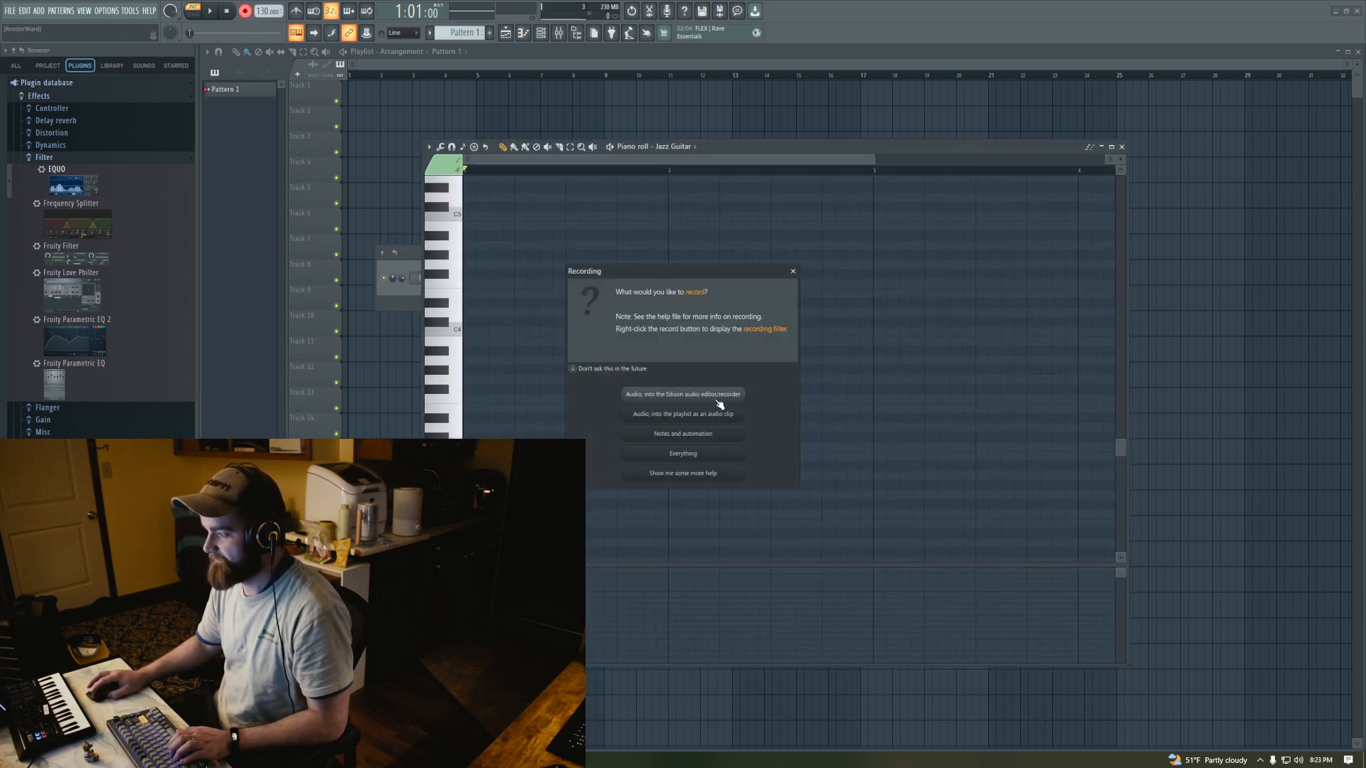
left_click(708, 436)
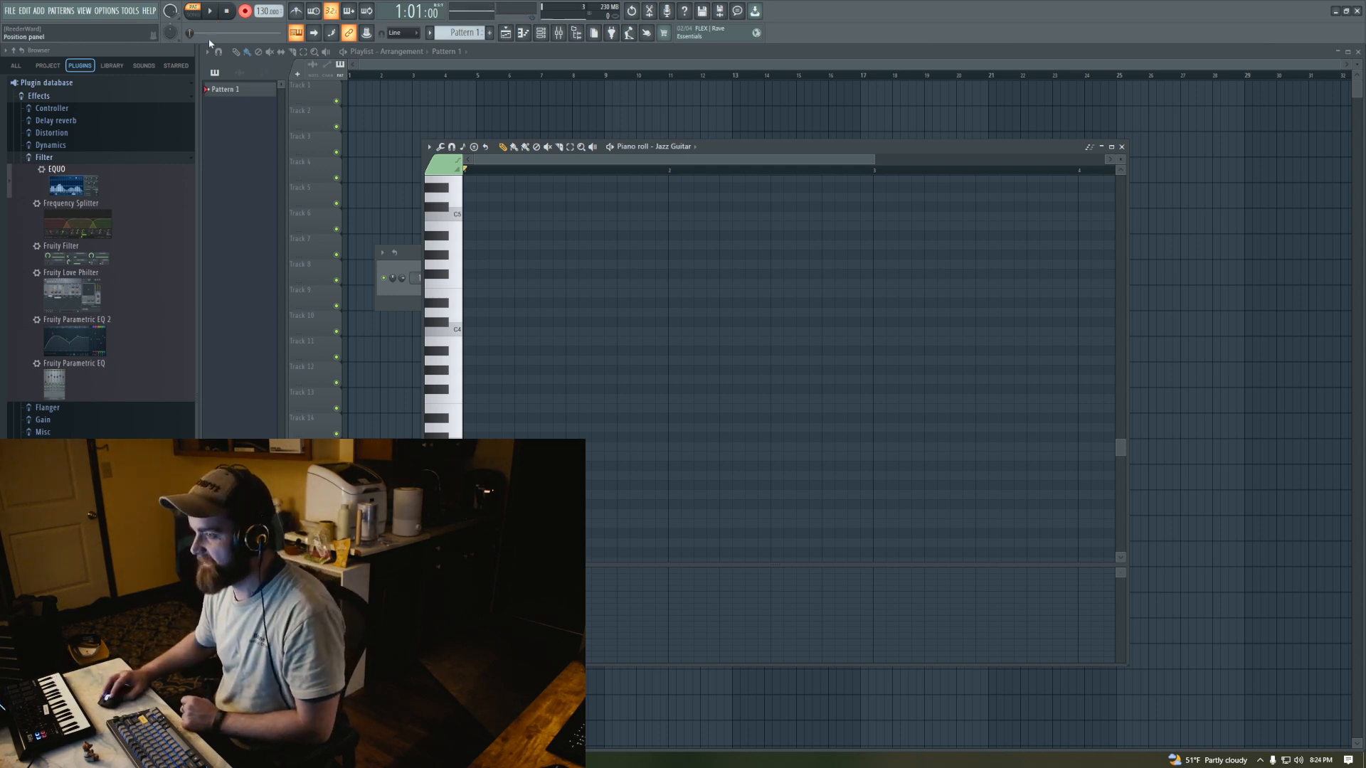
left_click(217, 11)
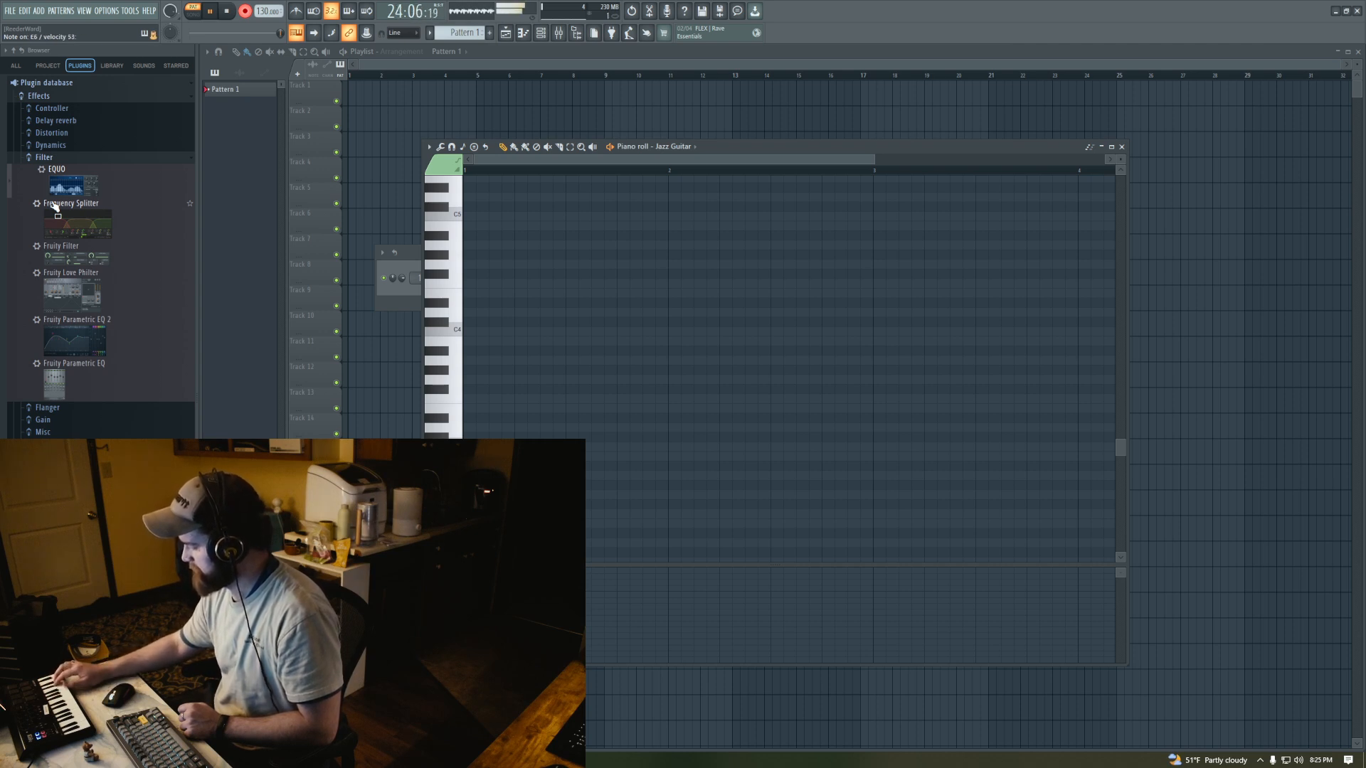
key("space")
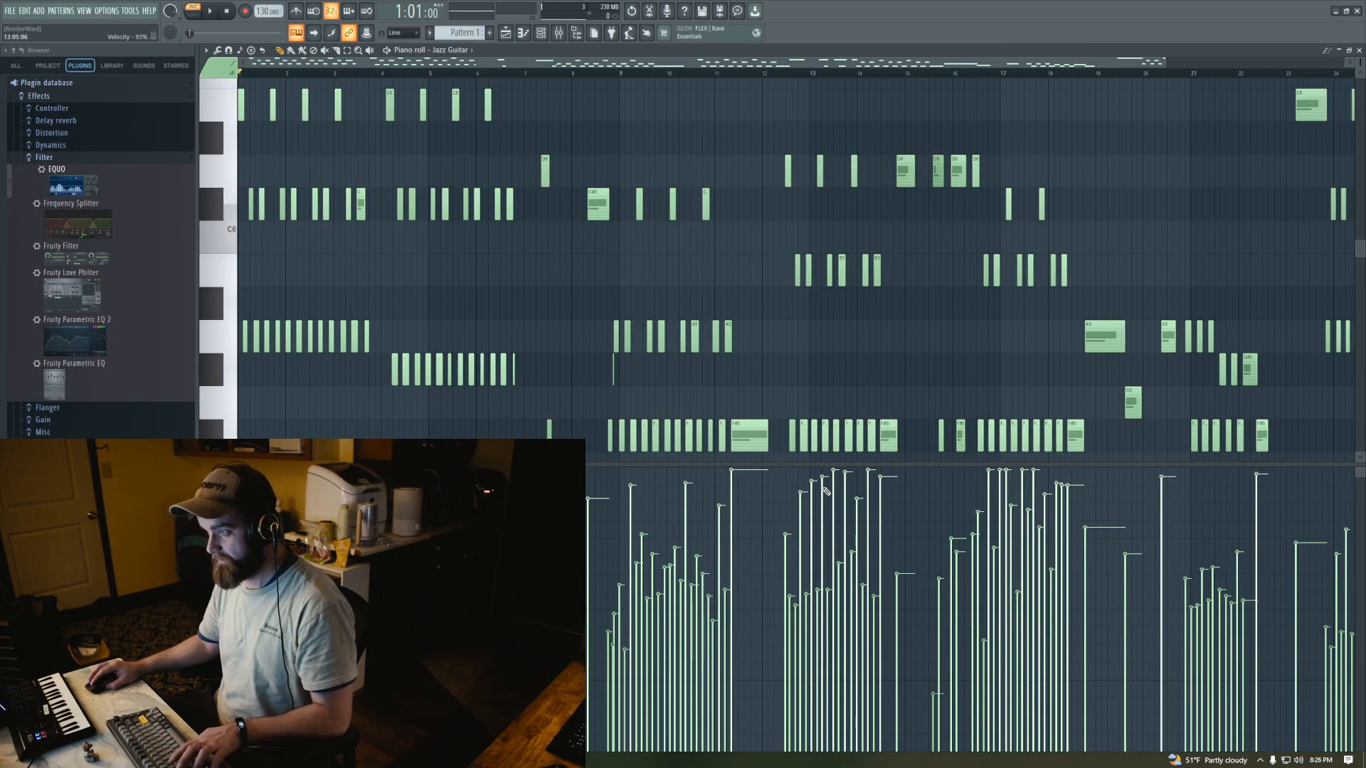
key("alt+Tab")
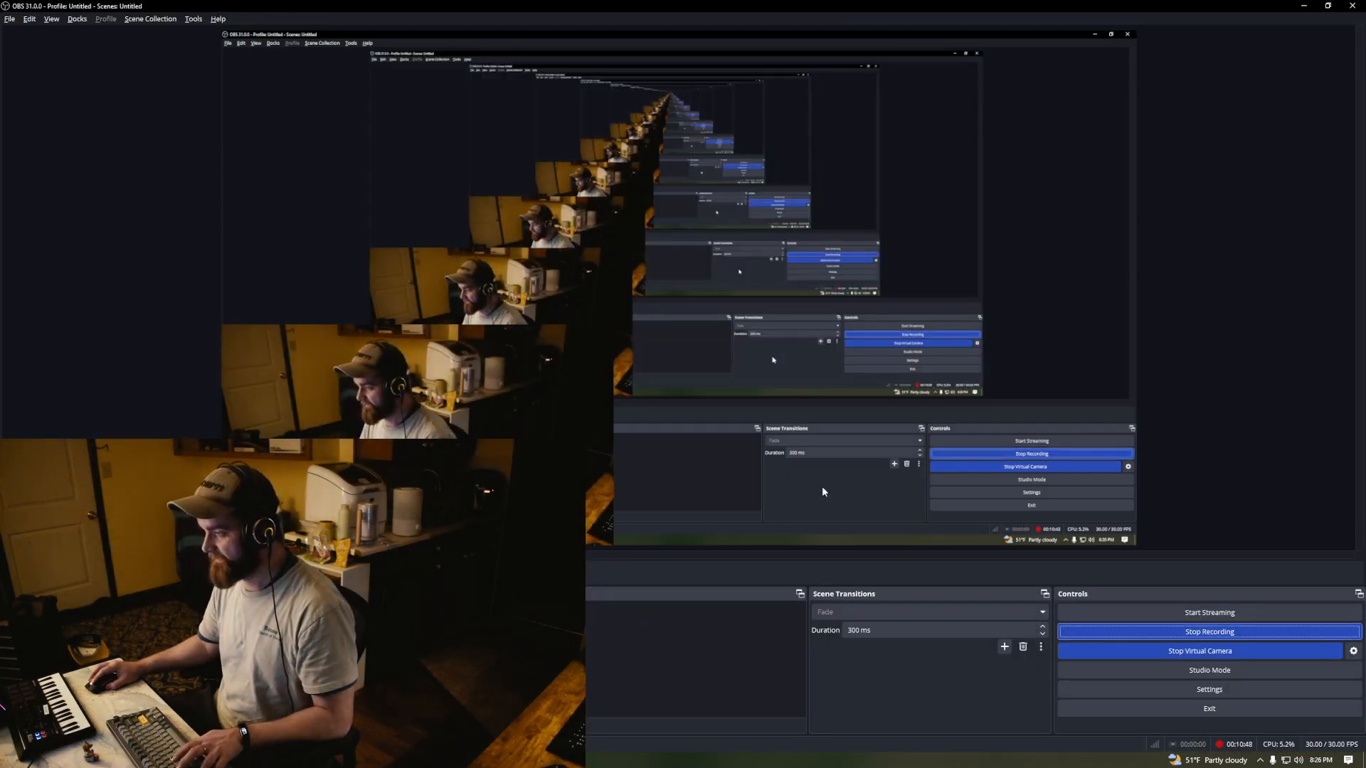
left_click(689, 387)
key("alt+Tab")
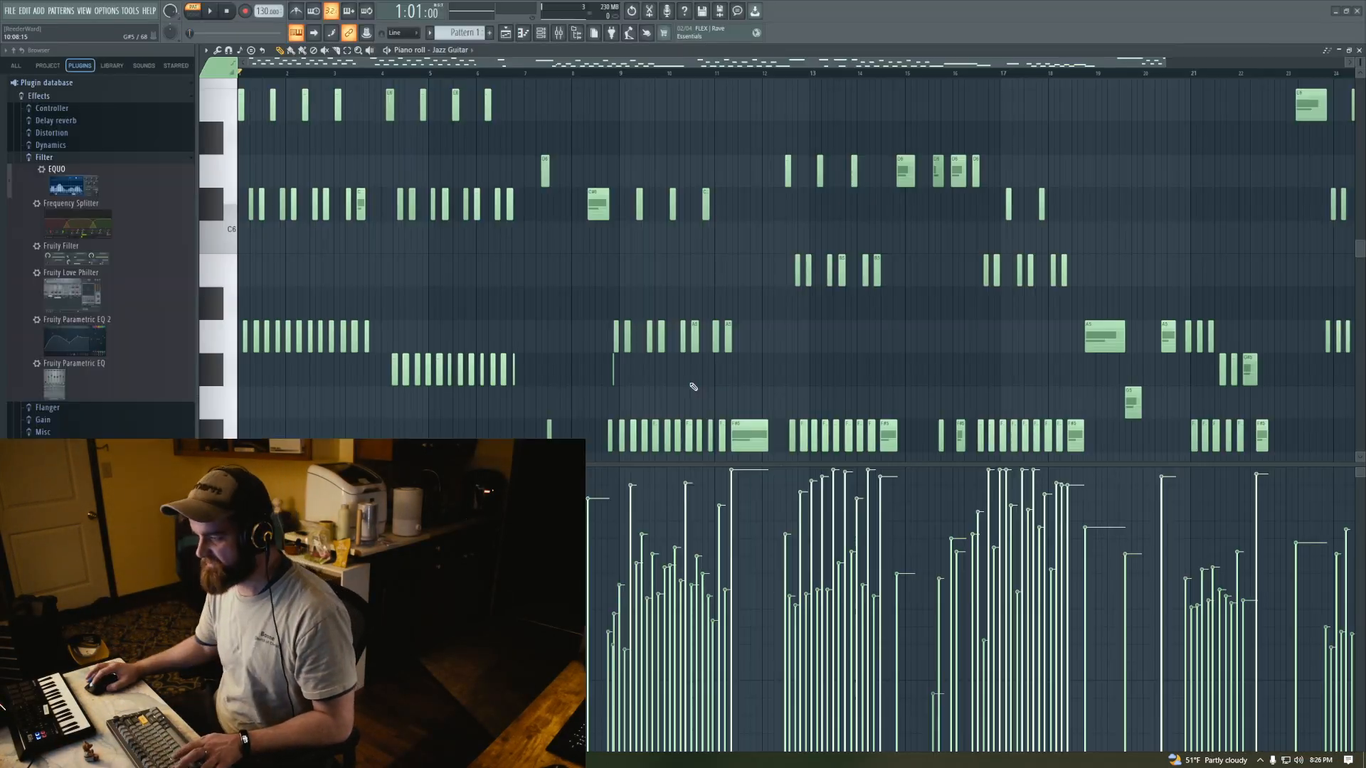
Play back the recorded Jazz Guitar melody and examine its notes across the piano roll
left_click(209, 13)
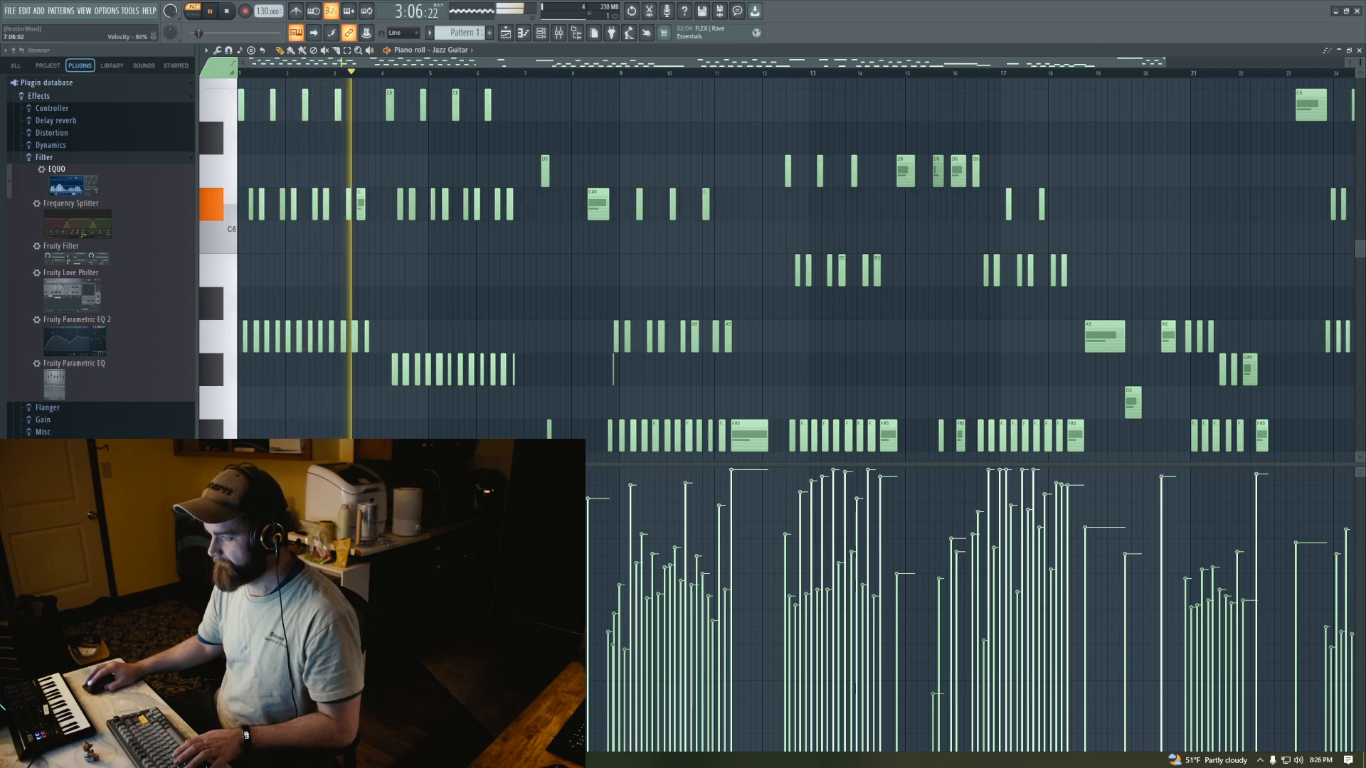
scroll(500, 327, "down", 3)
scroll(501, 326, "up", 3)
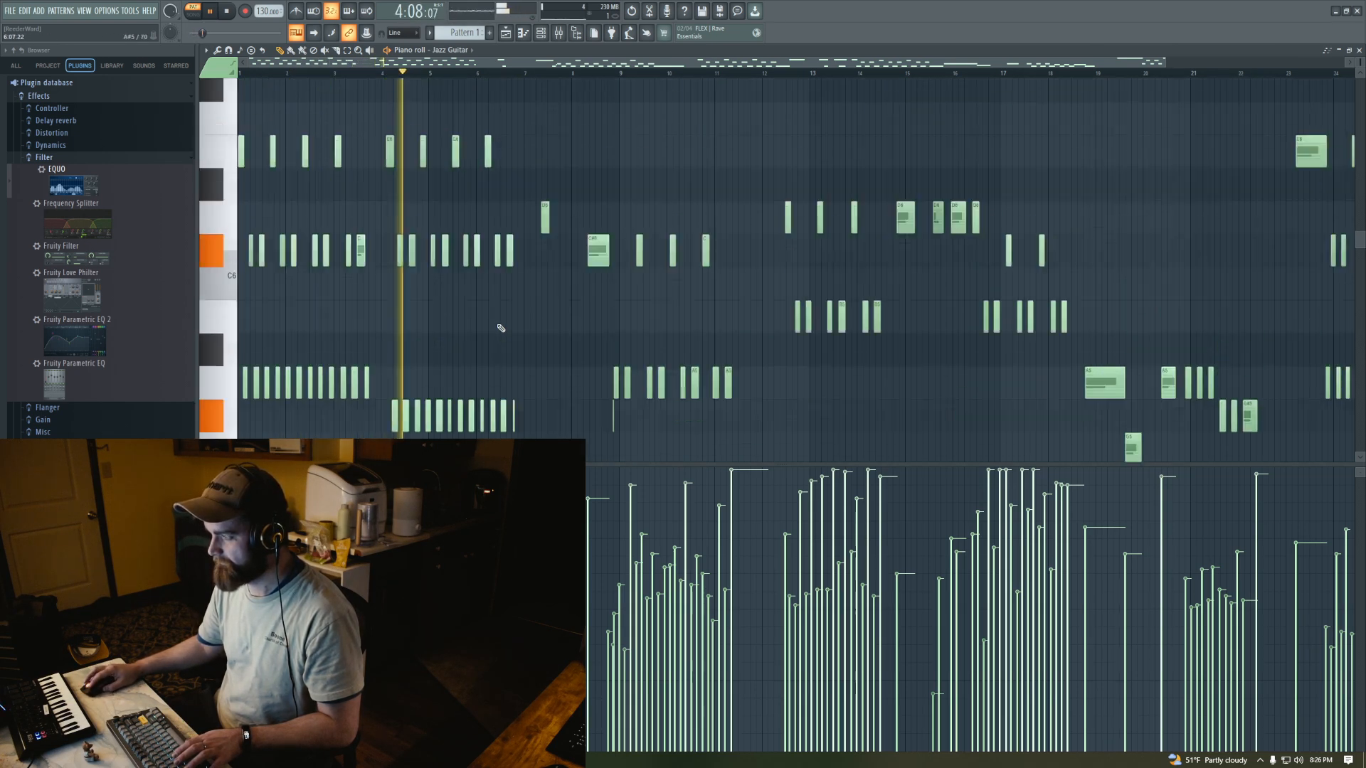
scroll(626, 313, "up", 1)
scroll(954, 237, "down", 1)
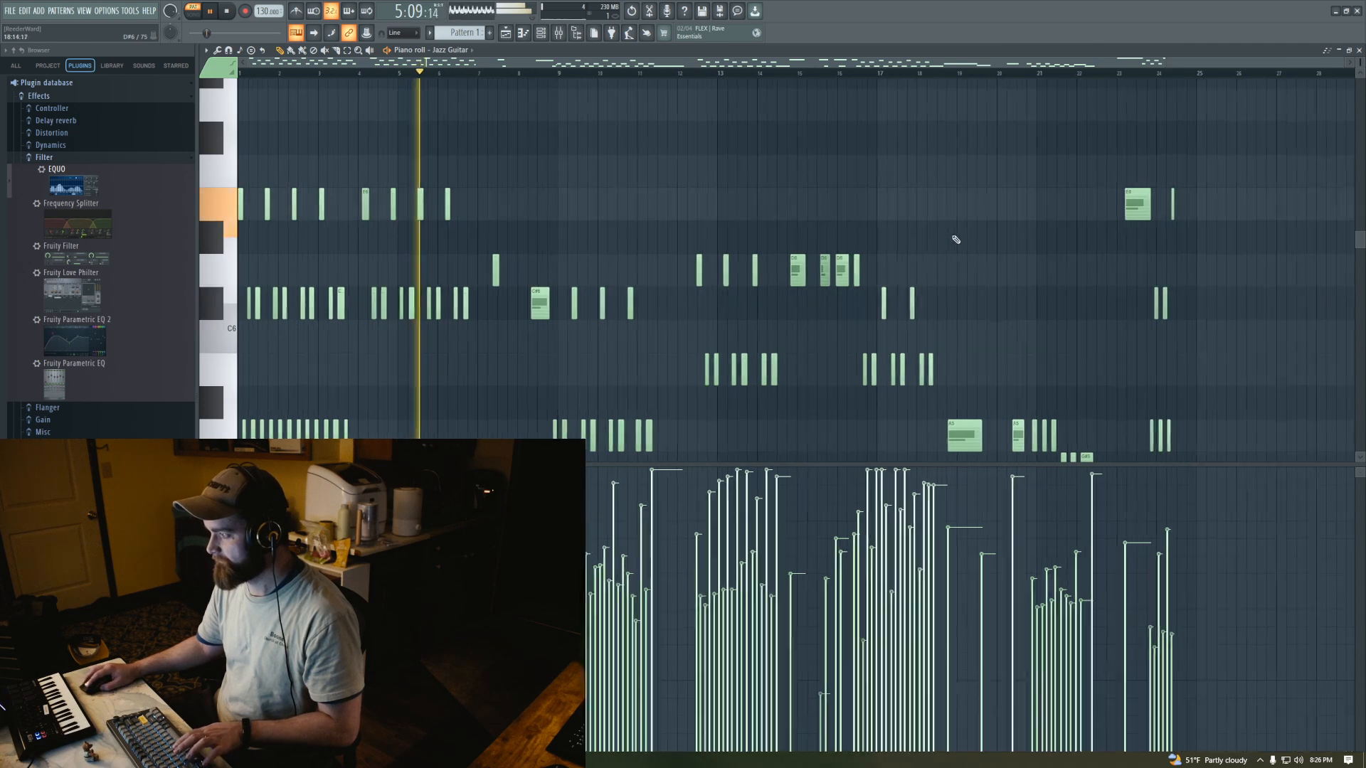
scroll(955, 237, "up", 2)
left_click_drag(973, 63, 767, 64)
scroll(755, 192, "down", 1)
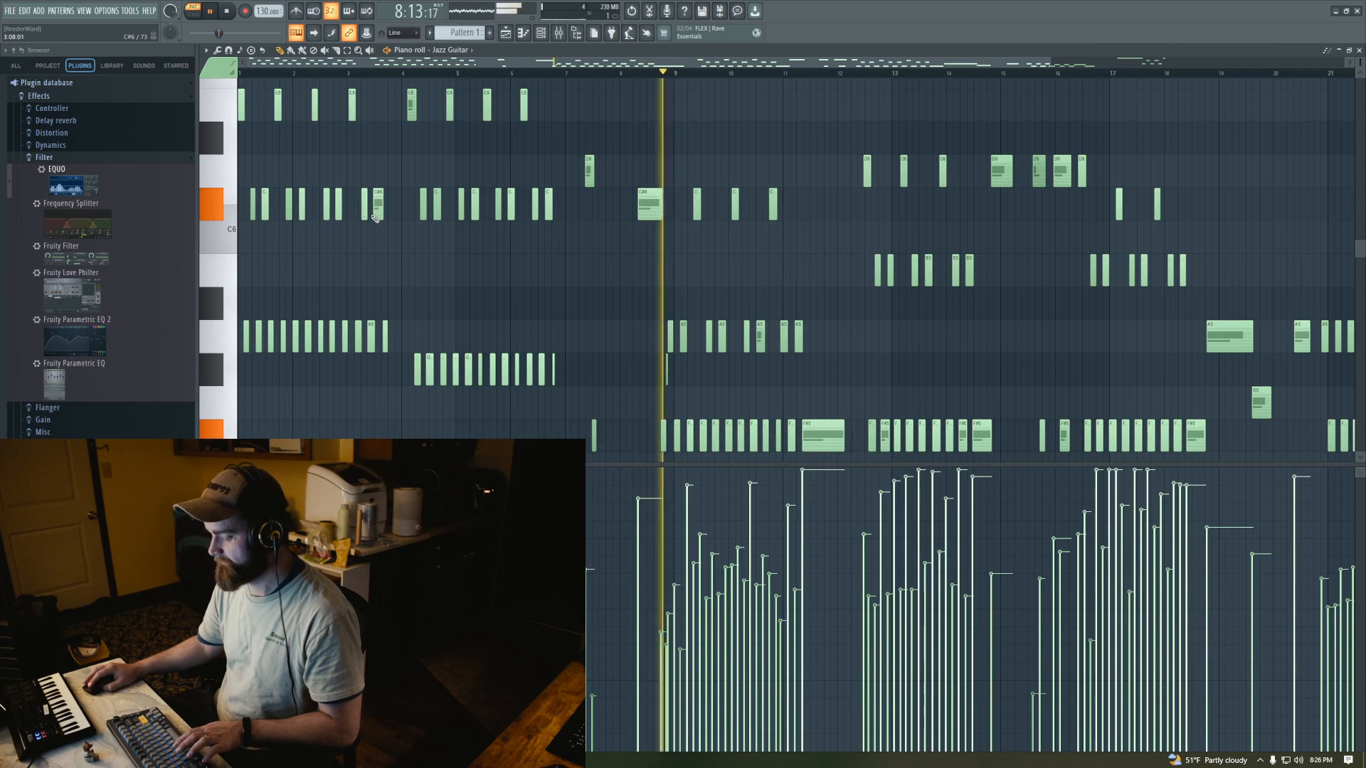
Follow the playing Jazz Guitar melody through its closing notes in the piano roll, and stop playback
scroll(372, 215, "down", 1)
scroll(372, 215, "up", 2)
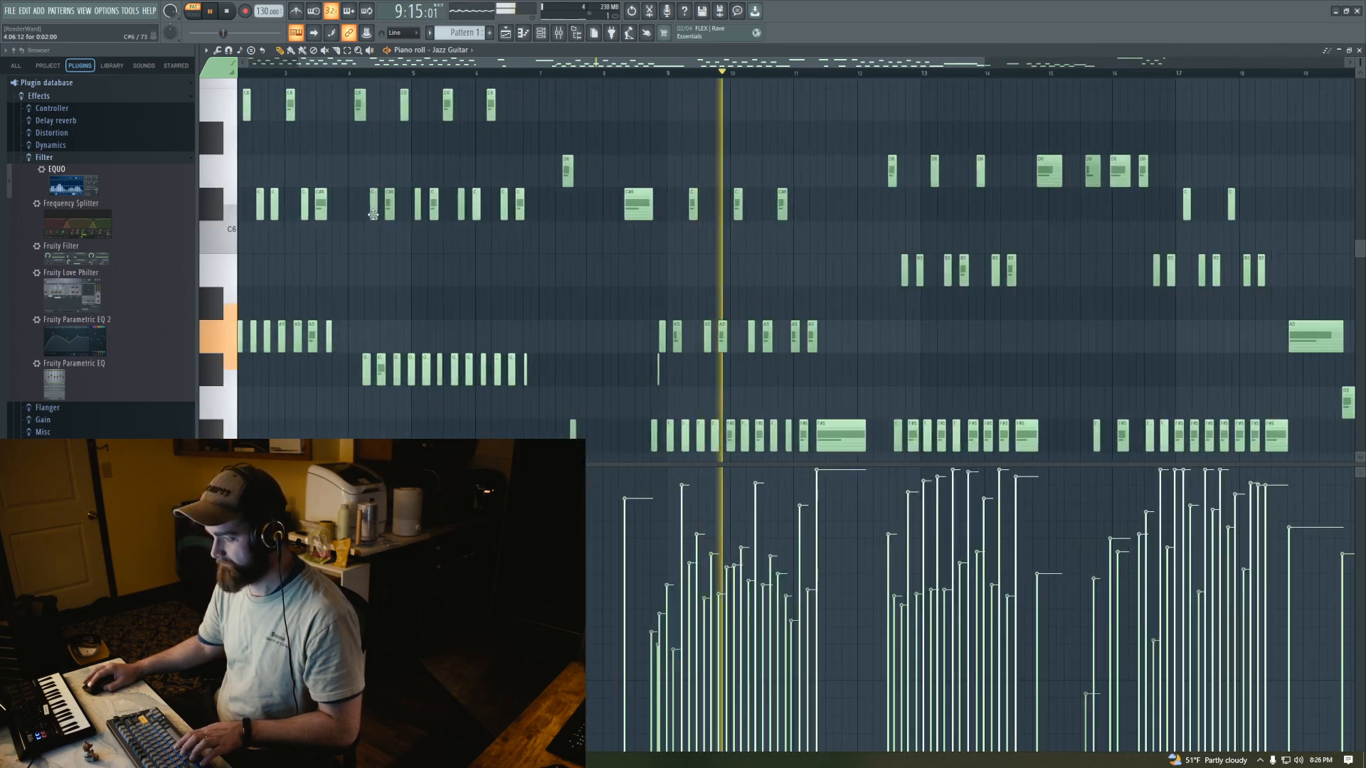
scroll(372, 215, "down", 1)
scroll(374, 214, "up", 1)
scroll(375, 217, "right", 6)
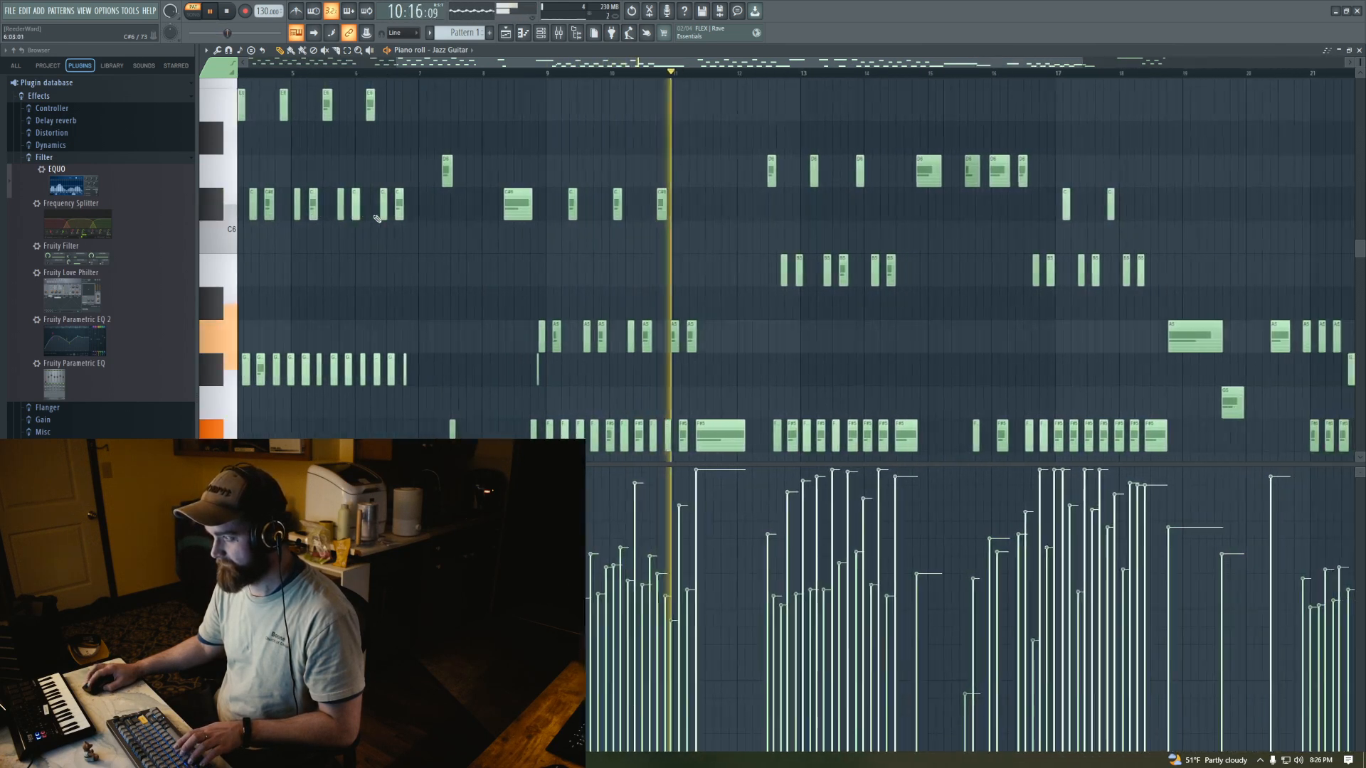
scroll(375, 215, "right", 3)
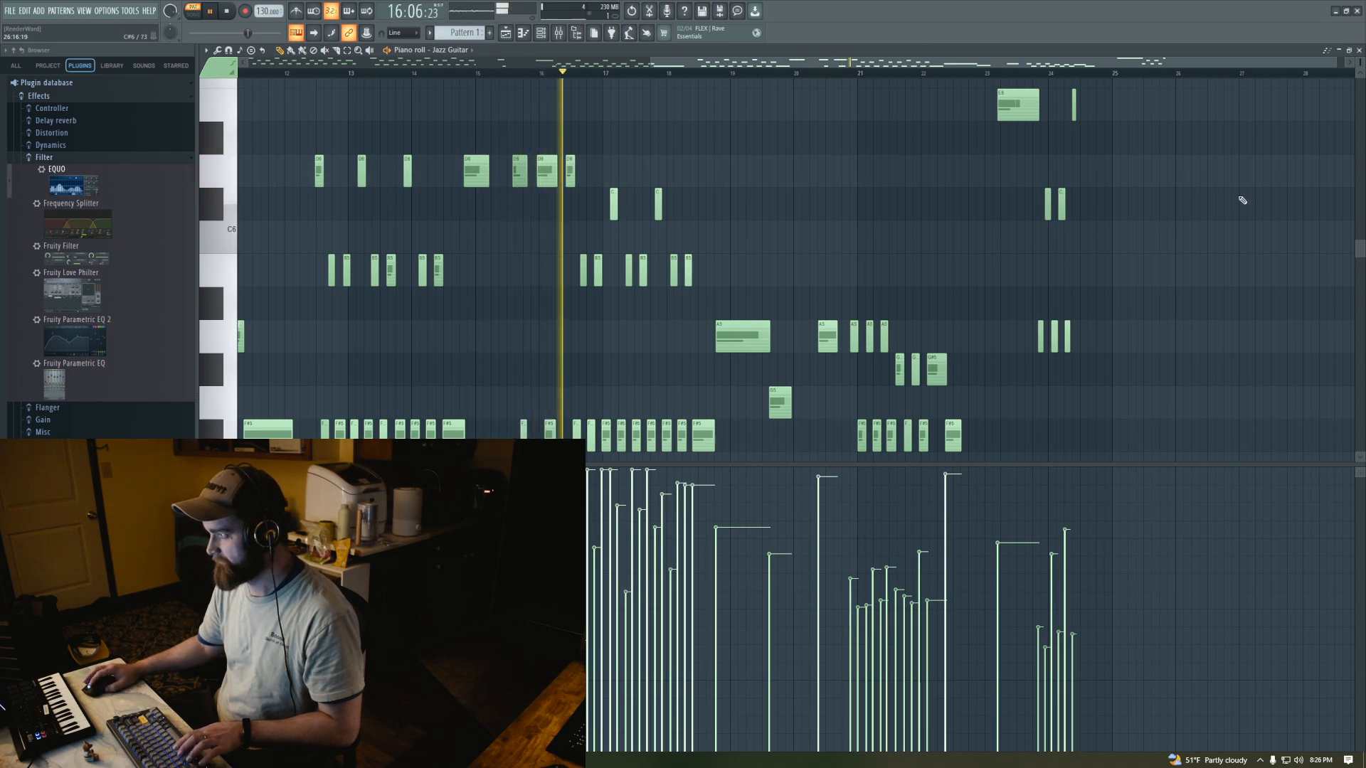
key("space")
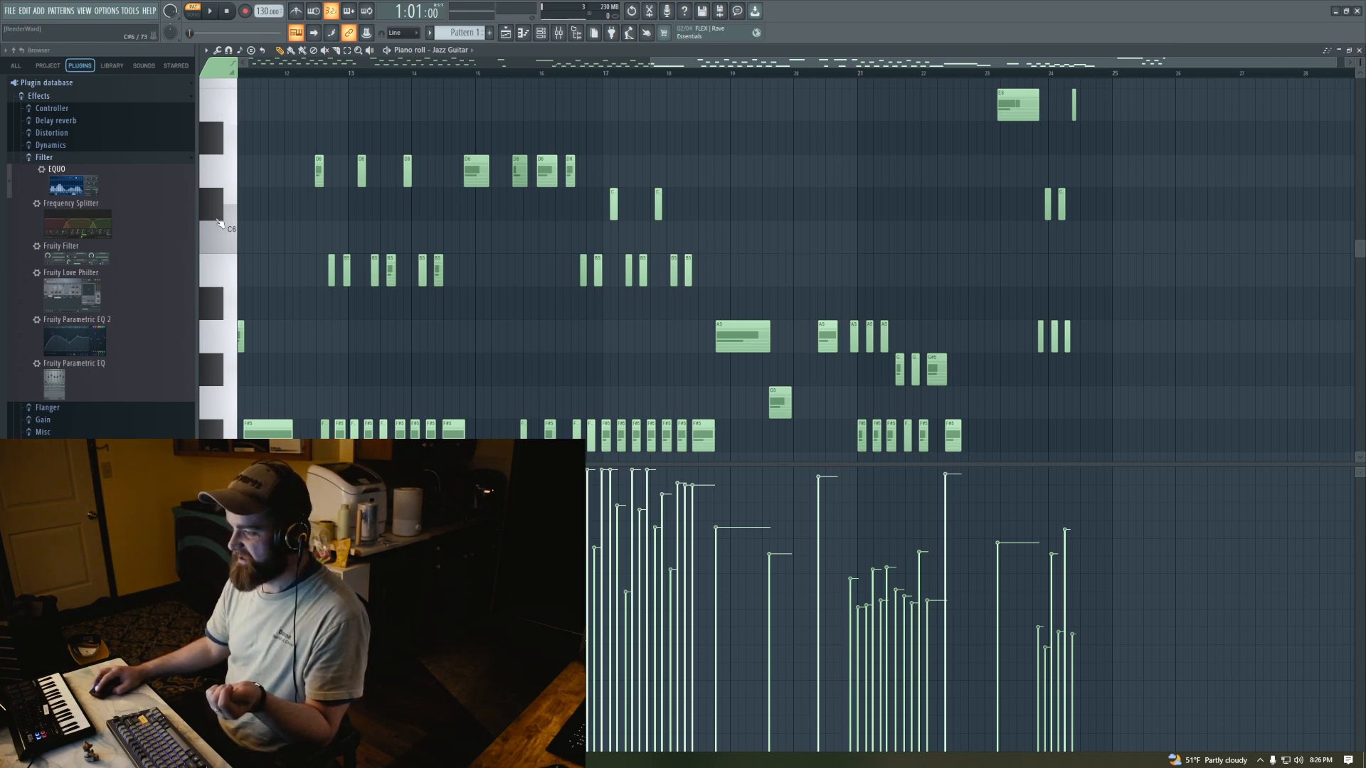
Close the piano roll and reopen it for the Jazz Guitar channel, enlarging the view of the opening bars
left_click(1359, 50)
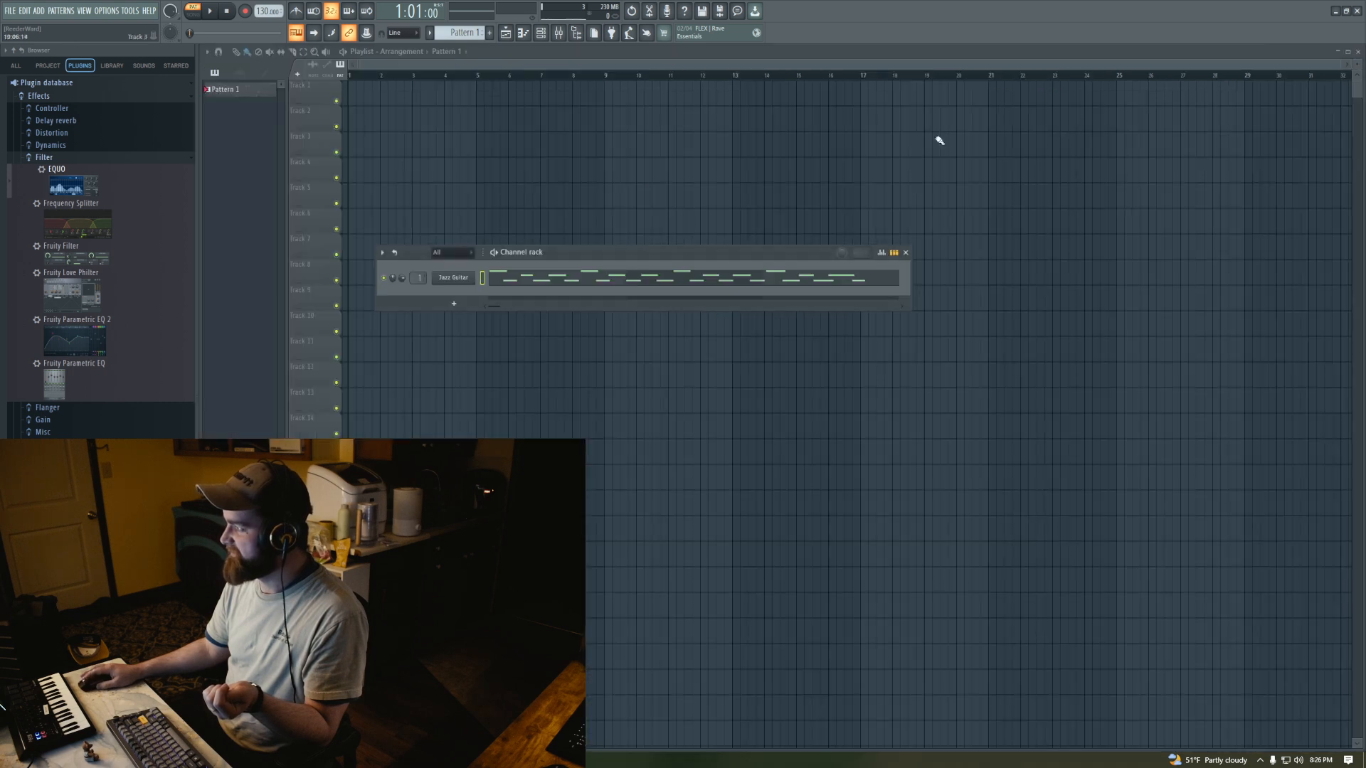
right_click(458, 282)
left_click(481, 280)
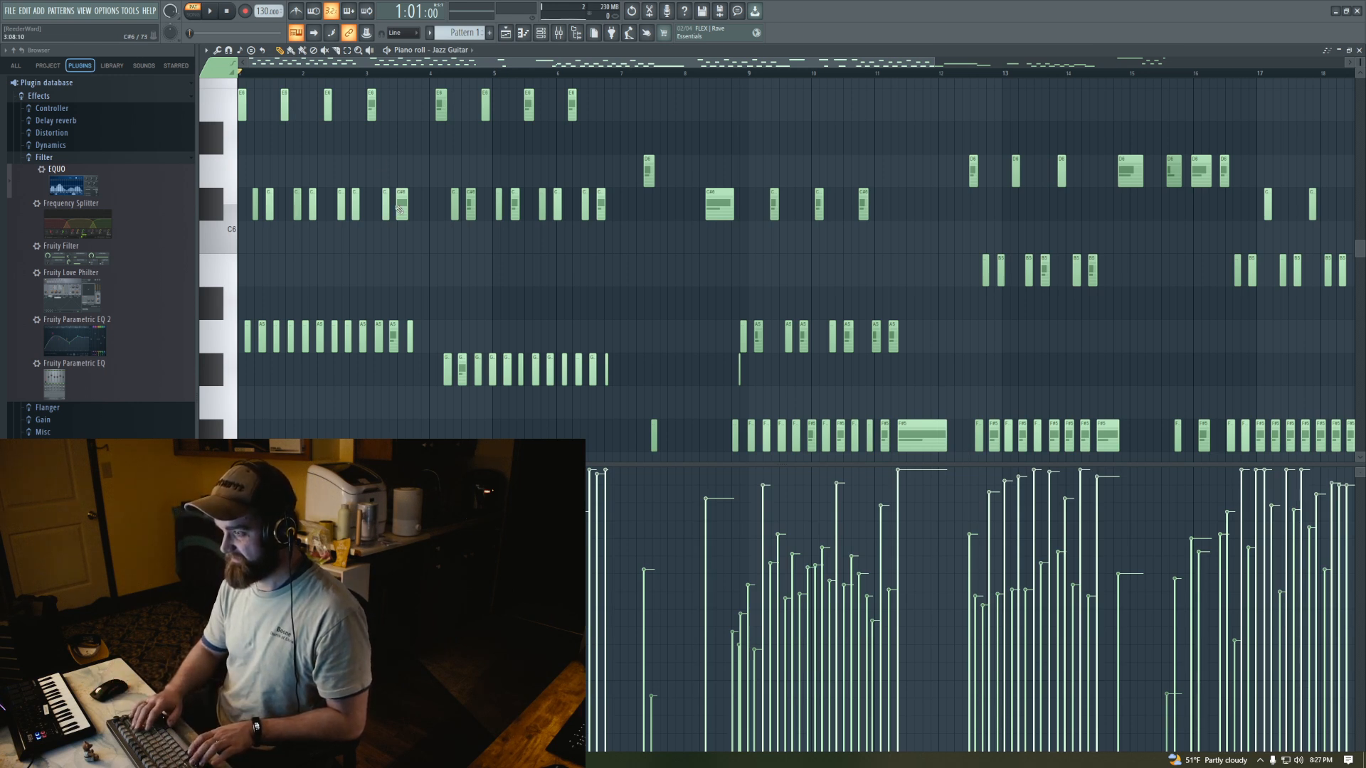
scroll(465, 227, "down", 3)
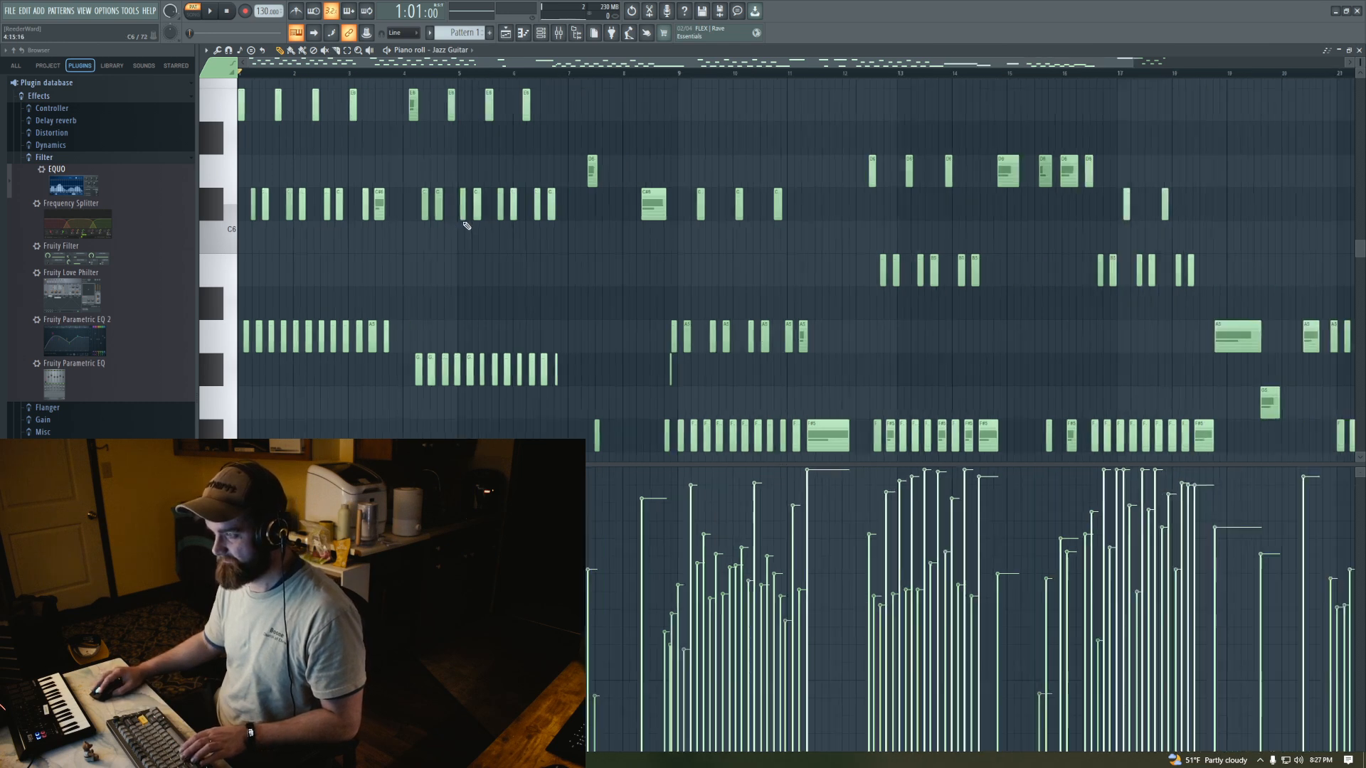
scroll(464, 230, "up", 5)
scroll(464, 231, "left", 4)
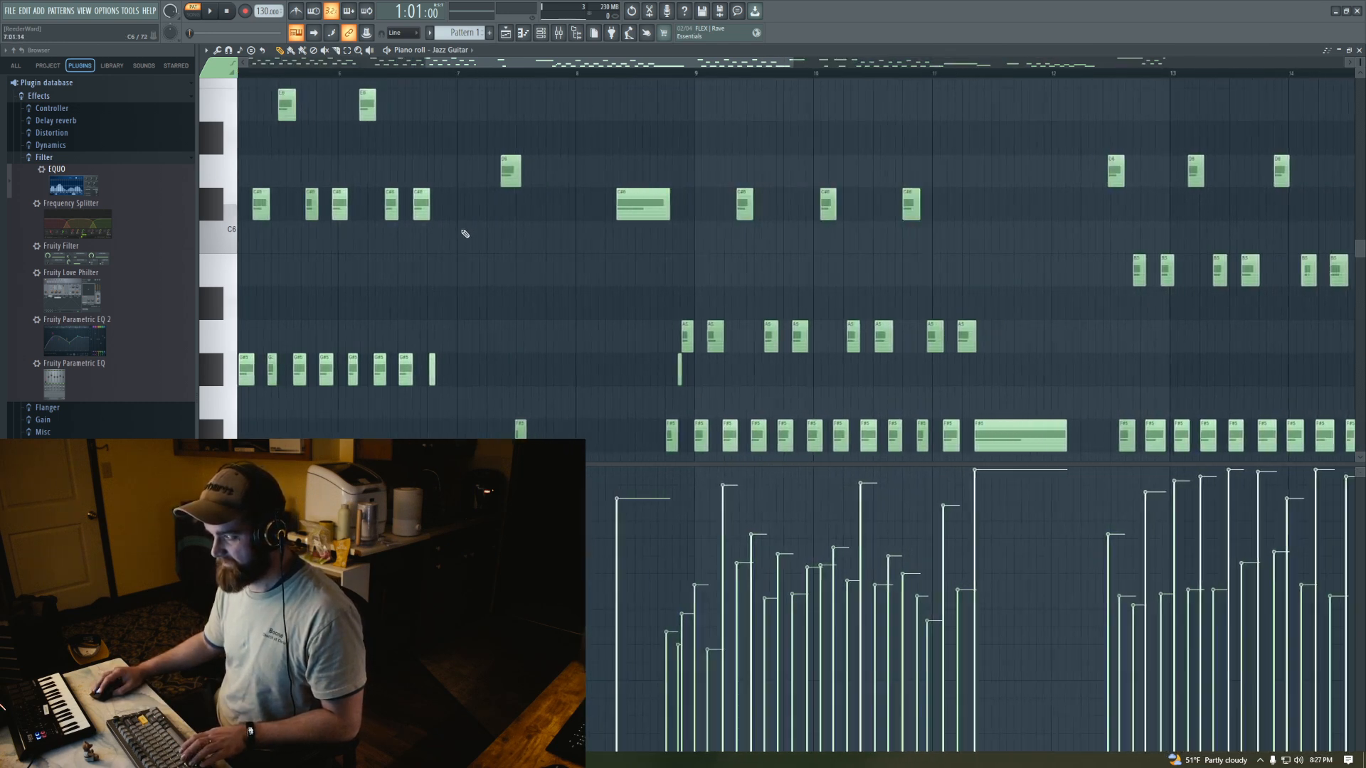
scroll(462, 235, "left", 3)
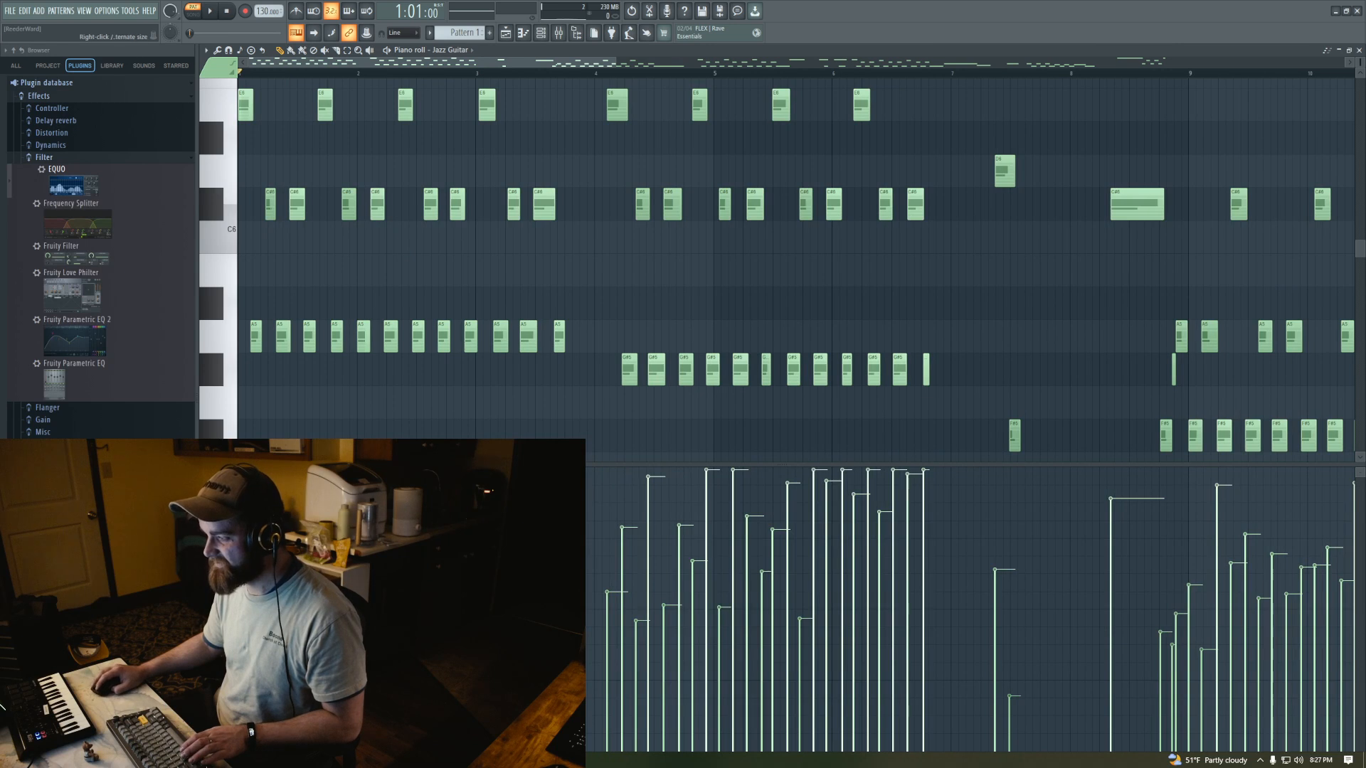
Shrink the velocity lane to give the note grid more height, and inspect the notes in the first bars
left_click_drag(441, 464, 435, 633)
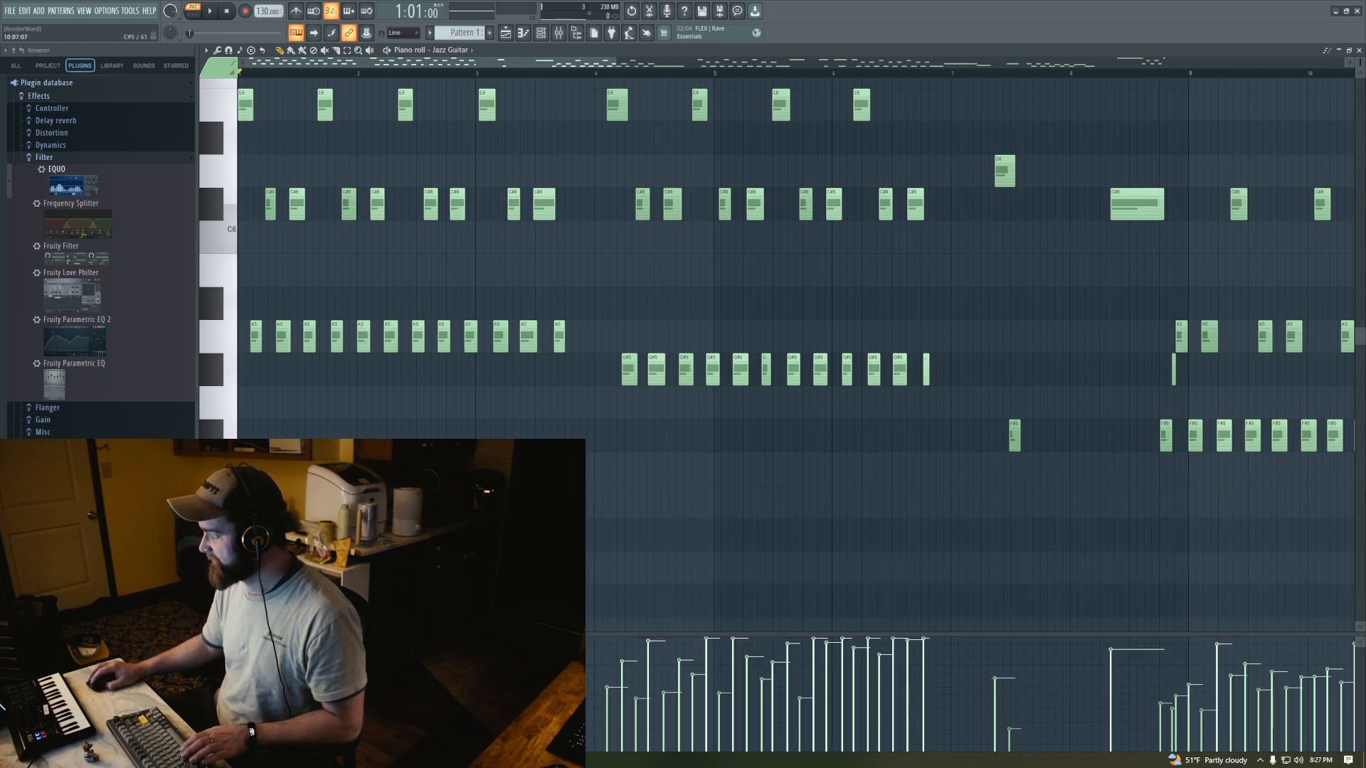
mouse_move(1360, 341)
left_mouse_down()
mouse_move(1357, 319)
mouse_move(1357, 336)
left_mouse_up()
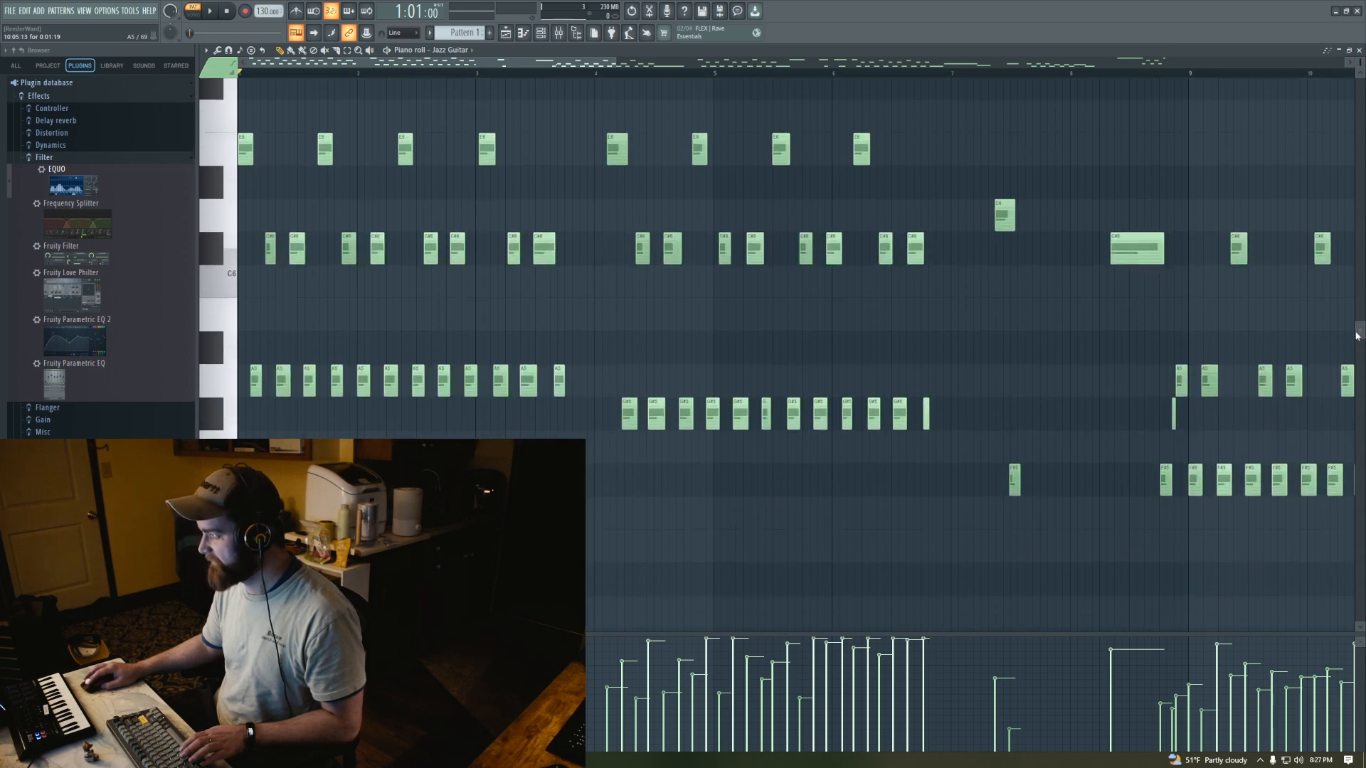
scroll(1207, 378, "up", 2)
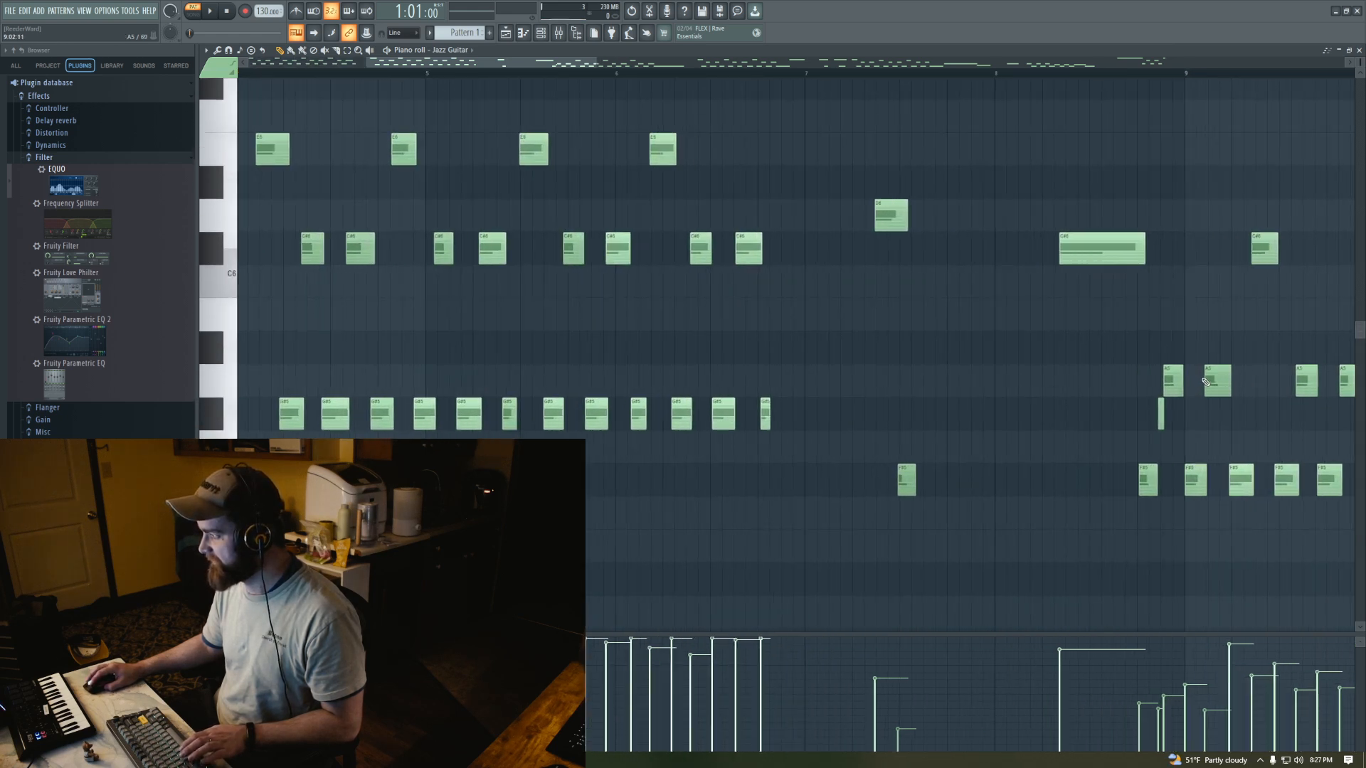
scroll(1205, 382, "up", 5)
scroll(1206, 381, "down", 6)
scroll(1209, 381, "up", 3)
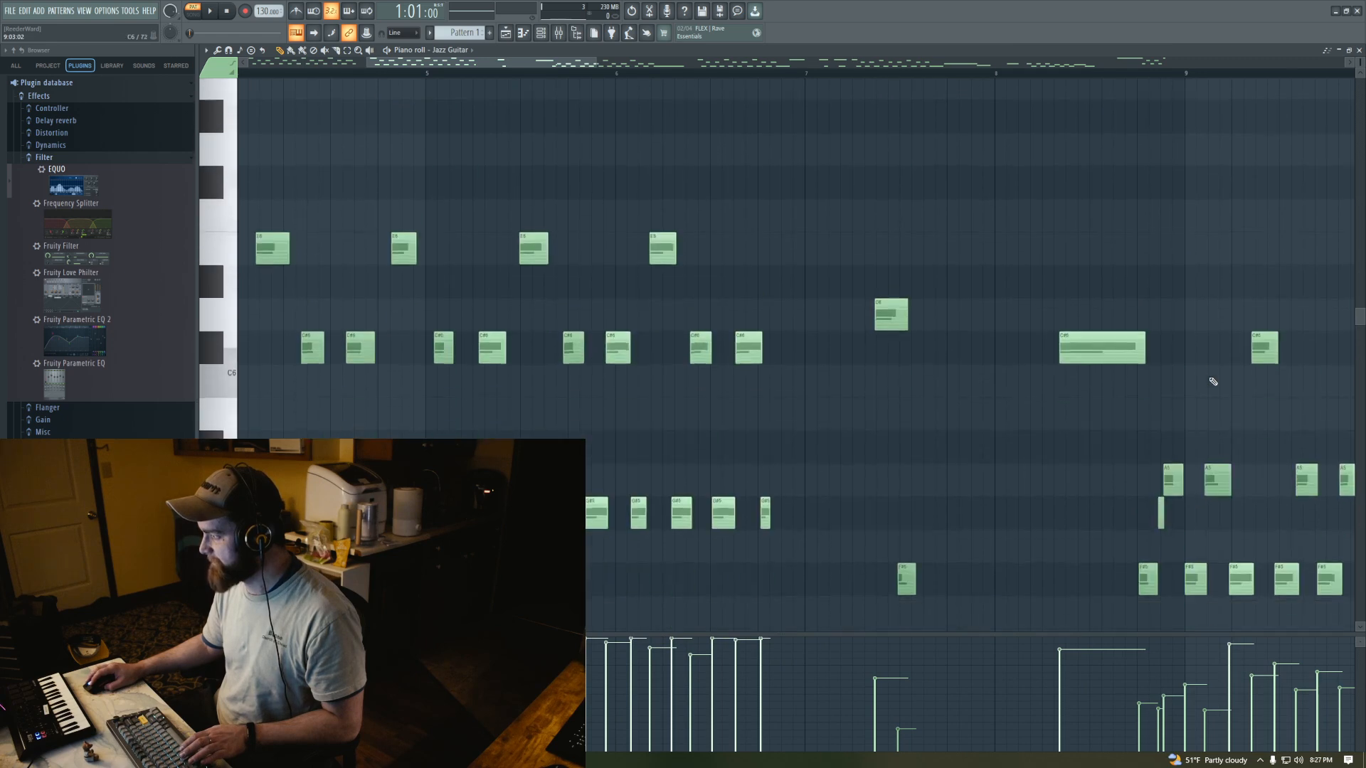
scroll(1213, 382, "up", 1)
scroll(1213, 382, "down", 2)
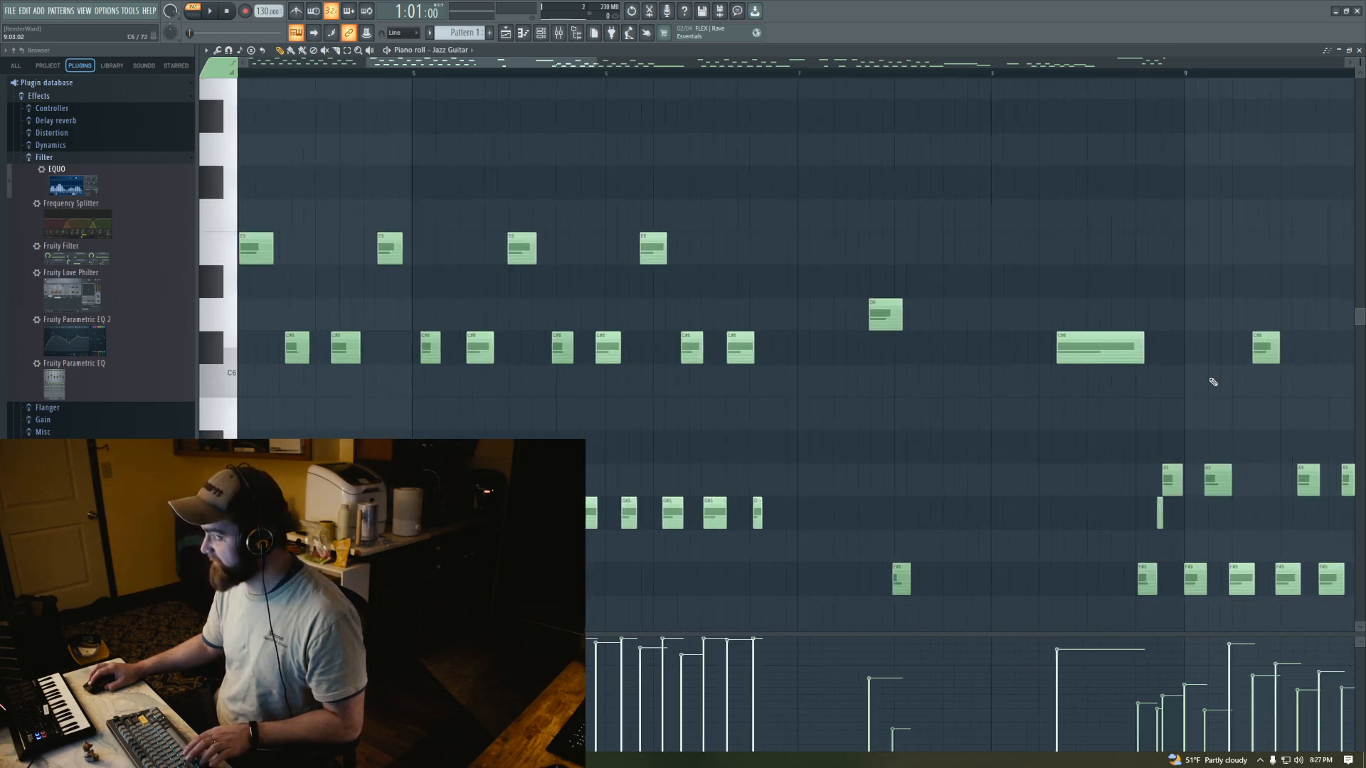
scroll(1213, 382, "down", 4)
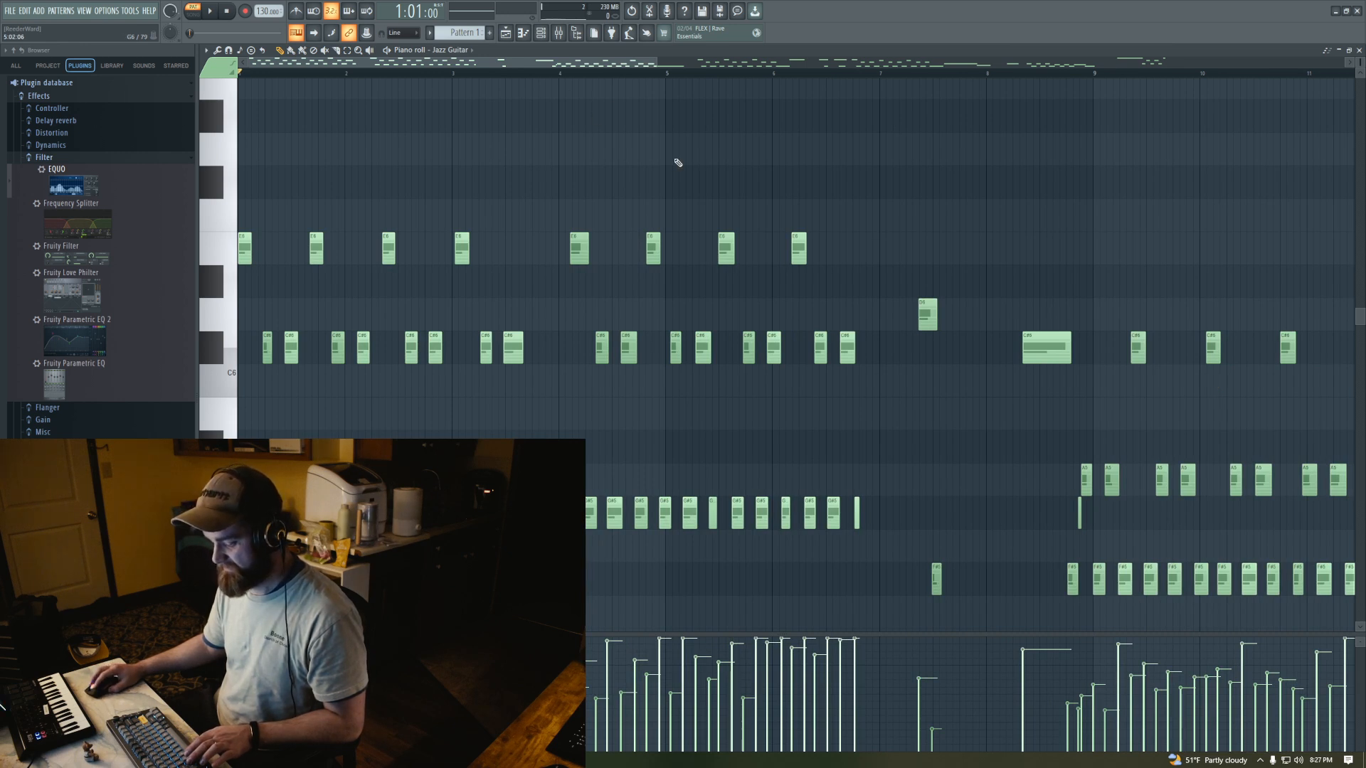
key("e")
key("e")
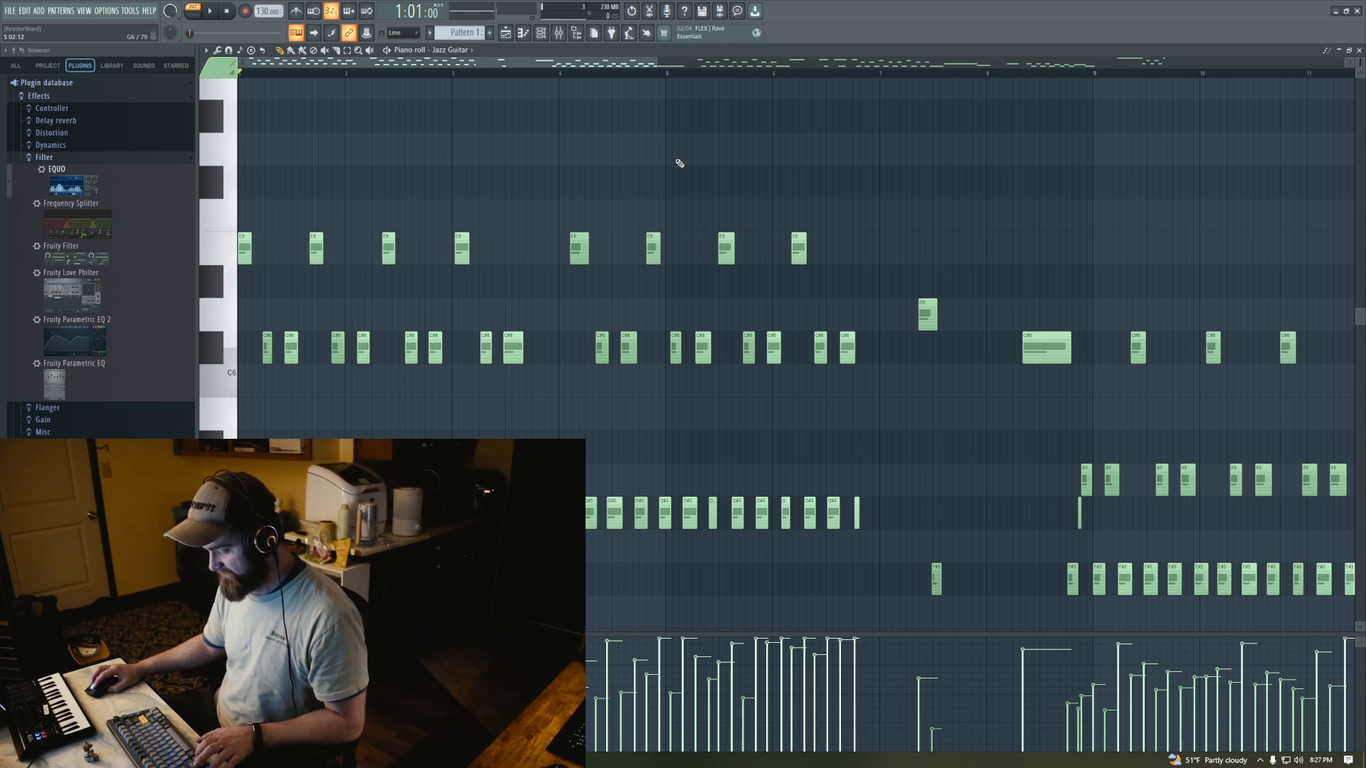
scroll(679, 164, "up", 2)
scroll(680, 164, "down", 3)
scroll(679, 164, "up", 1)
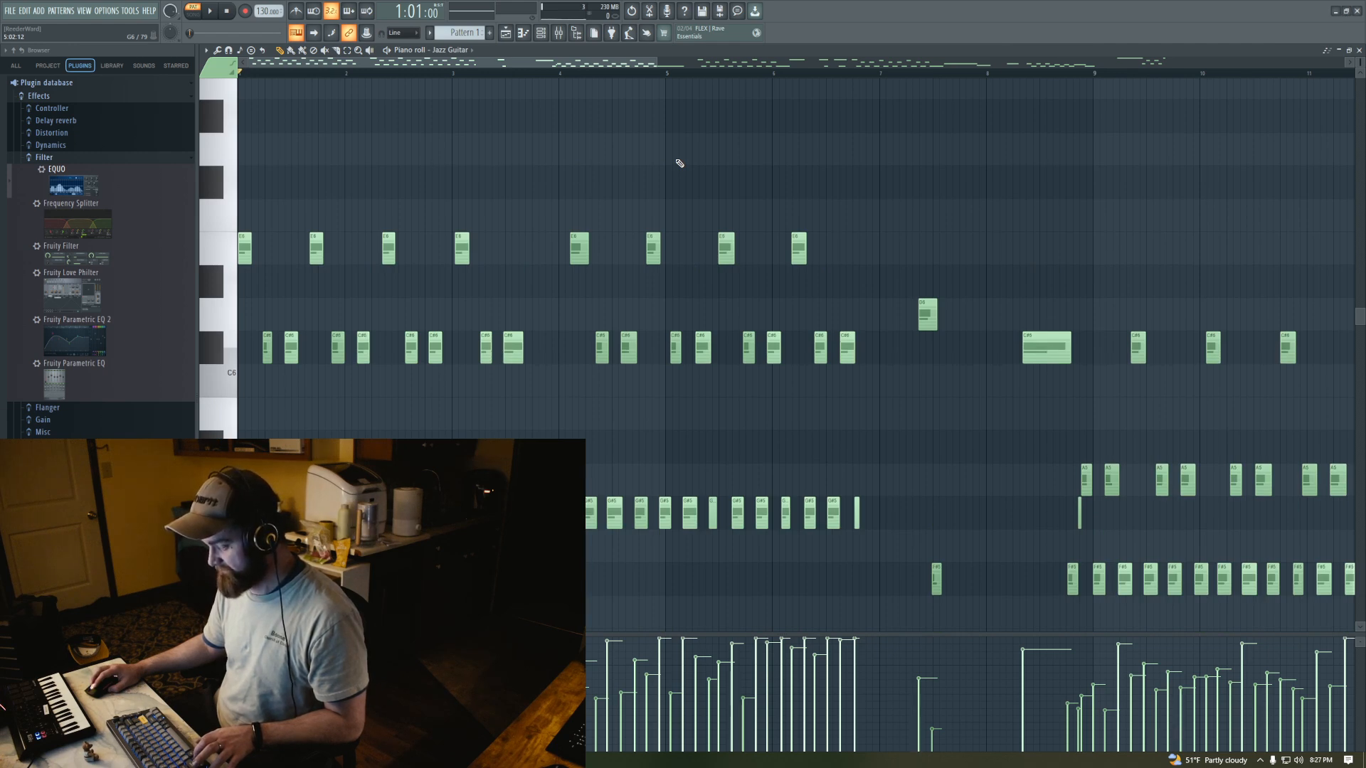
key("space")
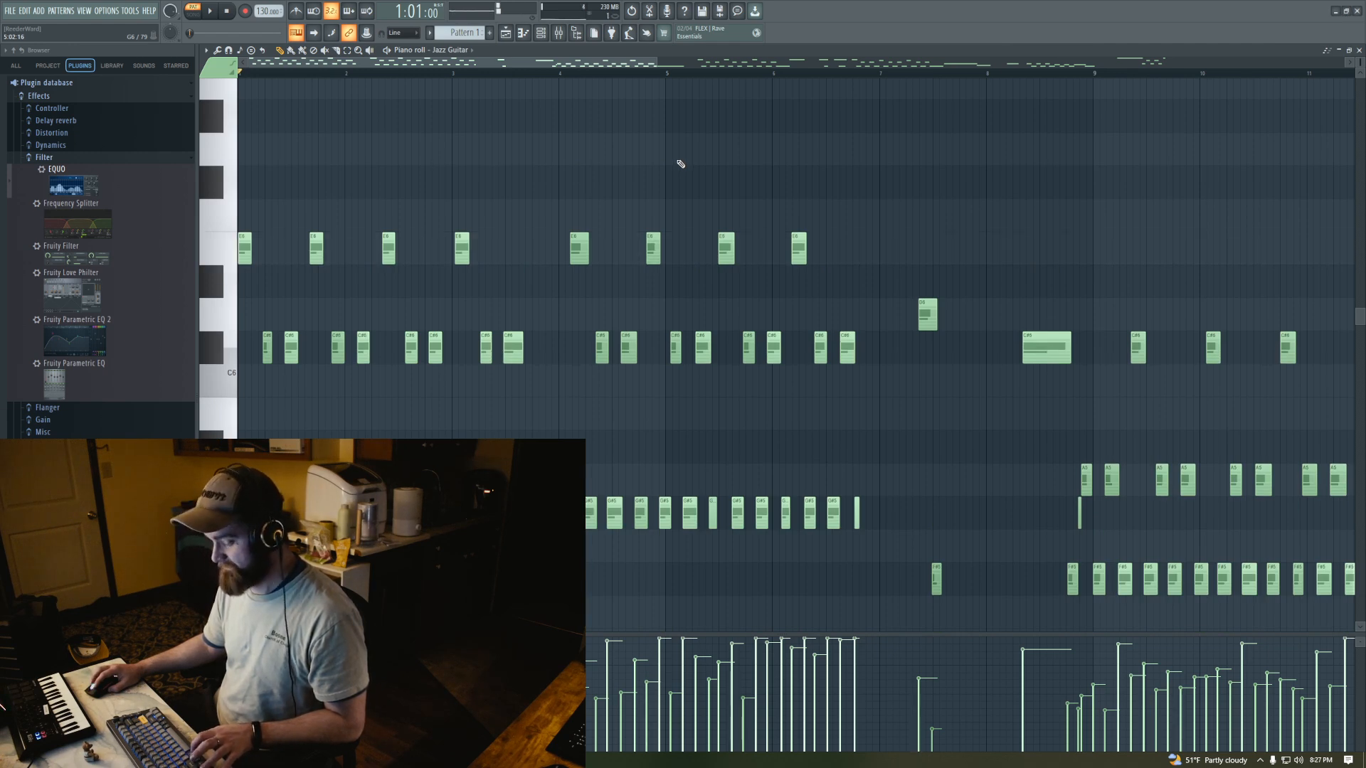
scroll(679, 162, "down", 3)
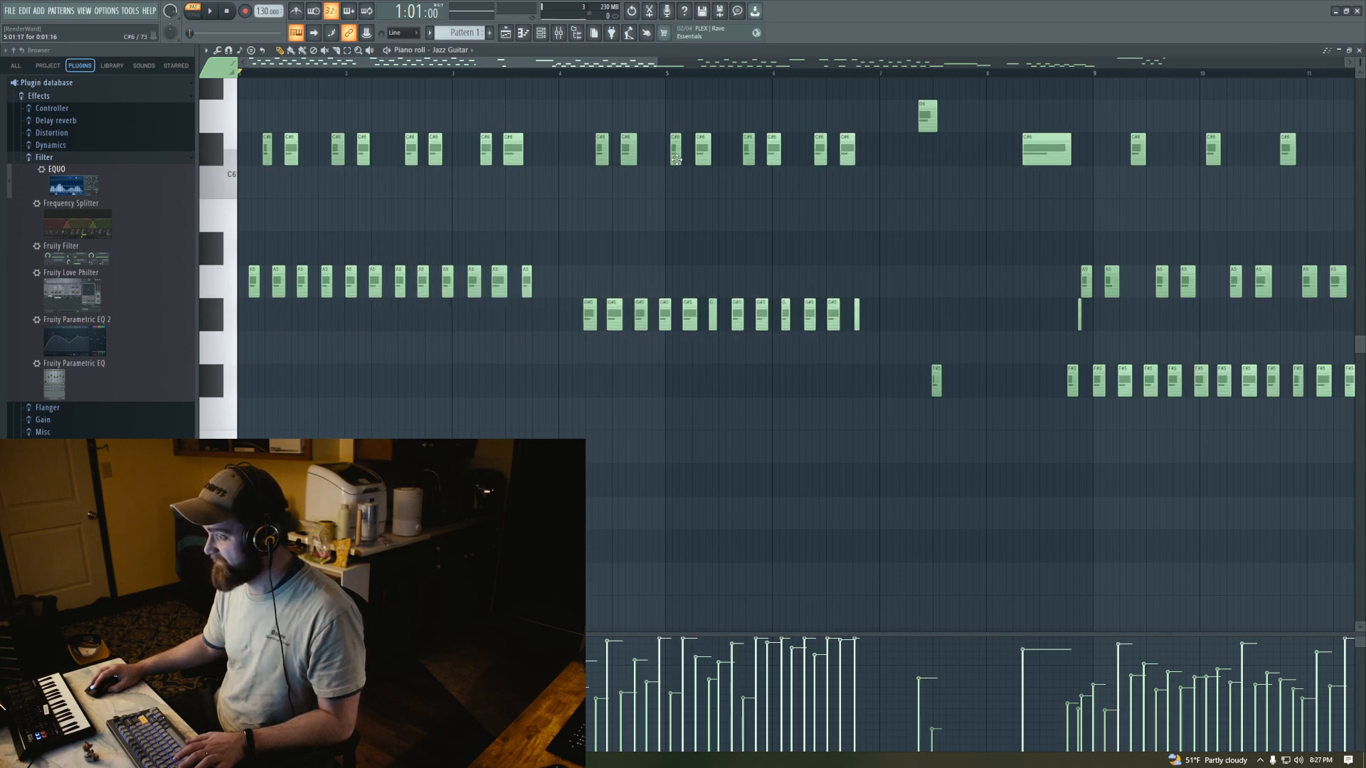
key("F5")
key("F7")
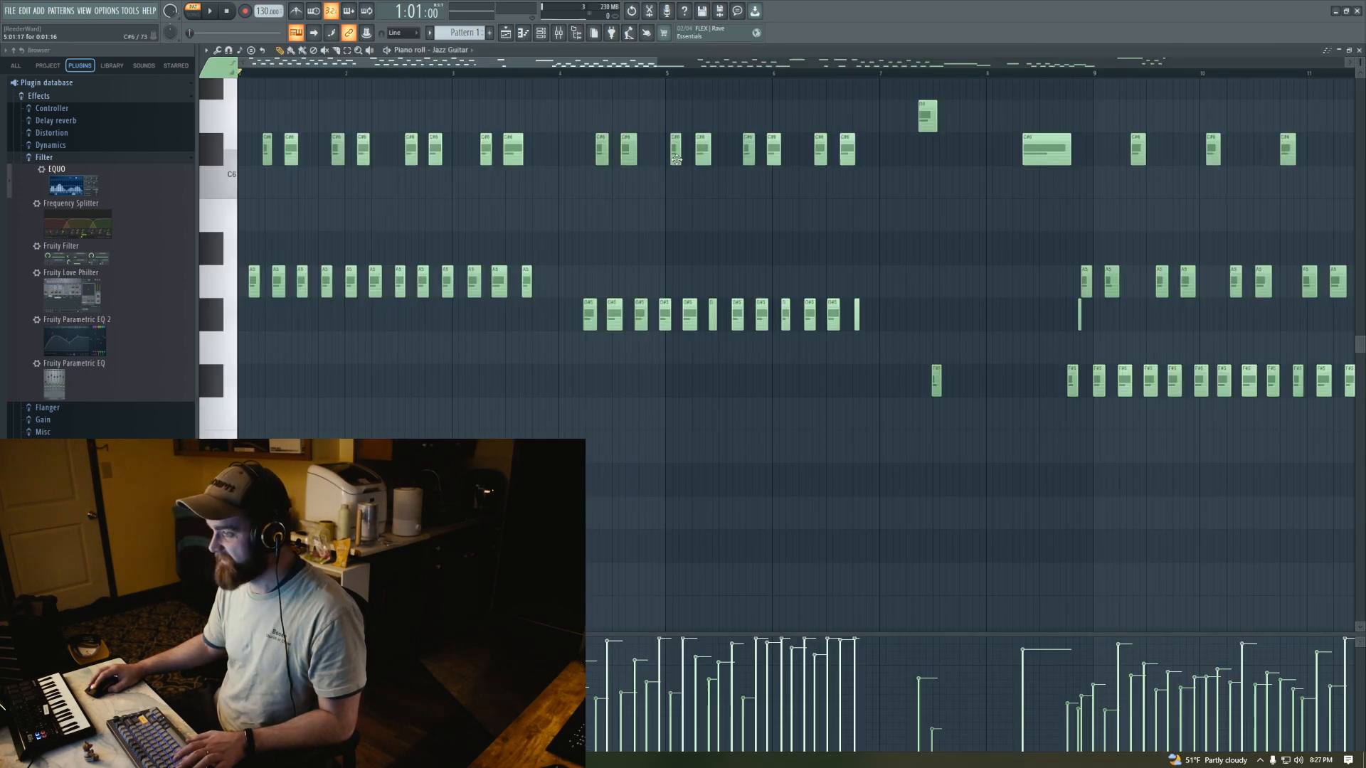
key("F6")
key("F5")
key("F7")
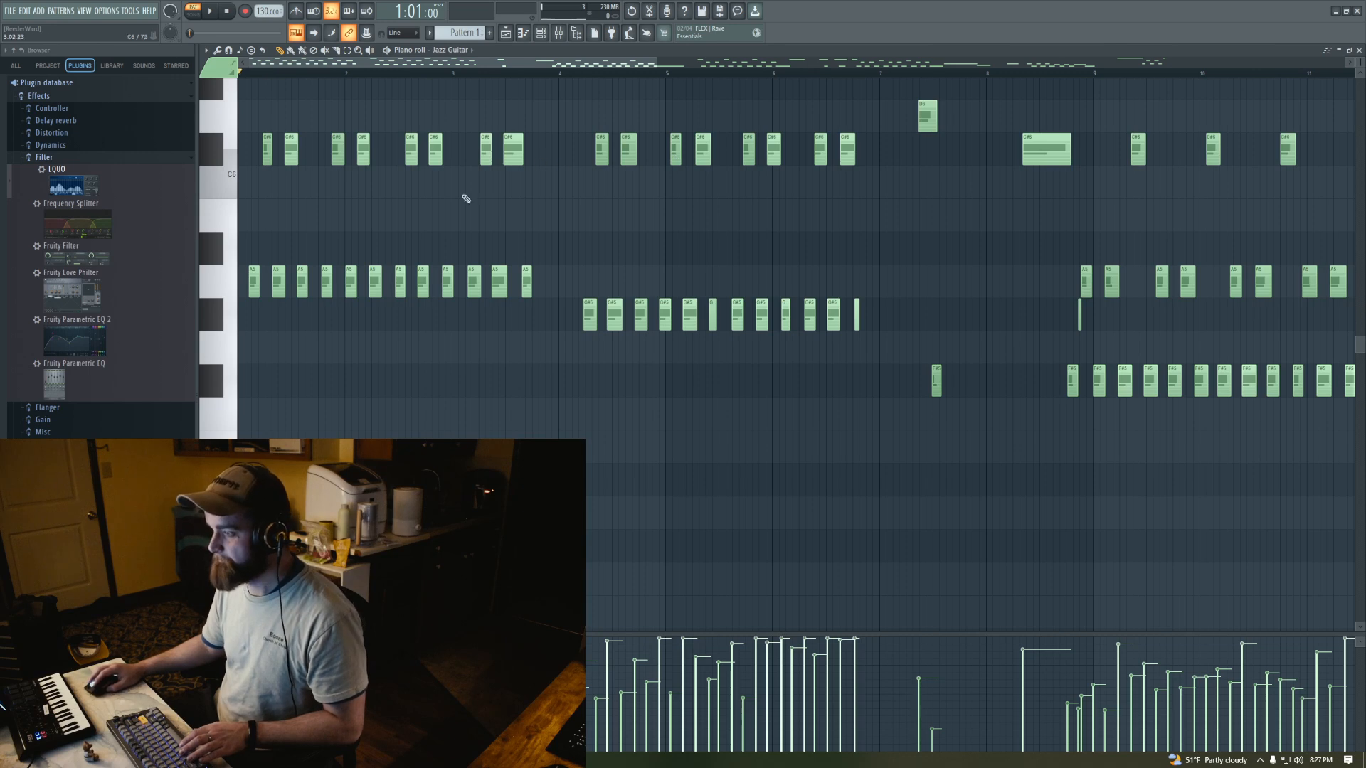
scroll(466, 199, "up", 6)
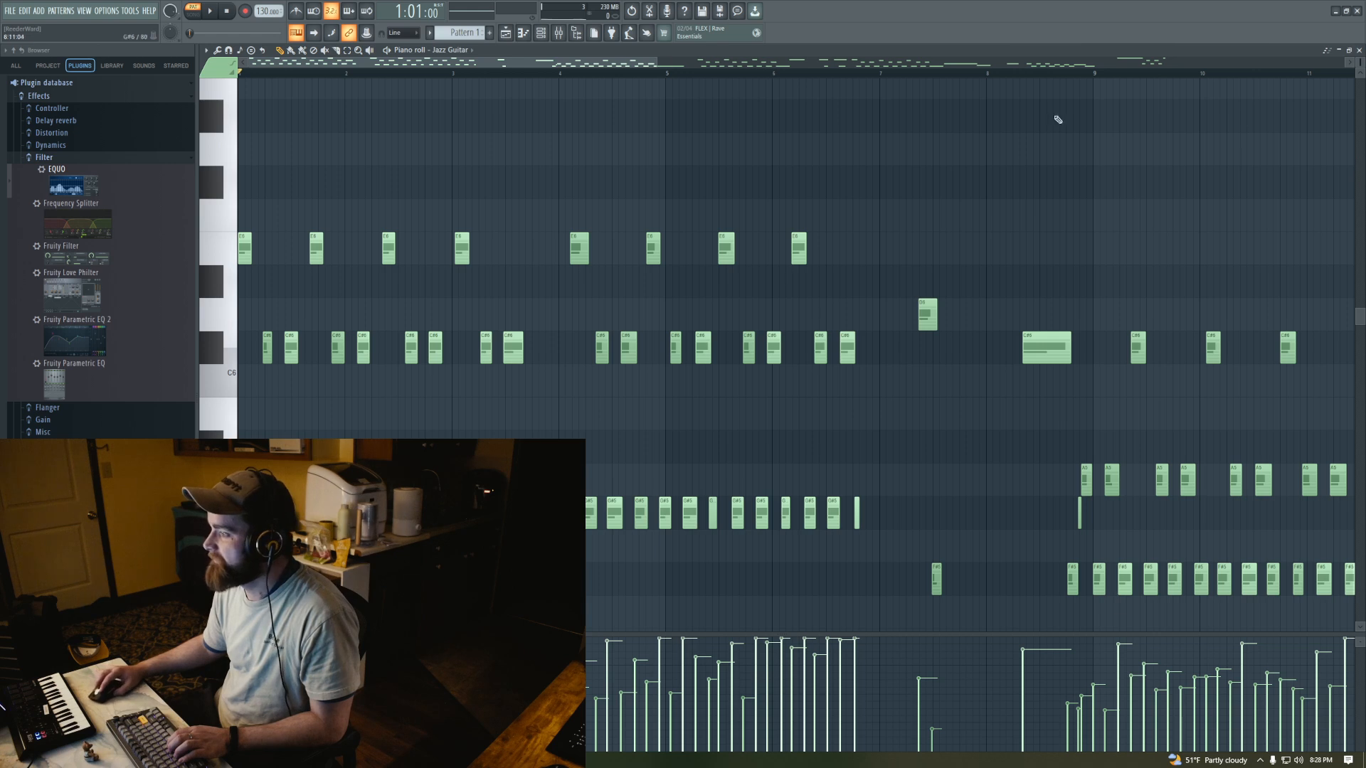
scroll(1359, 322, "up", 2)
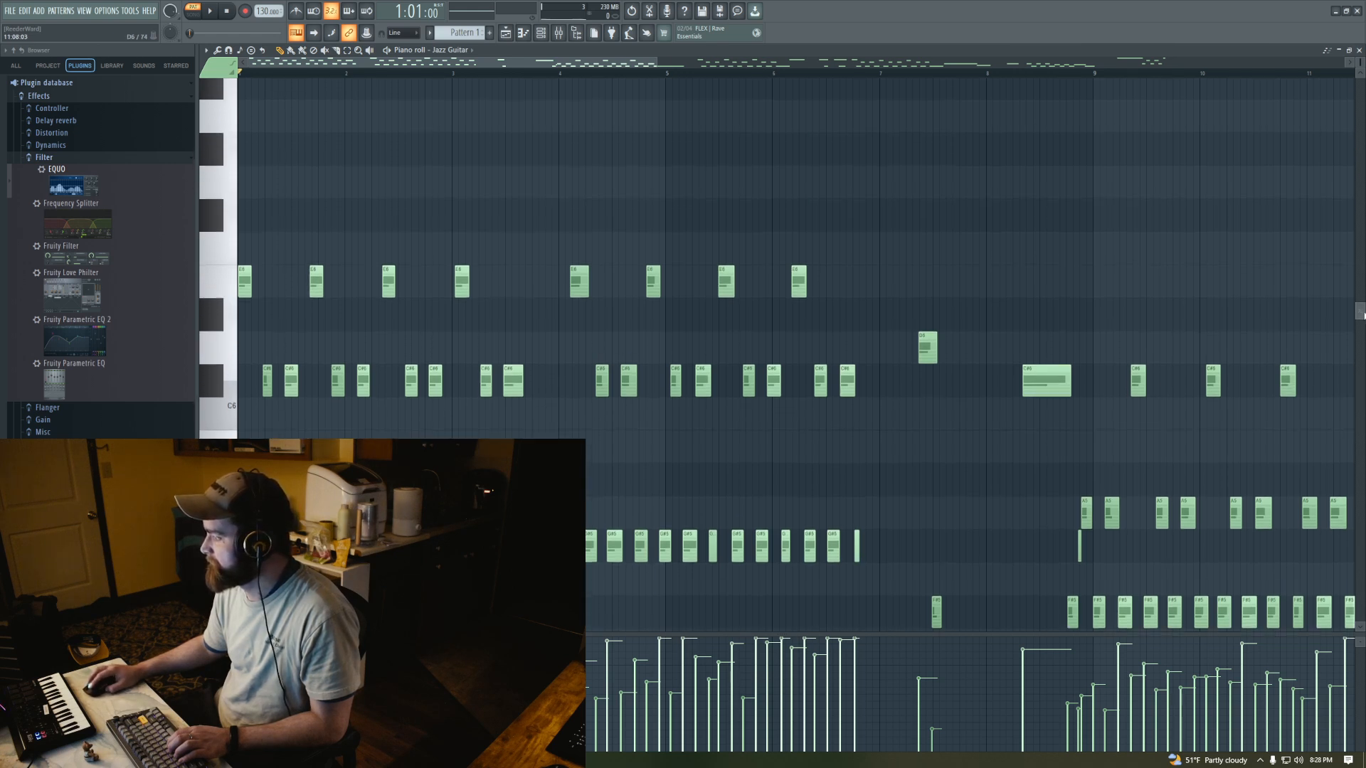
scroll(1361, 292, "down", 2)
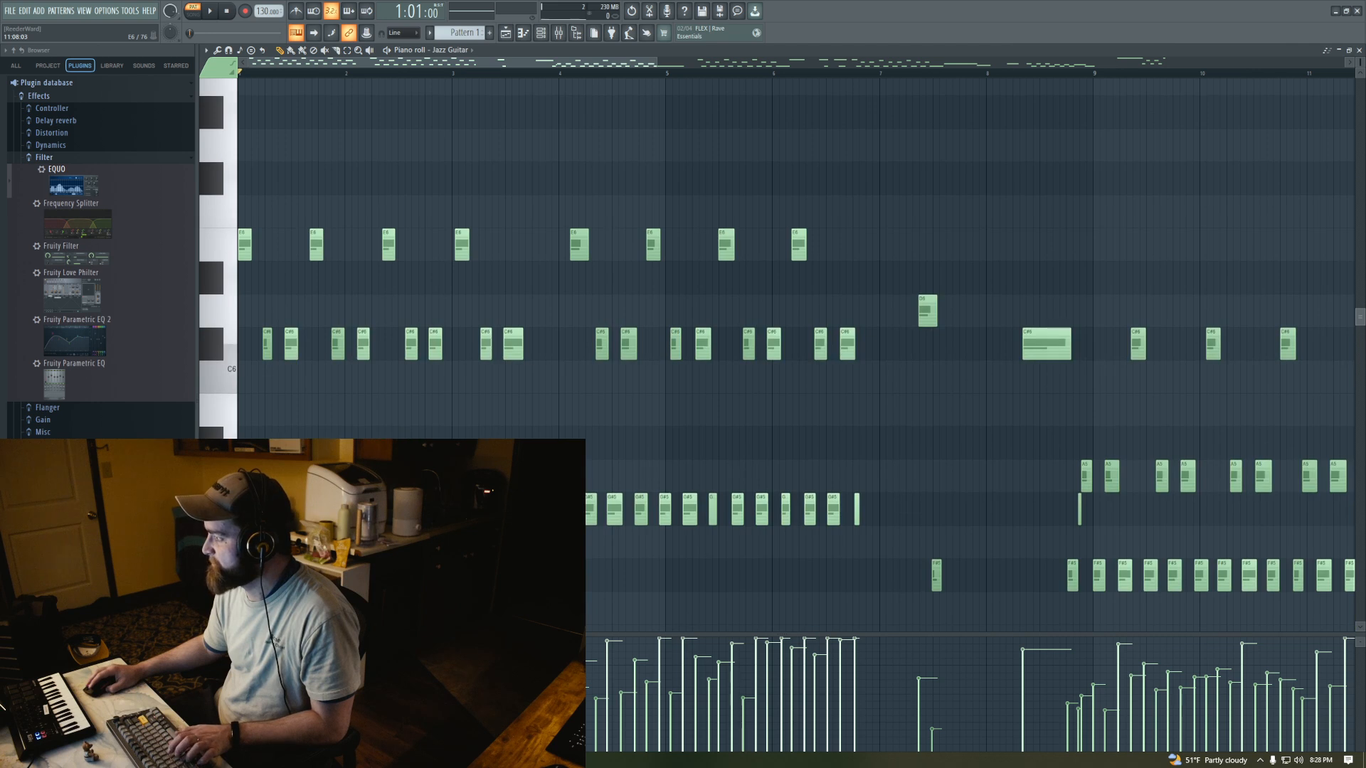
scroll(1357, 291, "down", 1)
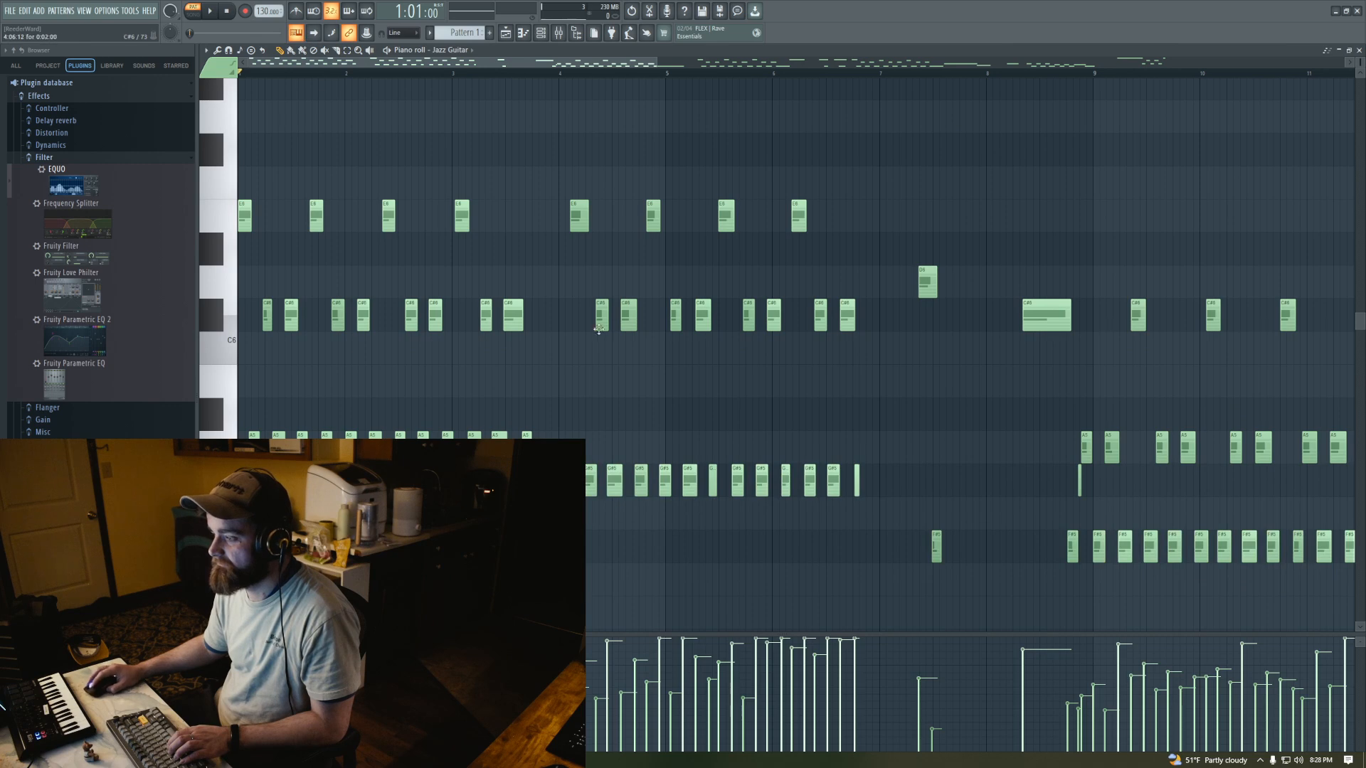
Play the melody's opening, set the project tempo to 90 BPM, and replay the first bars to compare the feel
mouse_move(655, 62)
left_mouse_down()
mouse_move(552, 62)
mouse_move(664, 62)
left_mouse_up()
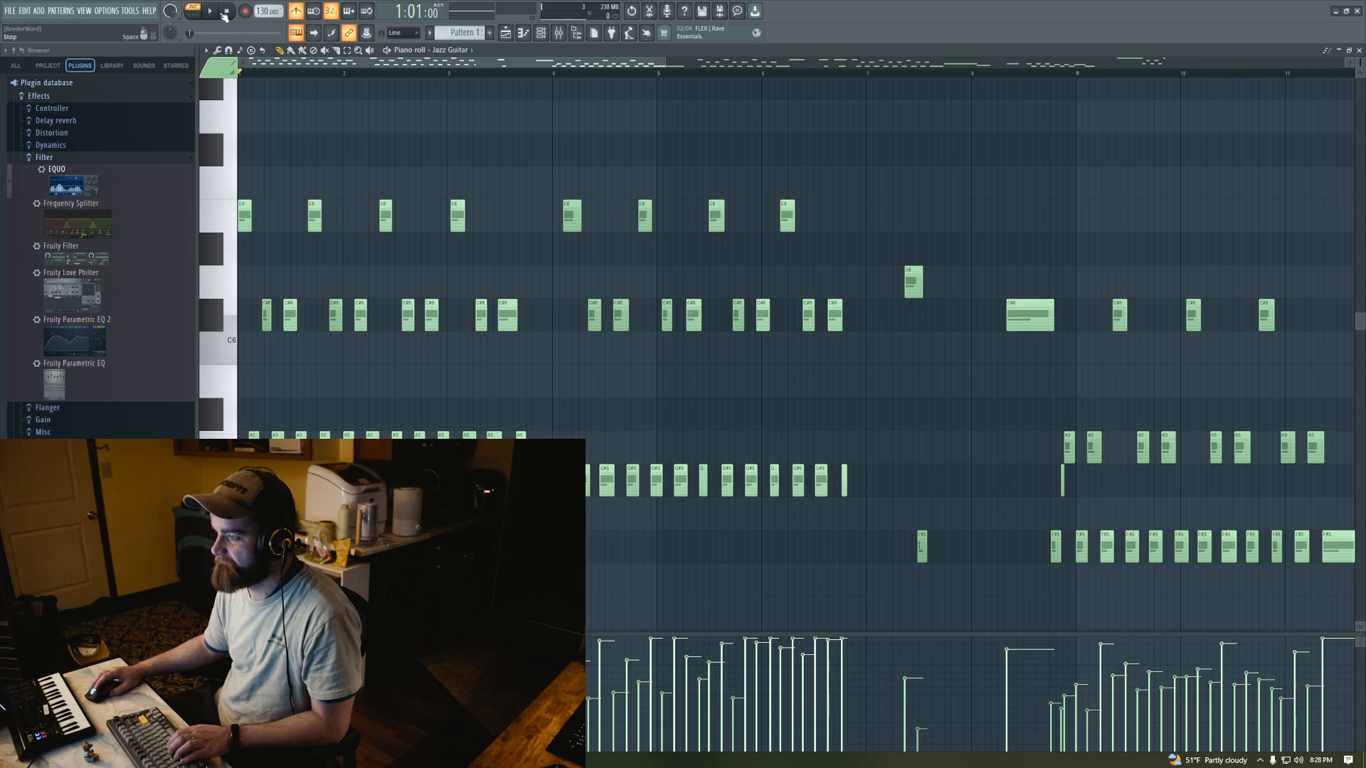
key("space")
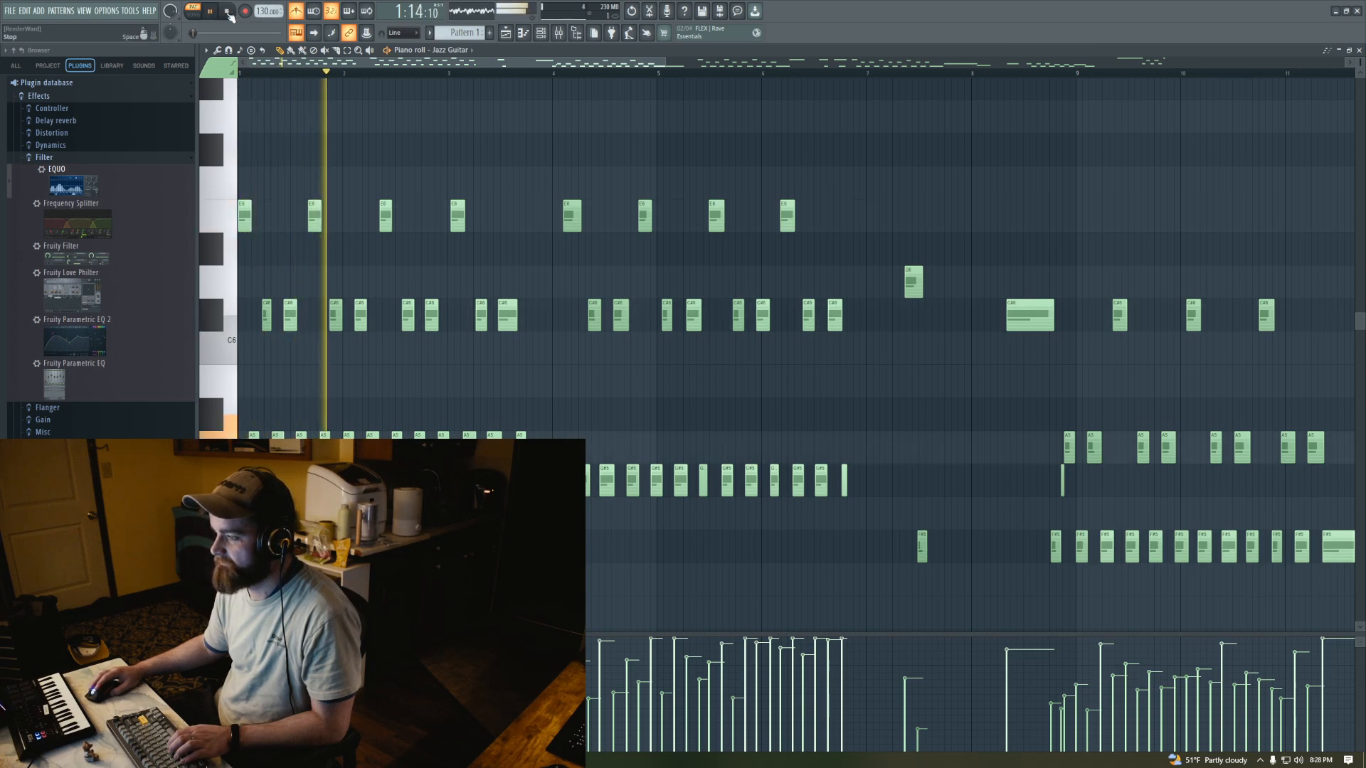
left_click(229, 12)
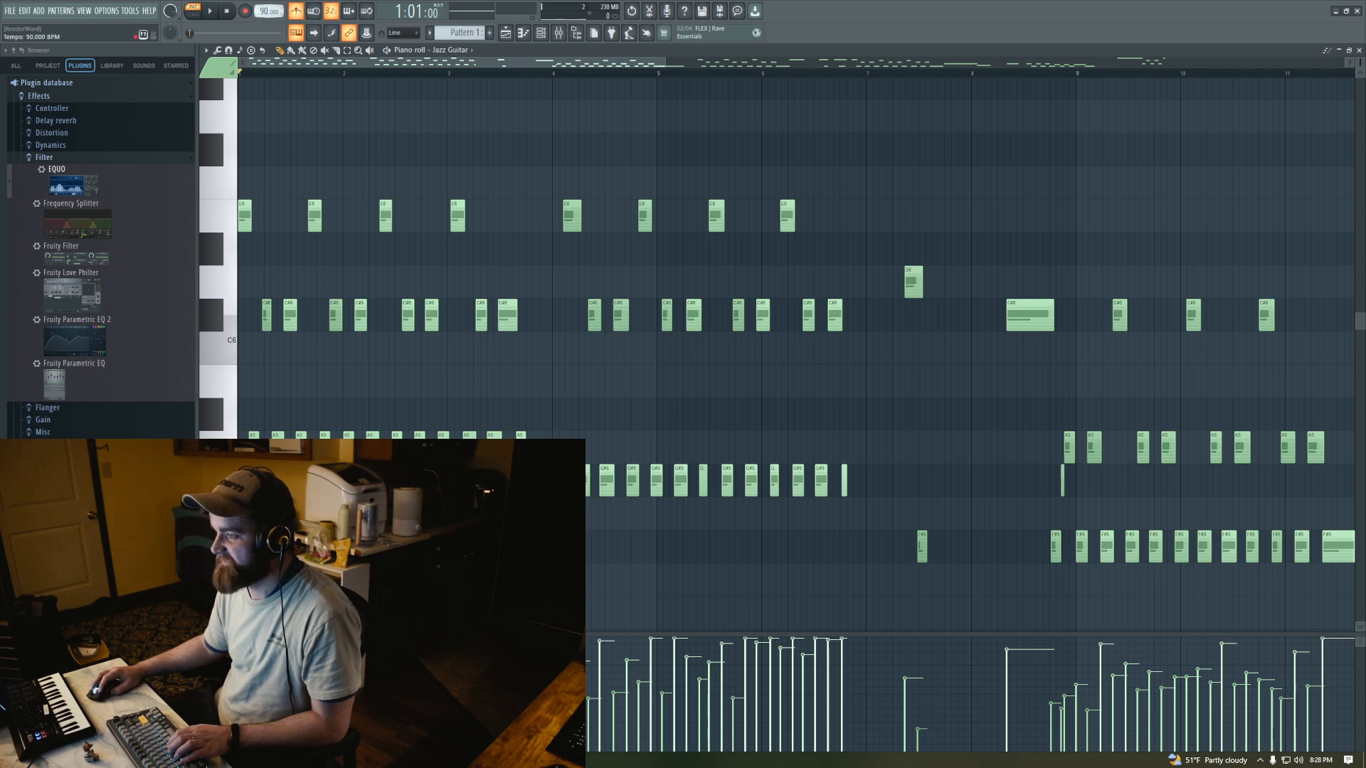
left_click(212, 13)
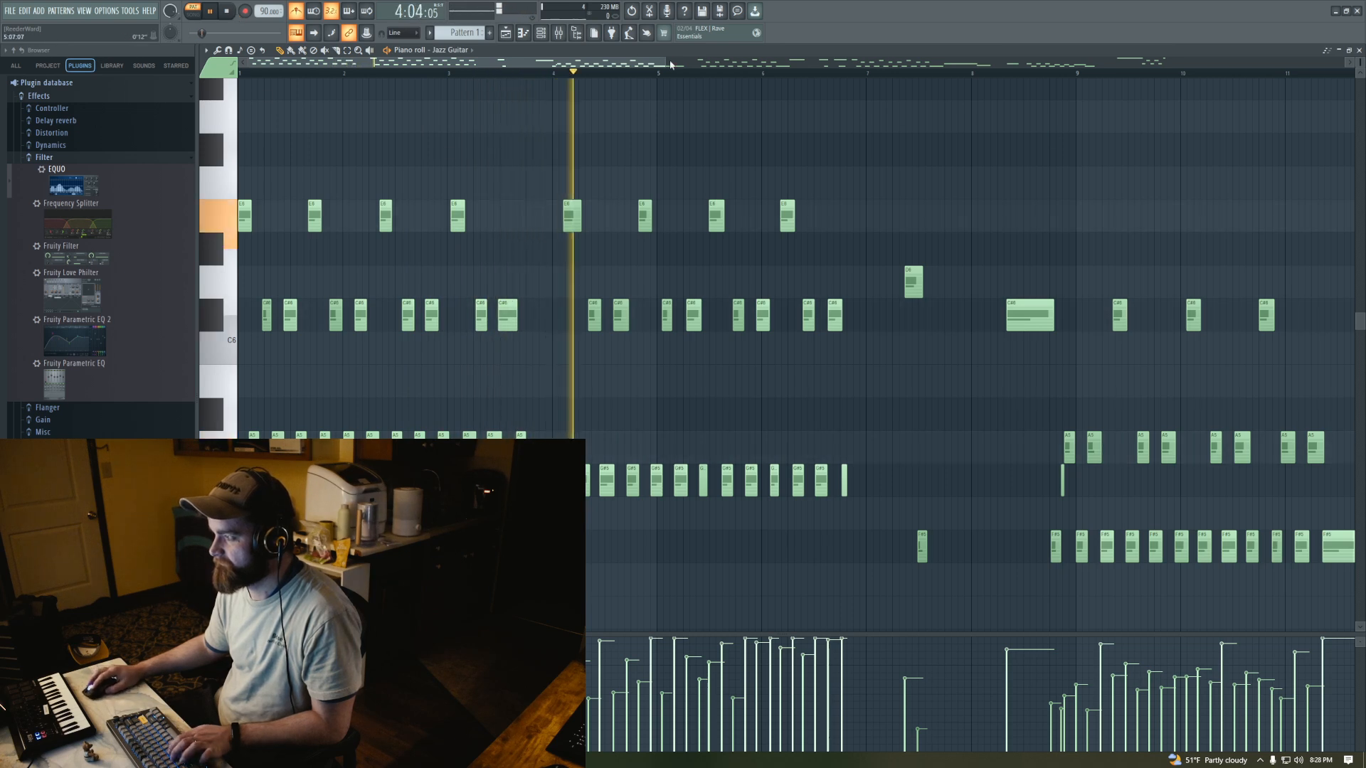
key("space")
left_click_drag(666, 64, 321, 63)
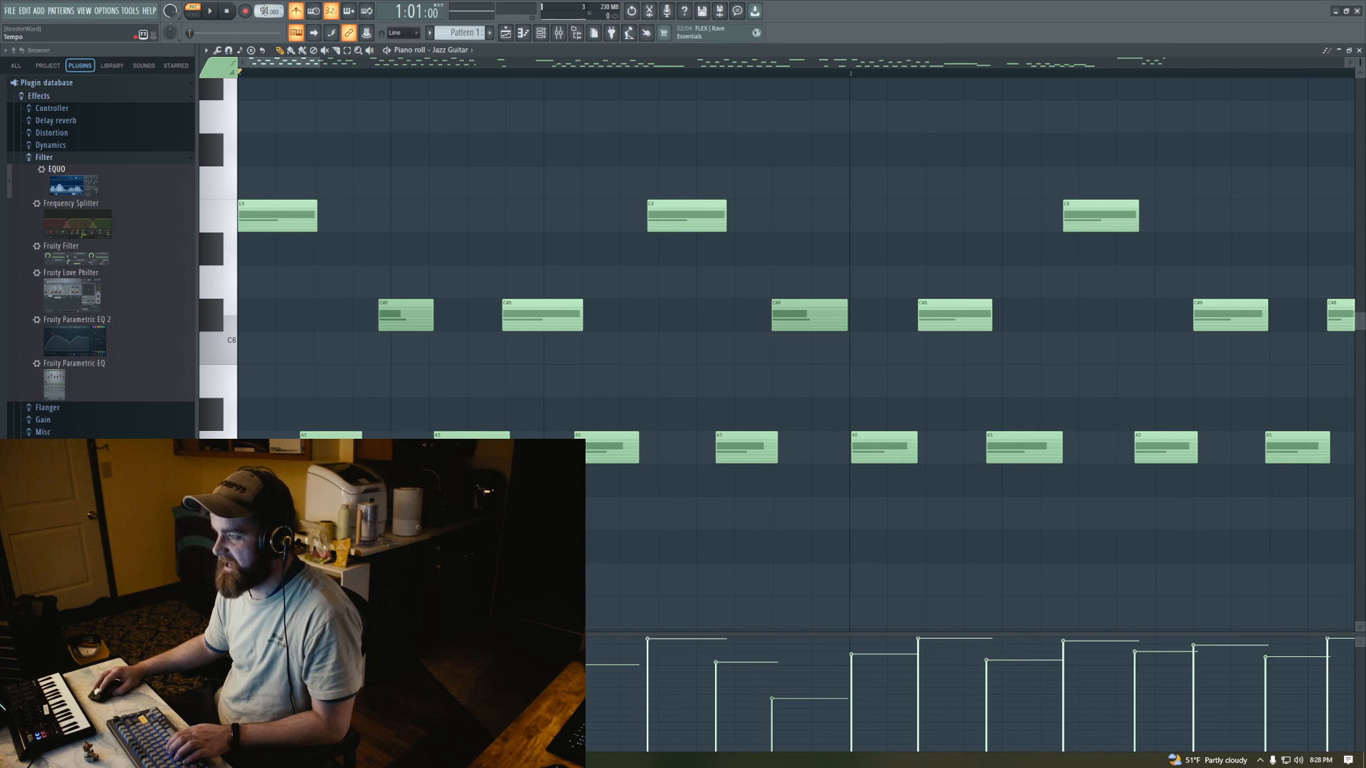
Set the project tempo to 105 BPM by tapping the beat in the tempo tapper, and close the tapper
right_click(269, 11)
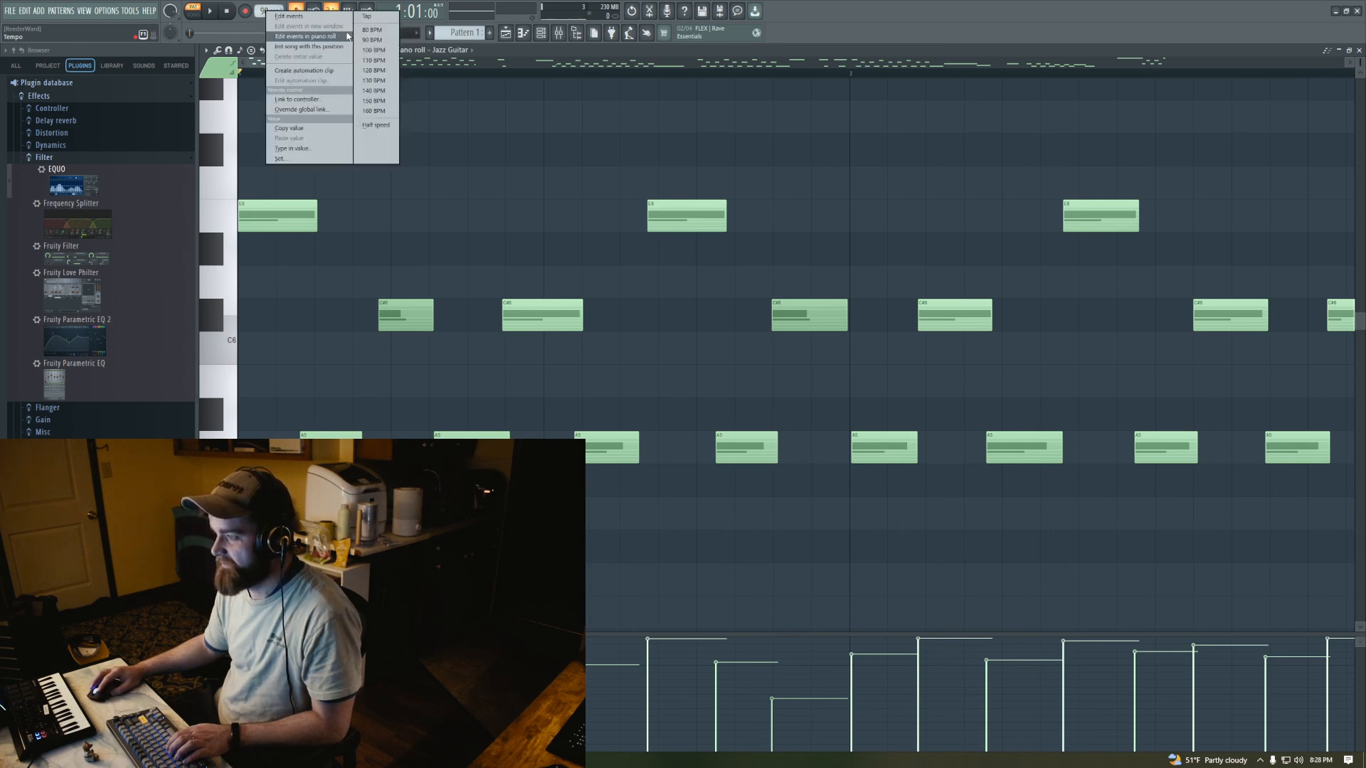
left_click(376, 21)
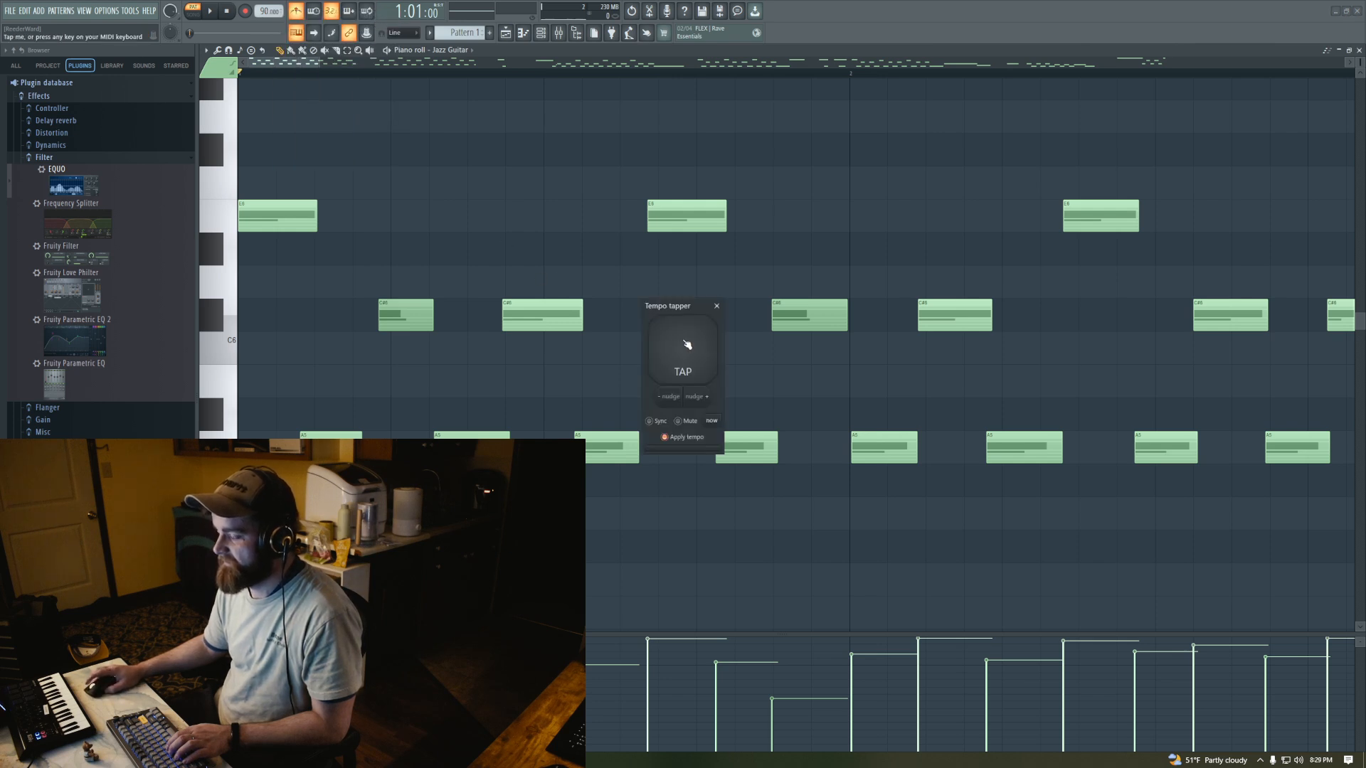
left_click(687, 345)
left_click(688, 344)
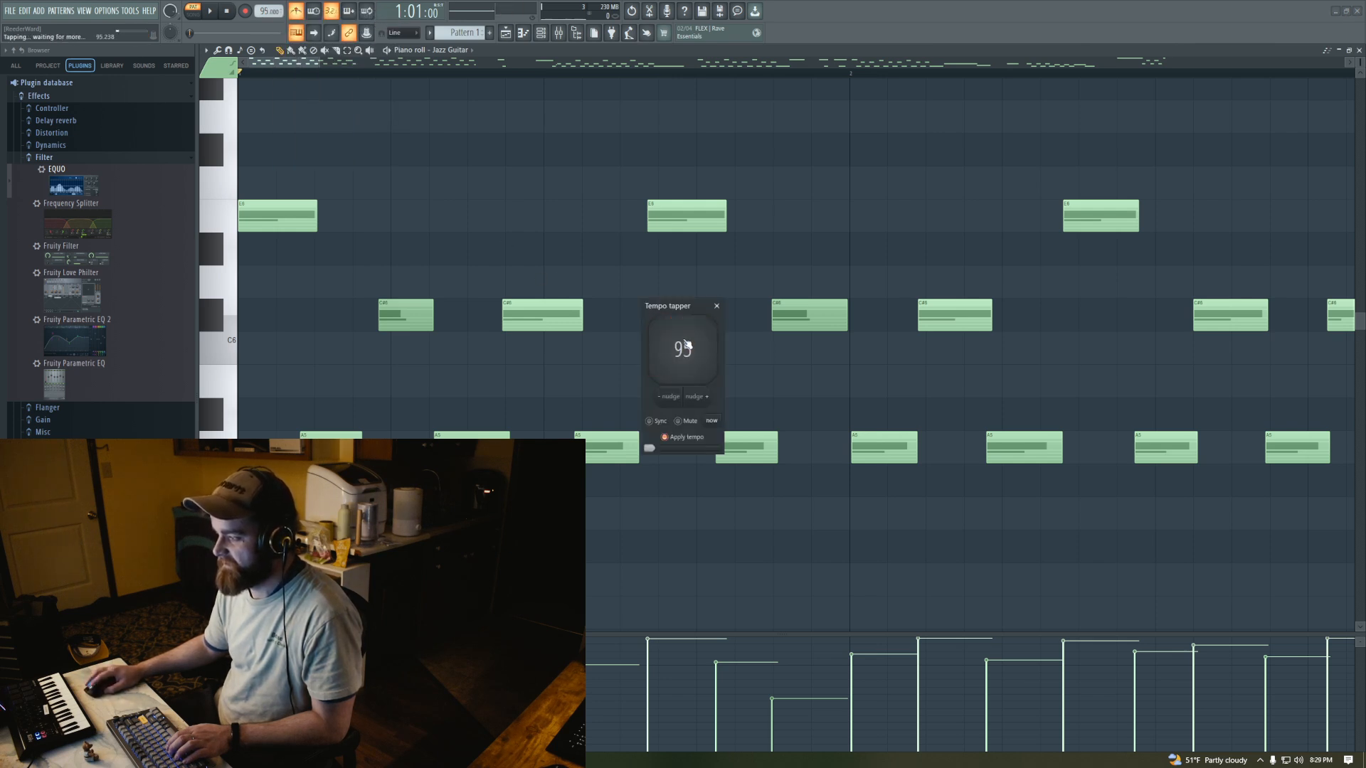
left_click(691, 343)
left_click(694, 342)
left_click(693, 342)
left_click(693, 343)
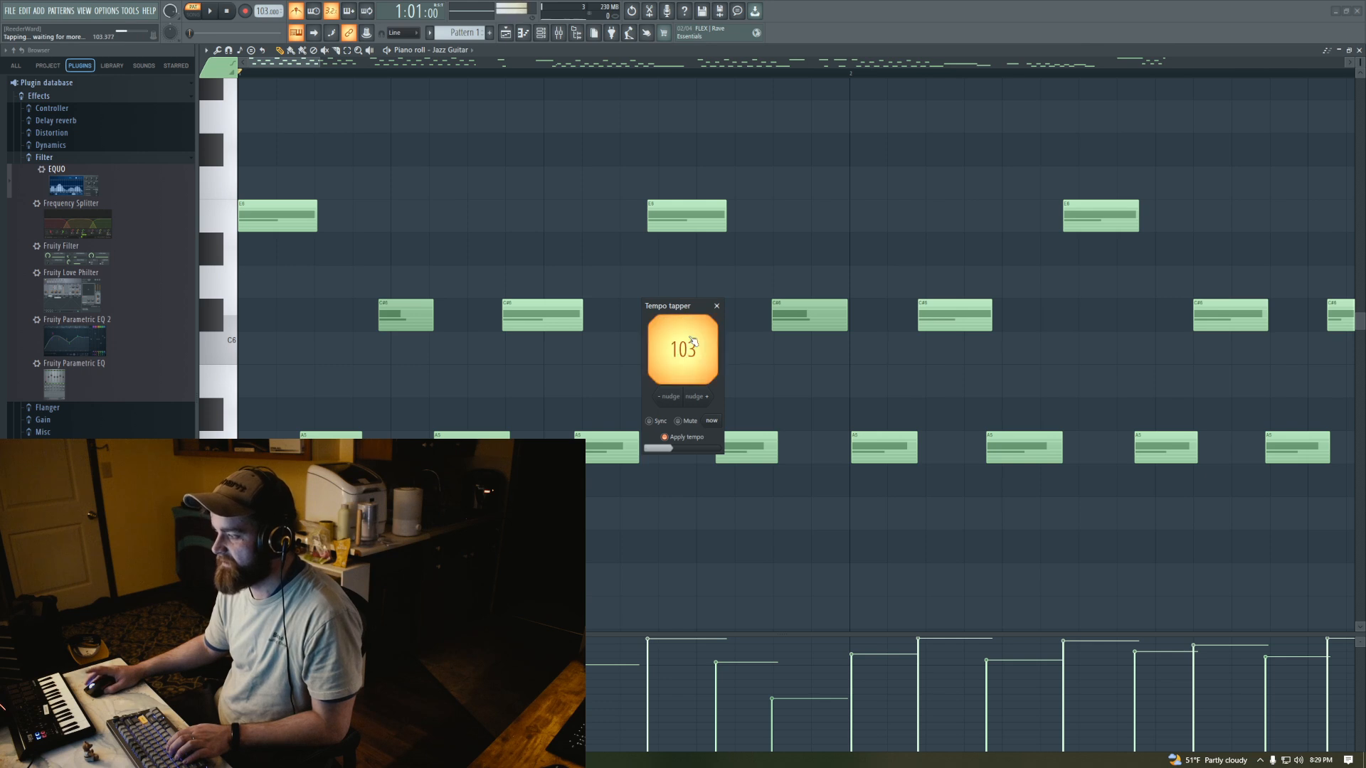
left_click(694, 342)
left_click(694, 343)
left_click(693, 343)
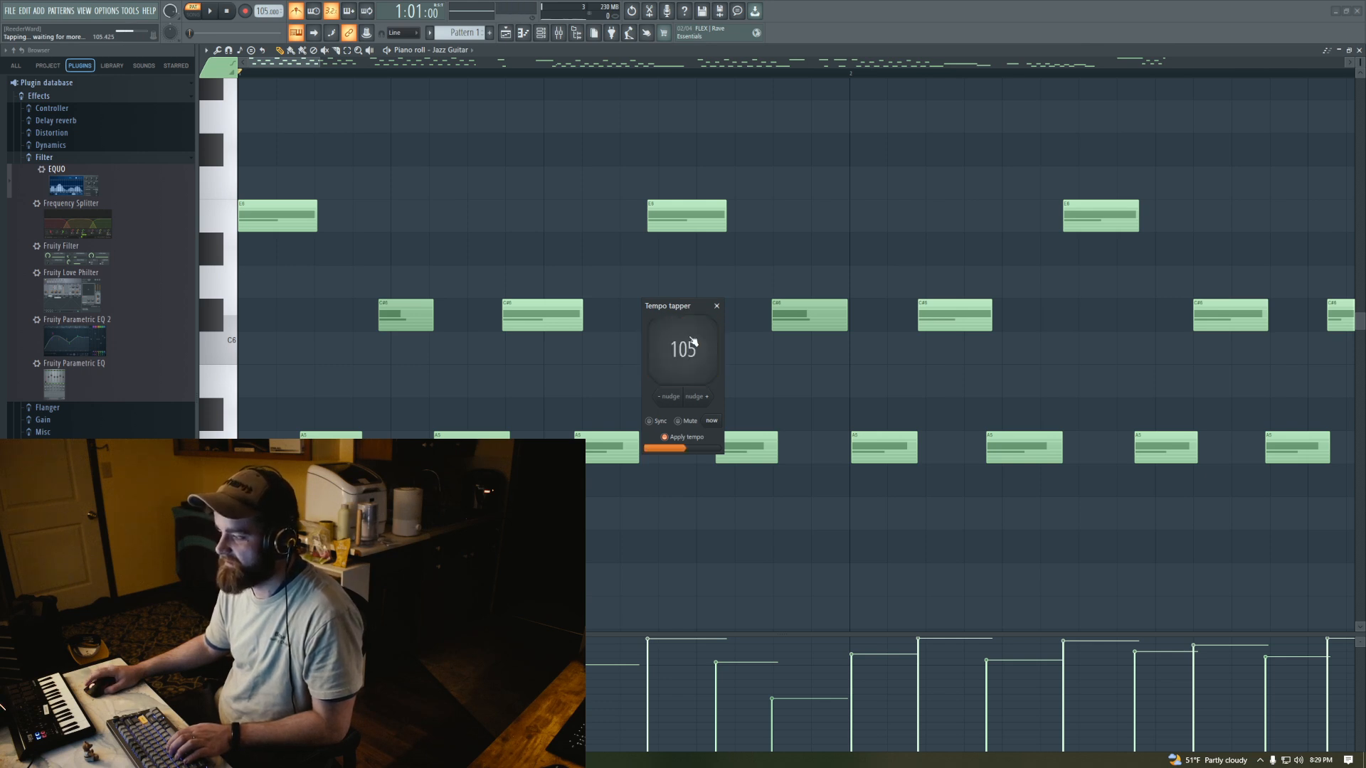
left_click(694, 342)
left_click(694, 342)
left_click(693, 342)
left_click(694, 342)
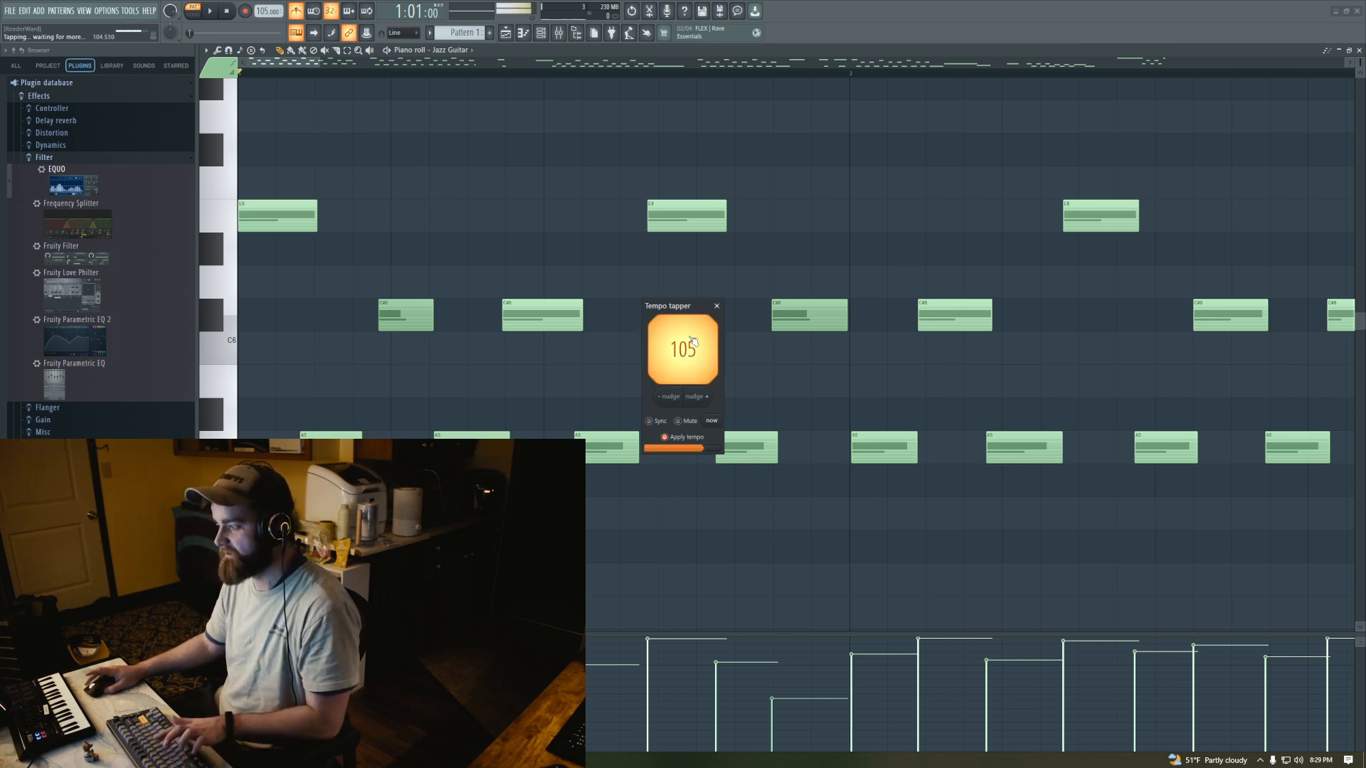
left_click(693, 342)
left_click(694, 343)
left_click(694, 343)
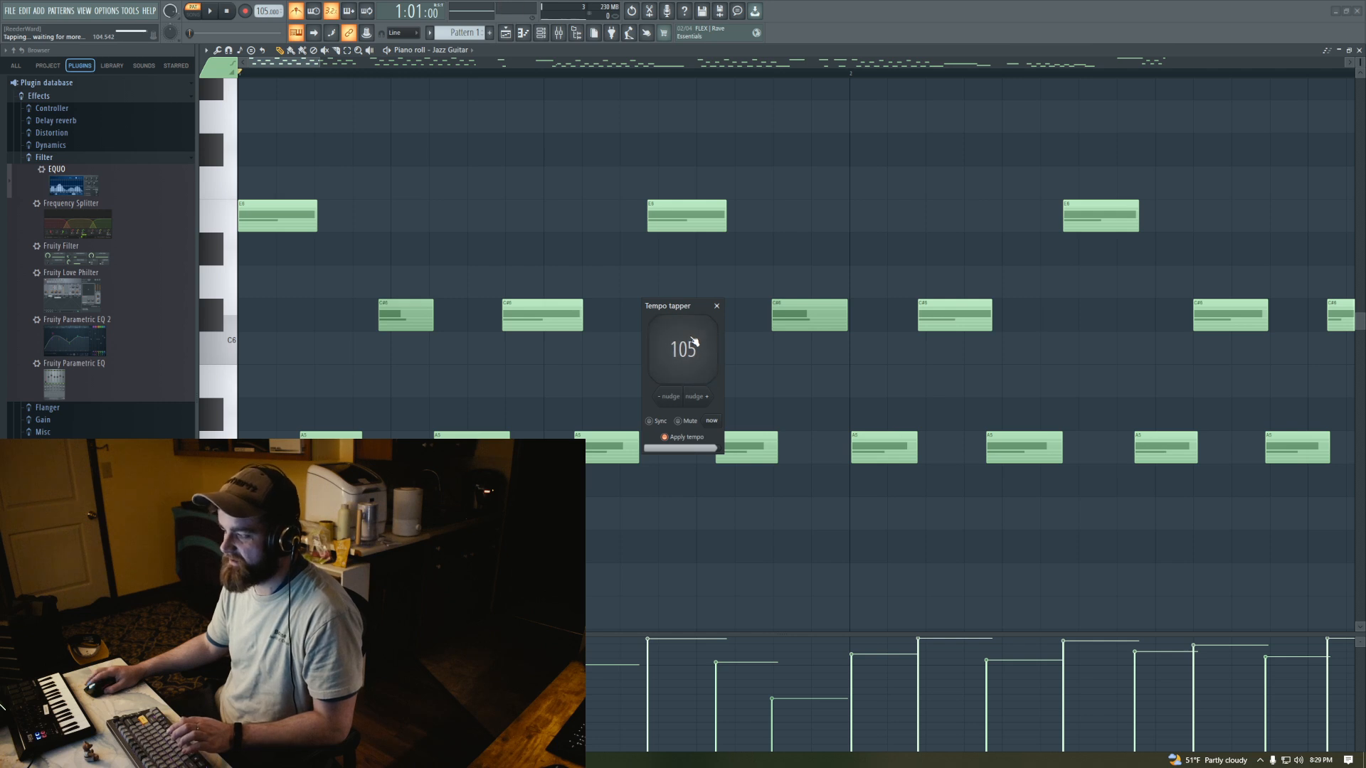
left_click(694, 342)
left_click(694, 343)
left_click(694, 342)
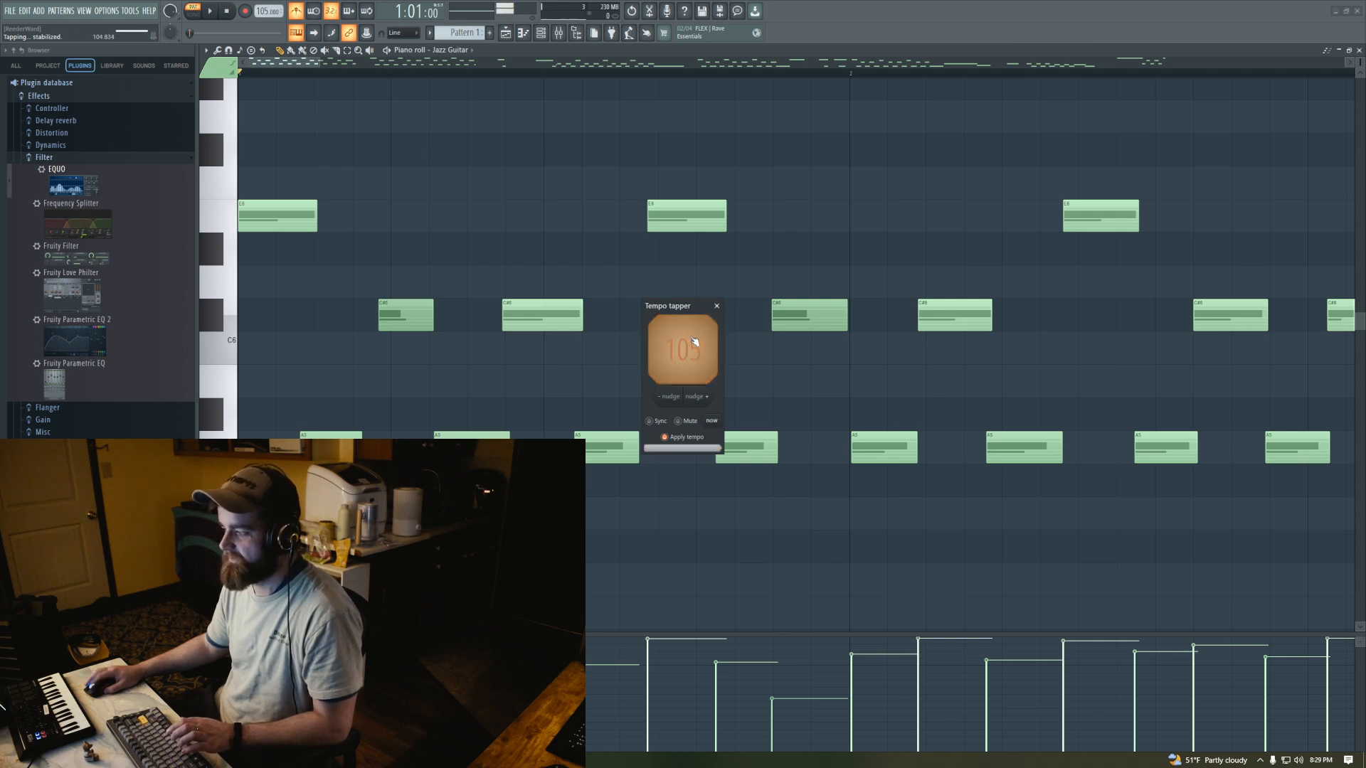
left_click(718, 307)
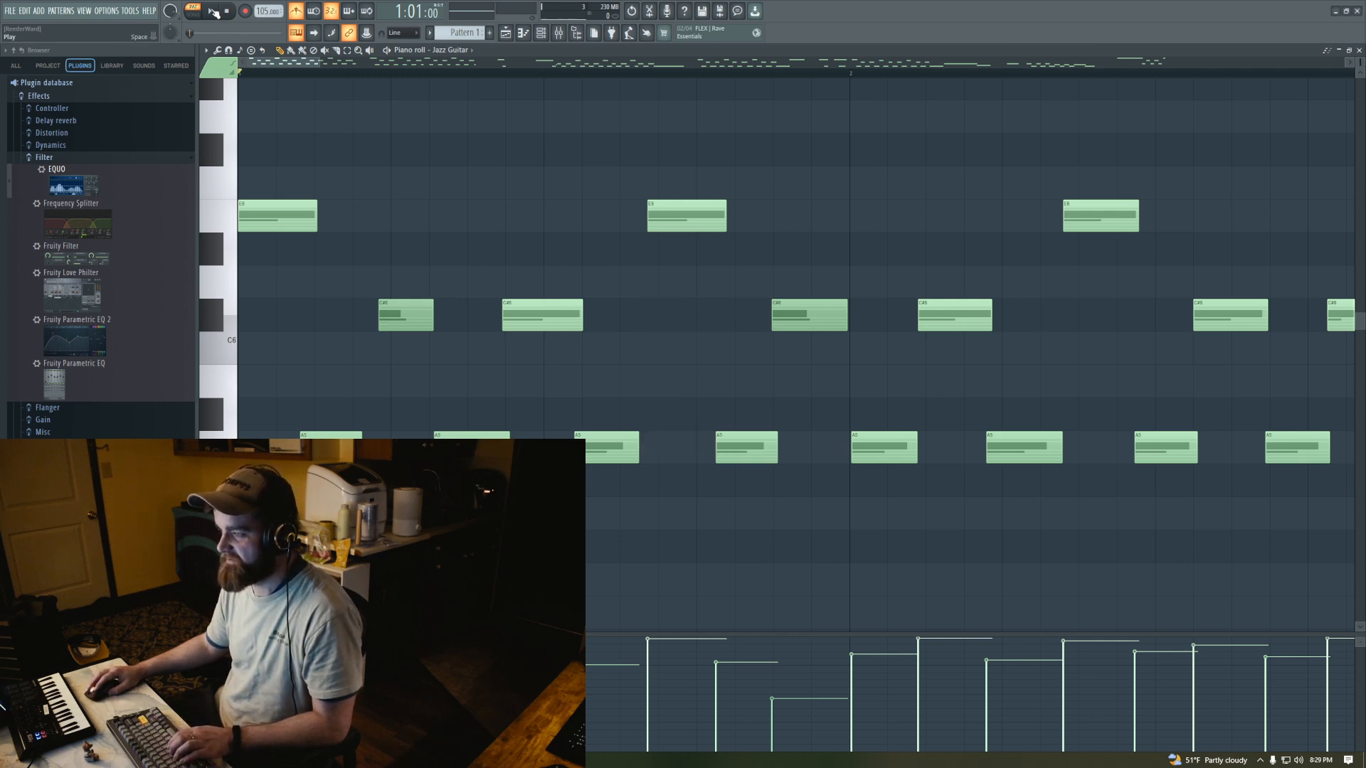
Play the melody while trying the tempo at 110 BPM, return it to 105 BPM, and stop playback
left_click(212, 11)
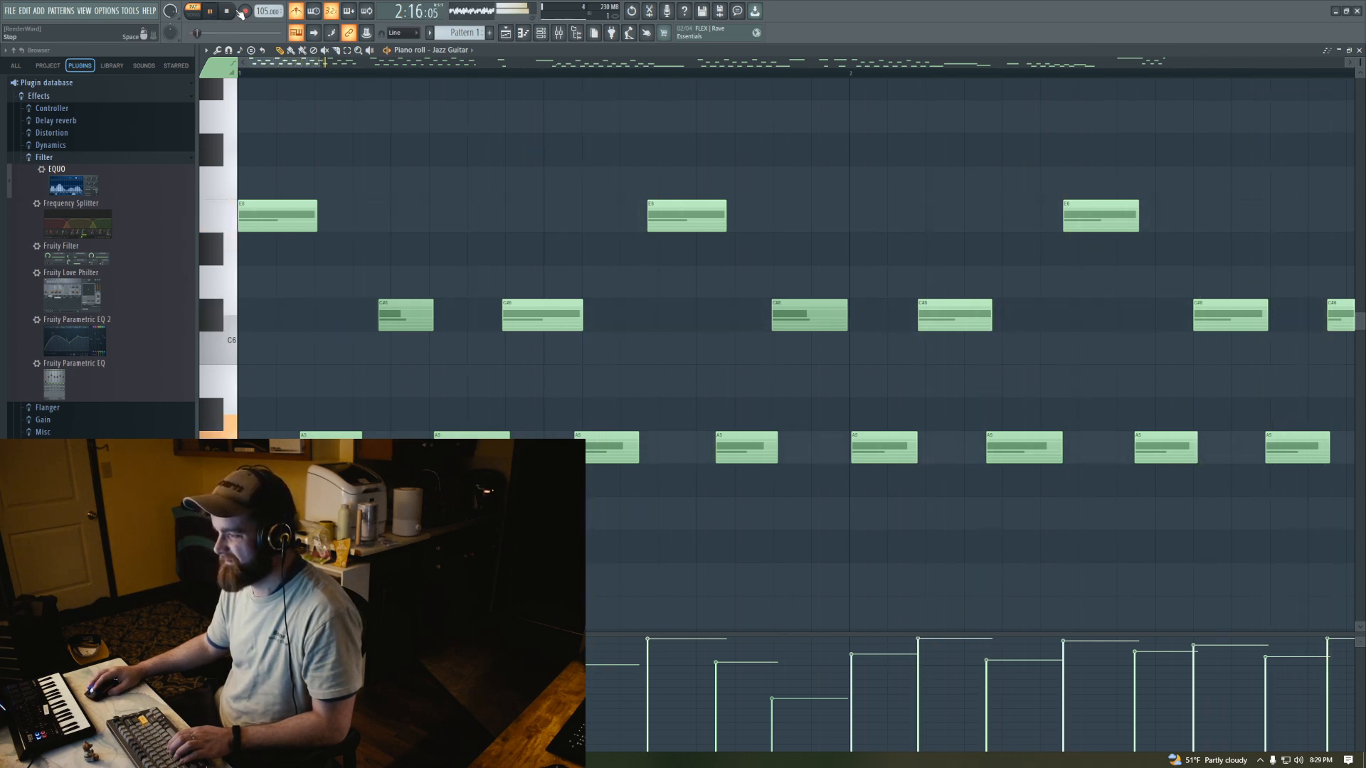
left_click_drag(264, 11, 263, 5)
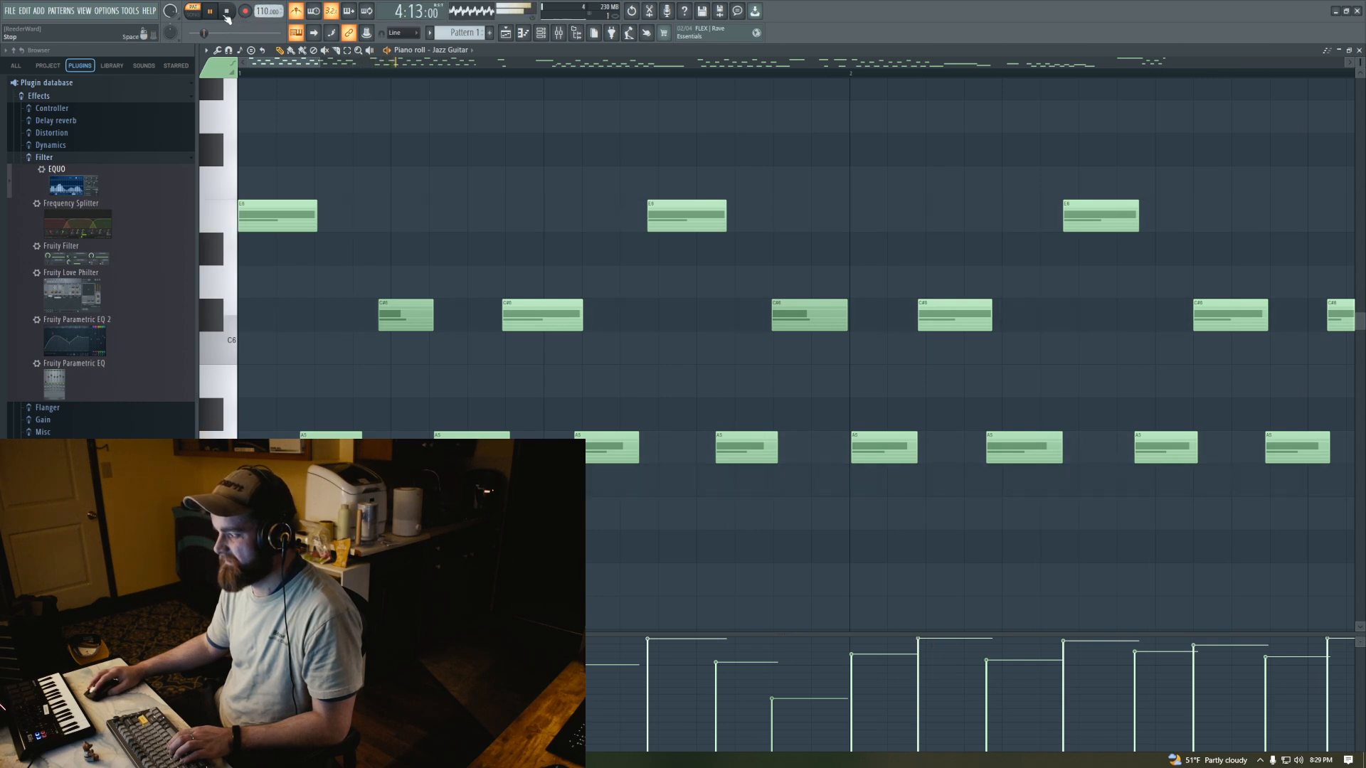
left_click_drag(265, 12, 265, 22)
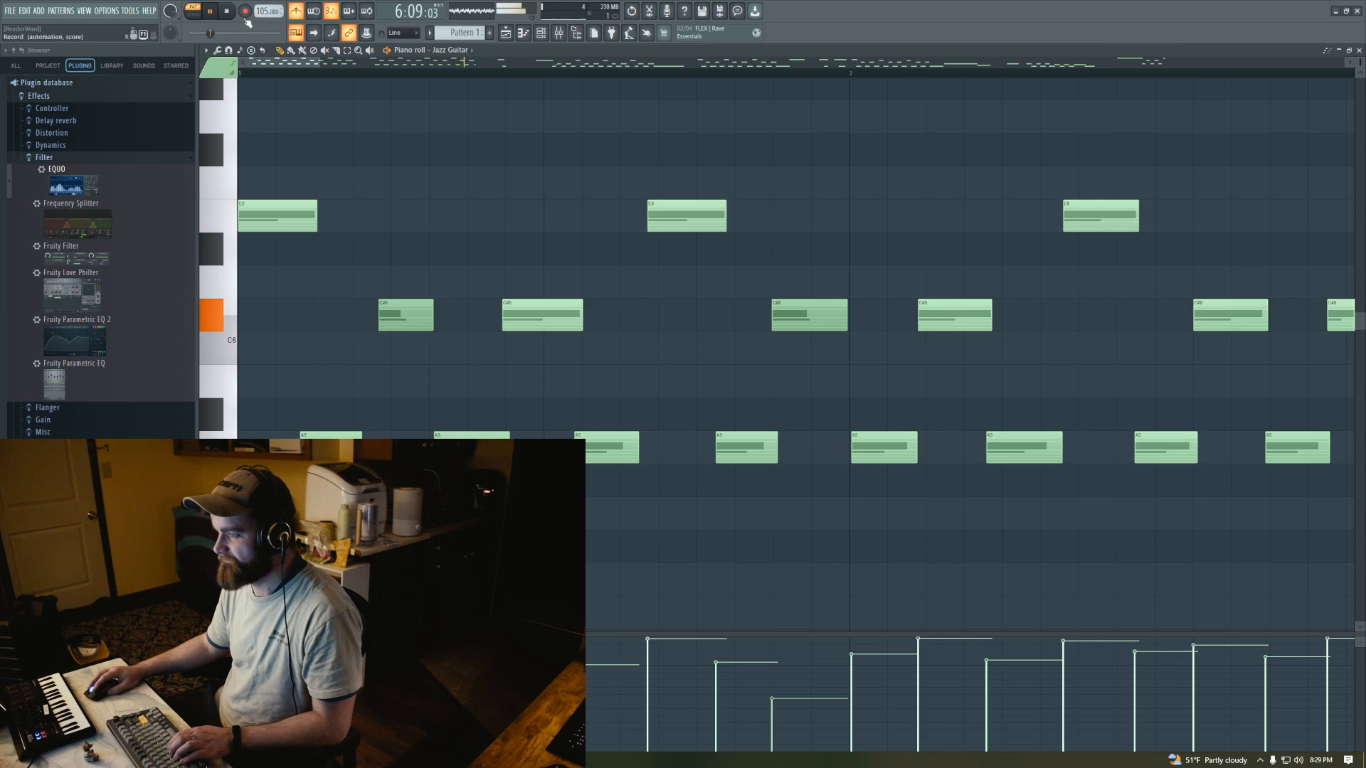
left_click(226, 11)
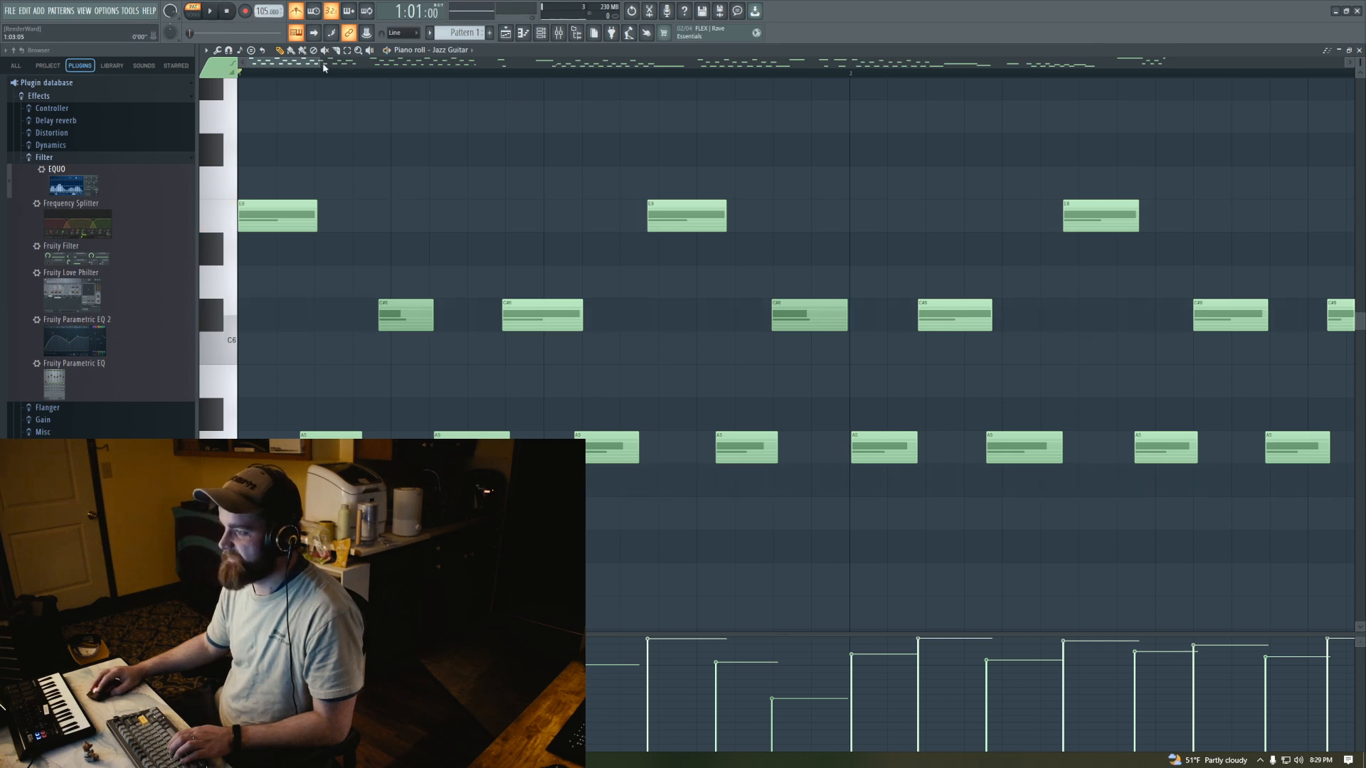
Try compressing the melody's opening by shortening the first E6 and re-entering the following A5, C#6 and A5 notes closer together
left_click_drag(320, 61, 412, 71)
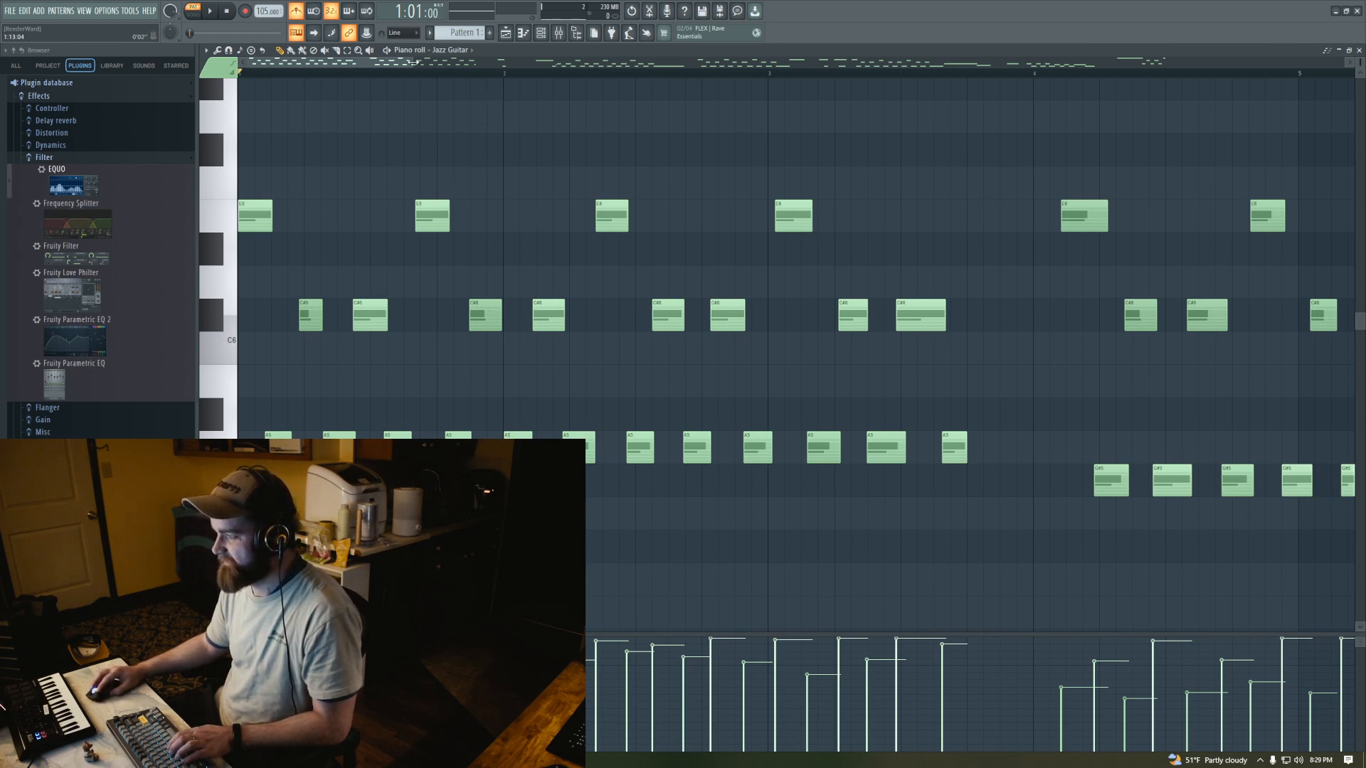
left_click_drag(414, 62, 443, 62)
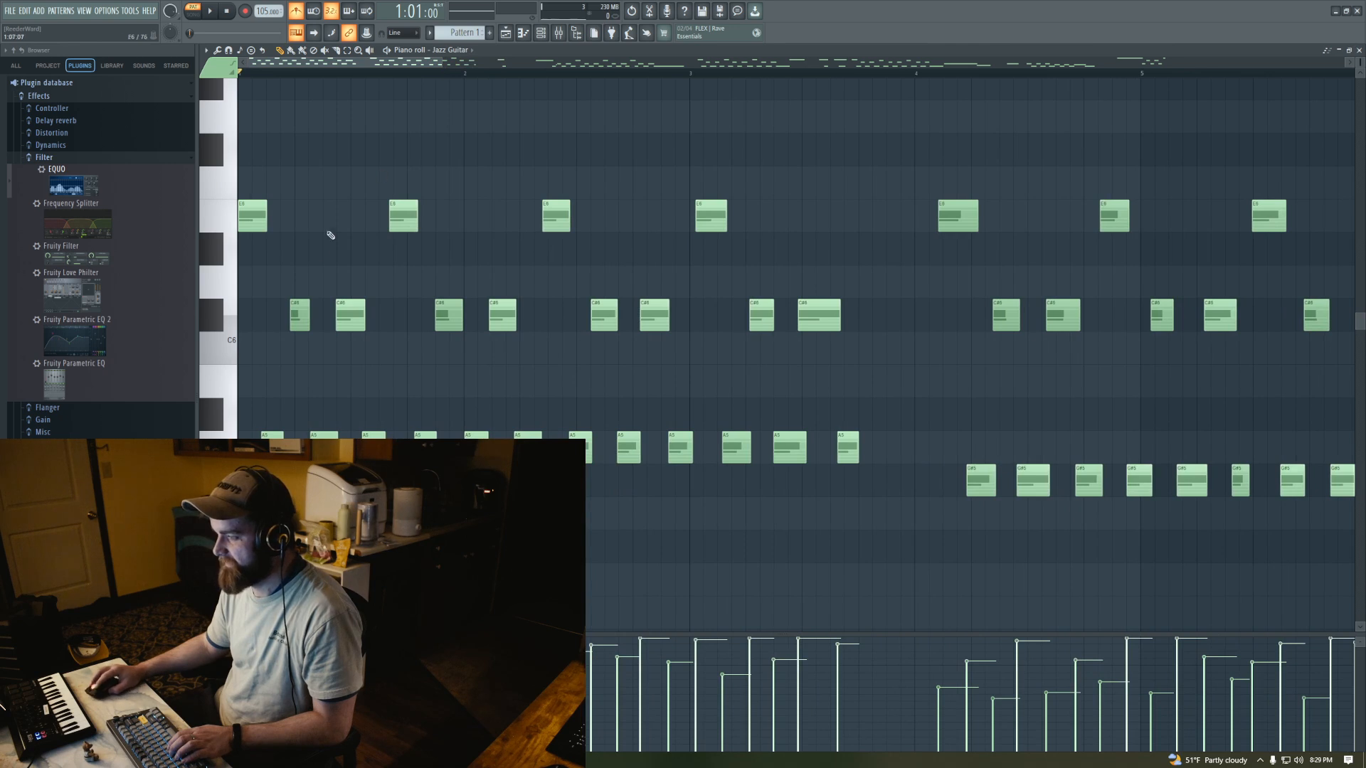
left_click_drag(266, 214, 246, 215)
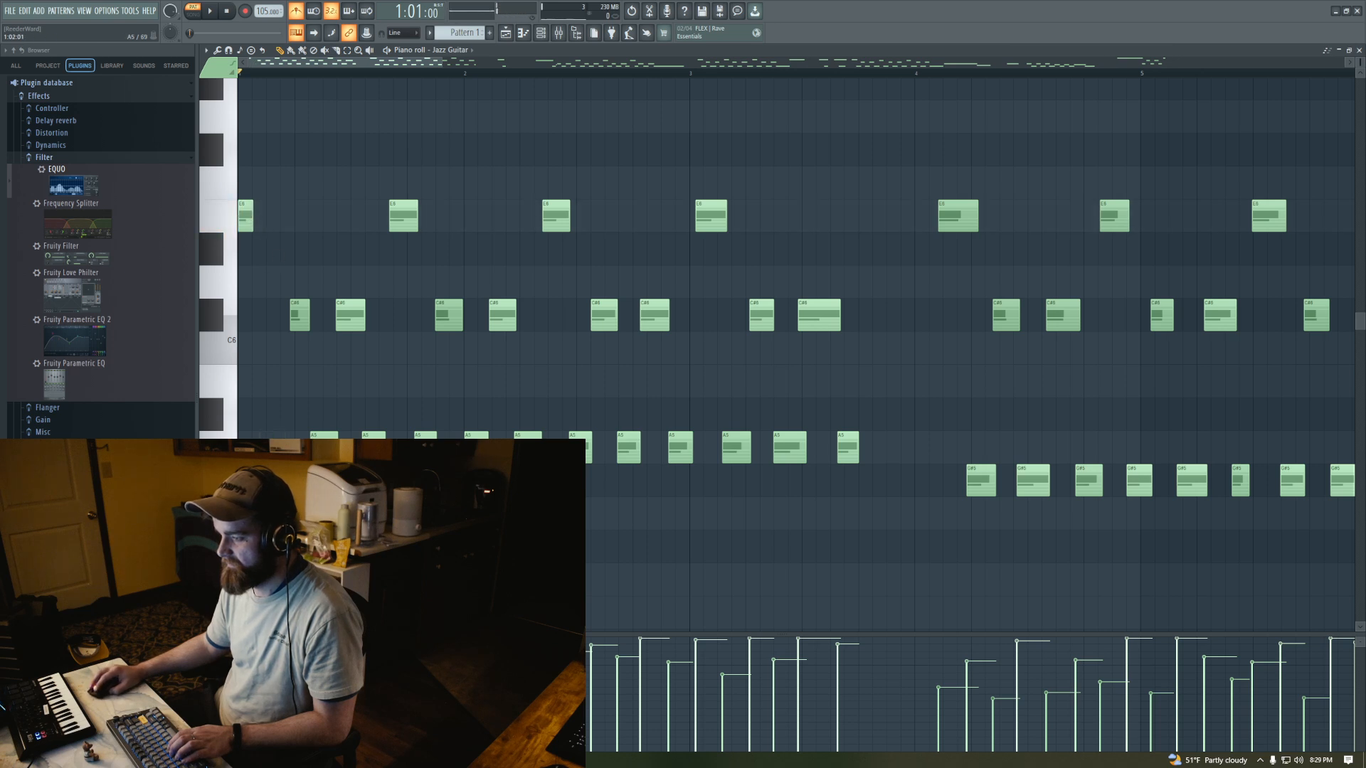
left_click(253, 448)
right_click(299, 324)
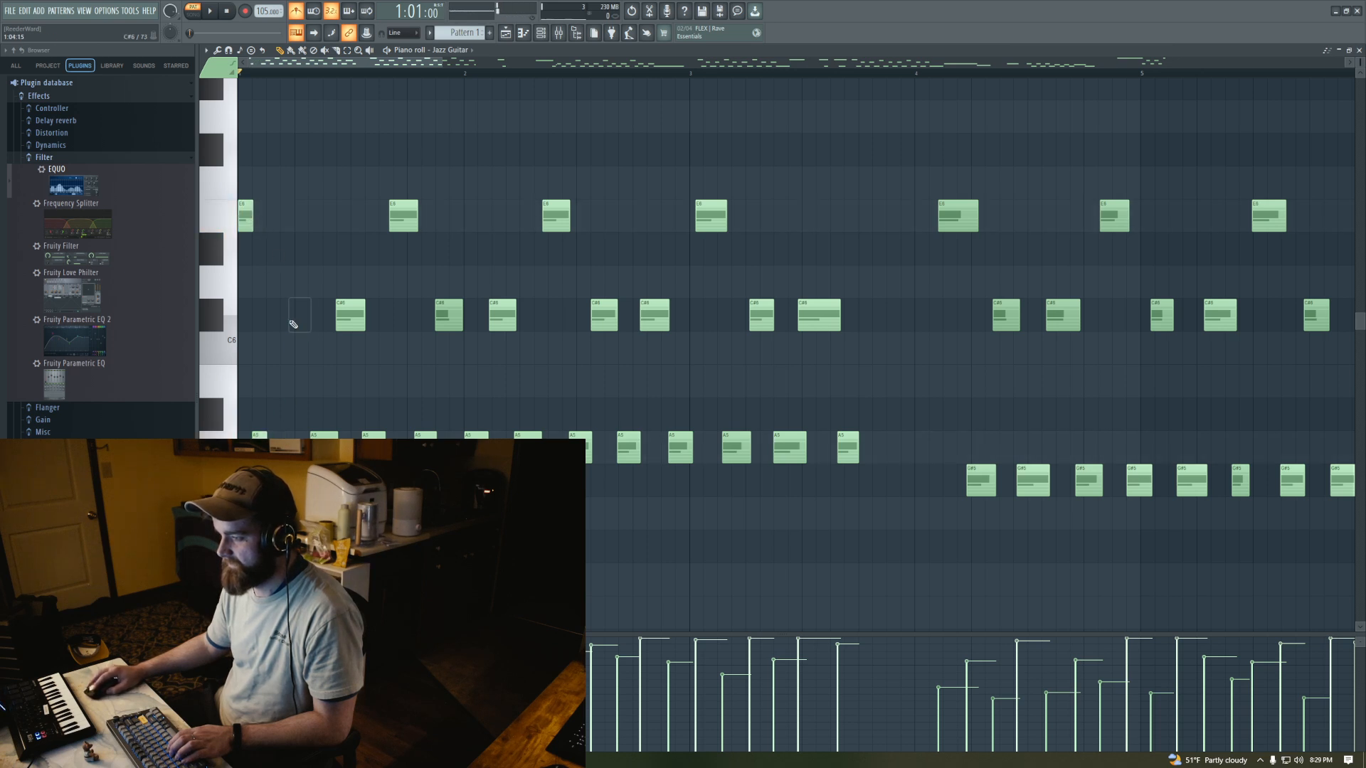
left_click(271, 322)
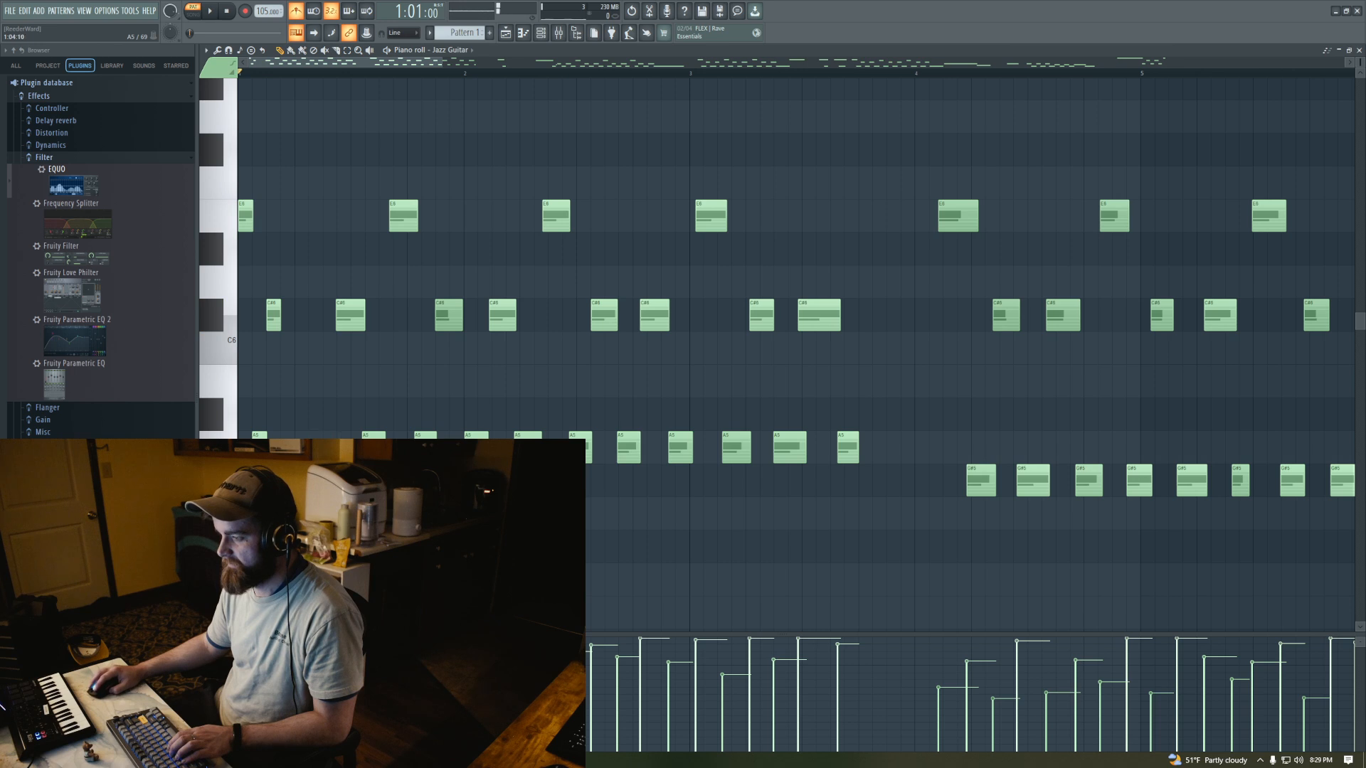
left_click(287, 446)
key("space")
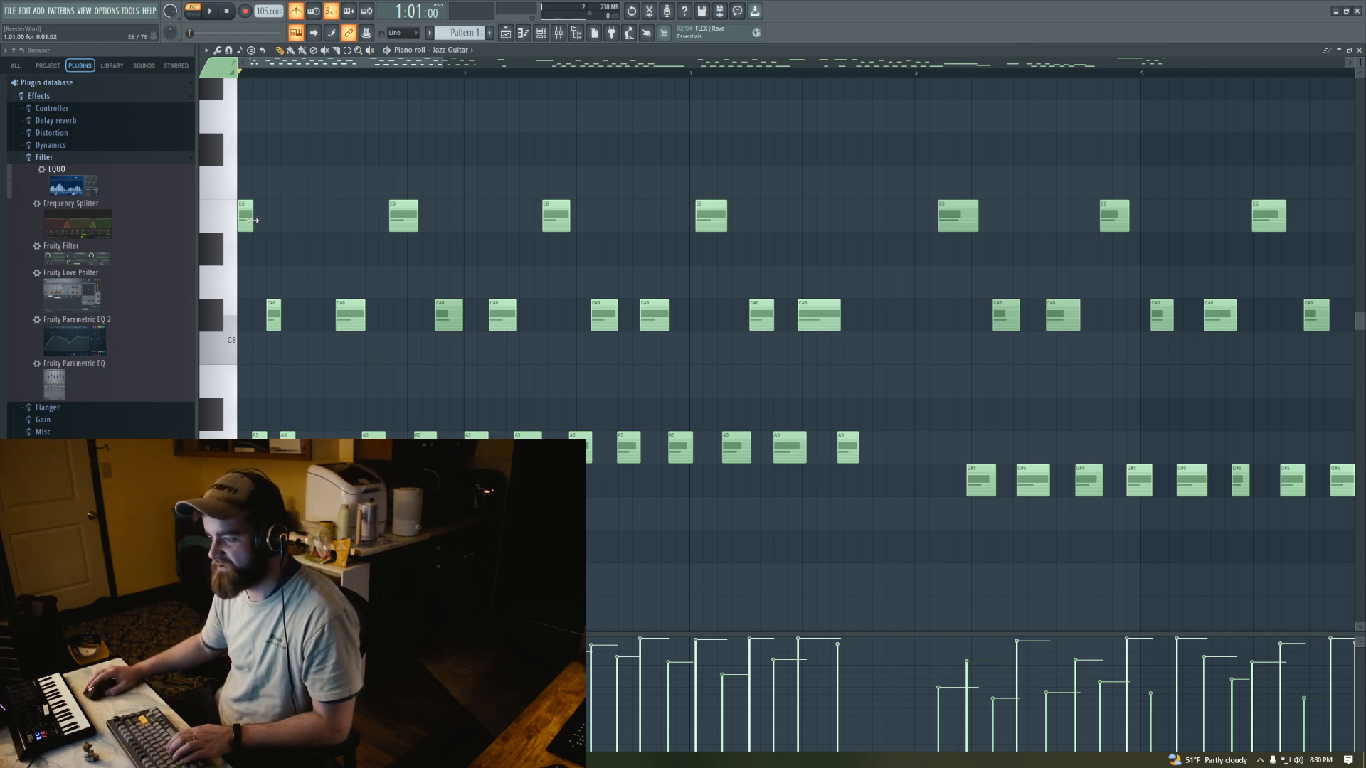
Lengthen the first E6 slightly, respace the A5, C#6 and A5 notes after it, and replay the opening
left_click_drag(253, 218, 267, 219)
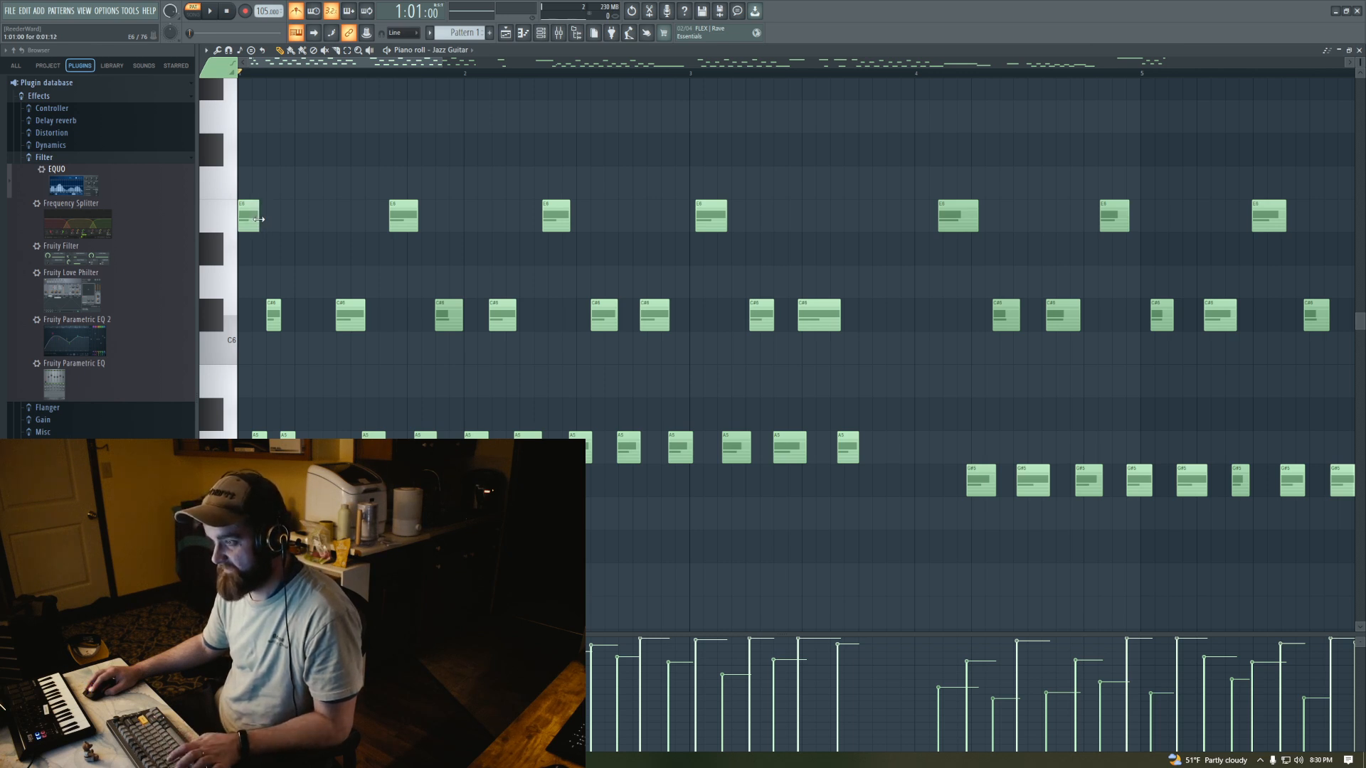
left_click_drag(278, 315, 306, 315)
mouse_move(288, 449)
left_mouse_down()
mouse_move(330, 449)
mouse_move(261, 450)
mouse_move(274, 449)
left_mouse_up()
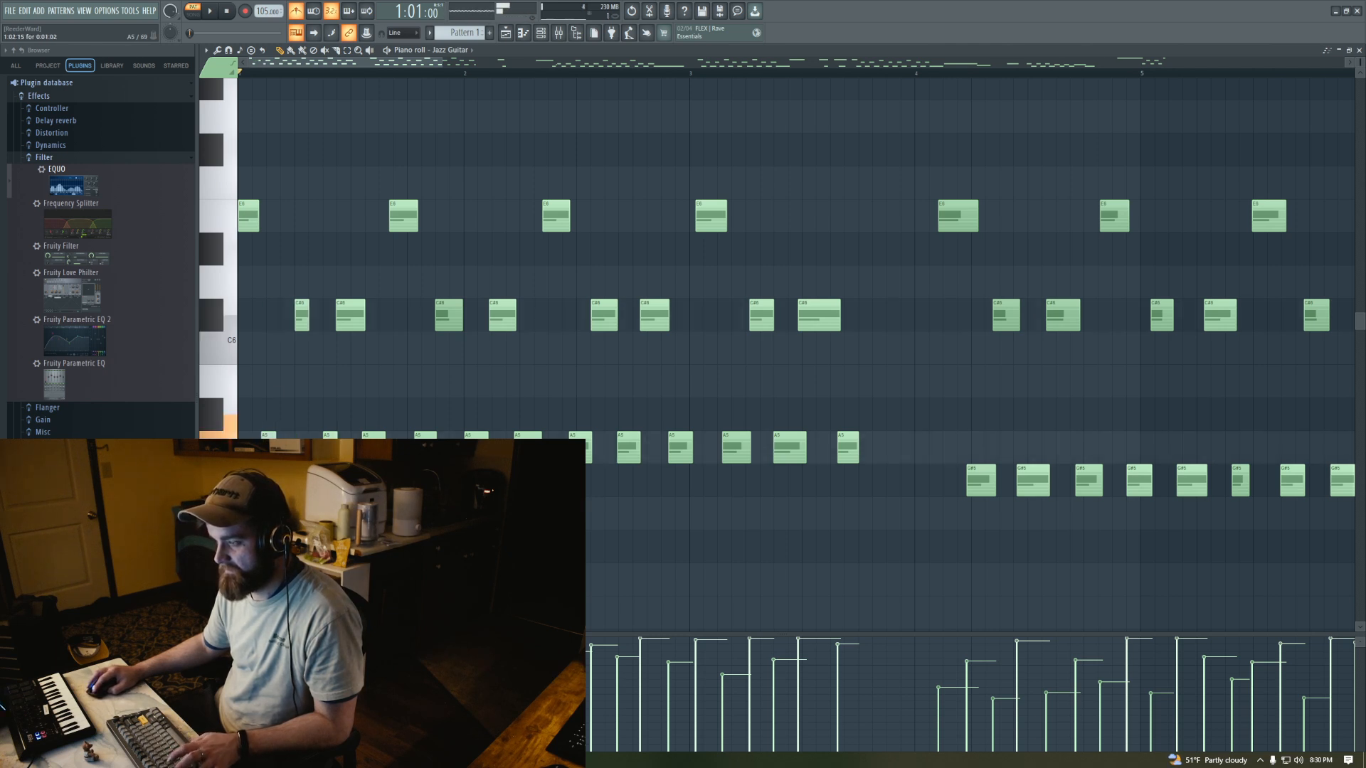
left_click_drag(302, 318, 279, 318)
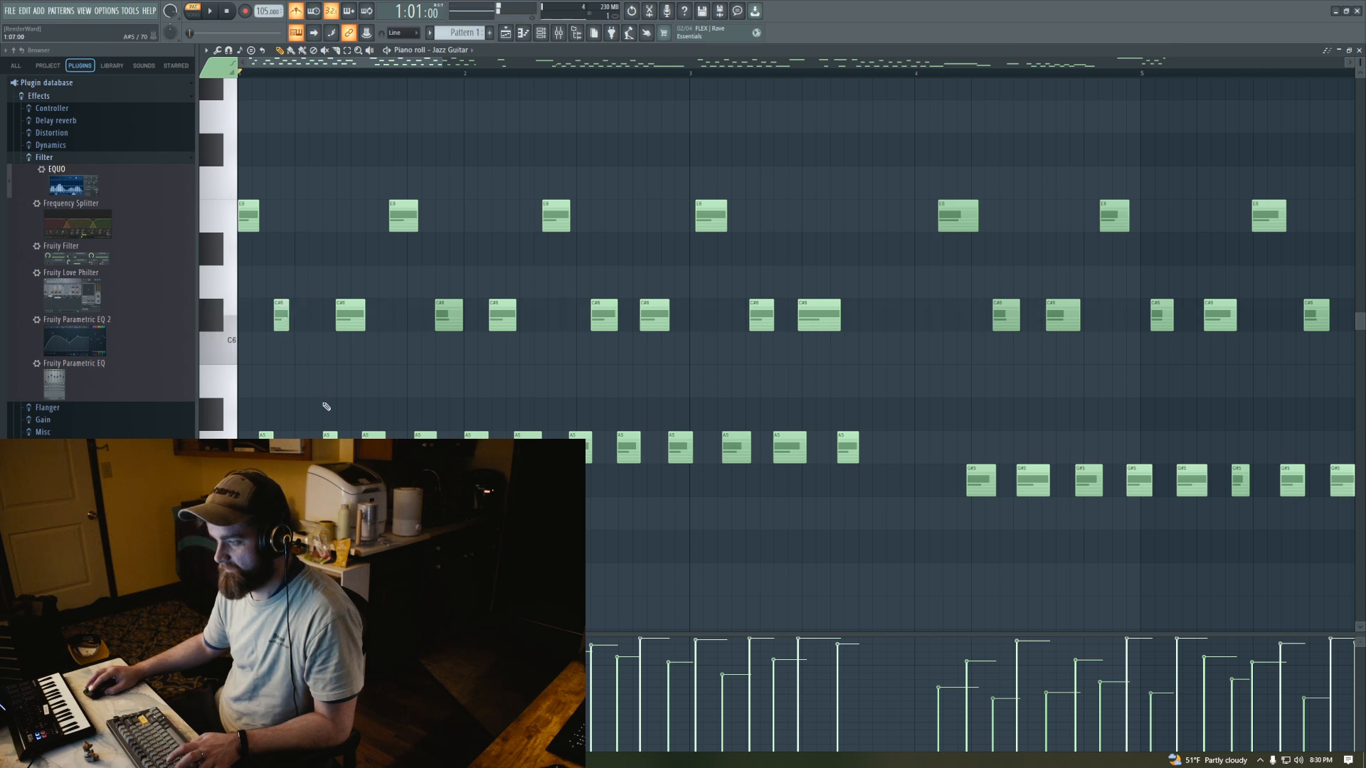
left_click_drag(330, 435, 303, 436)
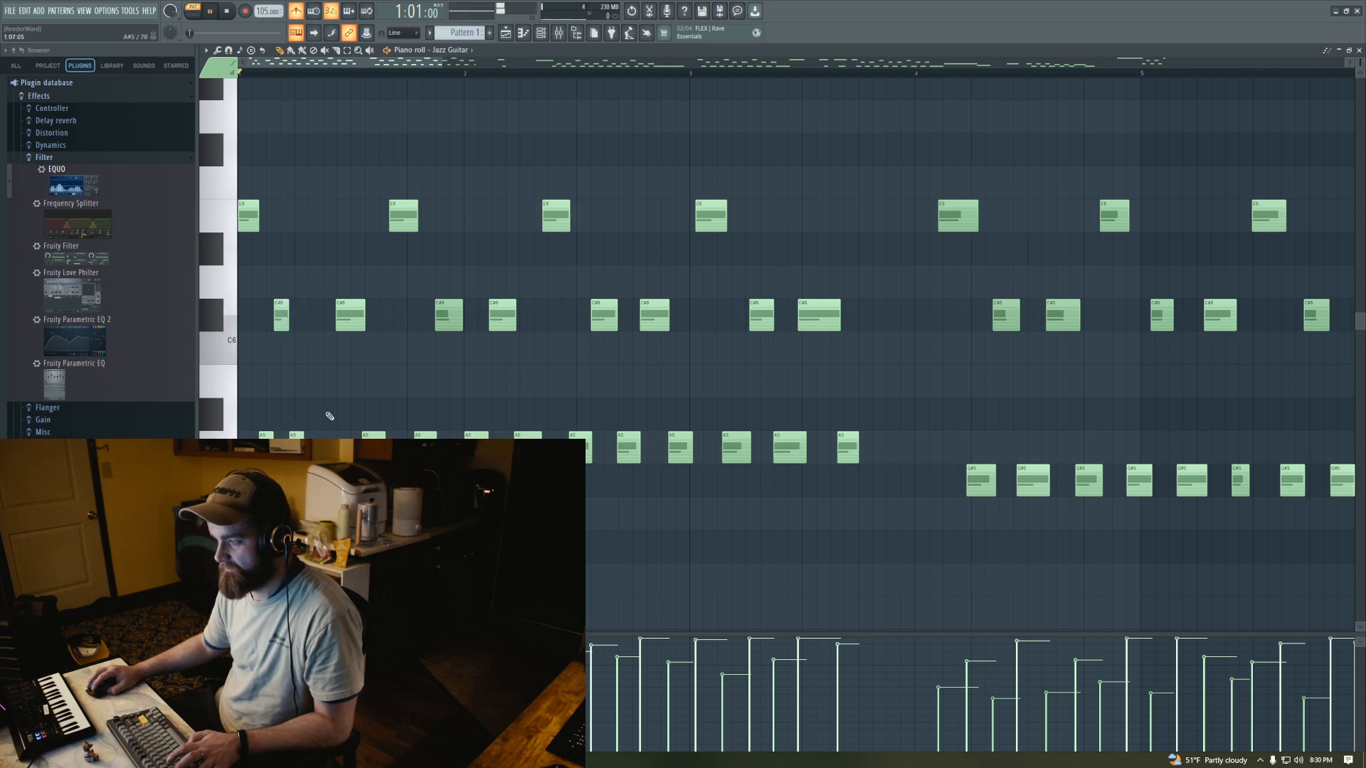
key("space")
key("space")
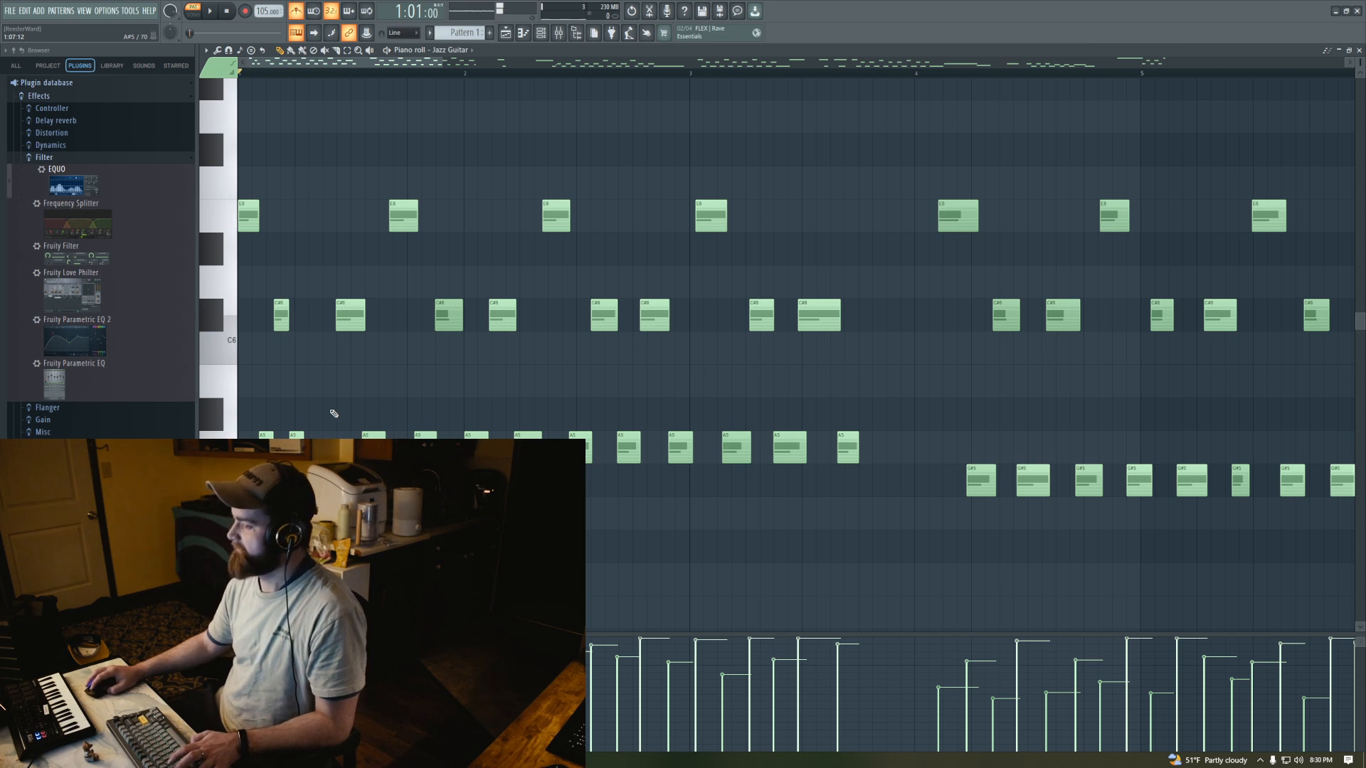
Undo all the length, position and replacement edits made to the melody's opening notes
key("ctrl+z")
key("ctrl+z")
key("ctrl+z")
key("ctrl+z")
key("ctrl+z")
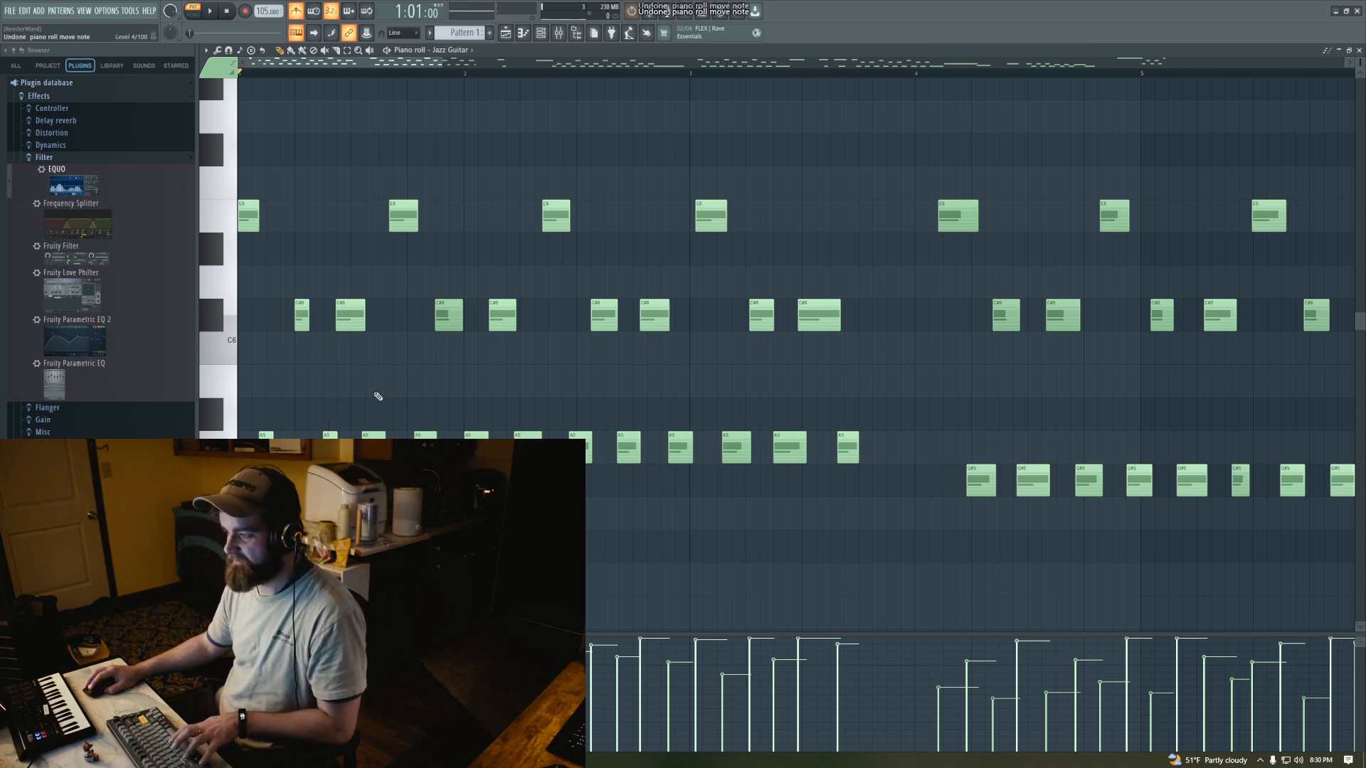
key("ctrl+z")
key("ctrl+z")
key("ctrl+z")
key("ctrl+z")
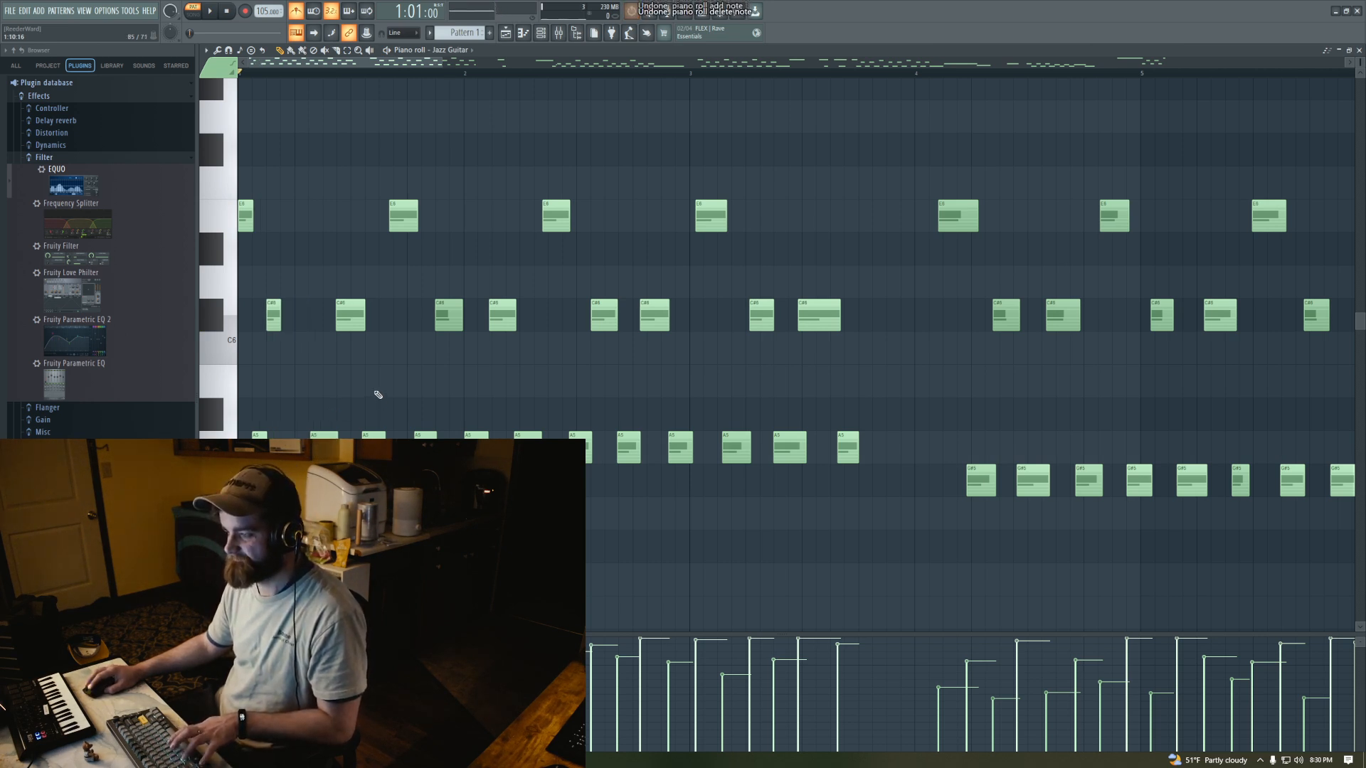
key("ctrl+z")
key("ctrl+z")
key("ctrl+z")
key("ctrl+z")
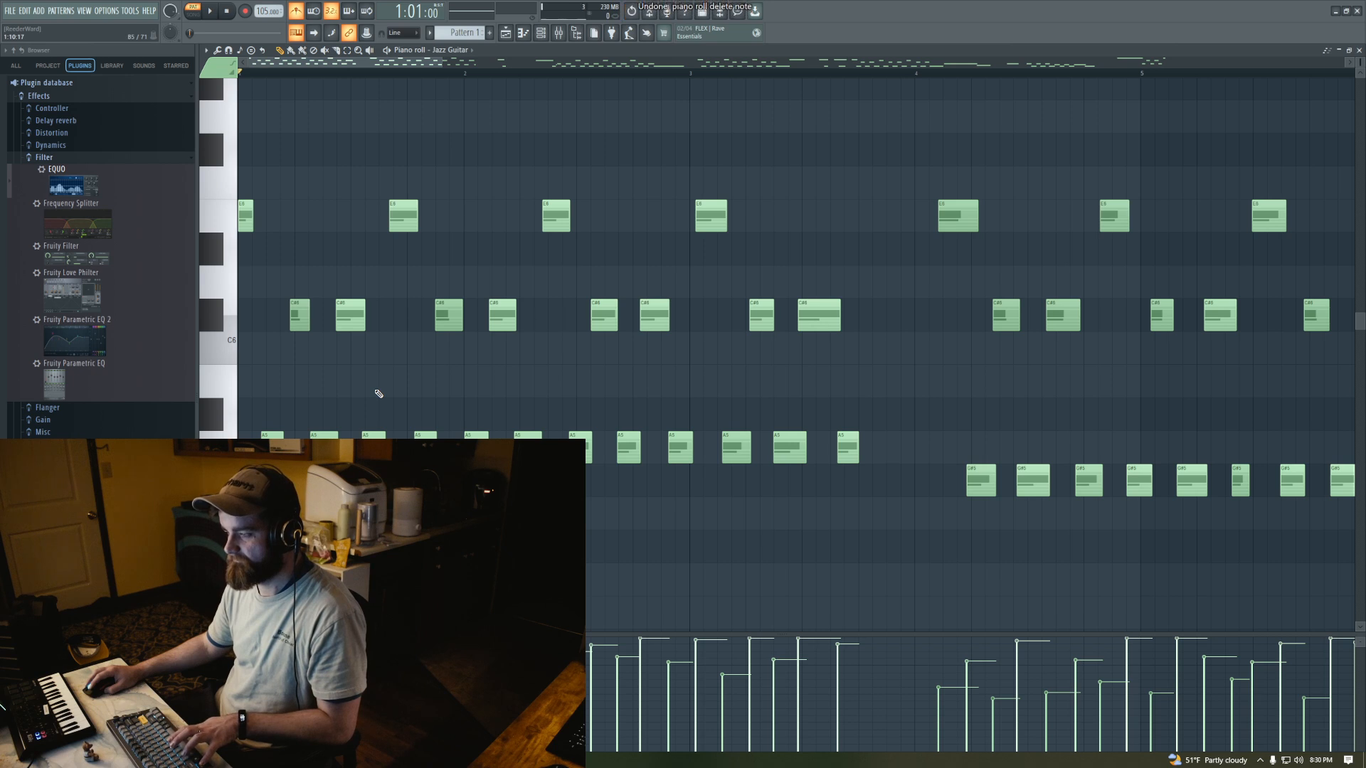
key("ctrl+z")
key("ctrl+z")
key("ctrl+z")
key("ctrl+z")
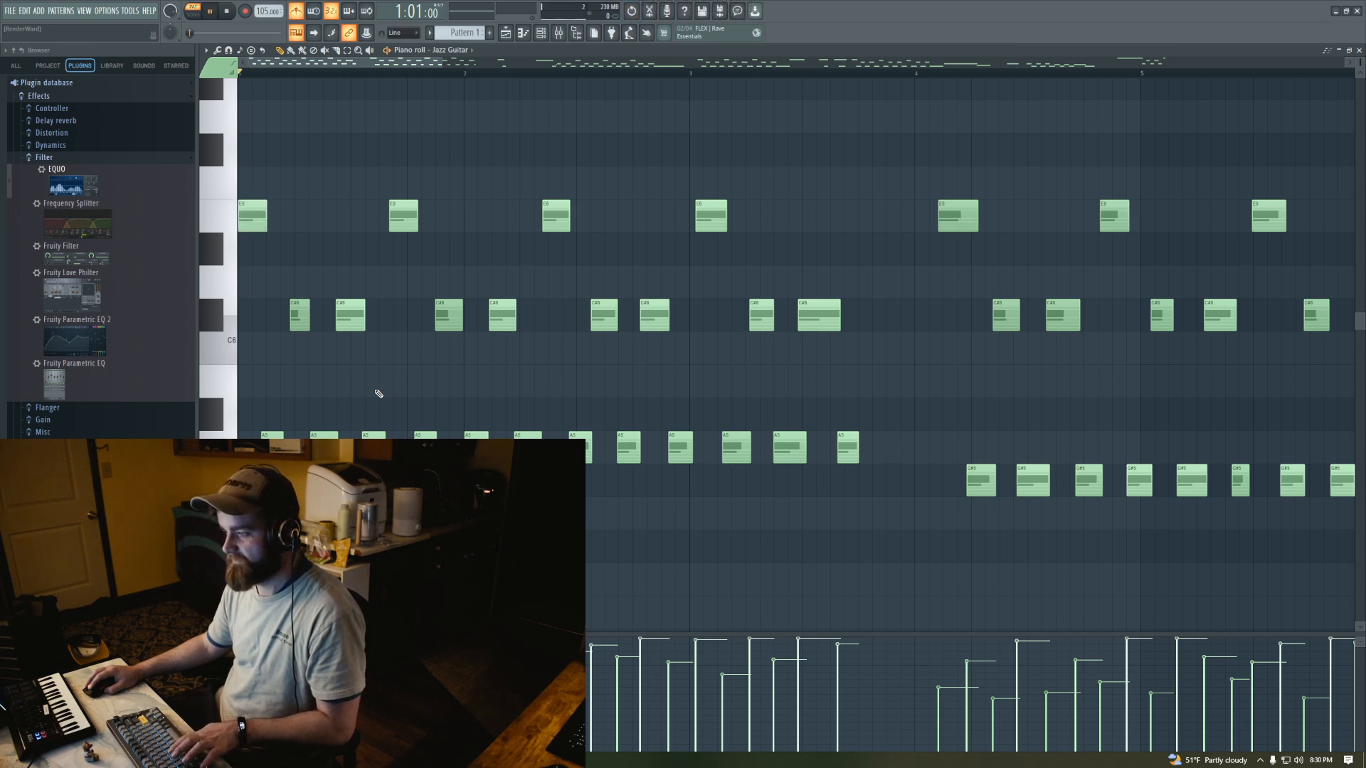
Listen to the original melody again, and tap its pulse in the tempo tapper to set 225 BPM
key("space")
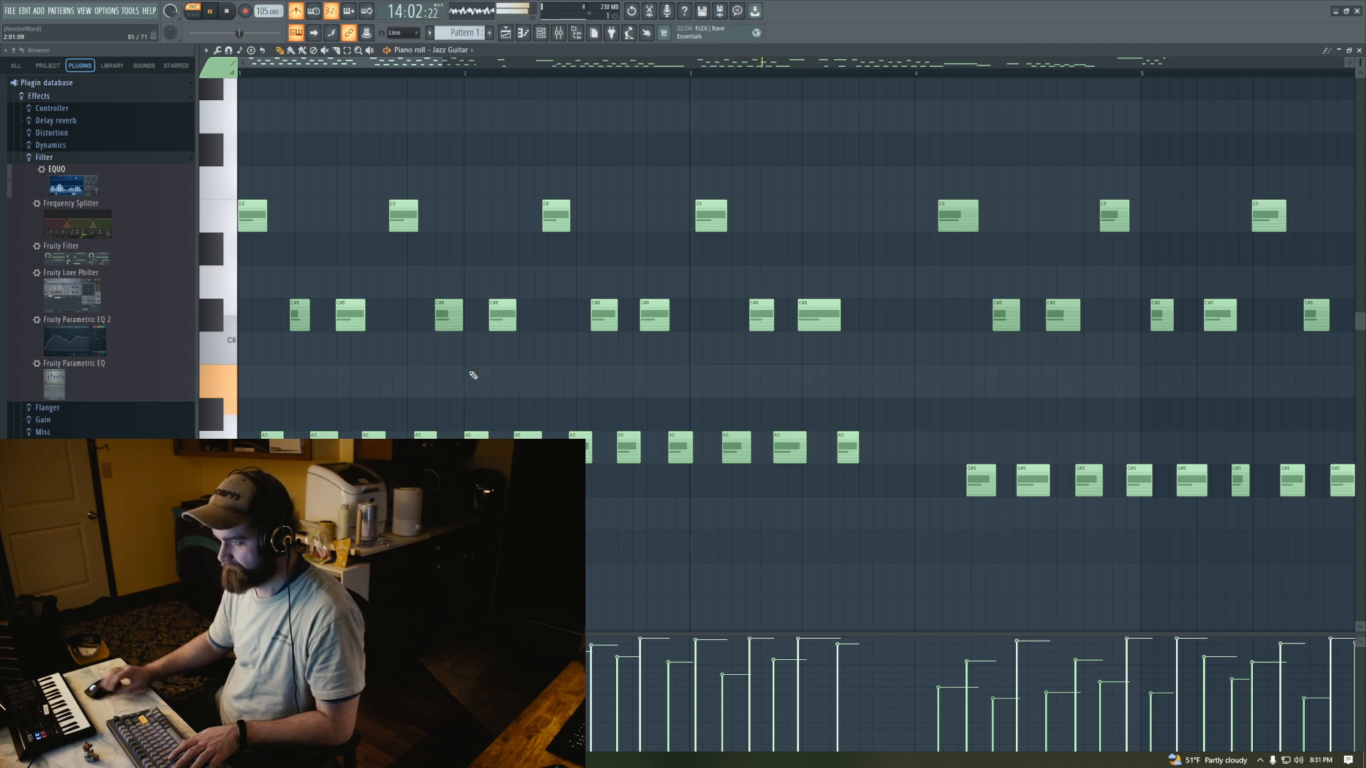
key("space")
right_click(261, 12)
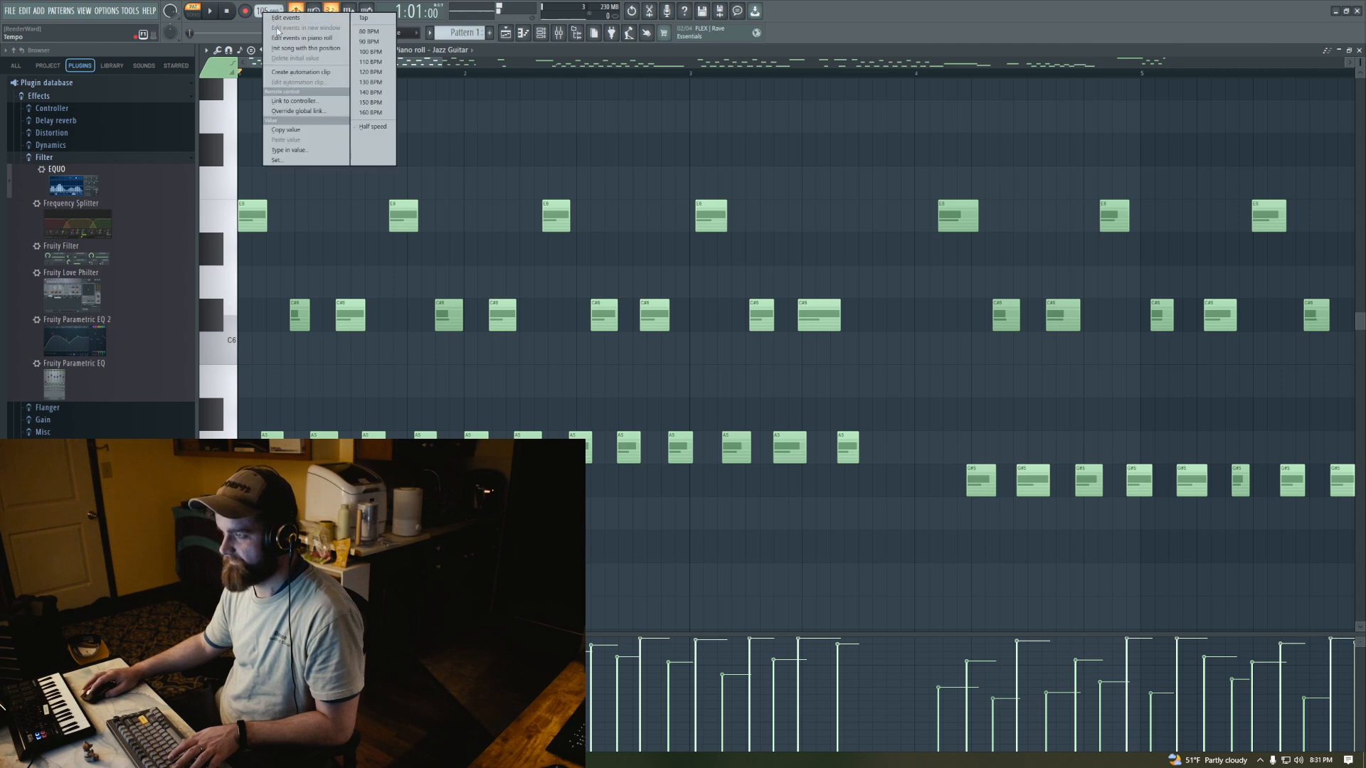
left_click(362, 18)
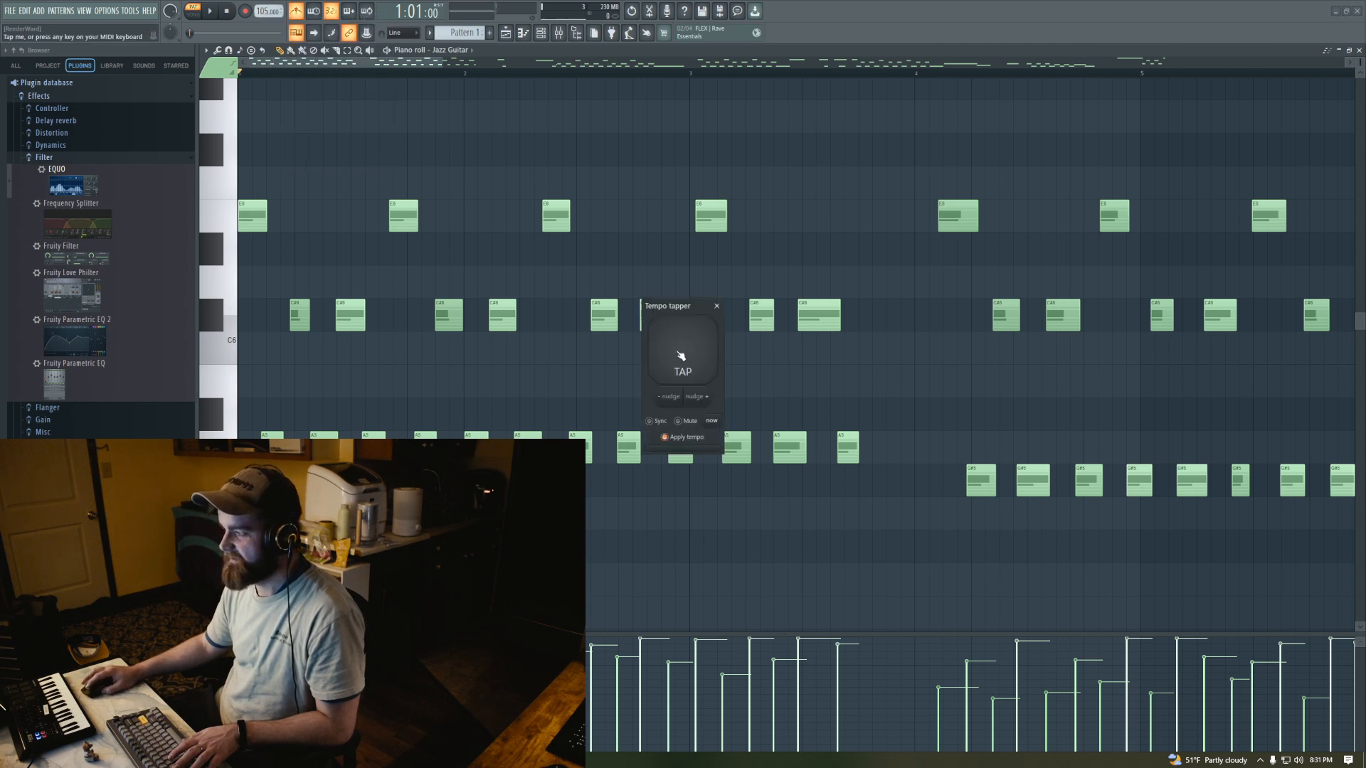
left_click(684, 353)
left_click(684, 353)
left_click(683, 354)
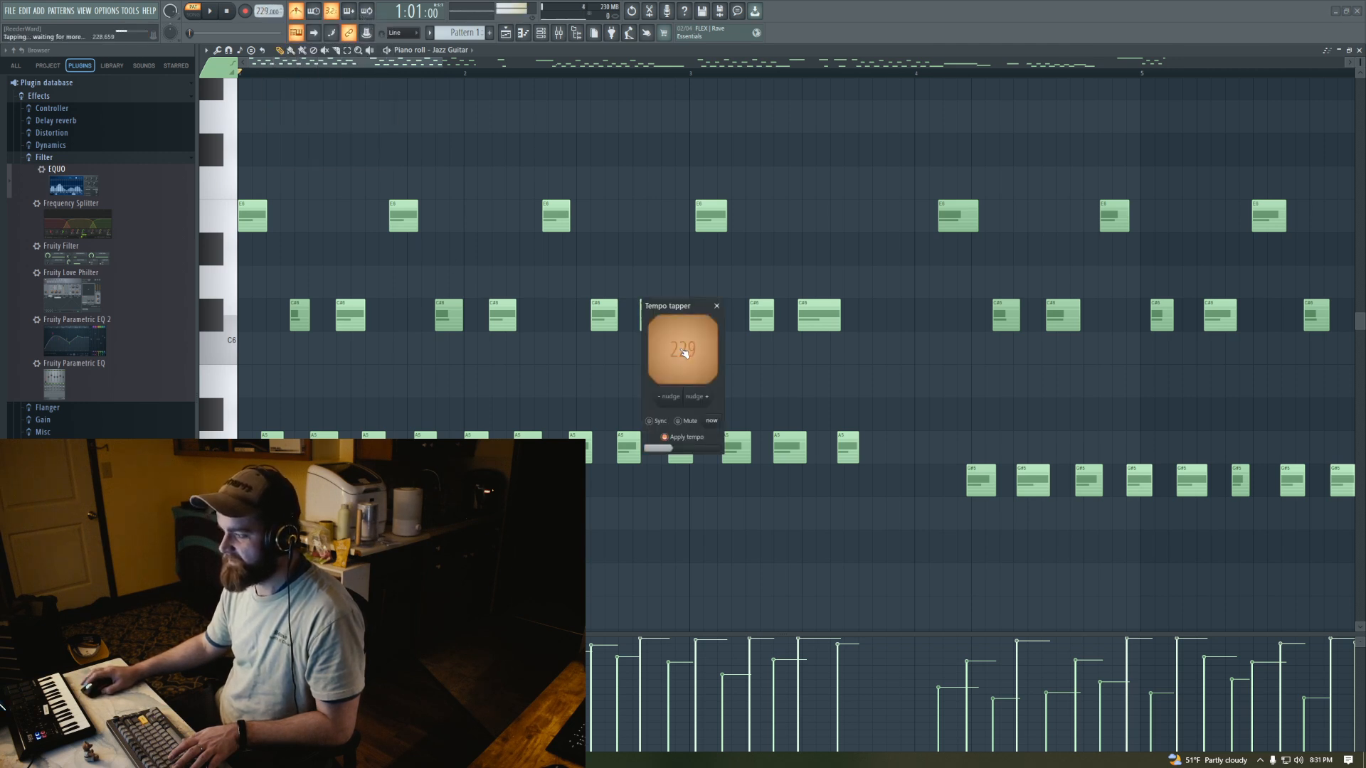
left_click(684, 354)
left_click(683, 354)
left_click(684, 353)
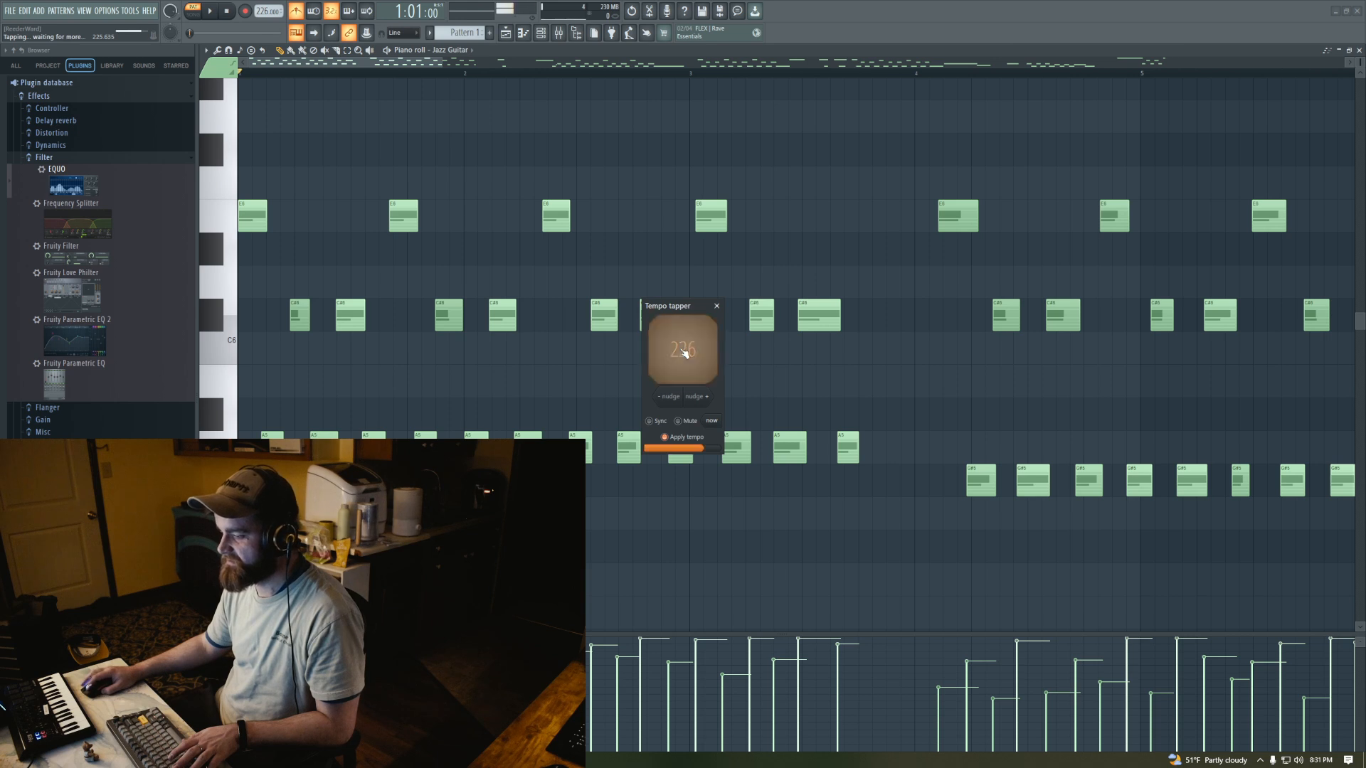
left_click(683, 354)
left_click(684, 353)
left_click(684, 353)
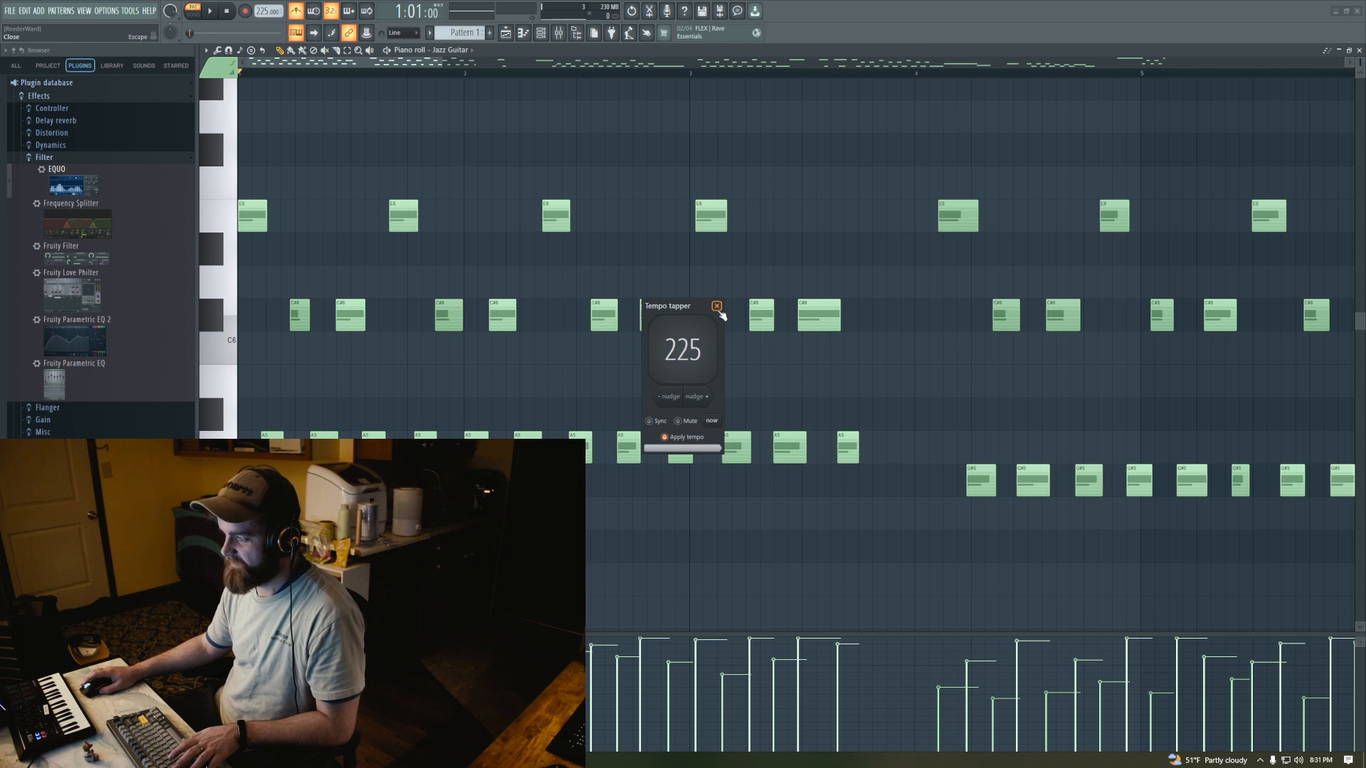
Tap the melody's slower pulse in the tempo tapper to set the project to 105 BPM, and play the opening at that tempo
left_click(683, 353)
left_click(683, 353)
left_click(684, 352)
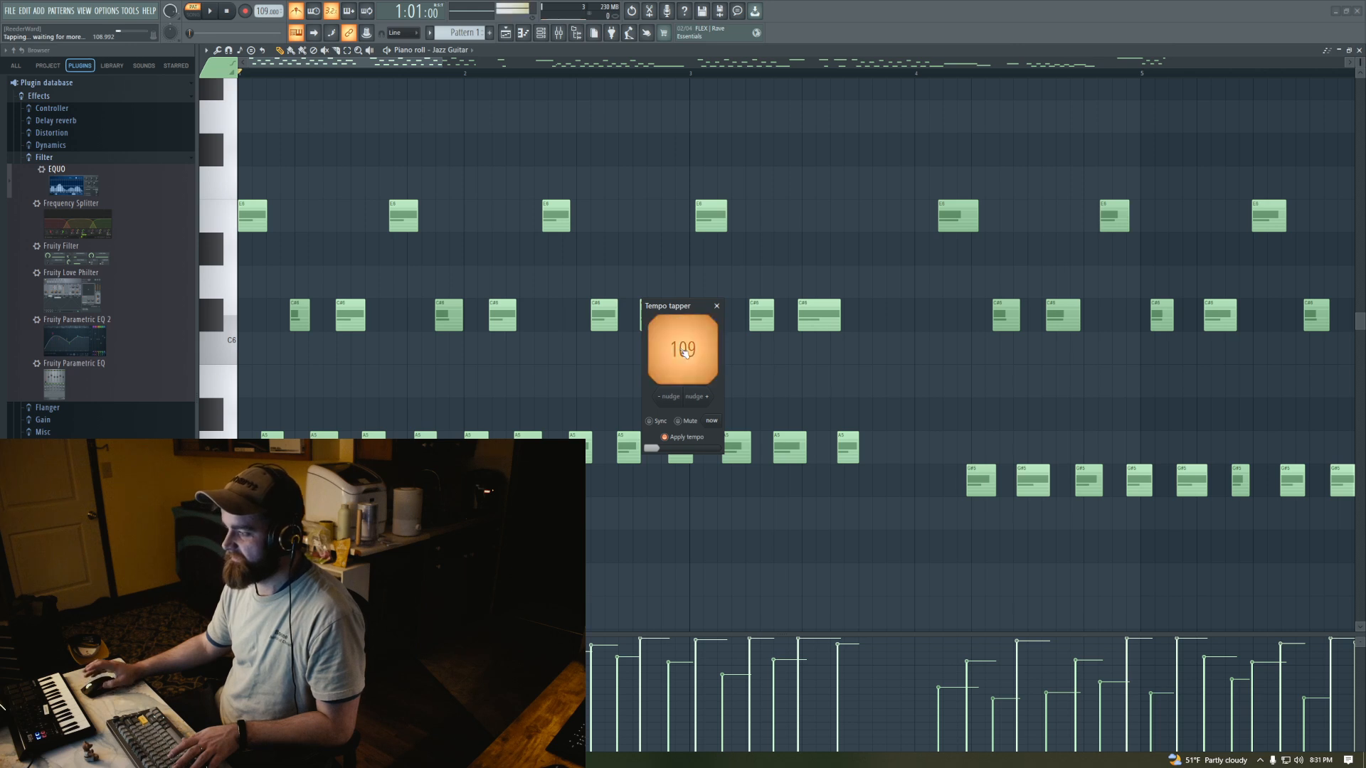
left_click(684, 353)
left_click(683, 353)
left_click(684, 353)
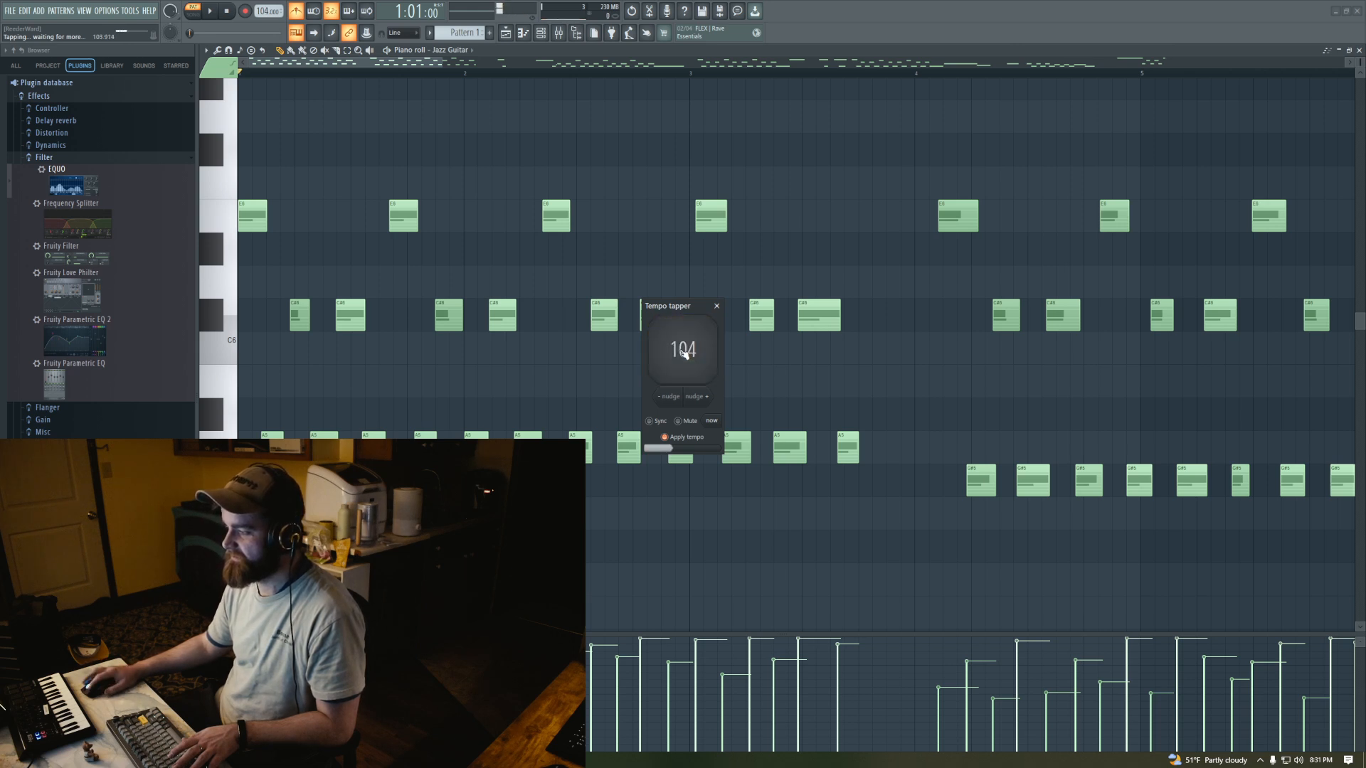
left_click(684, 352)
left_click(683, 352)
left_click(683, 352)
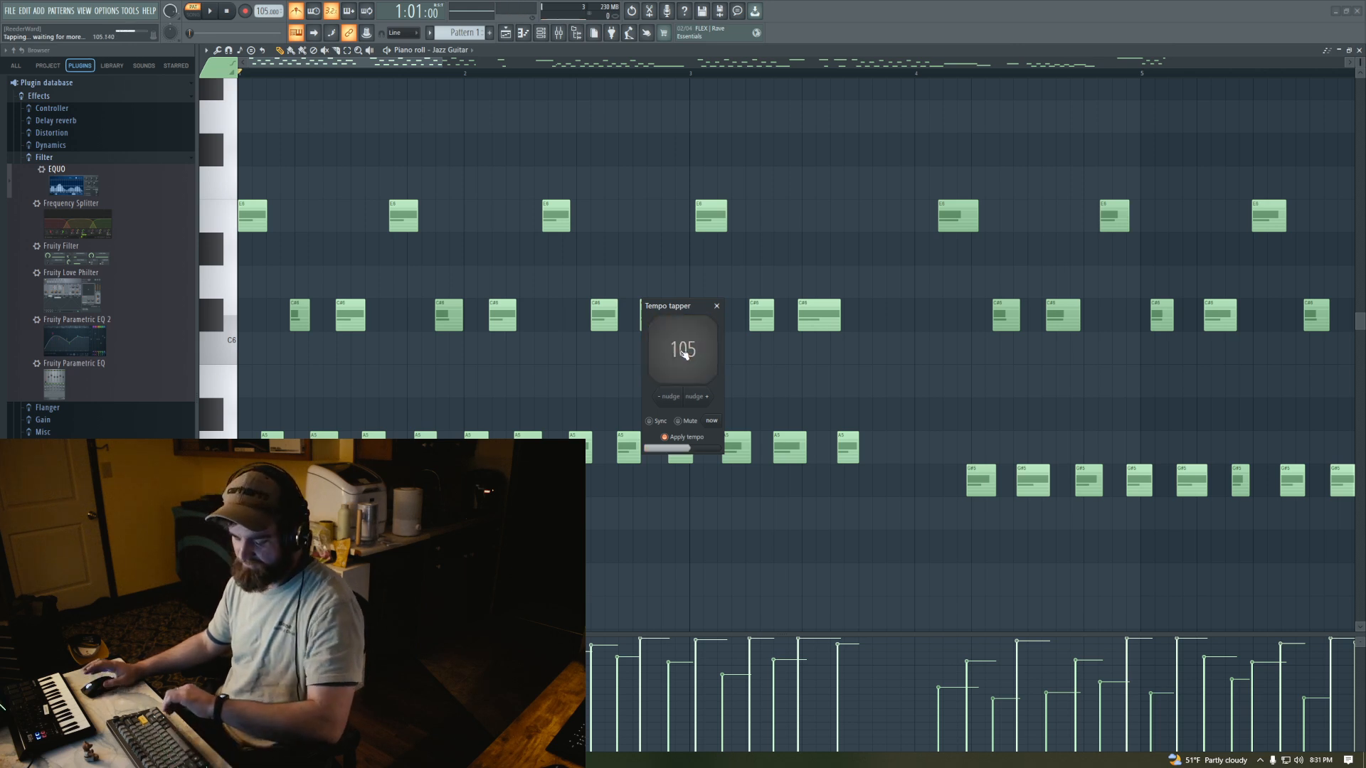
left_click(683, 353)
left_click(684, 353)
left_click(684, 352)
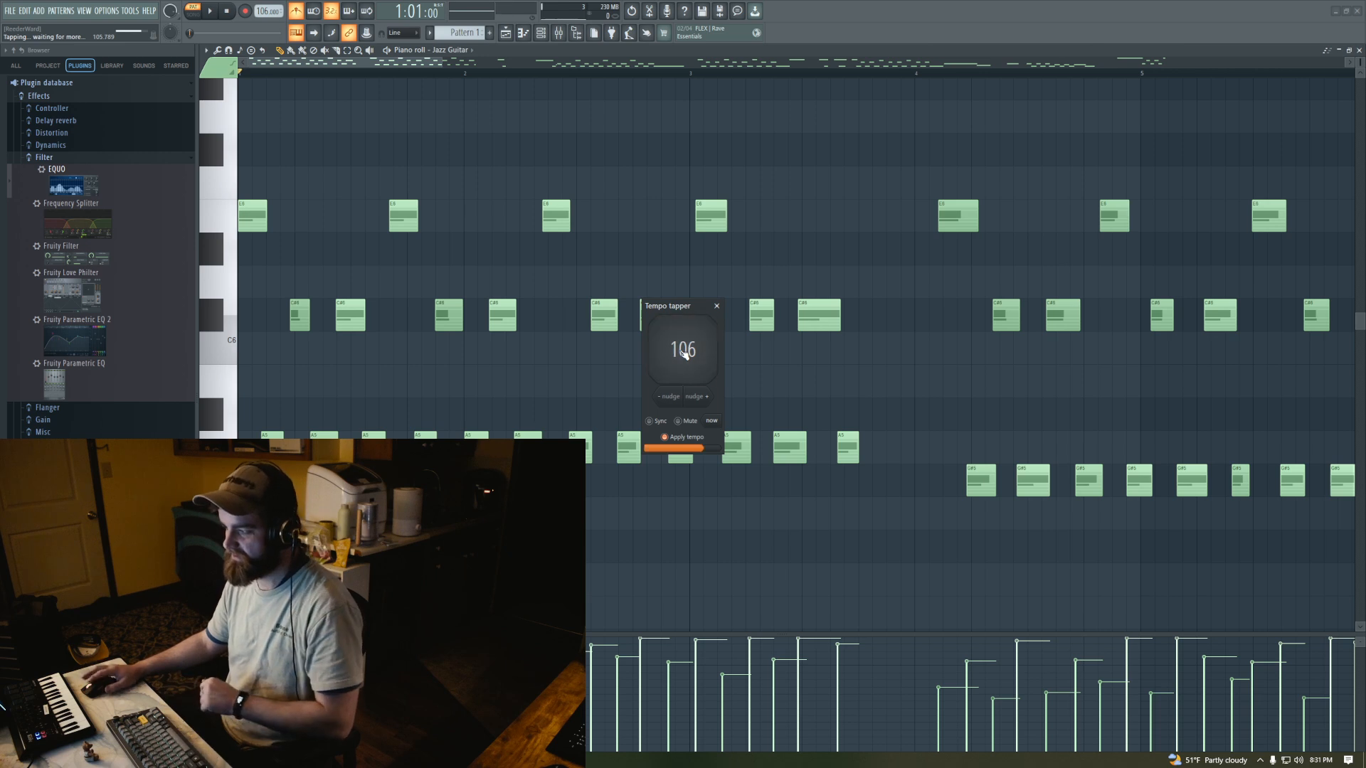
left_click(683, 353)
left_click(716, 306)
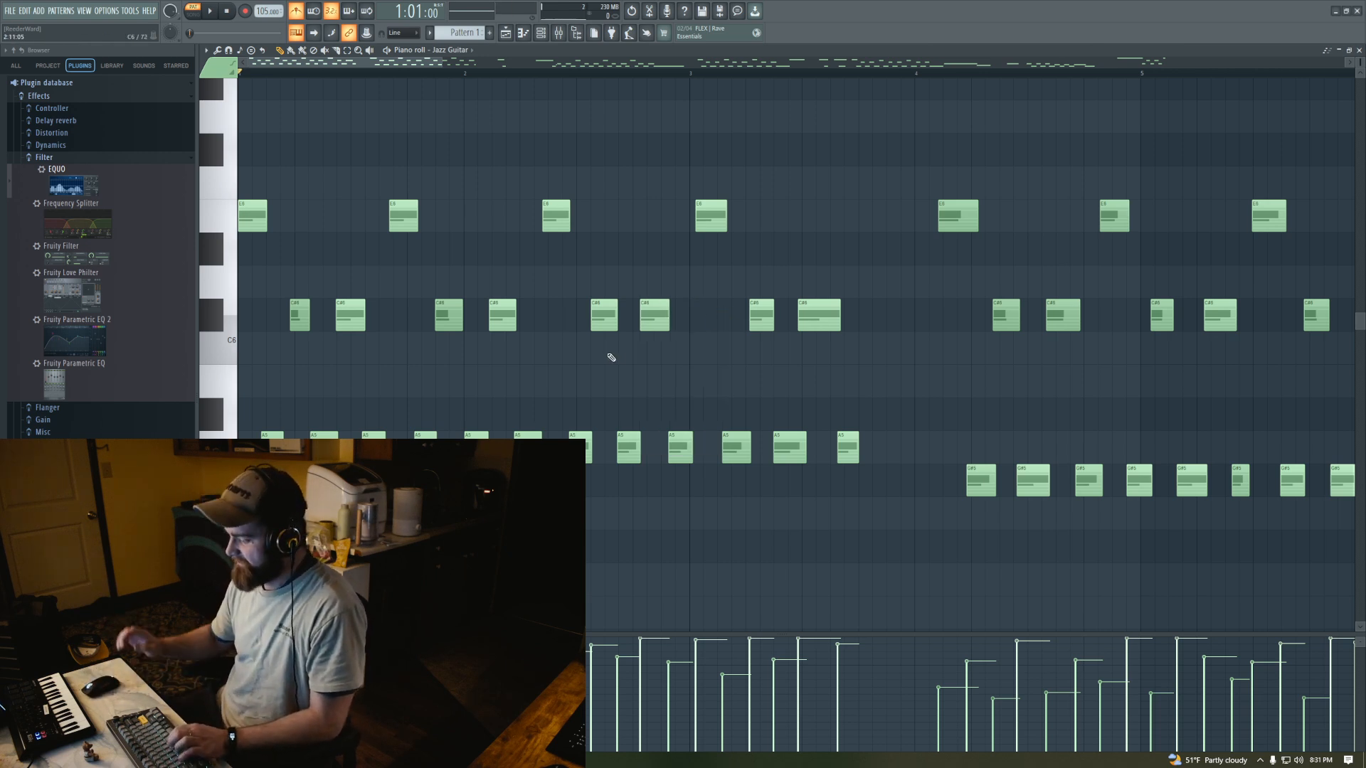
left_click(211, 11)
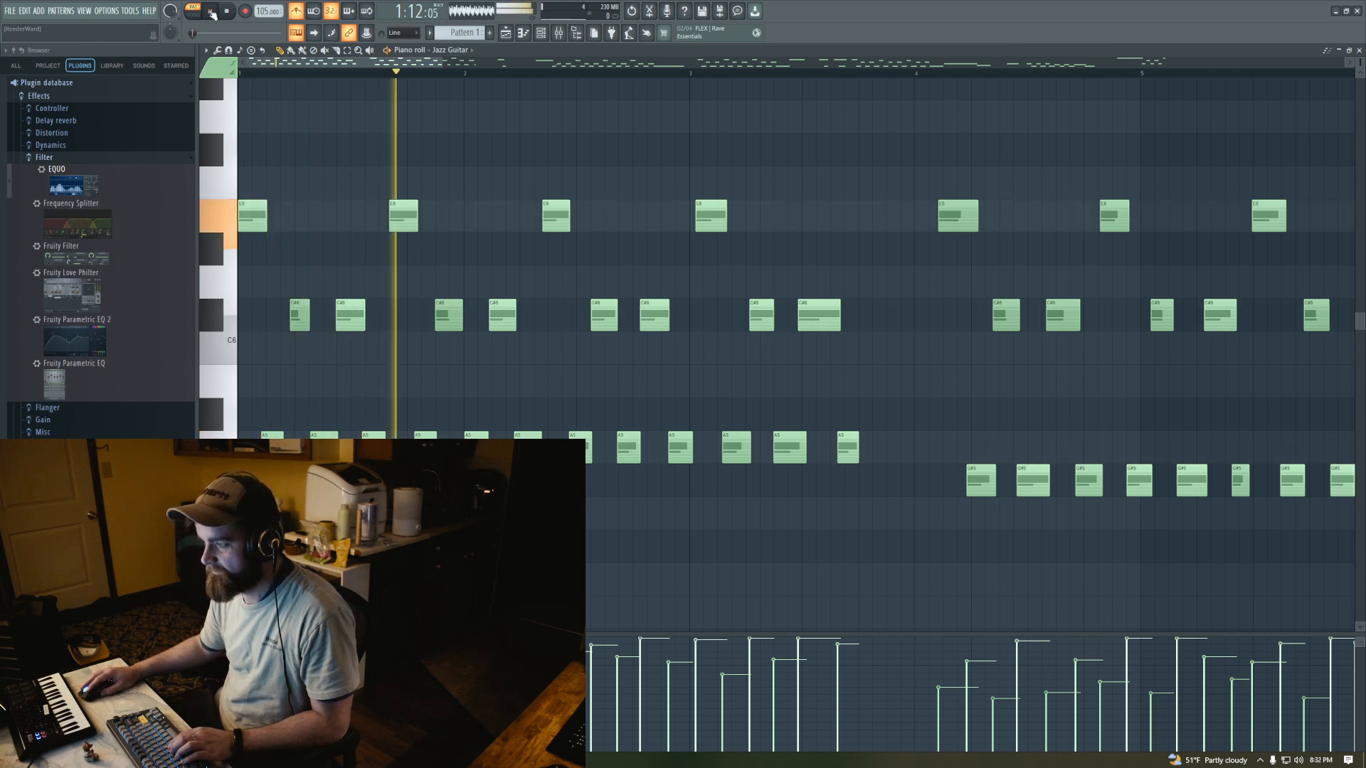
left_click(211, 11)
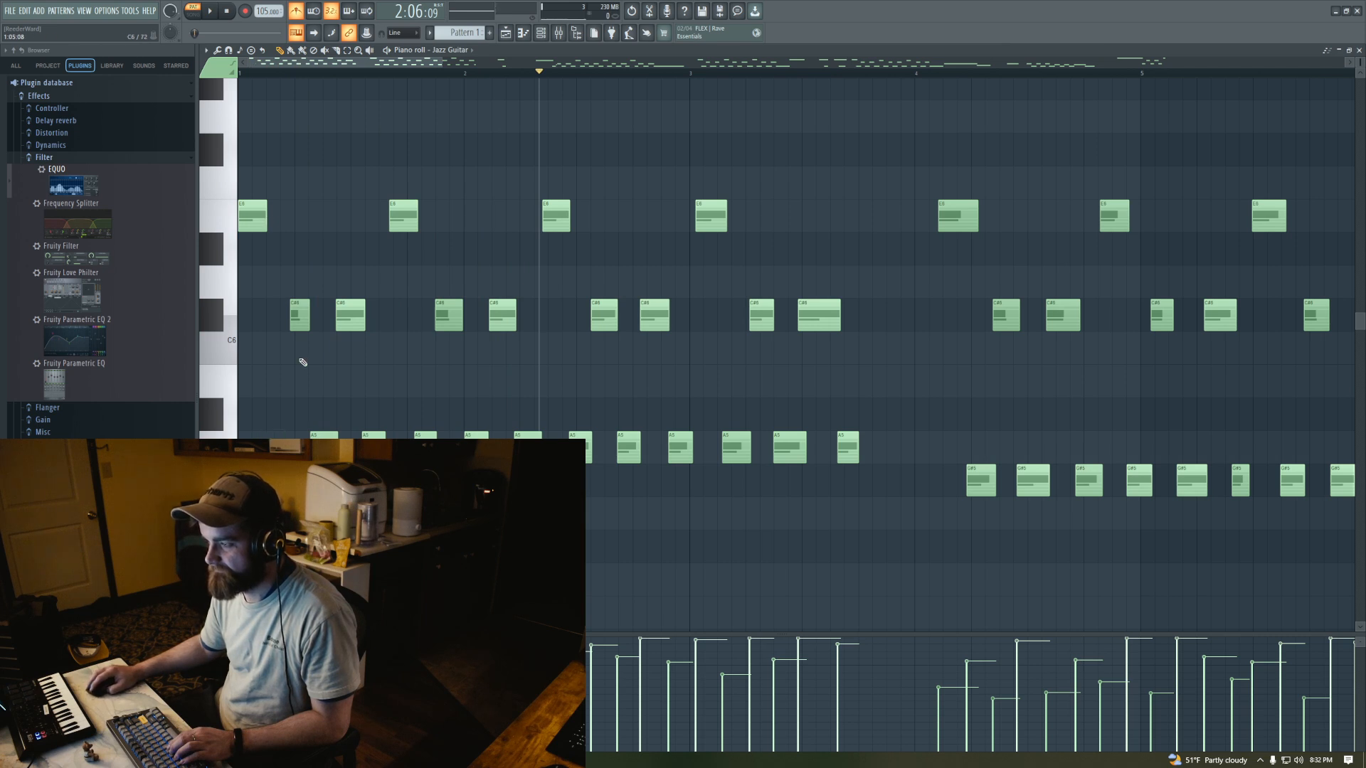
Replace the first recorded C#6 and A5 notes with A5, C#6 and A5 on steps 3, 5 and 7 of bar 1
right_click(300, 311)
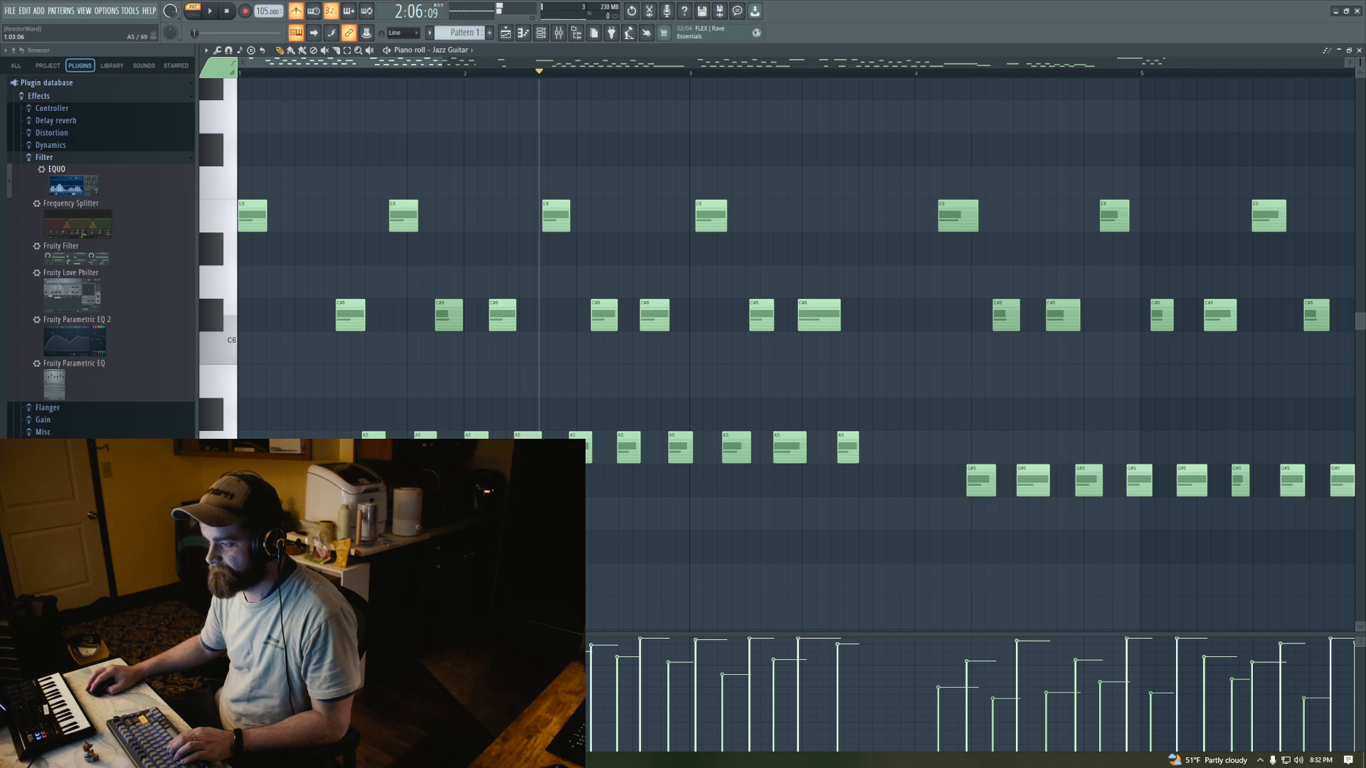
left_click(277, 448)
left_click(296, 318)
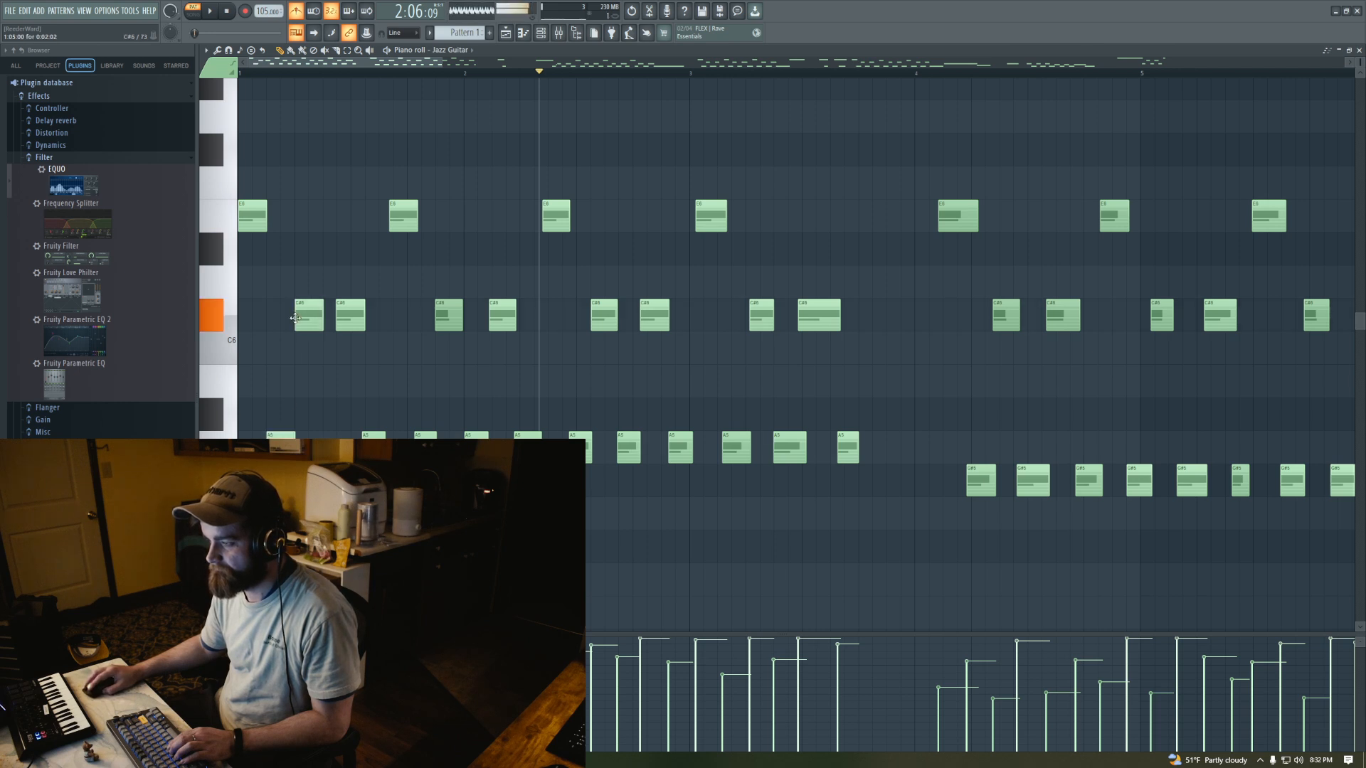
right_click(342, 318)
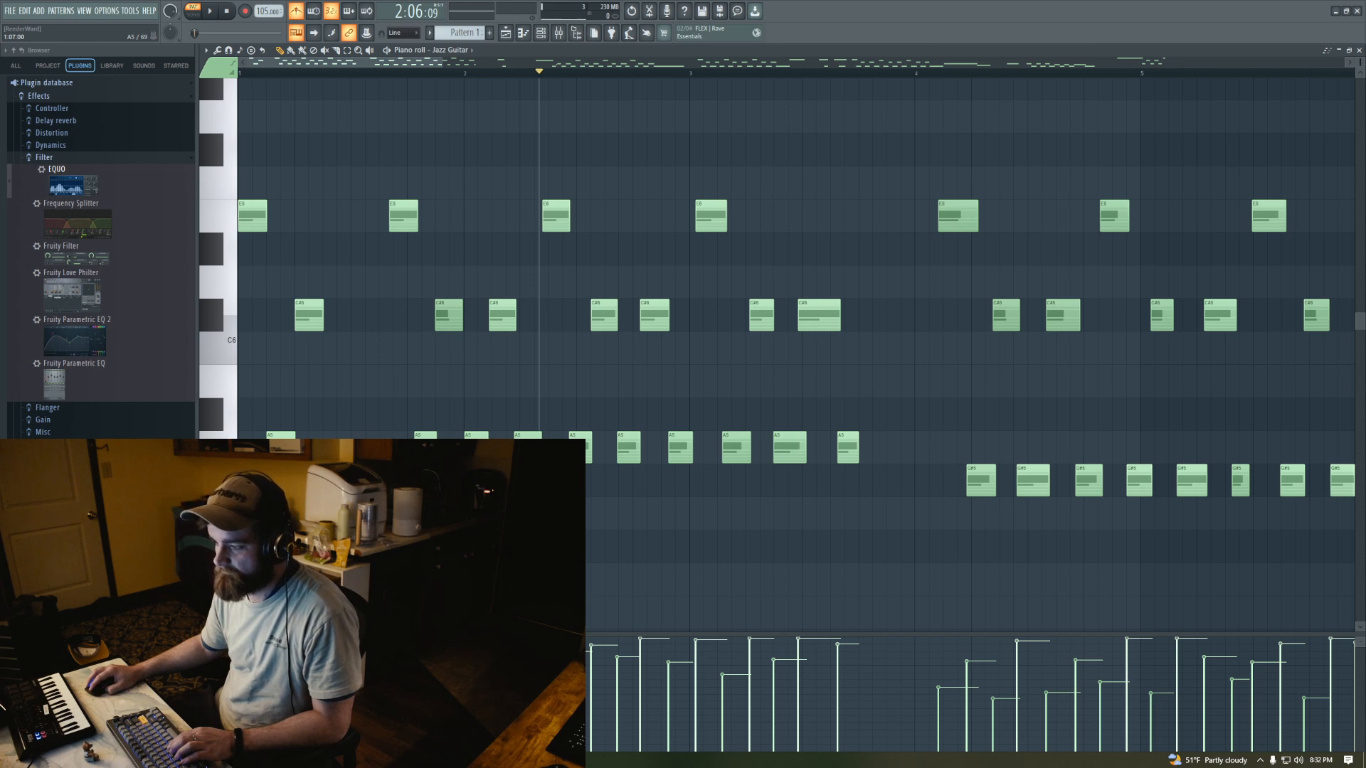
left_click(336, 447)
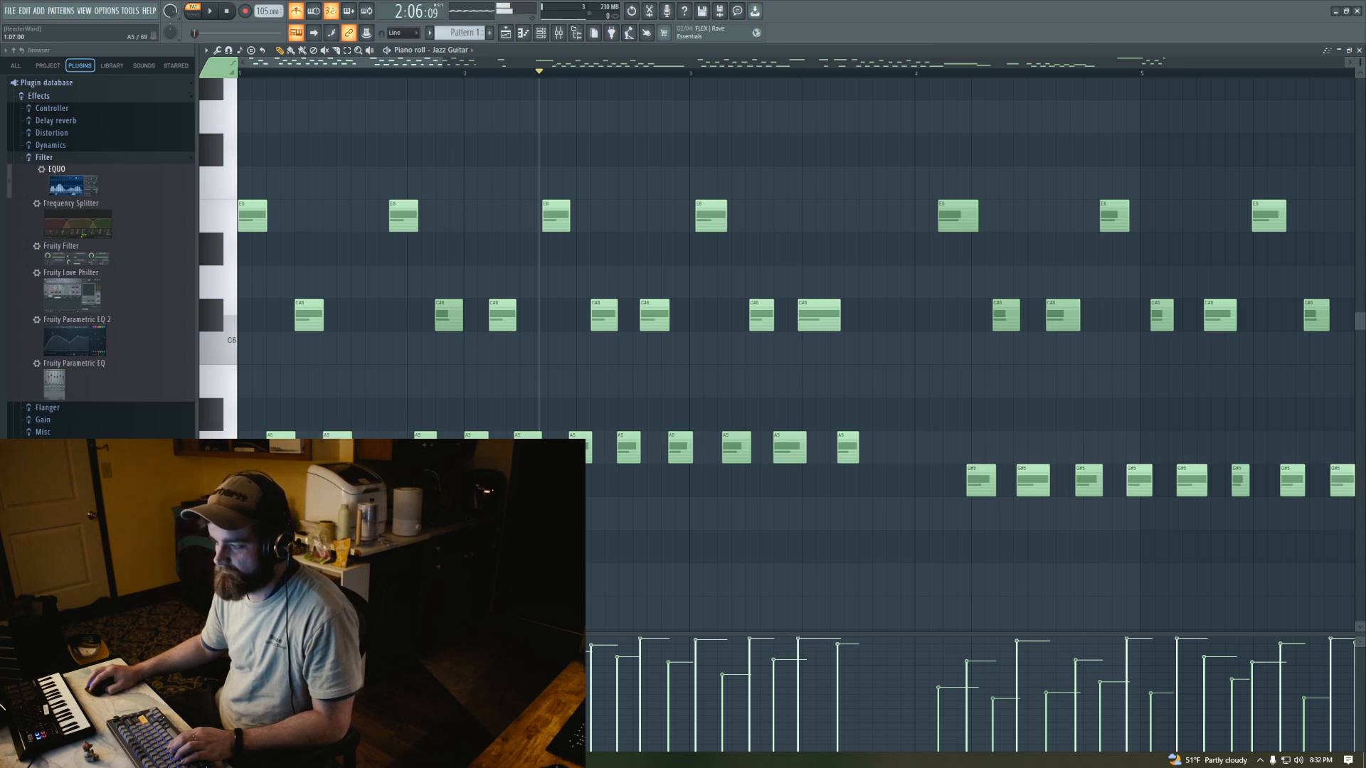
Re-enter the following notes on the grid: E6, A5, C#6 and A5 on steps 9, 11, 13 and 15, with E6 and A5 opening bar 2
left_click(353, 218)
right_click(406, 222)
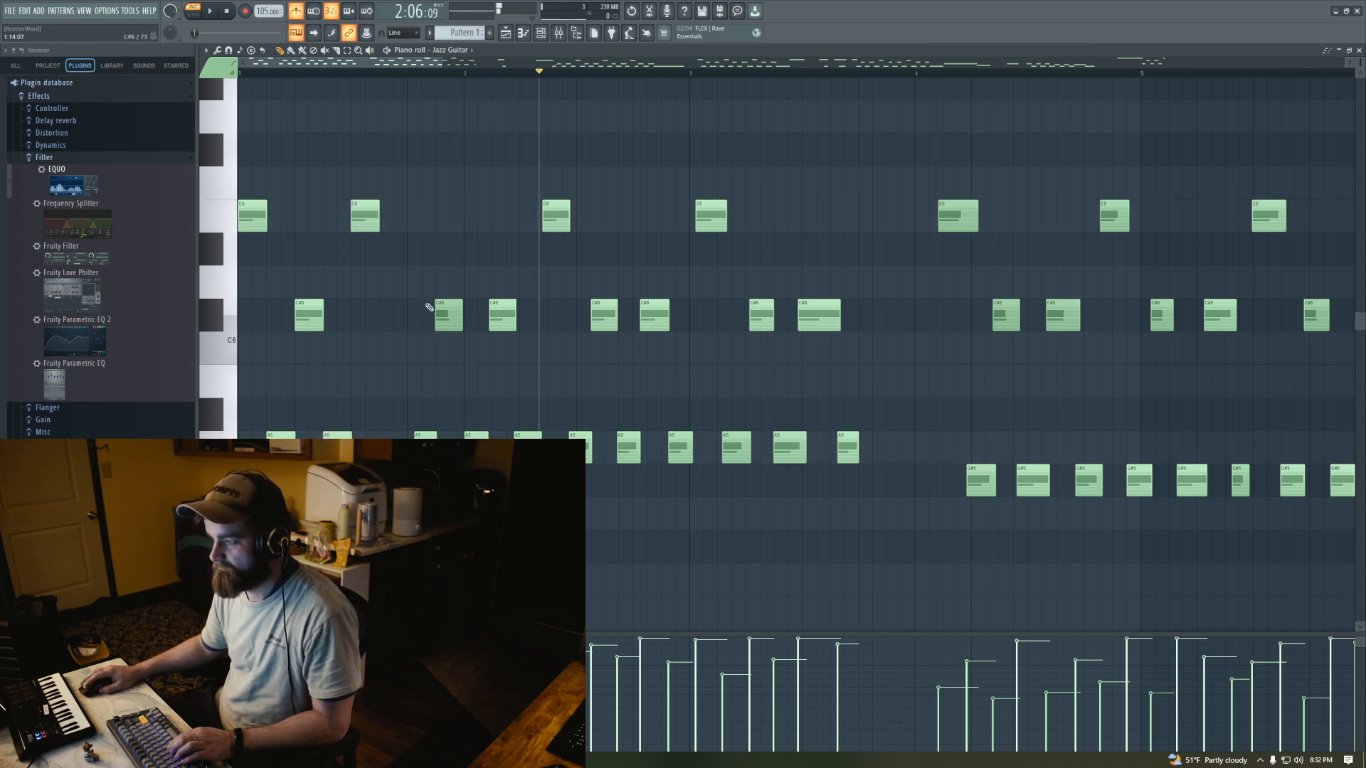
left_click(391, 447)
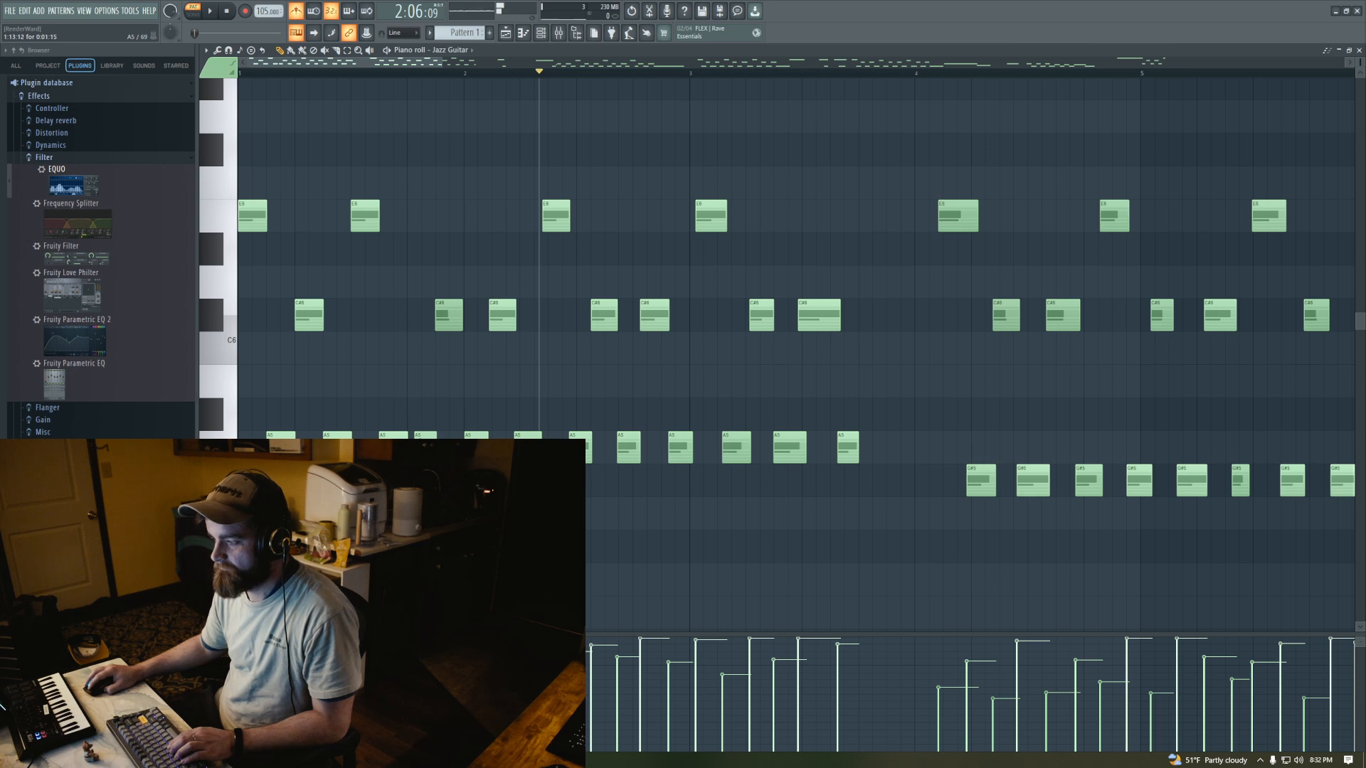
left_click(418, 324)
right_click(452, 326)
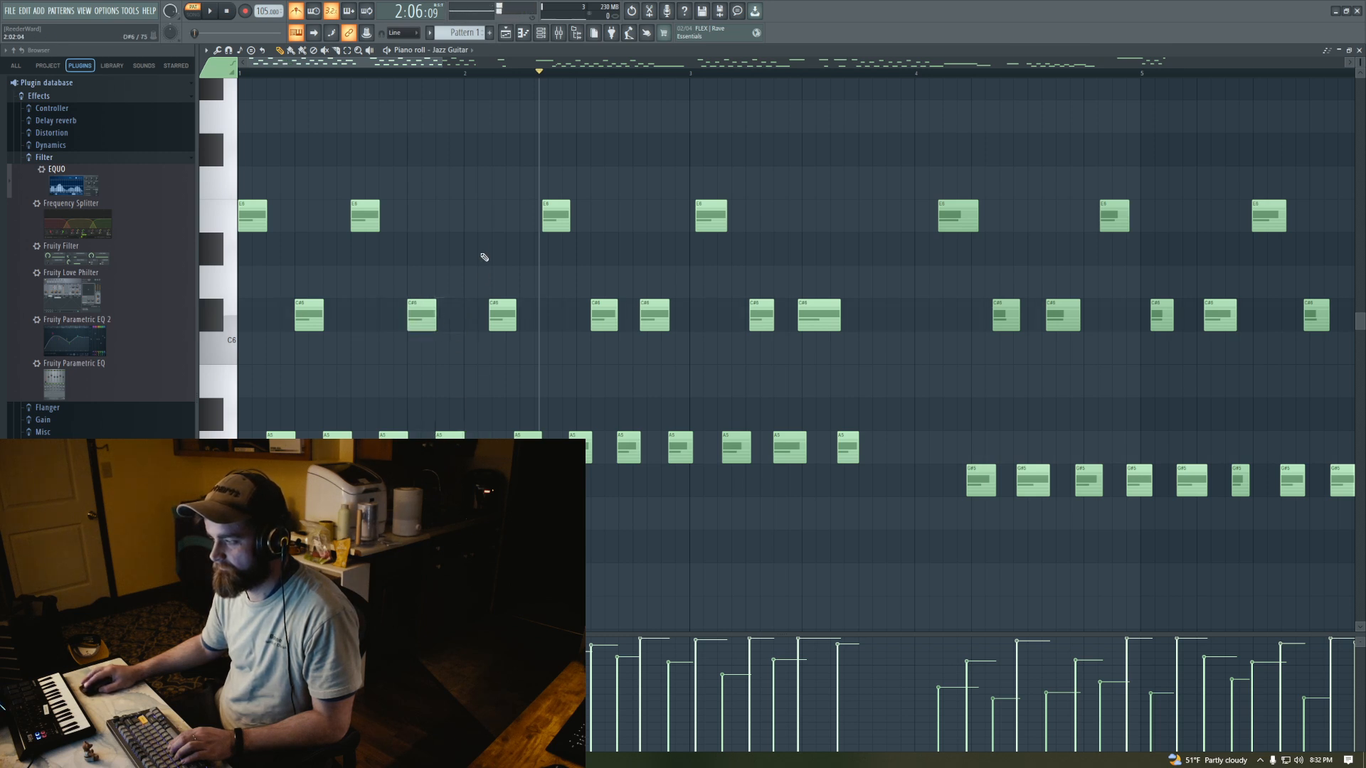
left_click(470, 219)
right_click(505, 322)
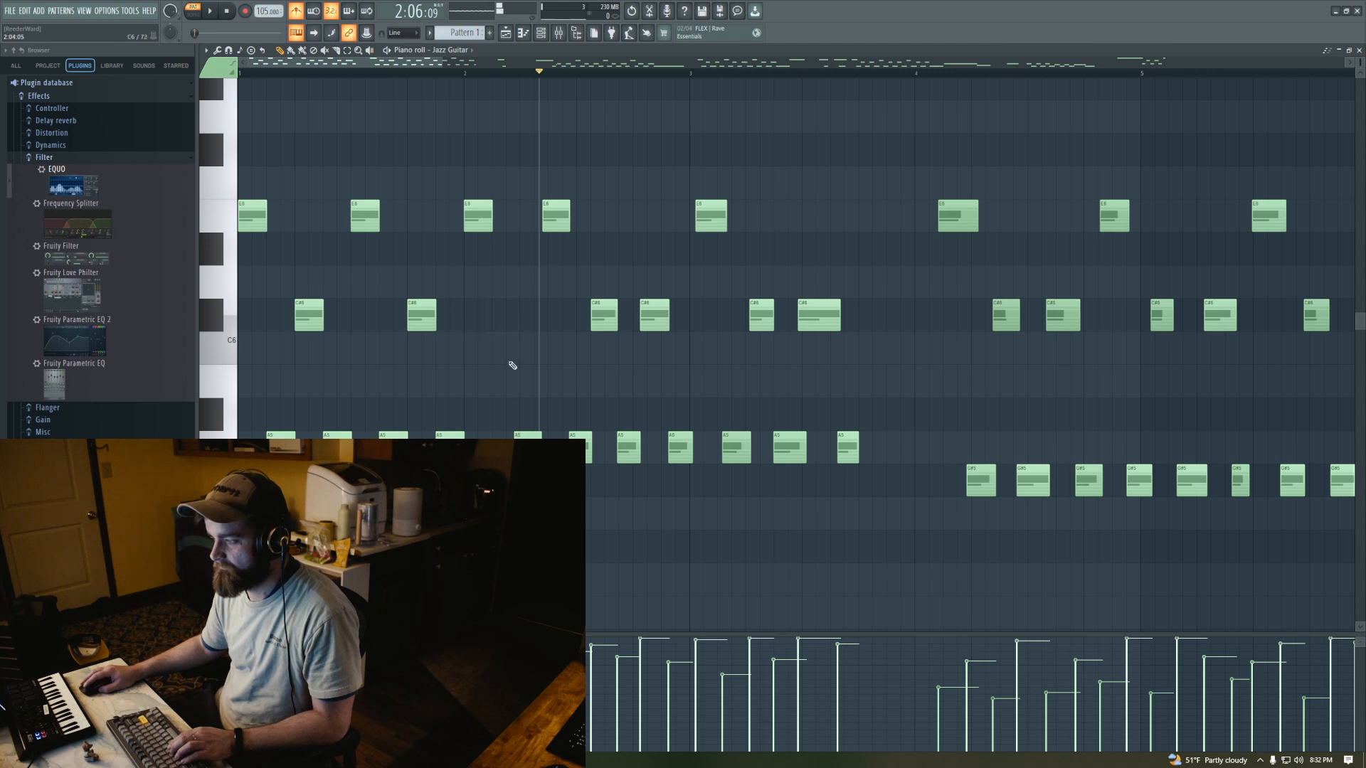
left_click(499, 449)
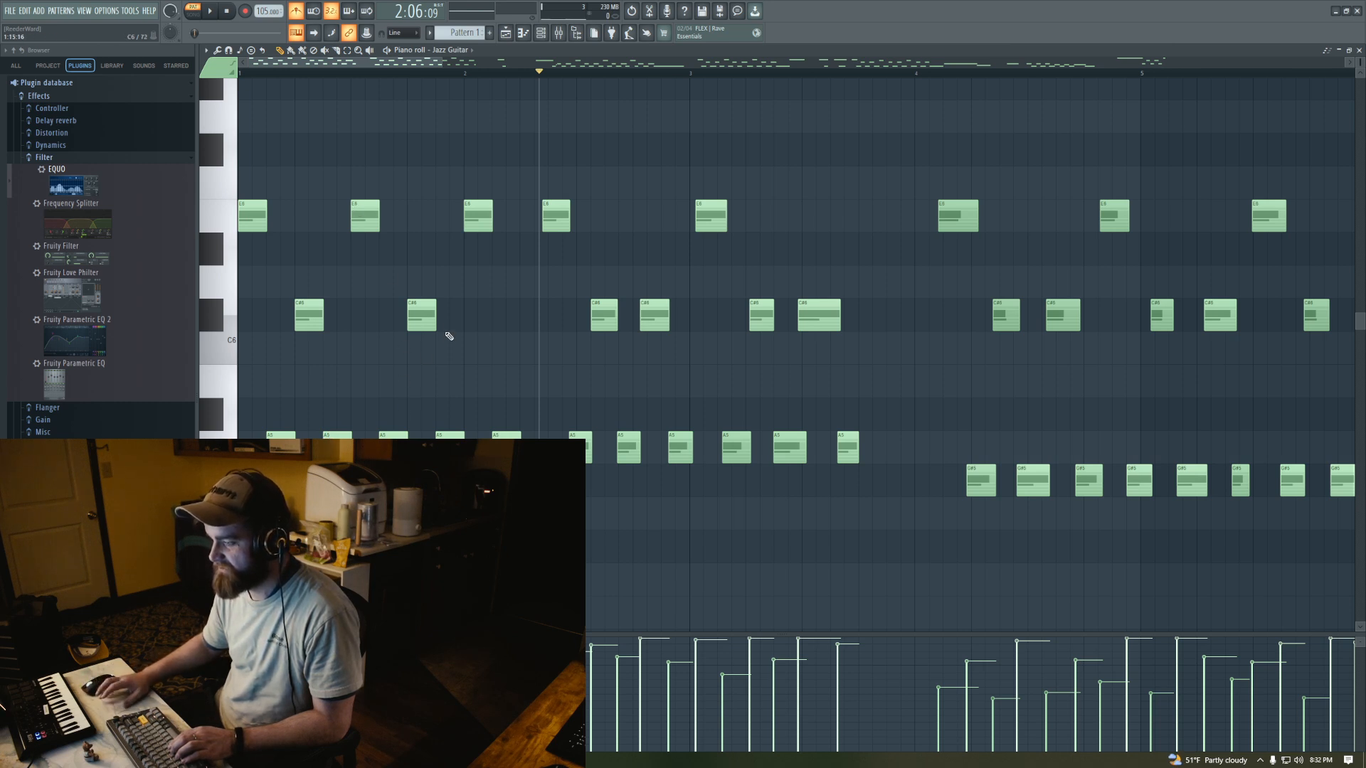
In bar 1, replace the step 9 E6 with C#6 and the step 13 C#6 with E6, and play the phrase
right_click(365, 216)
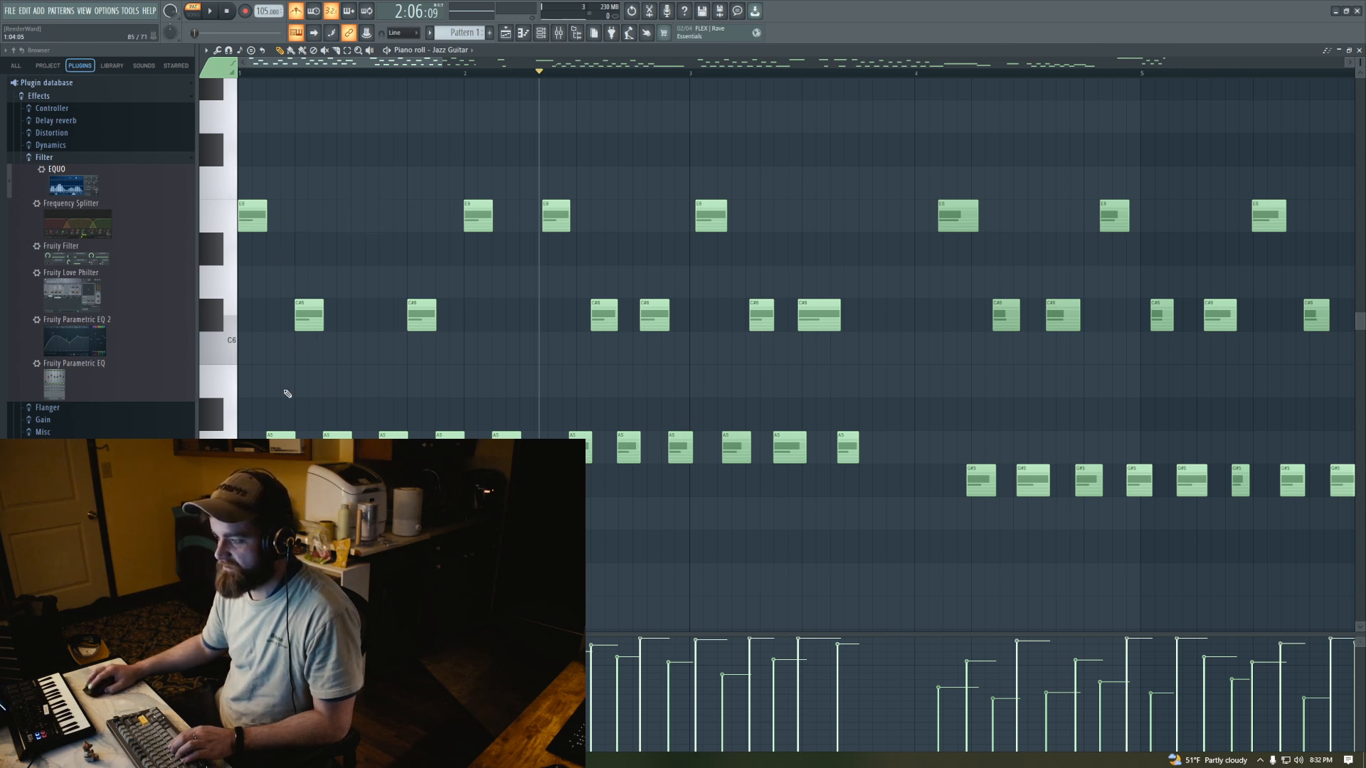
left_click(359, 317)
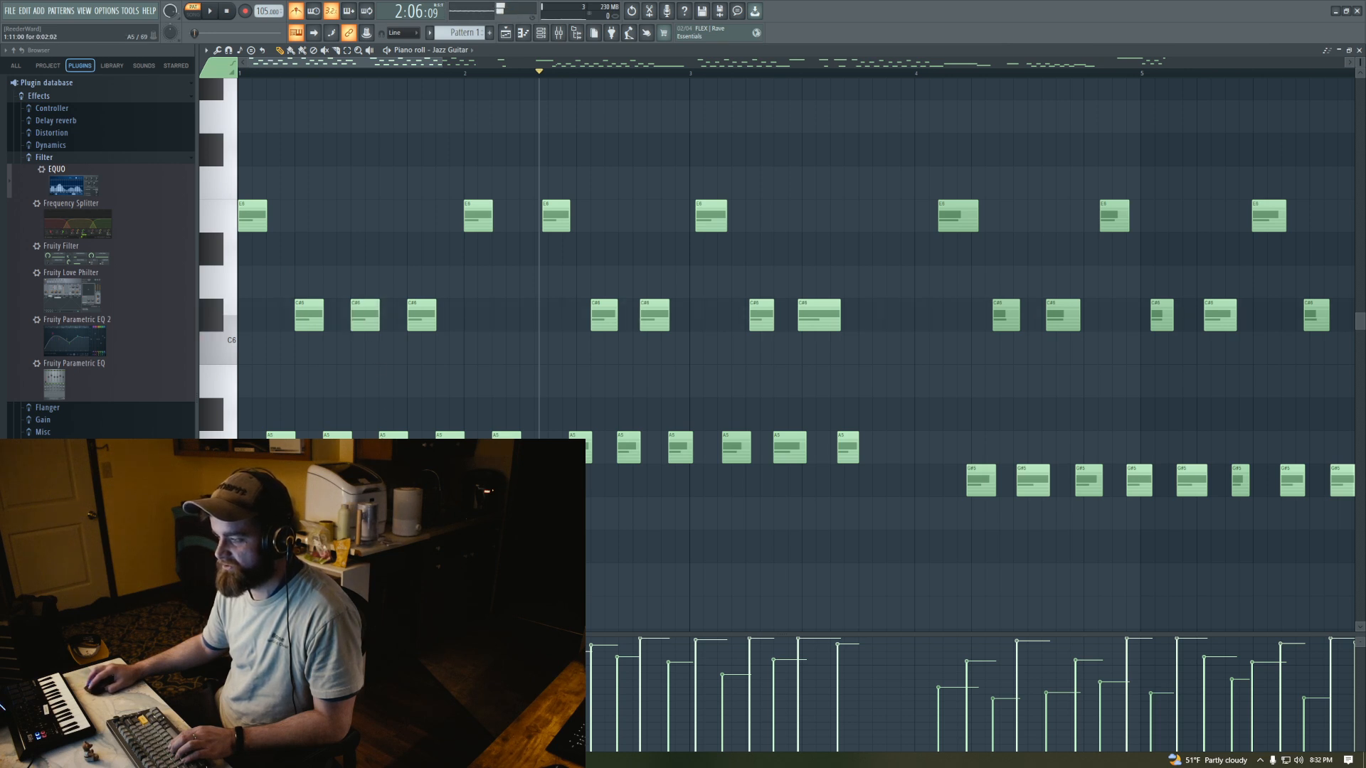
left_click(416, 222)
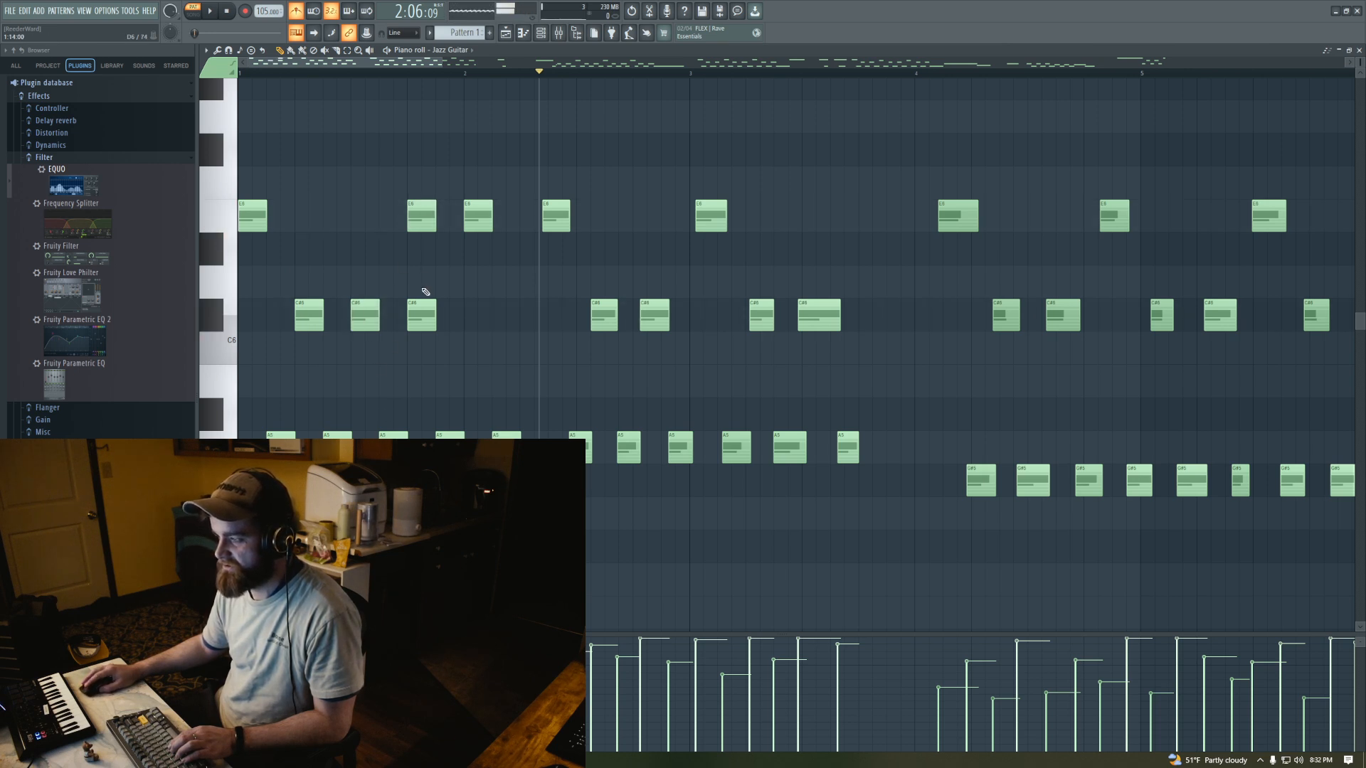
right_click(426, 315)
key("space")
key("space")
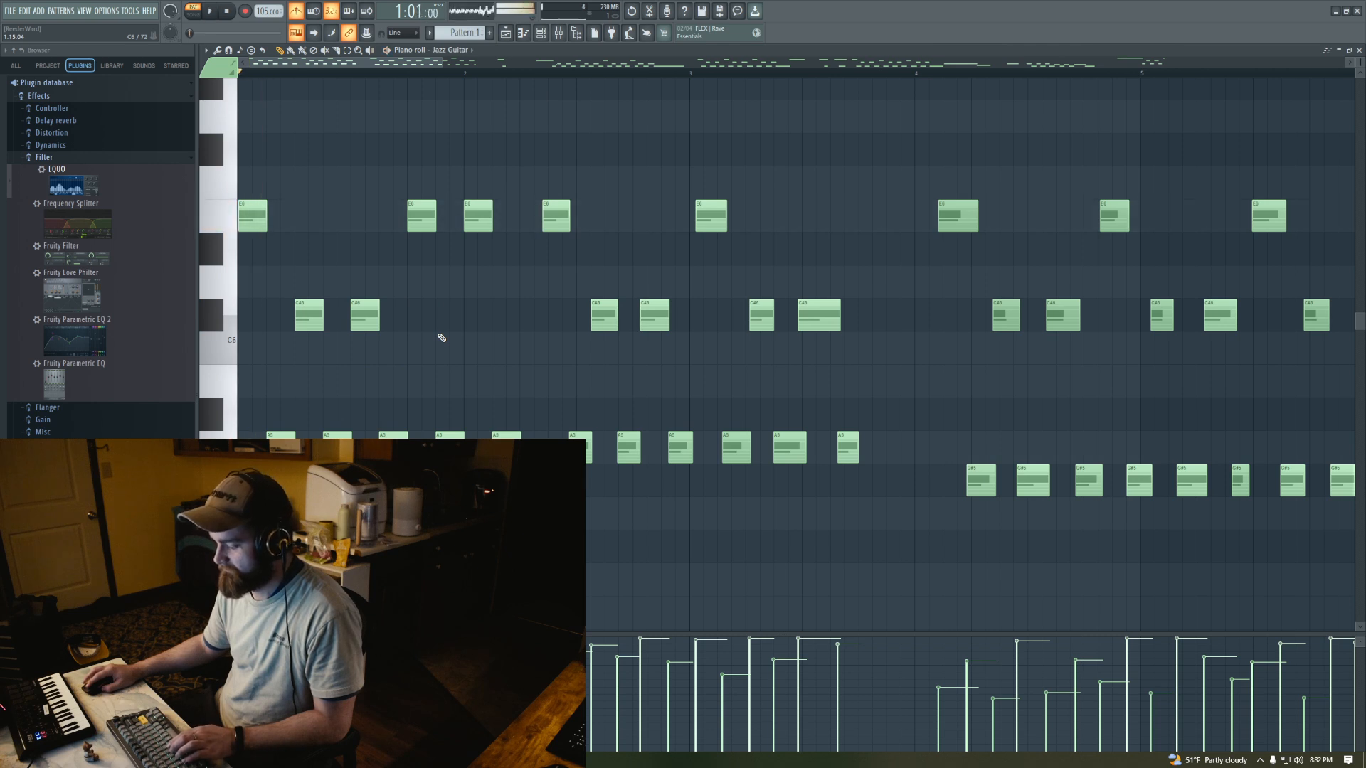
key("space")
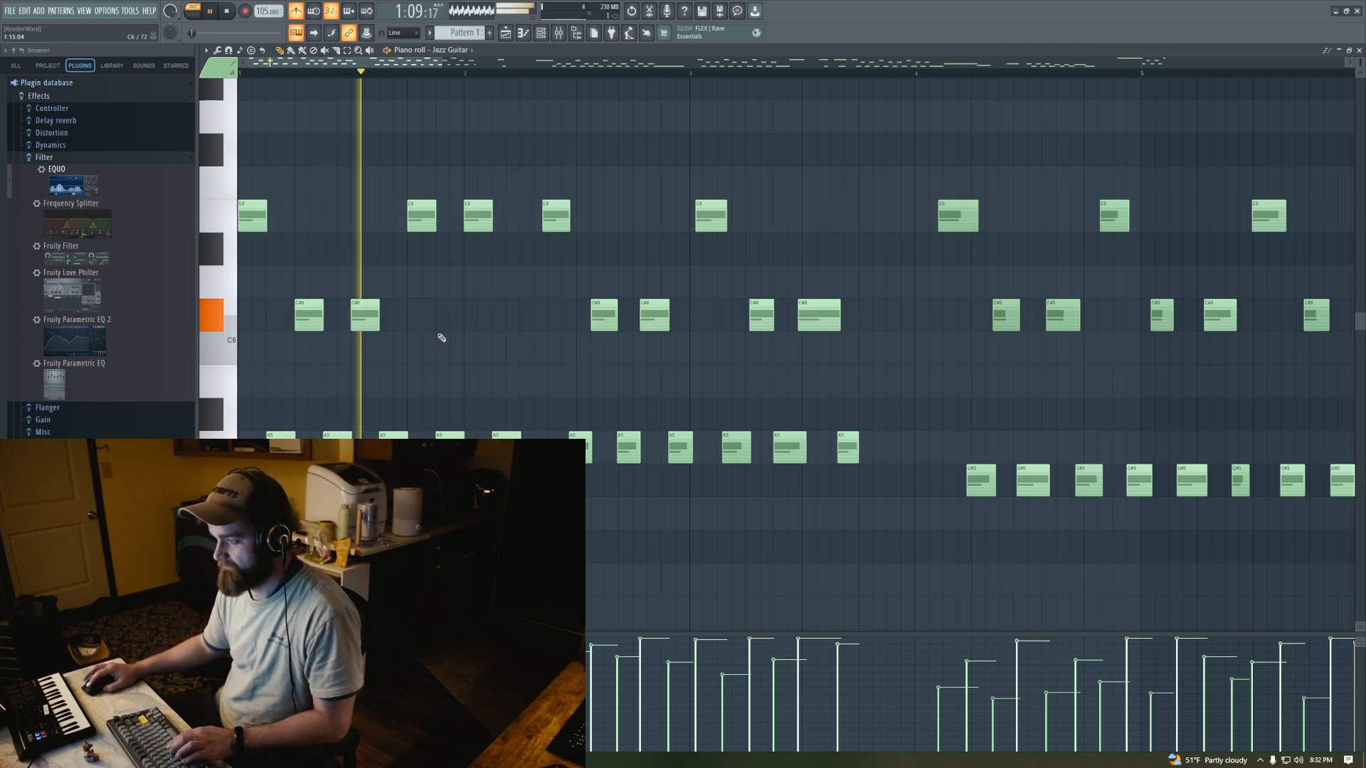
key("space")
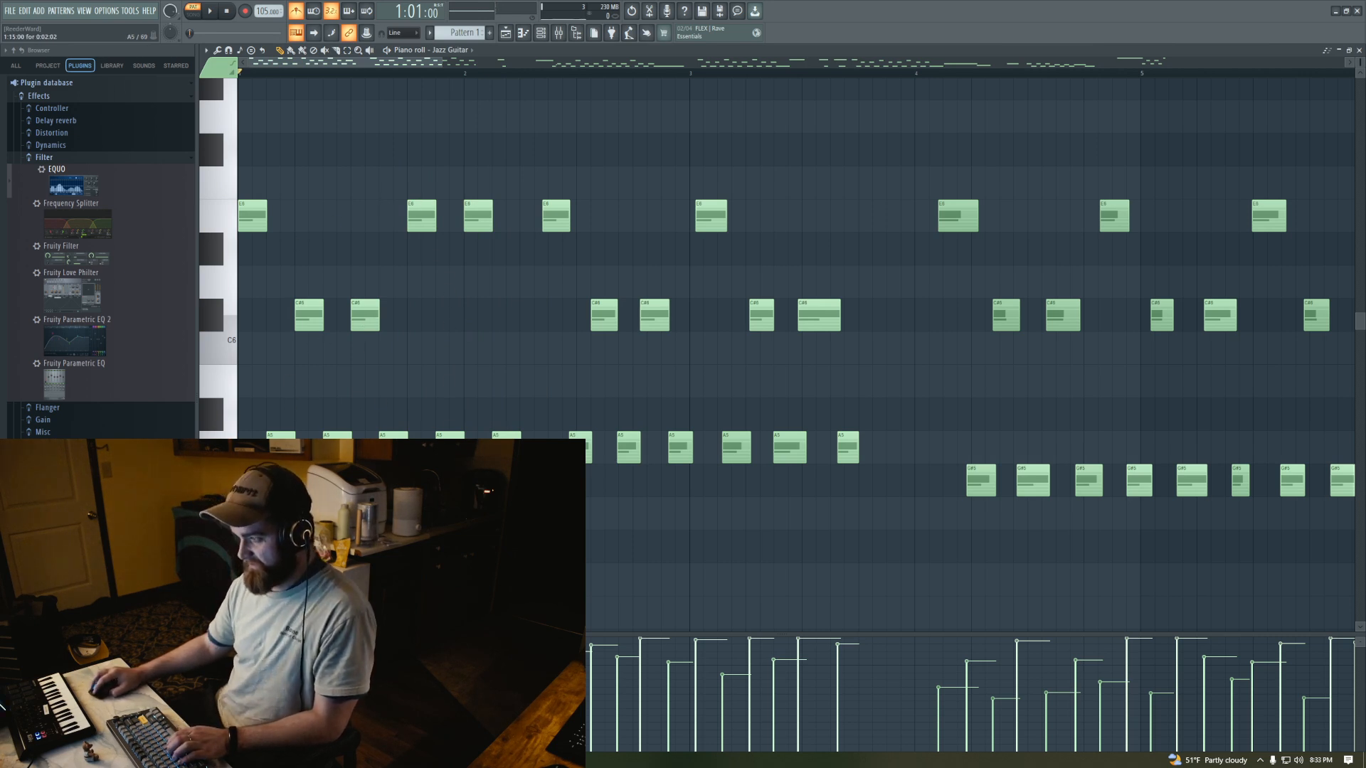
In bar 2, replace the opening E6 with C#6, and place C#6 on step 5 and A5 on step 8
right_click(479, 231)
left_click(464, 325)
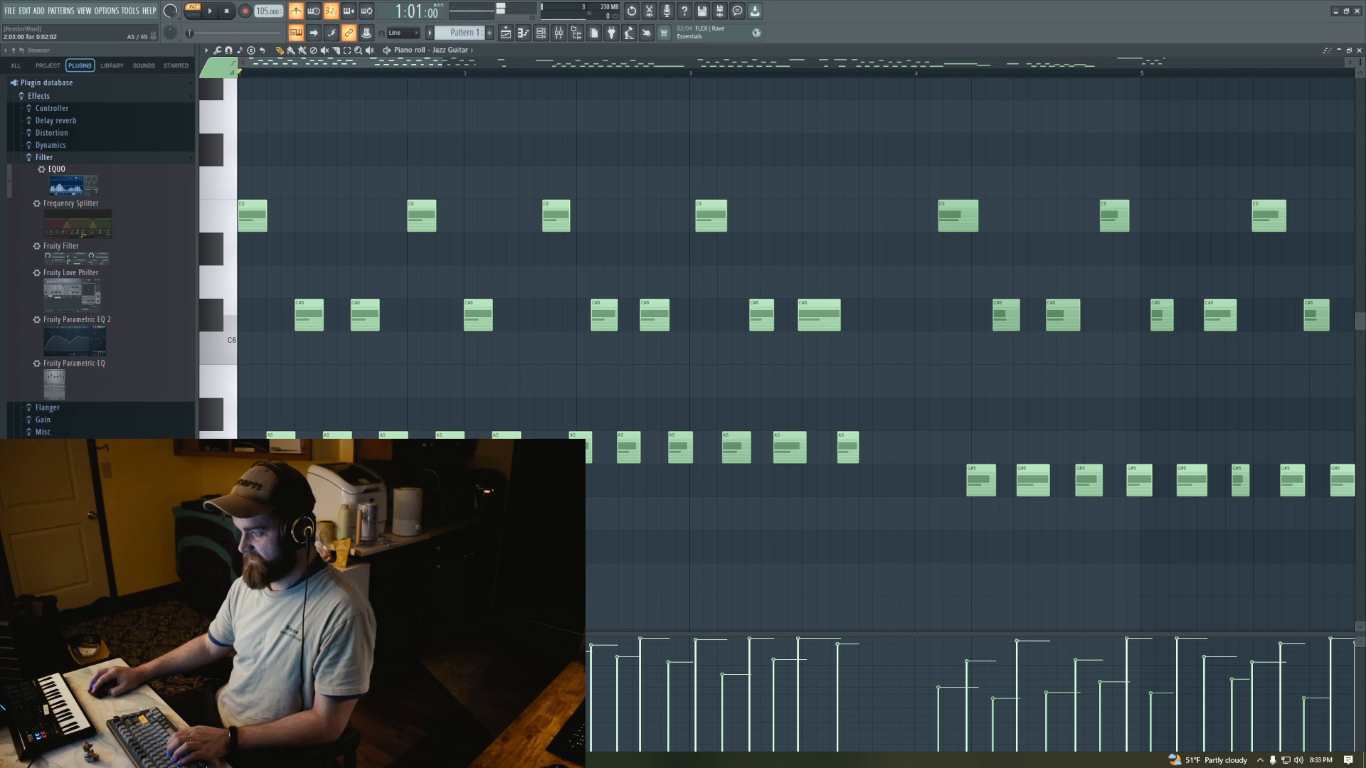
left_click(526, 326)
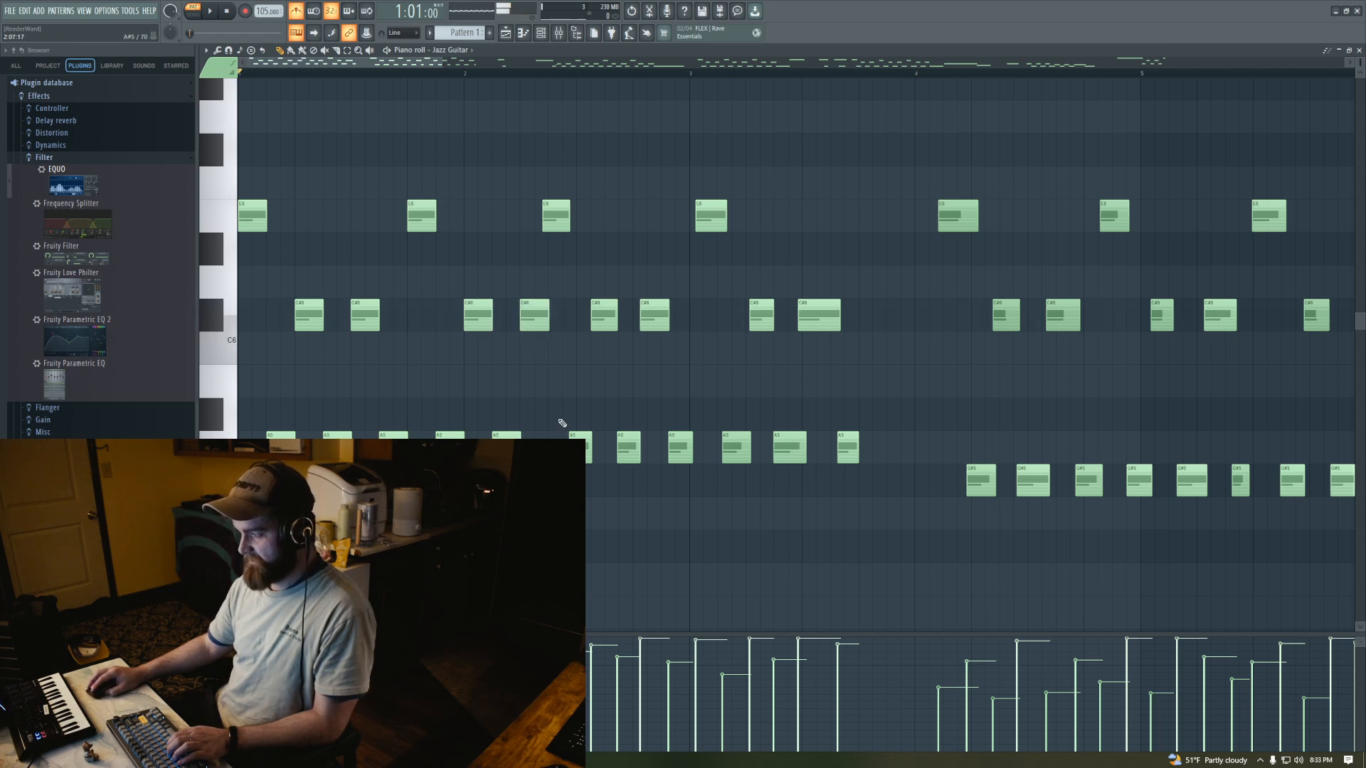
left_click(577, 447)
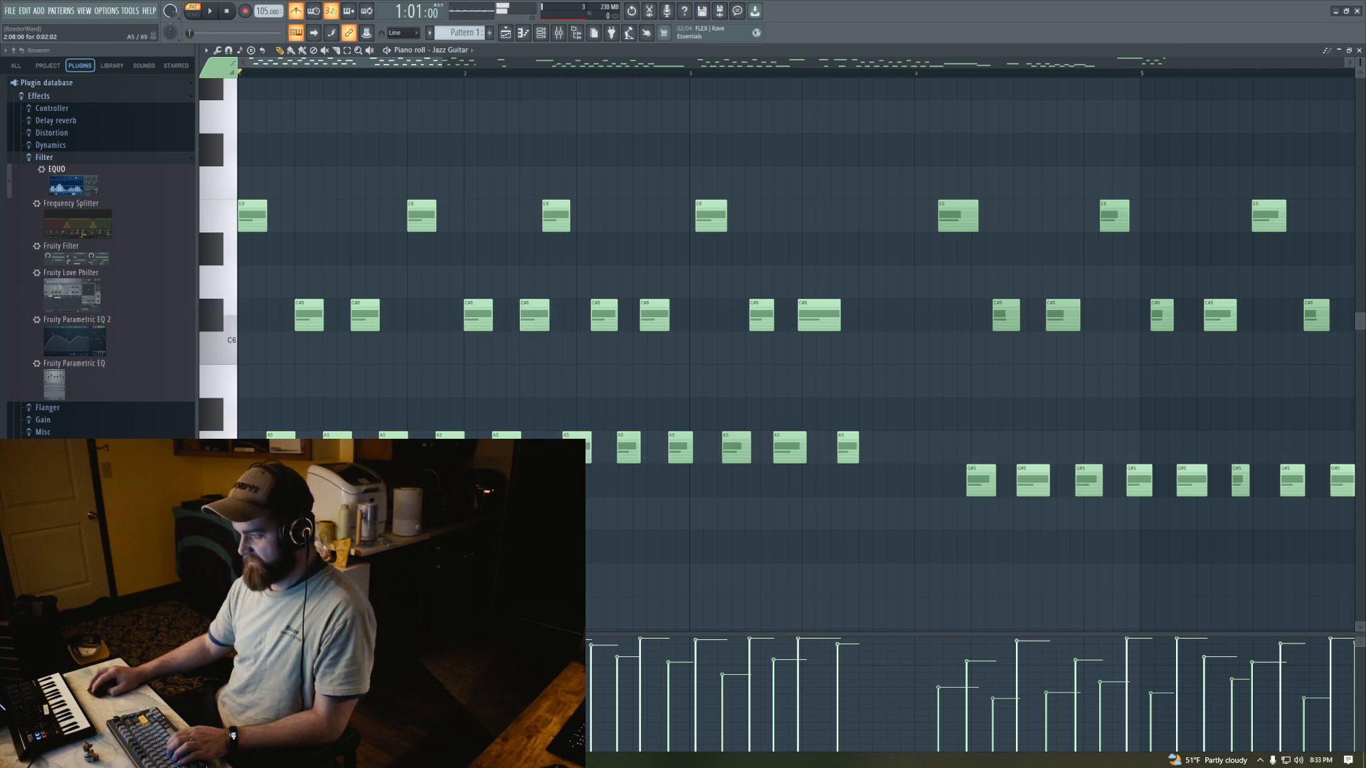
Delete the remaining originally recorded E6, C#6 and A5 notes across bars 2 and 3
right_click(557, 216)
right_click(603, 315)
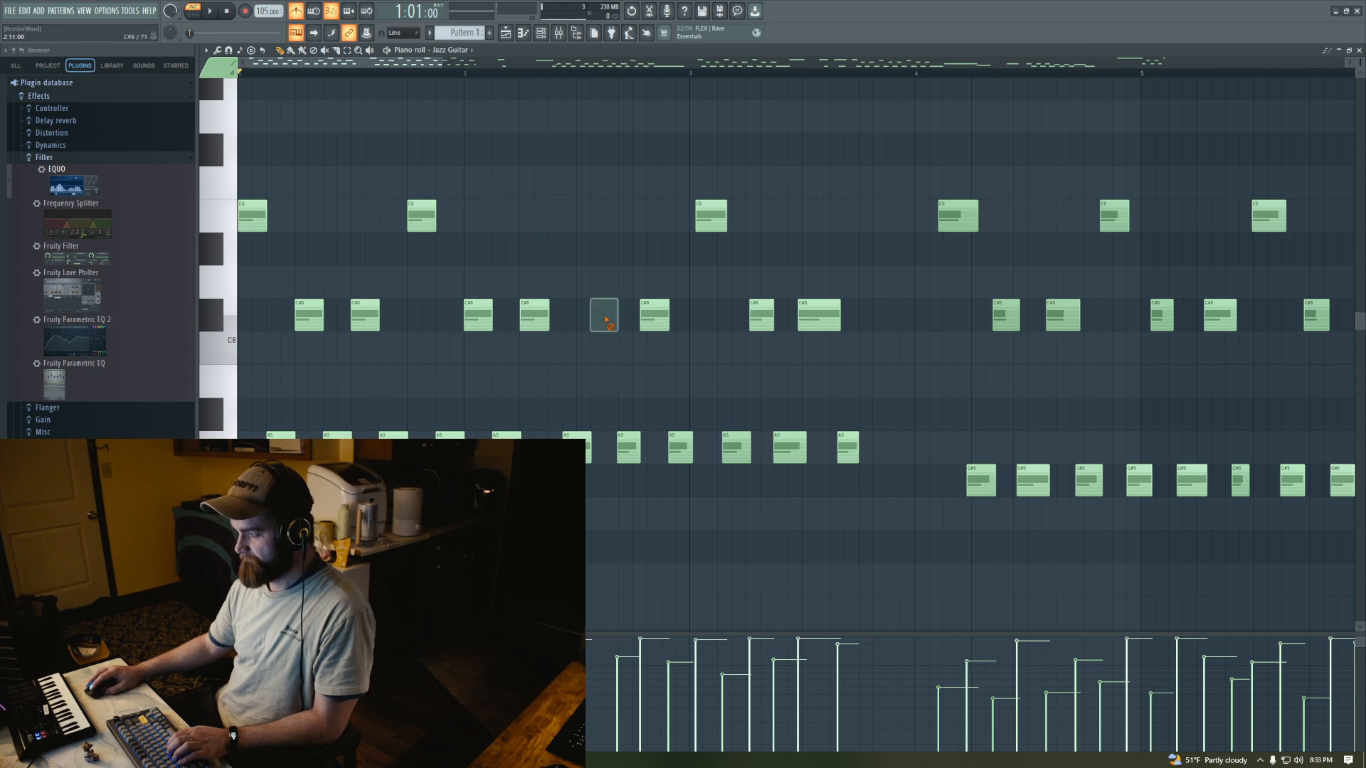
right_click(630, 441)
right_click(655, 315)
right_click(684, 448)
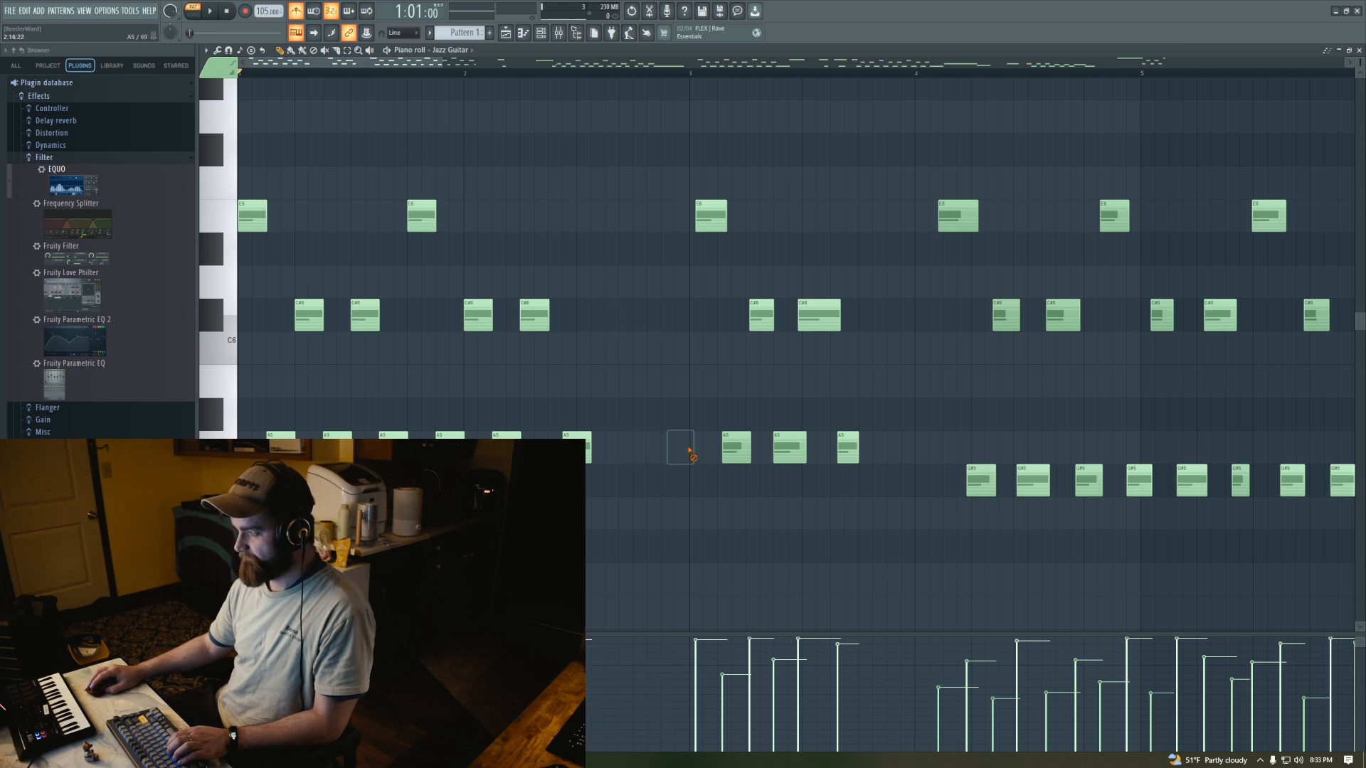
right_click(704, 226)
right_click(736, 446)
right_click(761, 315)
right_click(788, 447)
right_click(819, 315)
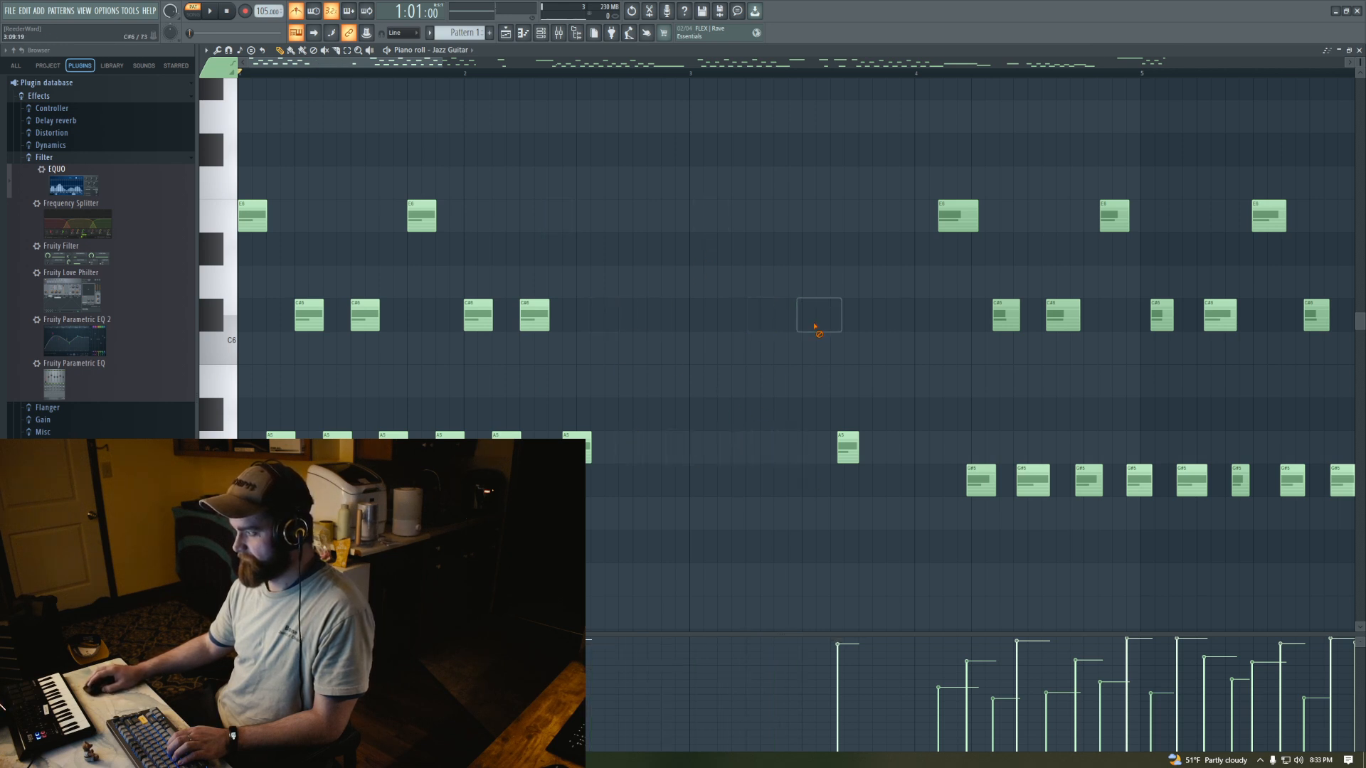
right_click(848, 446)
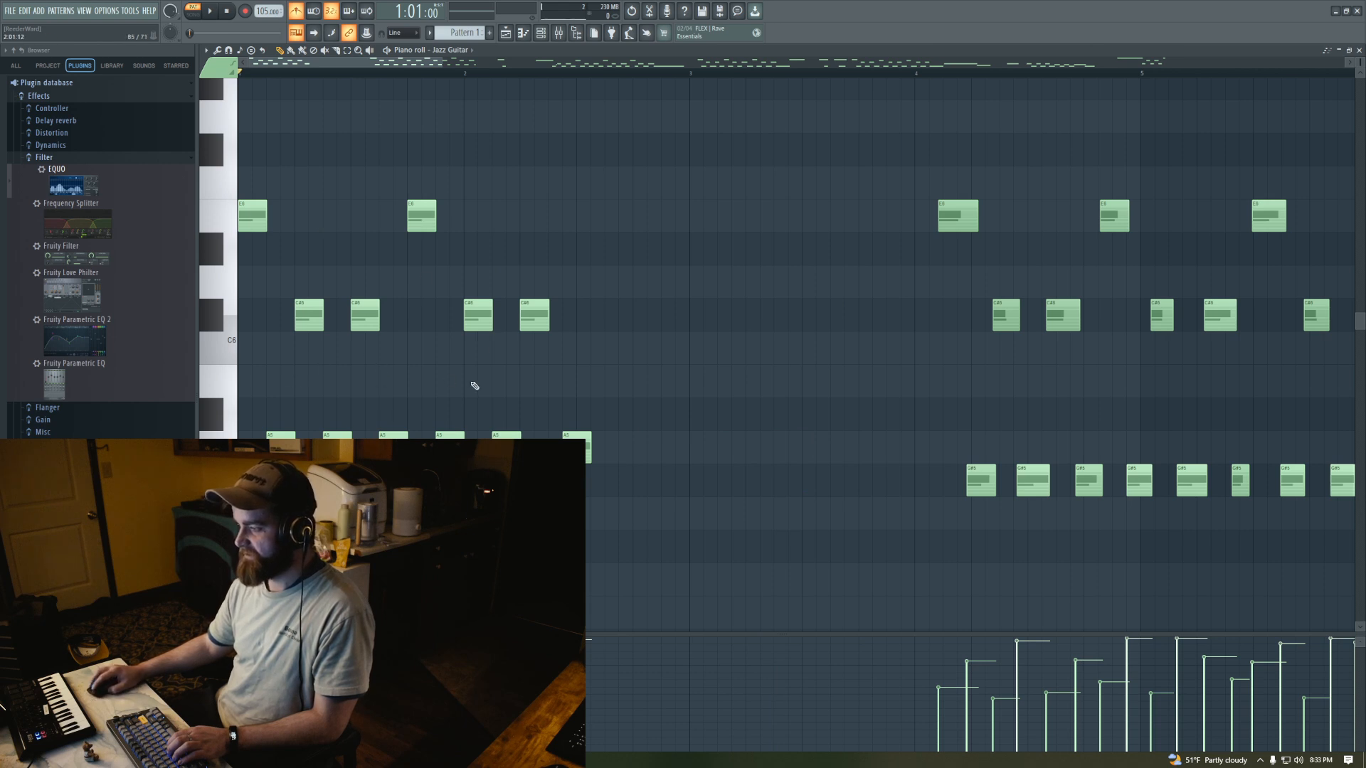
Place E6, A5, C#6 and A5 on steps 10, 12, 14 and 16 of bar 2, and C#6 and A5 on steps 2 and 4 of bar 3
left_click(592, 210)
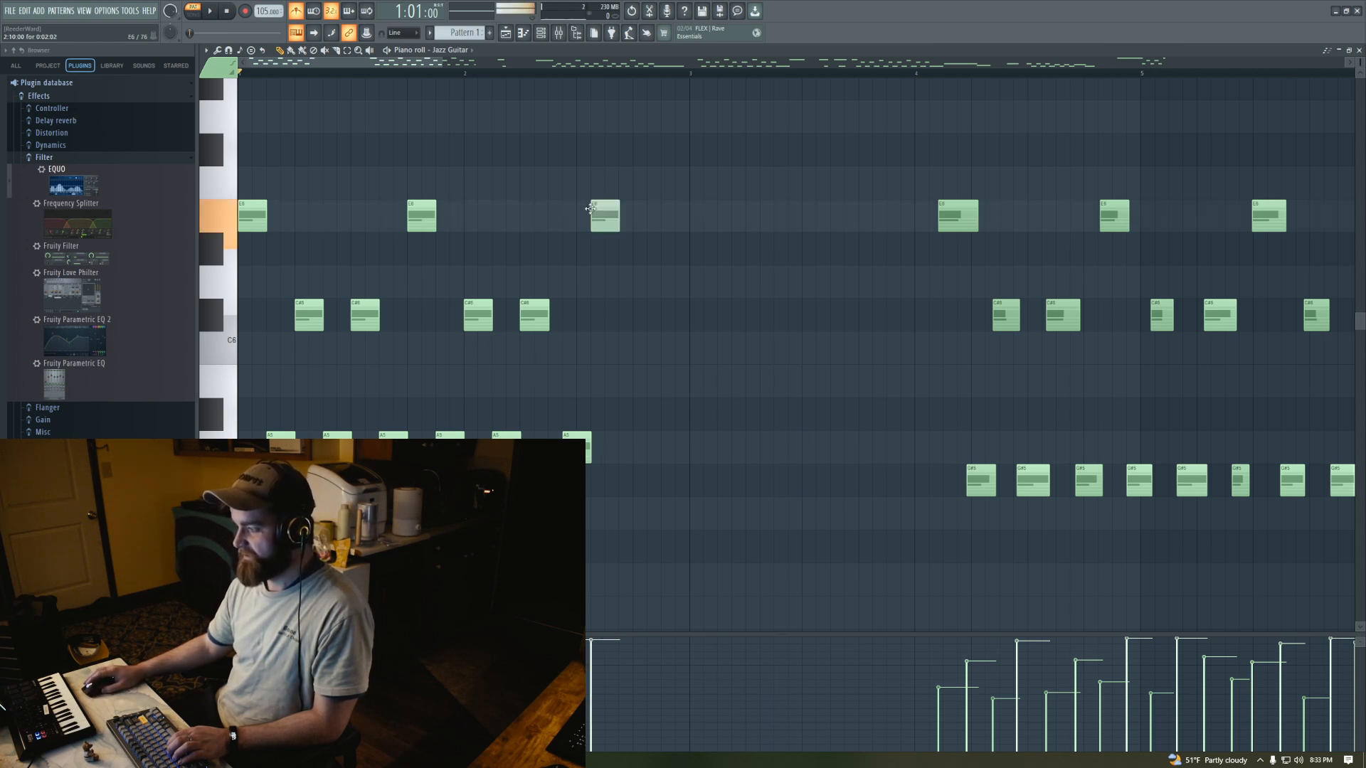
left_click(642, 452)
left_click_drag(647, 448, 631, 448)
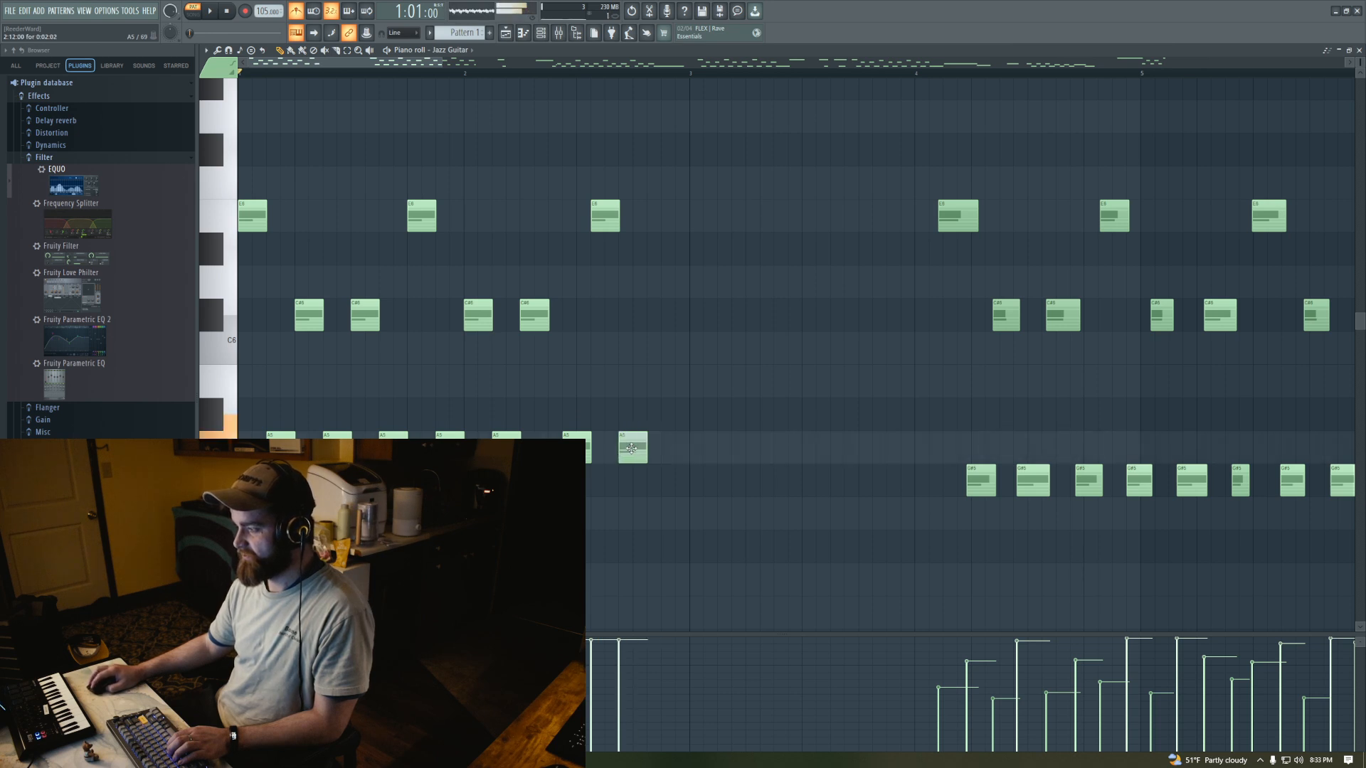
left_click(652, 318)
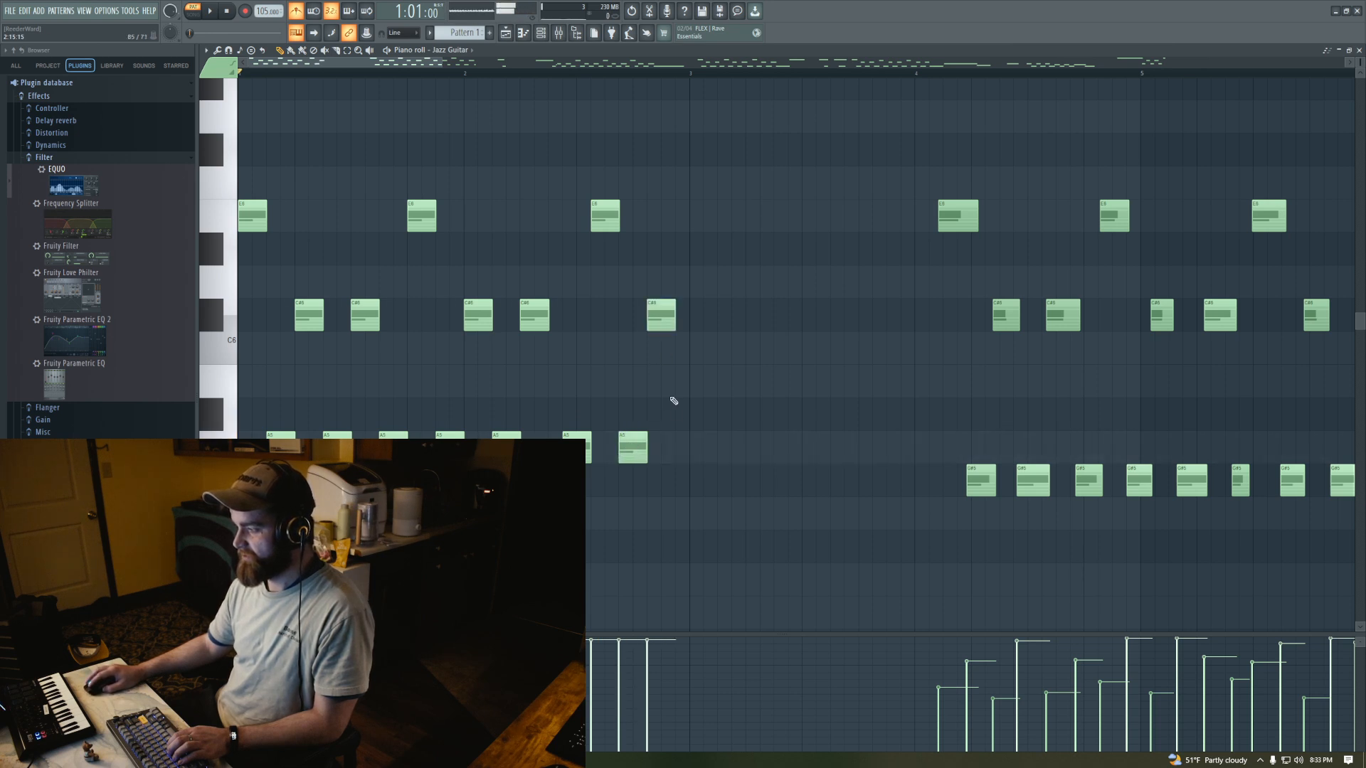
left_click(681, 443)
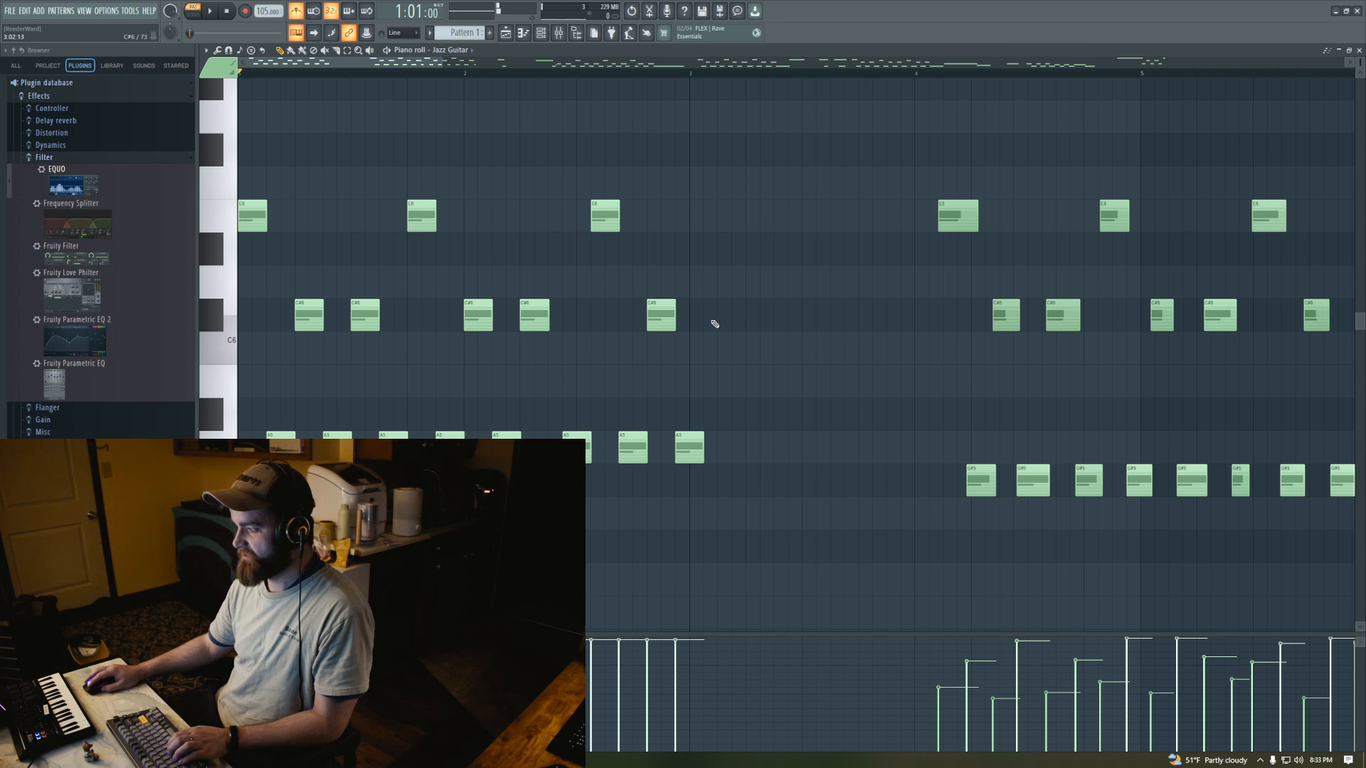
left_click(717, 320)
left_click_drag(728, 319, 718, 319)
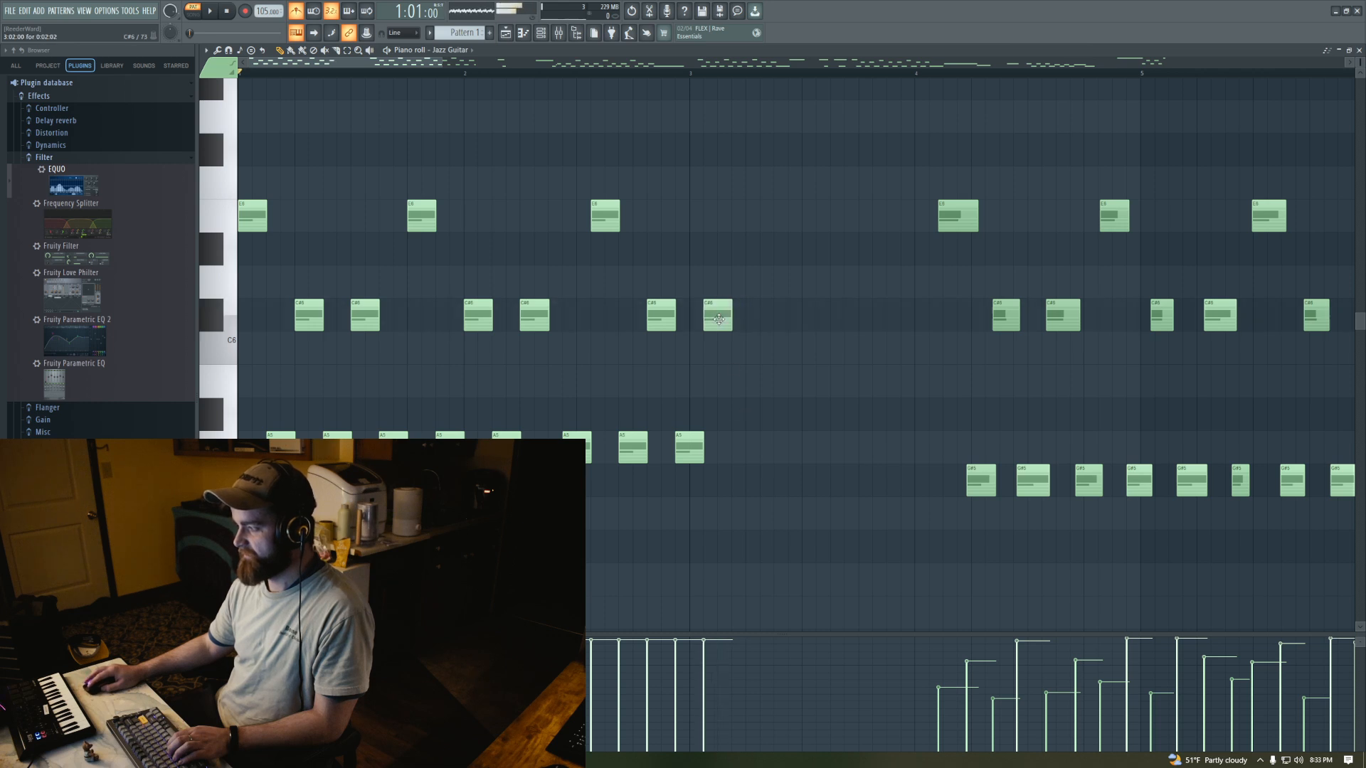
left_click(737, 448)
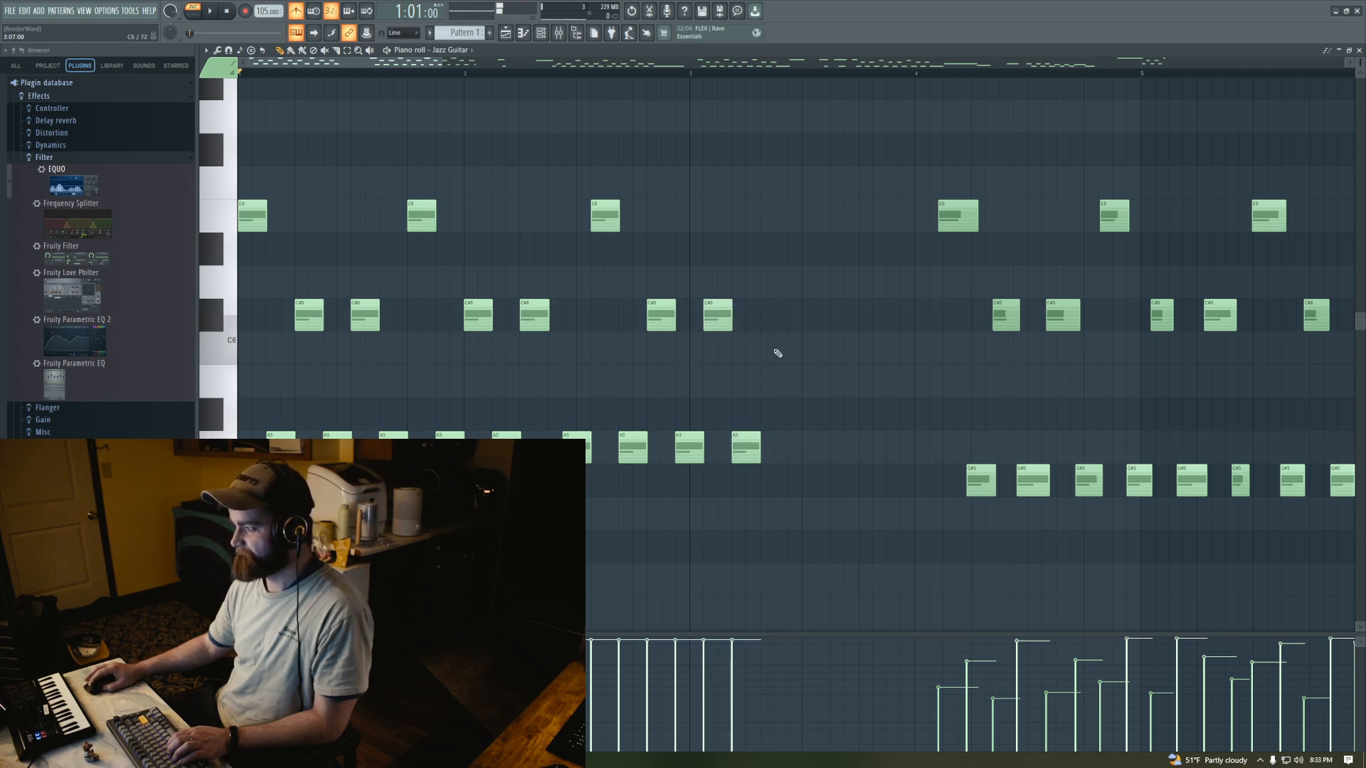
Place an E6 on step 6 of bar 3 and play the phrase
left_click(771, 226)
key("space")
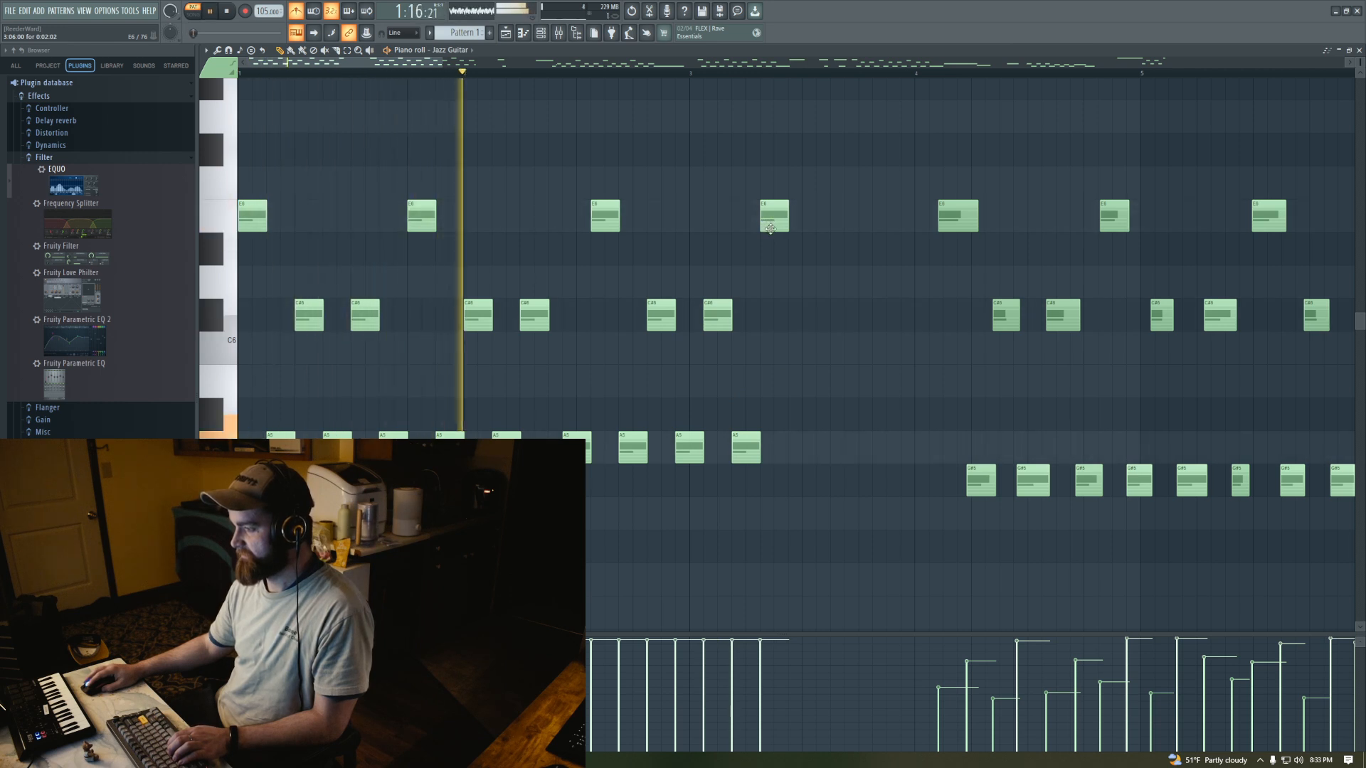
key("space")
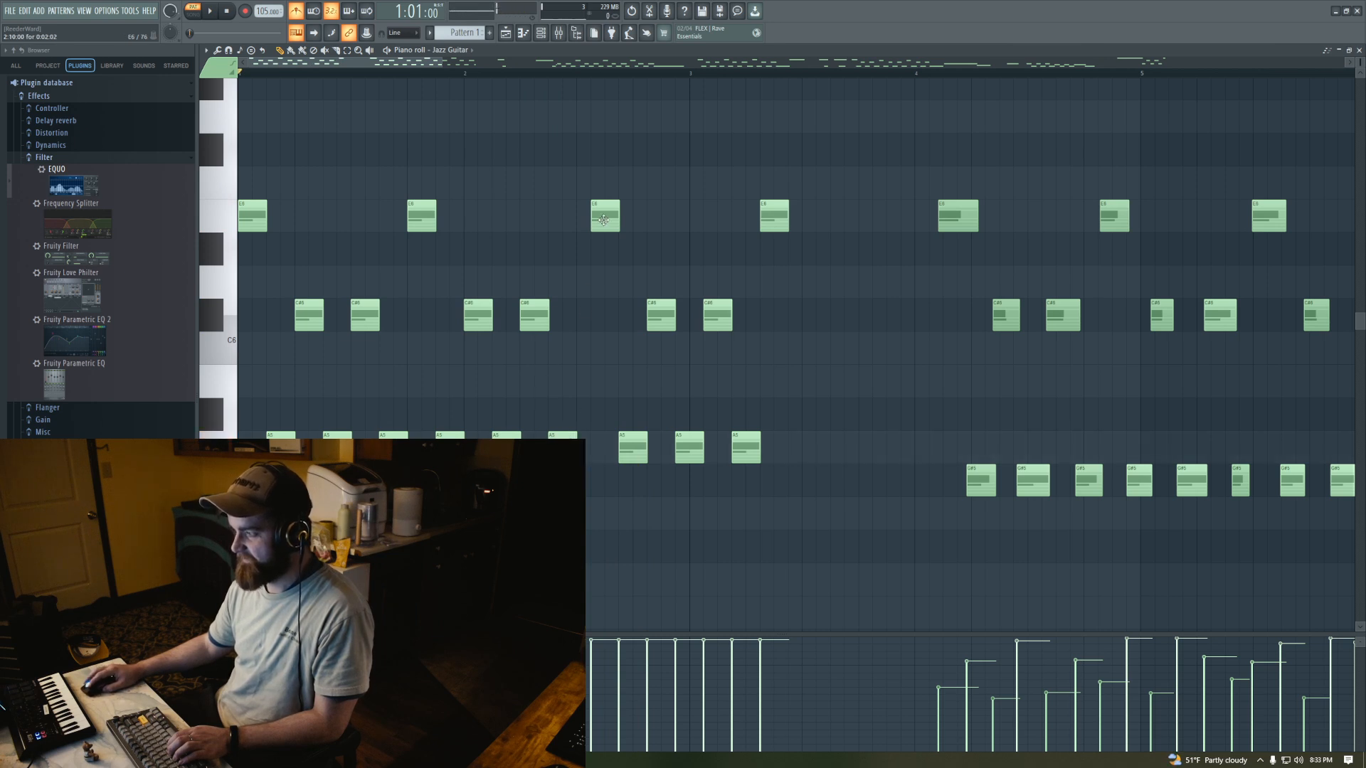
Shift the seven notes from the E6 on step 10 of bar 2 through the E6 on step 6 of bar 3 one step earlier
left_click_drag(603, 219, 595, 226)
left_click_drag(636, 451, 622, 451)
left_click_drag(660, 315, 647, 316)
left_click_drag(687, 447, 674, 447)
left_click_drag(713, 320, 699, 321)
left_click_drag(748, 448, 734, 449)
left_click_drag(764, 214, 744, 214)
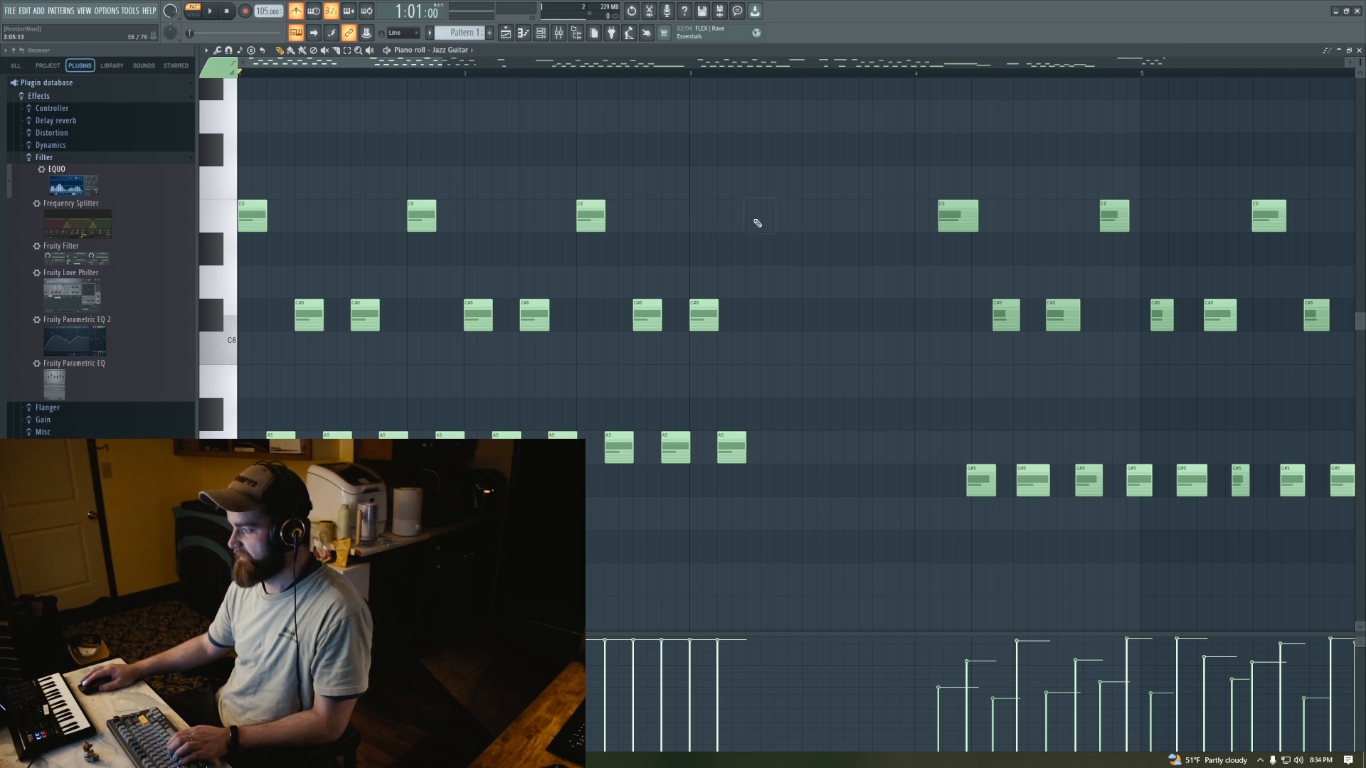
left_click(760, 218)
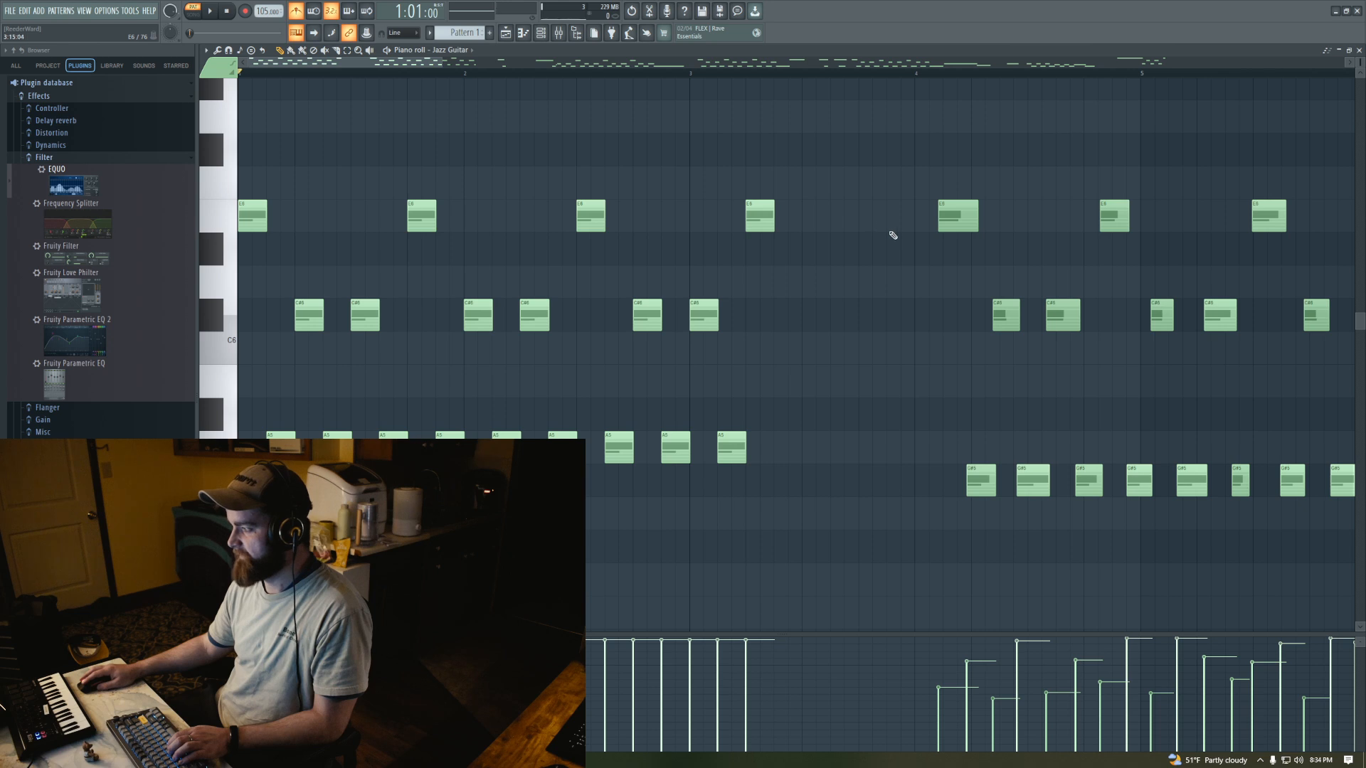
Replace the recorded E6 near the start of bar 4 with an E6 on step 1 and start playback
right_click(943, 218)
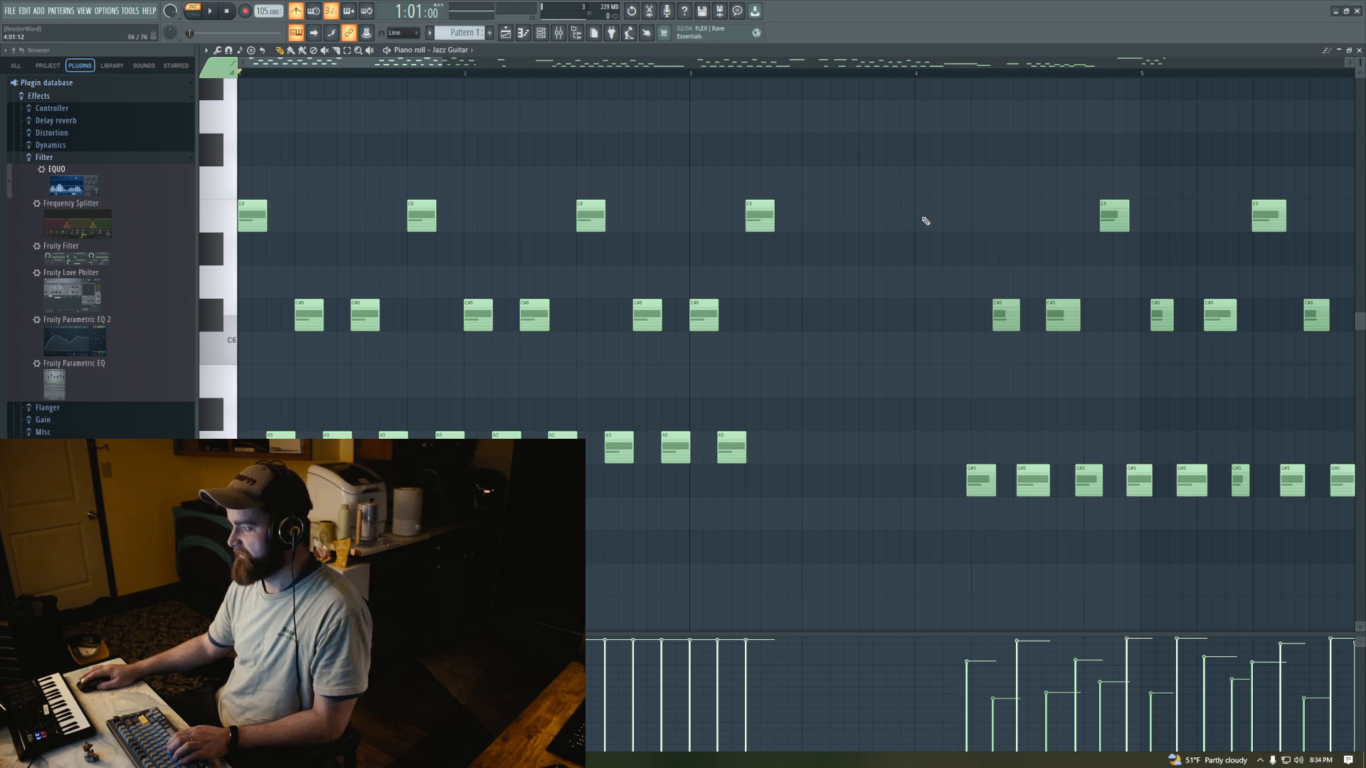
left_click(918, 218)
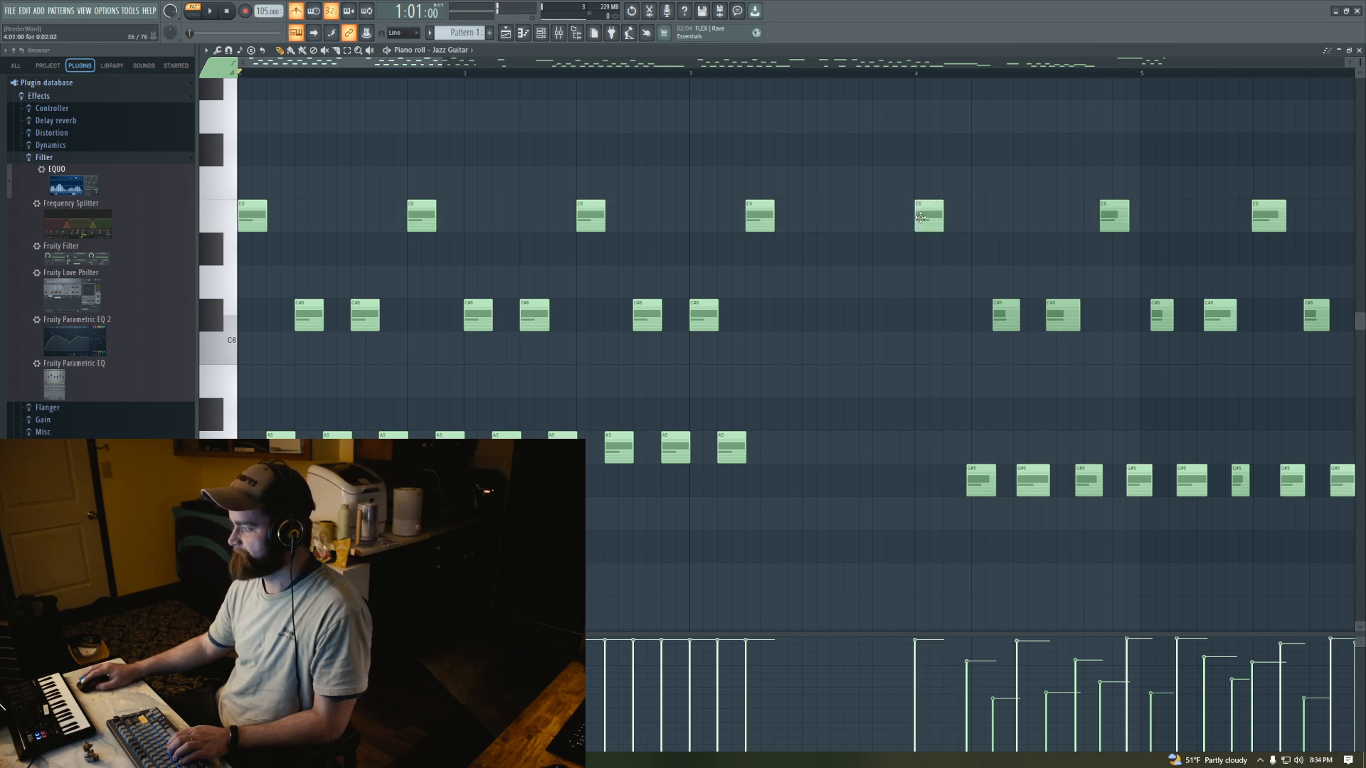
key("space")
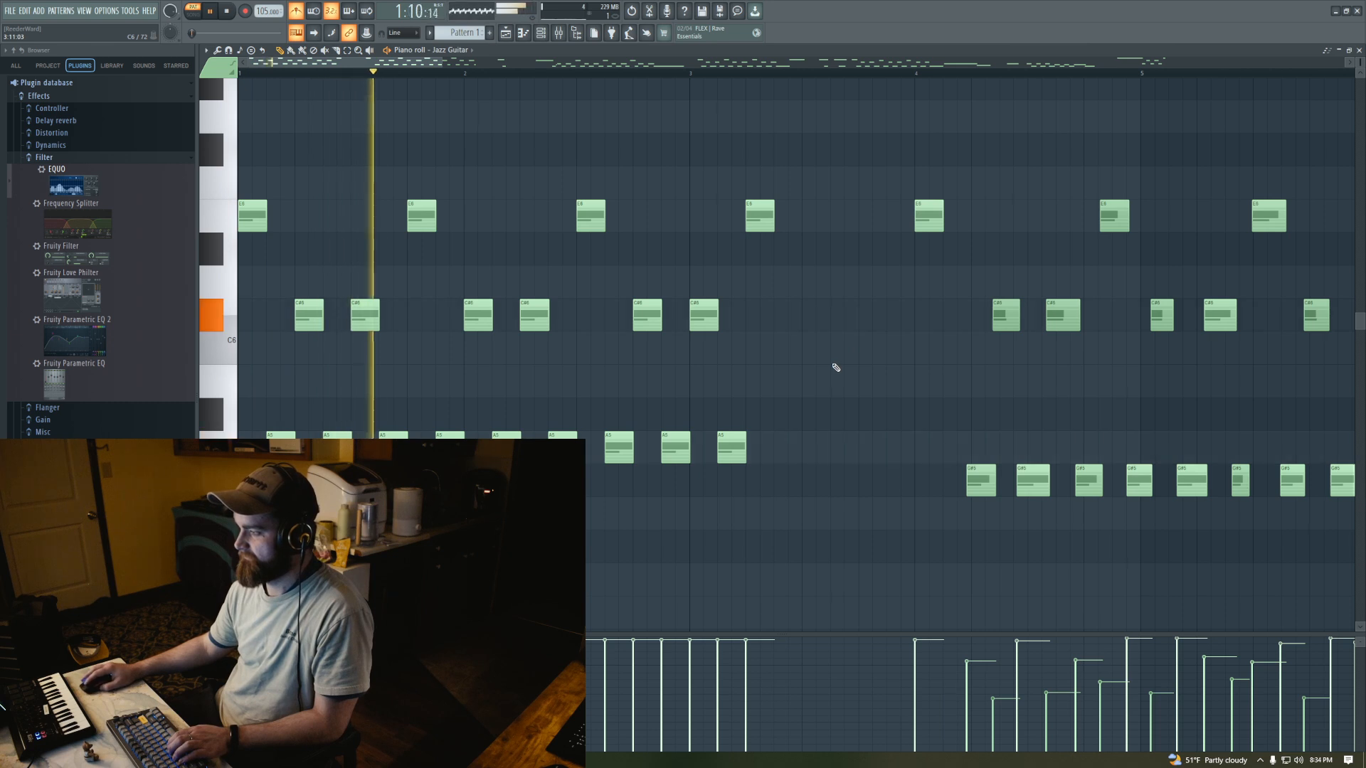
In bar 3, place A5 on steps 7, 11 and 15 and C#6 on steps 9 and 13, and play the melody
left_click(785, 448)
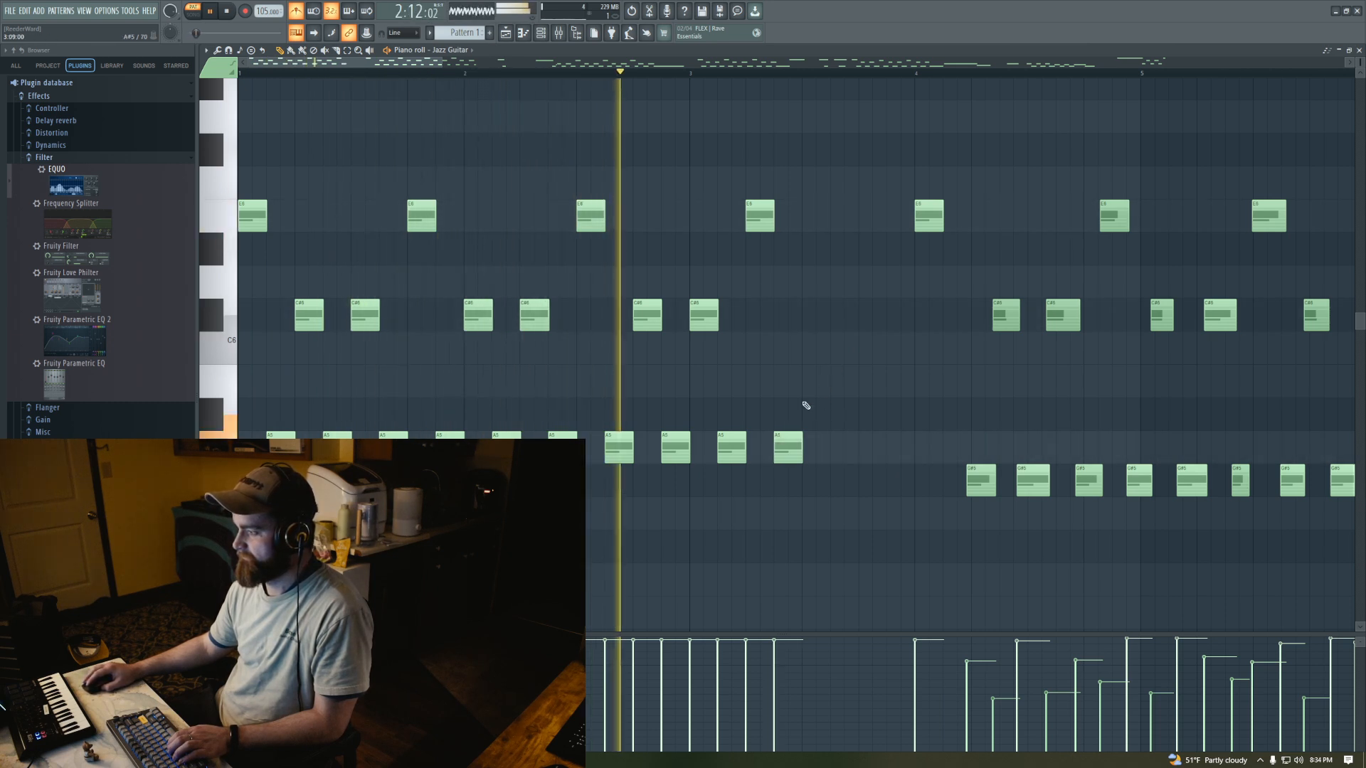
key("space")
left_click(806, 316)
left_click(833, 448)
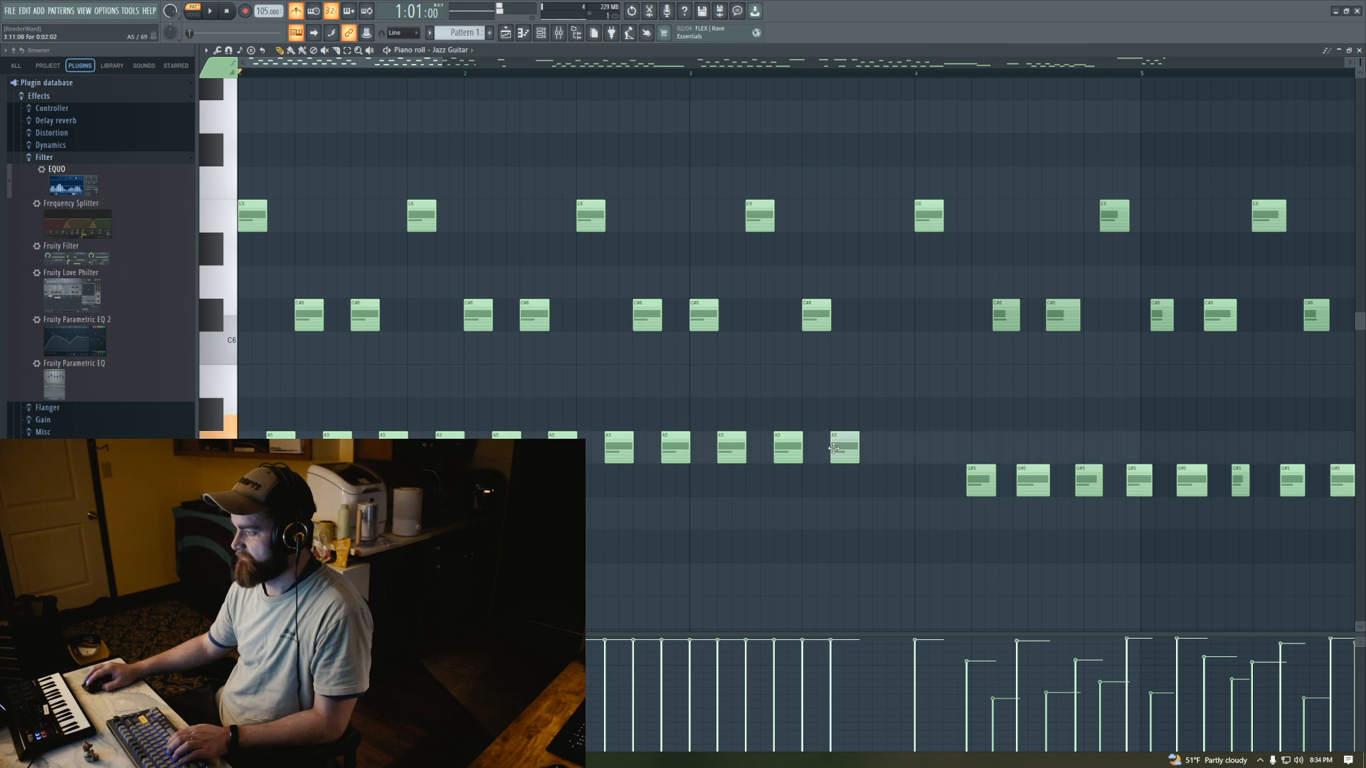
left_click(862, 316)
left_click(890, 448)
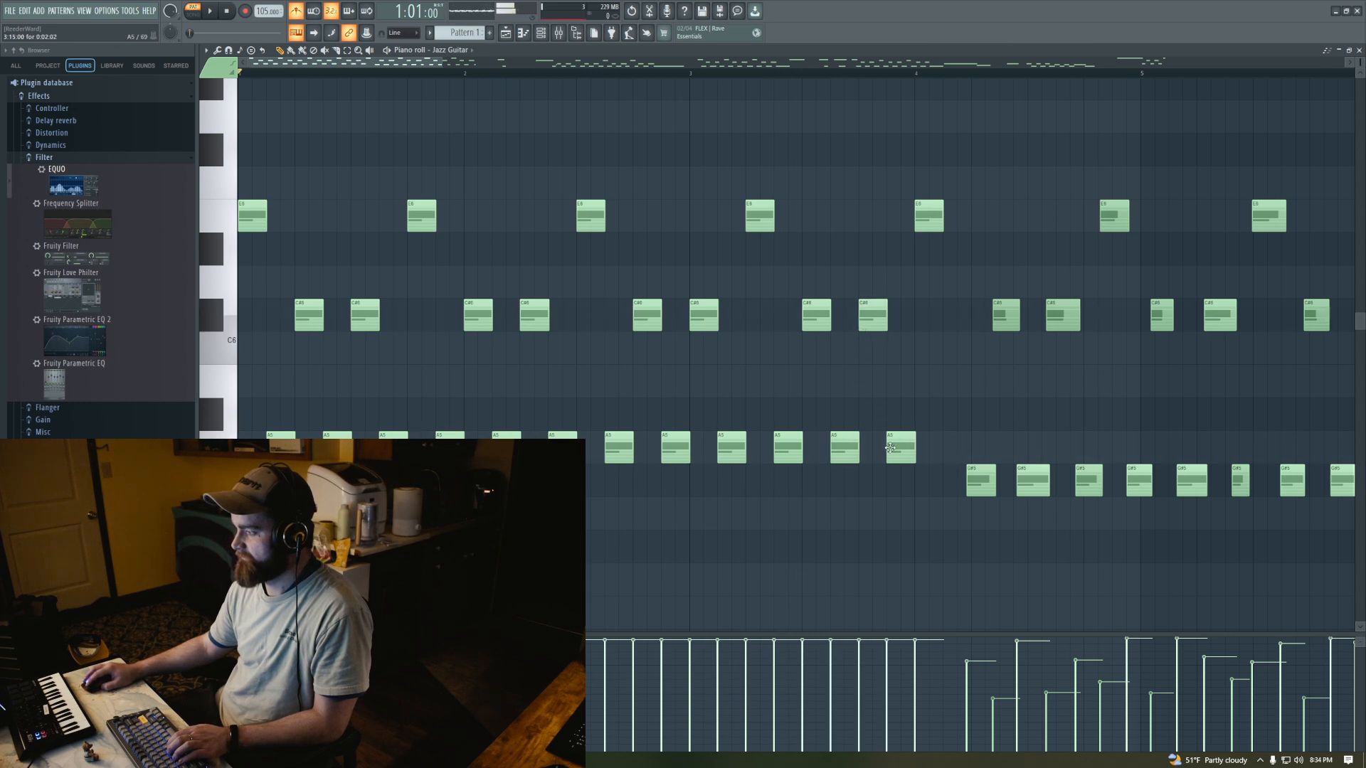
left_click(921, 215)
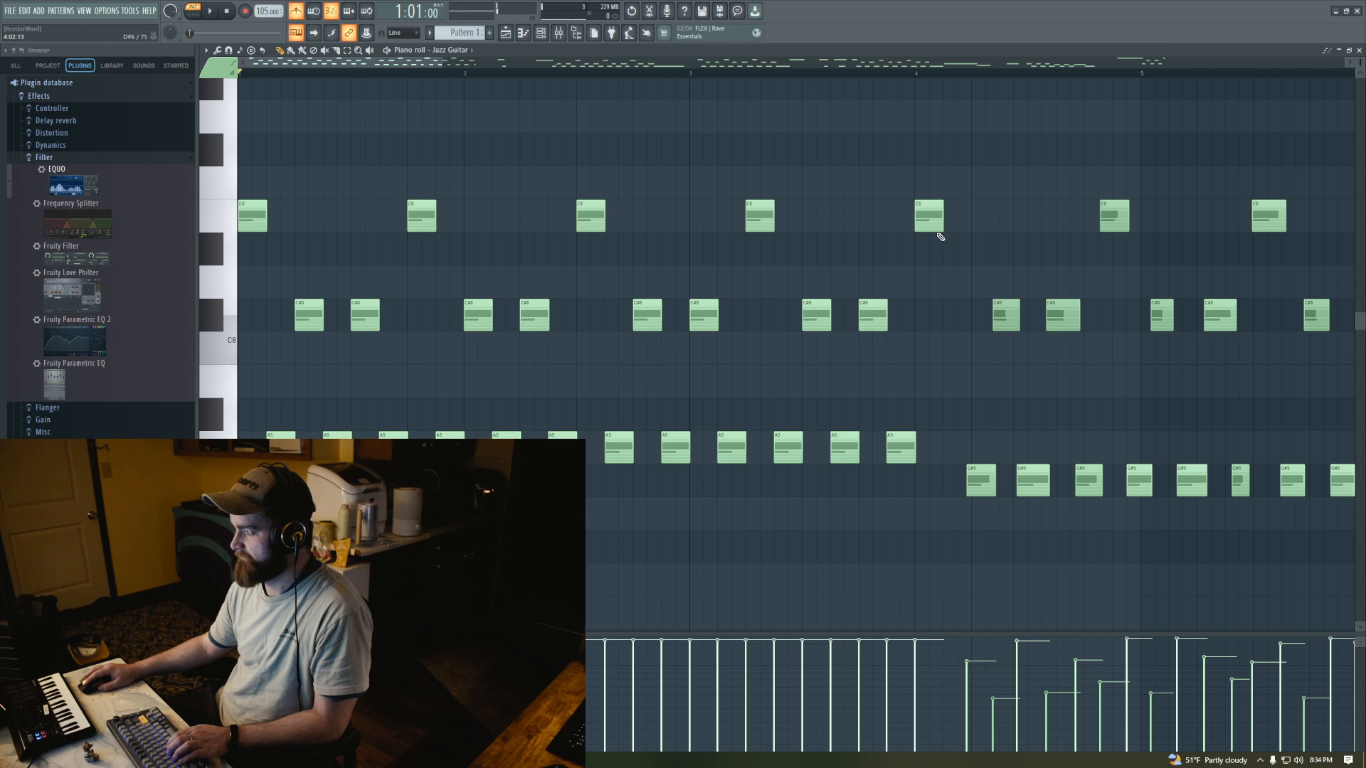
key("space")
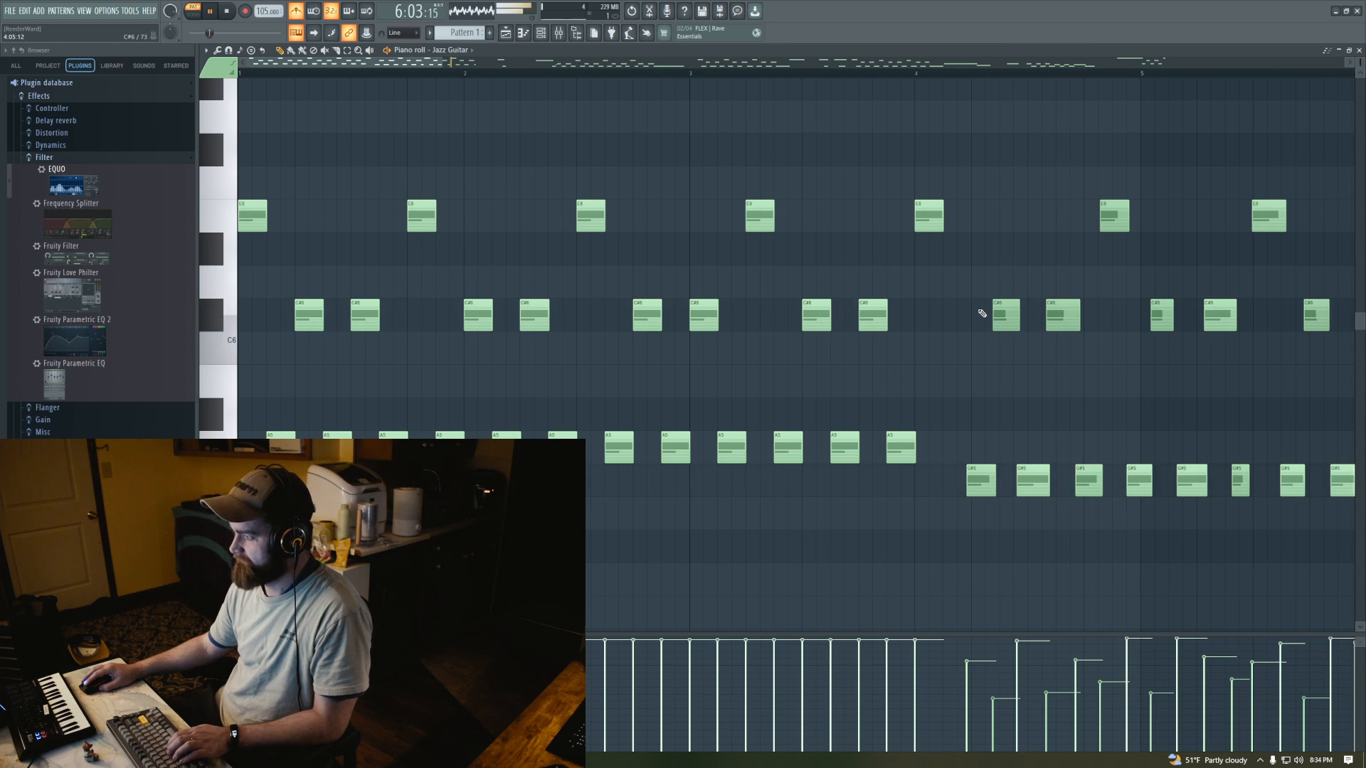
key("space")
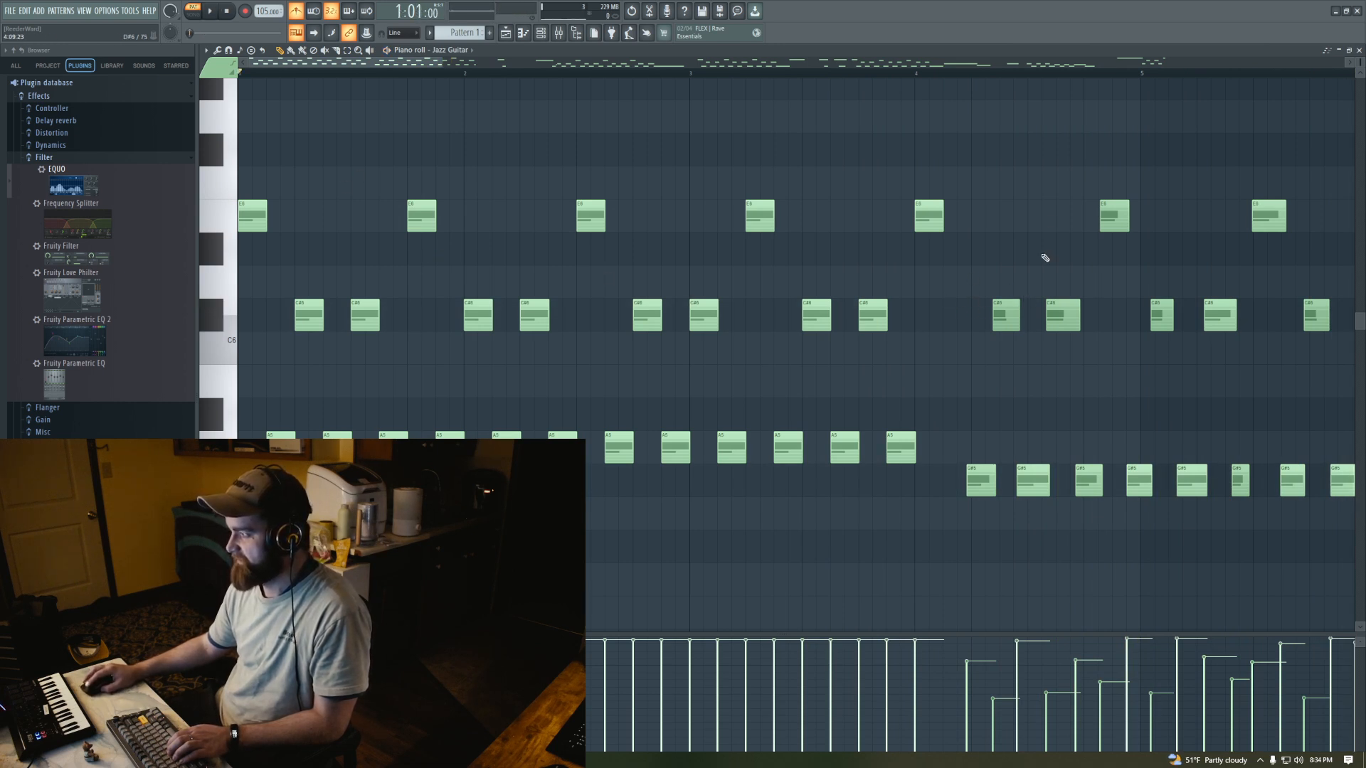
Review the full recorded melody and play through the transition from bar 3 into bar 4
left_click_drag(442, 61, 614, 80)
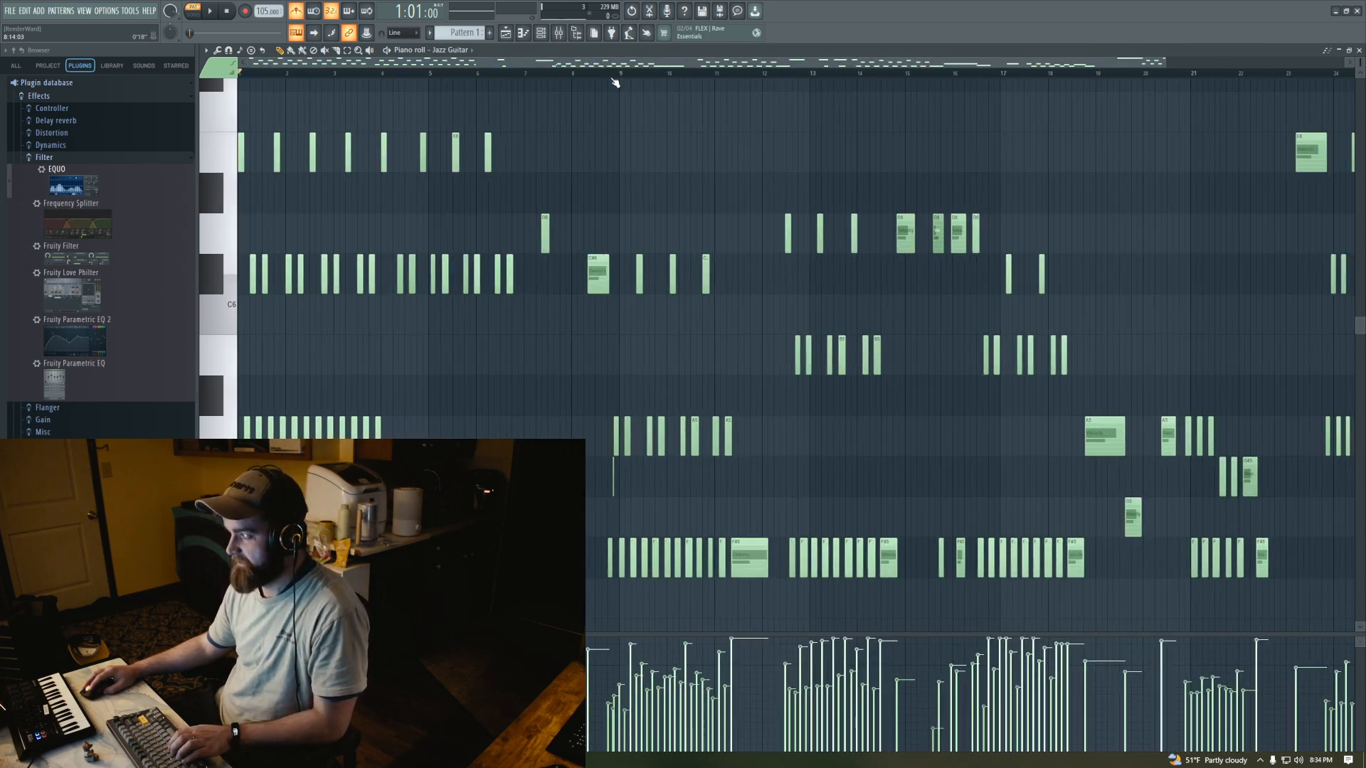
left_click_drag(1165, 62, 384, 62)
key("space")
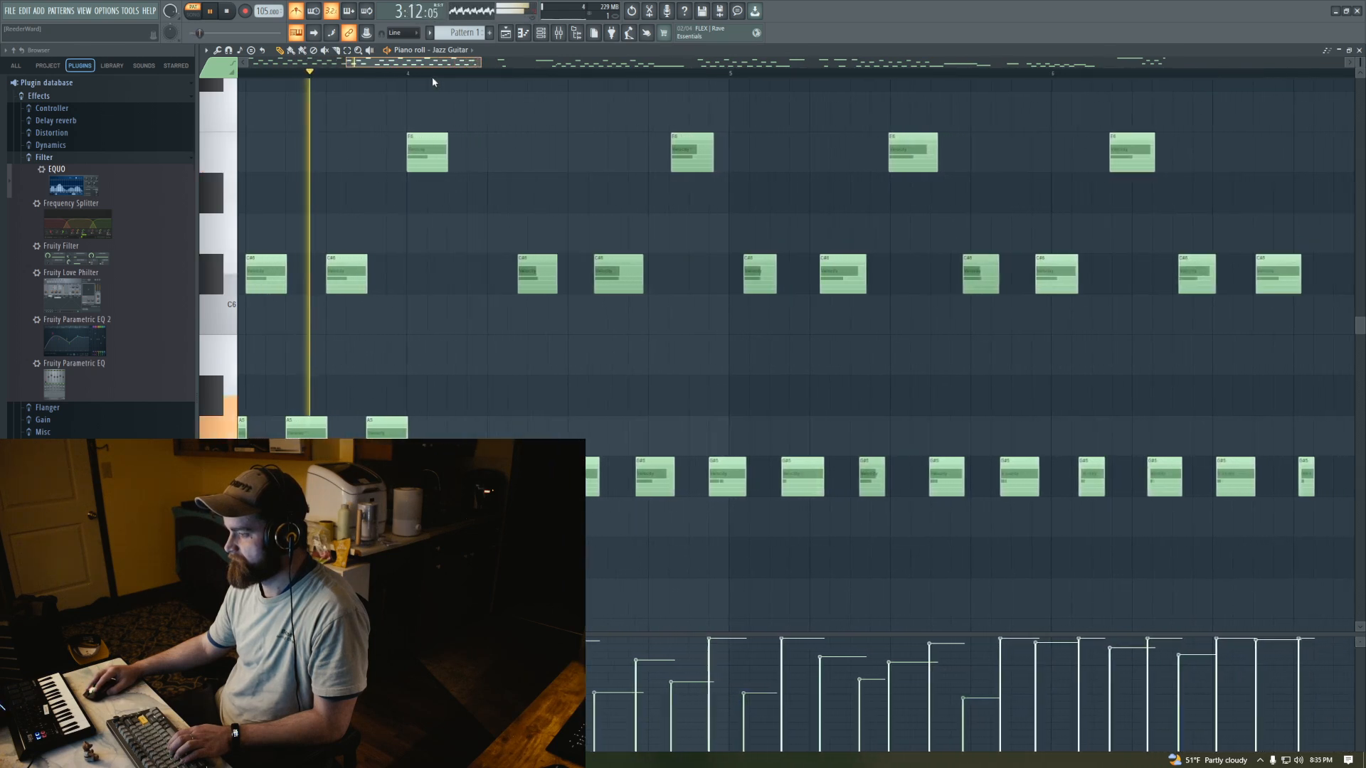
key("space")
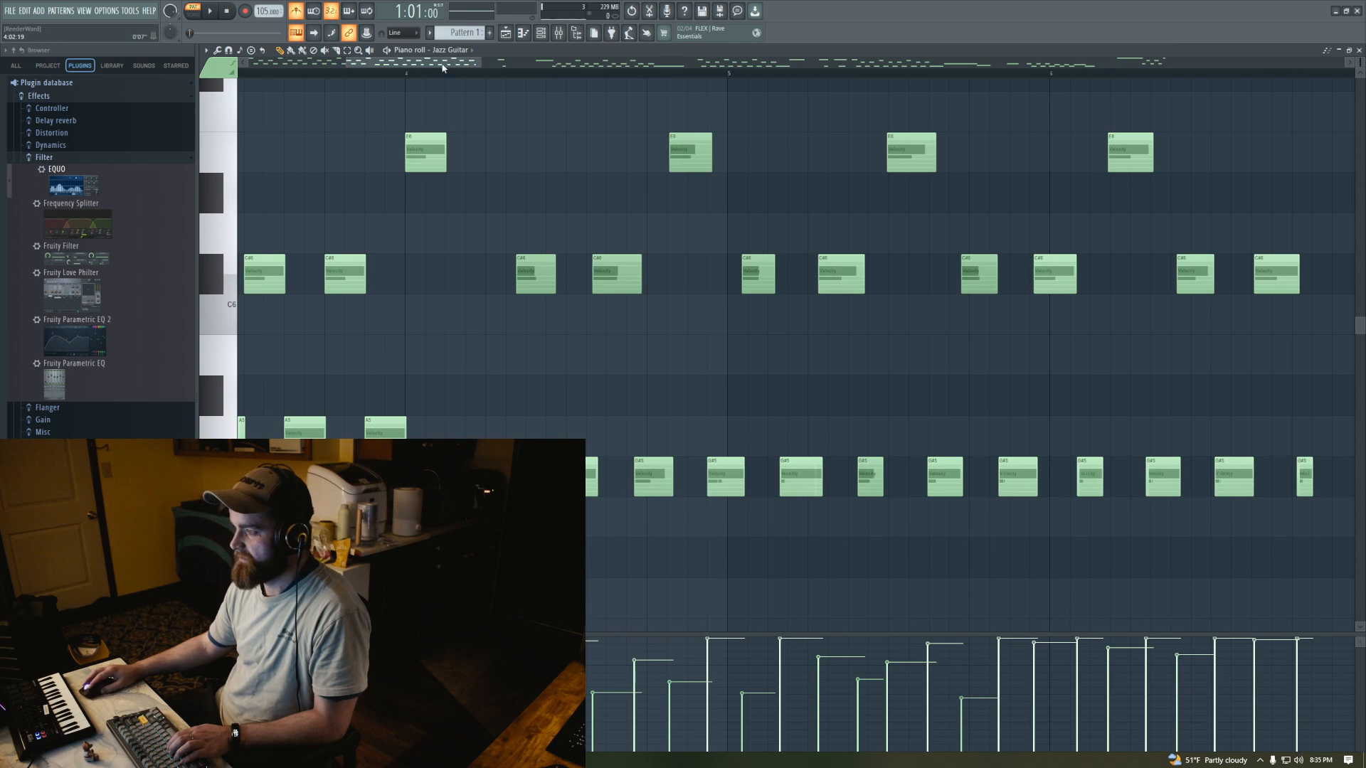
left_click_drag(442, 69, 419, 69)
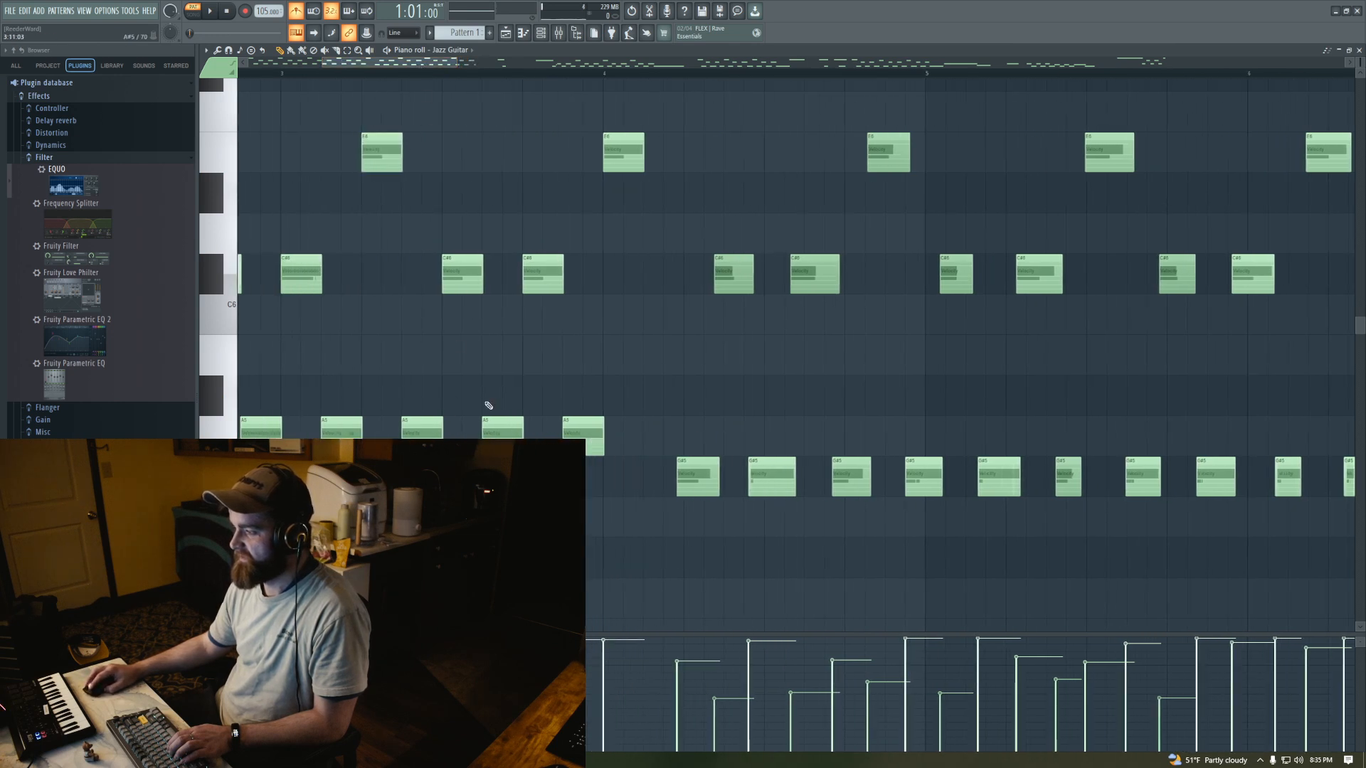
Try a G#5 under the E6 on step 1 of bar 4 and delete it again, keeping the neighbouring A5 and E6
left_click(609, 492)
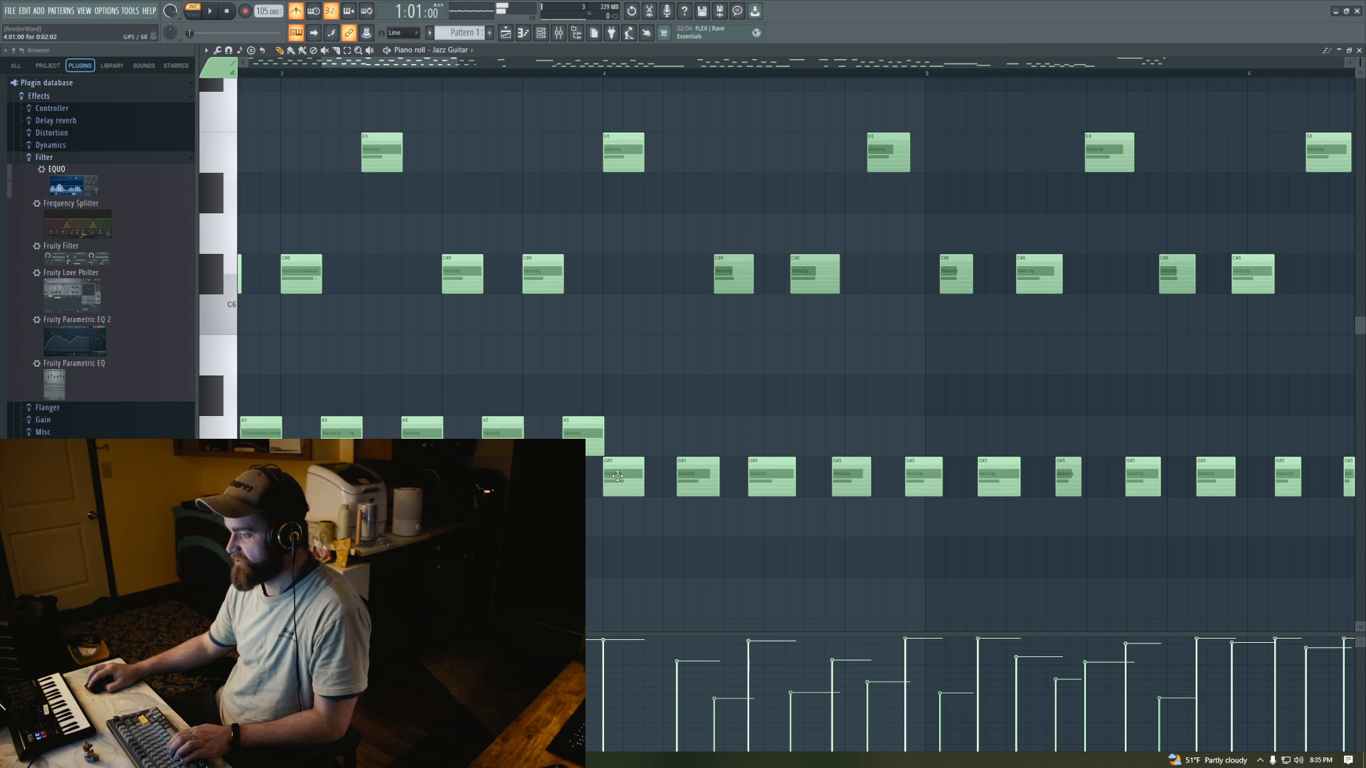
right_click(587, 443)
left_click(566, 436)
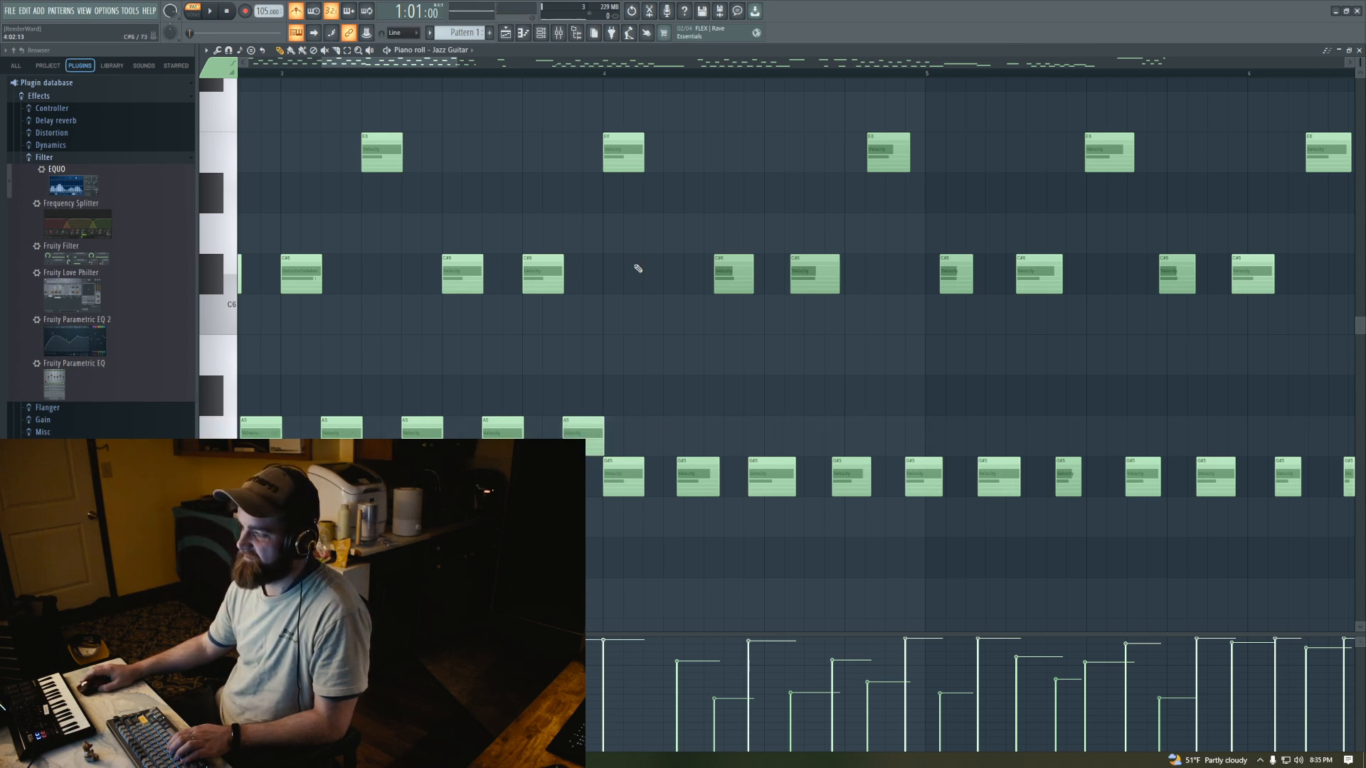
right_click(634, 476)
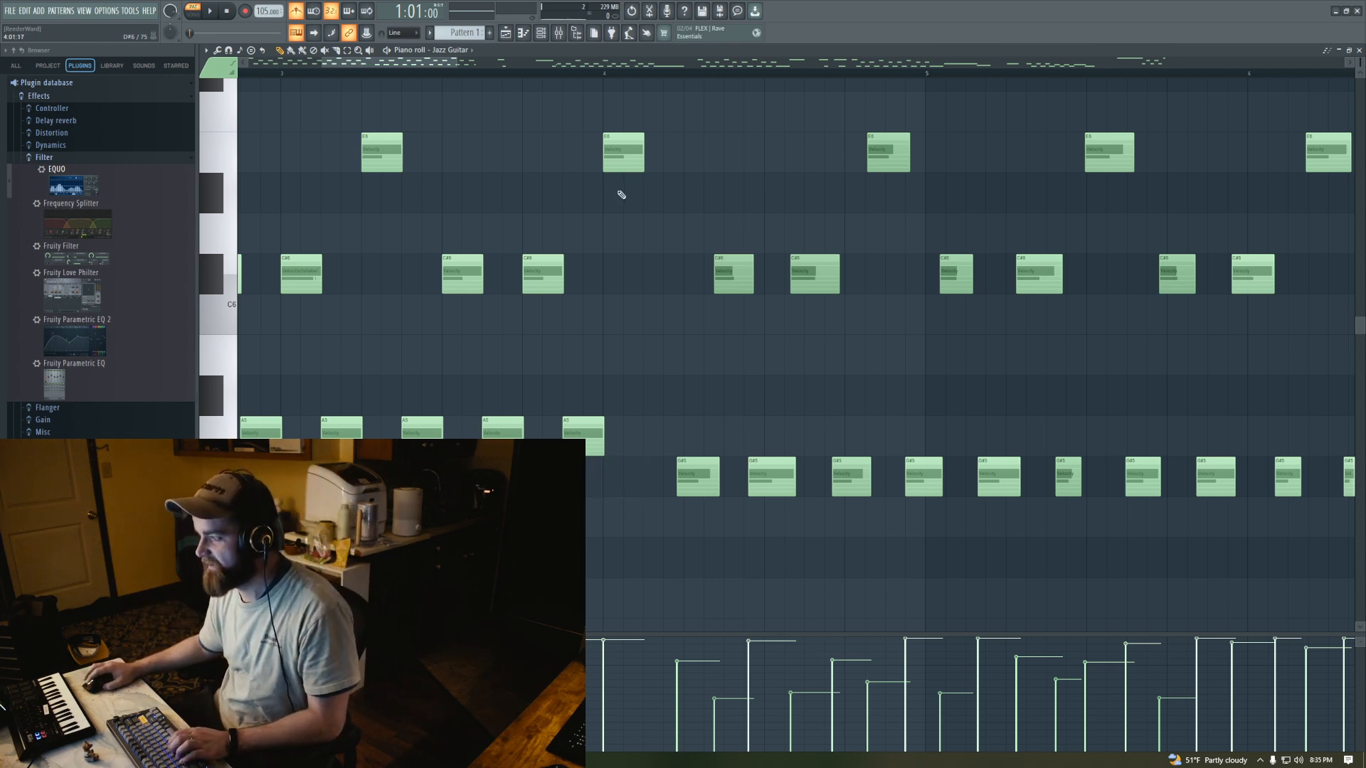
right_click(612, 163)
left_click(610, 162)
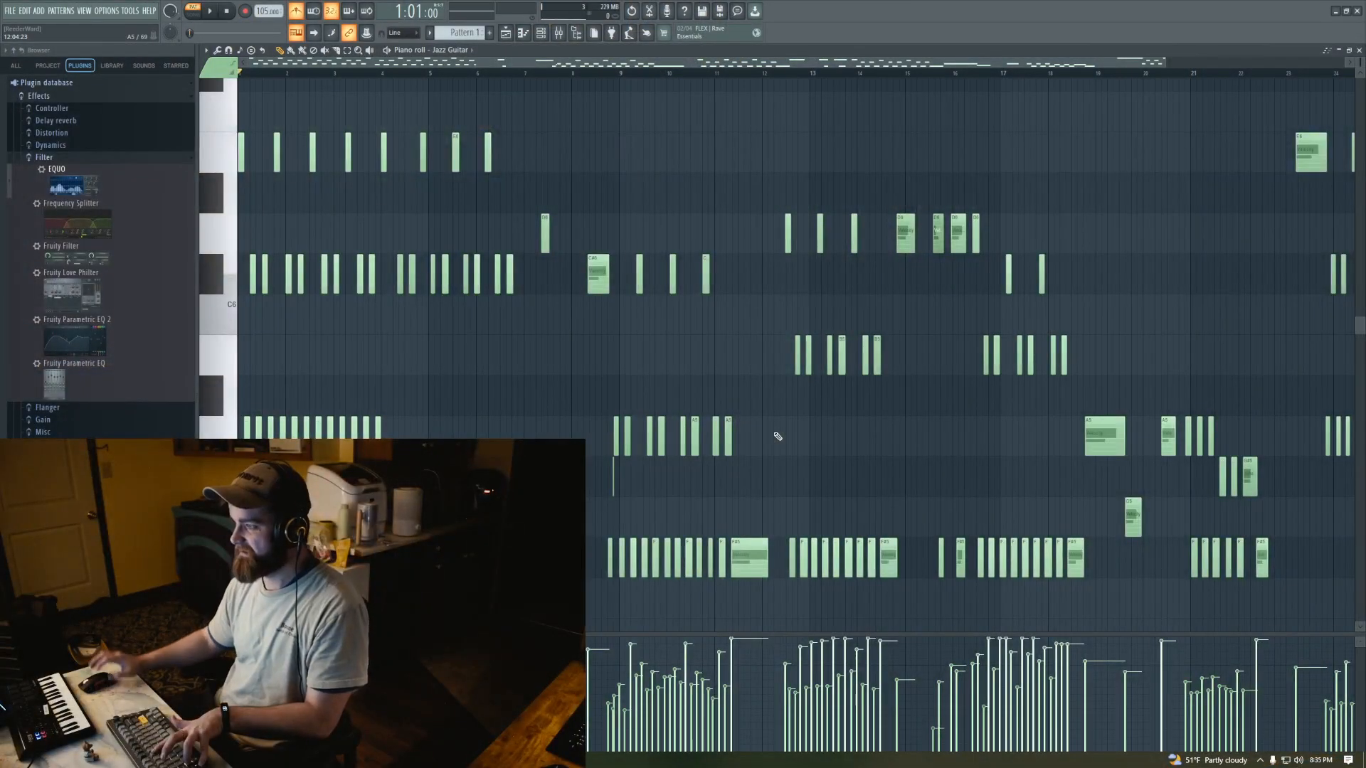
Play the phrase and delete the recorded C#6, G#5 and E6 notes that follow the opening E6 of bar 4 into bar 6
left_click_drag(1162, 60, 503, 80)
key("space")
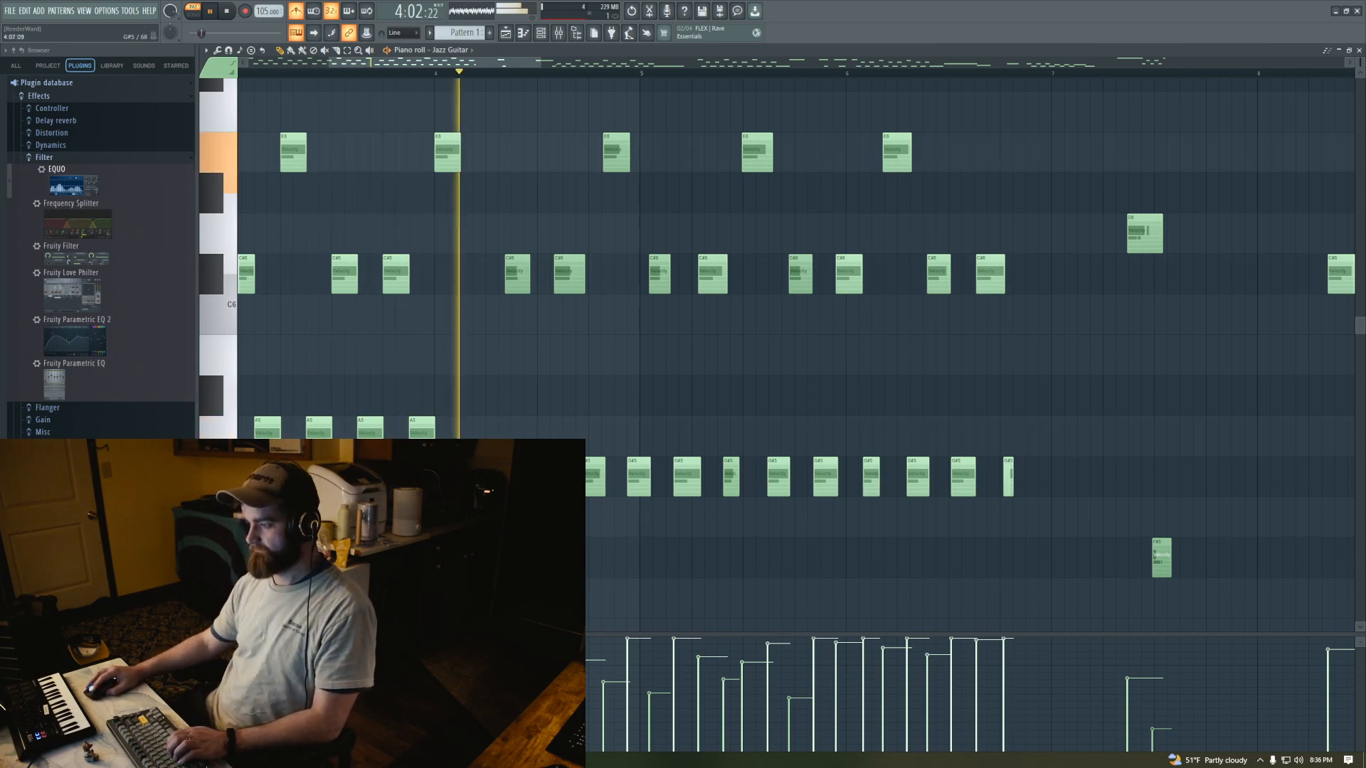
key("space")
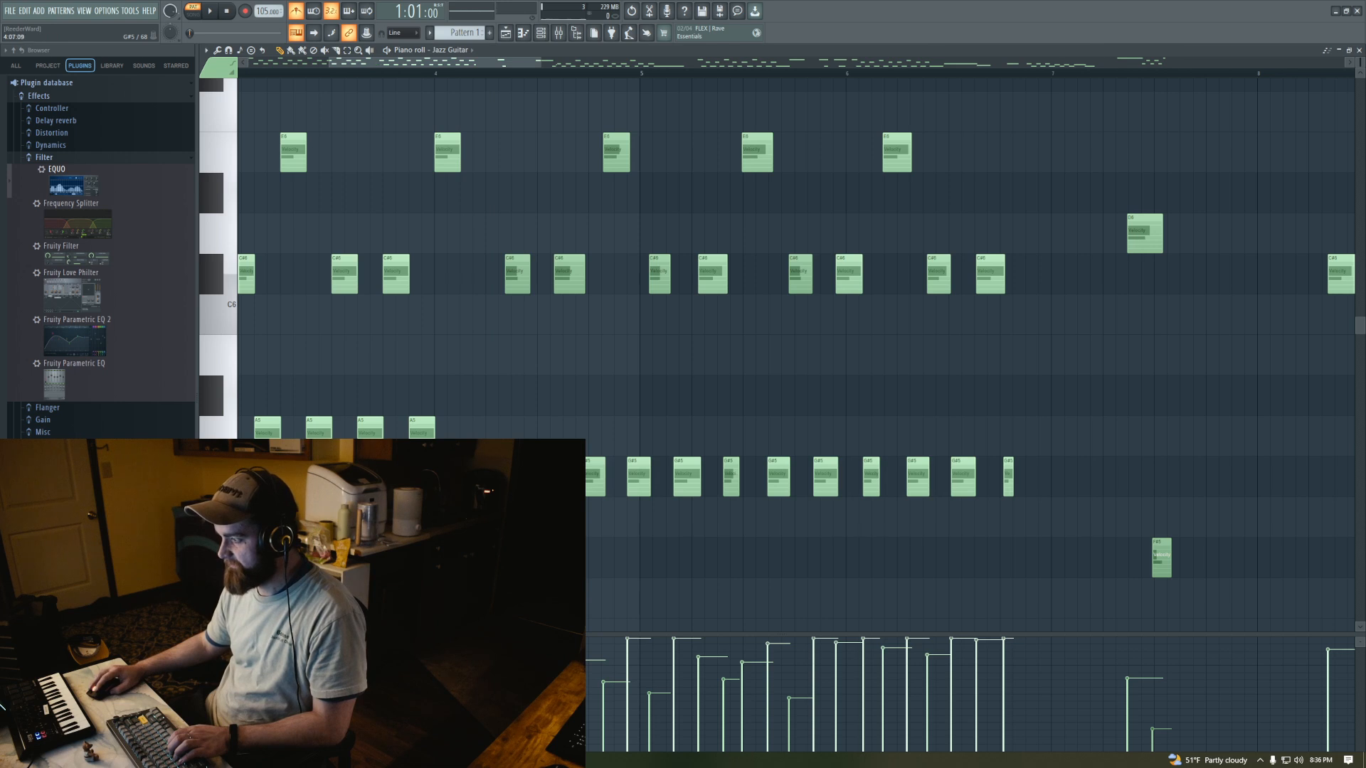
mouse_move(588, 483)
left_mouse_down()
mouse_move(930, 482)
mouse_move(936, 382)
mouse_move(892, 279)
mouse_move(519, 274)
mouse_move(616, 150)
mouse_move(863, 161)
mouse_move(834, 205)
left_mouse_up()
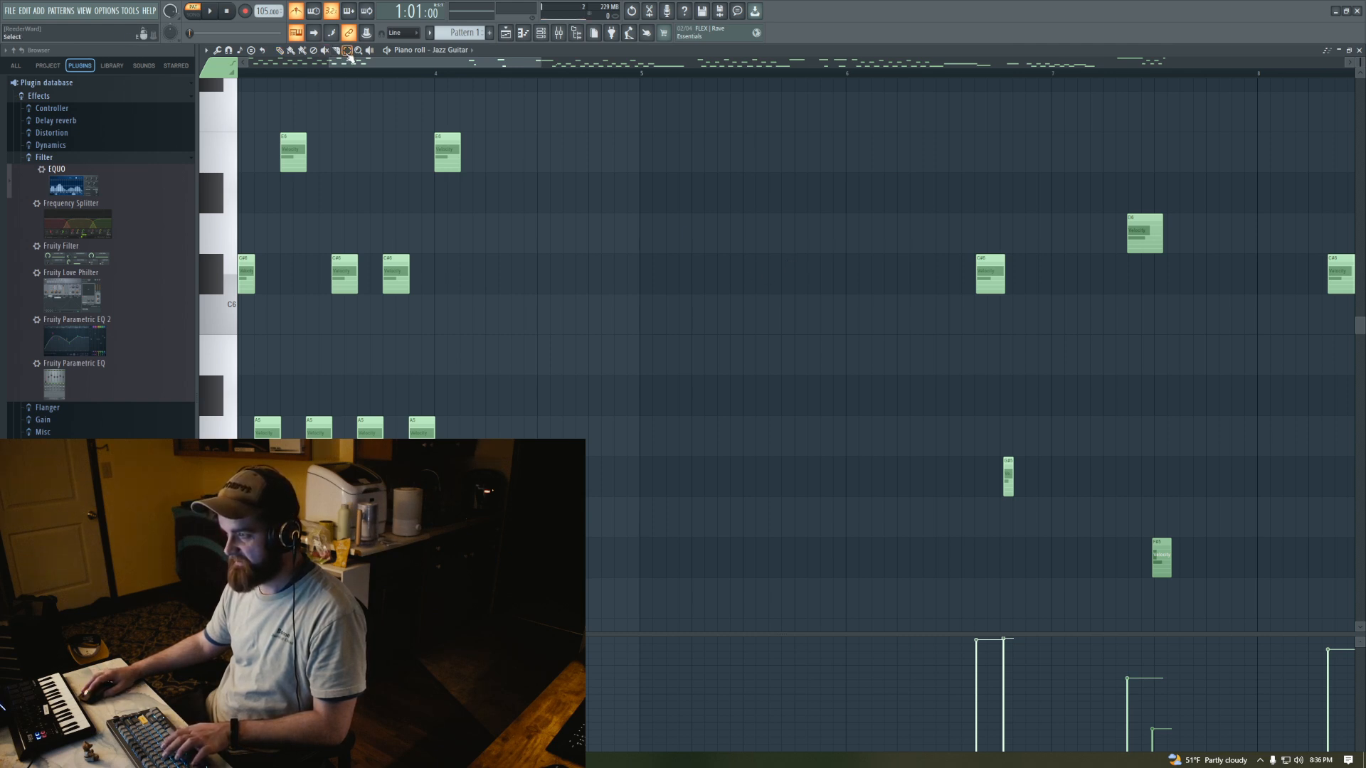
Select all the rebuilt notes from bar 1 to the opening E6 of bar 4 and duplicate them after the original phrase
left_click_drag(372, 64, 279, 69)
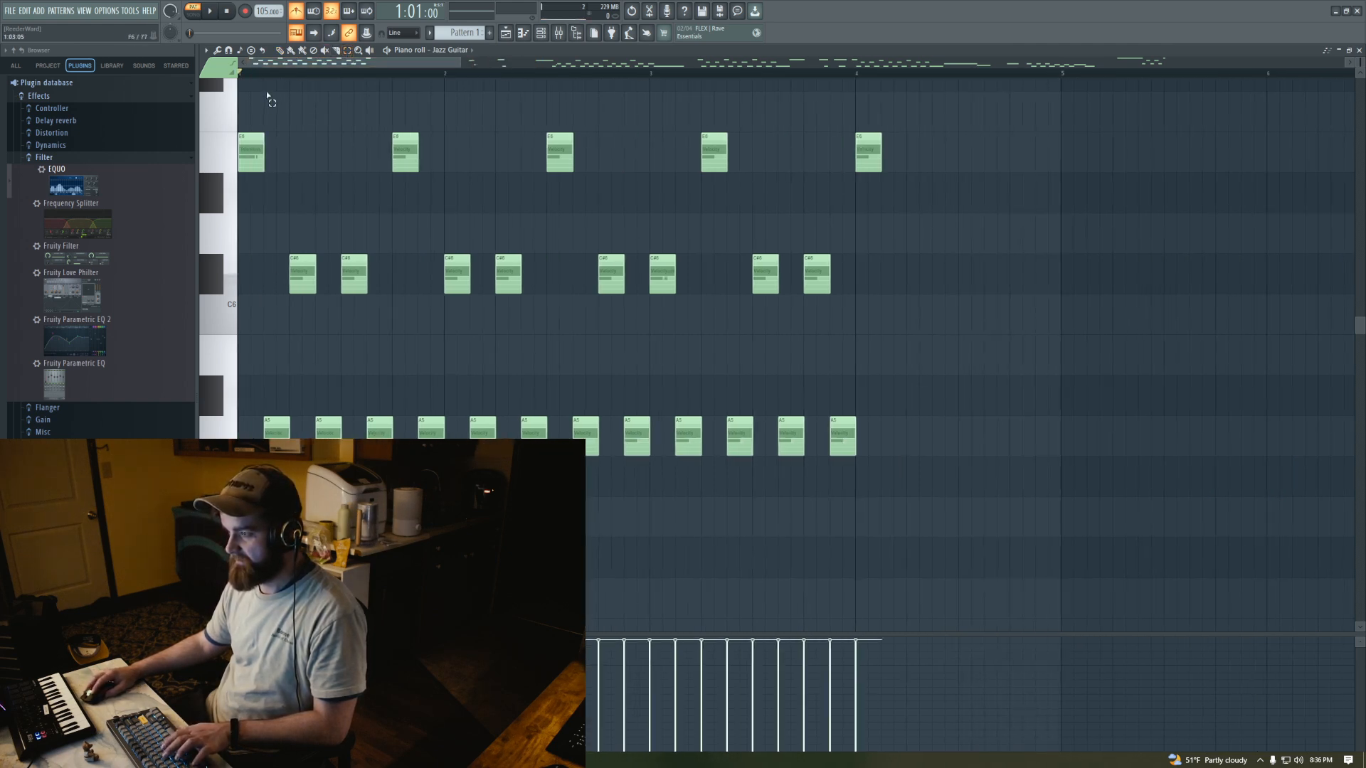
left_click_drag(242, 119, 866, 498)
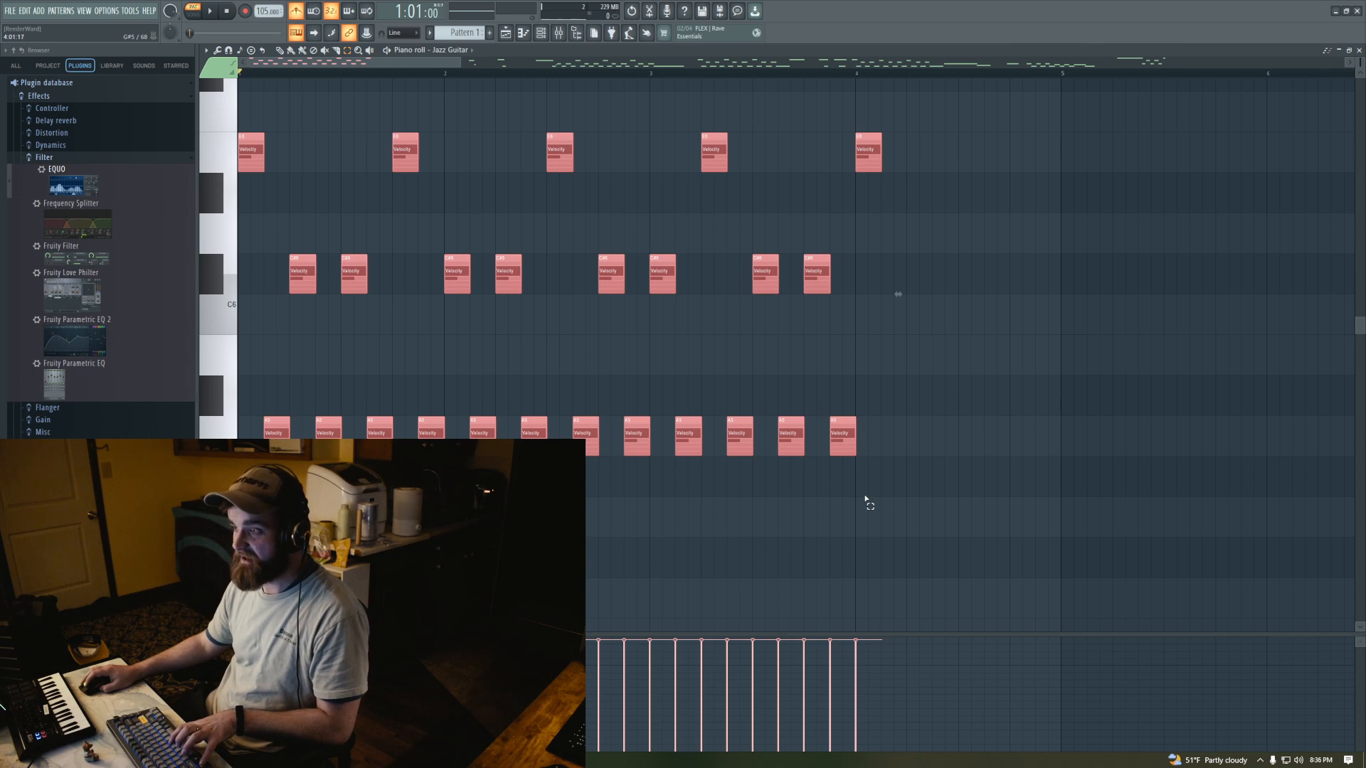
key("ctrl+b")
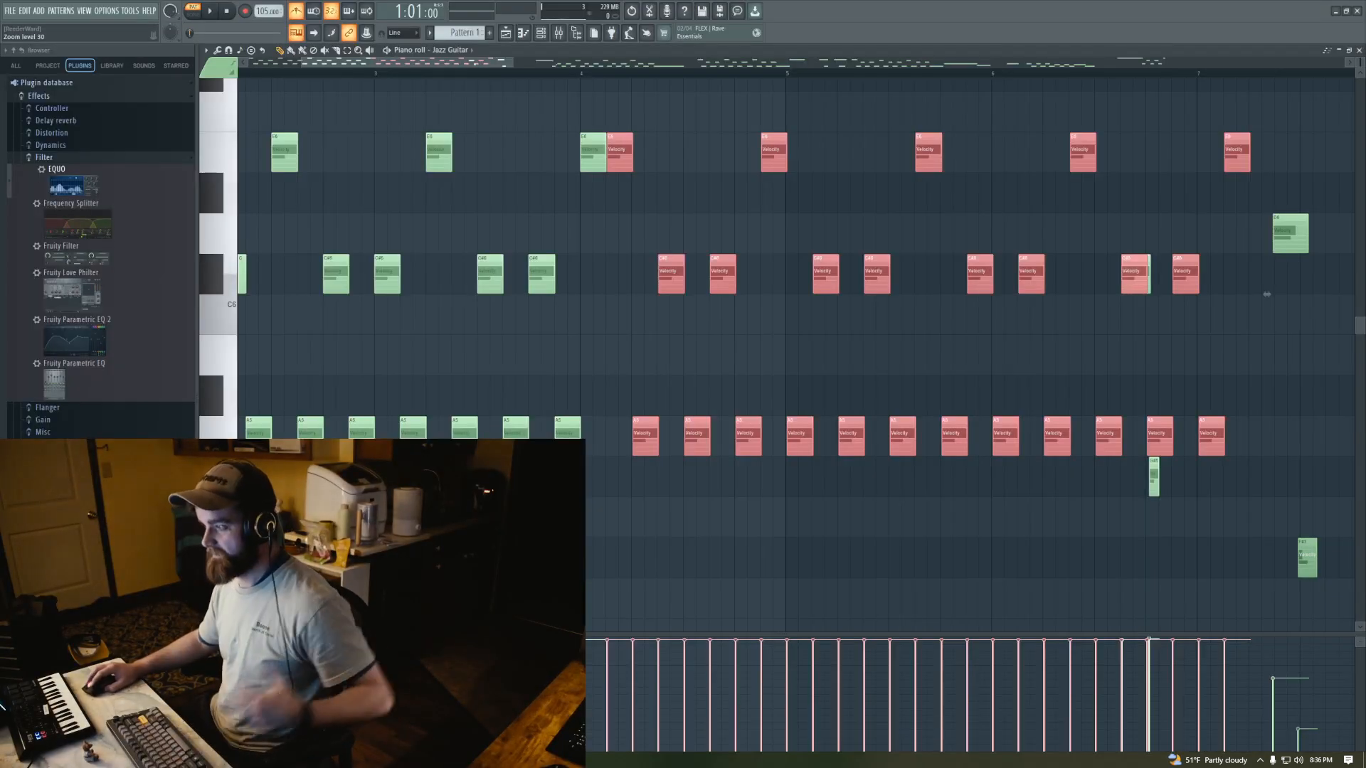
Move the copied phrase to start on step 1 of bar 4, deleting the overlapping original E6 and the leftover recorded C#6 in bar 6
mouse_move(618, 149)
left_mouse_down()
mouse_move(675, 156)
mouse_move(638, 161)
mouse_move(648, 168)
mouse_move(637, 177)
mouse_move(599, 156)
left_mouse_up()
right_click(600, 159)
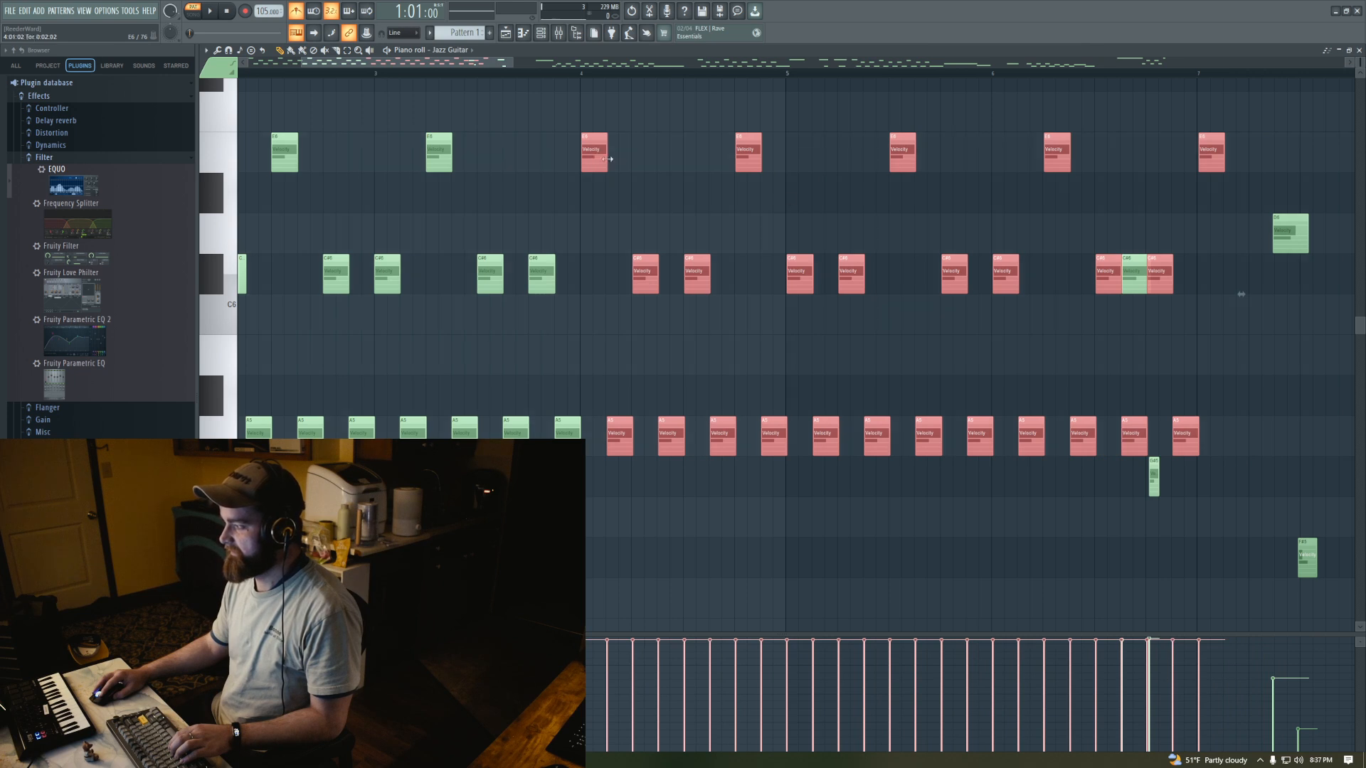
right_click(1133, 278)
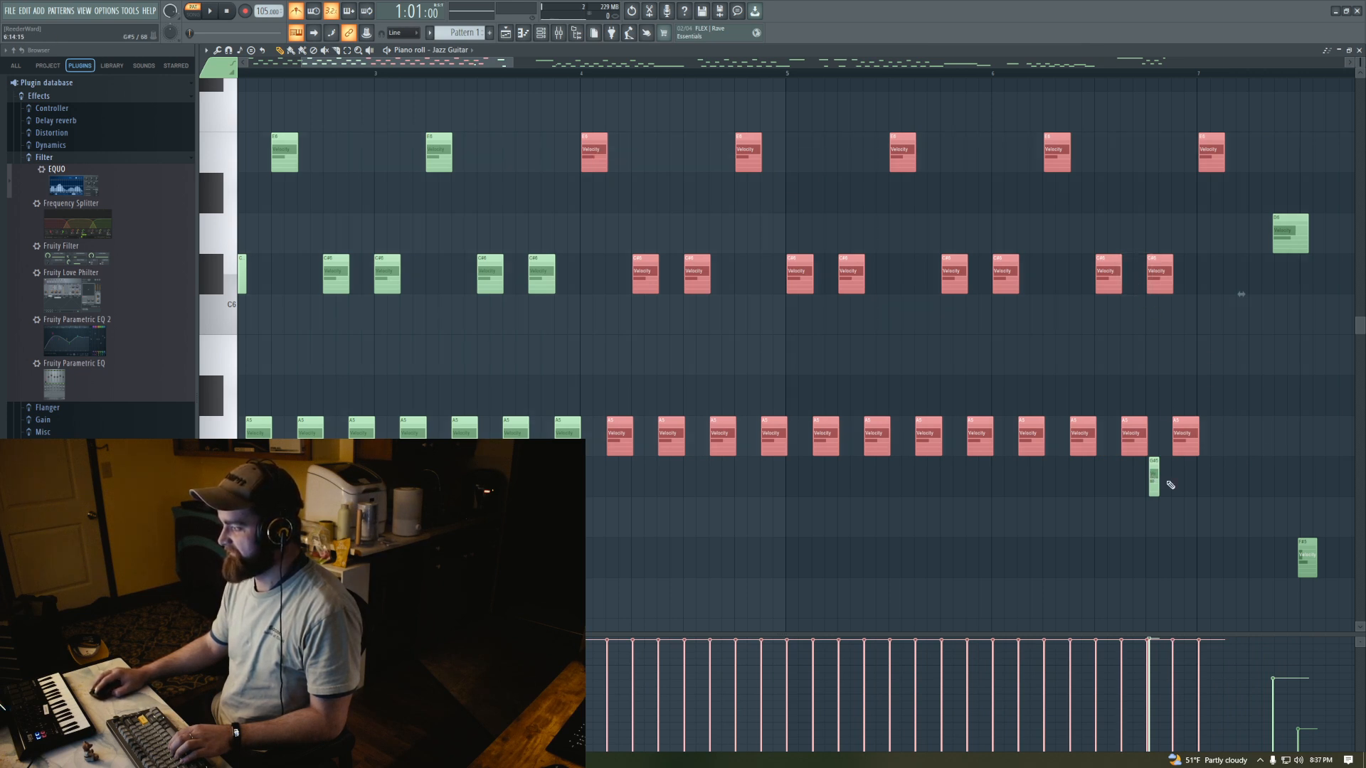
Select only the A5 notes of the copied phrase in bars 4 to 6 and transpose them down one semitone to G#5
right_click(1251, 526, "ctrl")
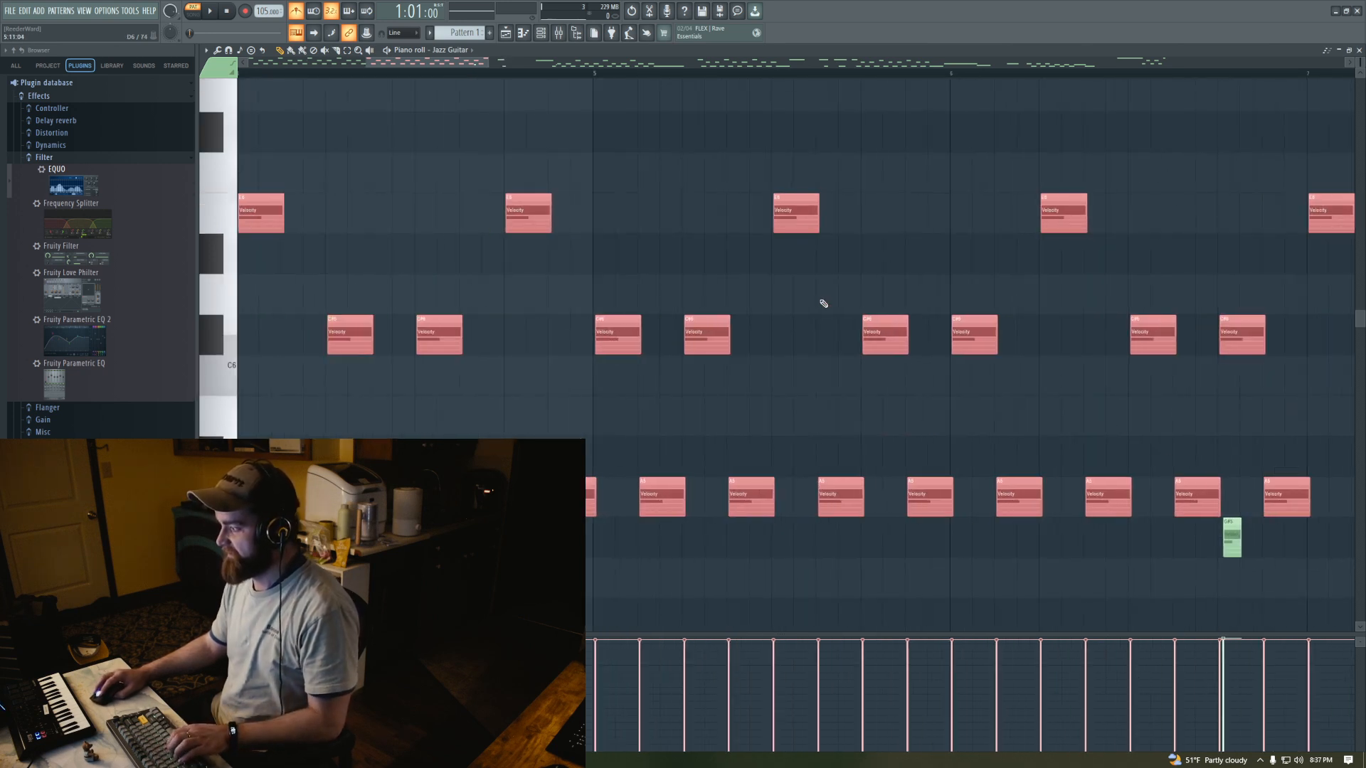
scroll(467, 73, "down", 3)
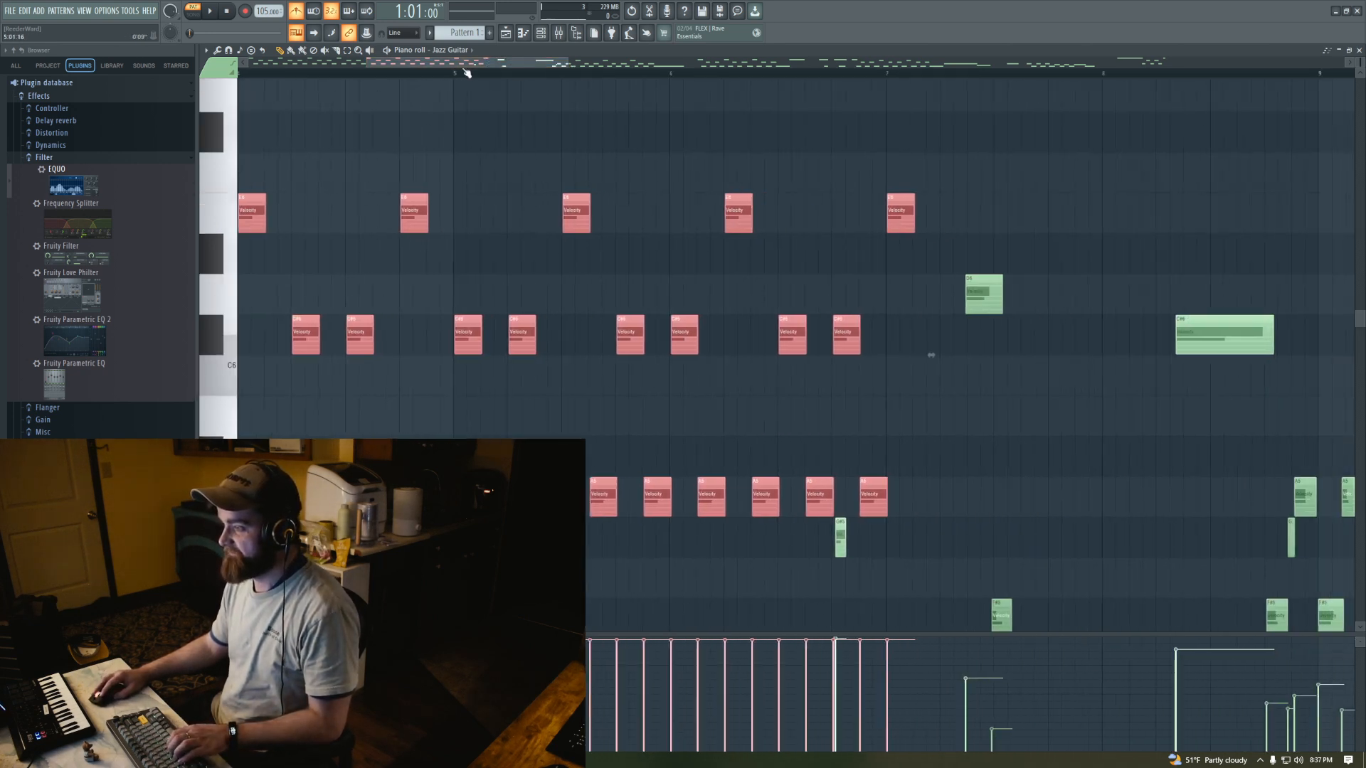
scroll(372, 66, "down", 2)
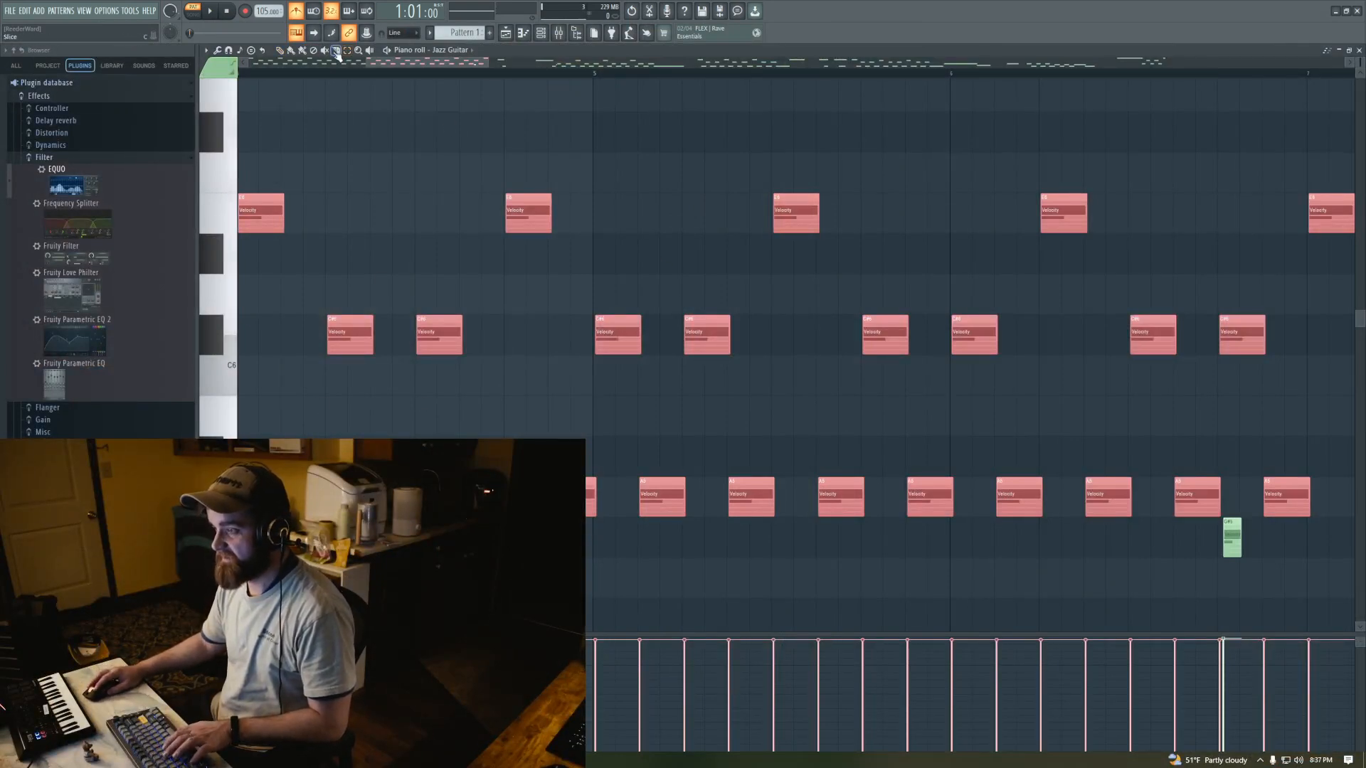
key("ctrl+d")
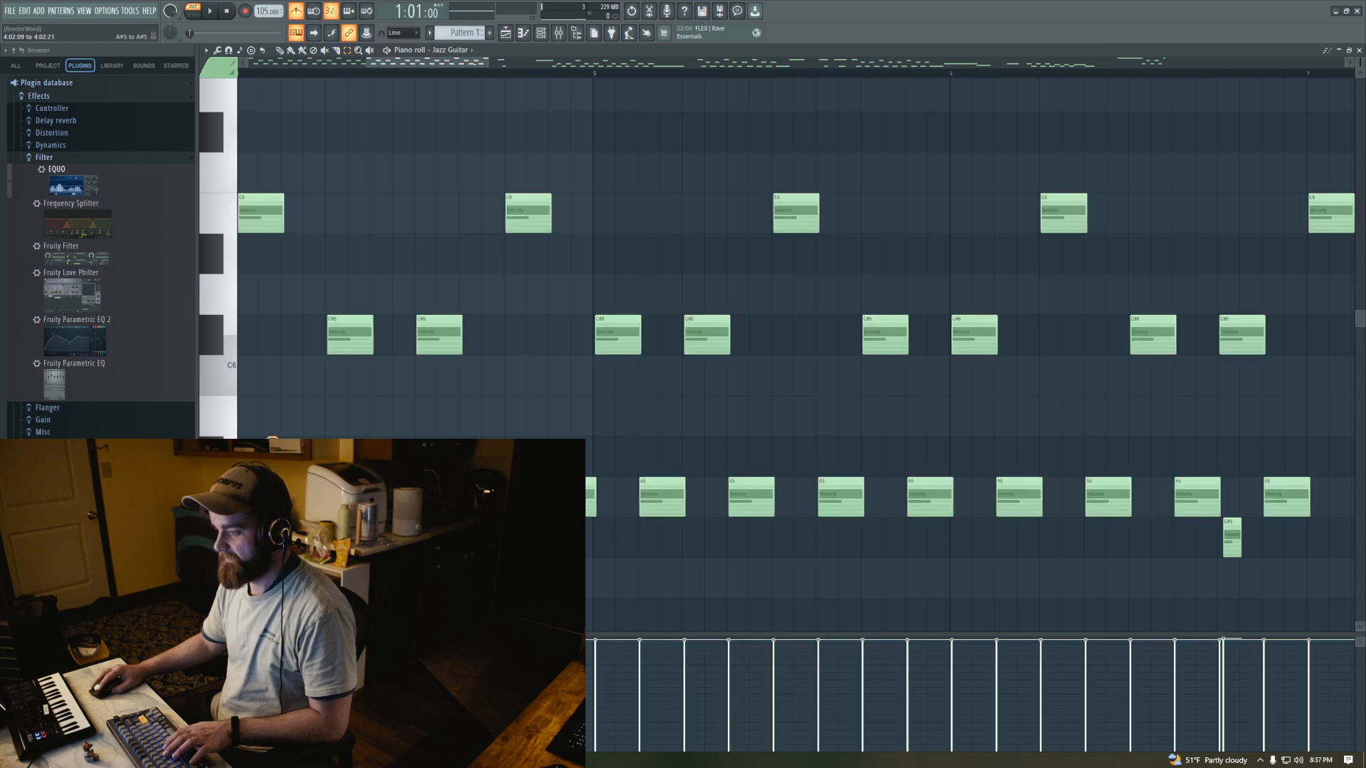
left_click_drag(491, 554, 1296, 518)
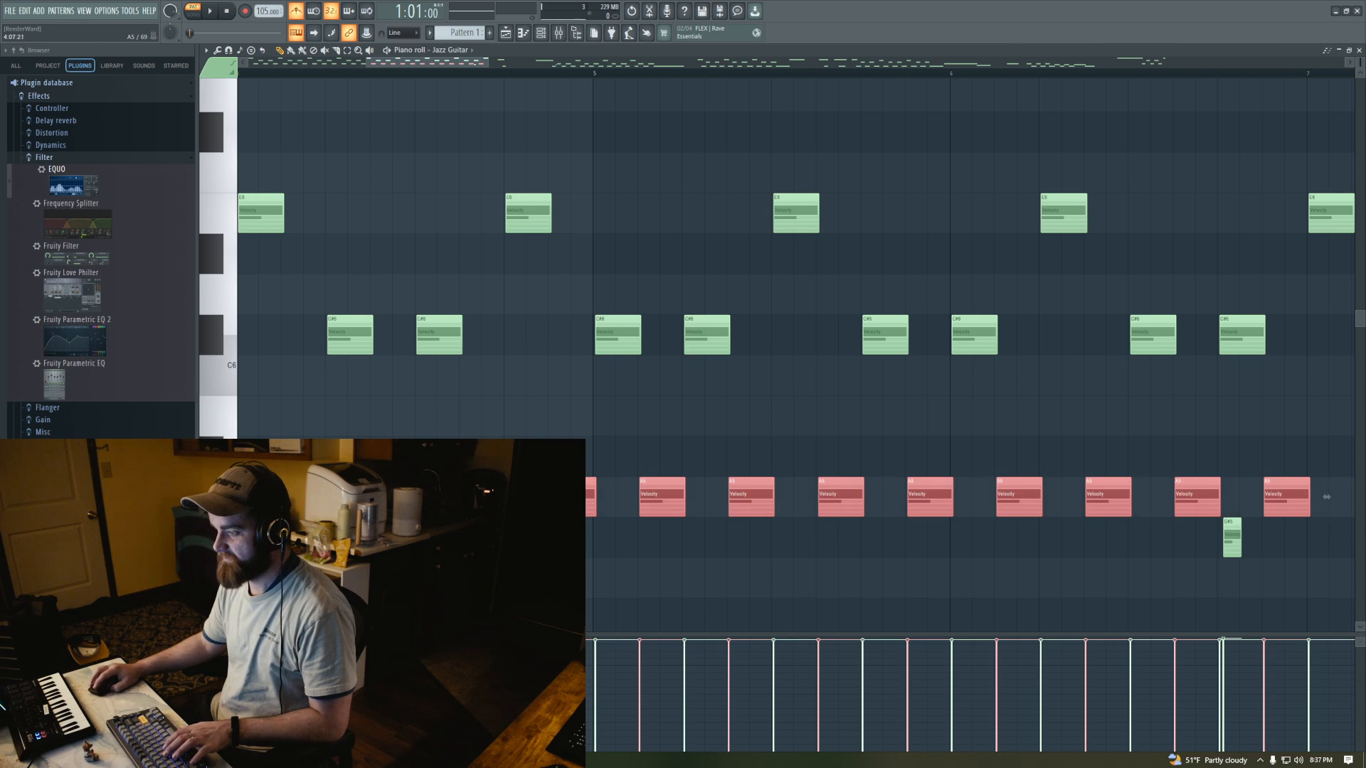
key("Down")
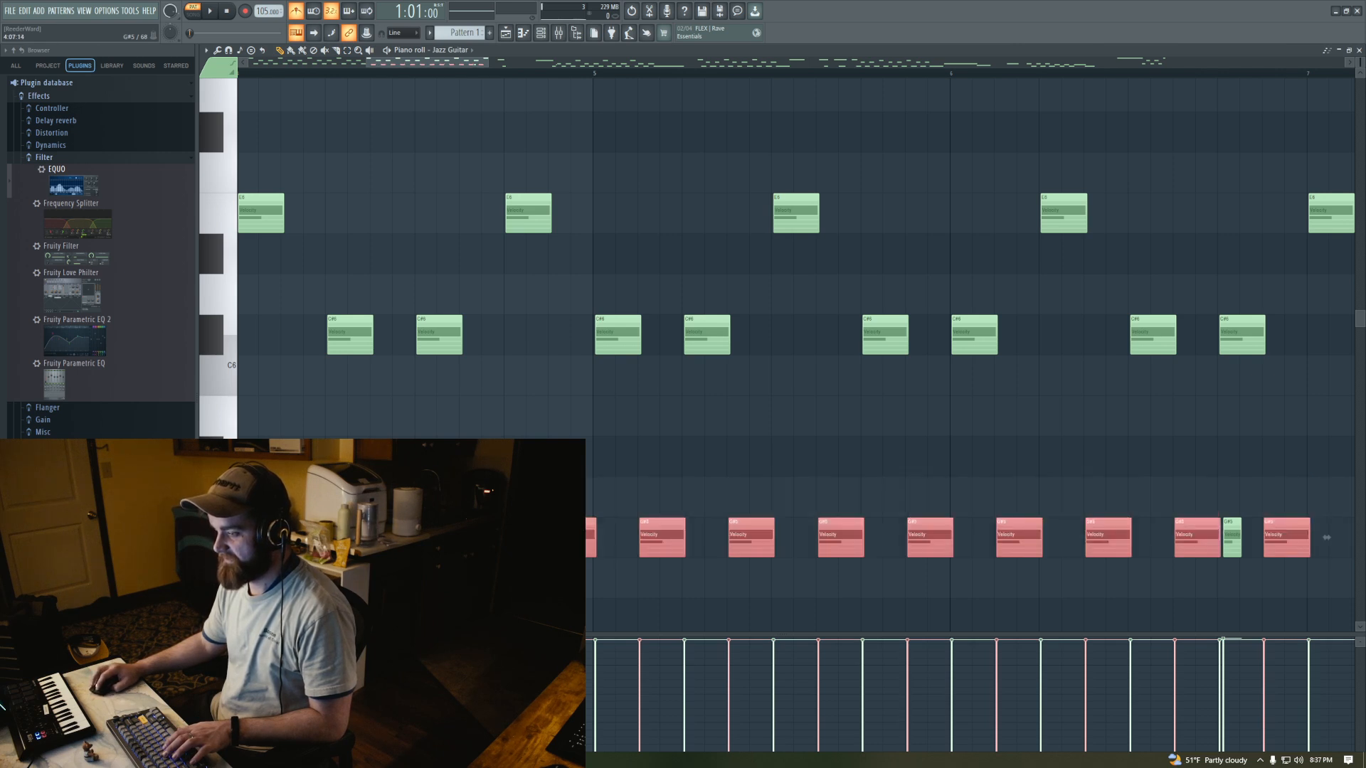
Delete the short leftover recorded G#5 near the end of bar 6, between the last two notes of the transposed row
left_click_drag(381, 538, 385, 538)
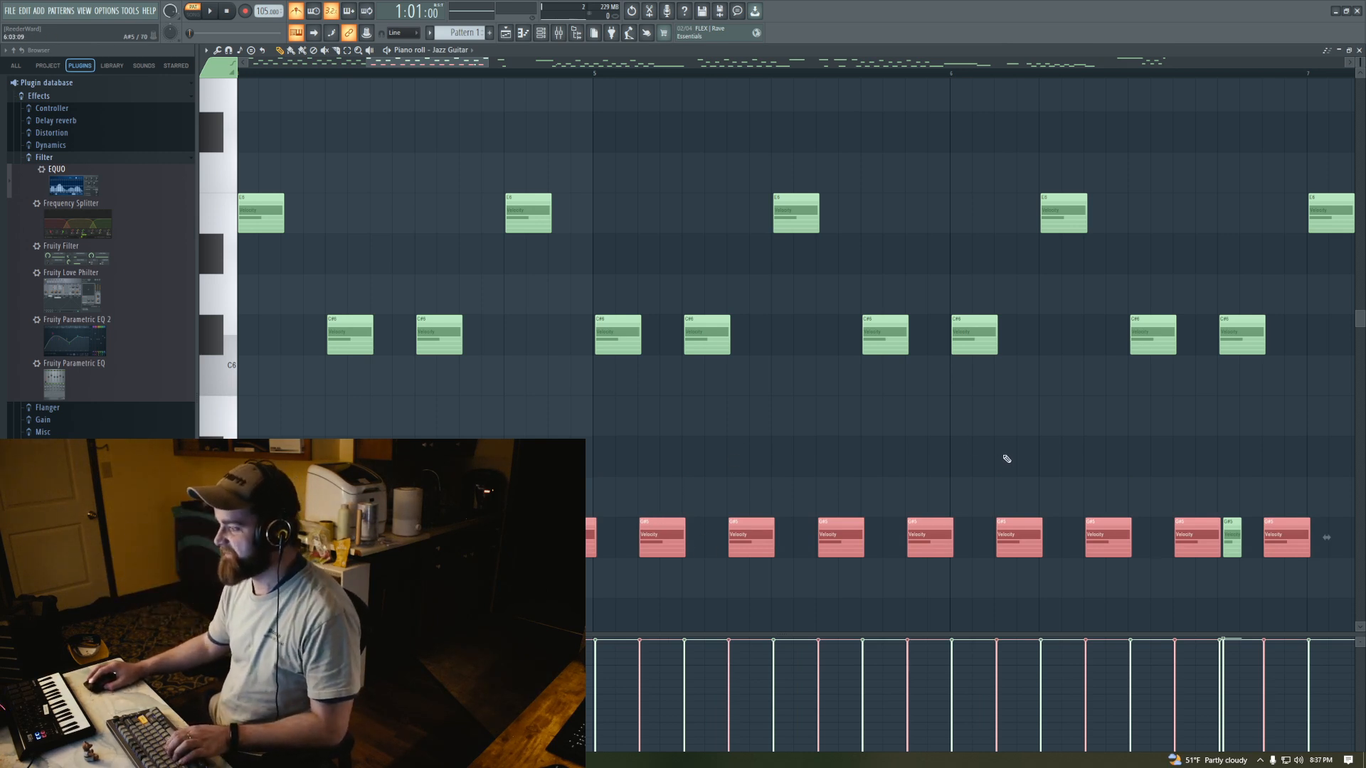
right_click(1228, 531)
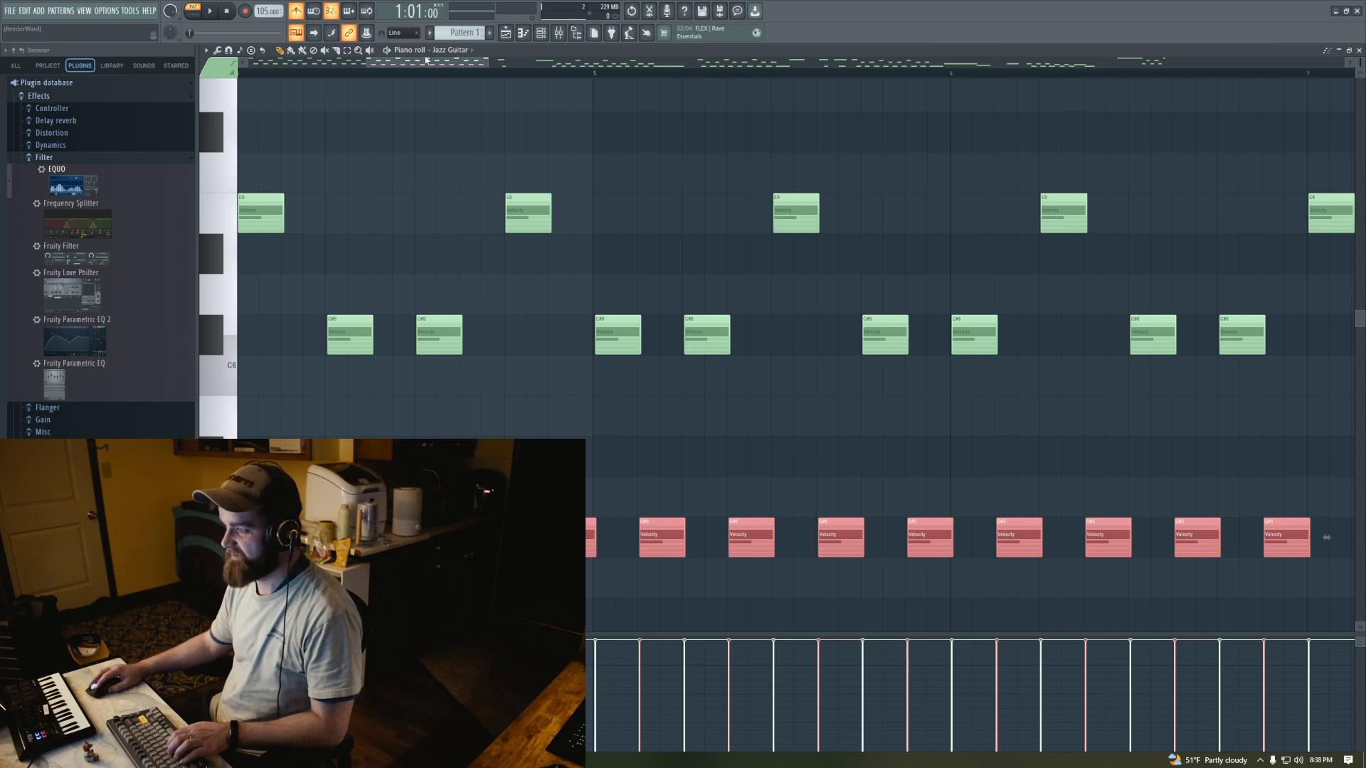
Play the melody into bar 9, stop, and delete all recorded notes from the E6 opening bar 7 through the F#5 opening bar 9
left_click_drag(359, 65, 311, 61)
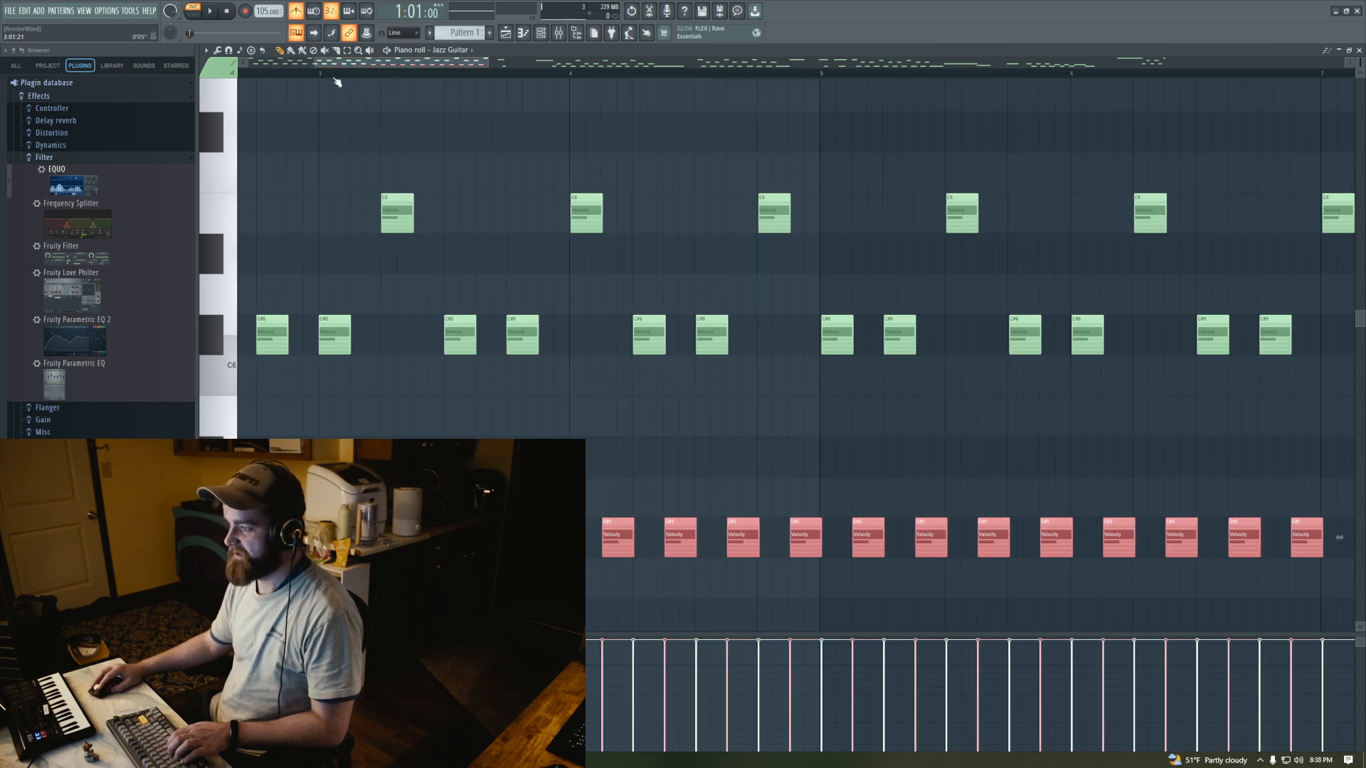
key("space")
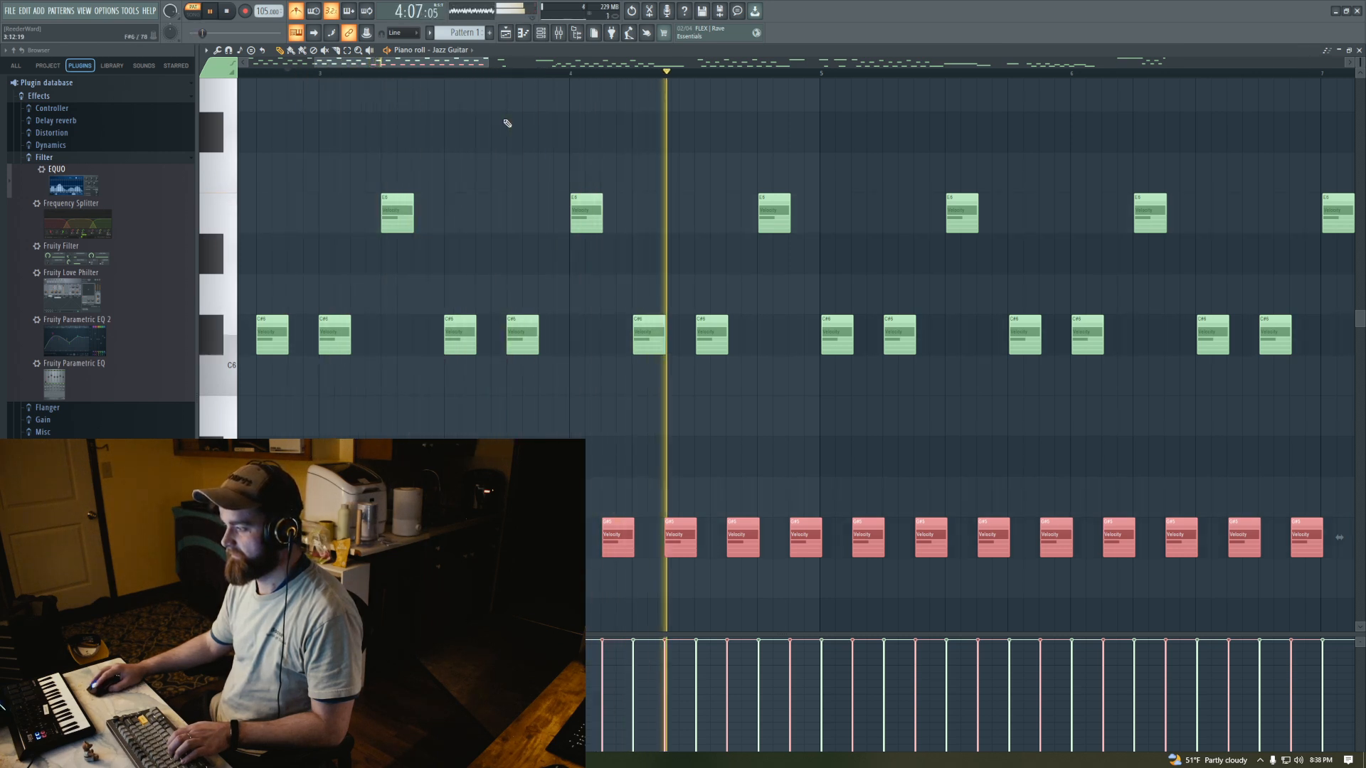
left_click_drag(460, 64, 600, 69)
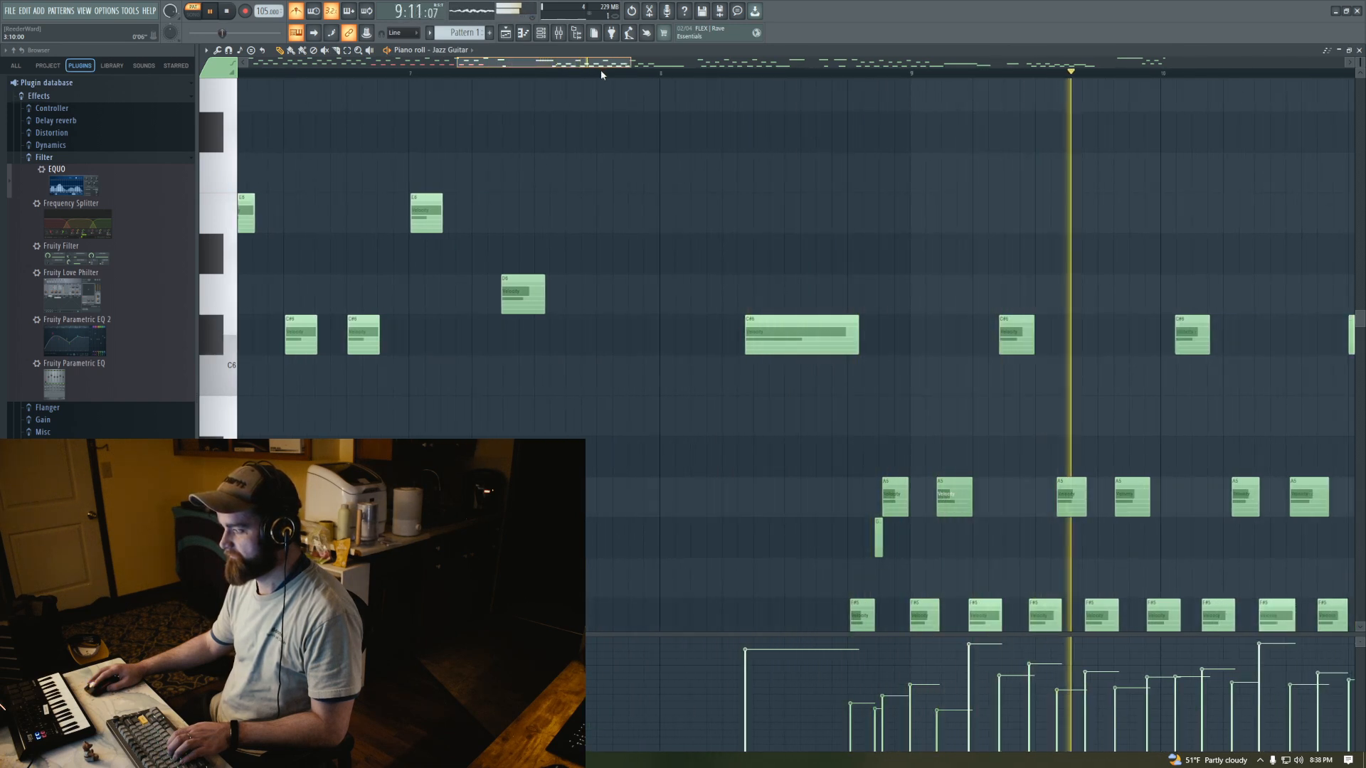
key("space")
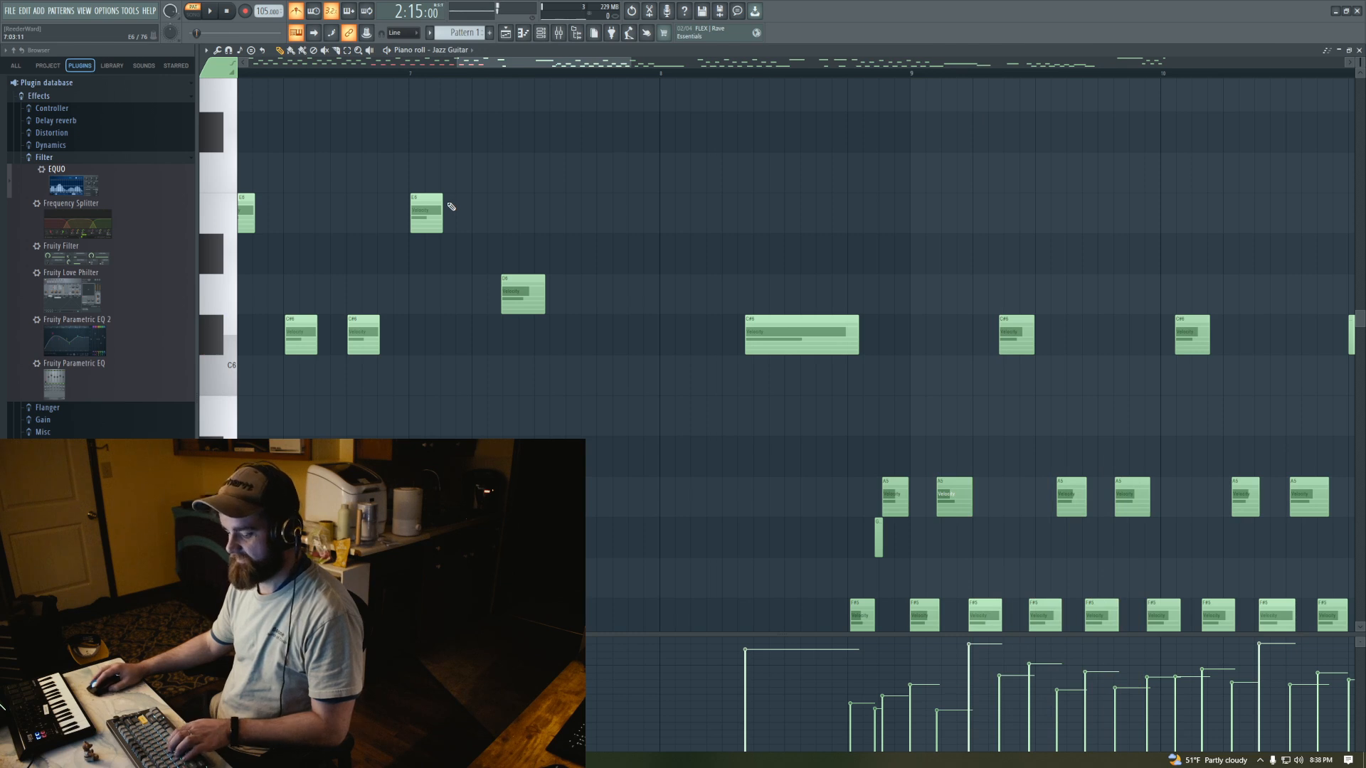
left_click_drag(412, 153, 916, 628)
key("Delete")
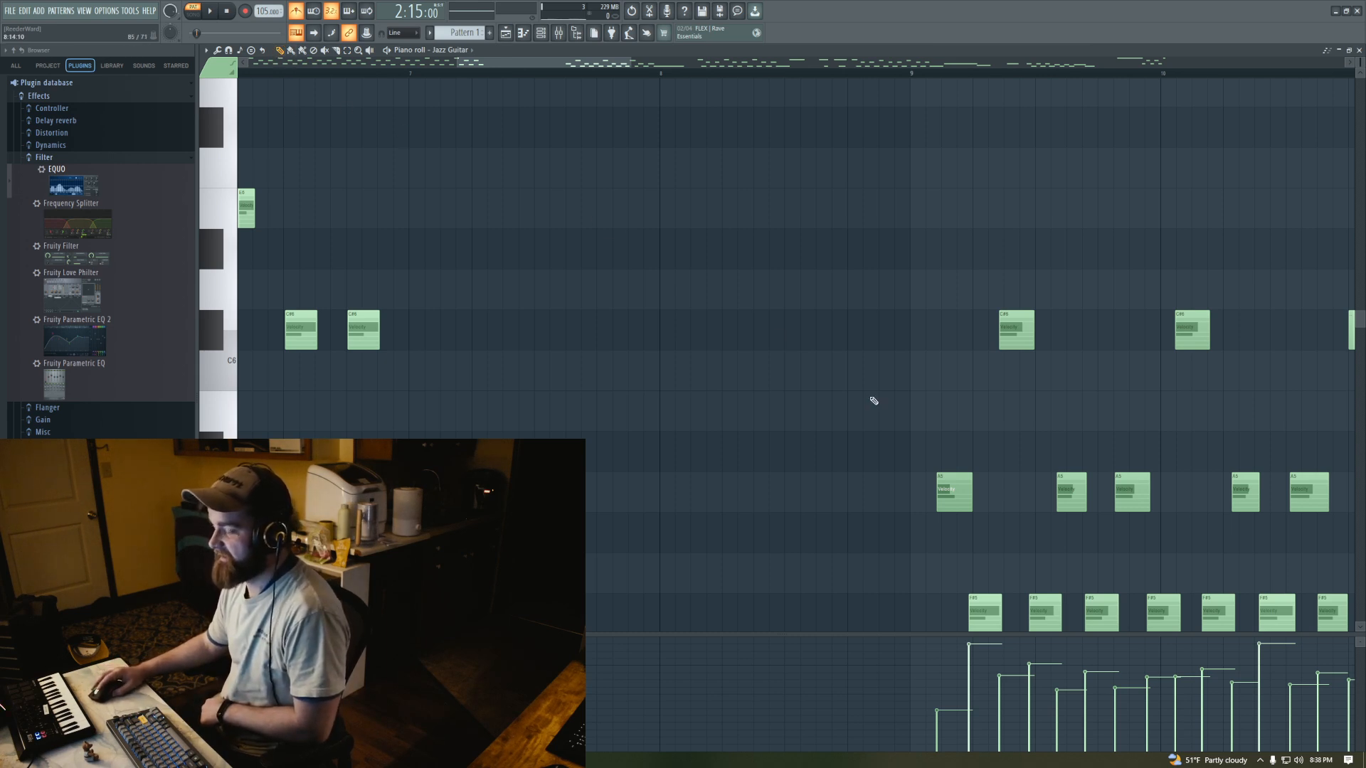
Select all E6, C#6 and G#5 notes of the phrase in bars 4 to 6 and duplicate them directly after it, starting at bar 7
right_click(1018, 456, "ctrl")
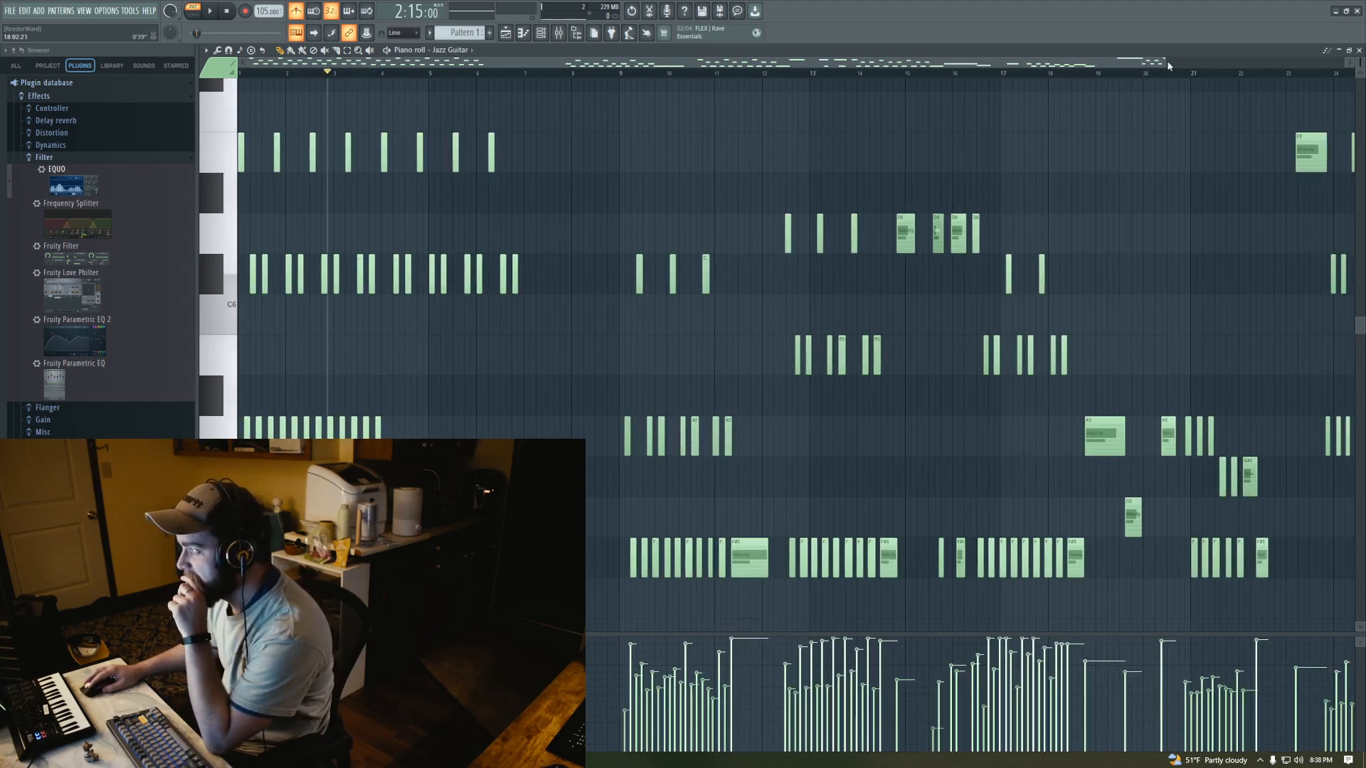
left_click_drag(1169, 68, 625, 79)
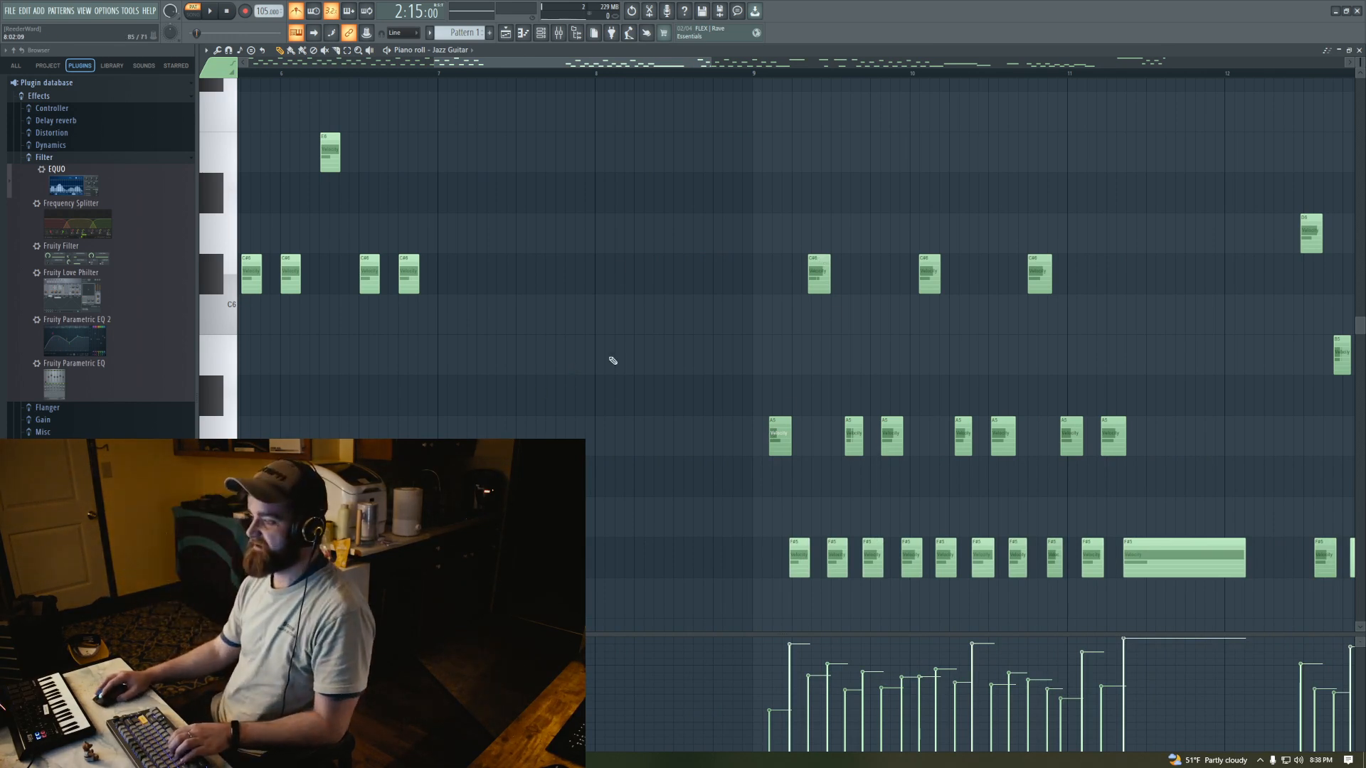
left_click_drag(551, 65, 437, 79)
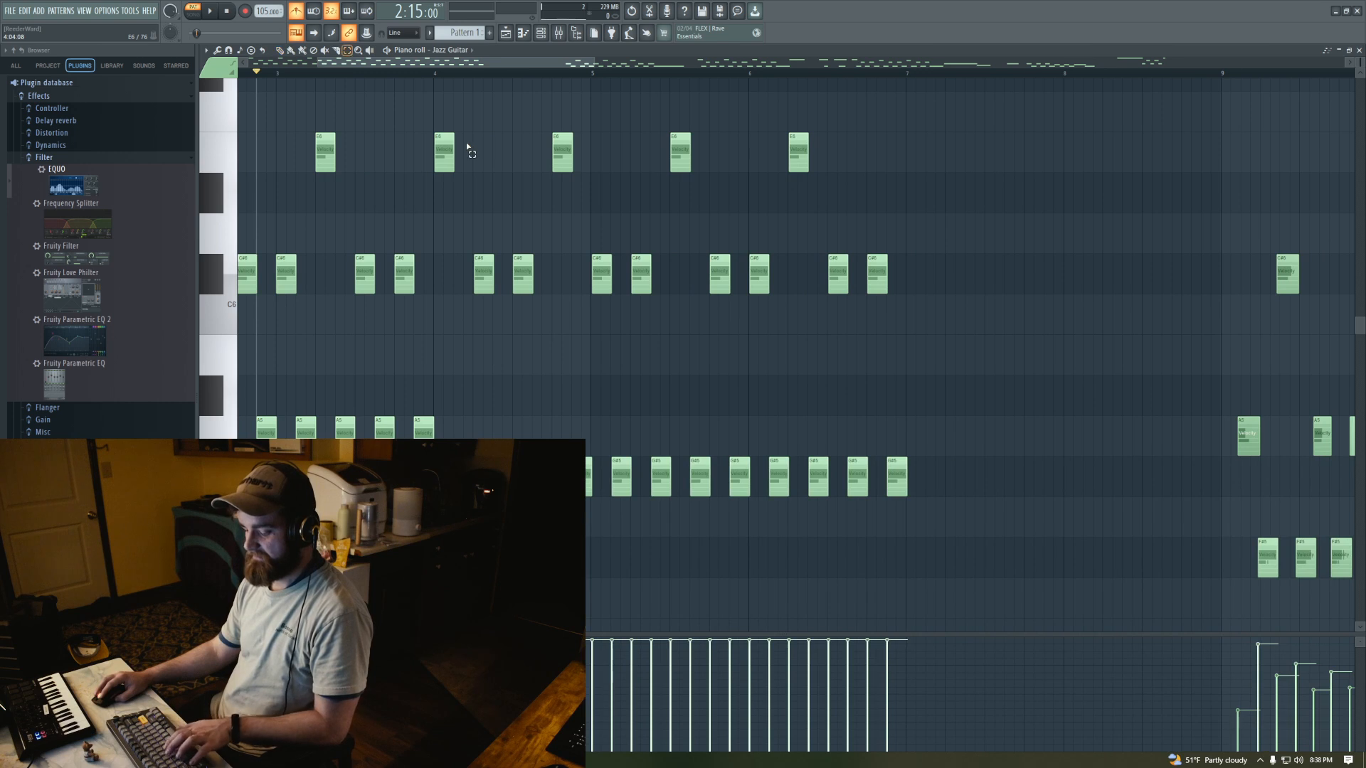
left_click_drag(446, 131, 921, 492)
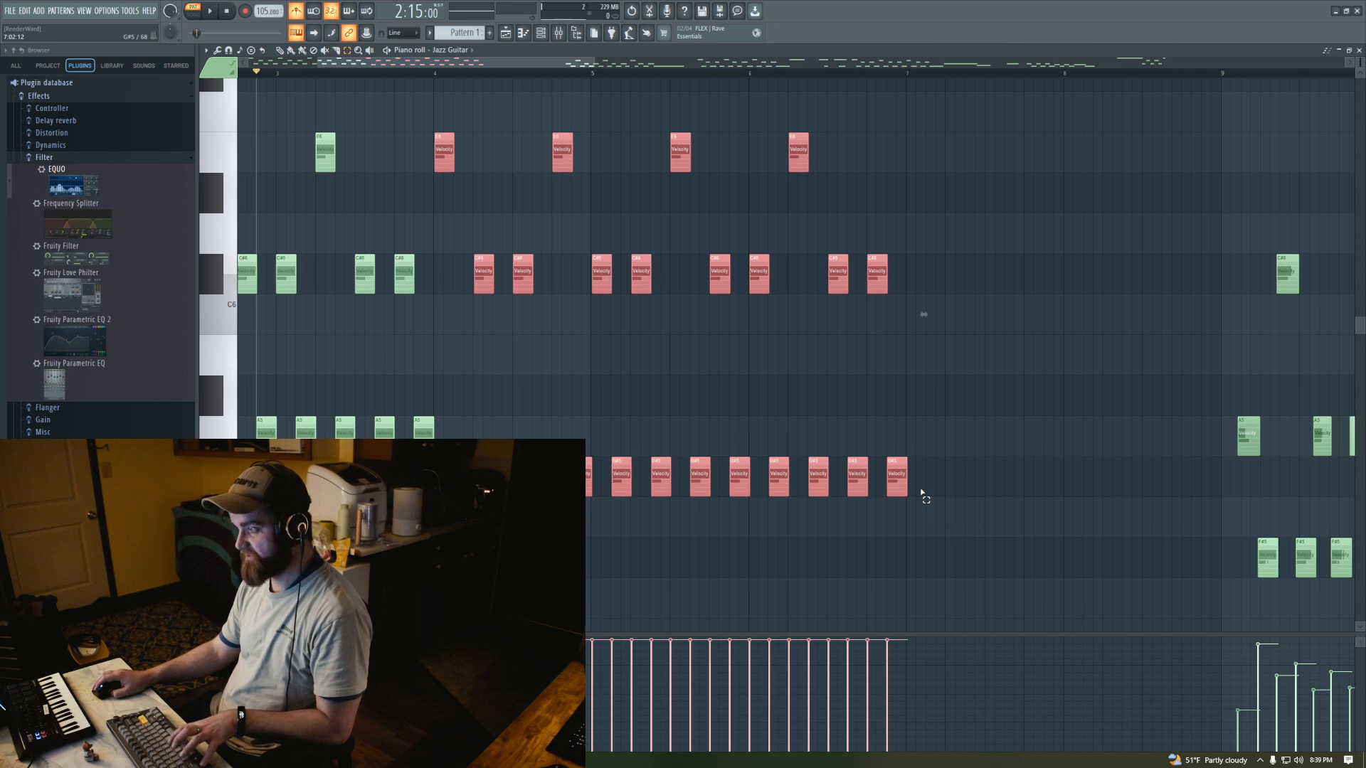
key("ctrl+b")
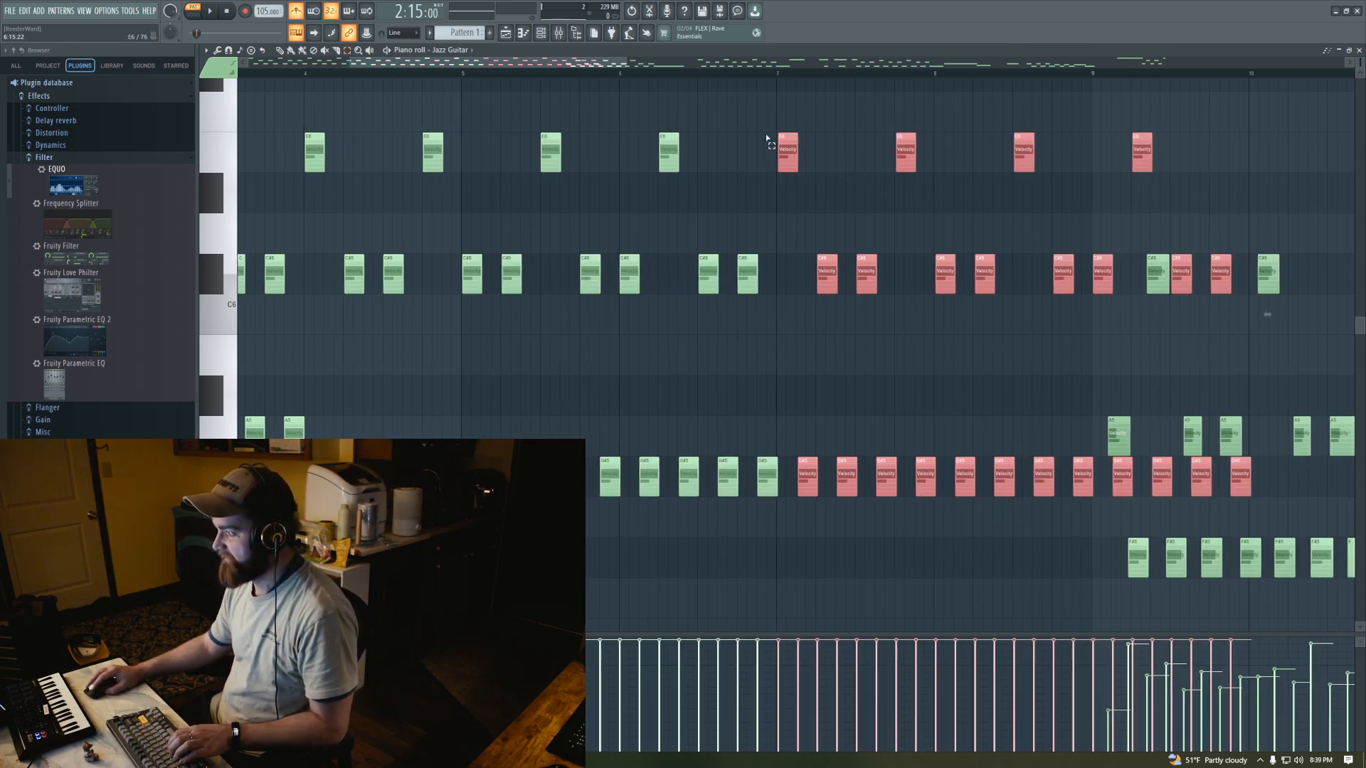
left_click_drag(776, 92, 1169, 169)
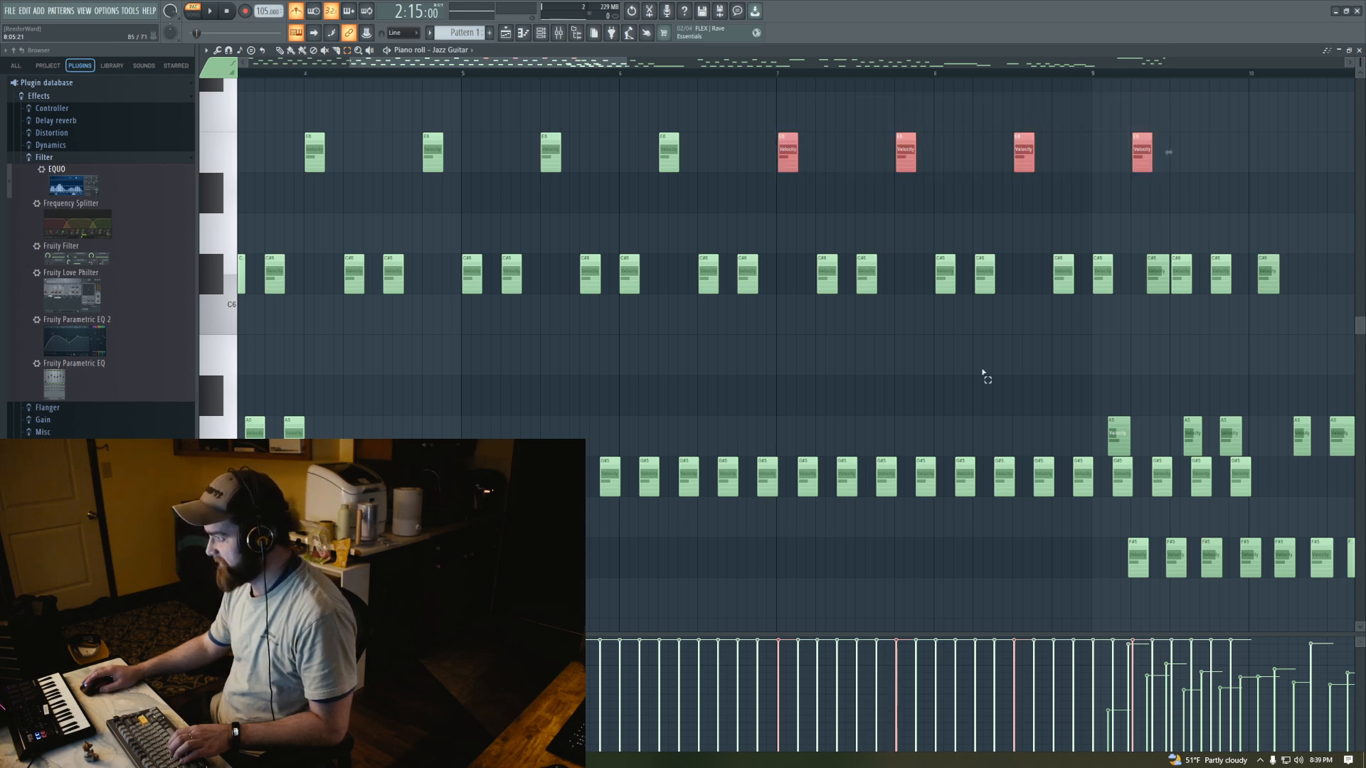
left_click_drag(789, 417, 1088, 498)
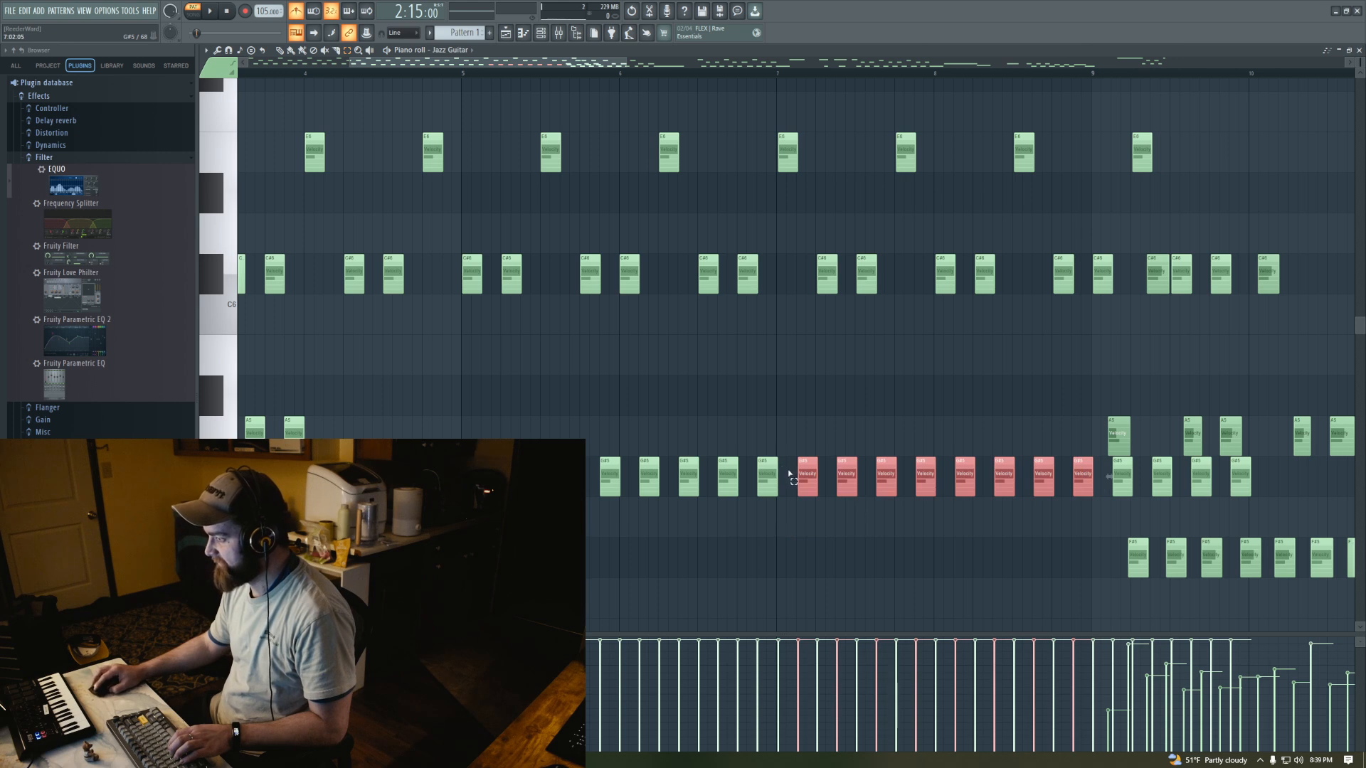
left_click_drag(789, 474, 1256, 498)
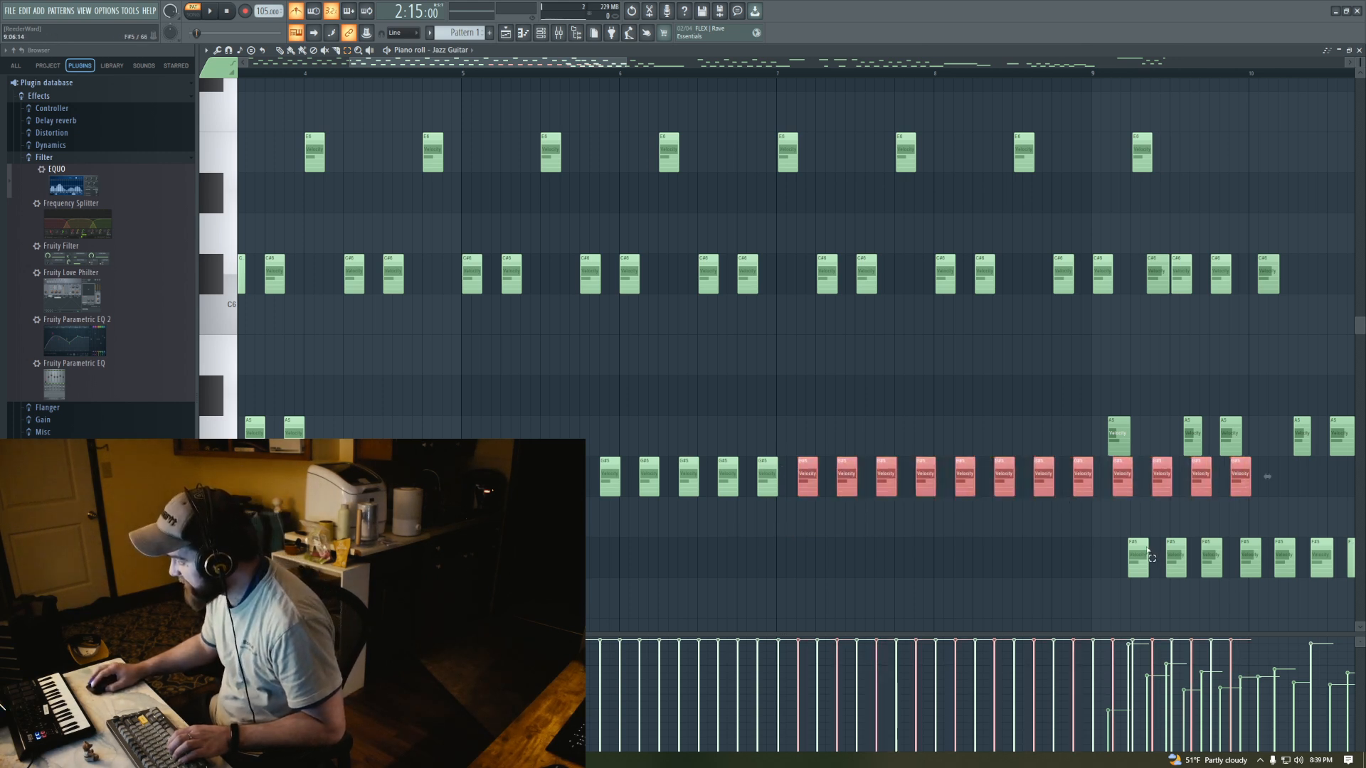
Delete the recorded F#5 notes beneath the copied phrase from bar 9 to the middle of bar 10
left_click_drag(1121, 559, 1327, 562)
key("Delete")
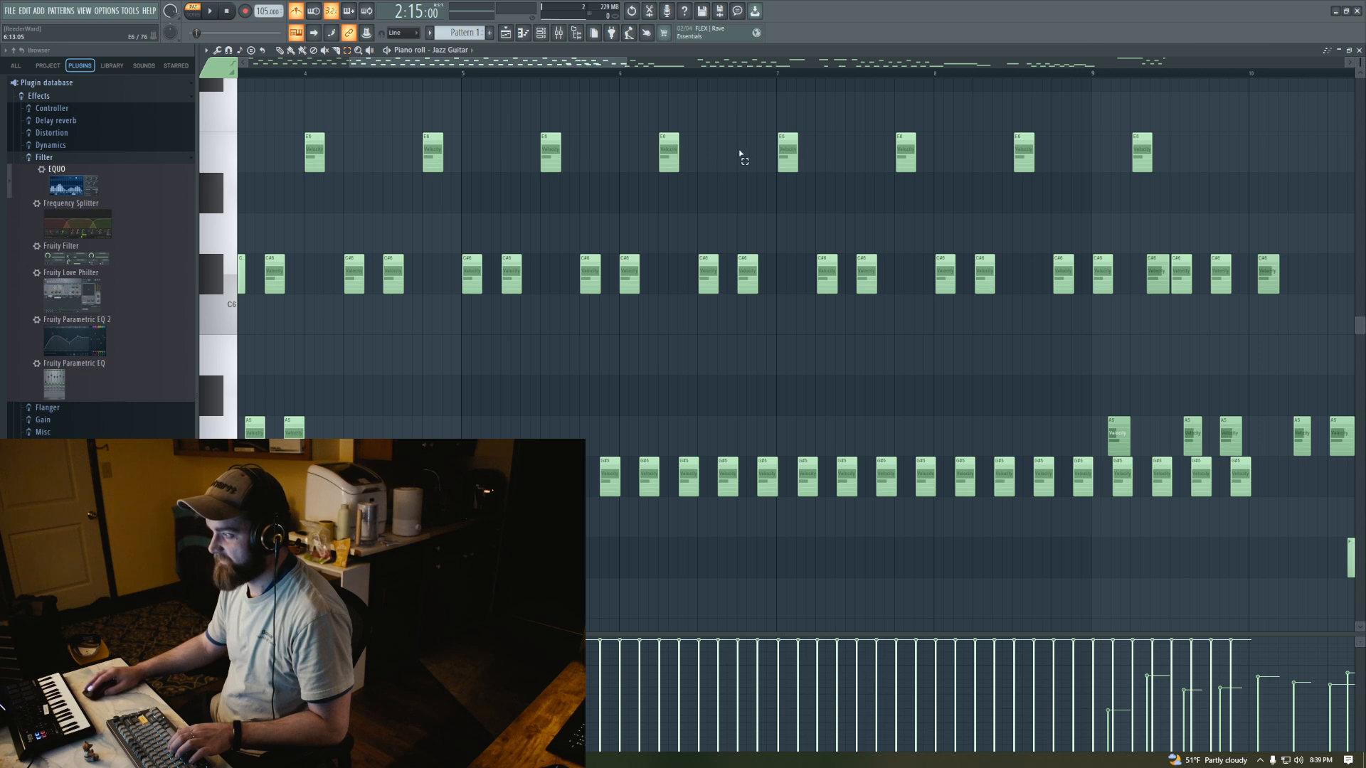
Select only the G#5 notes of the copied phrase in bars 7 to 9
left_click_drag(789, 130, 1163, 213)
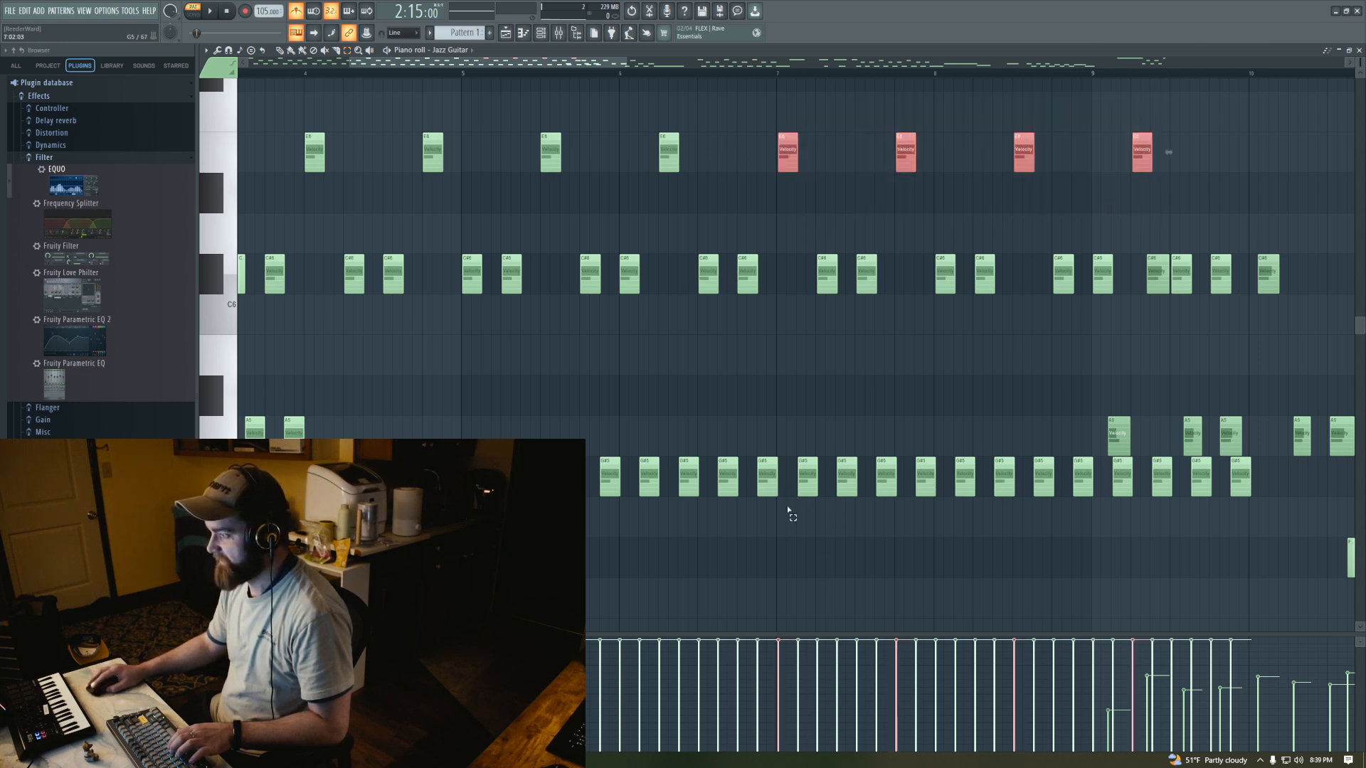
left_click_drag(790, 456, 1252, 535)
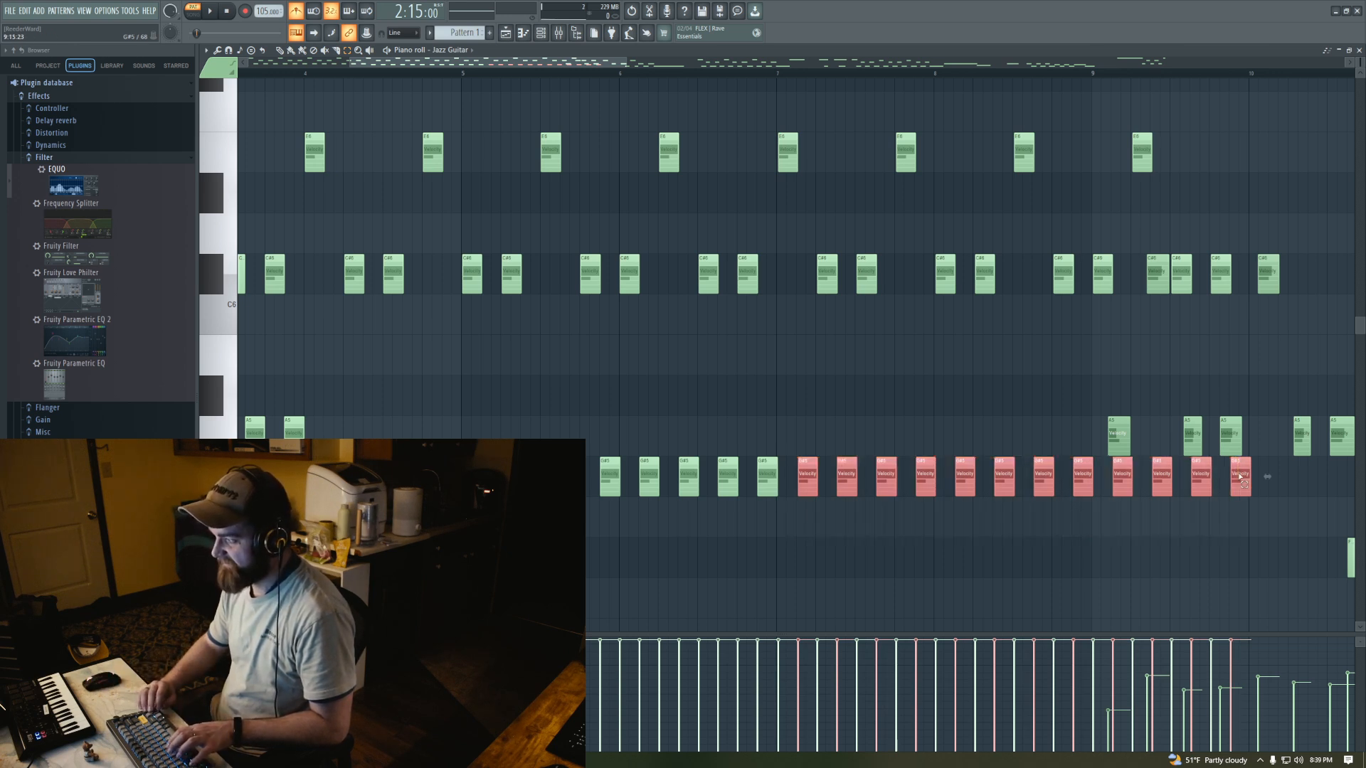
Lower the selected notes in bars 7 to 9 to F#5 and delete the four overlapping A5 notes in bars 9 and 10
key("Down")
key("Down")
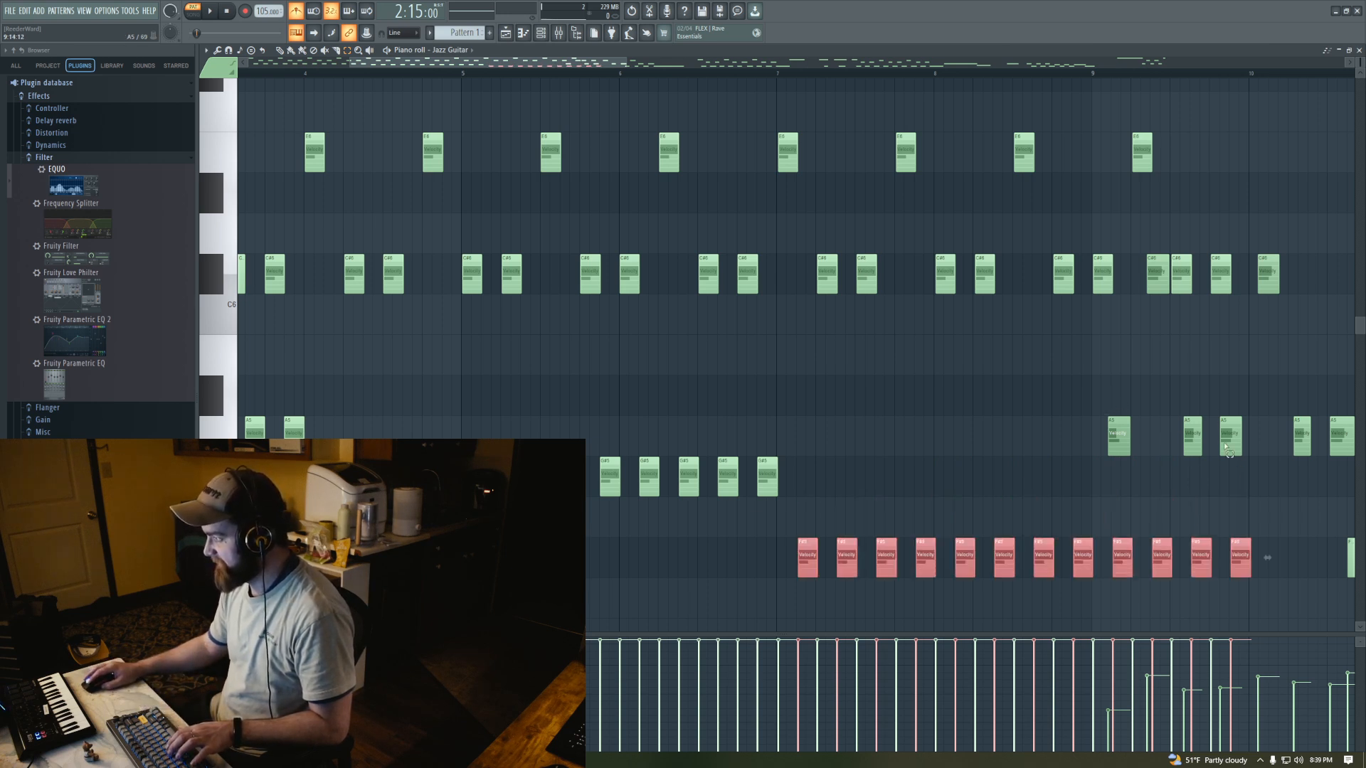
left_click_drag(1100, 377, 1317, 464)
key("Delete")
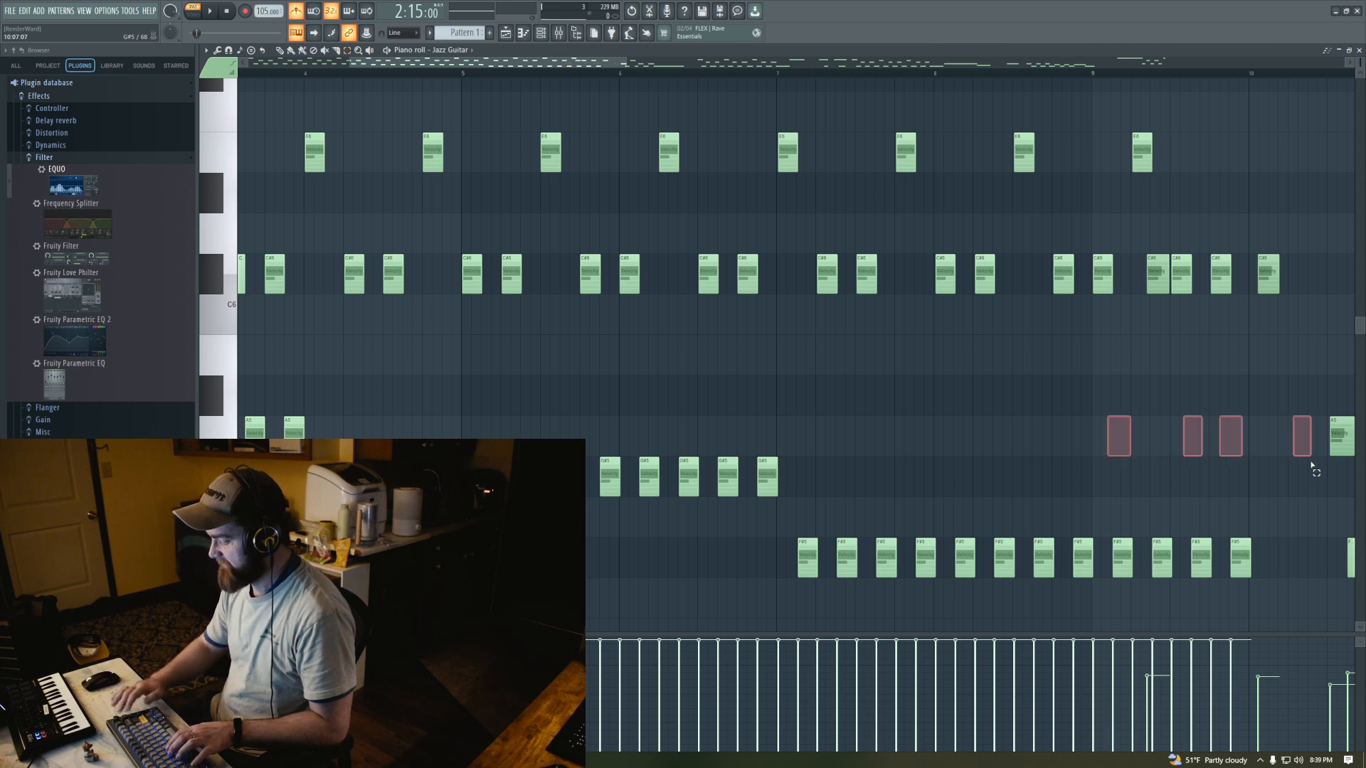
Transpose the C#6 notes from bar 7 to the start of bar 10 down four semitones to A5
left_click_drag(798, 213, 1283, 335)
key("Down")
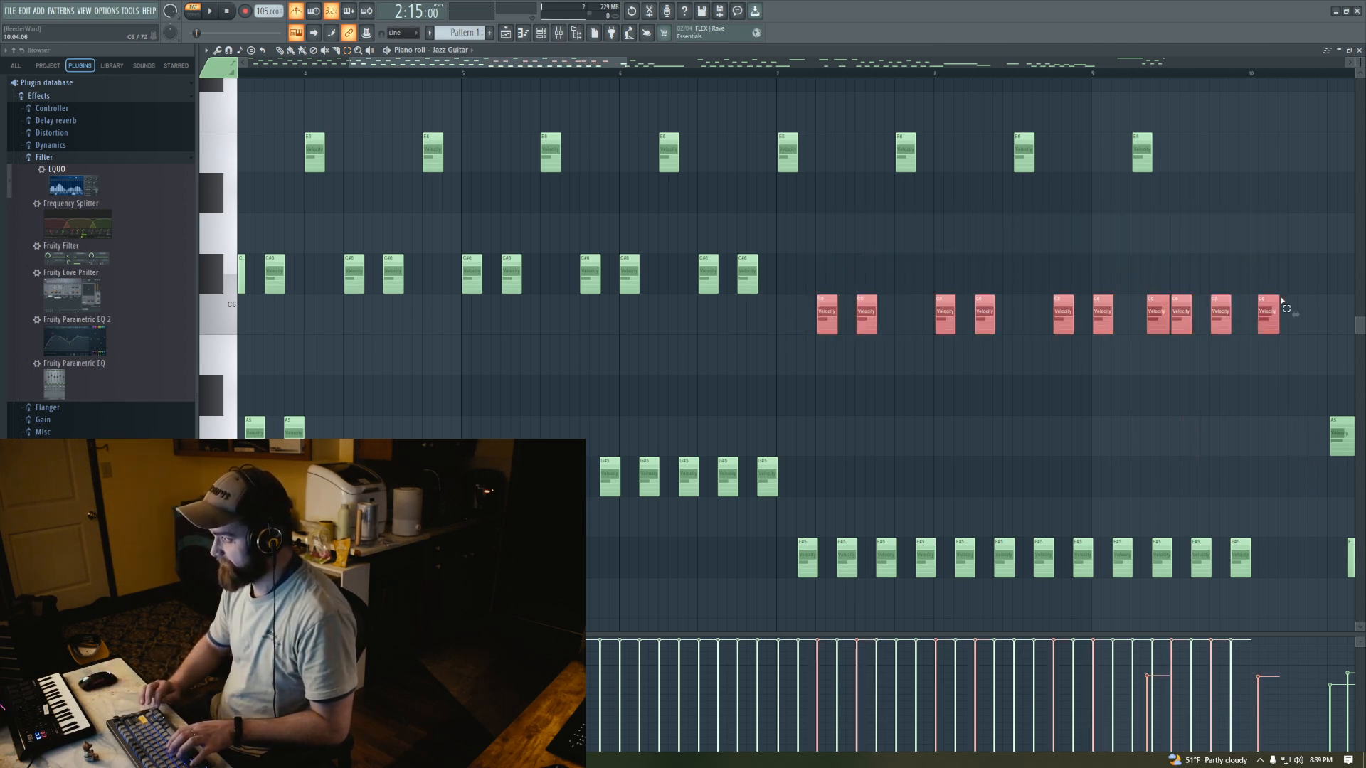
key("Down")
key("Down")
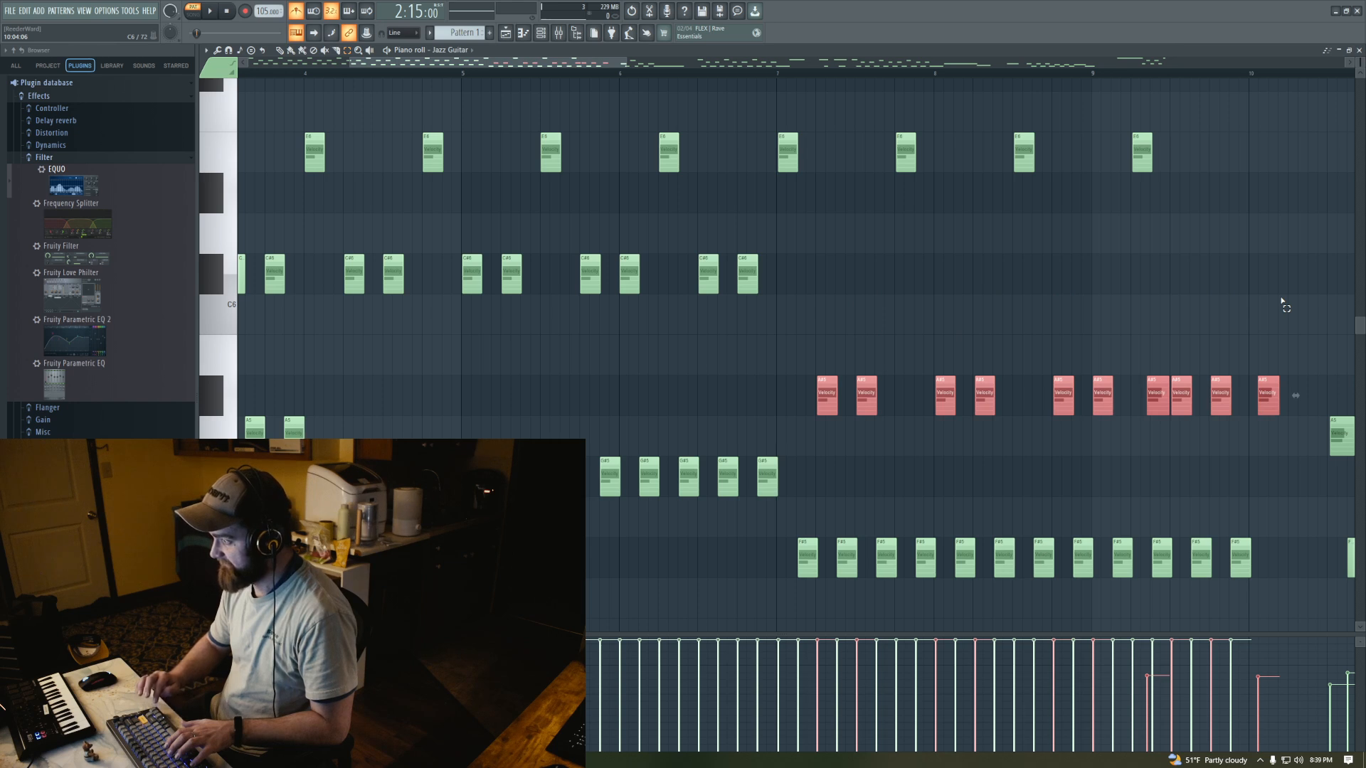
key("Down")
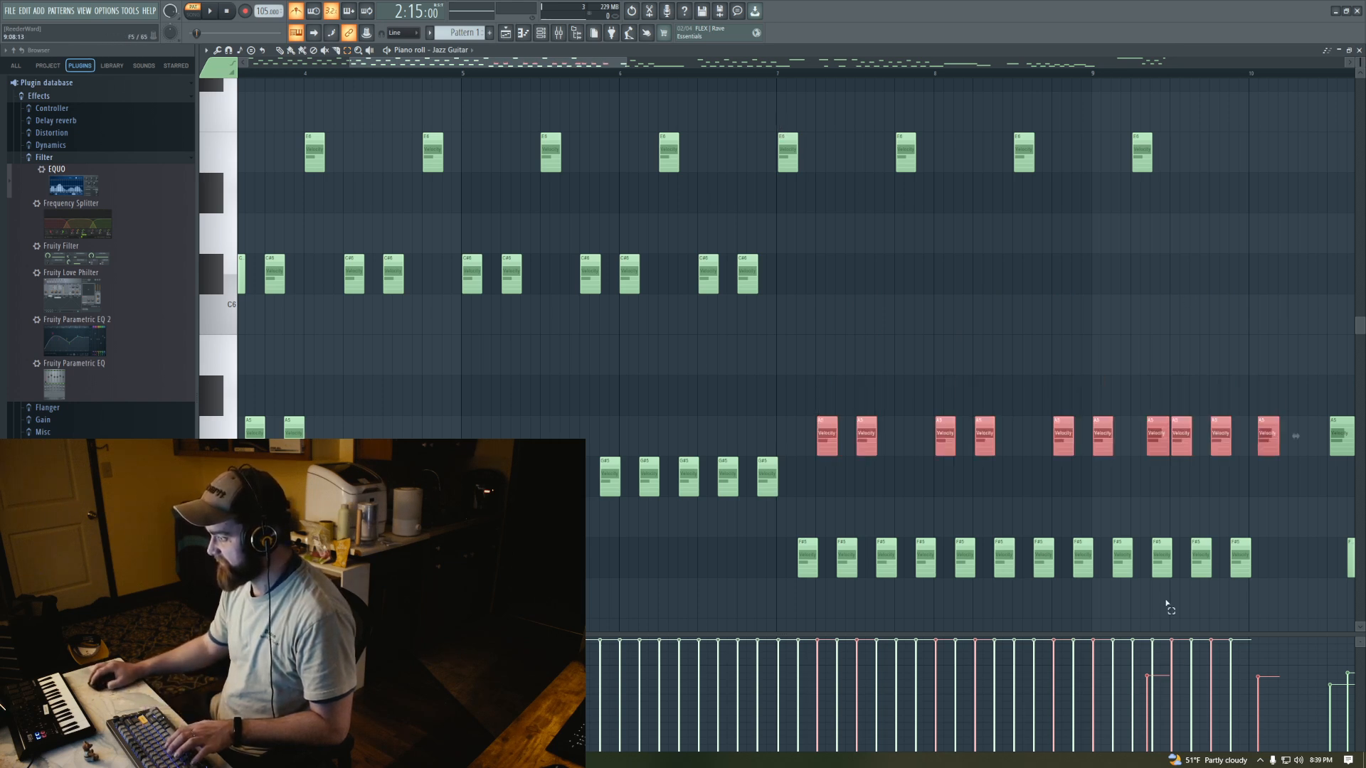
Transpose the four E6 notes in bars 7 to 9 down three semitones to C#6 and clear the selection
scroll(1037, 275, "down", 5)
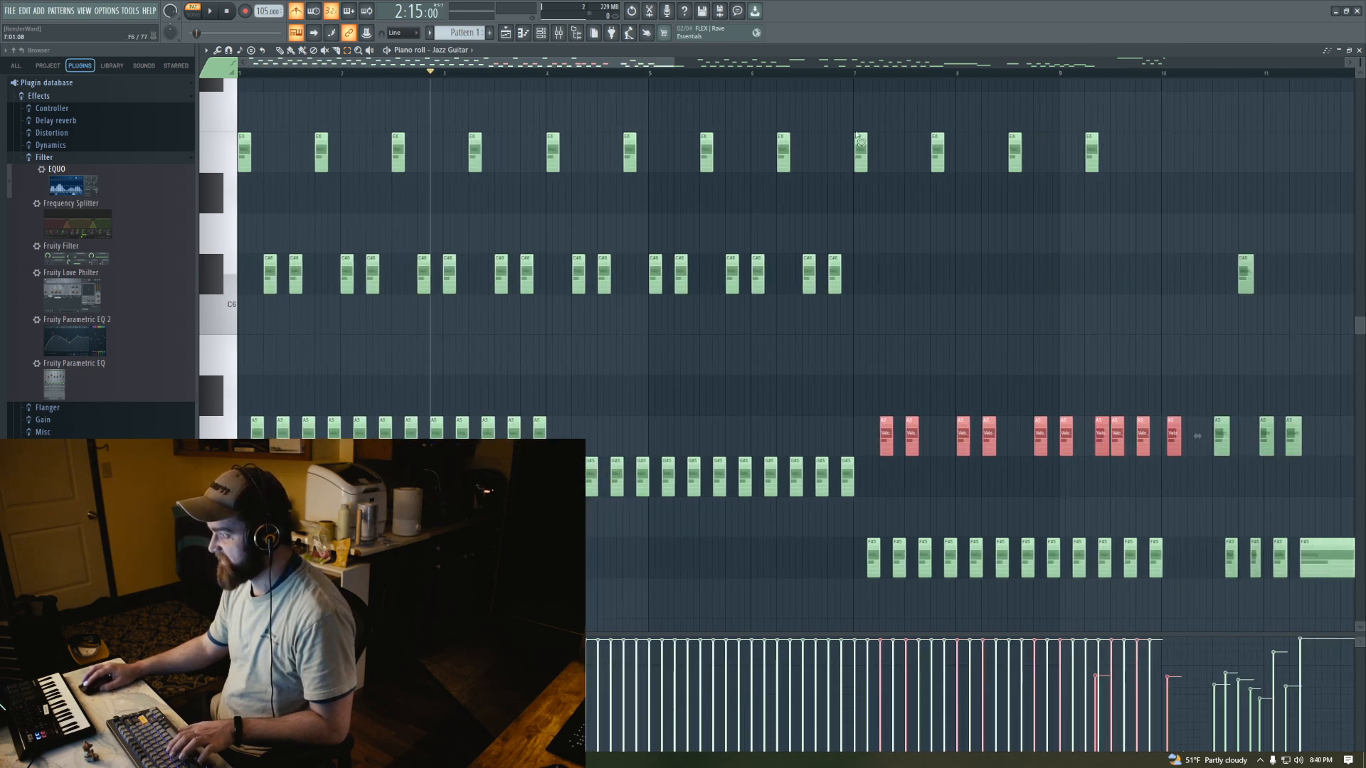
left_click_drag(858, 96, 1103, 190)
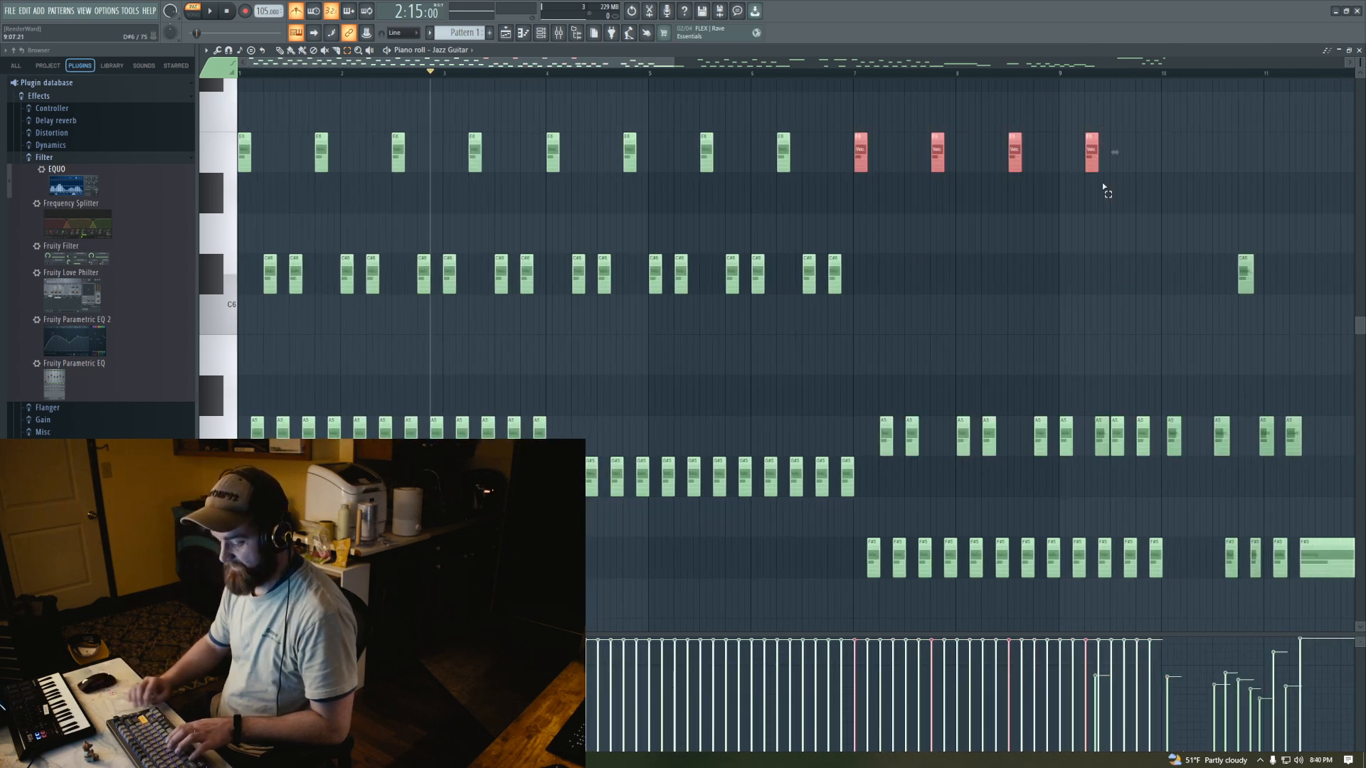
key("Down")
key("Down")
key("Down")
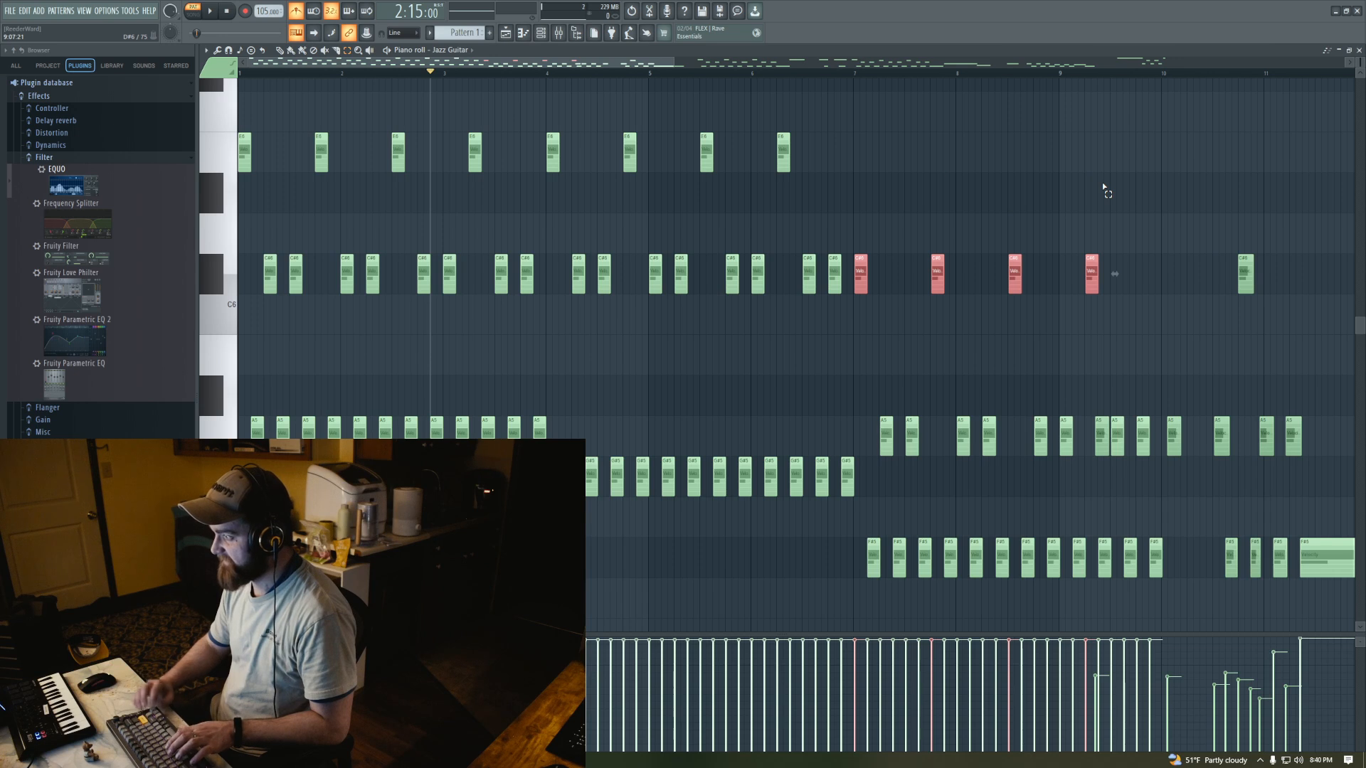
key("ctrl+d")
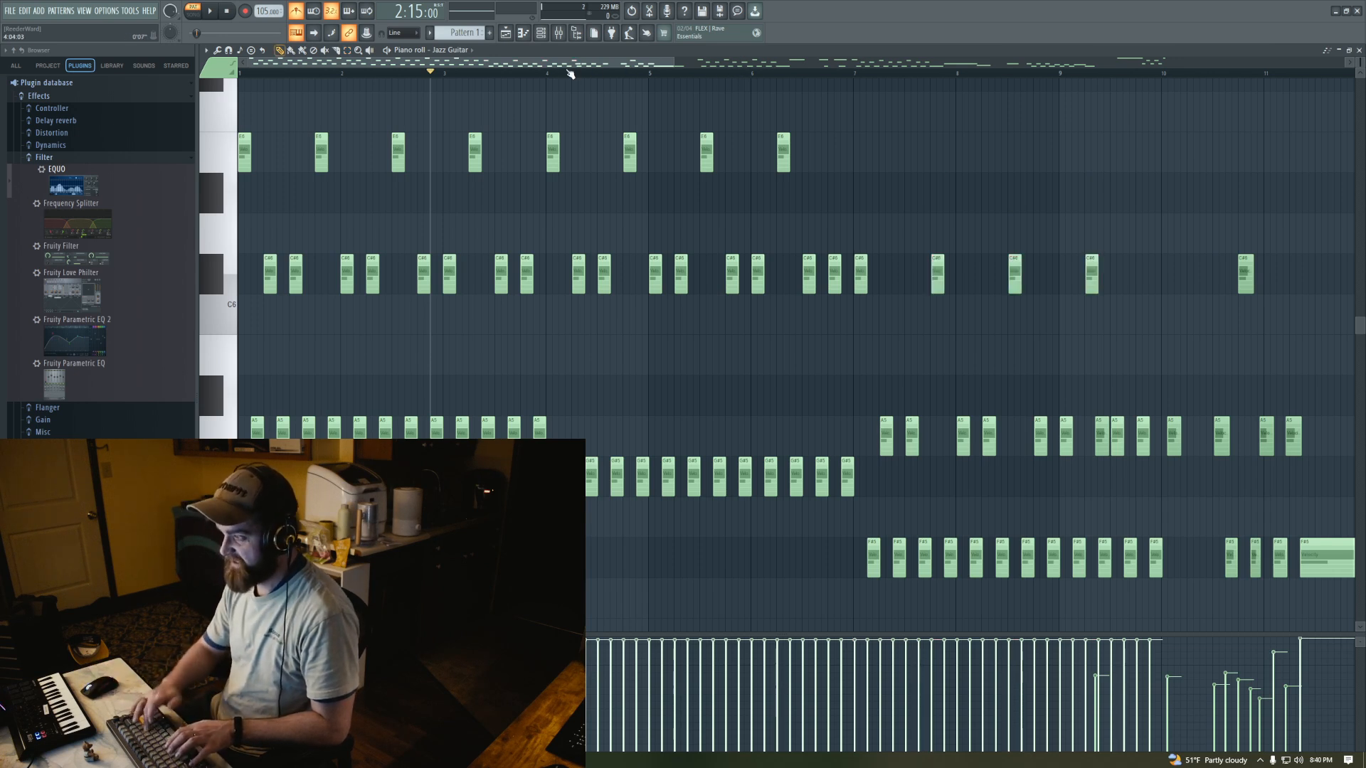
Audition the riff from bar 4 and again from late in bar 8, and remove the extra crowded A5 note in bar 9
key("space")
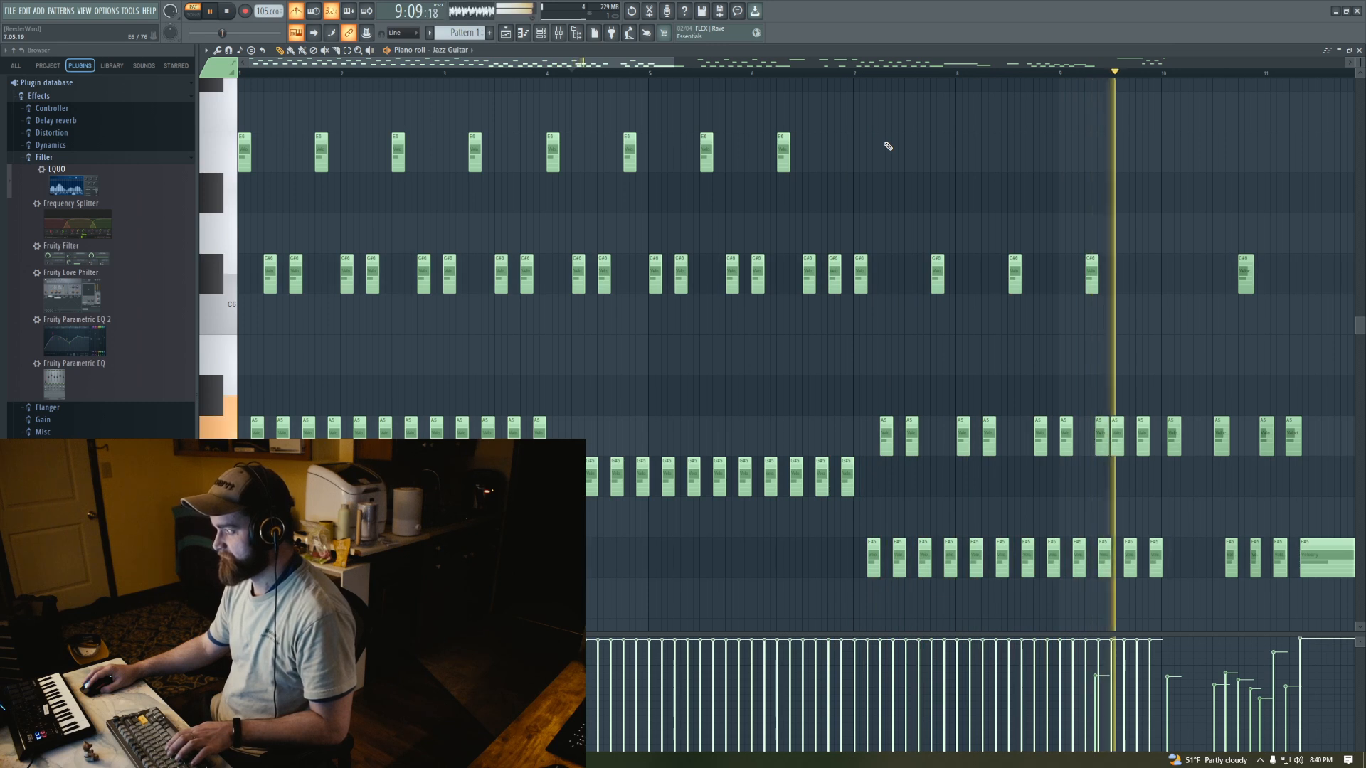
key("space")
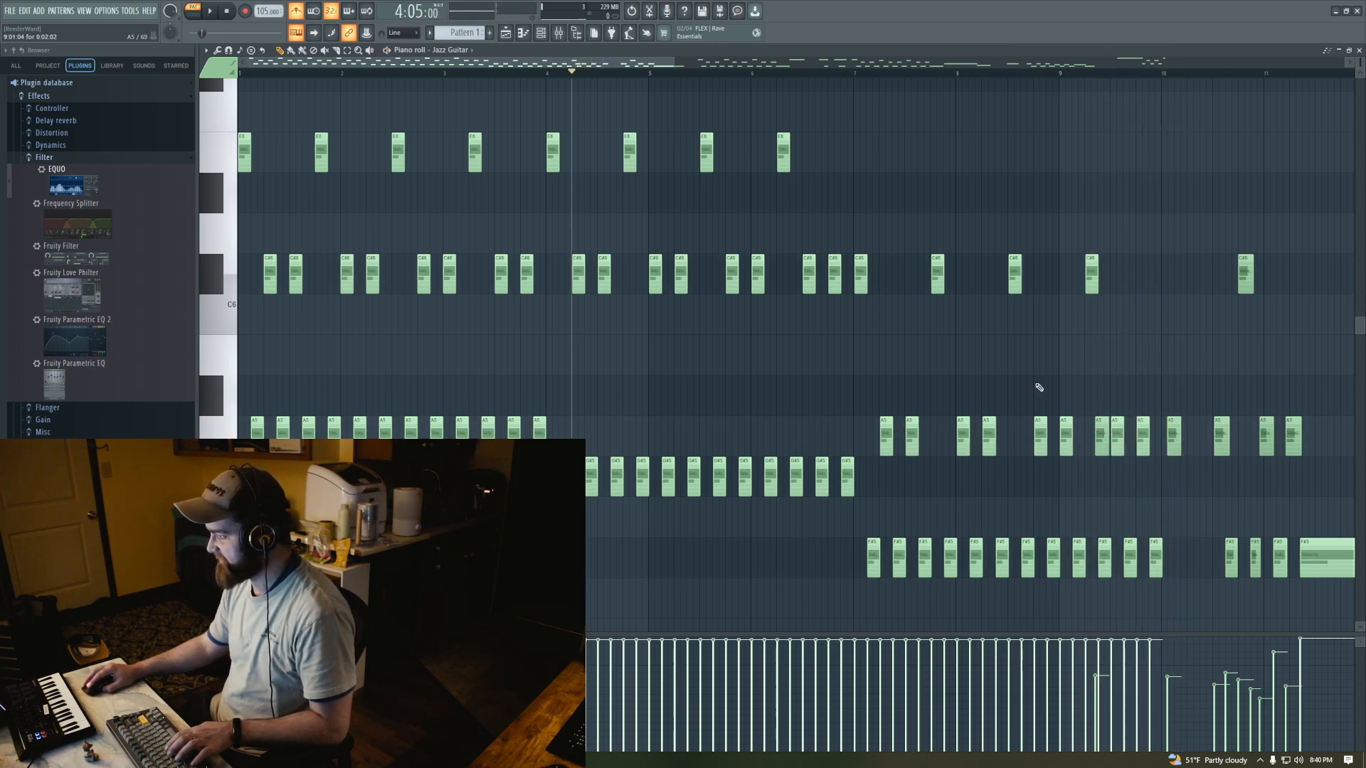
key("space")
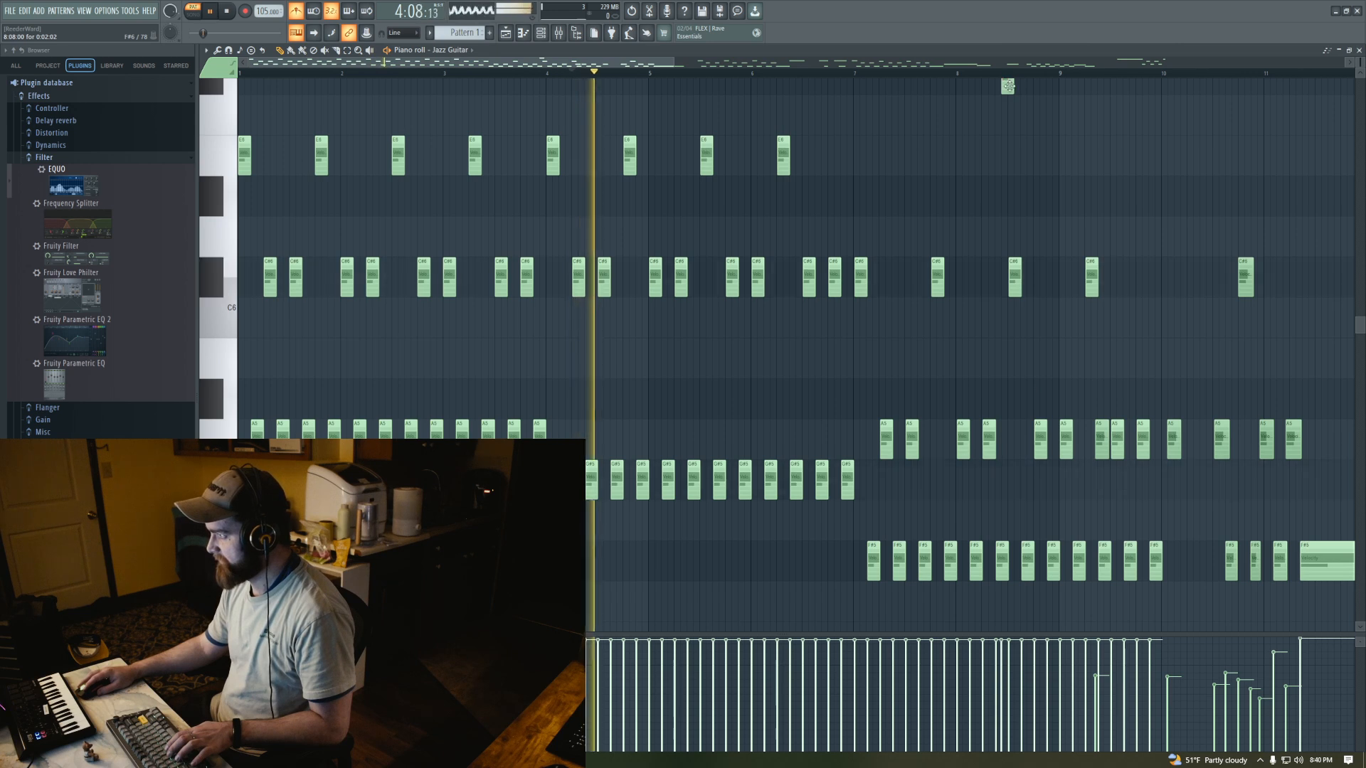
left_click(1015, 73)
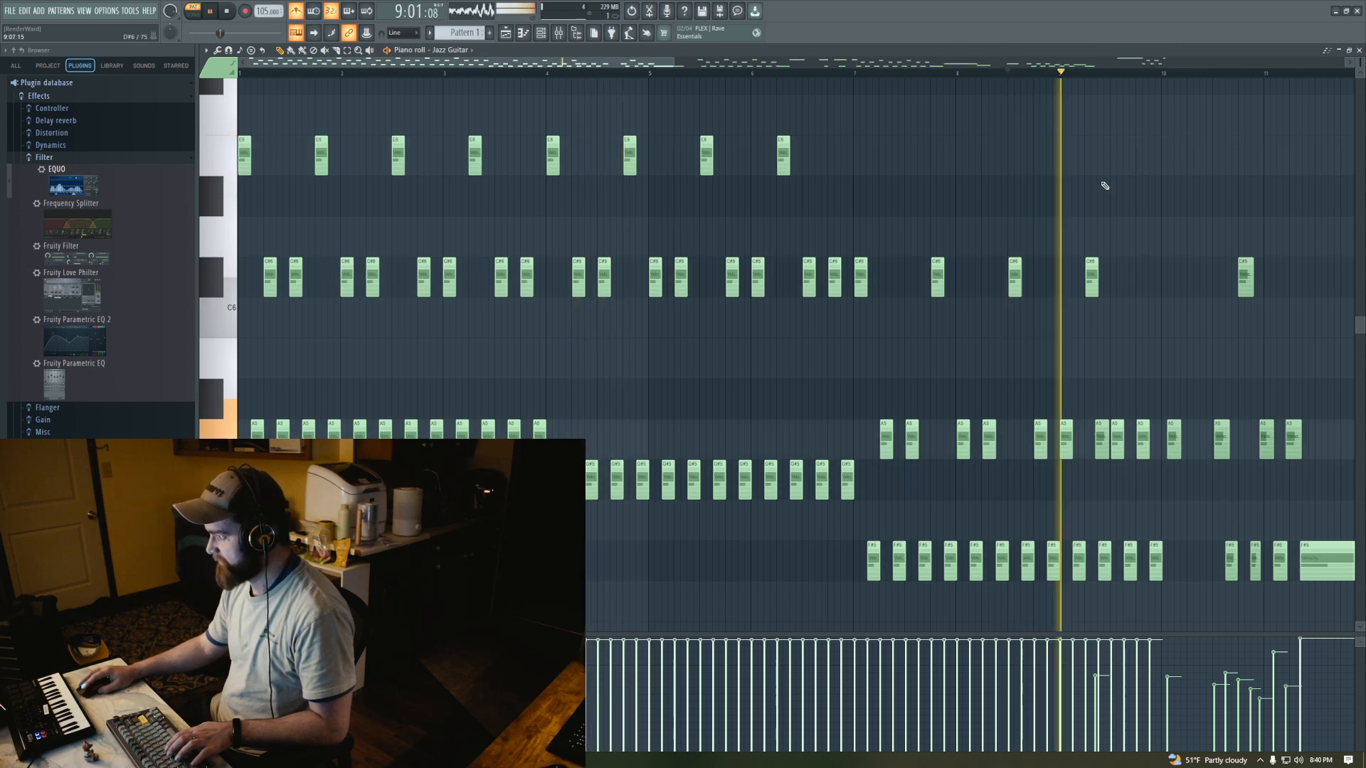
key("space")
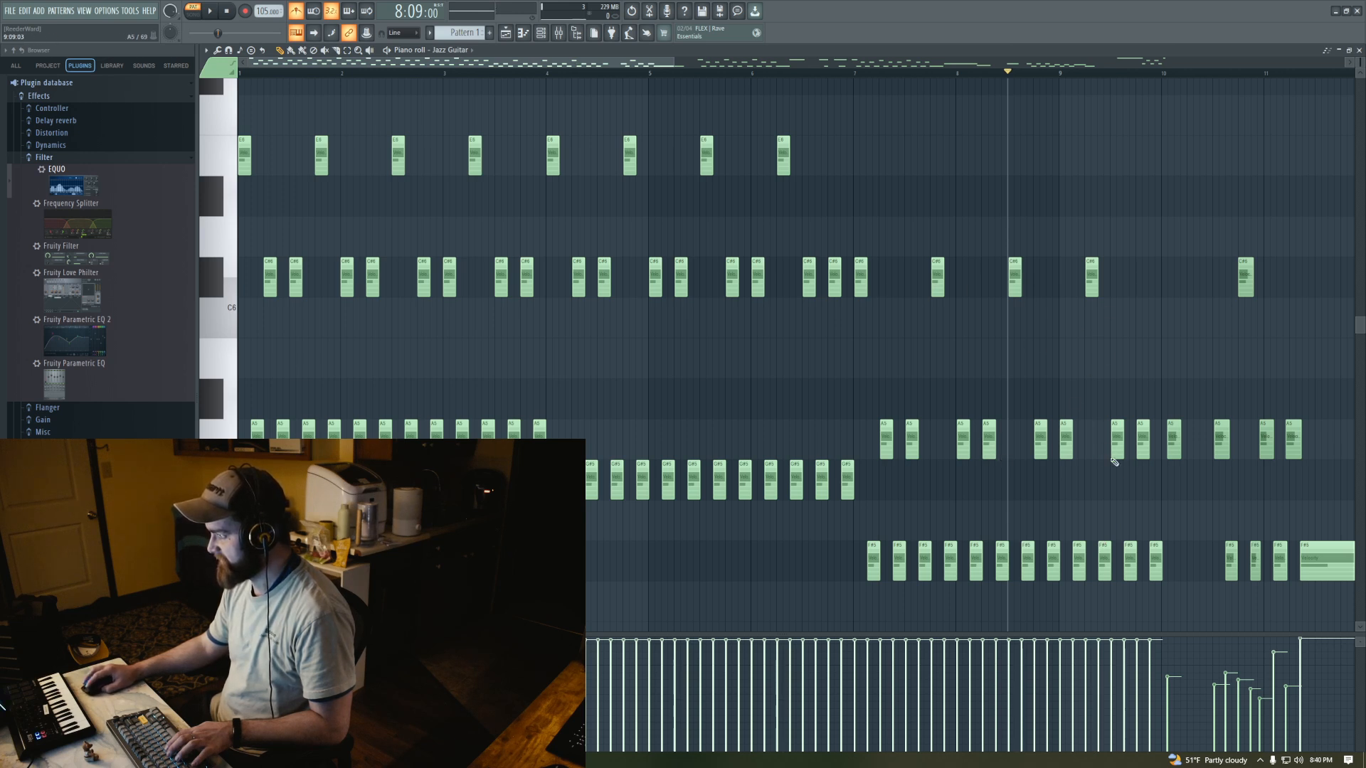
Play back the edited riff from bar 8, and again from bar 6 through the recorded notes up to bar 13
key("space")
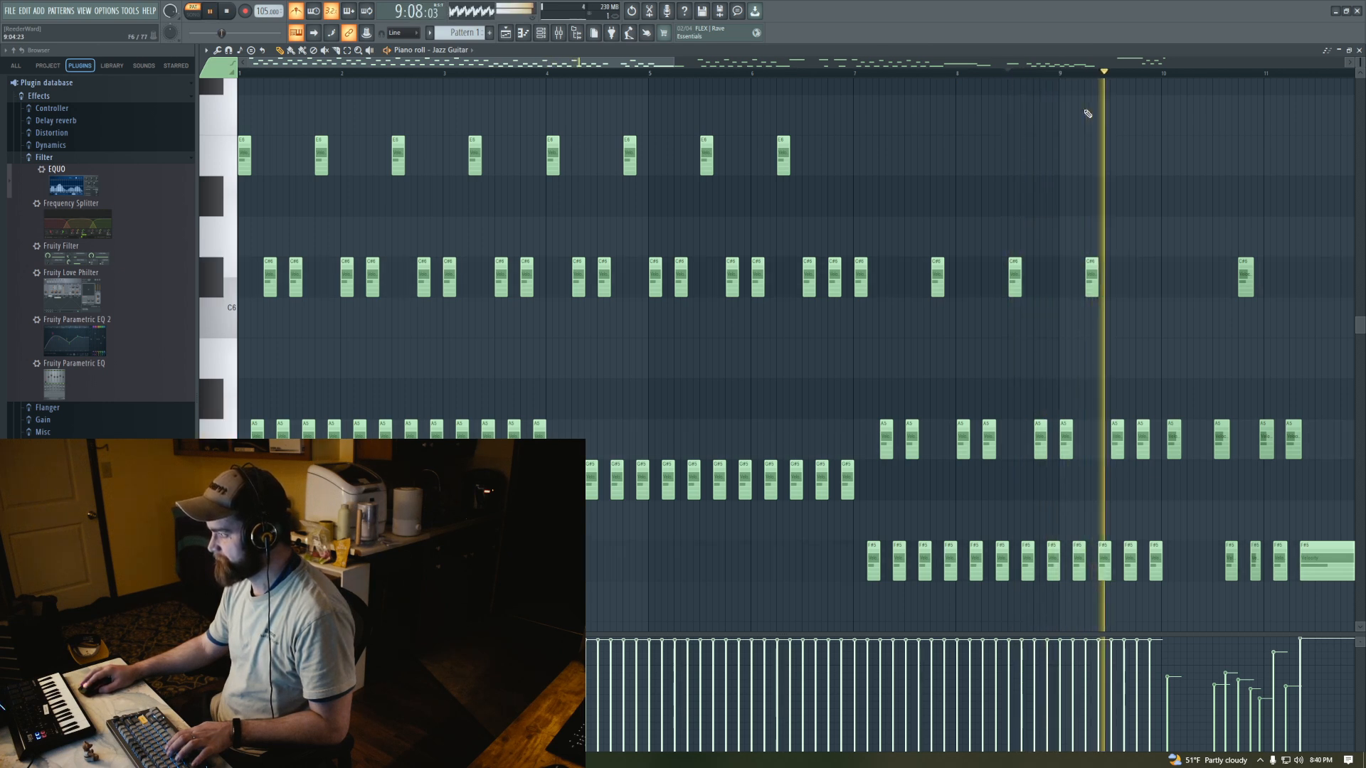
key("space")
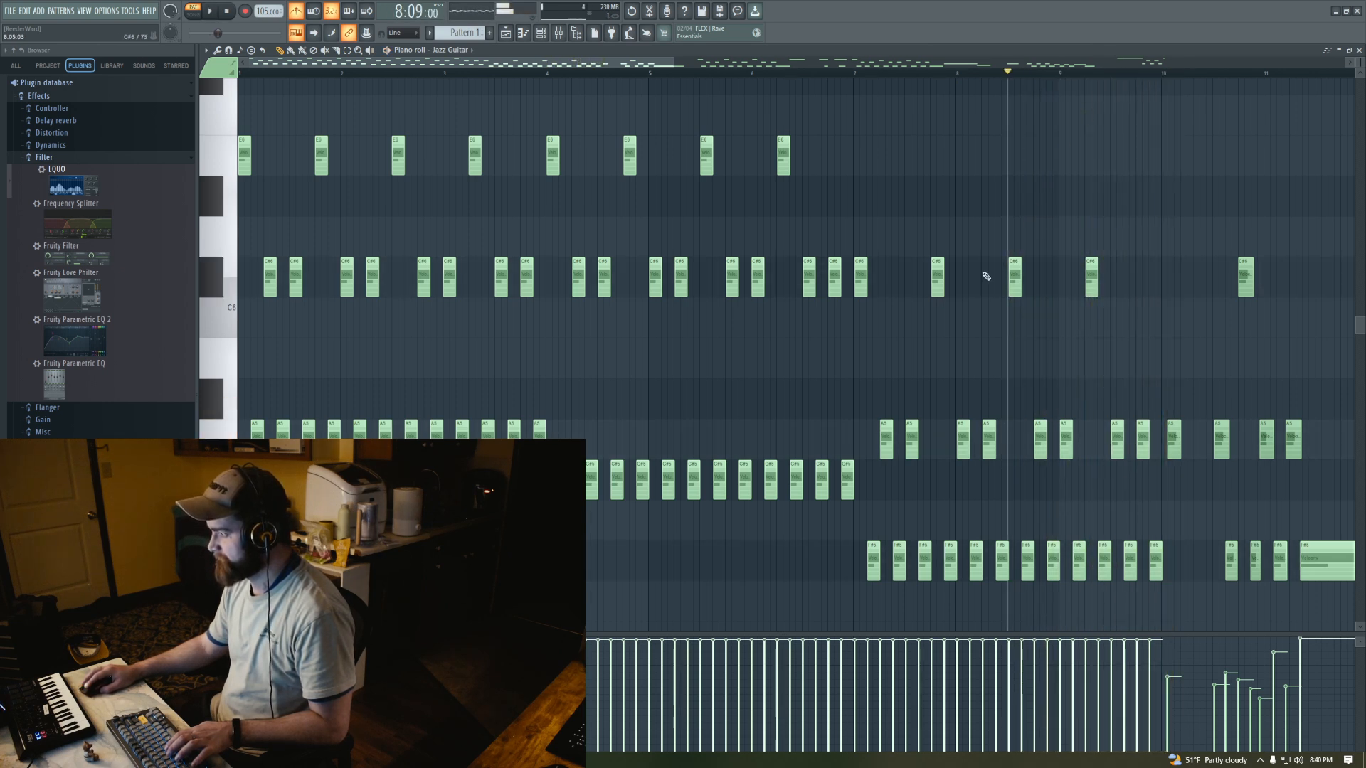
left_click(816, 74)
key("space")
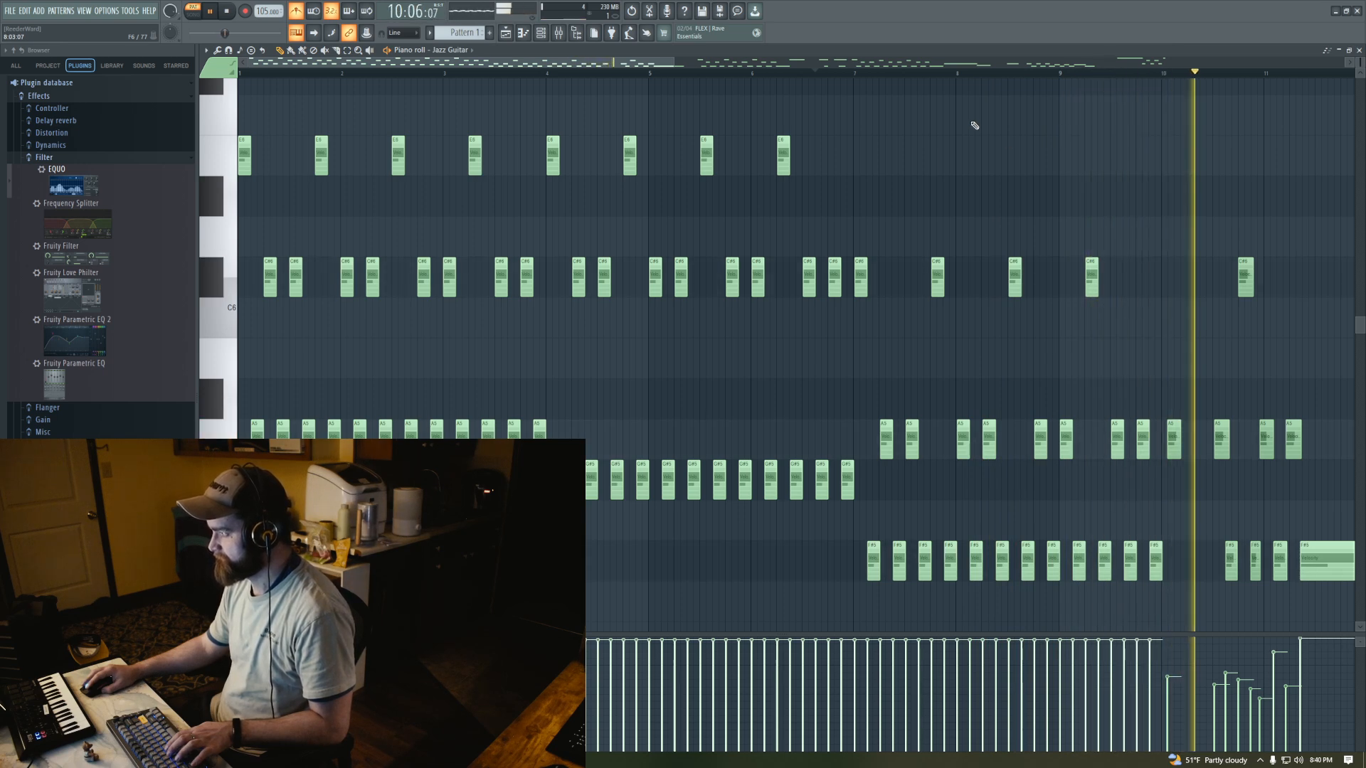
left_click_drag(662, 64, 879, 67)
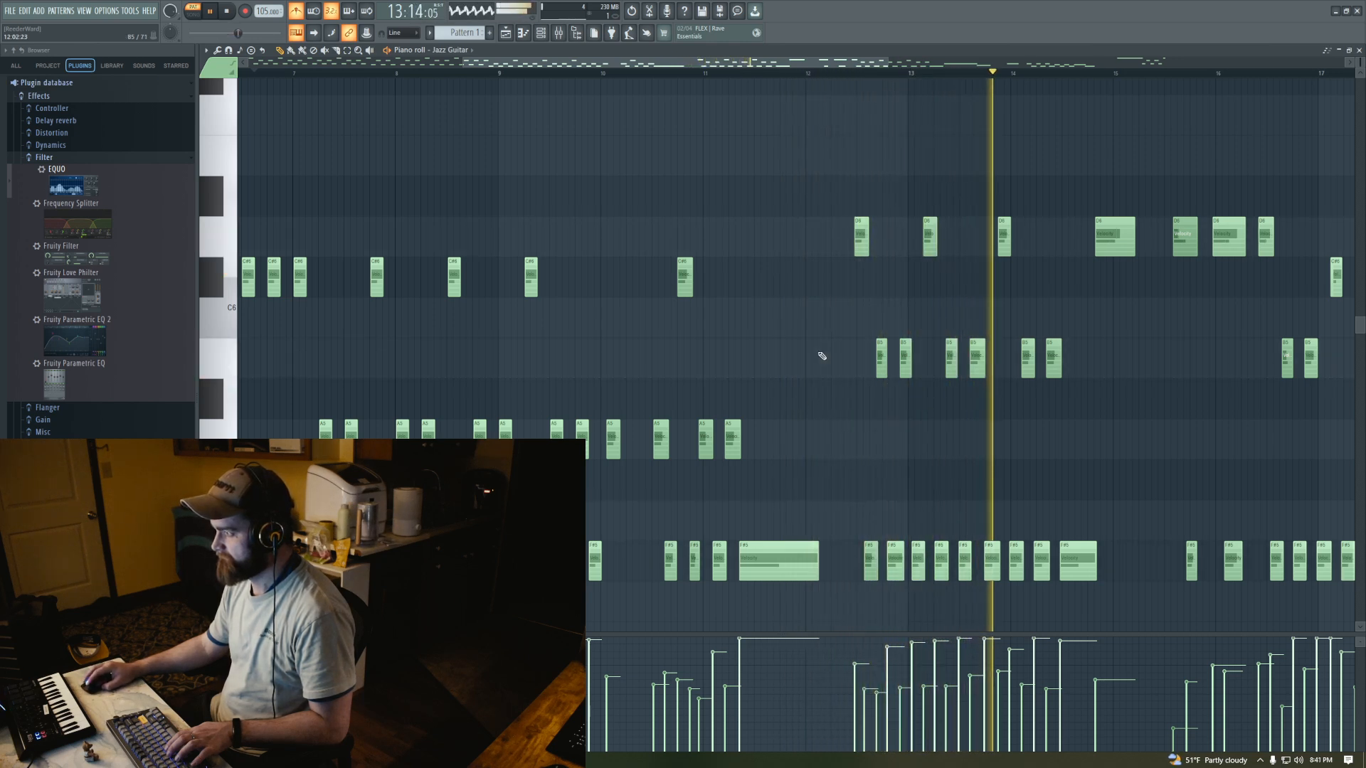
key("space")
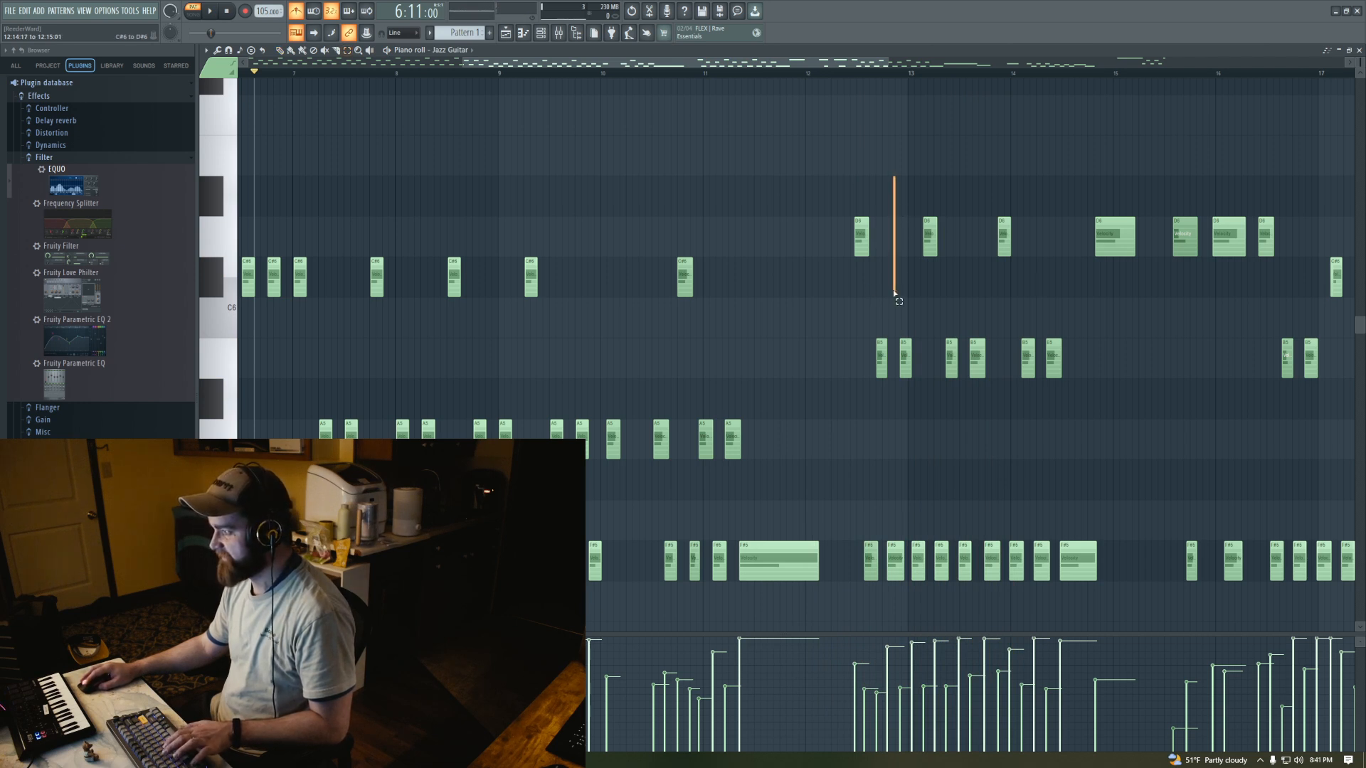
Delete all the loosely played notes between the start of bar 10 and the start of bar 13
left_click_drag(901, 364, 879, 361)
left_click_drag(909, 207, 611, 582)
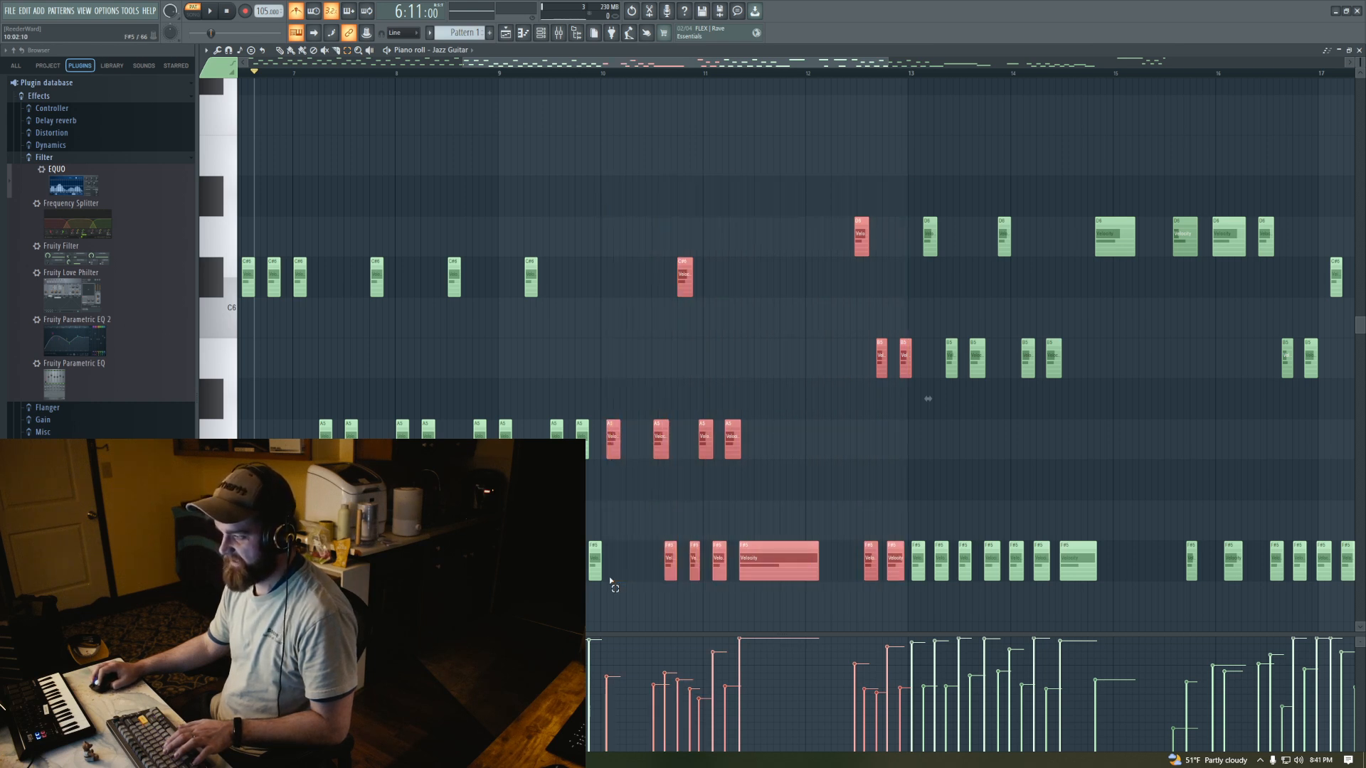
key("Delete")
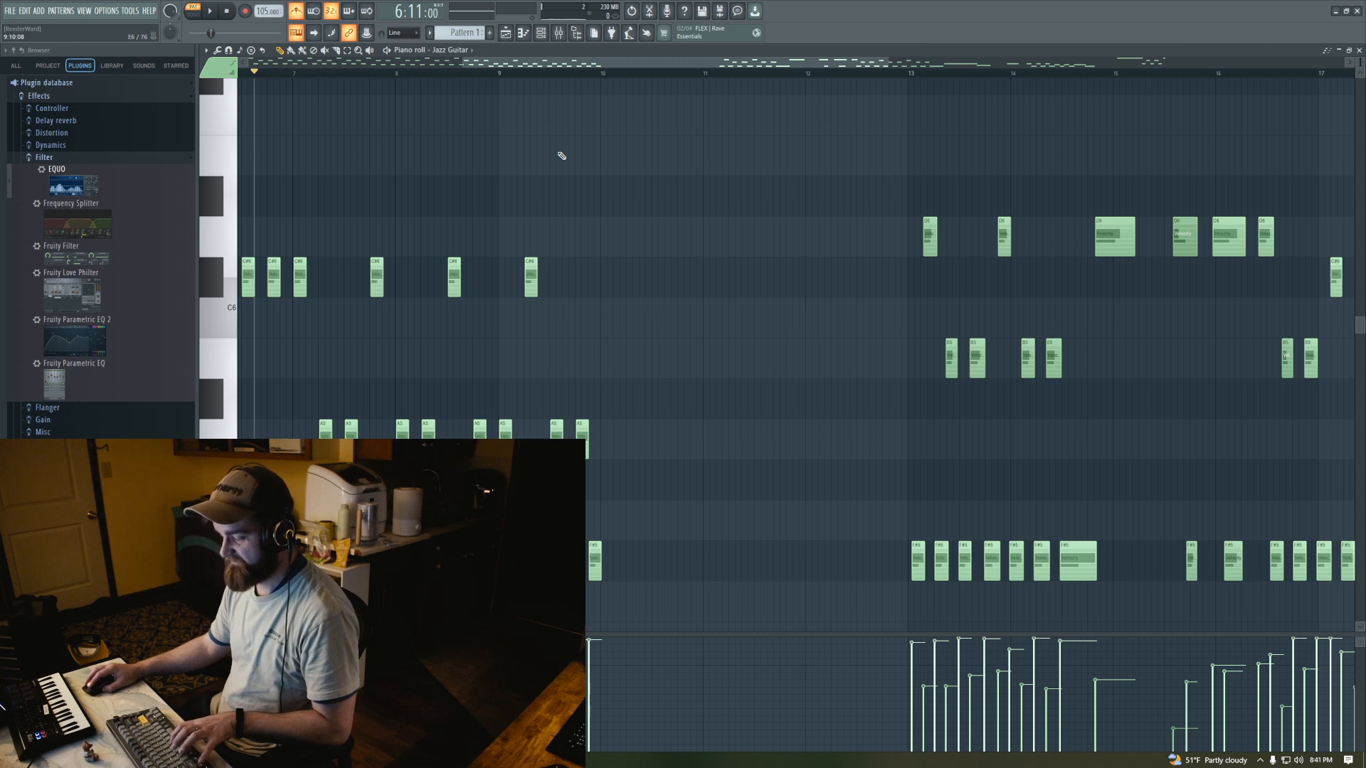
scroll(561, 156, "right", 10)
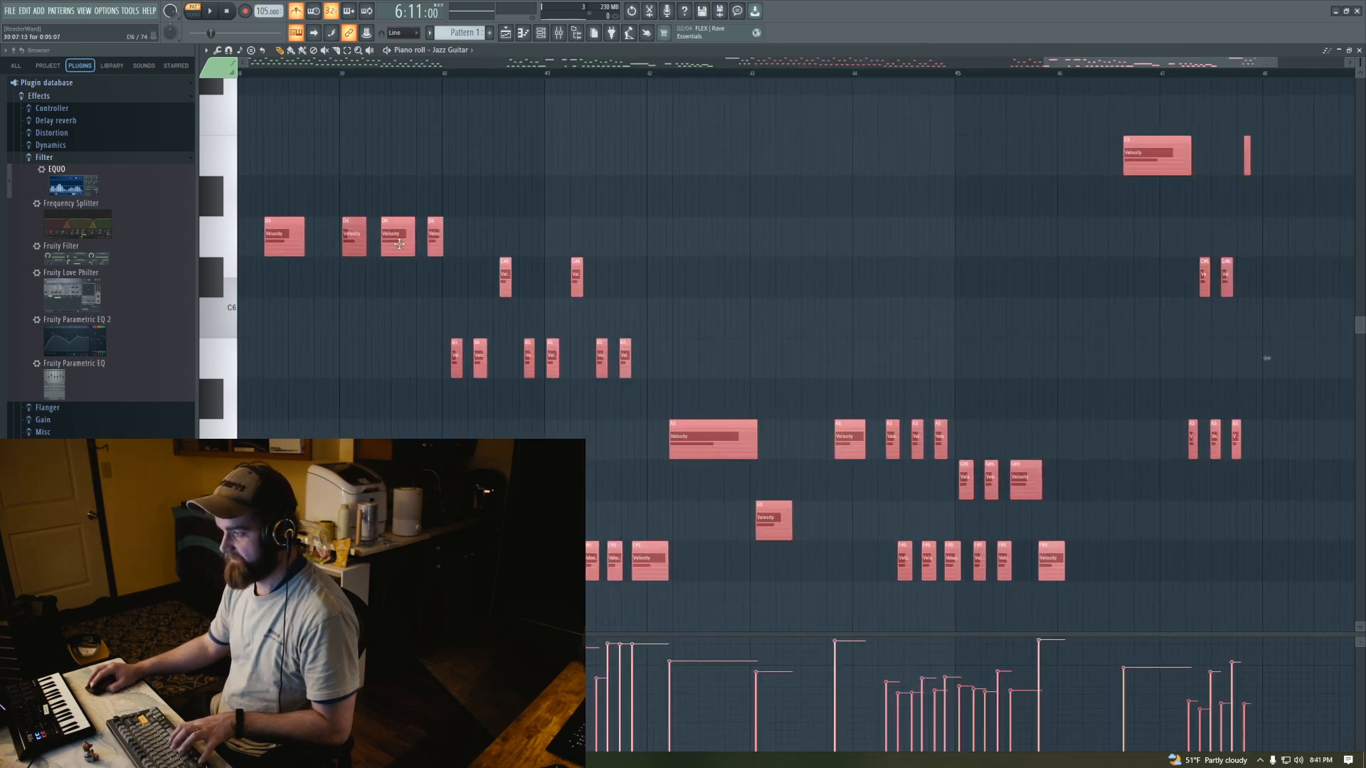
left_click_drag(275, 230, 484, 257)
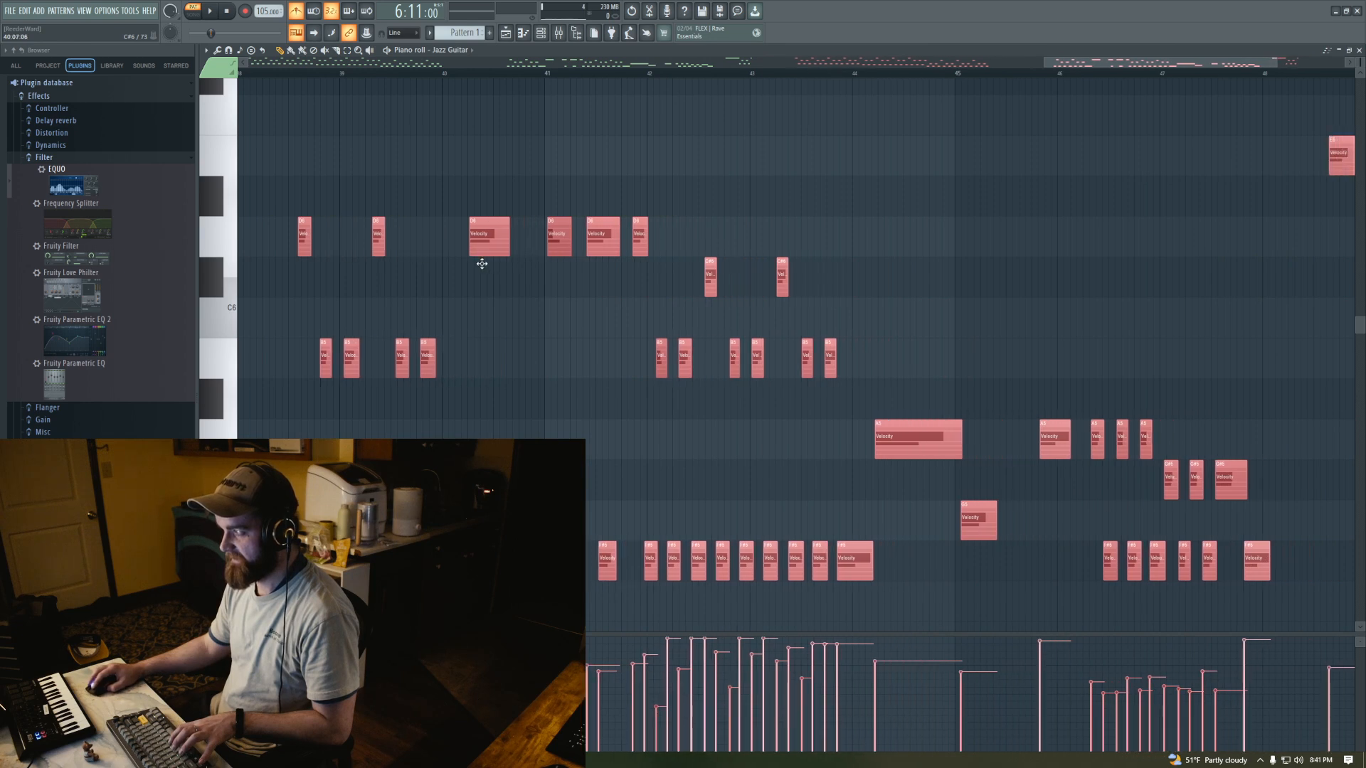
key("ctrl+z")
key("ctrl+z")
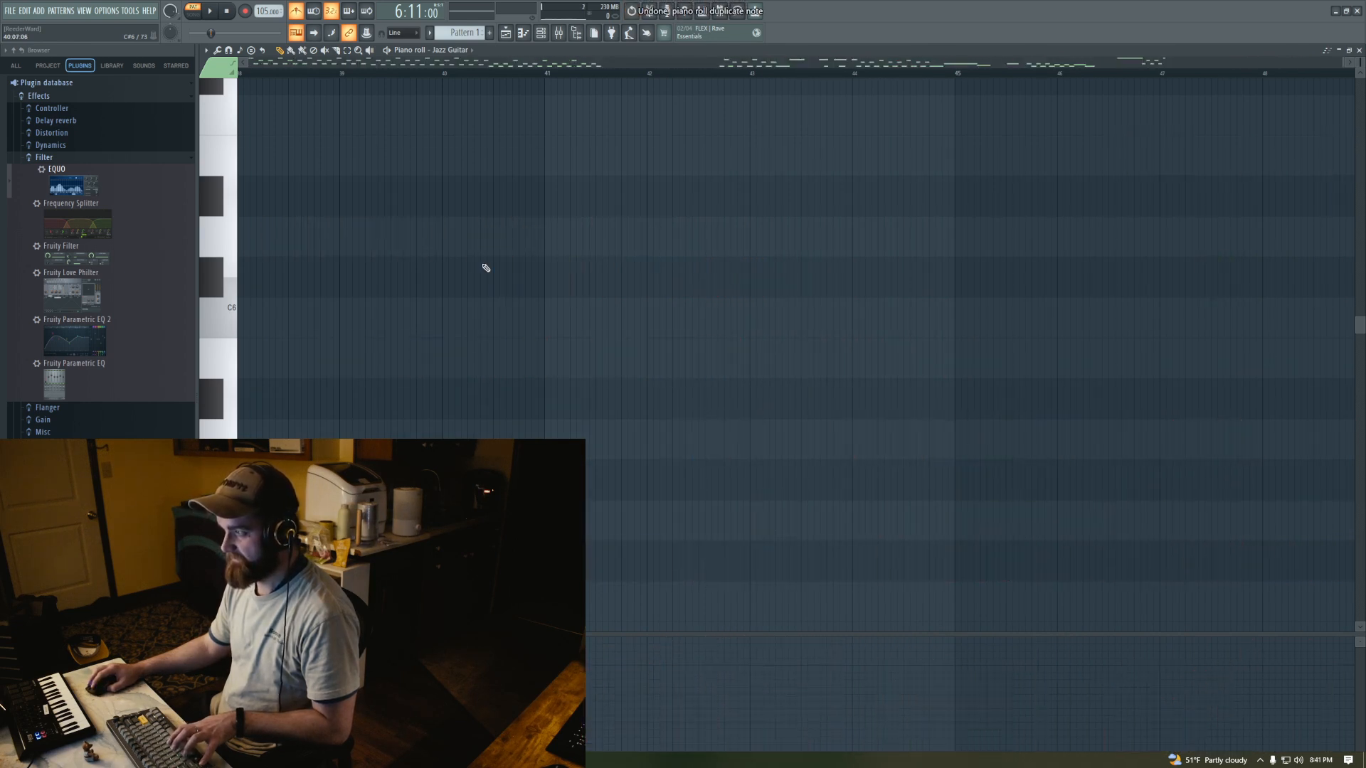
Duplicate the complete note pattern of bars 7 to 9 into the empty bars 10 to 12
left_click_drag(441, 67, 278, 67)
left_click_drag(865, 68, 34, 84)
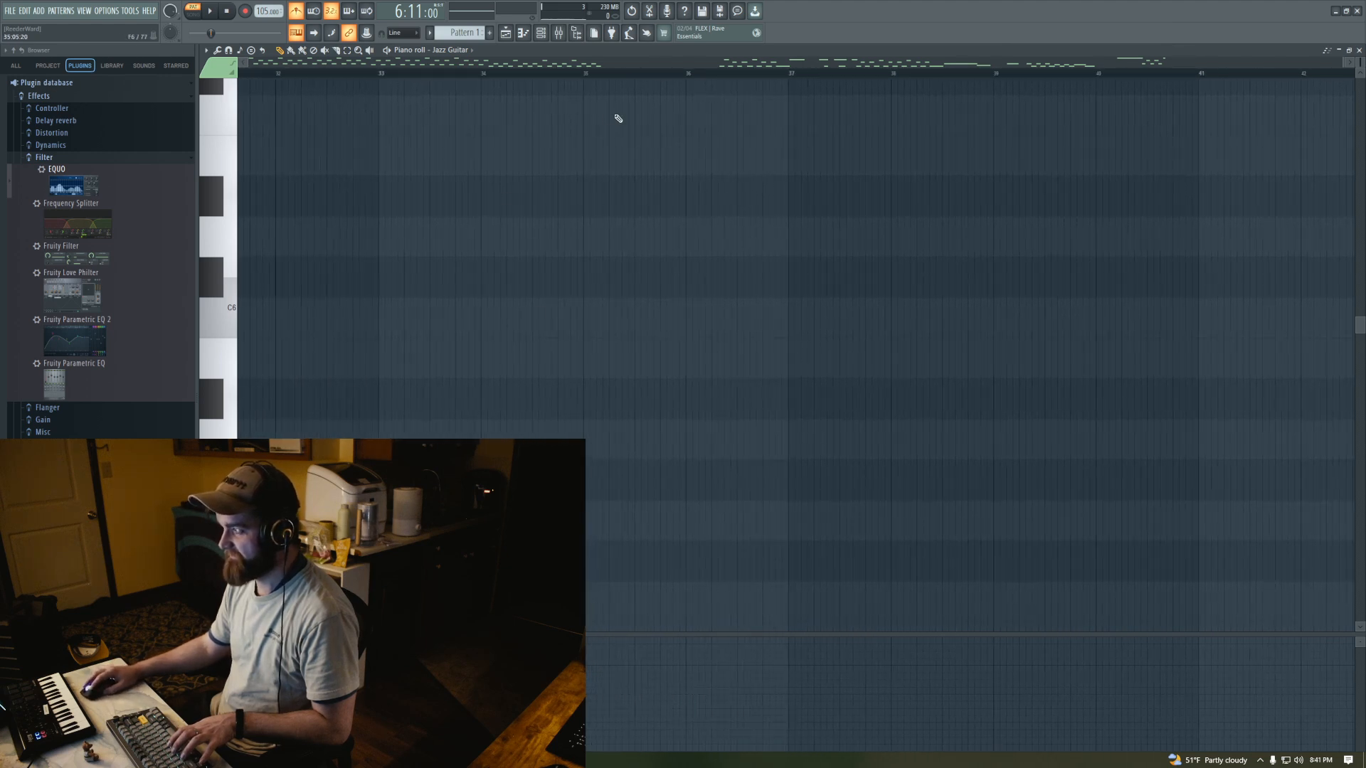
key("space")
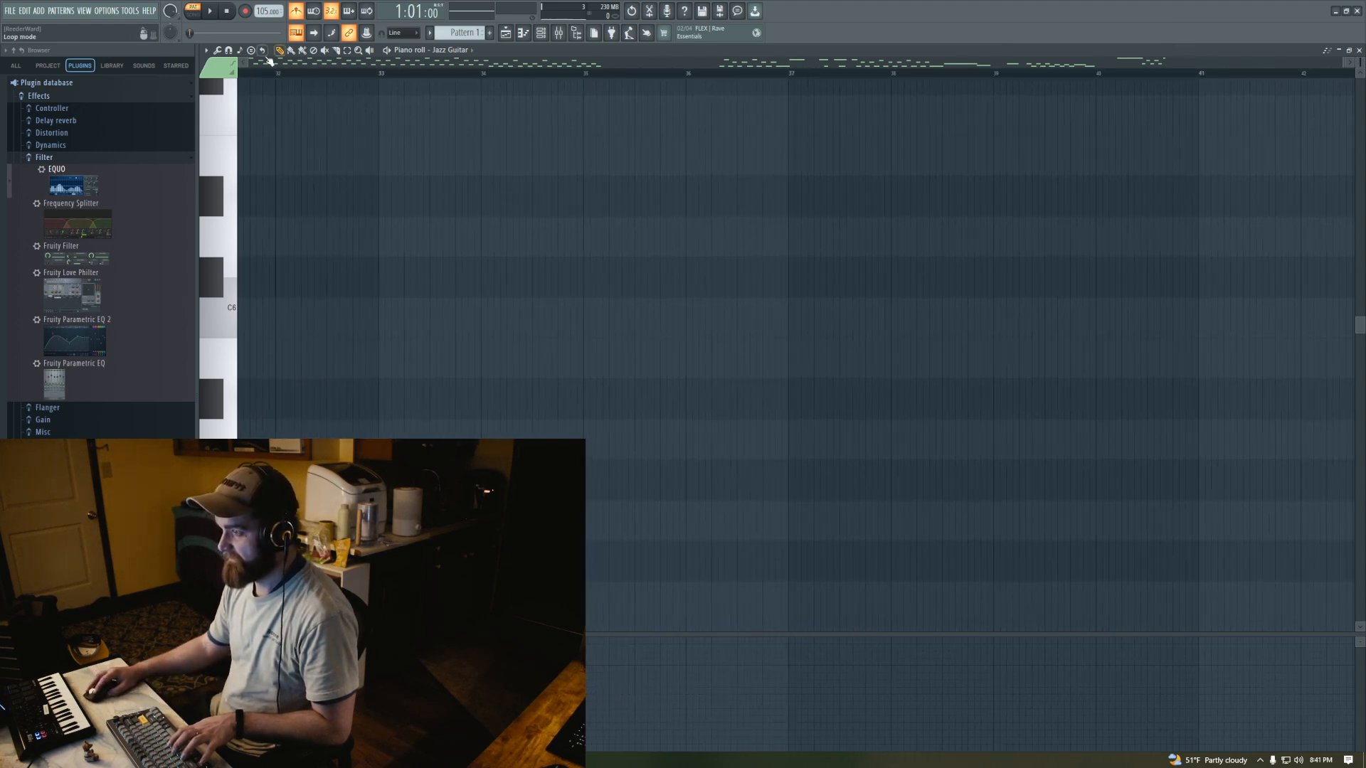
left_click_drag(269, 62, 259, 65)
scroll(418, 152, "down", 5)
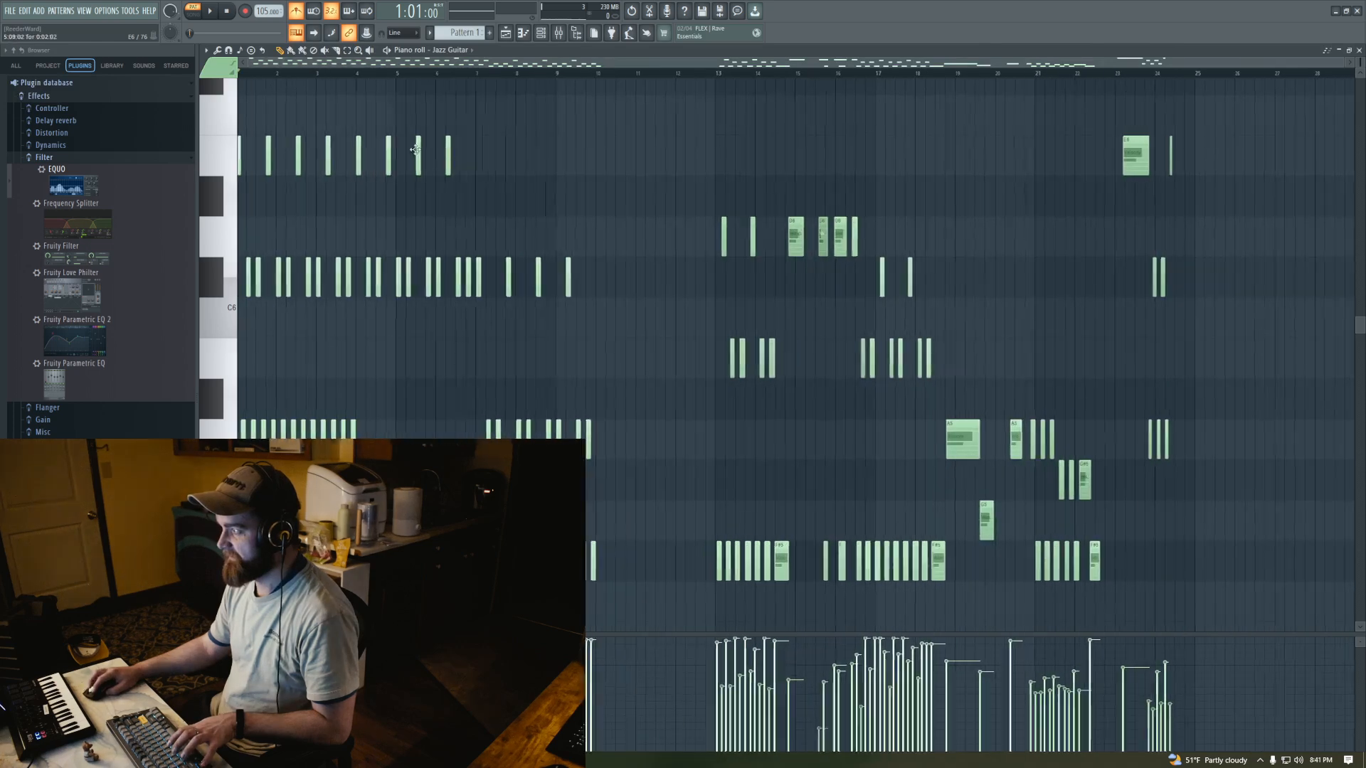
scroll(459, 189, "up", 3)
scroll(458, 189, "up", 1)
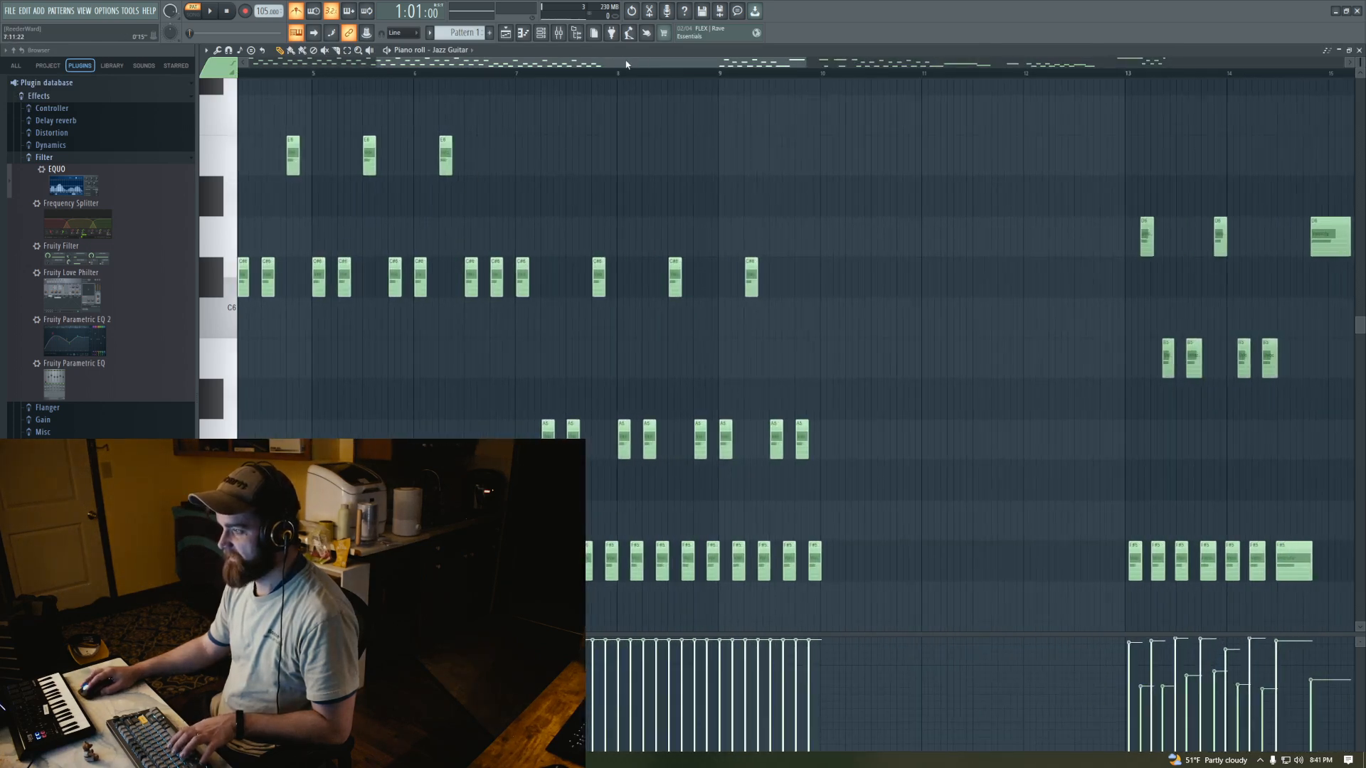
left_click_drag(626, 64, 695, 76)
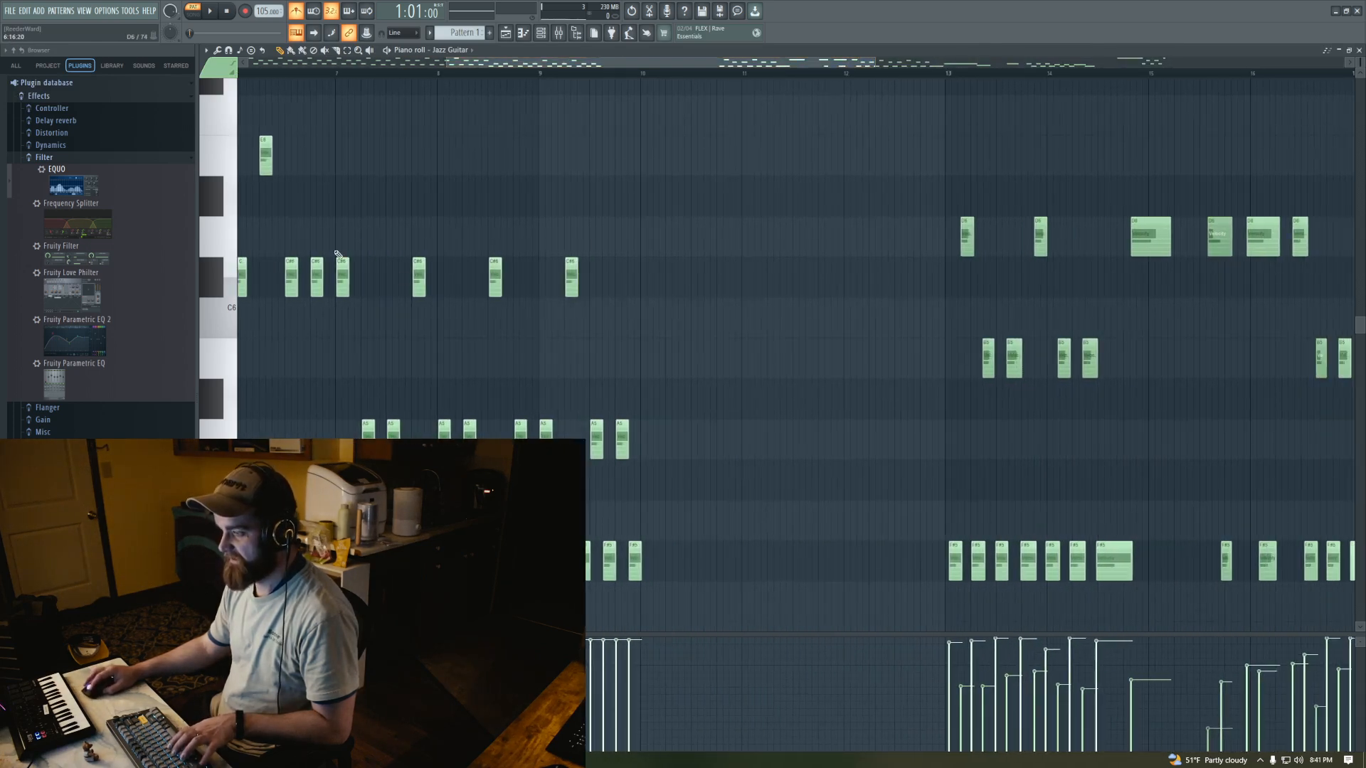
left_click_drag(341, 216, 647, 569)
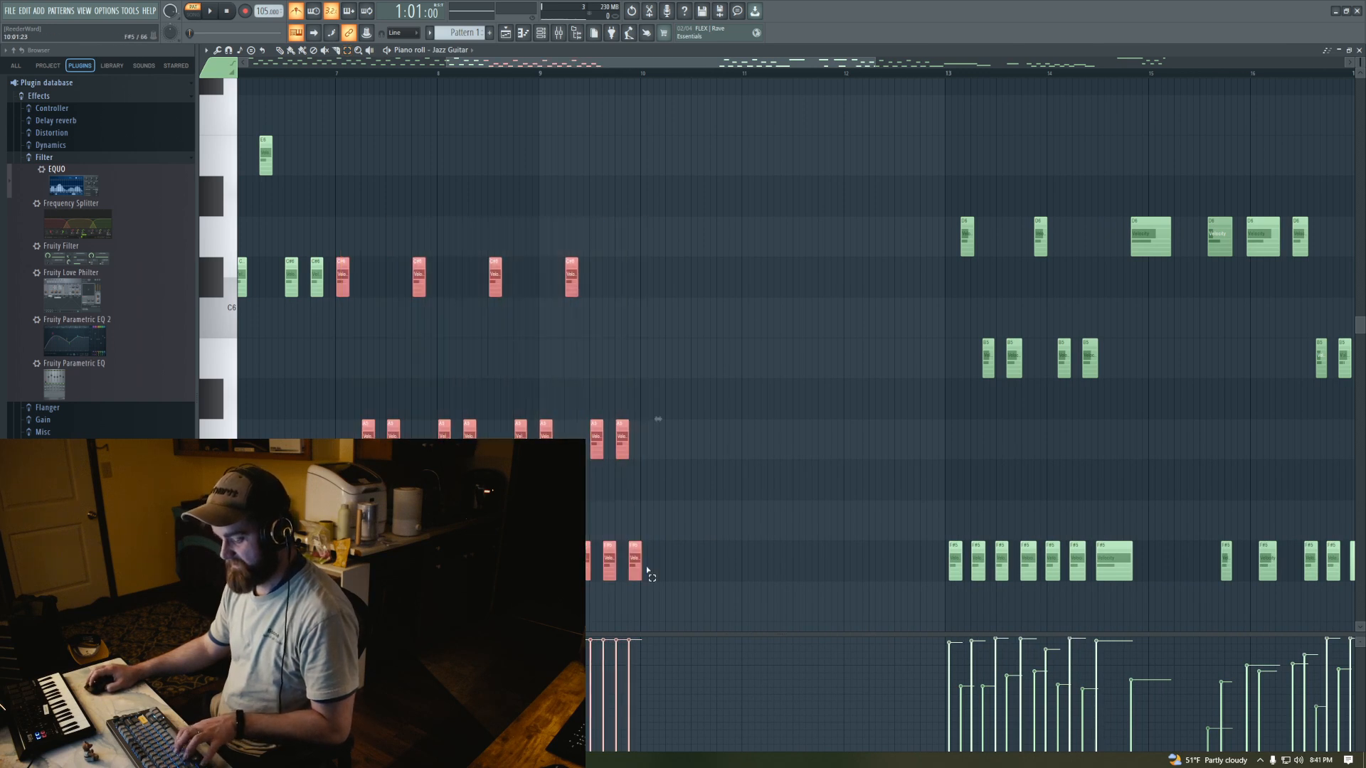
key("ctrl+b")
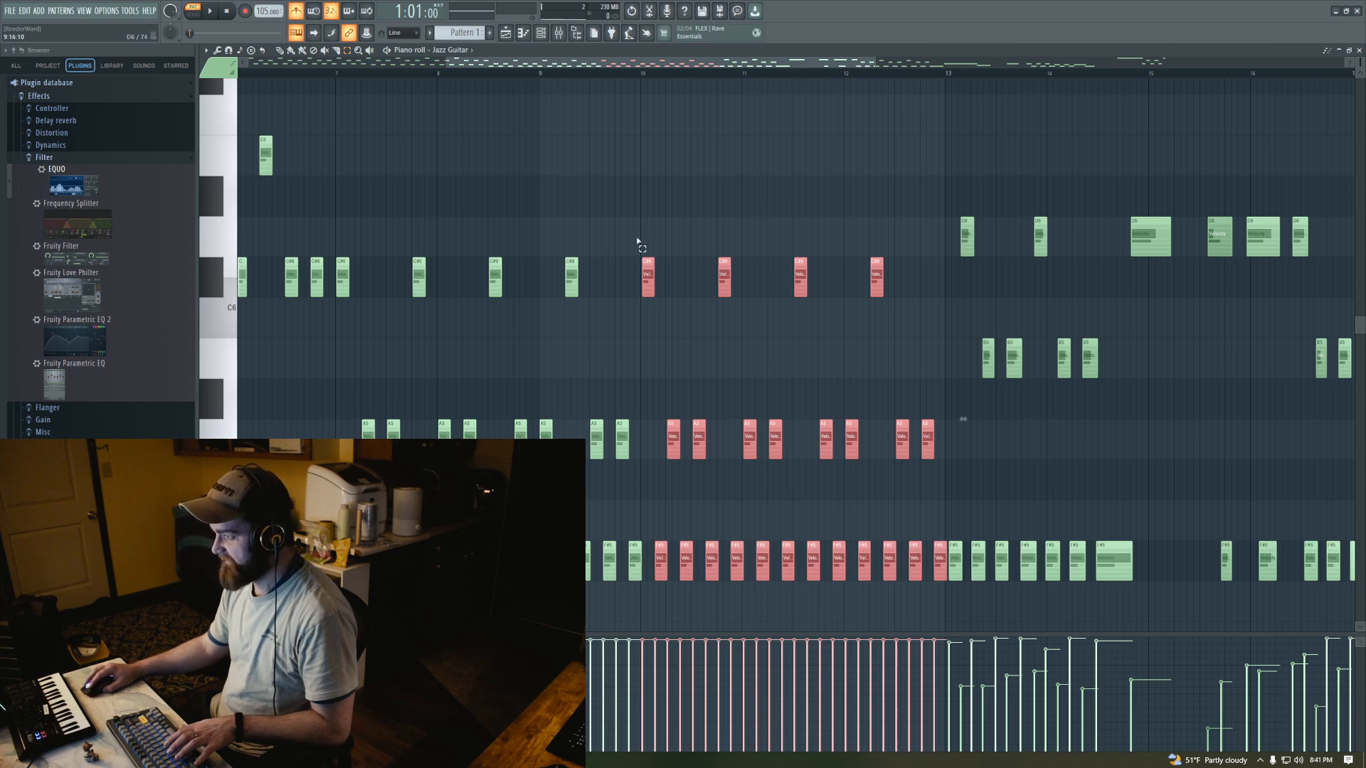
Raise the copied C#6 notes in bars 10 to 12 to D6 and the copied A5 notes to B5
left_click_drag(645, 216, 907, 340)
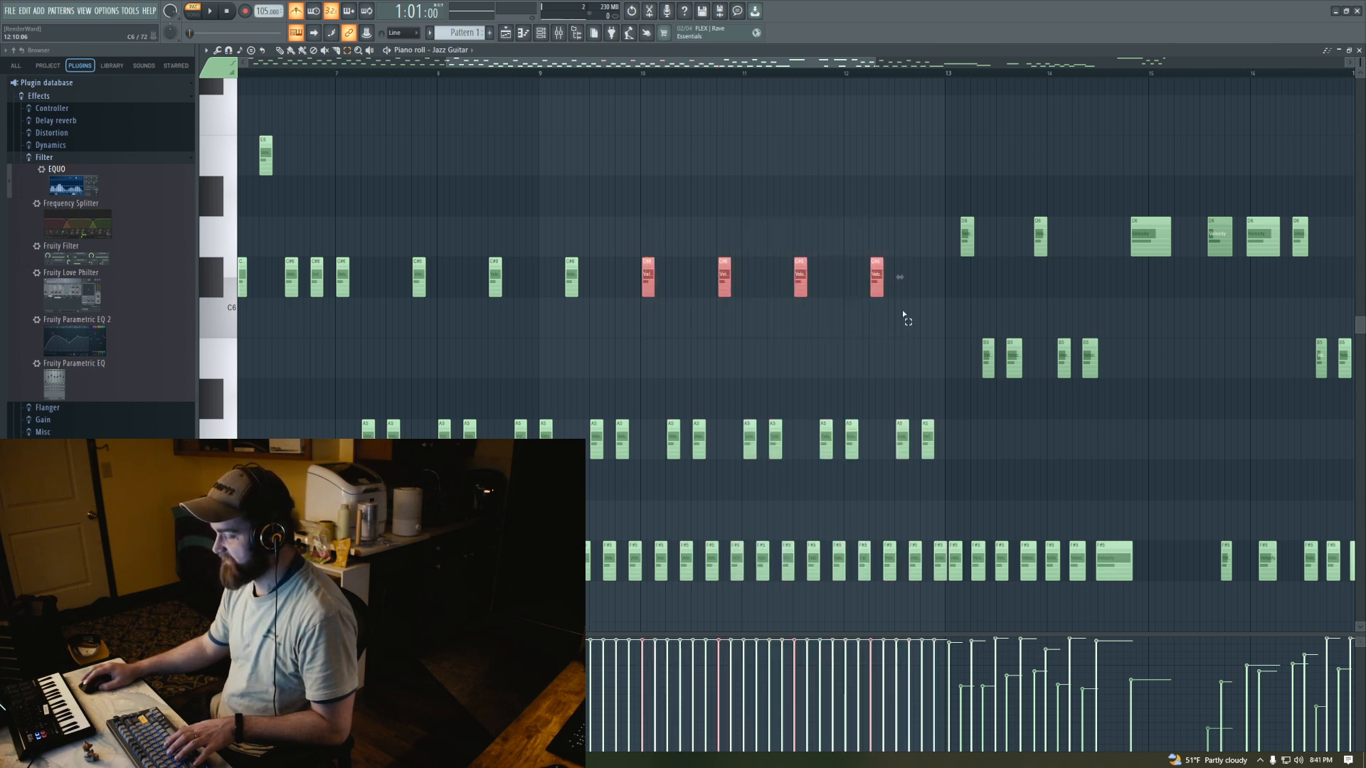
key("shift+Up")
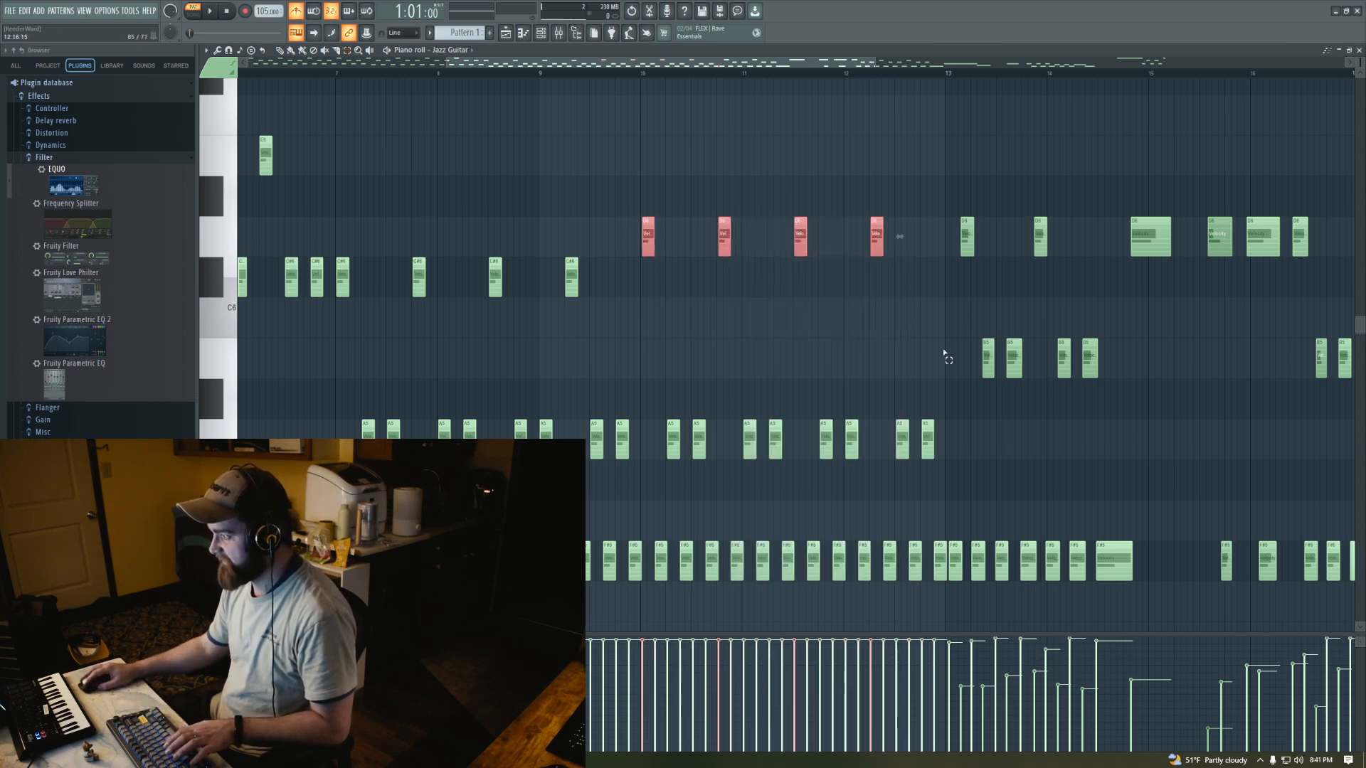
left_click_drag(947, 381, 644, 467)
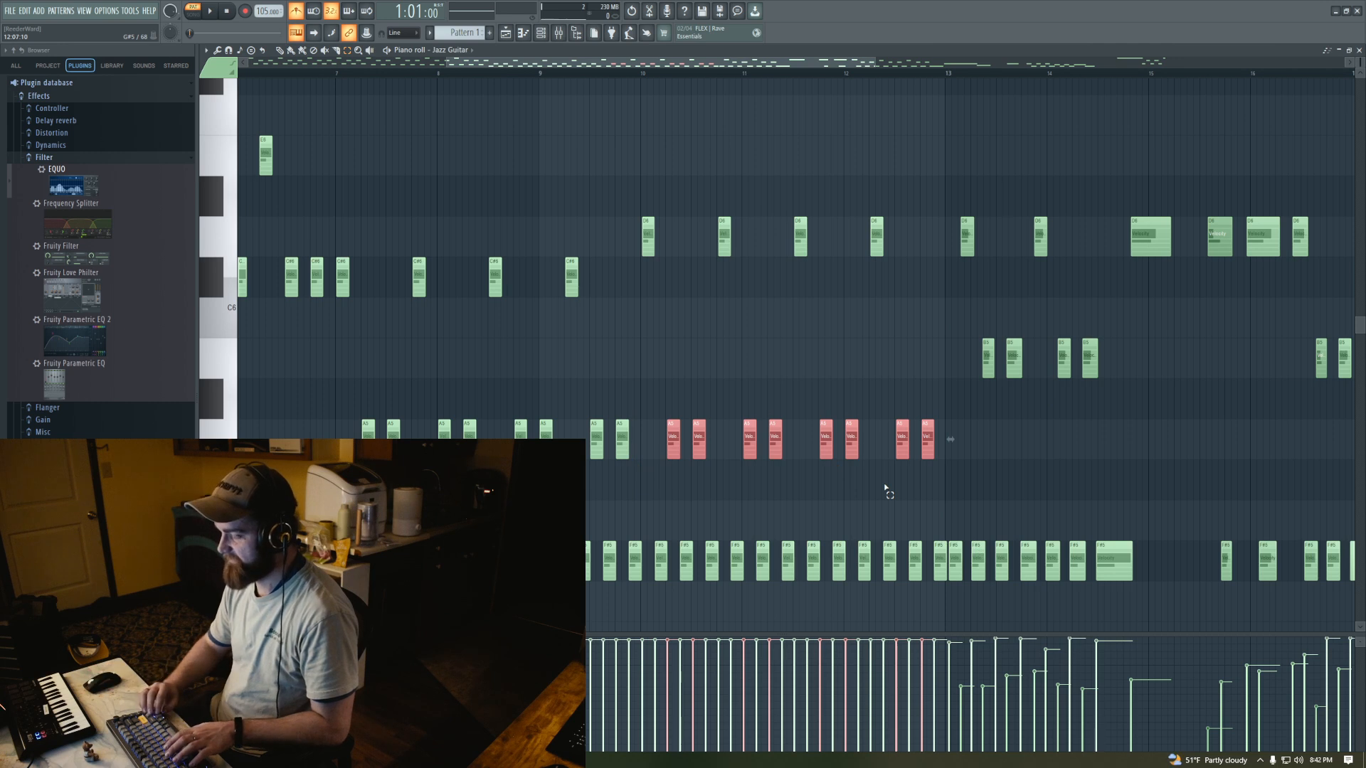
key("shift+Up")
key("shift+Up")
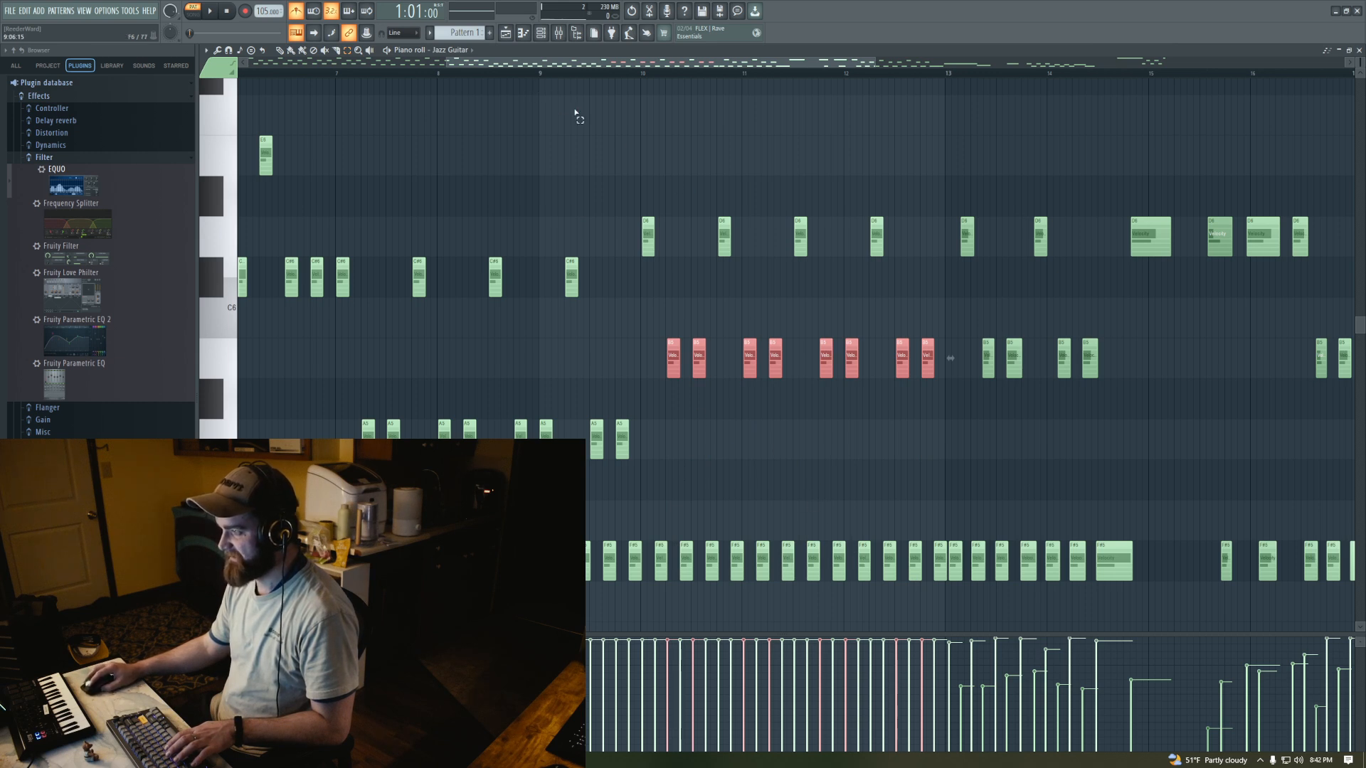
Deselect the transposed notes and play back the riff from bar 8, continuing with the recorded notes from bar 13
left_click(619, 113)
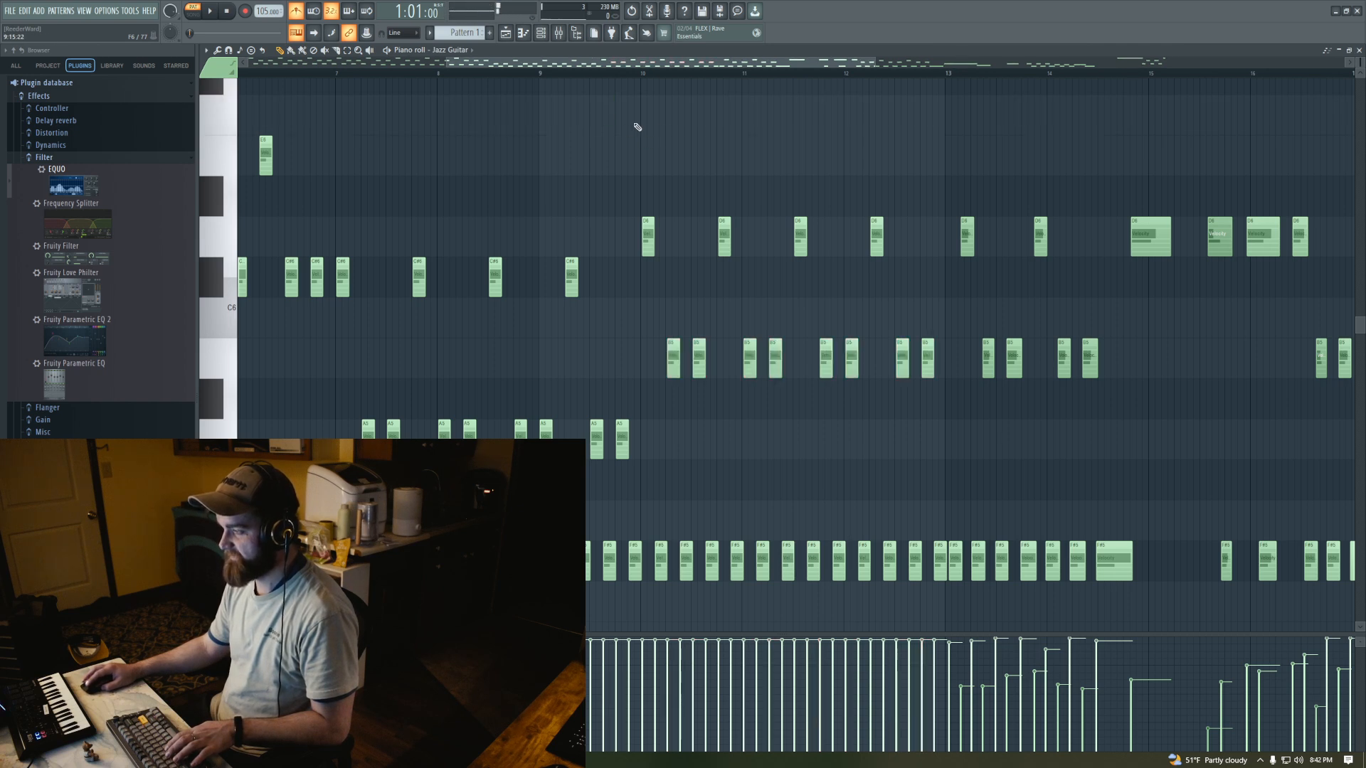
left_click(602, 71)
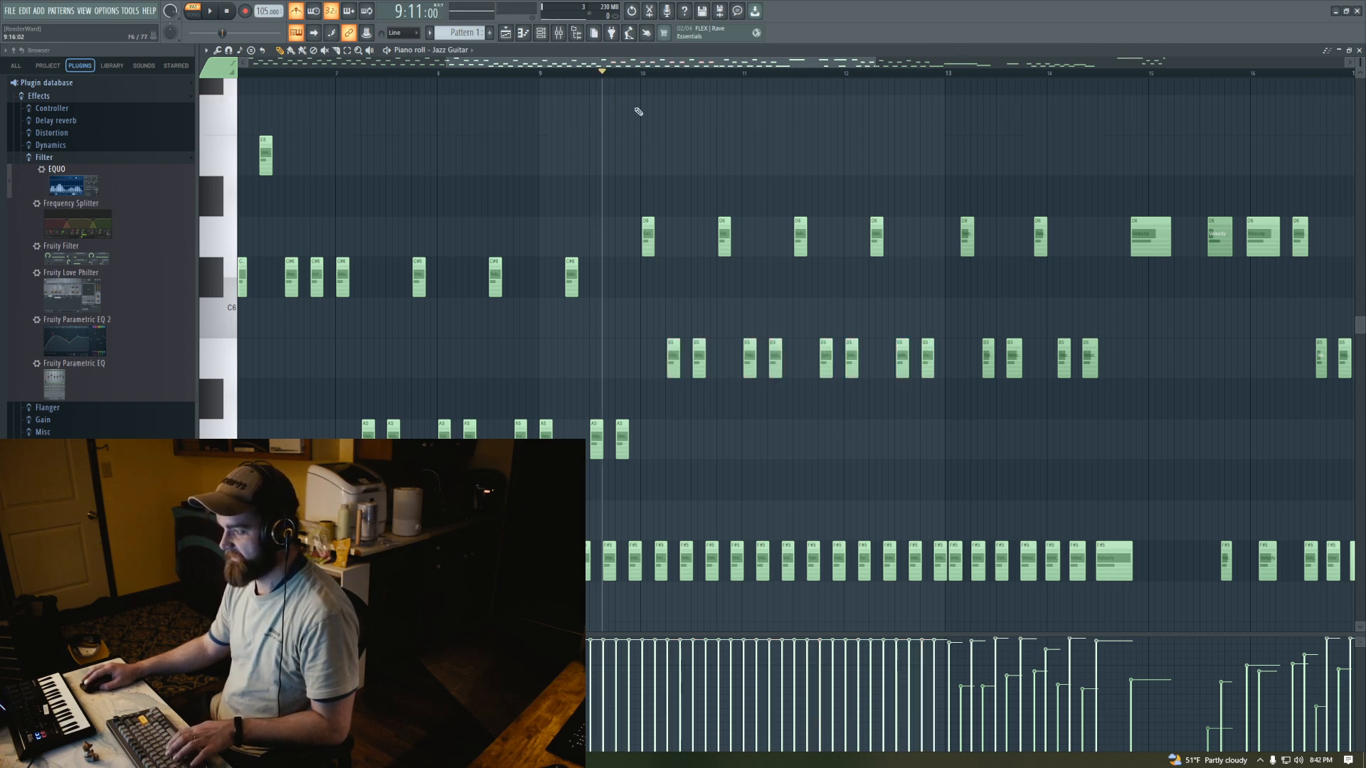
left_click(470, 73)
key("space")
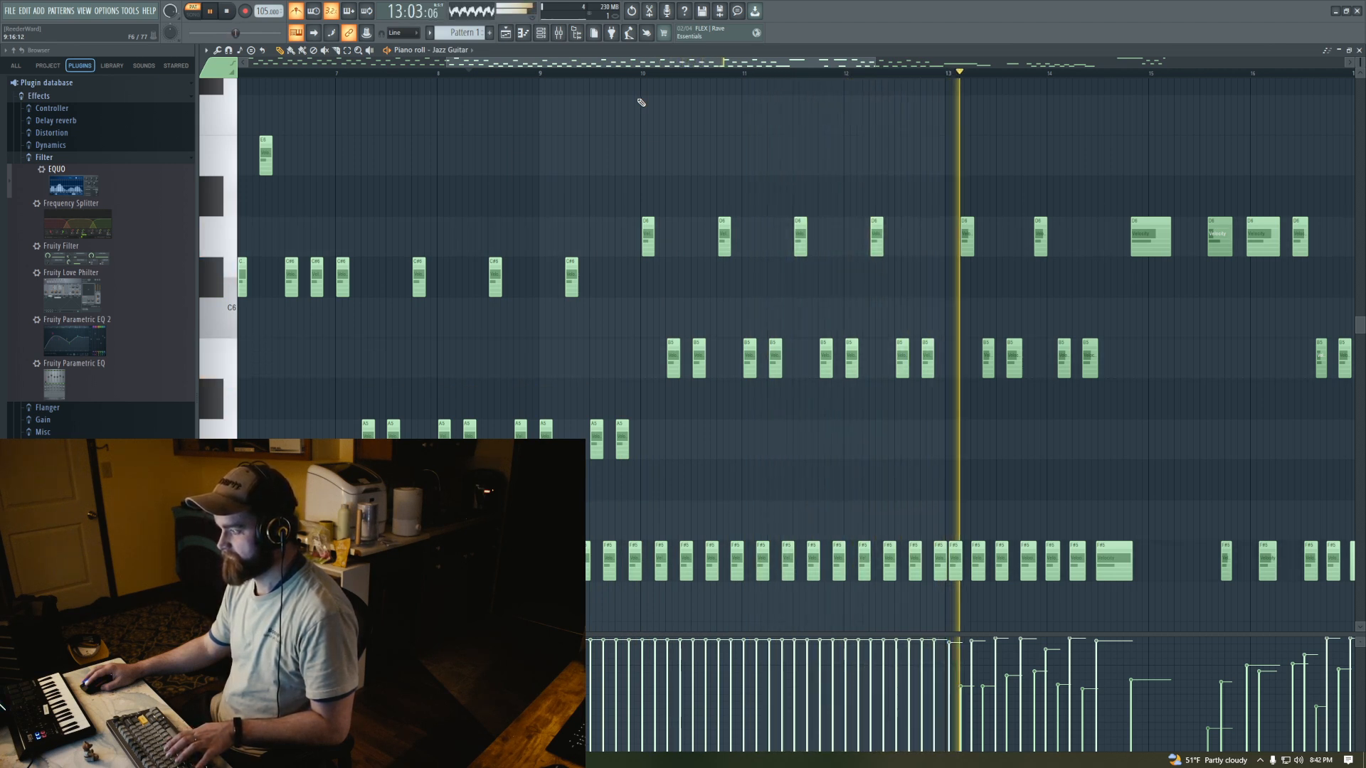
key("space")
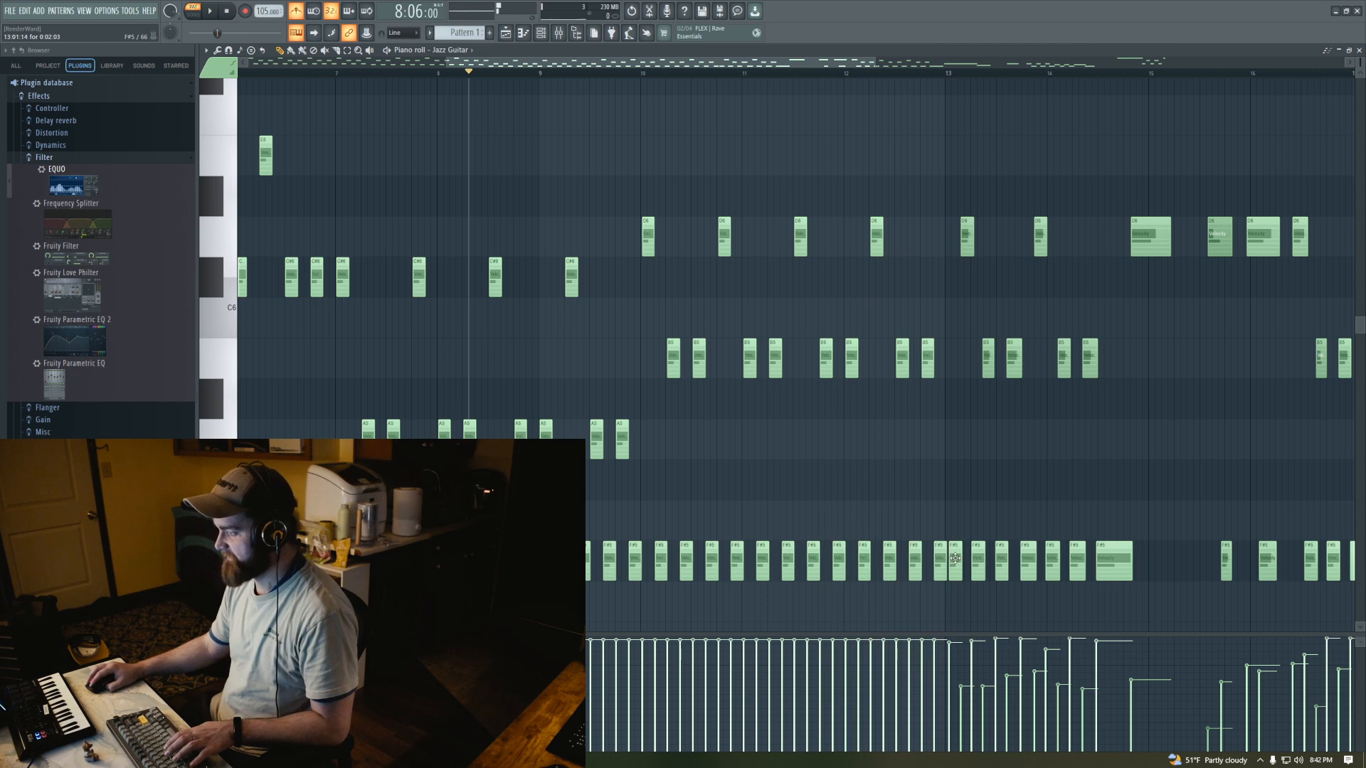
left_click_drag(867, 64, 999, 71)
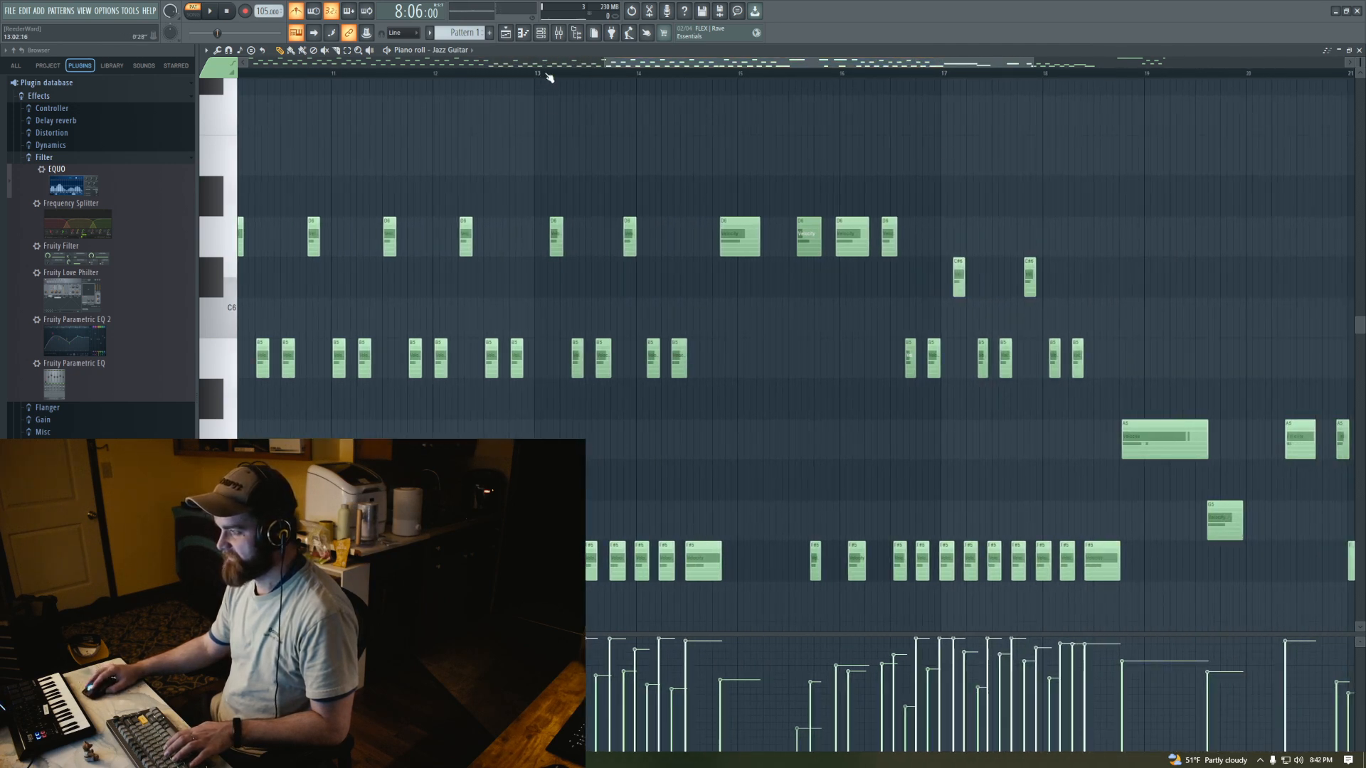
key("space")
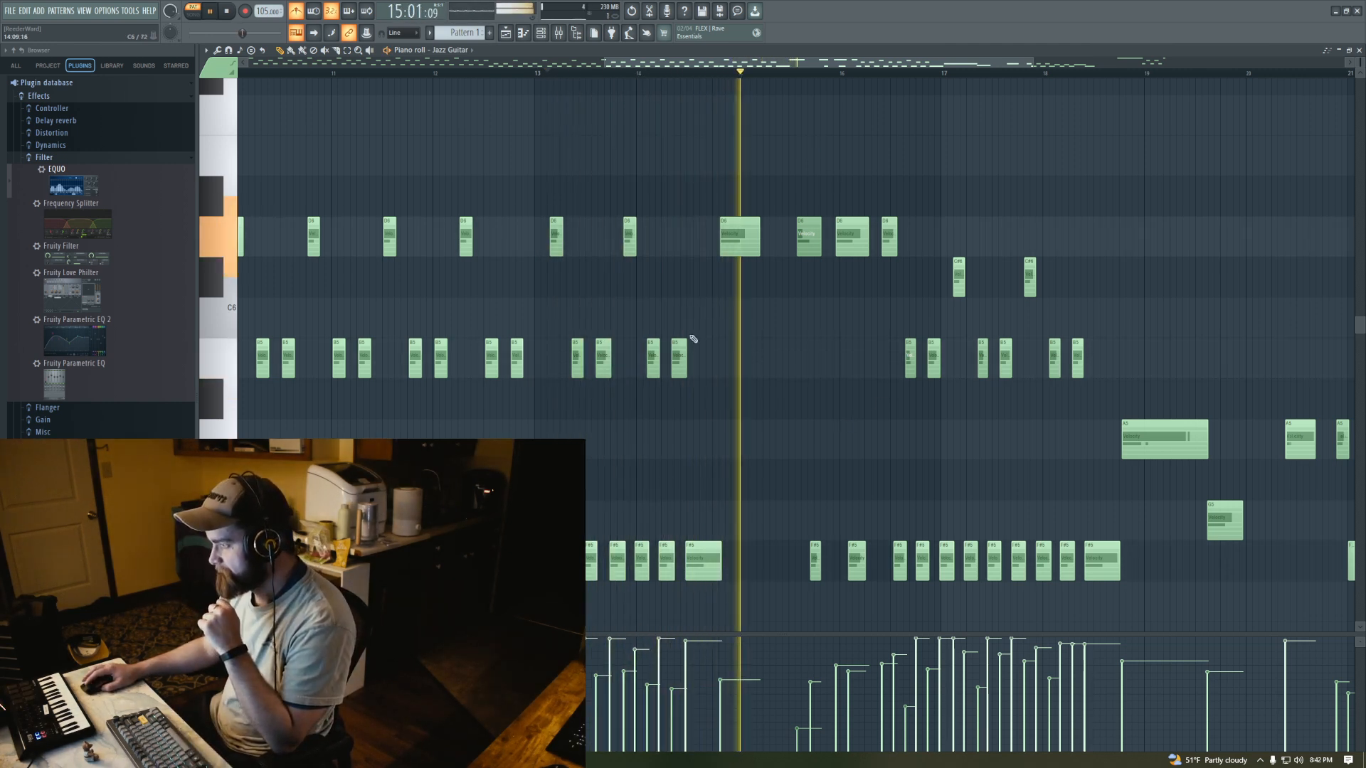
Delete the loosely played notes from the start of bar 13 to the beginning of bar 16 and stop playback
key("e")
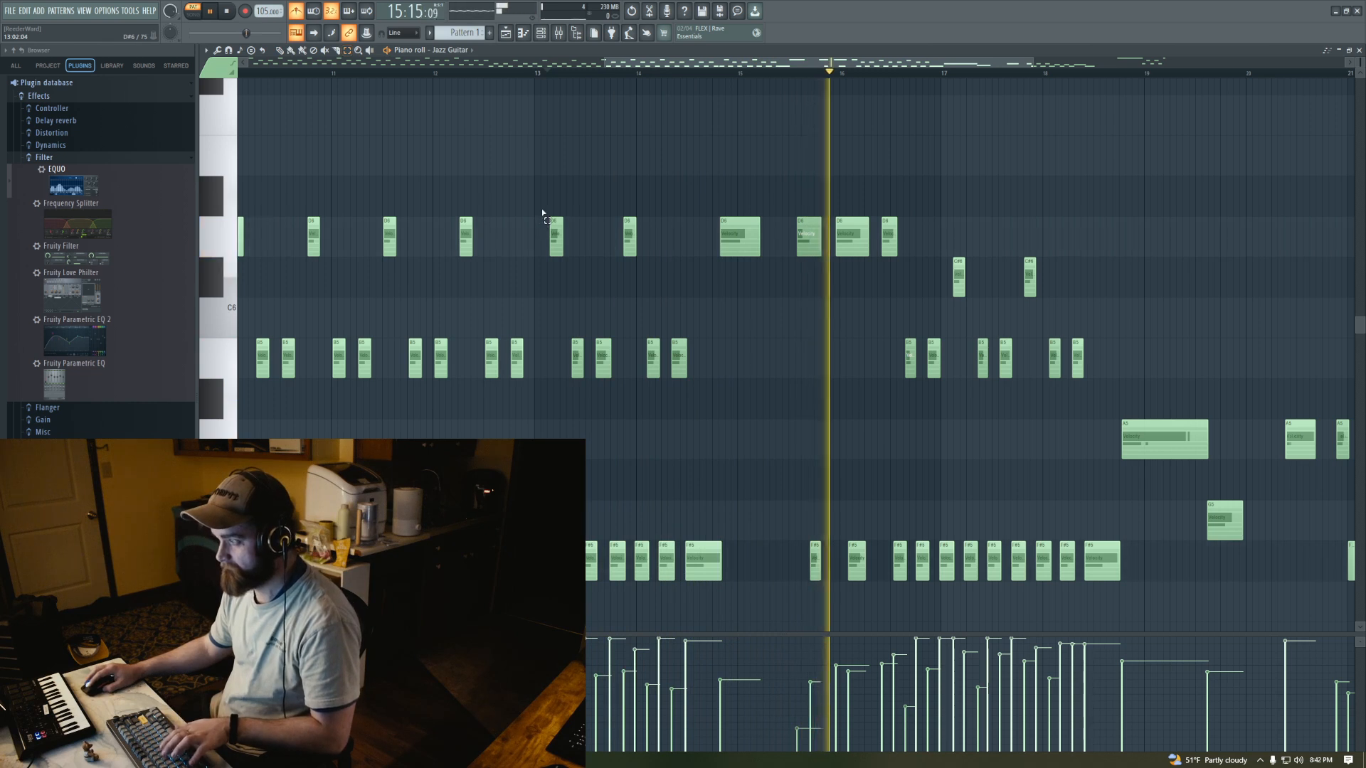
left_click_drag(537, 176, 850, 571)
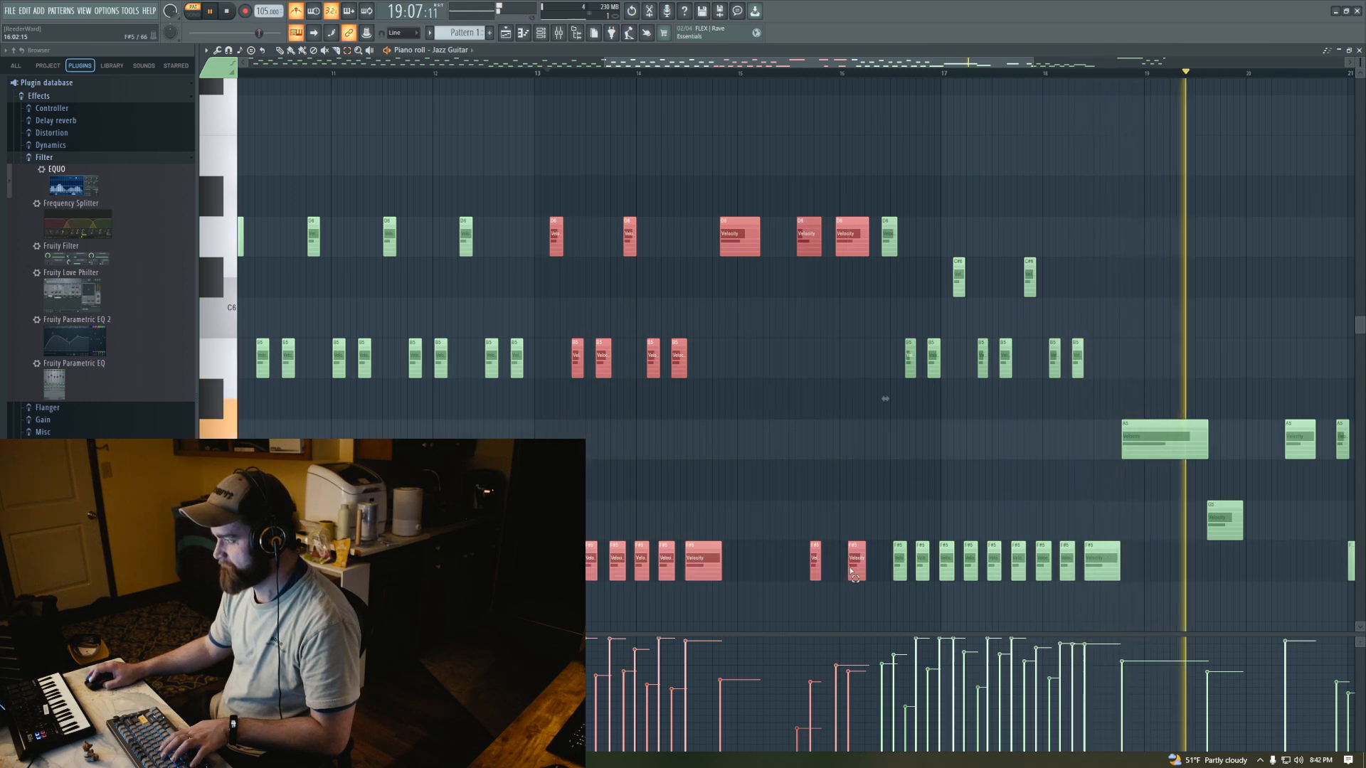
key("Delete")
key("space")
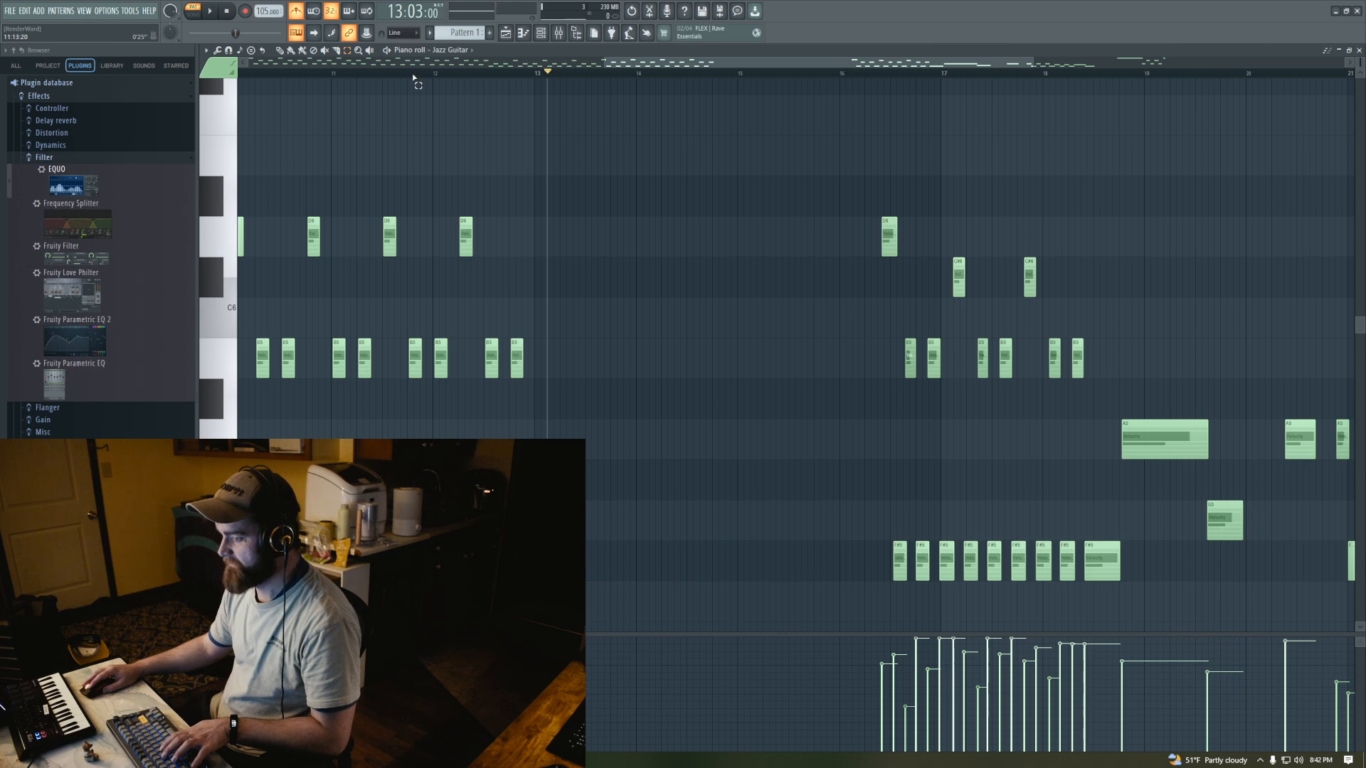
Play back the end of the rebuilt riff from late bar 11 and the recorded notes from the middle of bar 16
left_click(415, 73)
key("space")
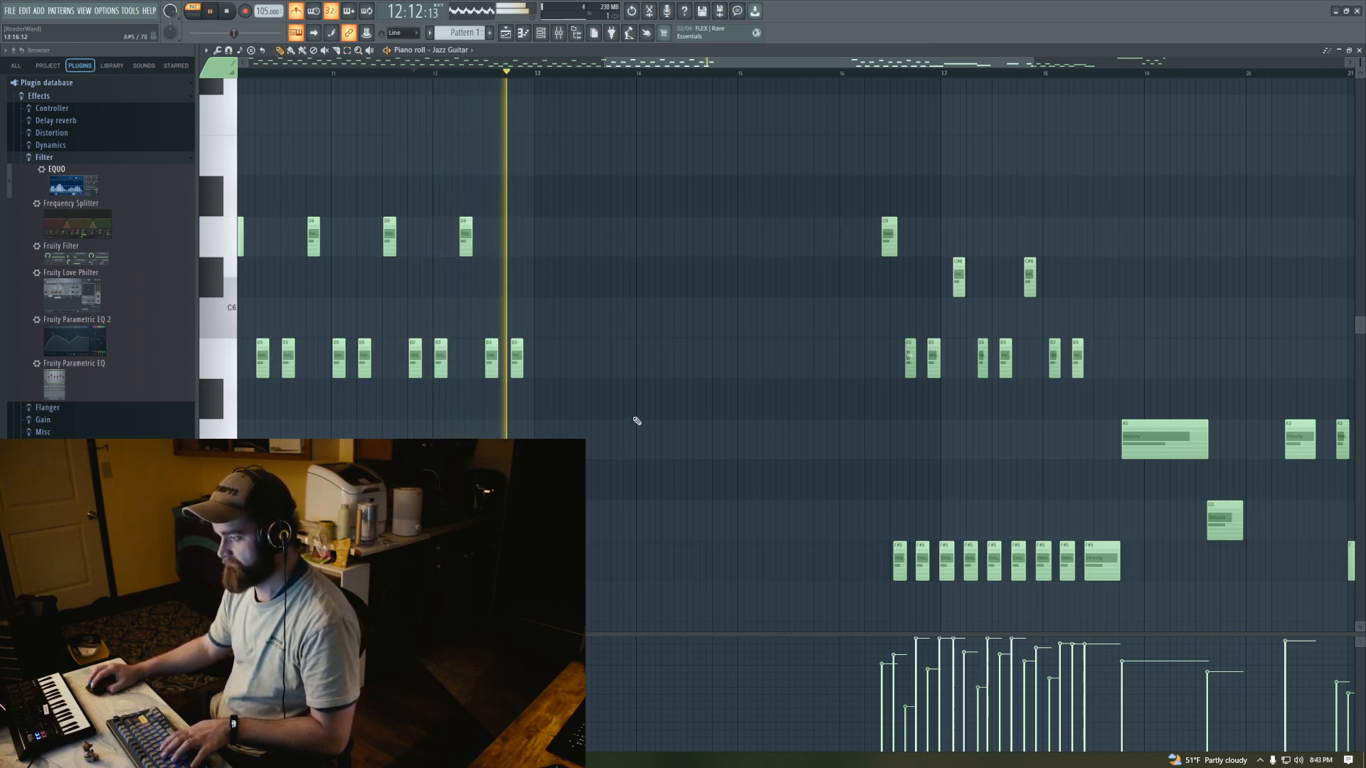
key("space")
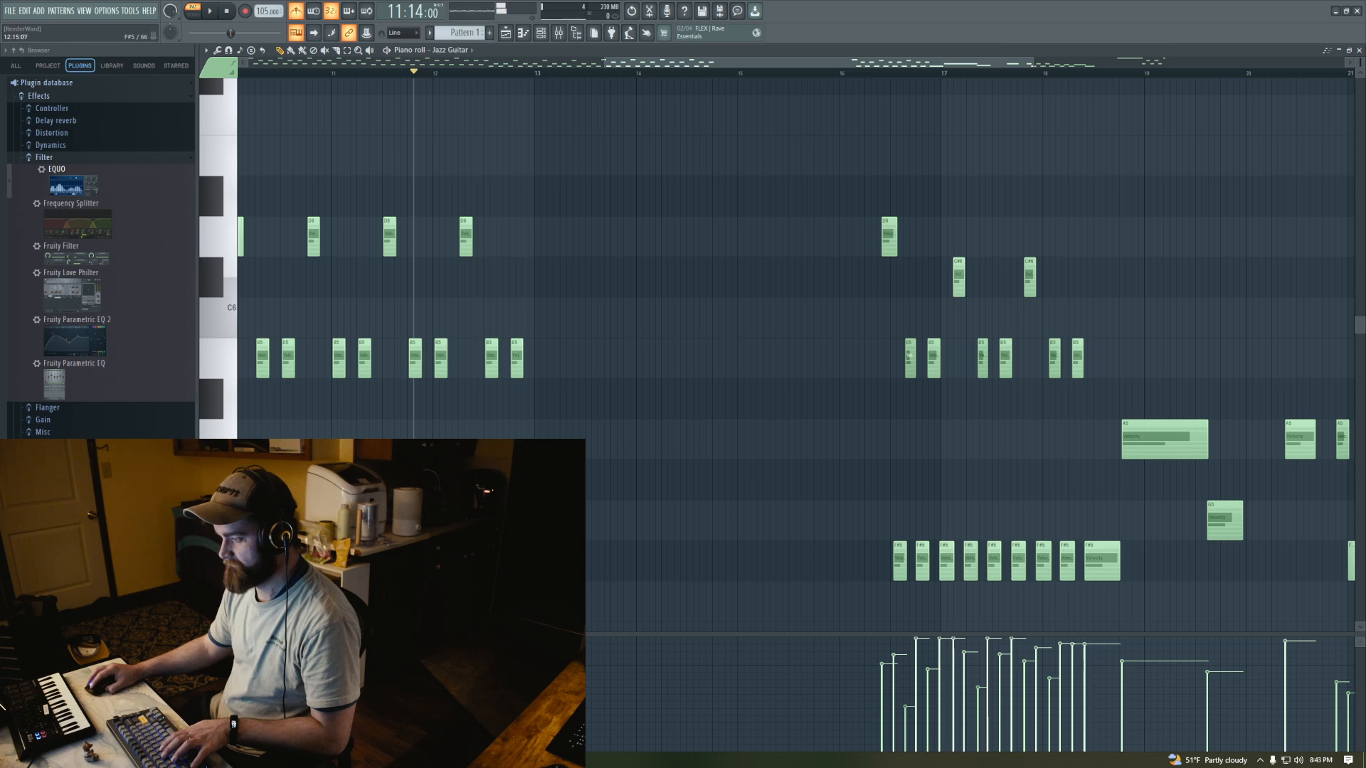
key("space")
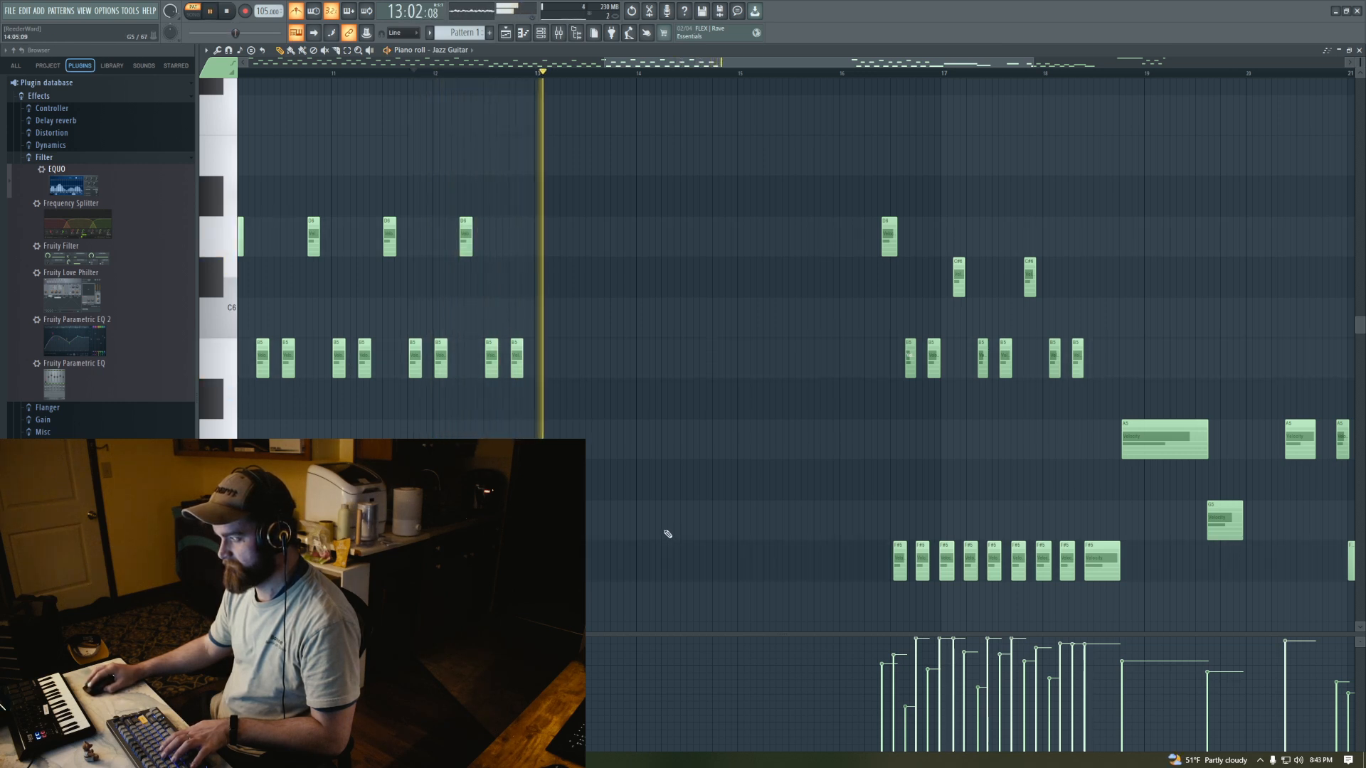
key("space")
left_click(886, 75)
key("space")
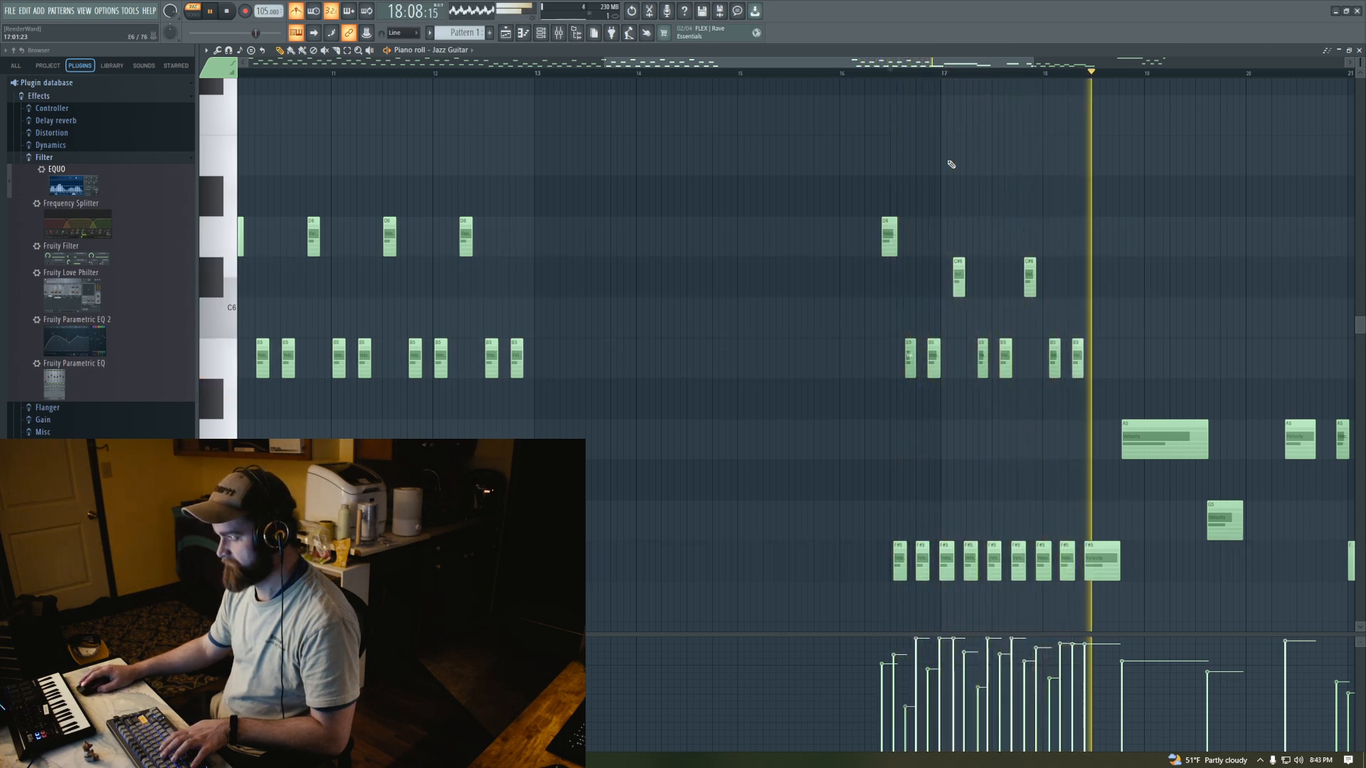
key("space")
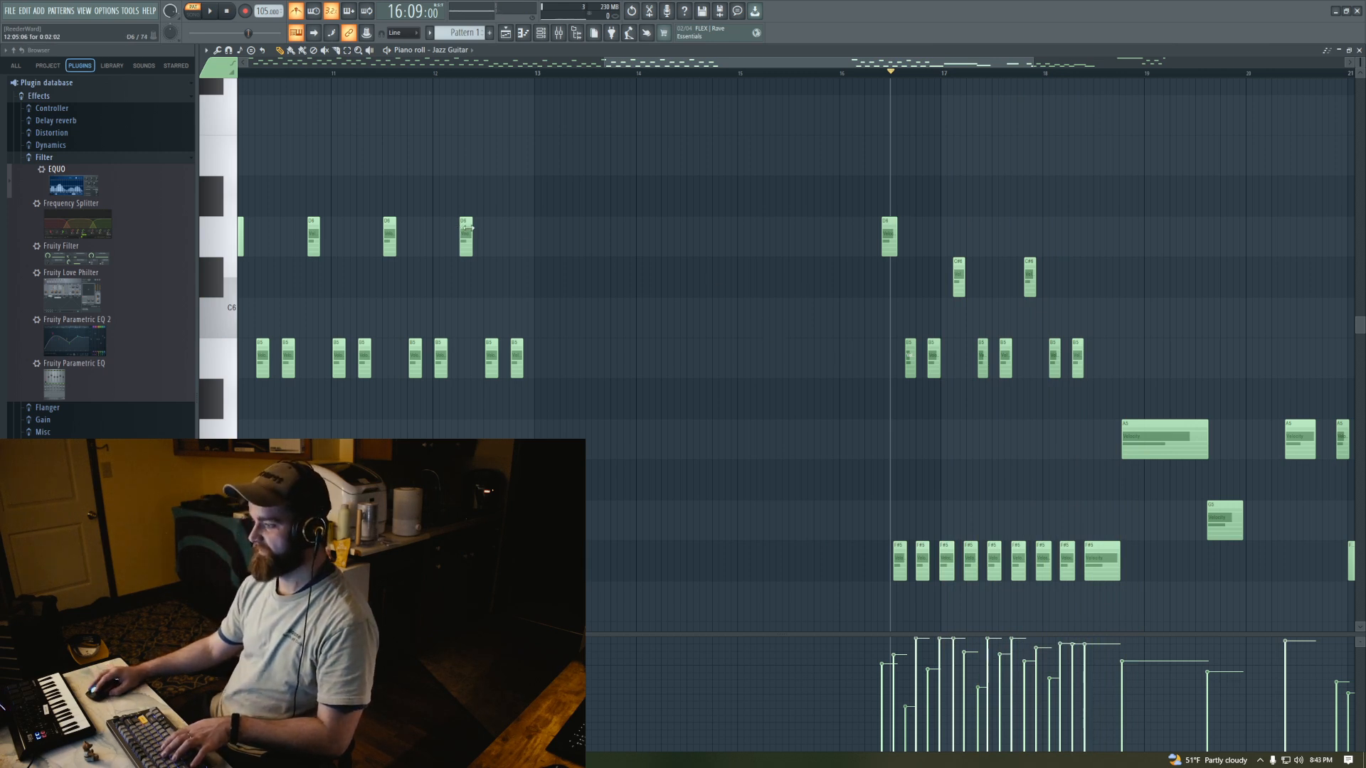
Play back the riff from bar 9 and again from bar 8 through to bar 12
left_click_drag(668, 62, 548, 64)
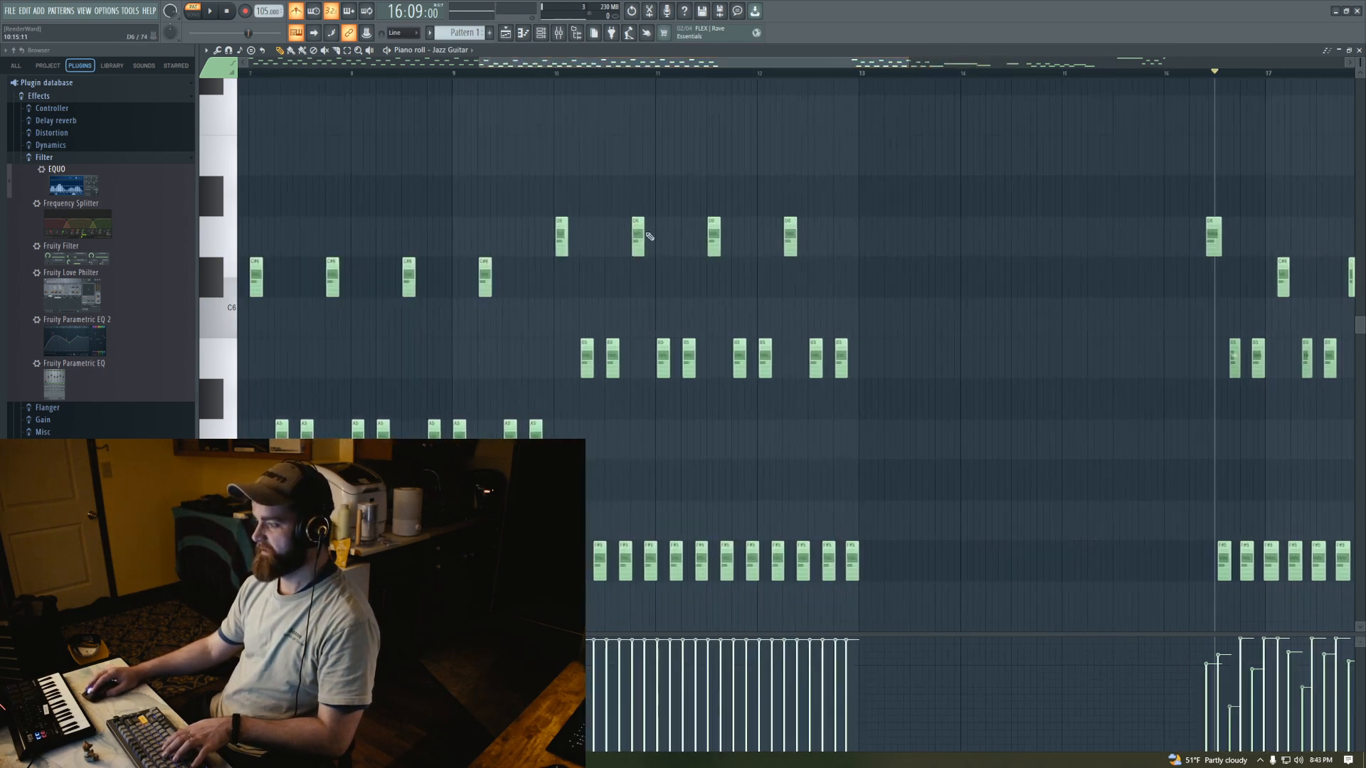
left_click(521, 71)
key("space")
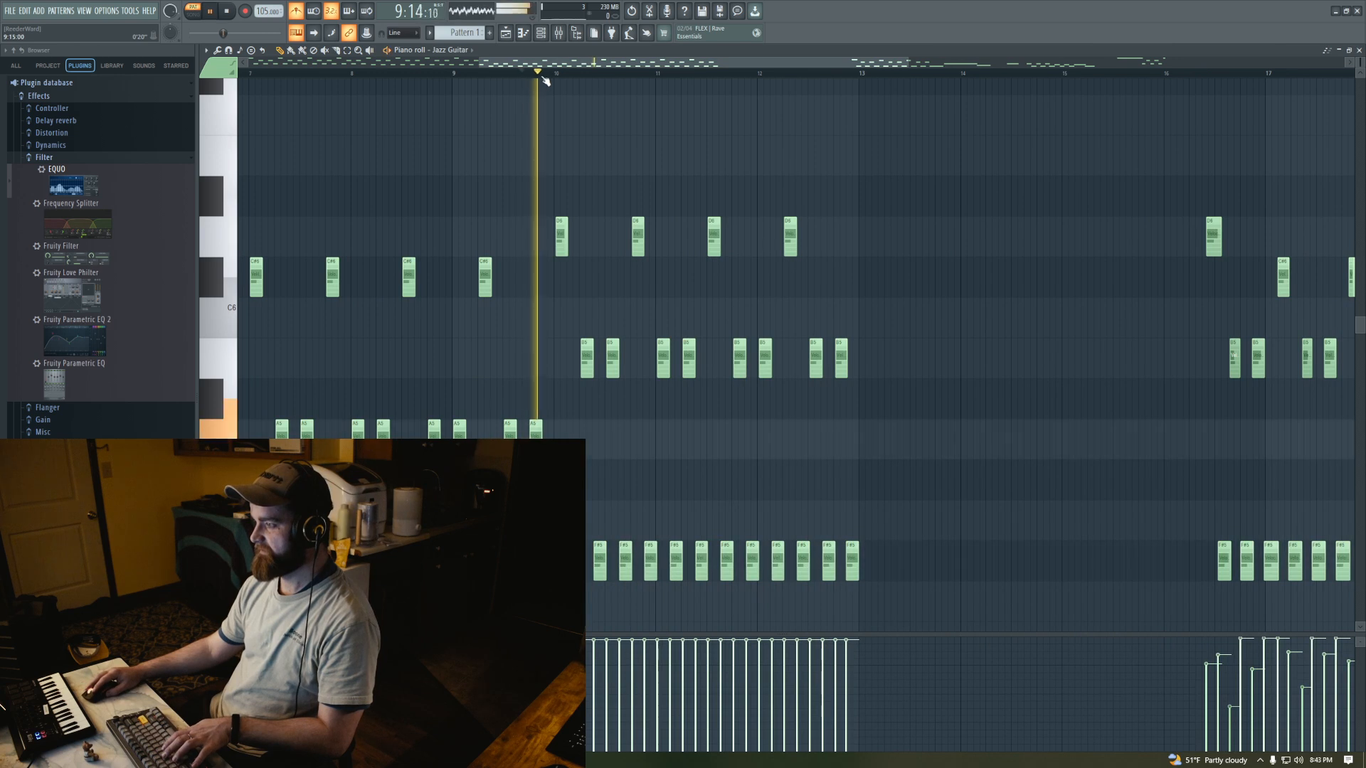
left_click(474, 73)
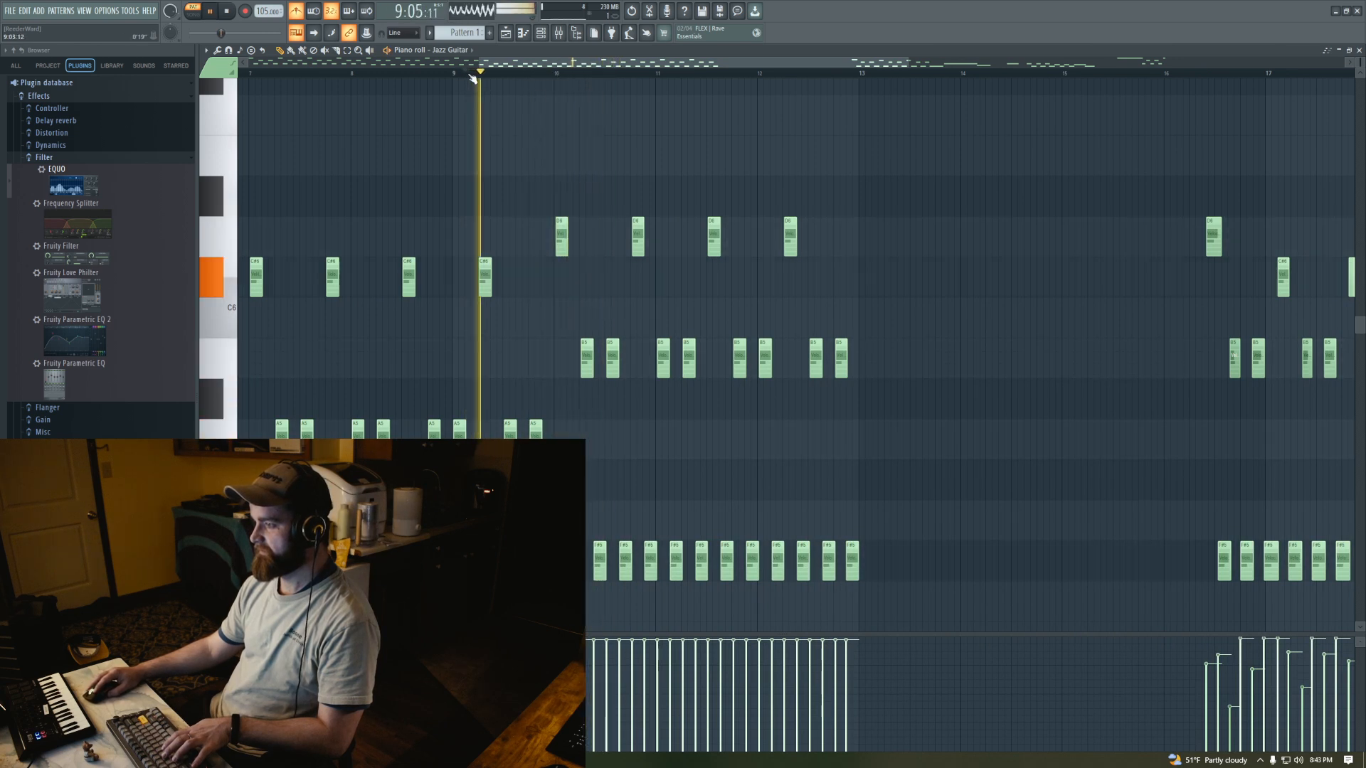
left_click(368, 73)
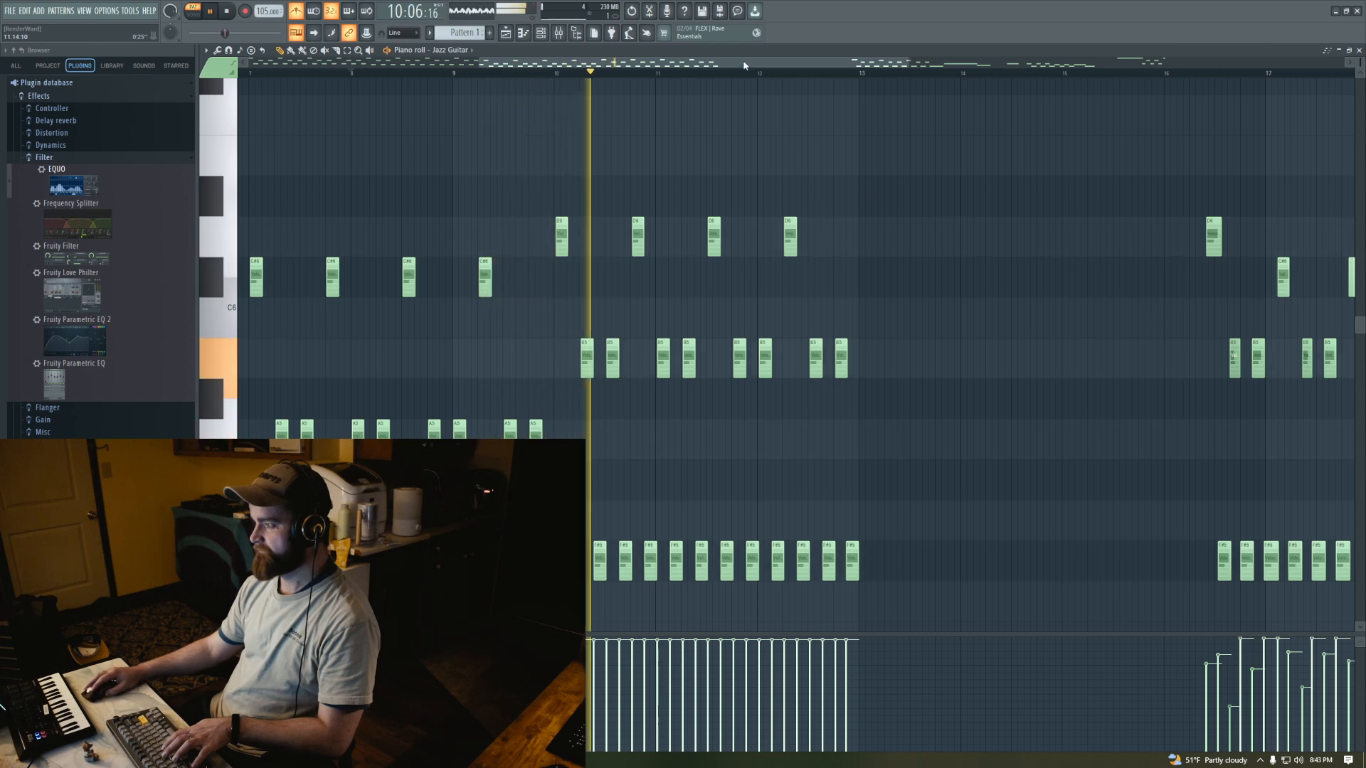
left_click_drag(746, 64, 810, 63)
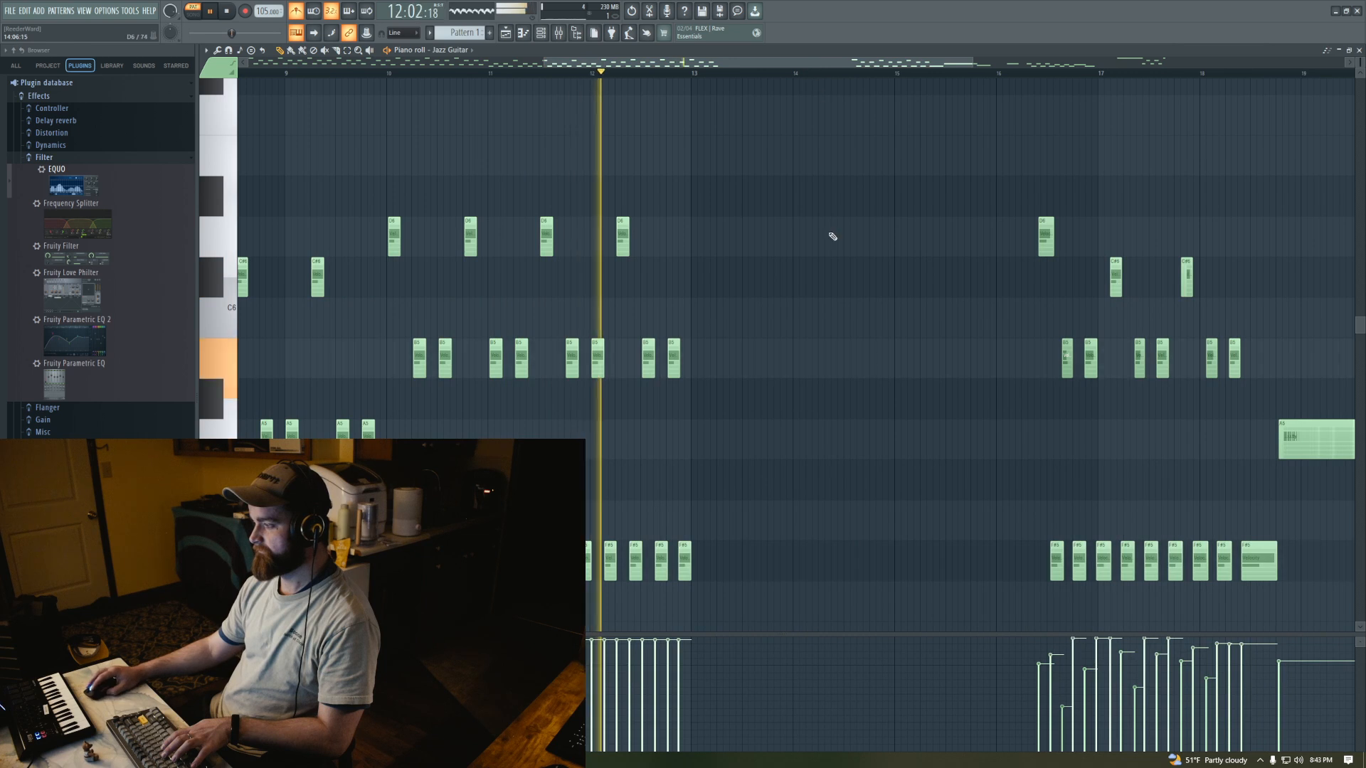
key("space")
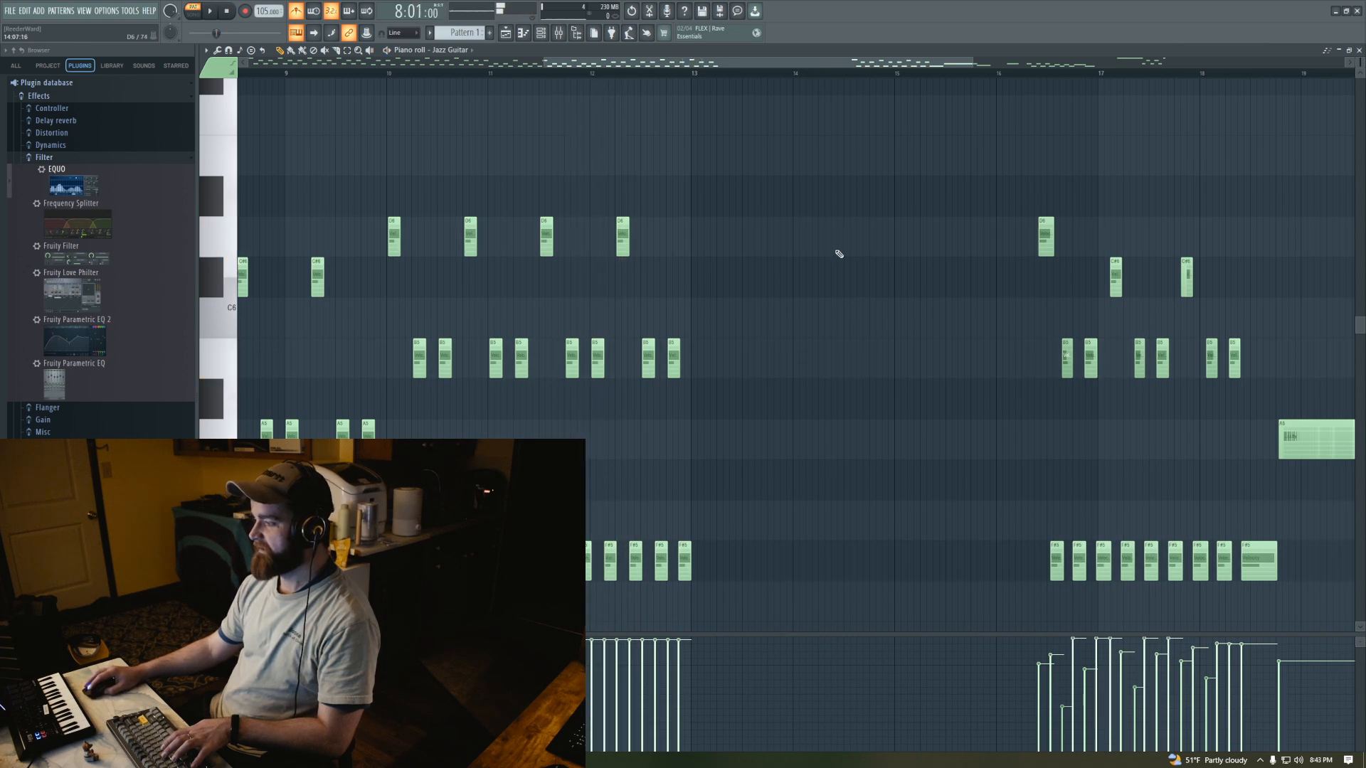
Delete the leftover D6 note in bar 16 and lower the D6 notes in bars 11 and 12 to C#6
right_click(1046, 231)
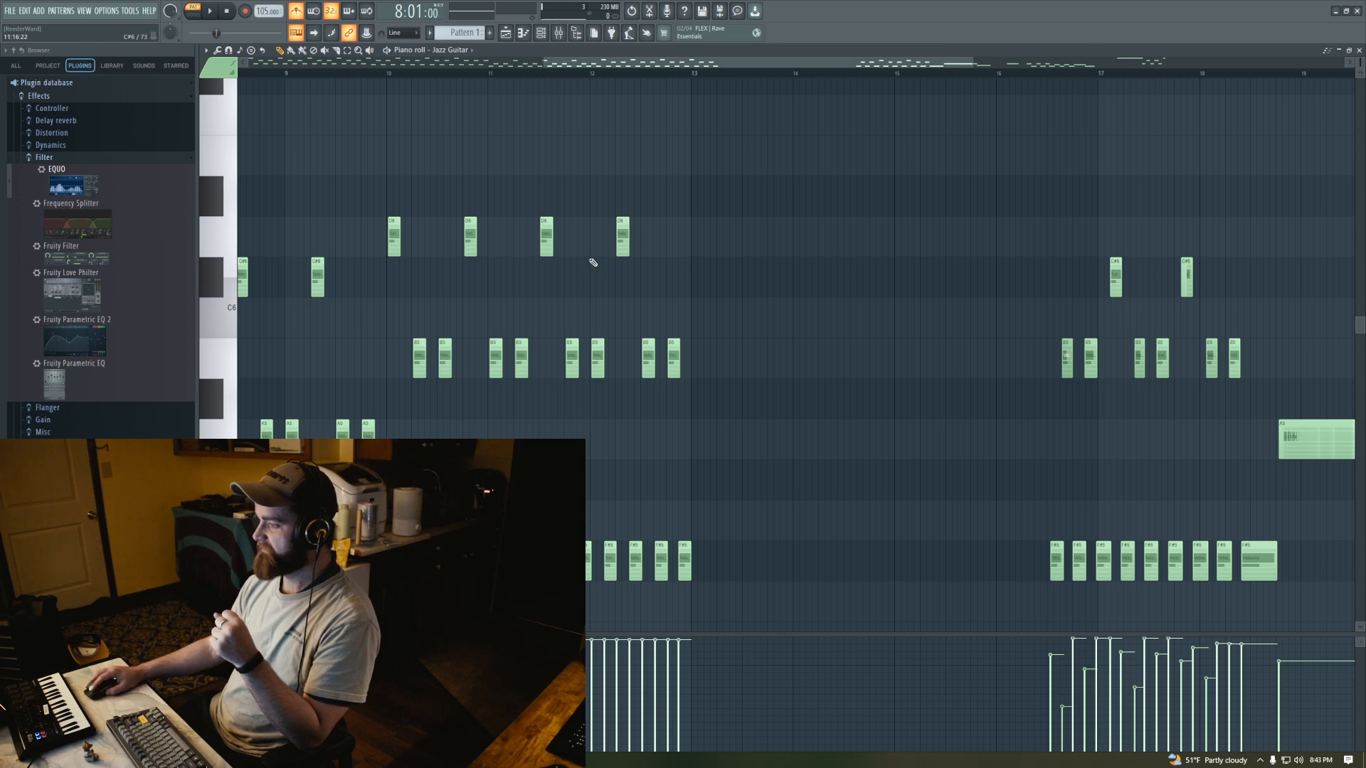
left_click_drag(546, 231, 548, 274)
left_click_drag(618, 231, 622, 278)
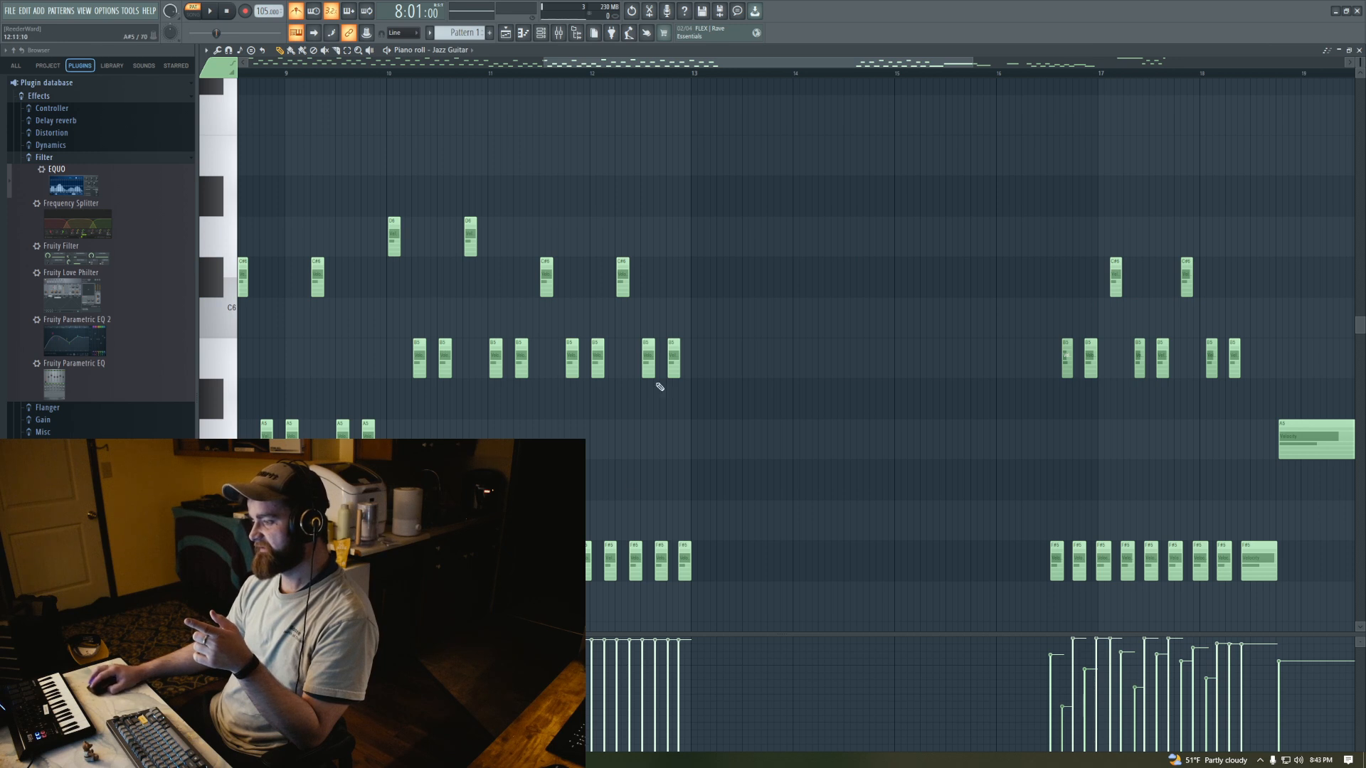
Play back the edited riff from the middle of bar 9 to the end of bar 12
left_click(341, 74)
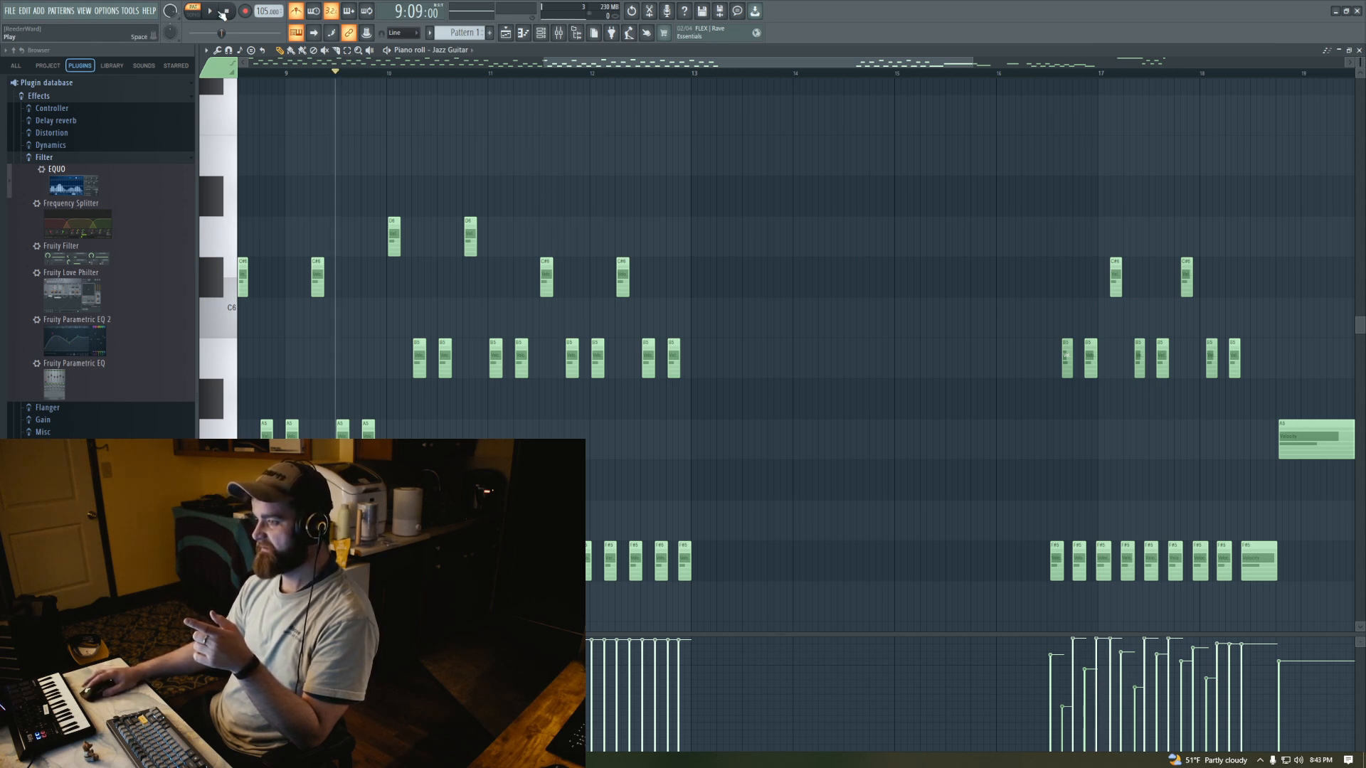
left_click(219, 12)
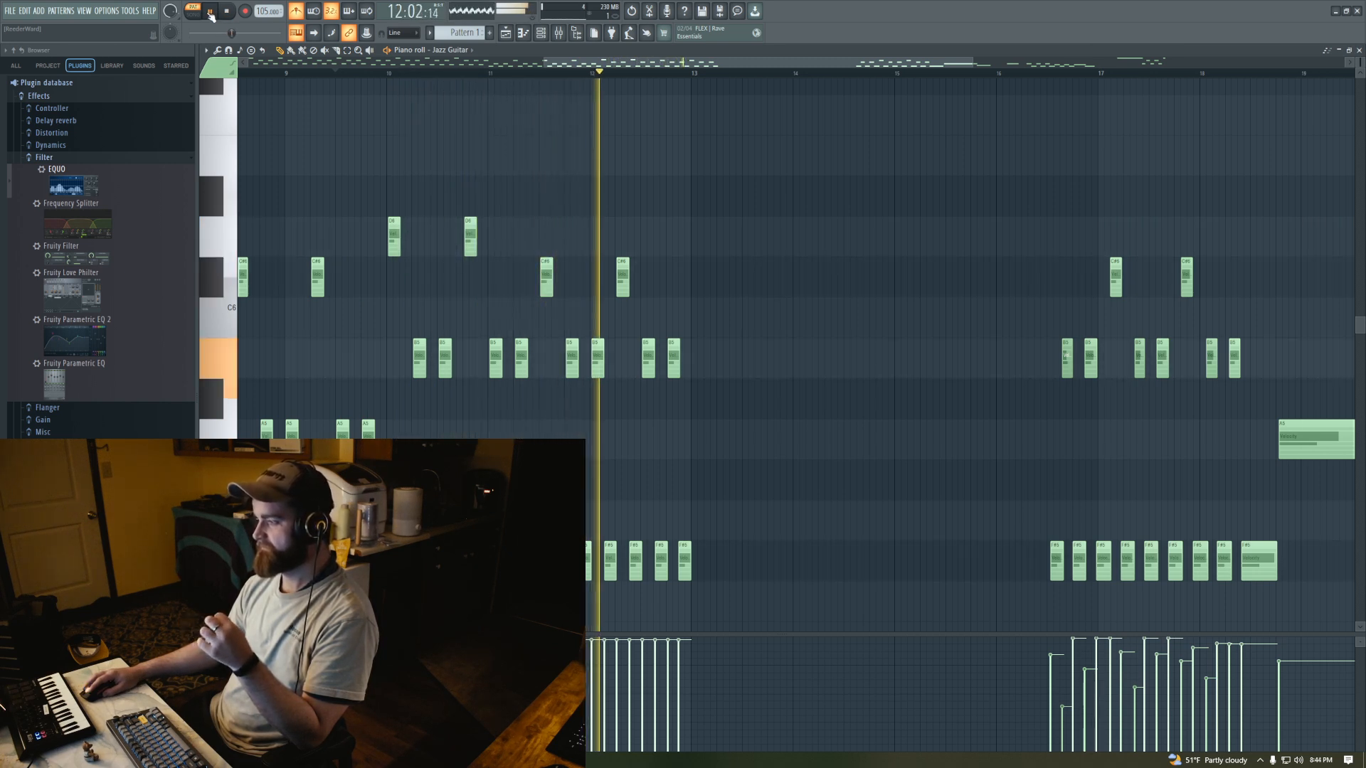
left_click(210, 13)
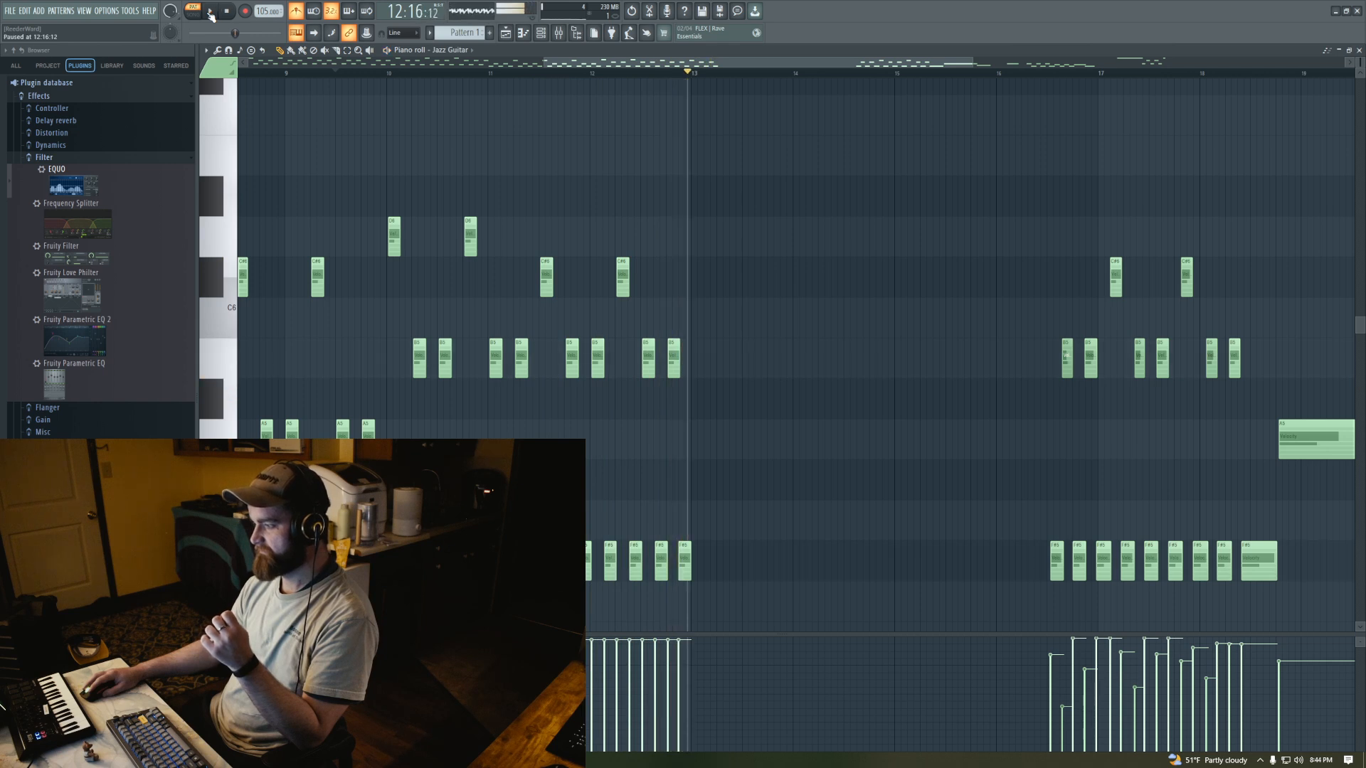
Lower the C#6 note in bar 12 to B5 and play back the riff from late bar 10
left_click(623, 280)
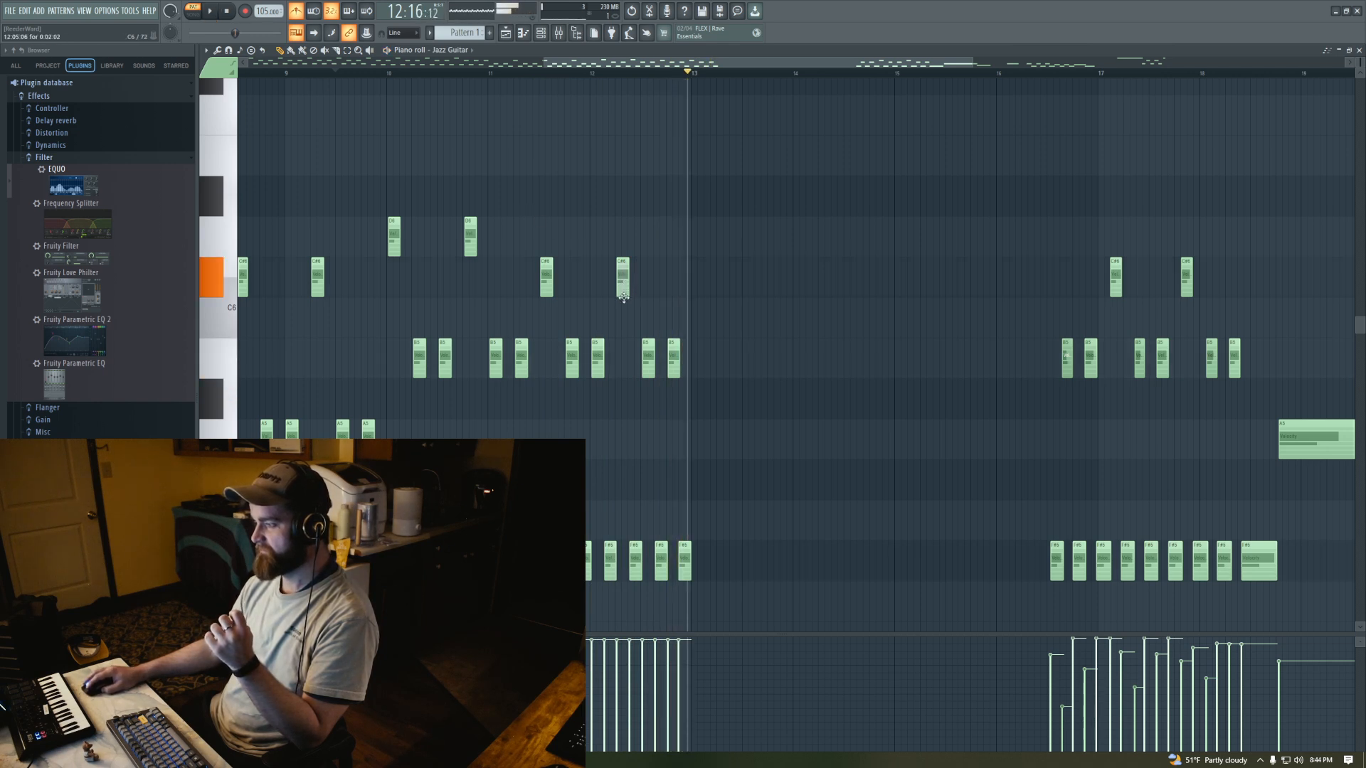
left_click_drag(623, 297, 623, 368)
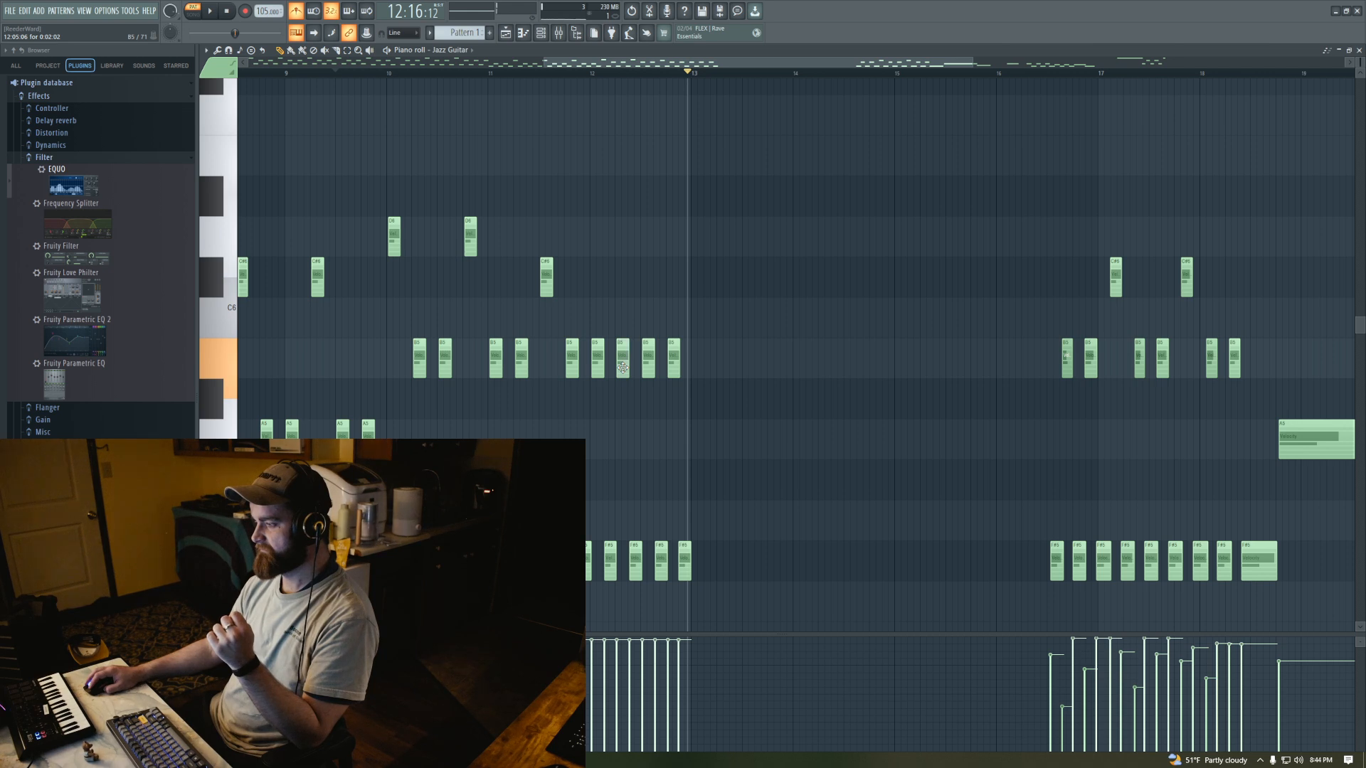
left_click(475, 68)
left_click(210, 11)
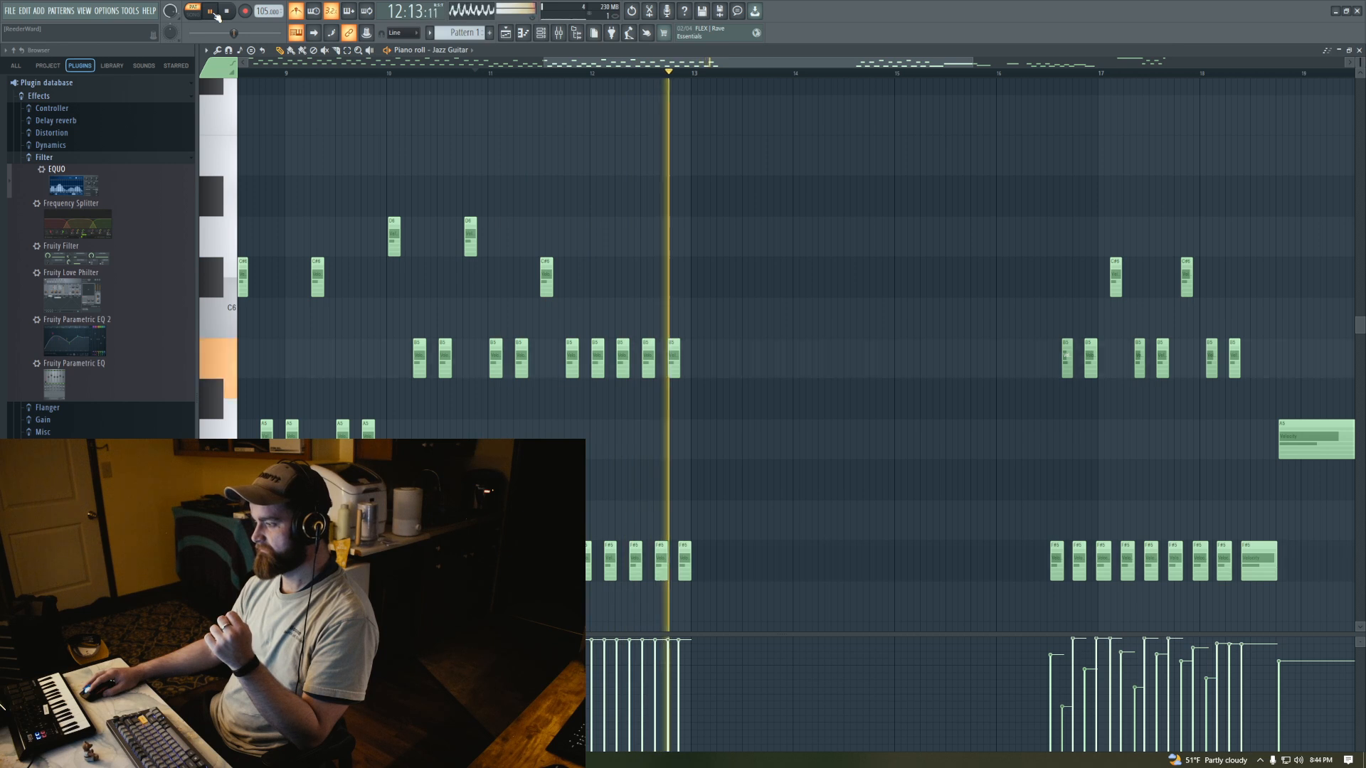
left_click(211, 11)
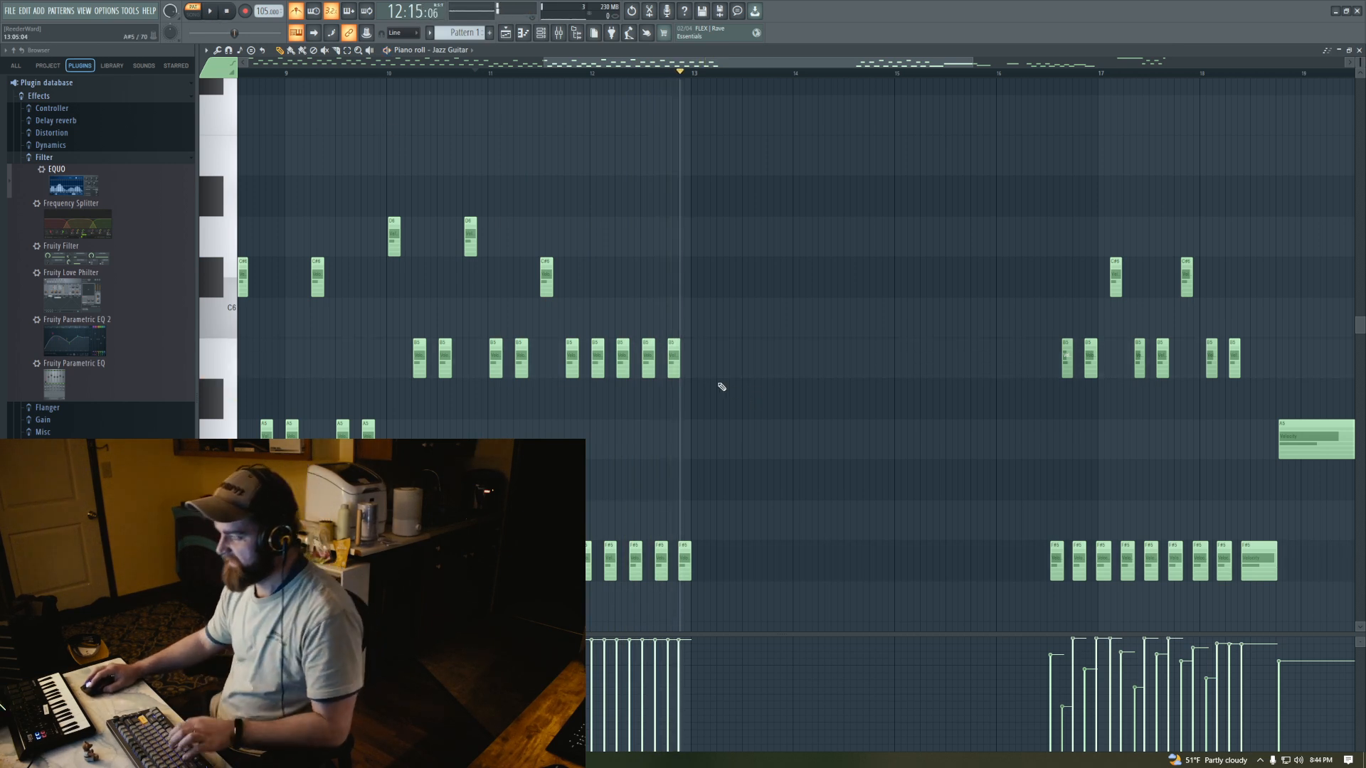
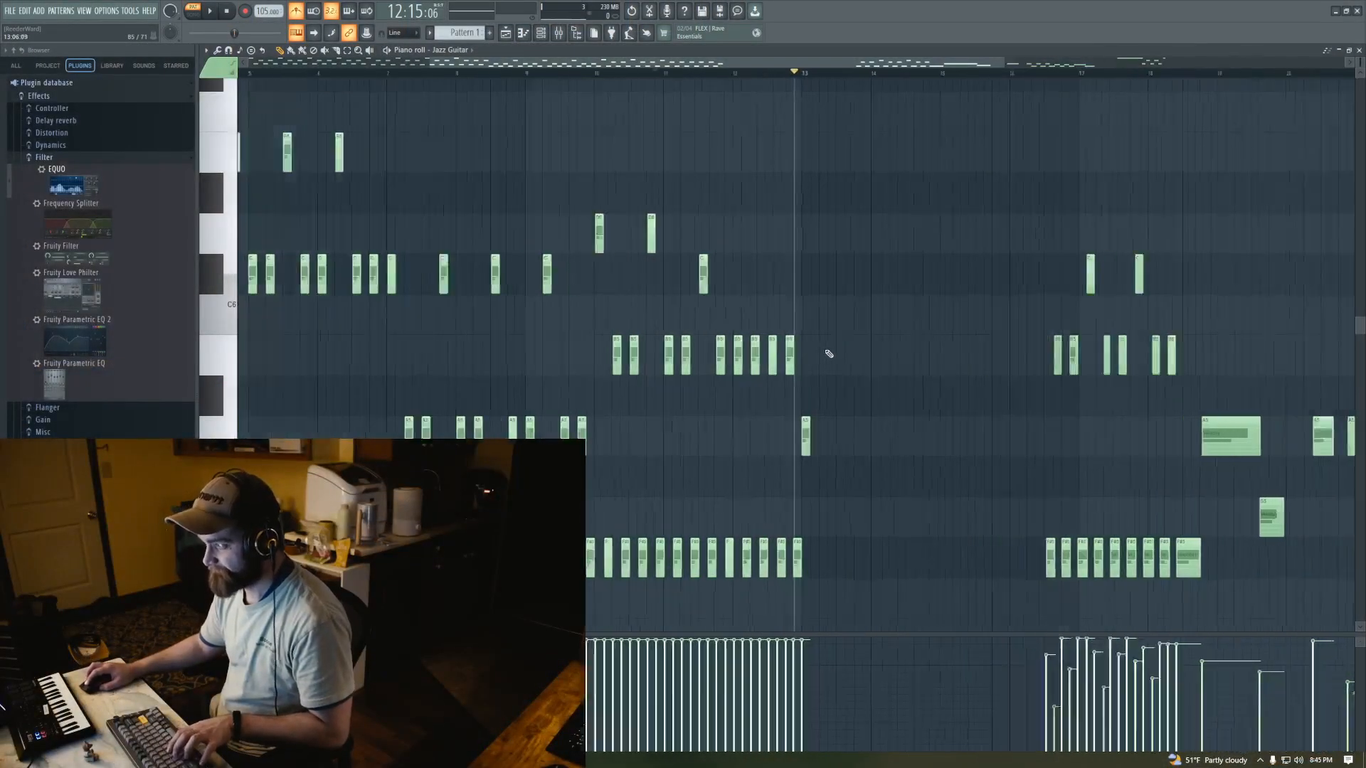
Fill bar 13 with equally short, evenly spaced notes alternating between A5 and F#5, using G#5 for the last upper note
scroll(829, 354, "up", 5)
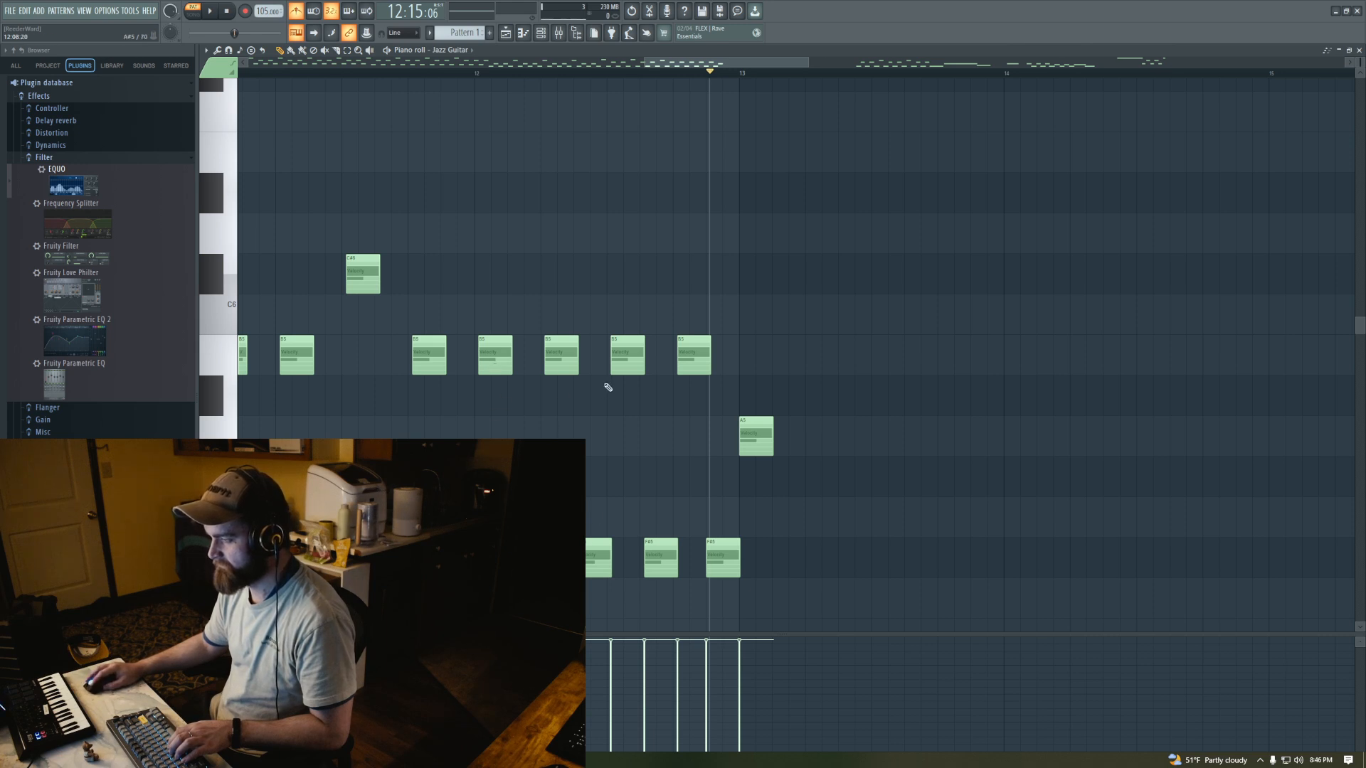
double_click(763, 441)
left_click(757, 442)
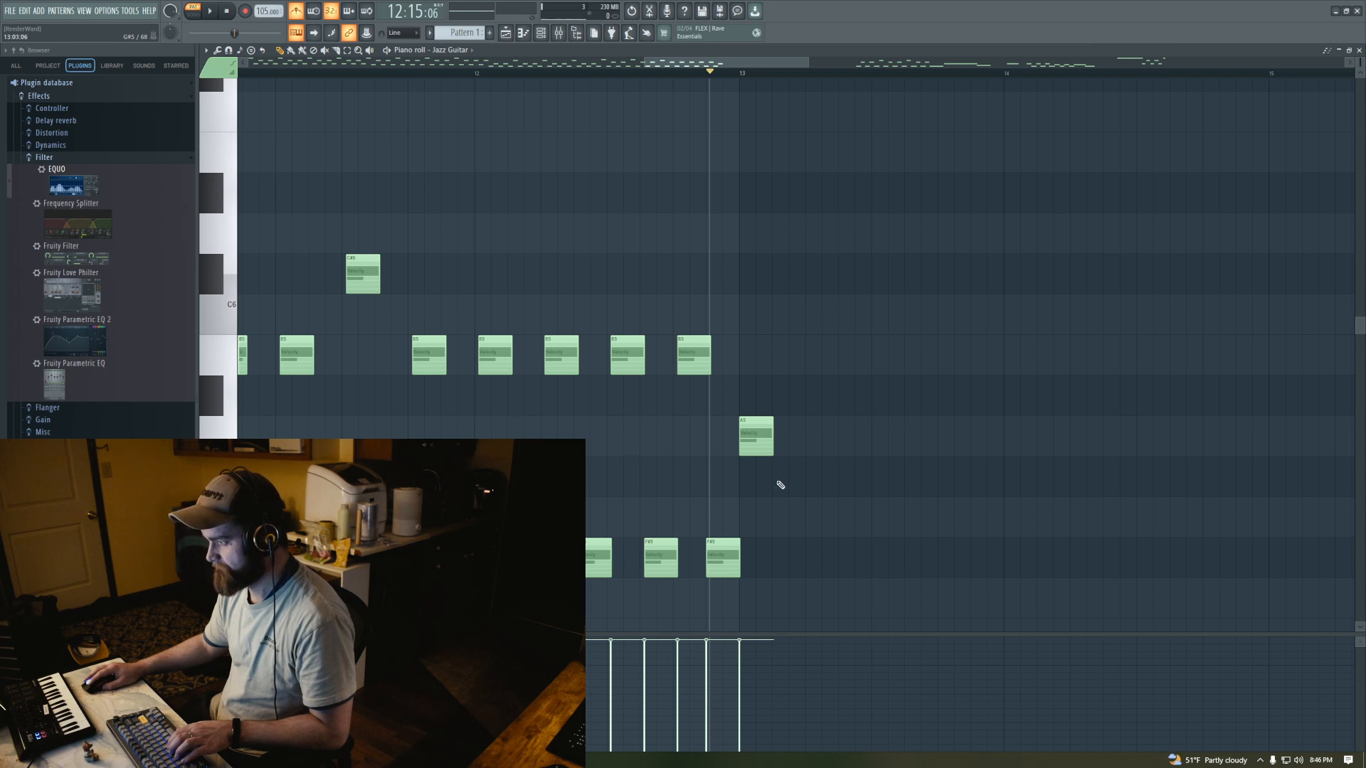
left_click(776, 559)
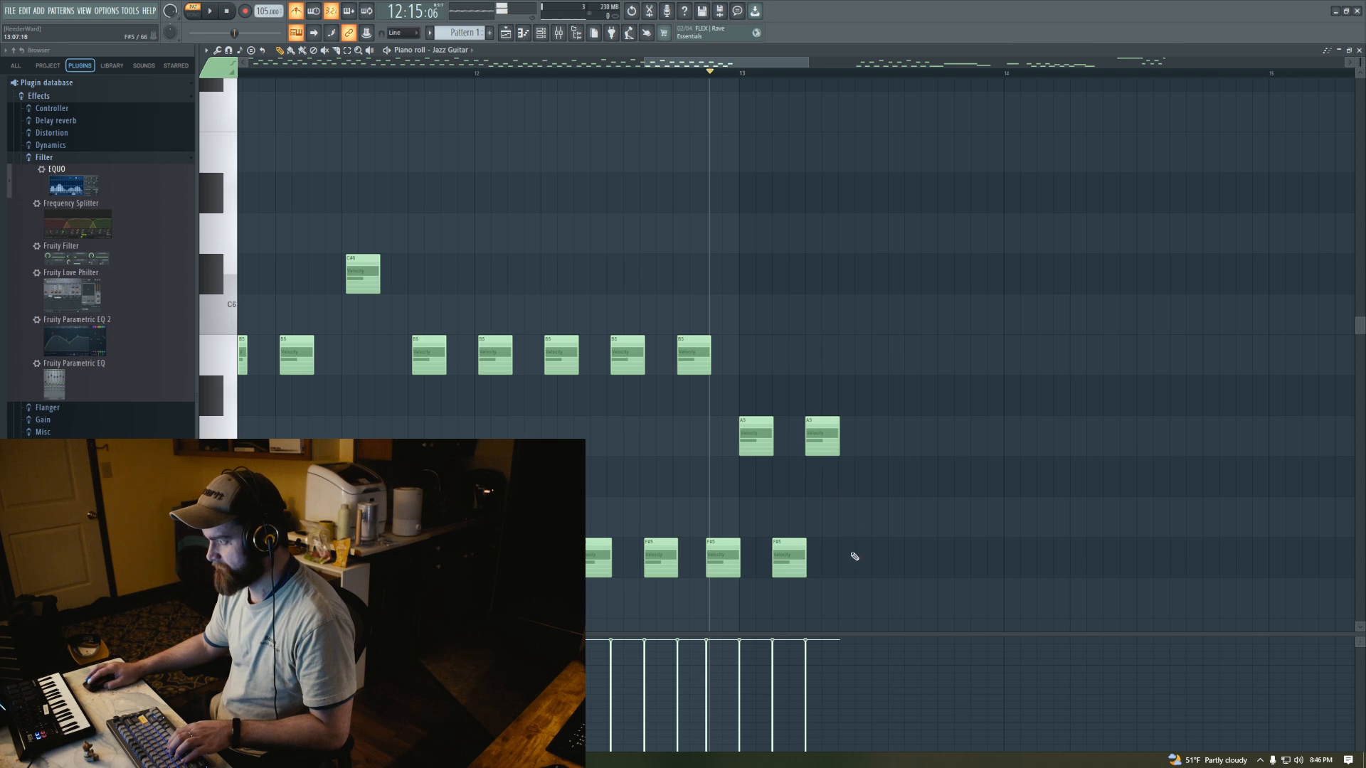
left_click(843, 561)
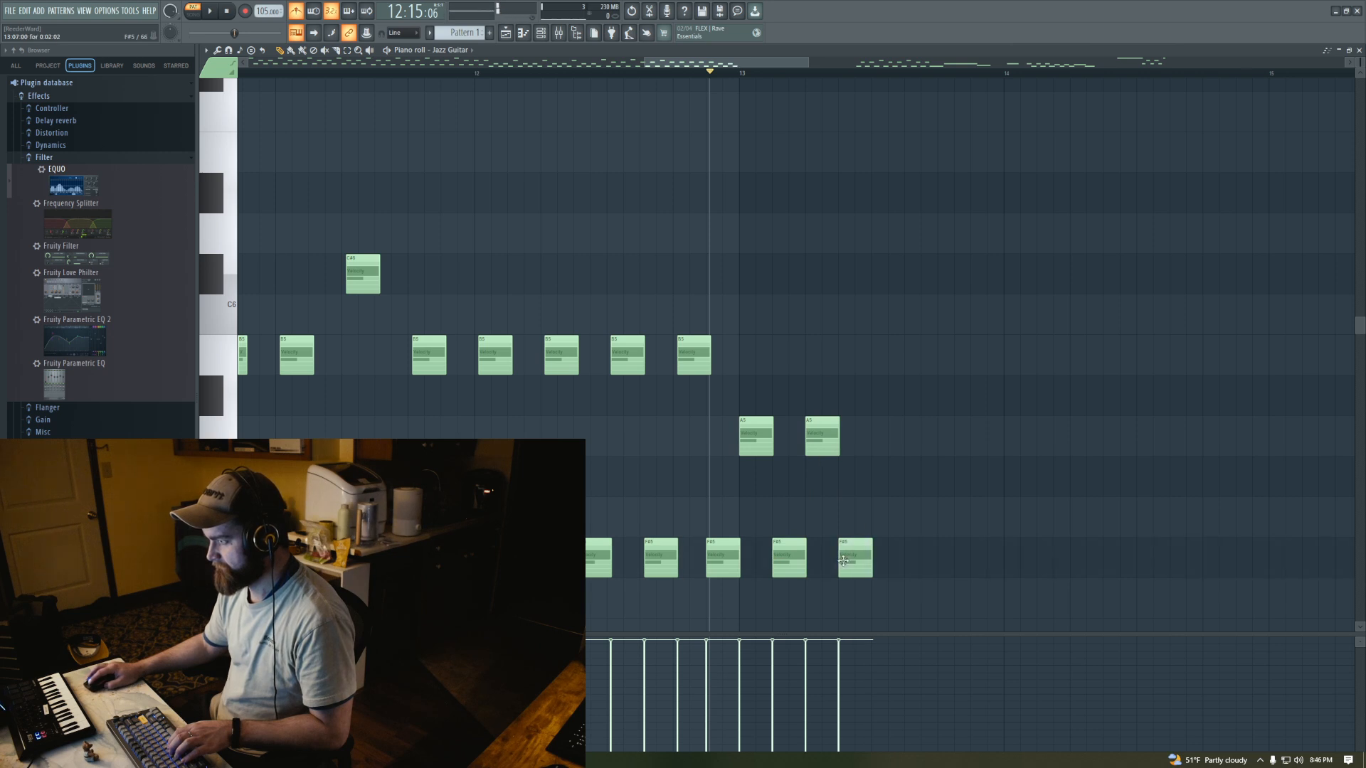
left_click(876, 437)
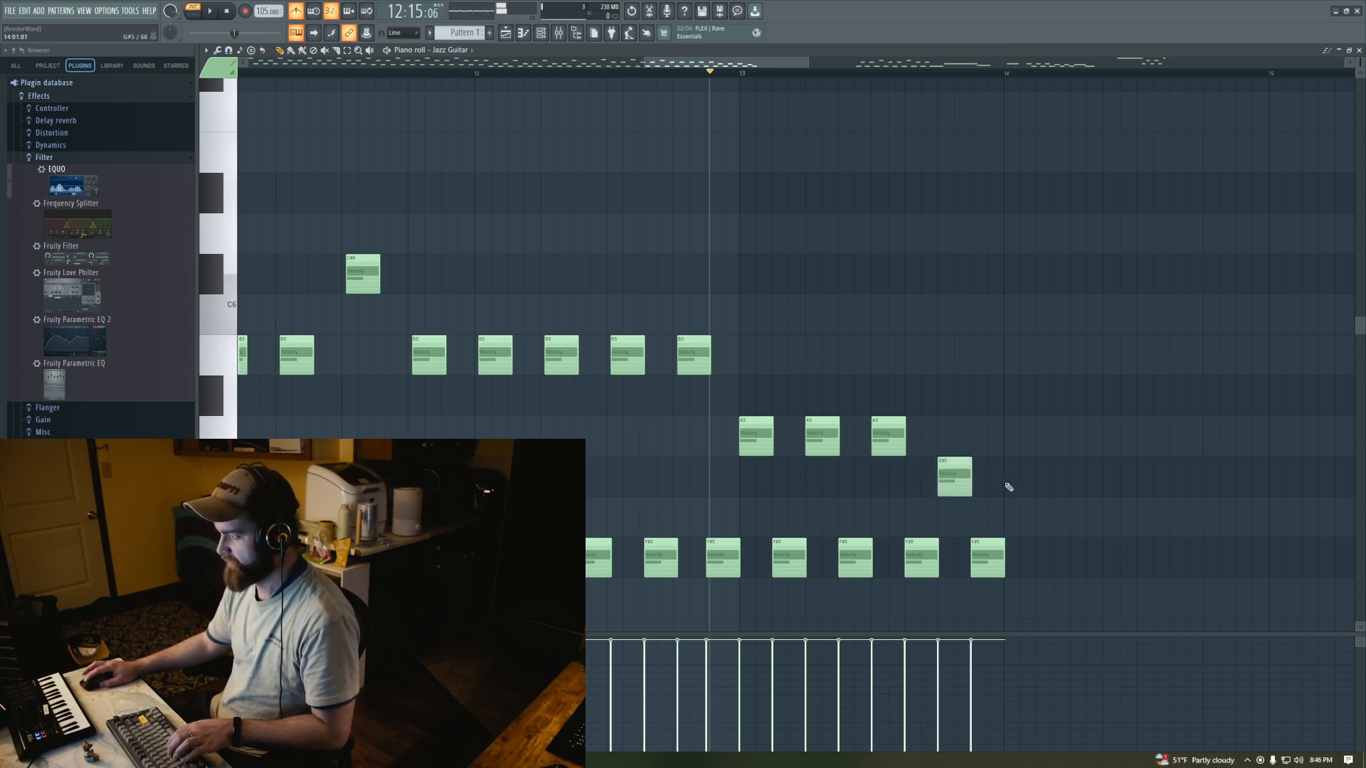
Continue the riff into bar 14 with alternating short G#5 and F#5 notes, ending on a six-step F#5
left_click(1043, 563)
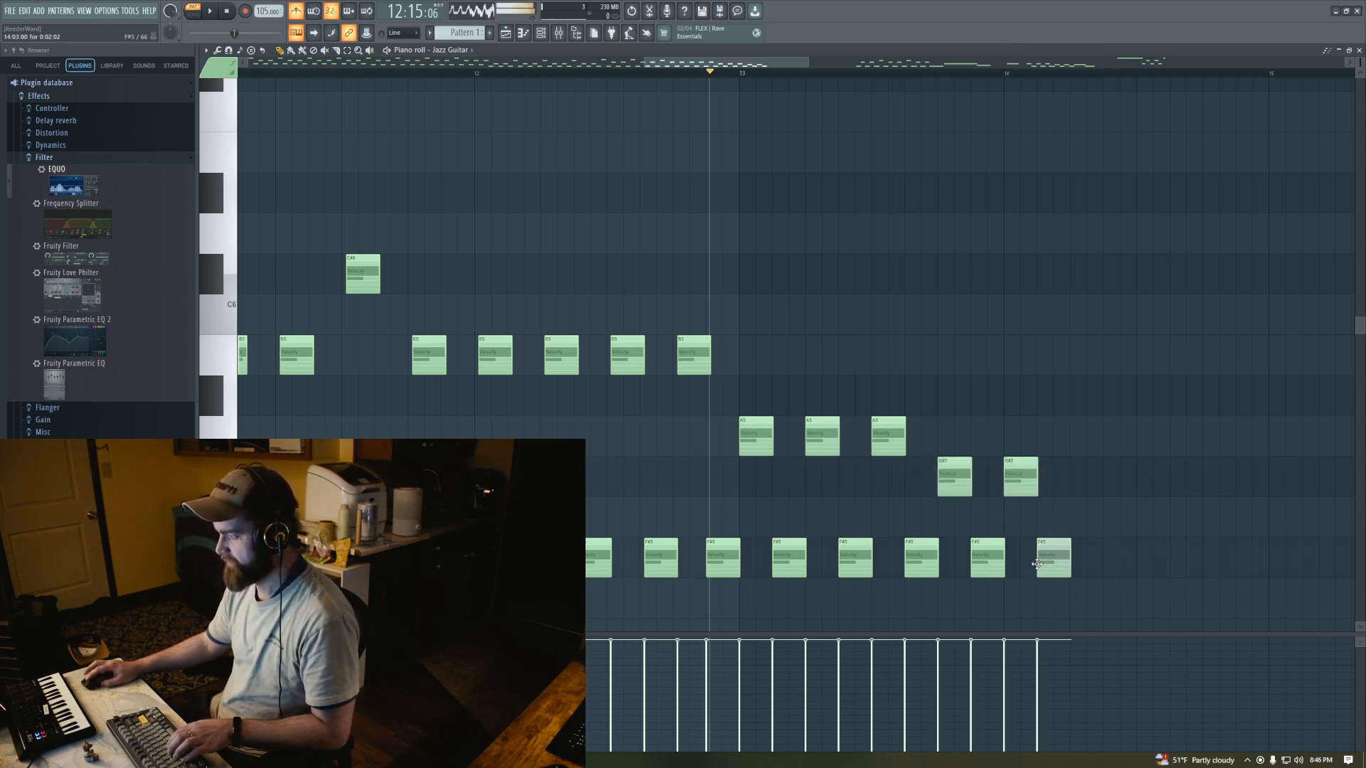
left_click(1112, 562)
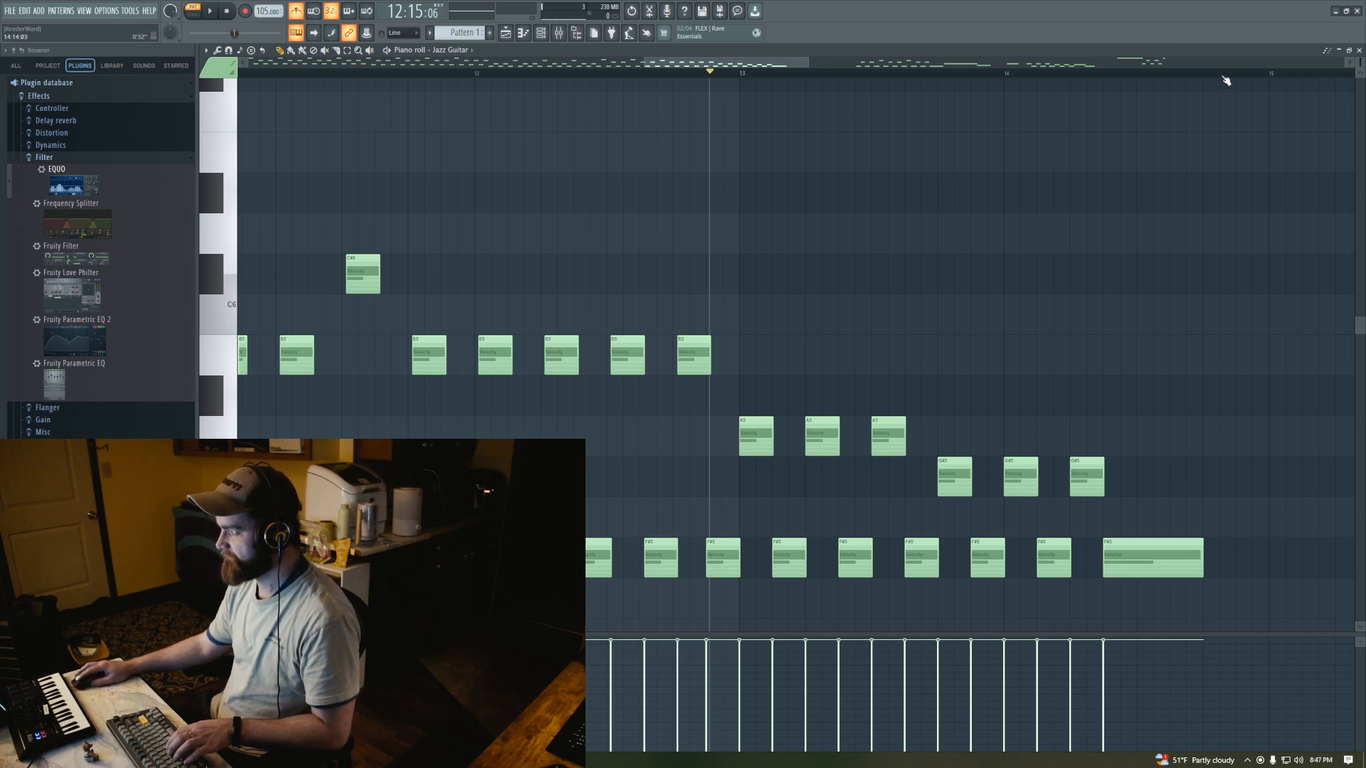
Set the time selection from bar 1 to the end of the last F#5 in bar 14 and play the riff
scroll(1150, 131, "up", 3)
scroll(1148, 137, "down", 5)
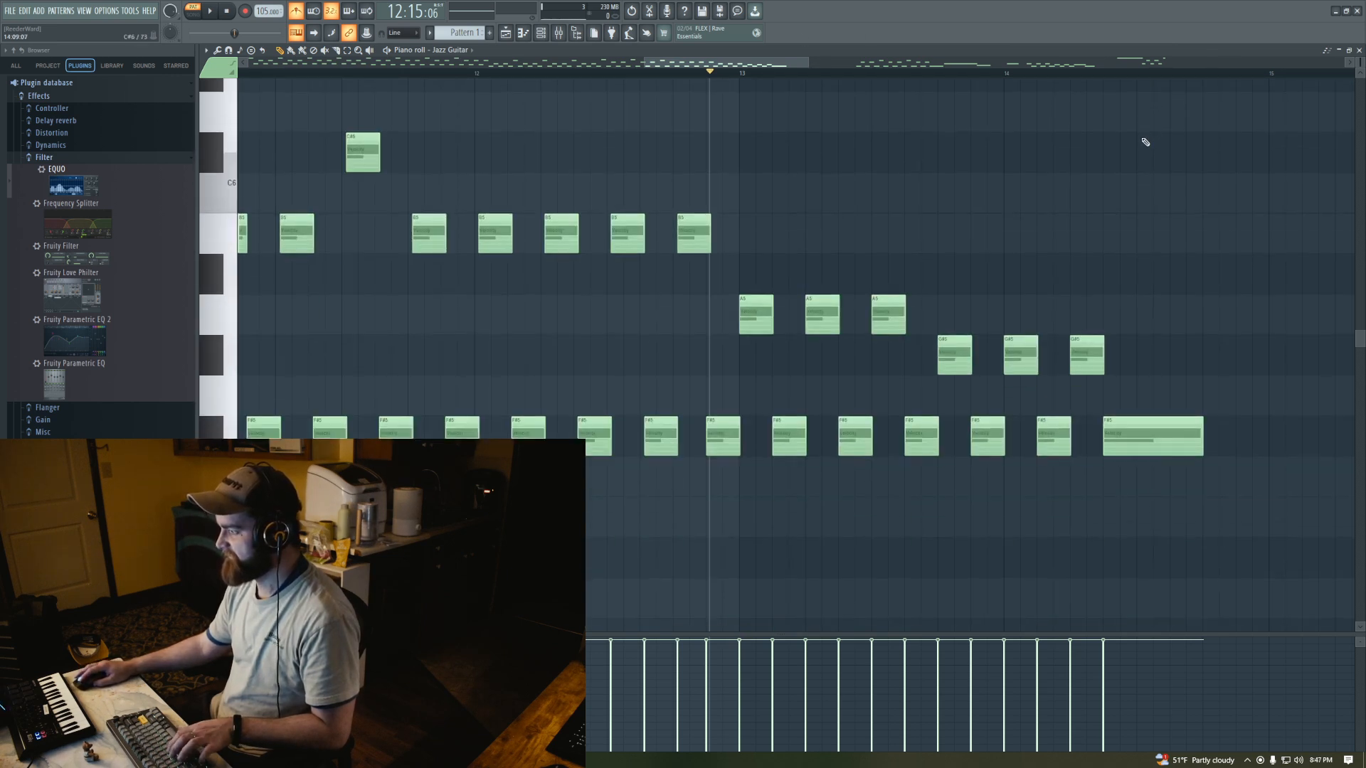
scroll(1145, 143, "down", 5)
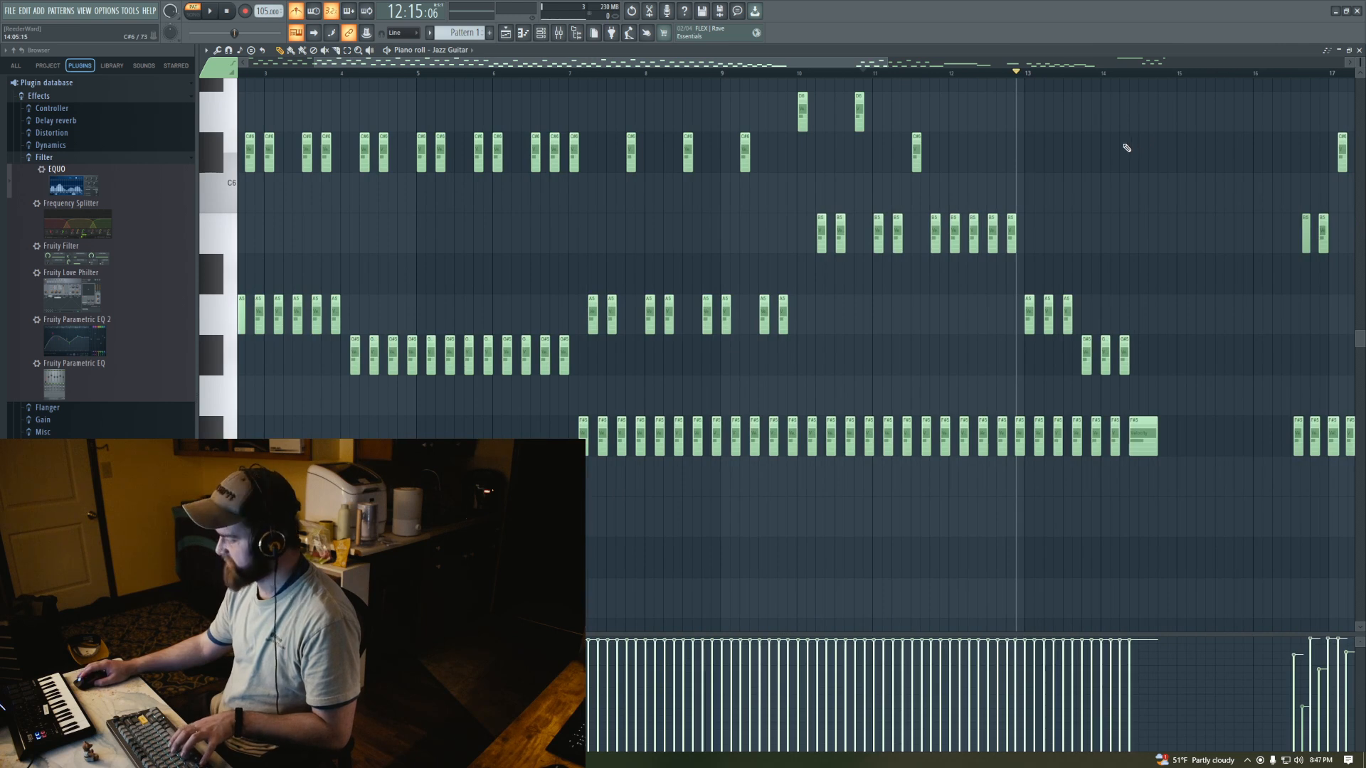
scroll(1126, 148, "down", 8)
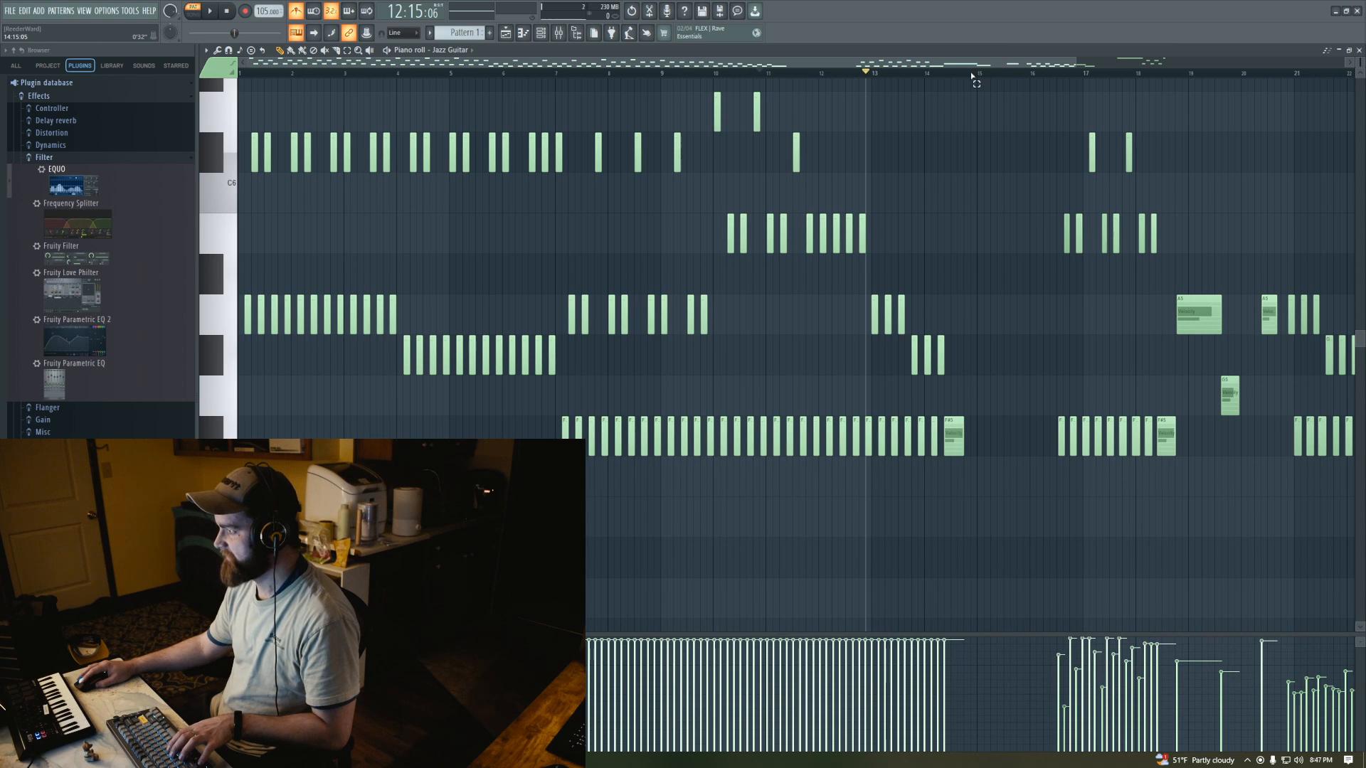
left_click_drag(972, 76, 946, 75)
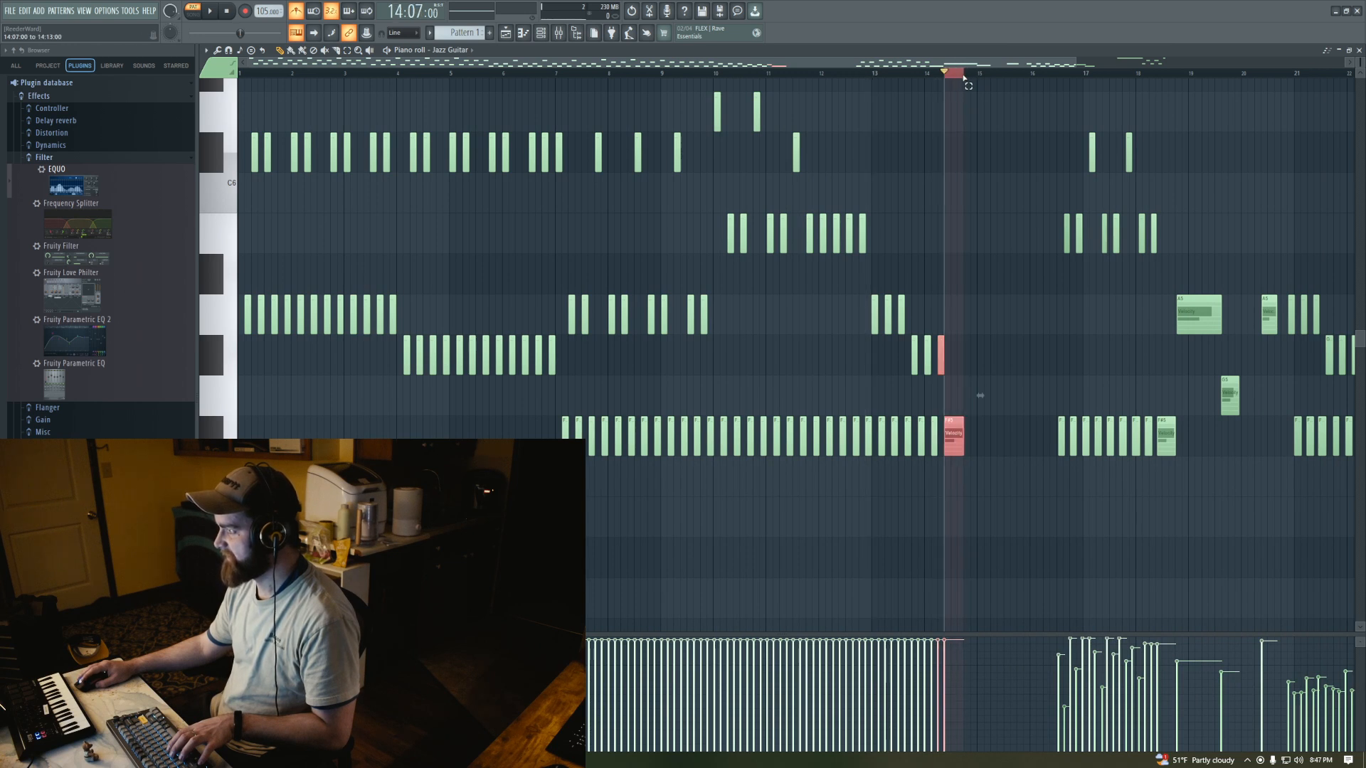
left_click_drag(956, 79, 170, 114)
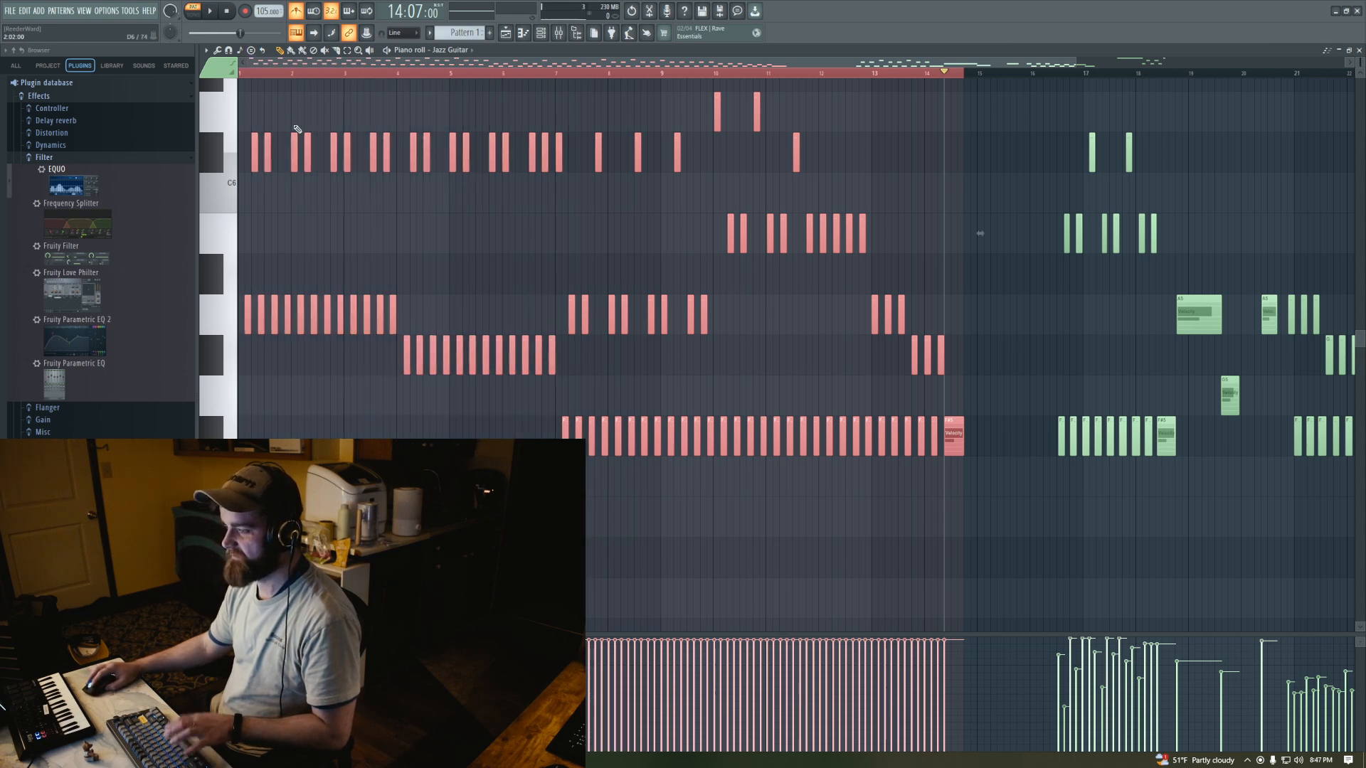
left_click(213, 12)
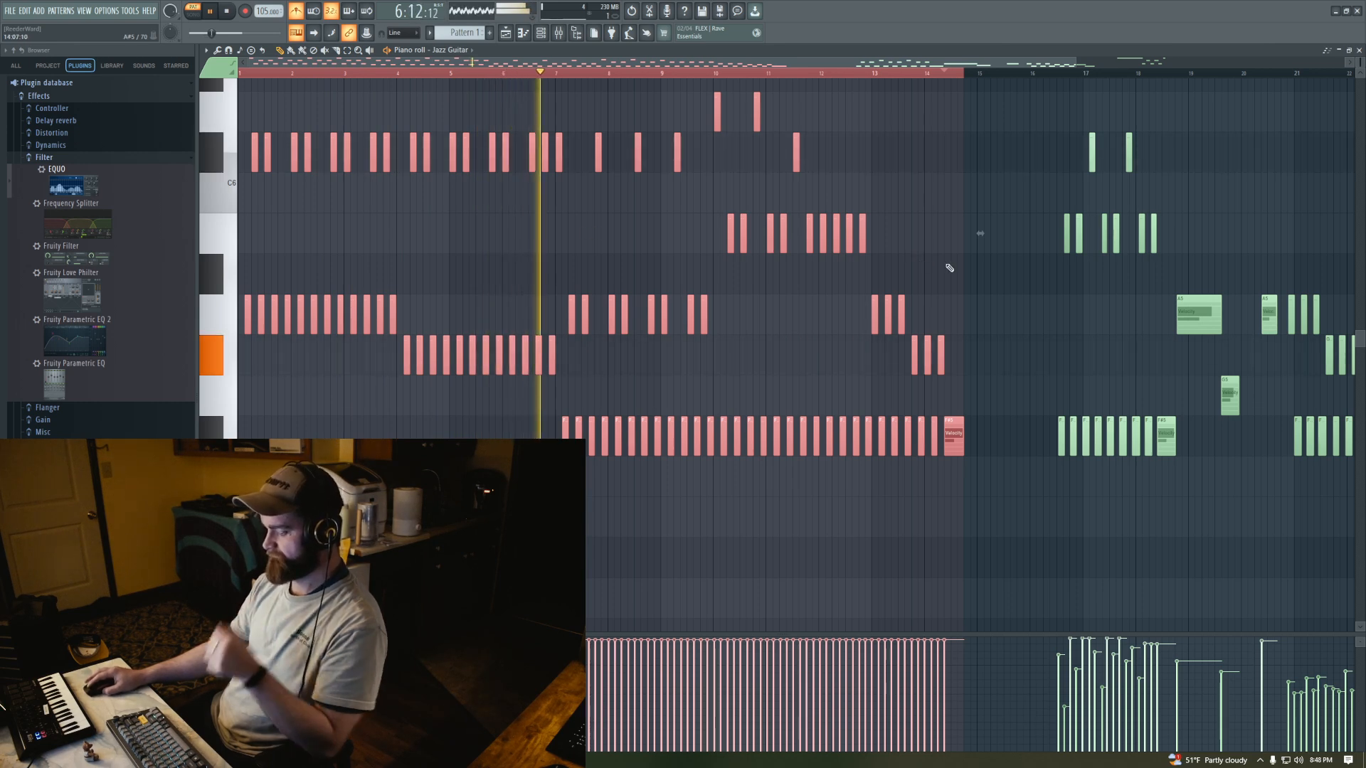
Deselect the notes and shorten the final F#5 in bar 14 from its start to four steps
scroll(1006, 275, "up", 6)
scroll(727, 297, "up", 5)
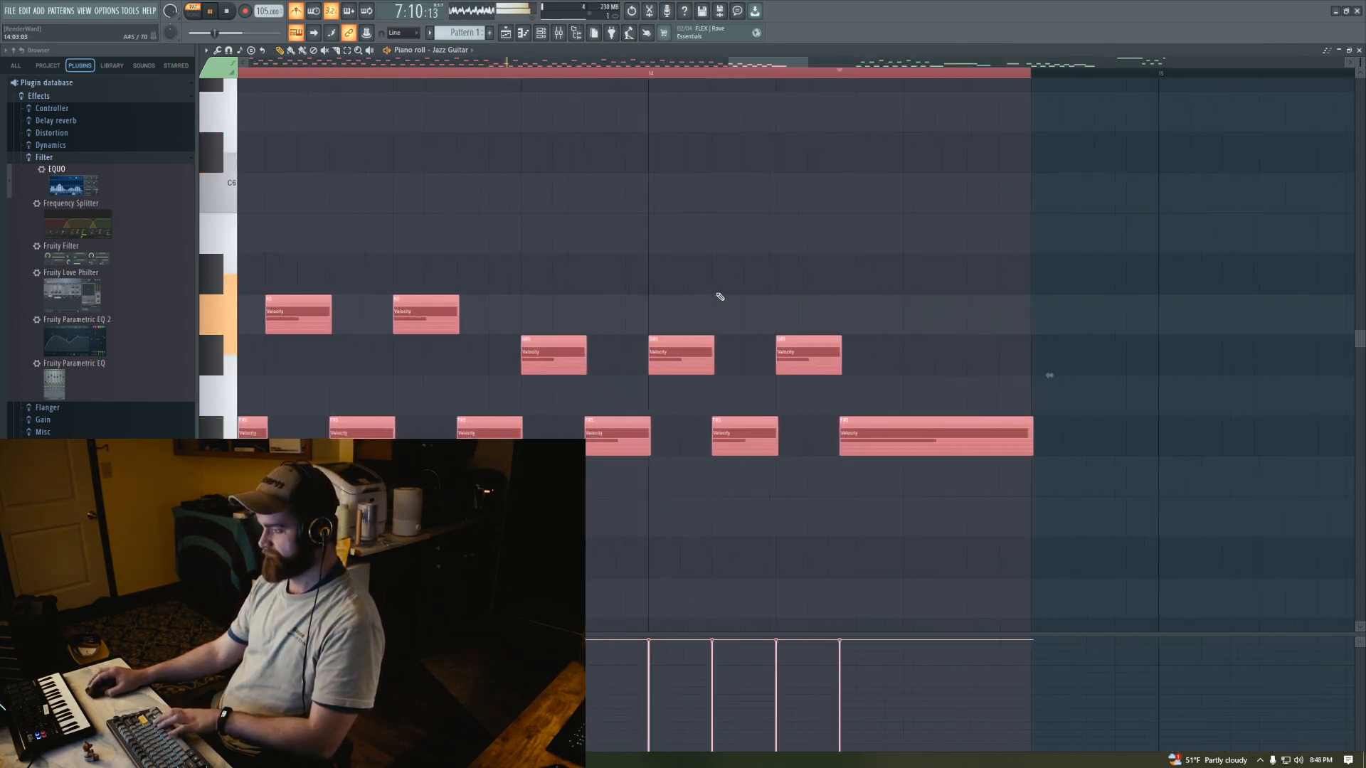
scroll(768, 301, "down", 6)
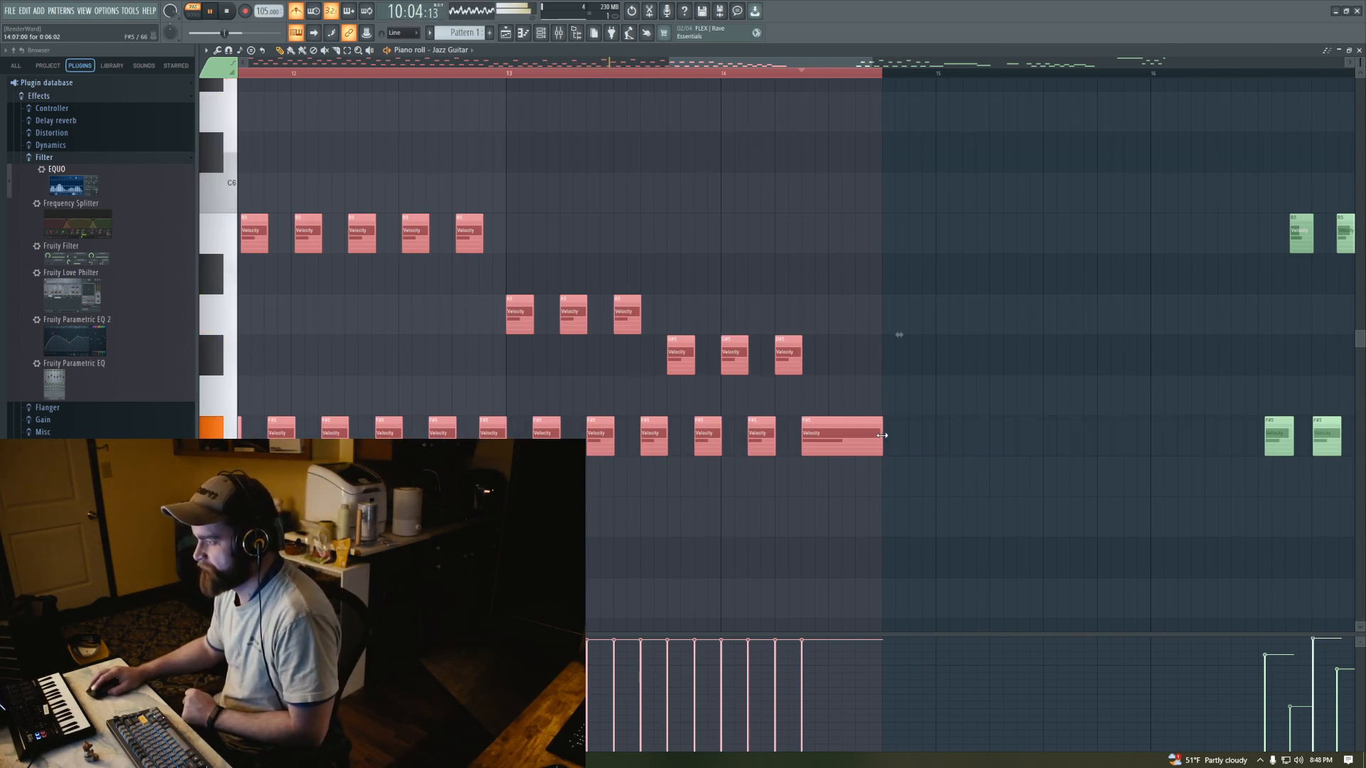
mouse_move(889, 439)
left_mouse_down()
mouse_move(859, 439)
mouse_move(878, 438)
left_mouse_up()
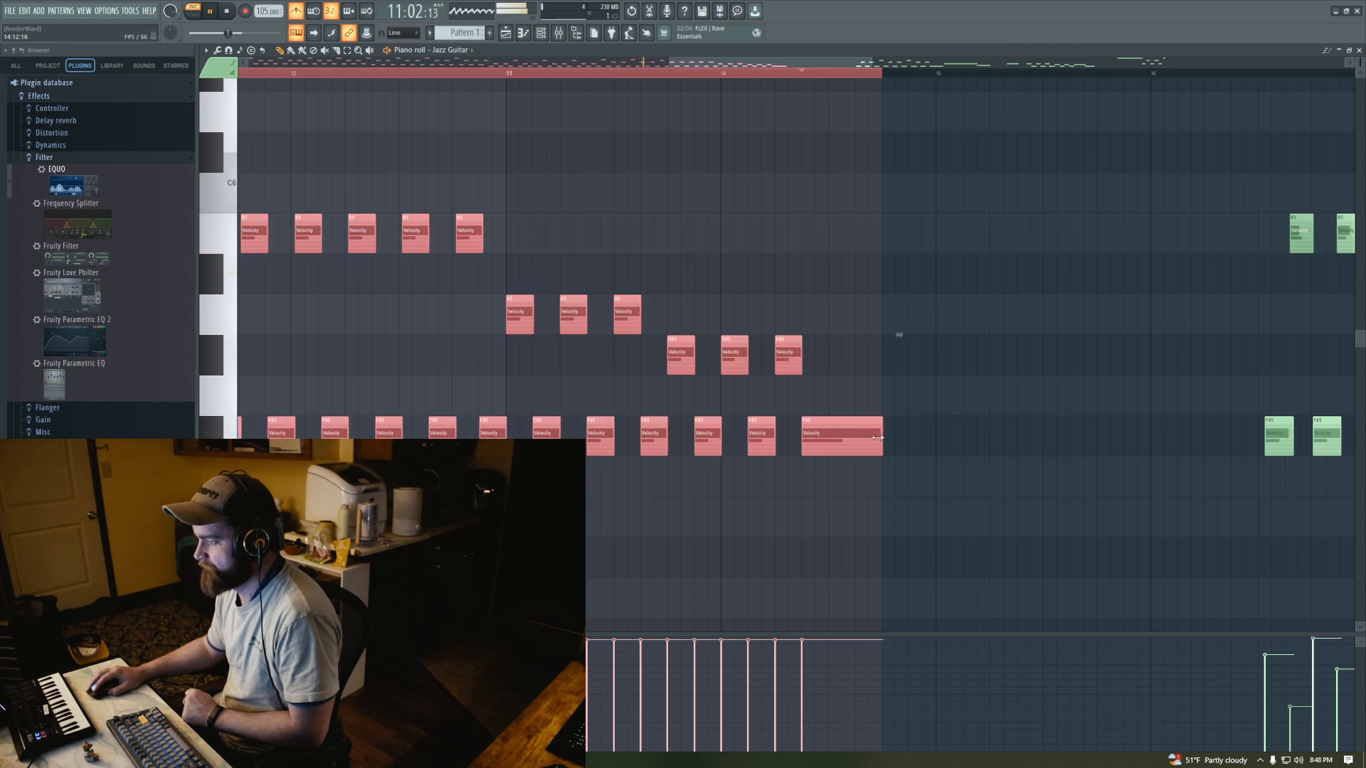
left_click(925, 399)
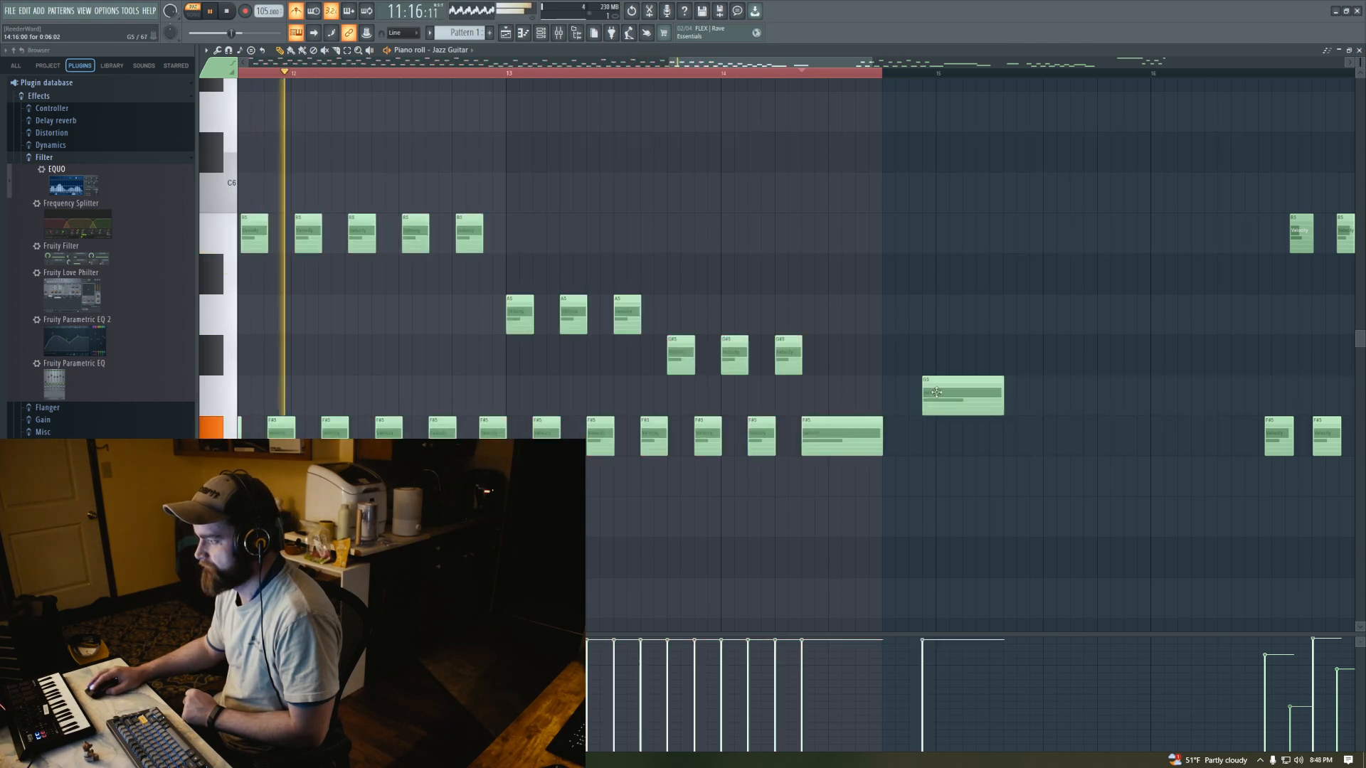
right_click(926, 399)
mouse_move(875, 432)
left_mouse_down()
mouse_move(856, 432)
mouse_move(871, 431)
left_mouse_up()
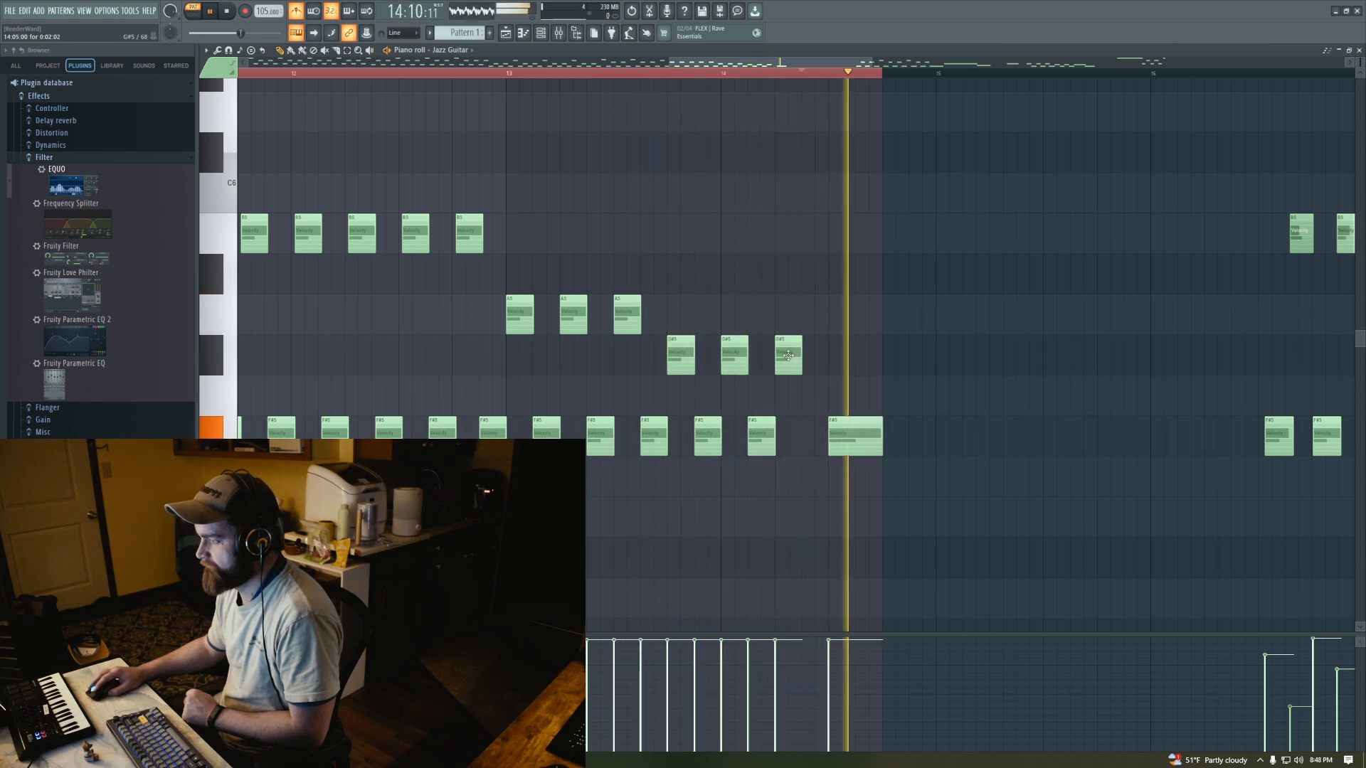
Start the last G#5 at 14:06 with a three-step length and extend the F#5 before it to three steps
key("space")
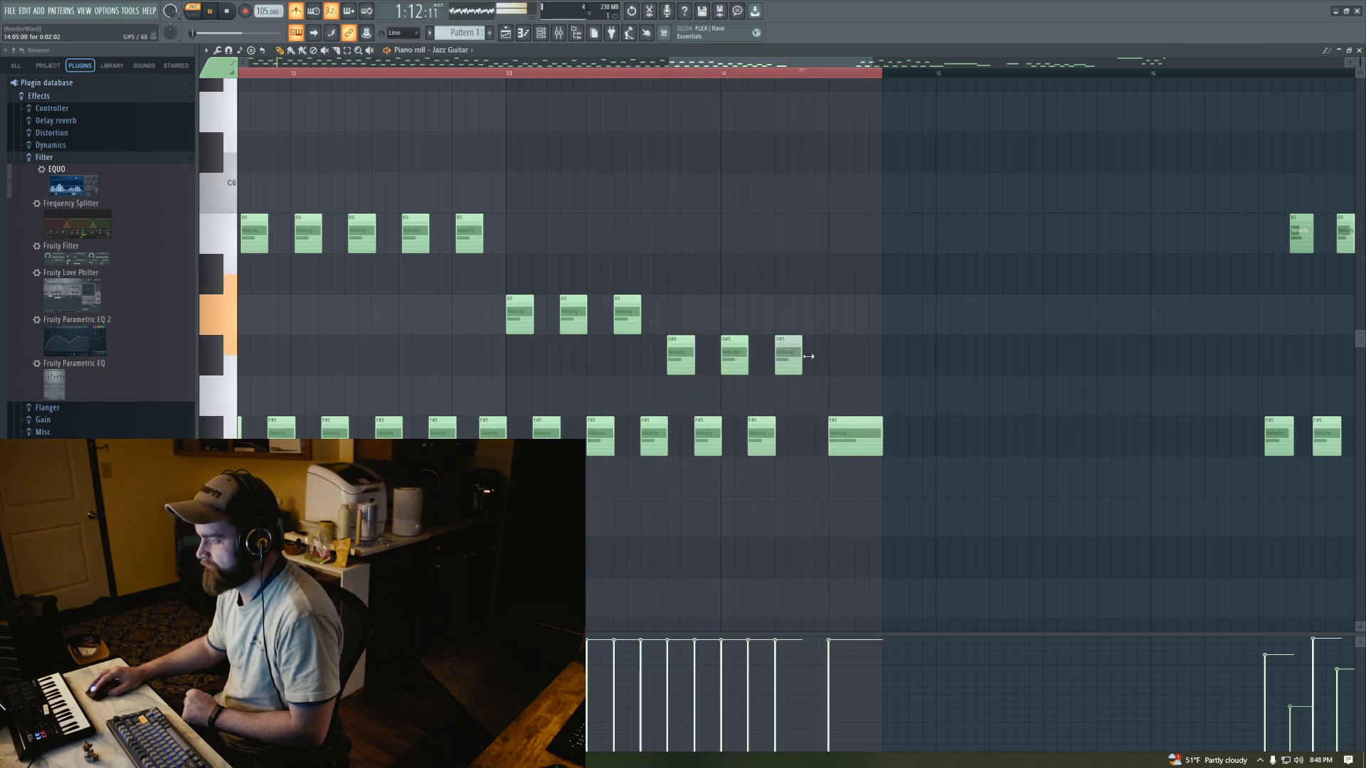
left_click_drag(802, 357, 809, 353)
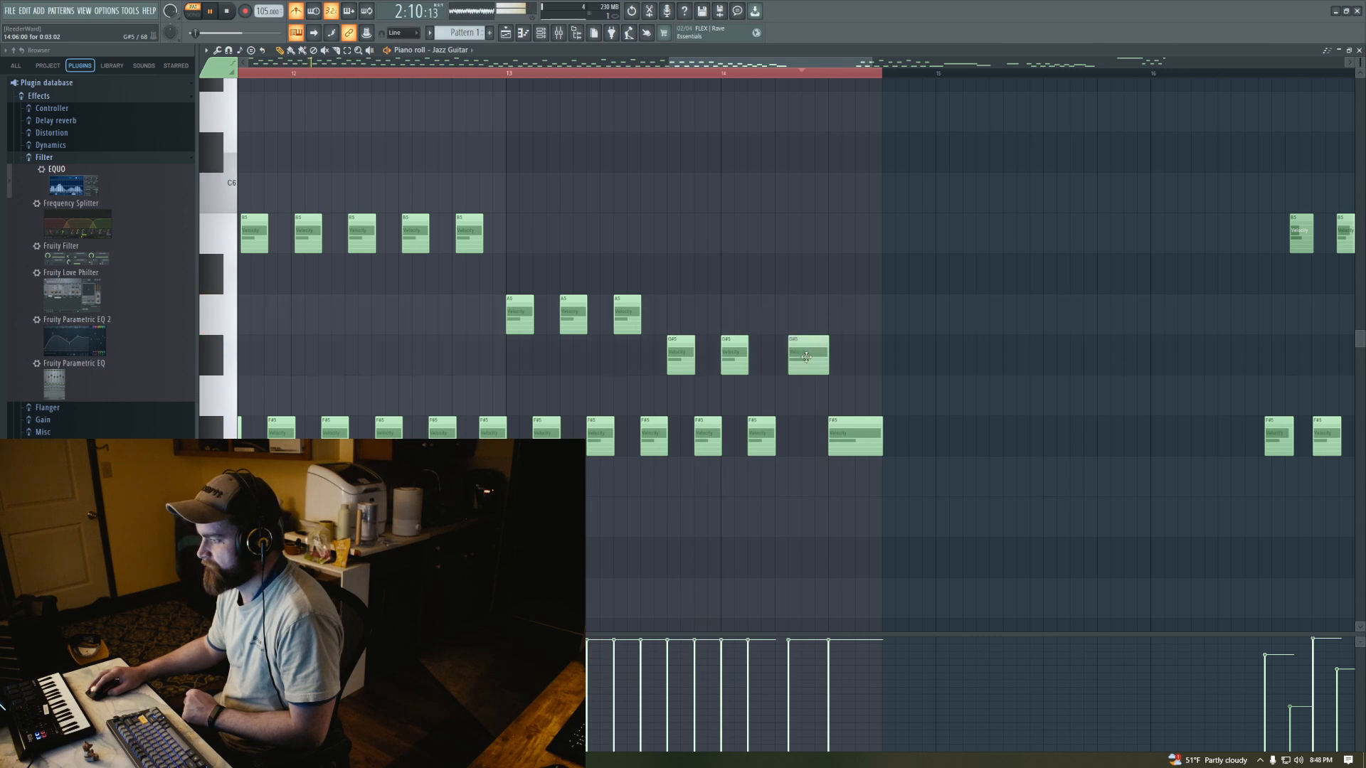
left_click_drag(774, 431, 783, 432)
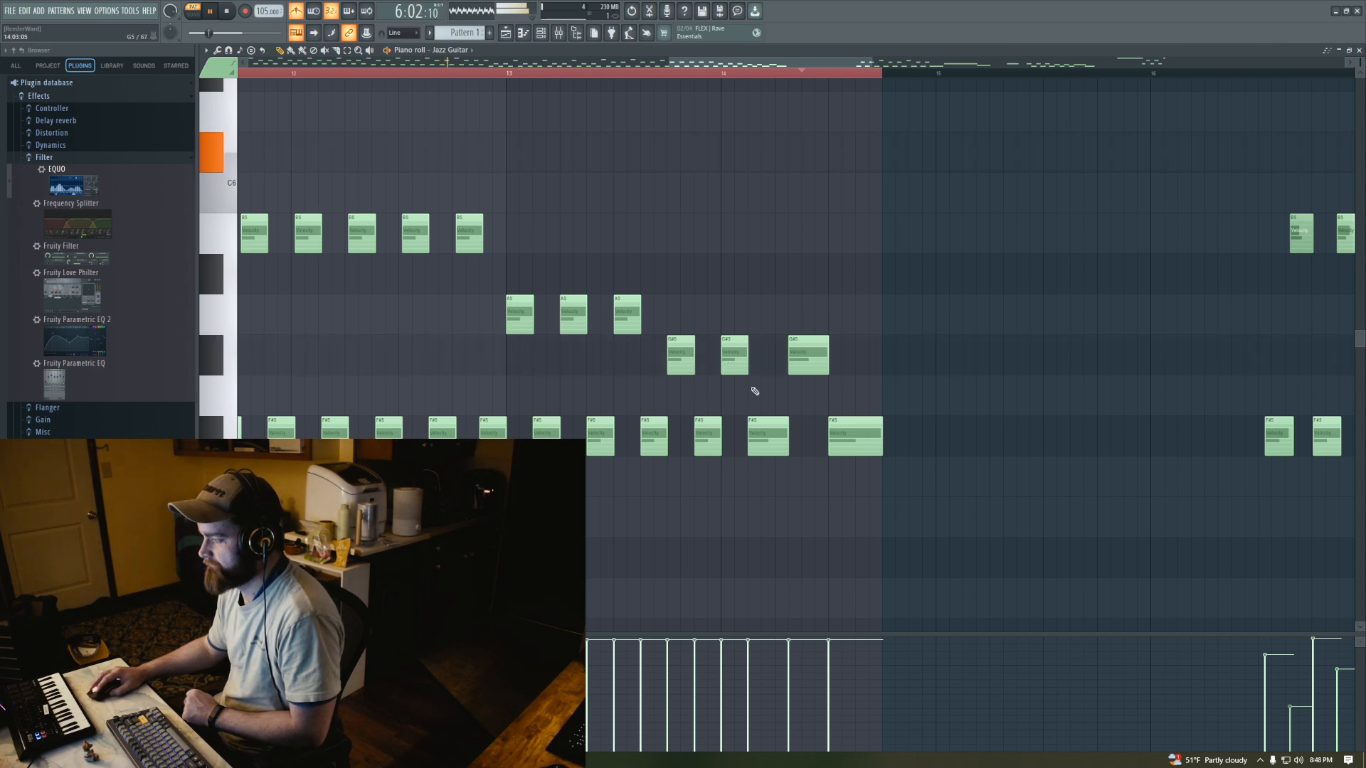
Play back the looped riff with its new ending, keeping bars 1 to 14 in view
key("space")
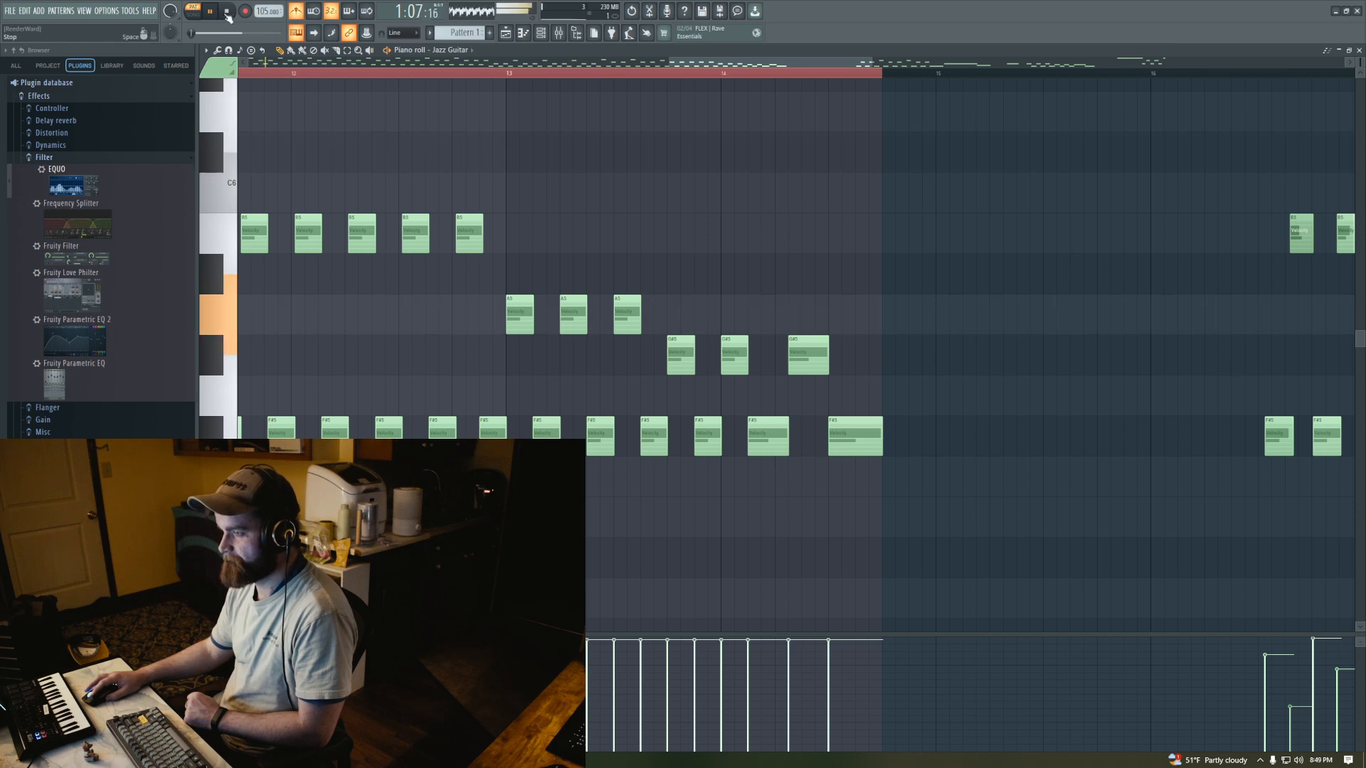
scroll(409, 188, "down", 2)
scroll(411, 193, "down", 3)
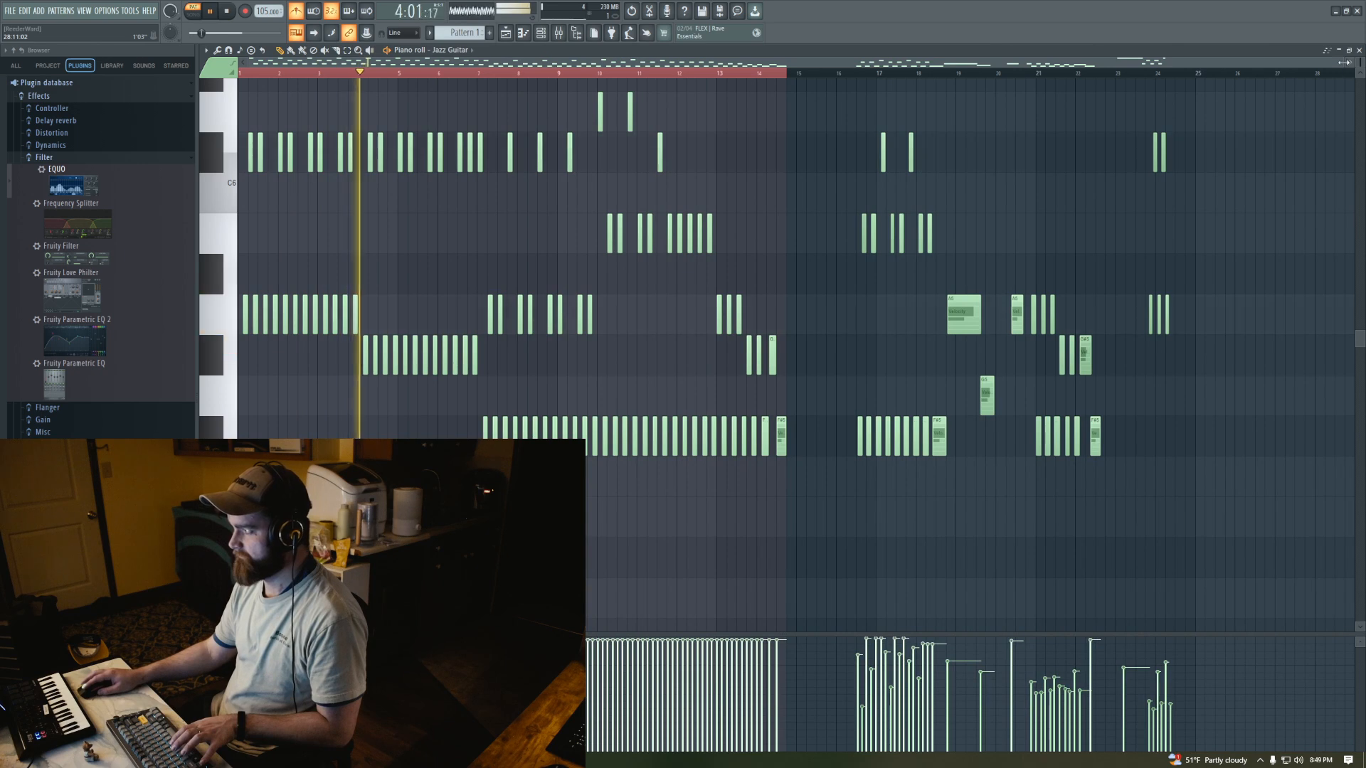
left_click_drag(1347, 69, 790, 35)
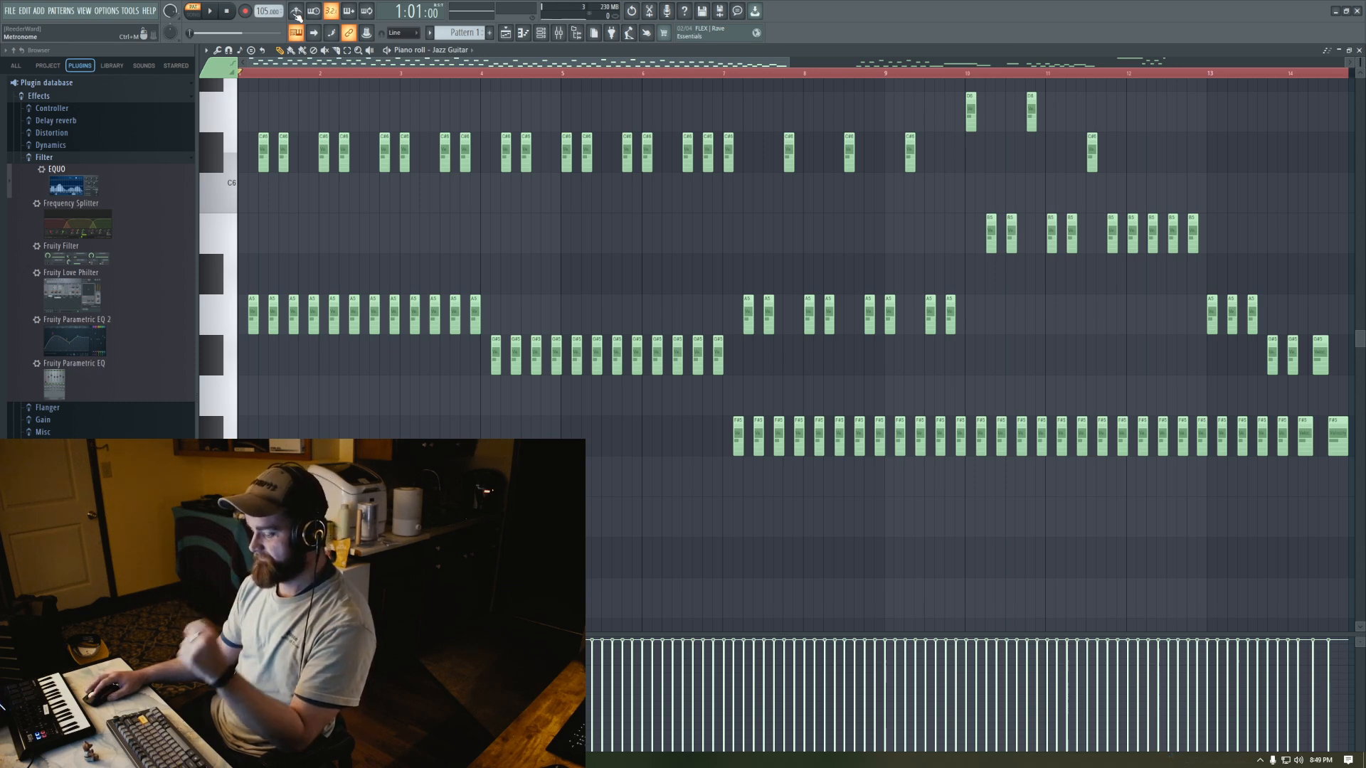
Inspect the Jazz Guitar channel's FLEX settings, and close the instrument and the channel rack
key("F6")
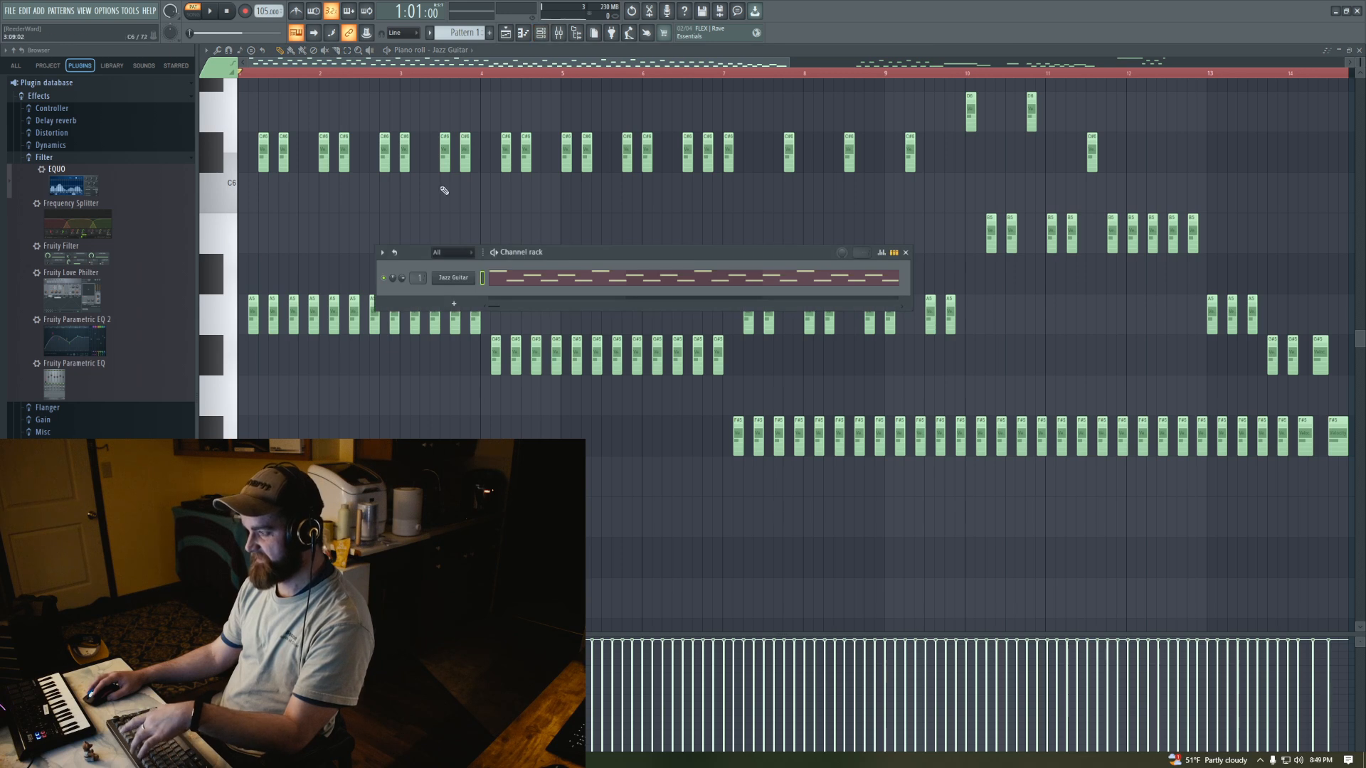
left_click(454, 282)
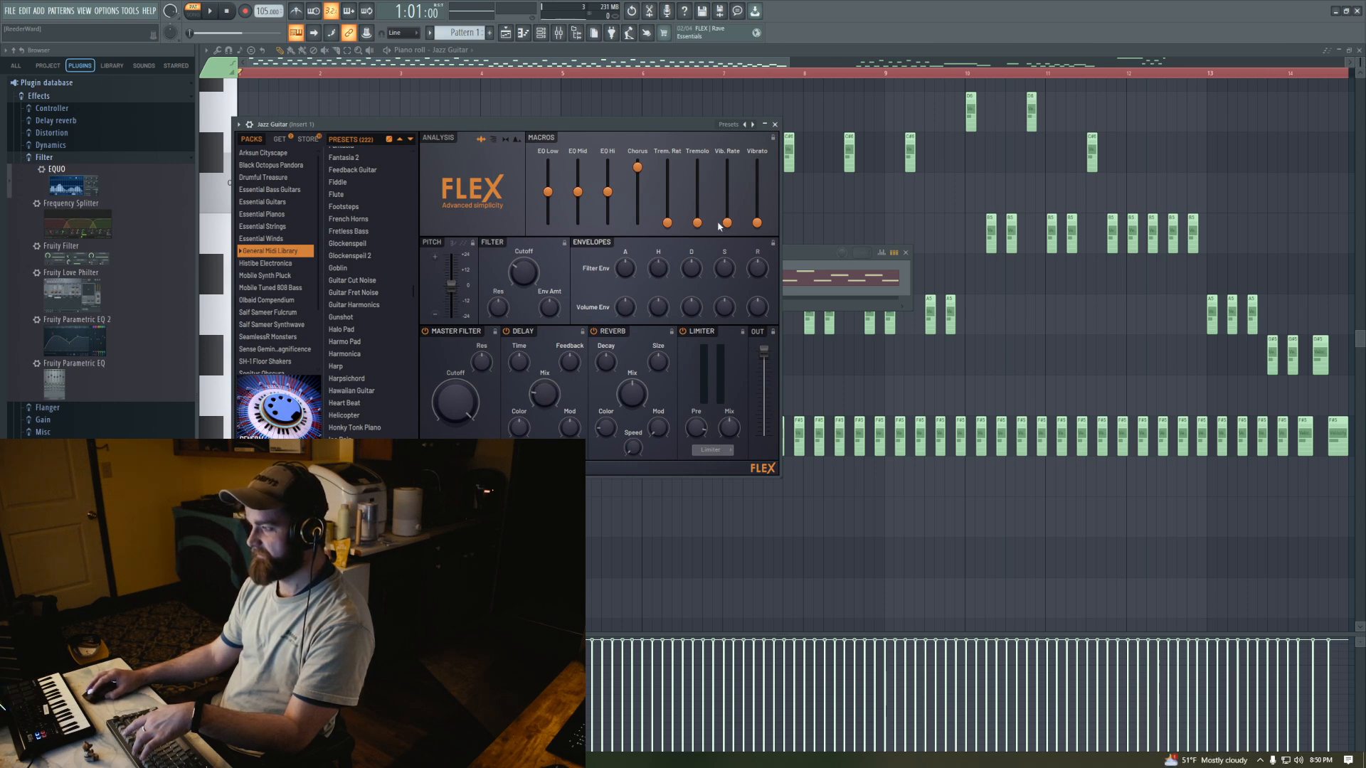
left_click(775, 124)
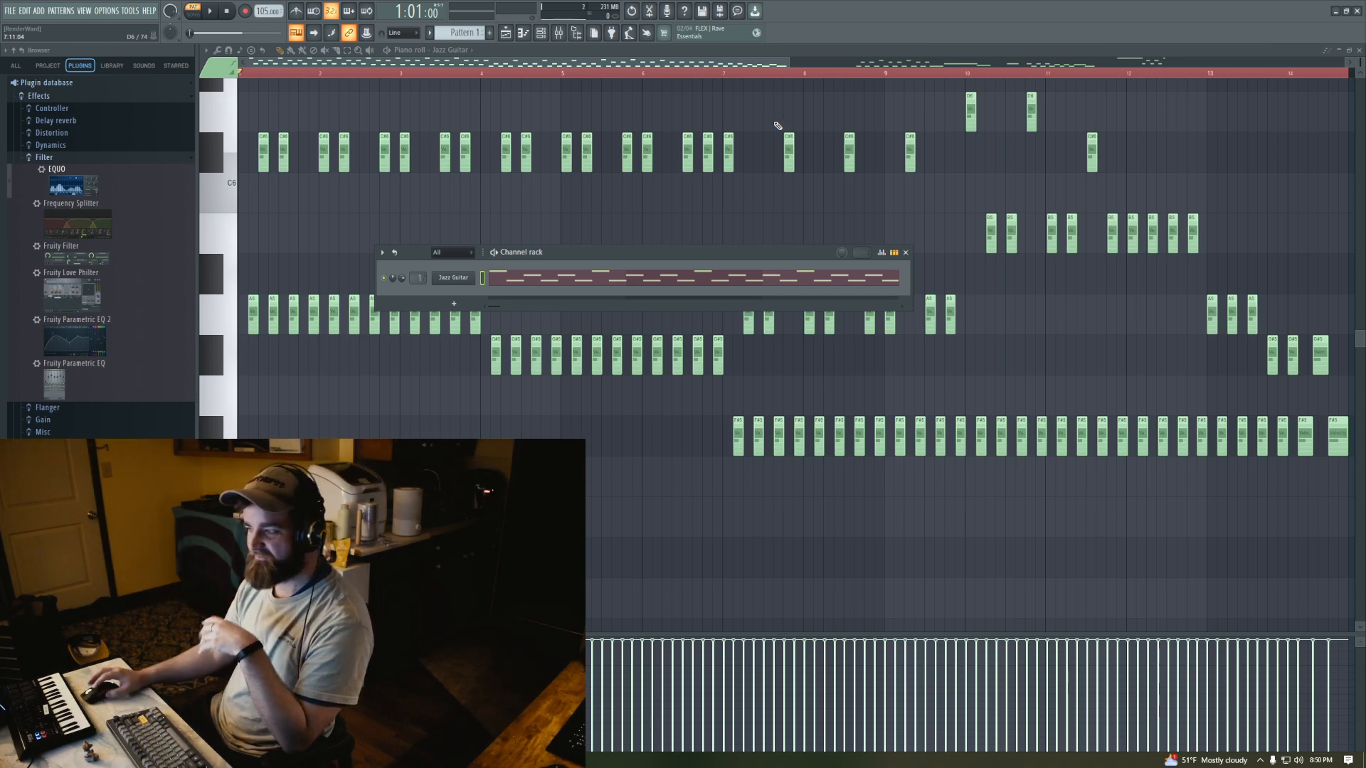
left_click(906, 253)
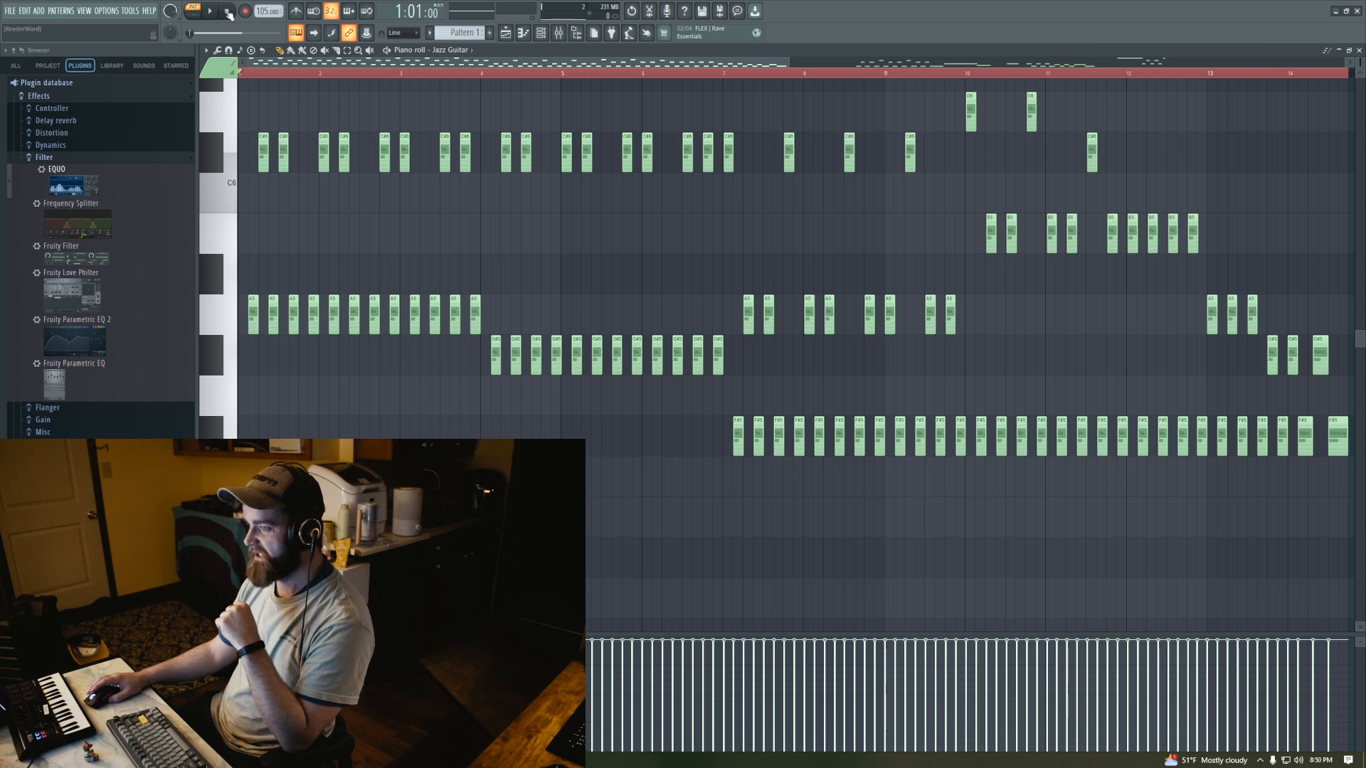
Play the riff and set the delay mix to 5% in the Jazz Guitar's FLEX instrument
left_click(217, 12)
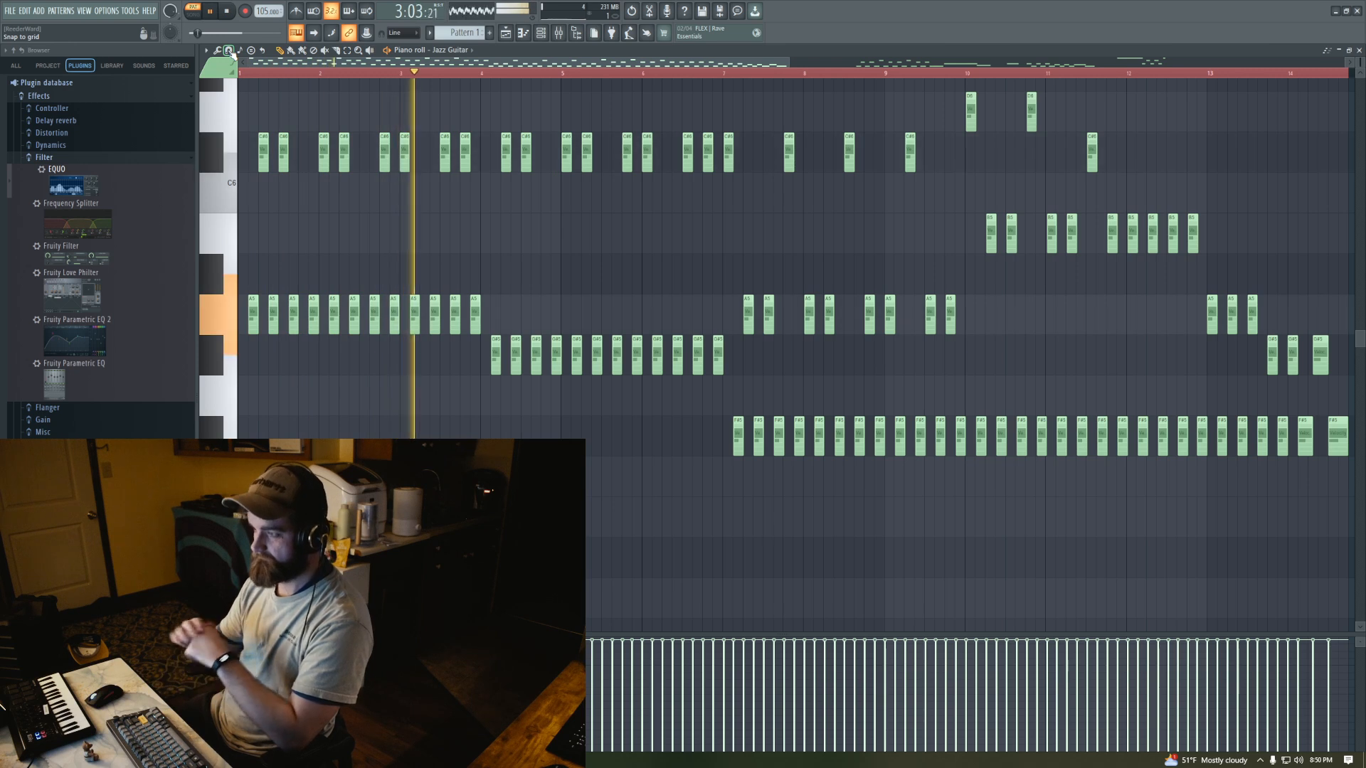
key("F6")
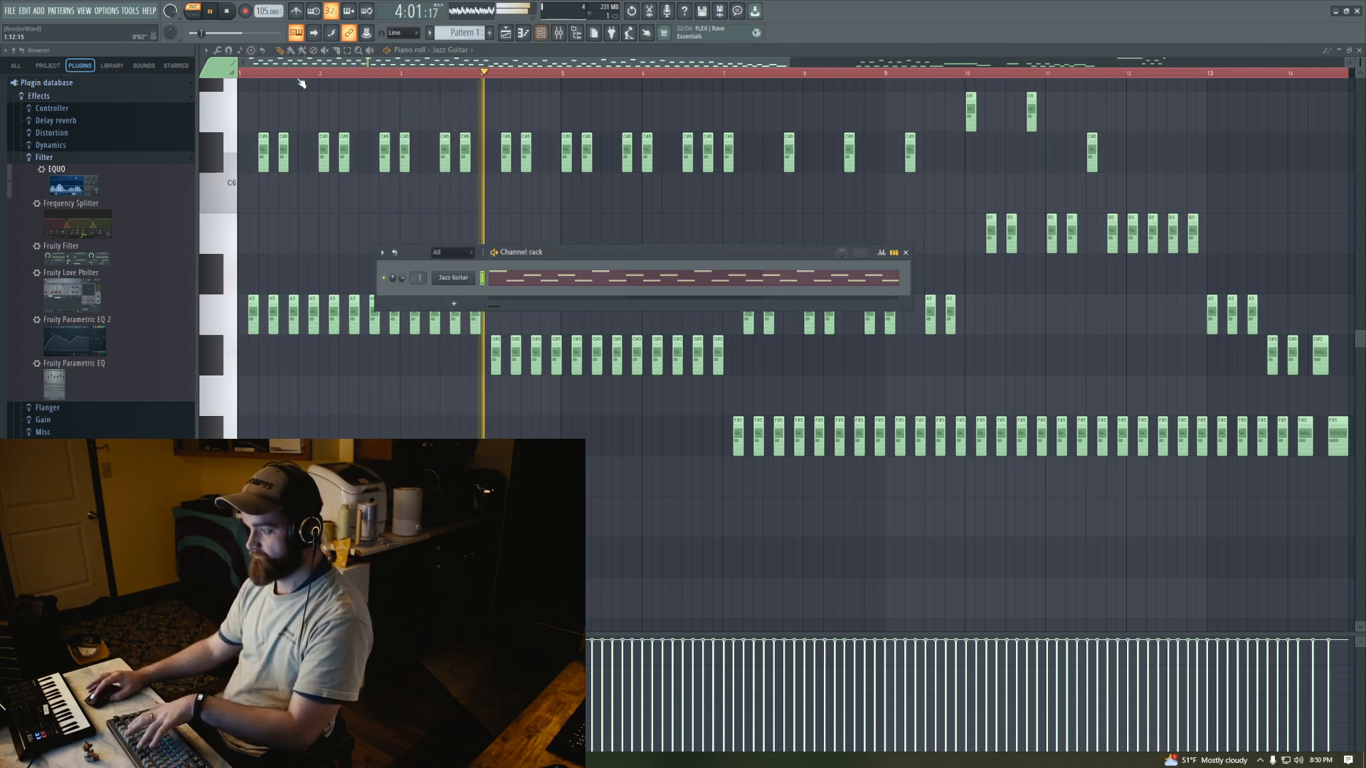
left_click(460, 279)
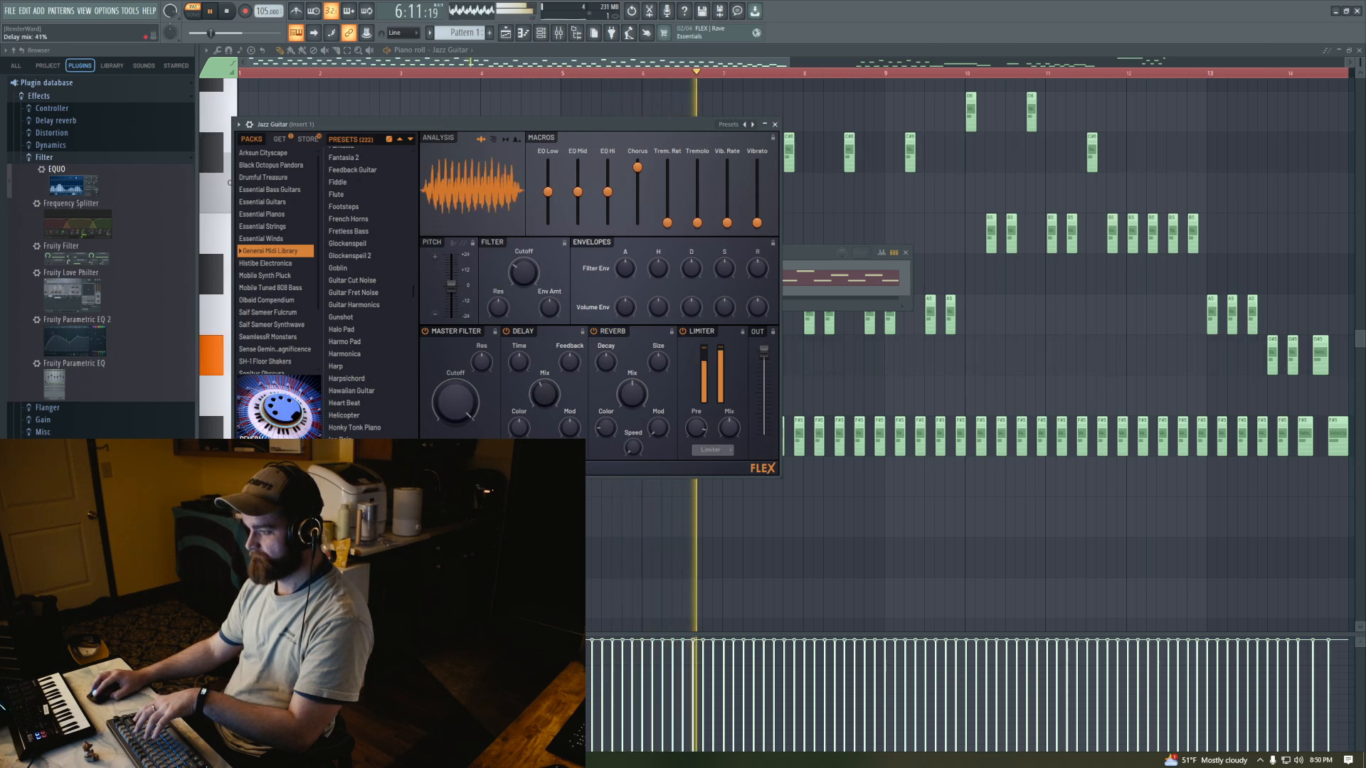
mouse_move(544, 393)
left_mouse_down()
mouse_move(546, 375)
mouse_move(547, 432)
mouse_move(544, 391)
left_mouse_up()
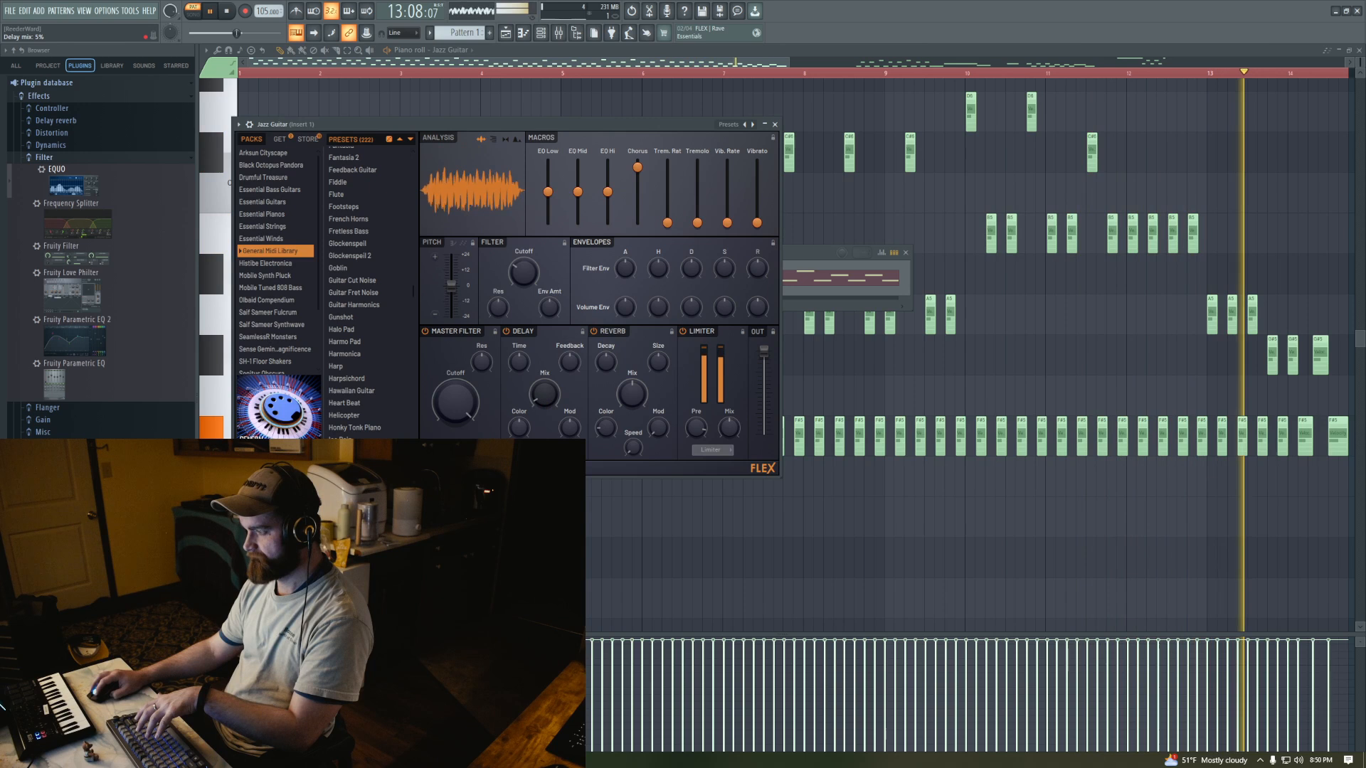
Open the controller link for the delay mix and the cutoff's options, and close FLEX and the channel rack
right_click(544, 395)
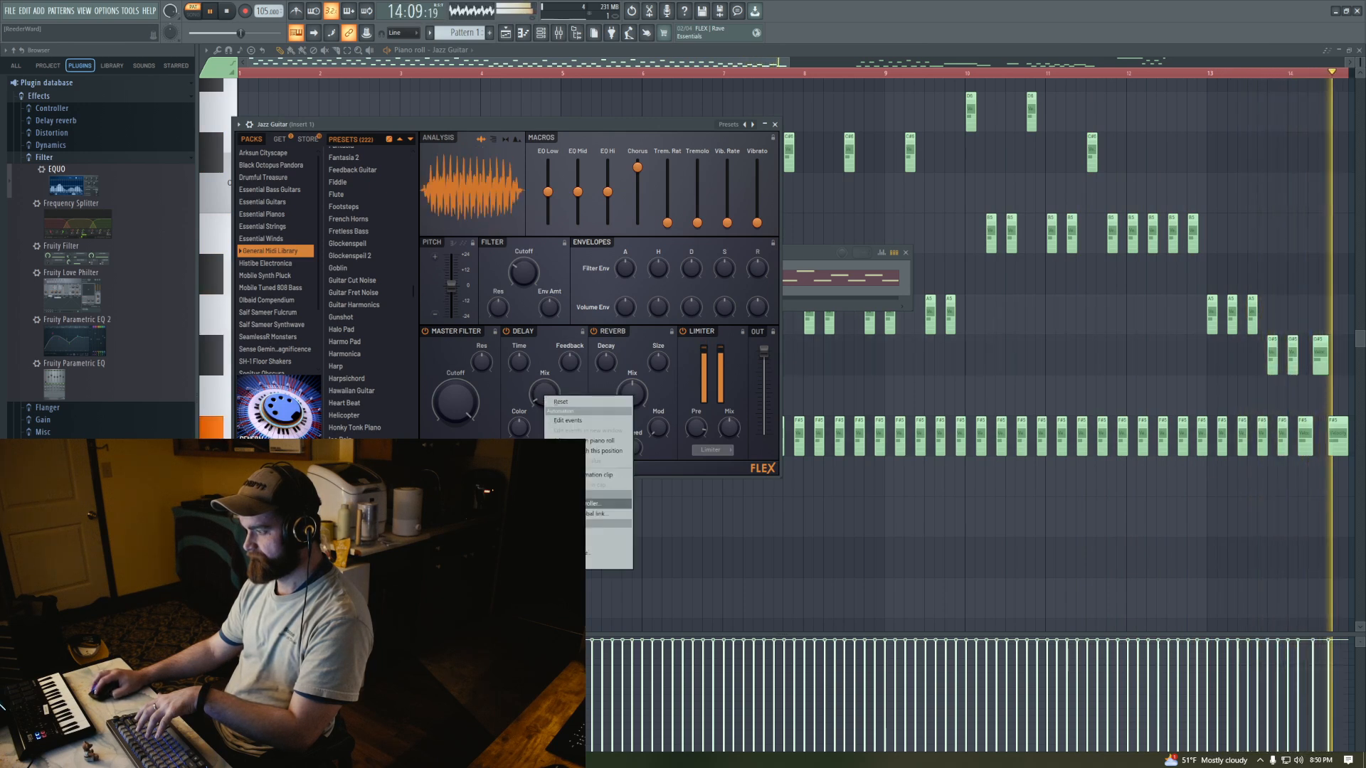
left_click(605, 504)
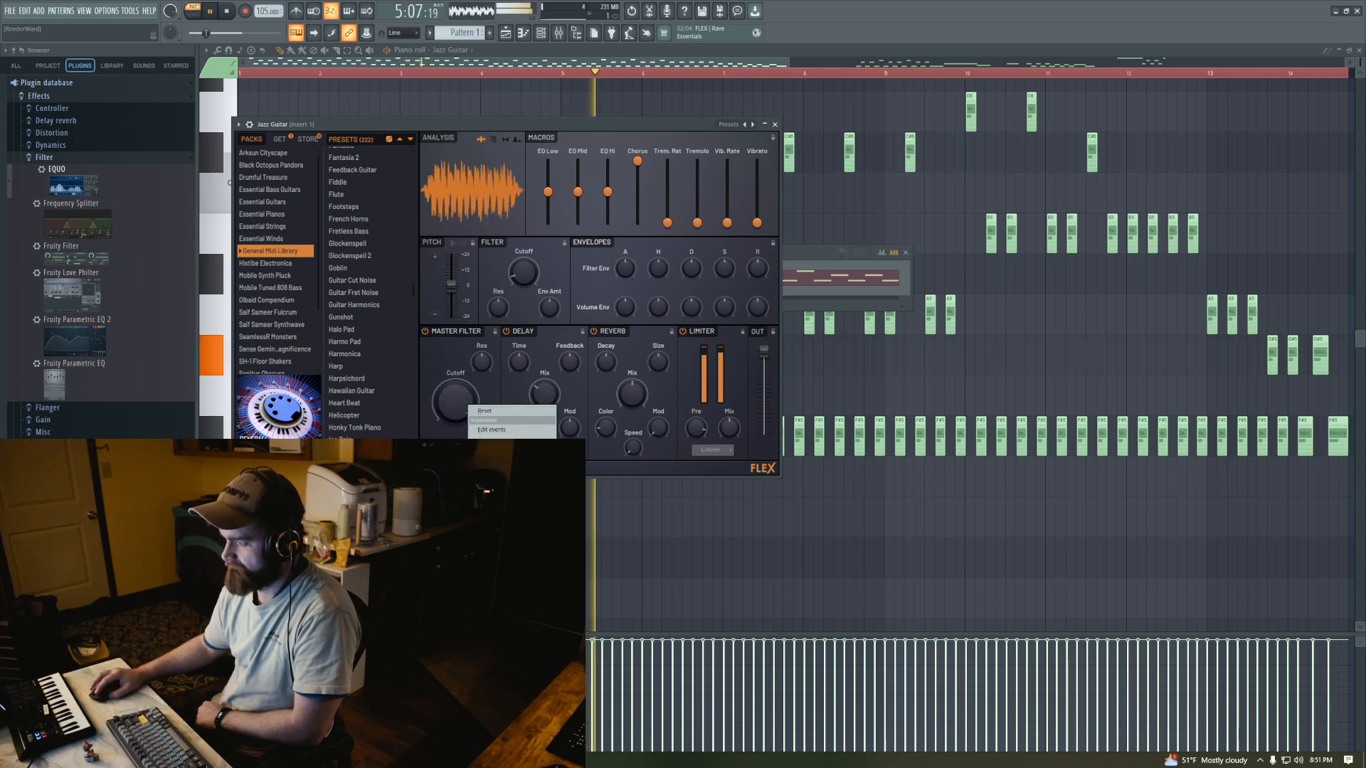
left_click(502, 421)
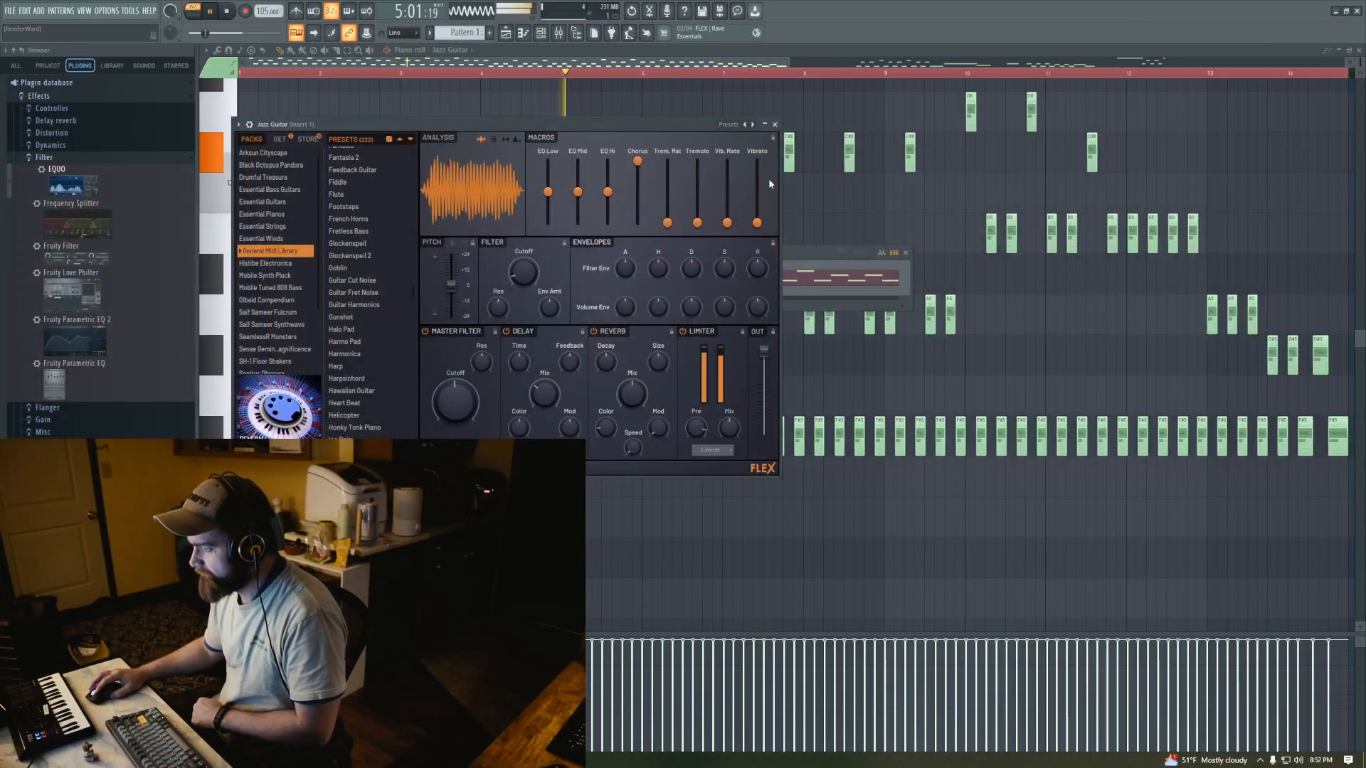
left_click(775, 124)
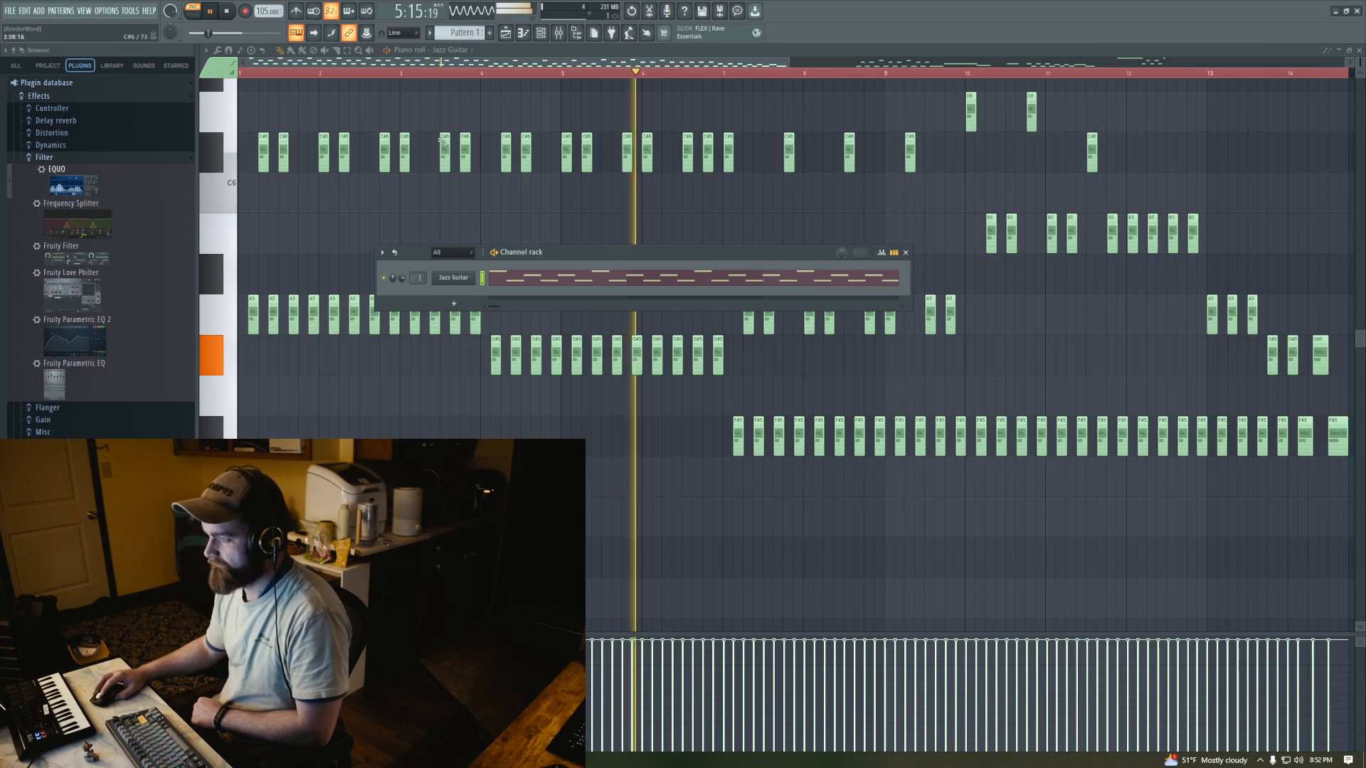
key("F6")
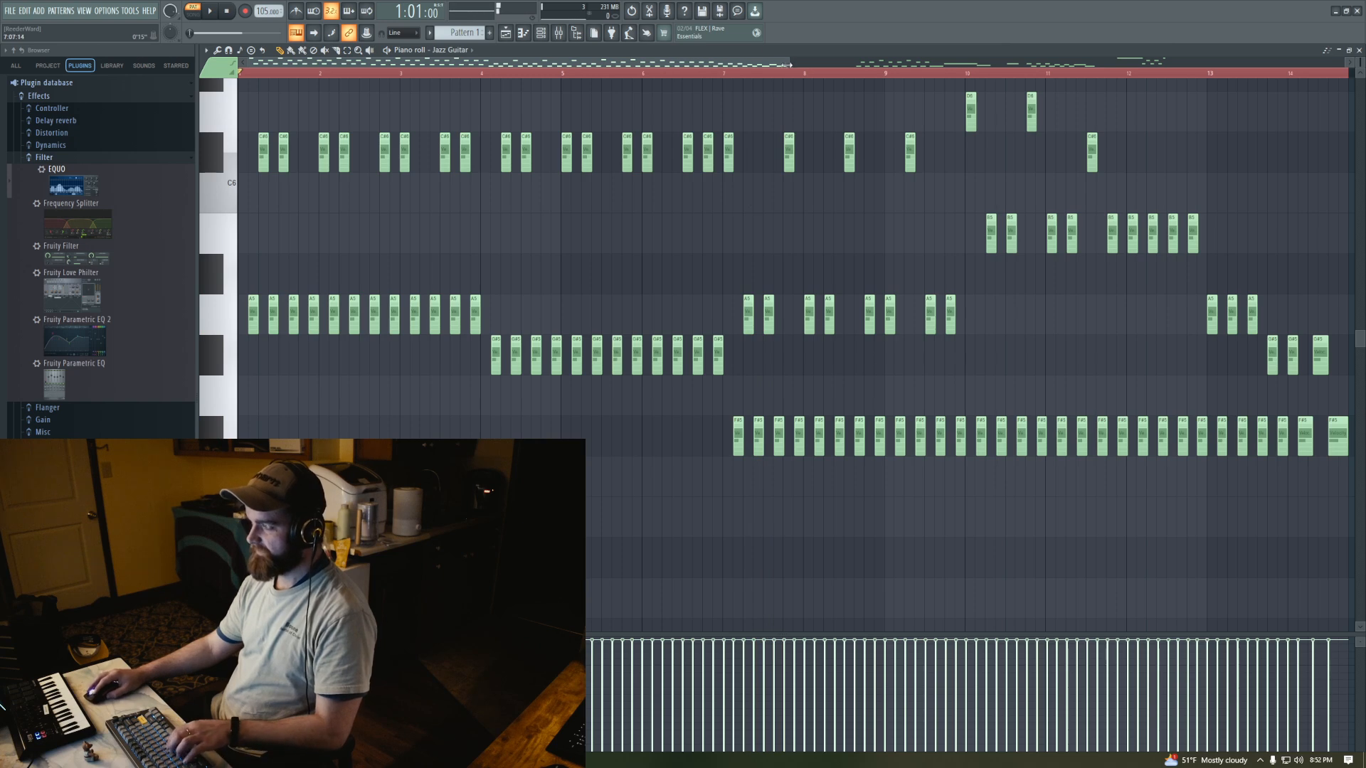
Clear the time selection over bars 1 to 14 by shrinking its end back to bar 1
left_click_drag(786, 65, 1235, 107)
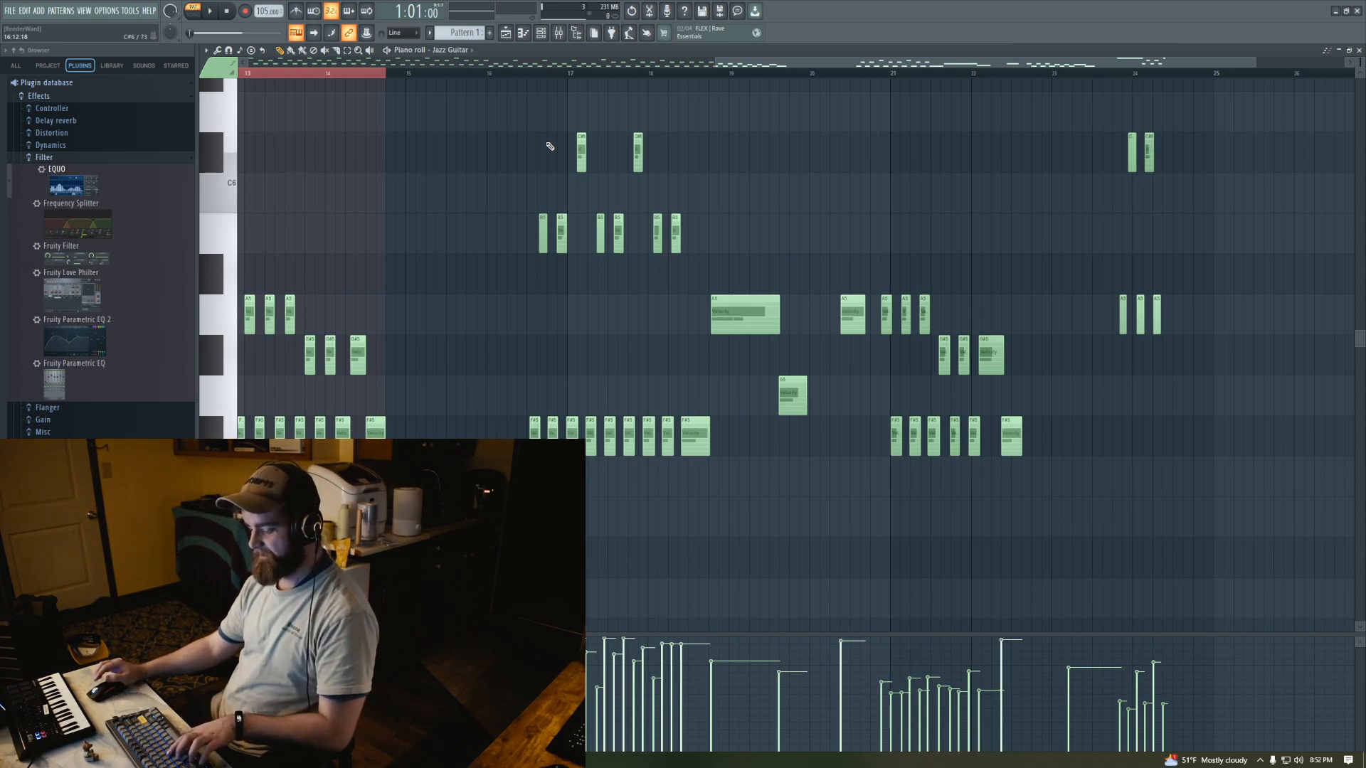
key("Page_Up")
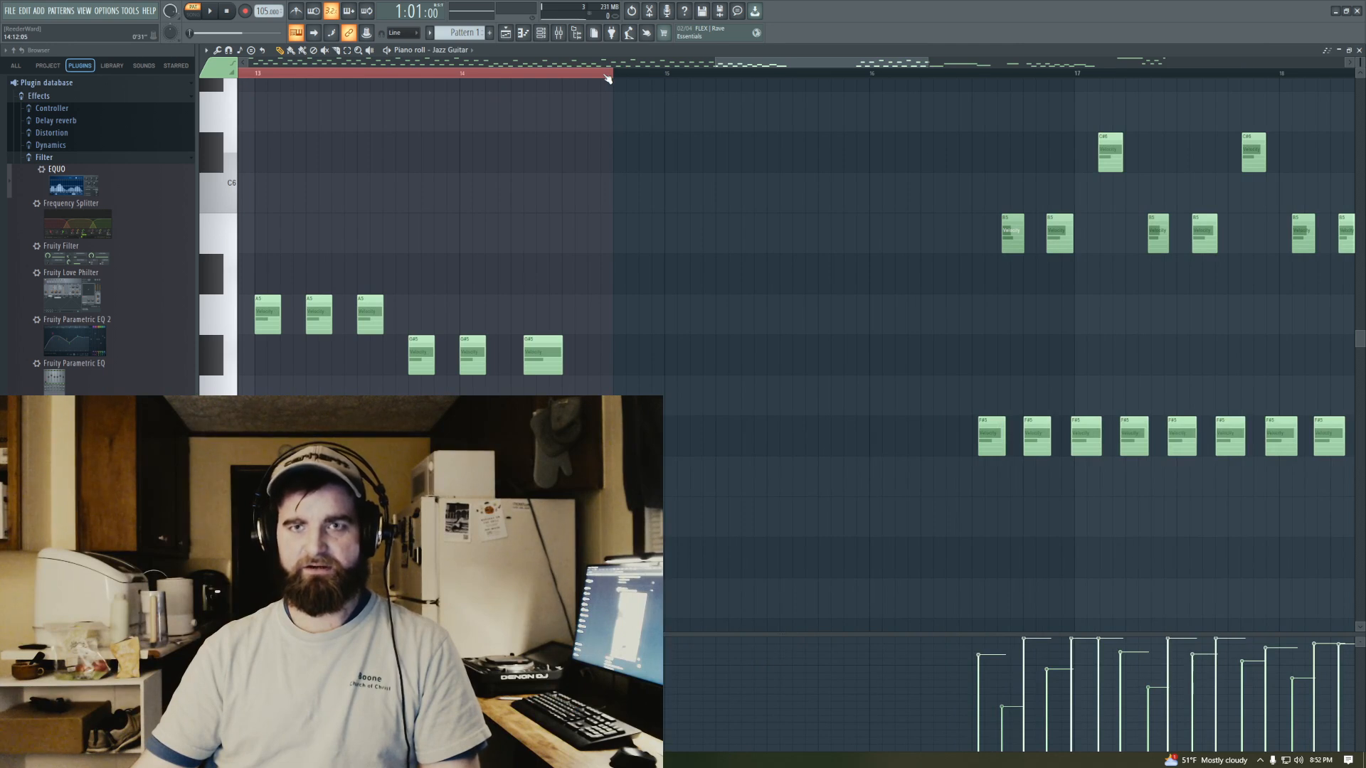
left_click_drag(608, 79, 536, 83)
left_click_drag(384, 76, 190, 68)
left_click_drag(191, 70, 190, 70)
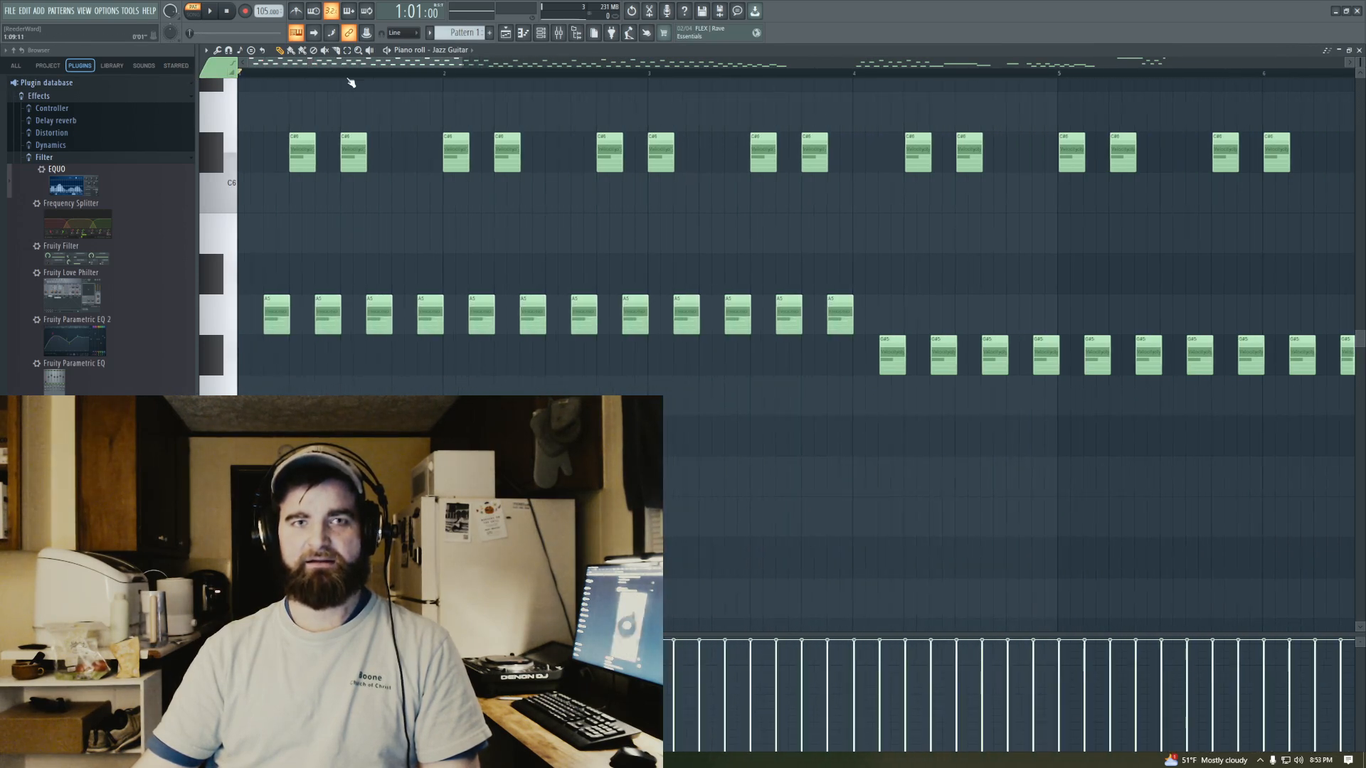
Delete the leftover recorded notes that lie after the end of the riff, past bar 15
key("space")
key("space")
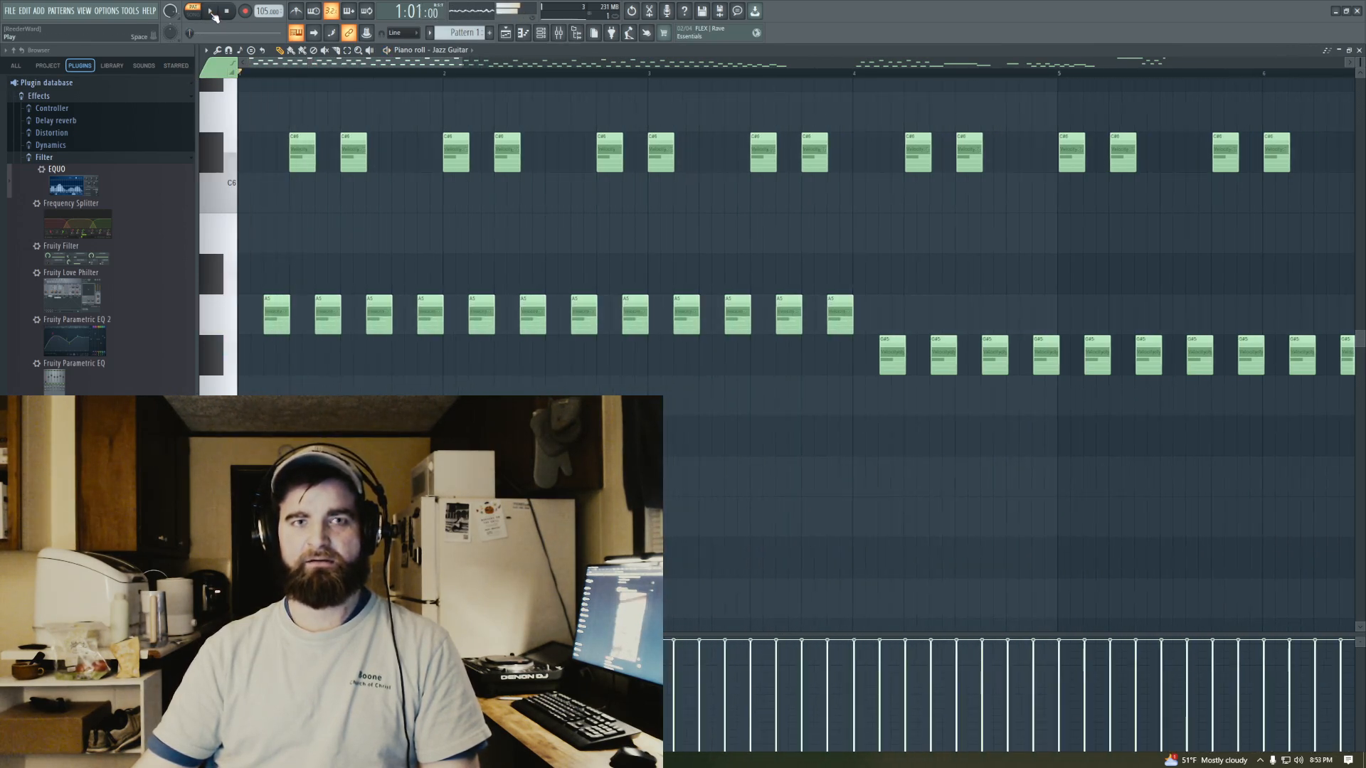
left_click_drag(371, 65, 1093, 71)
scroll(905, 179, "down", 5)
left_click_drag(520, 91, 1150, 533)
key("Delete")
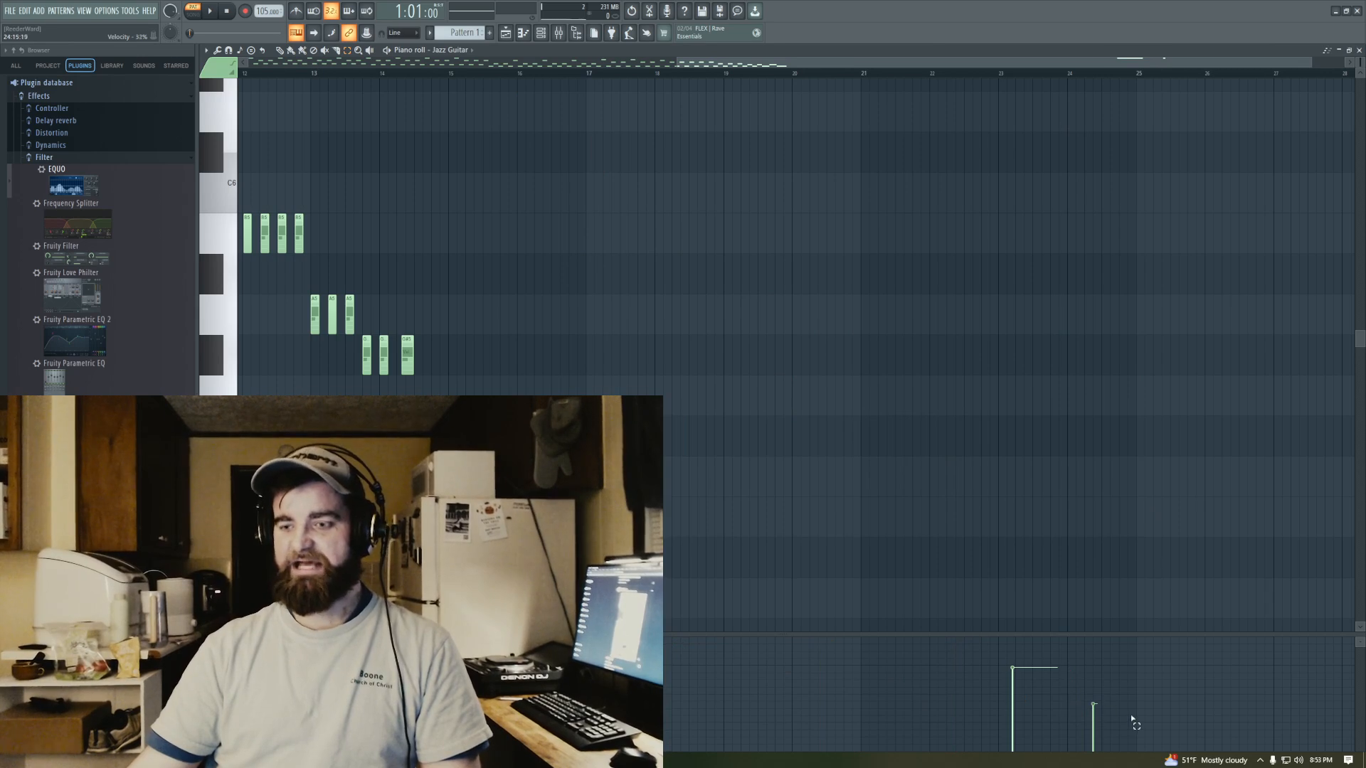
Delete the remaining stray notes around bars 23 and 24 in the other octaves
scroll(1048, 369, "up", 5)
scroll(1053, 377, "down", 5)
scroll(1110, 374, "up", 3)
left_click_drag(1118, 371, 982, 427)
key("Delete")
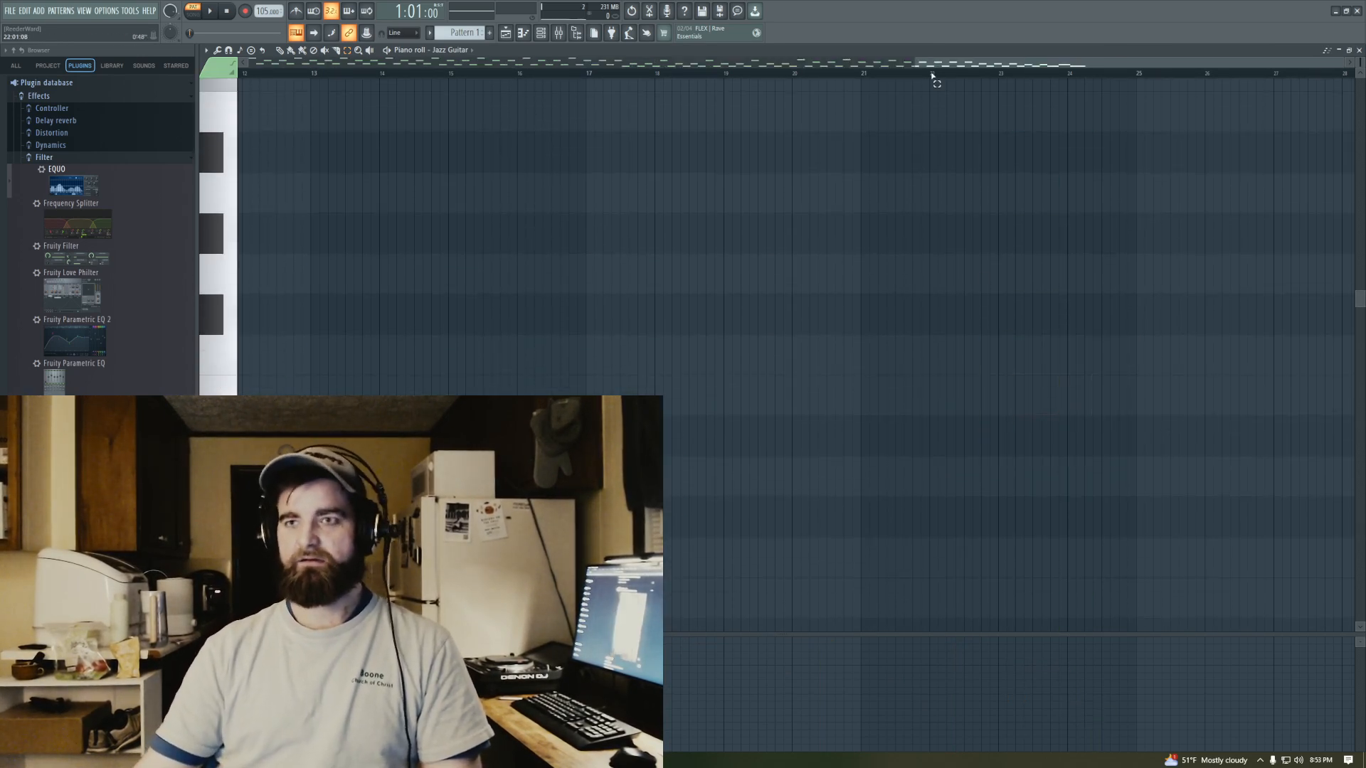
Return to the riff with the draw tool active and add a new FLEX instrument channel
left_click_drag(936, 62, 281, 158)
scroll(942, 274, "down", 5)
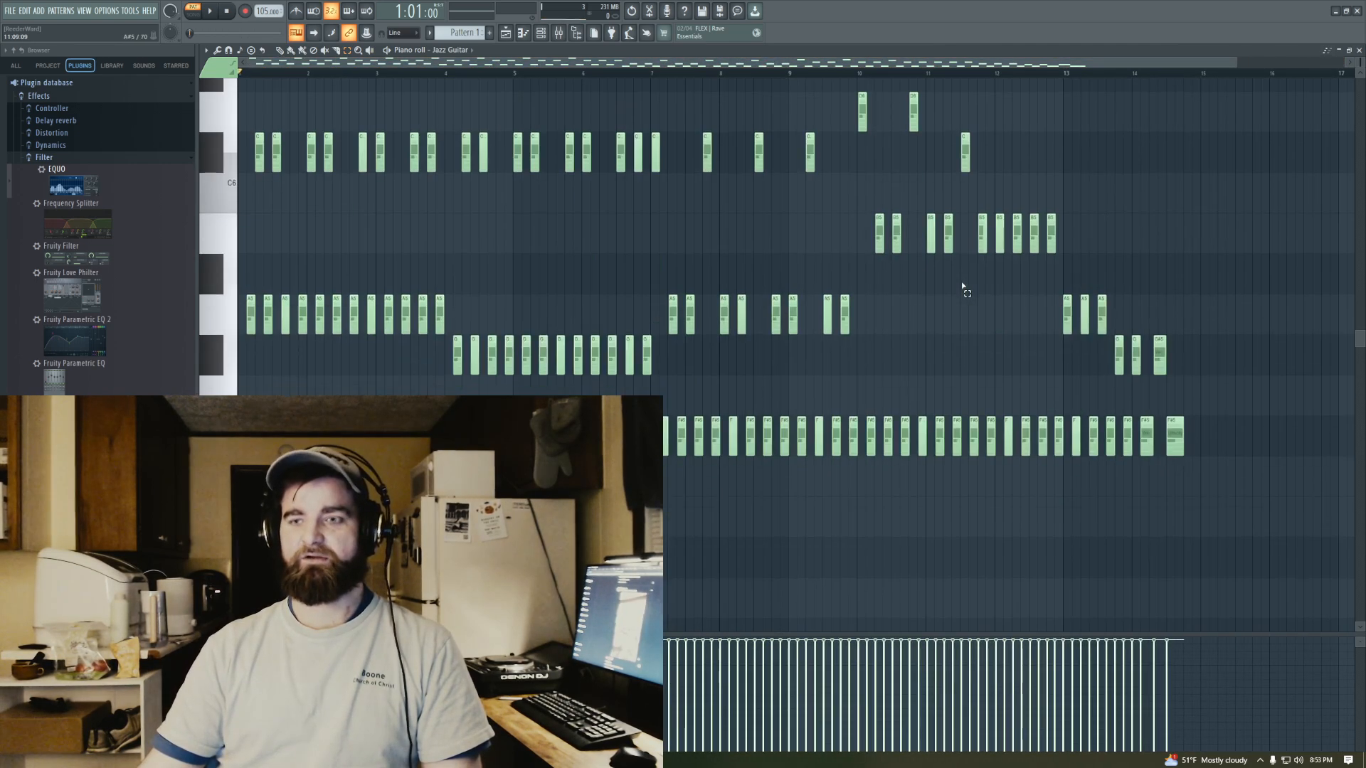
scroll(917, 279, "up", 3)
scroll(916, 277, "down", 3)
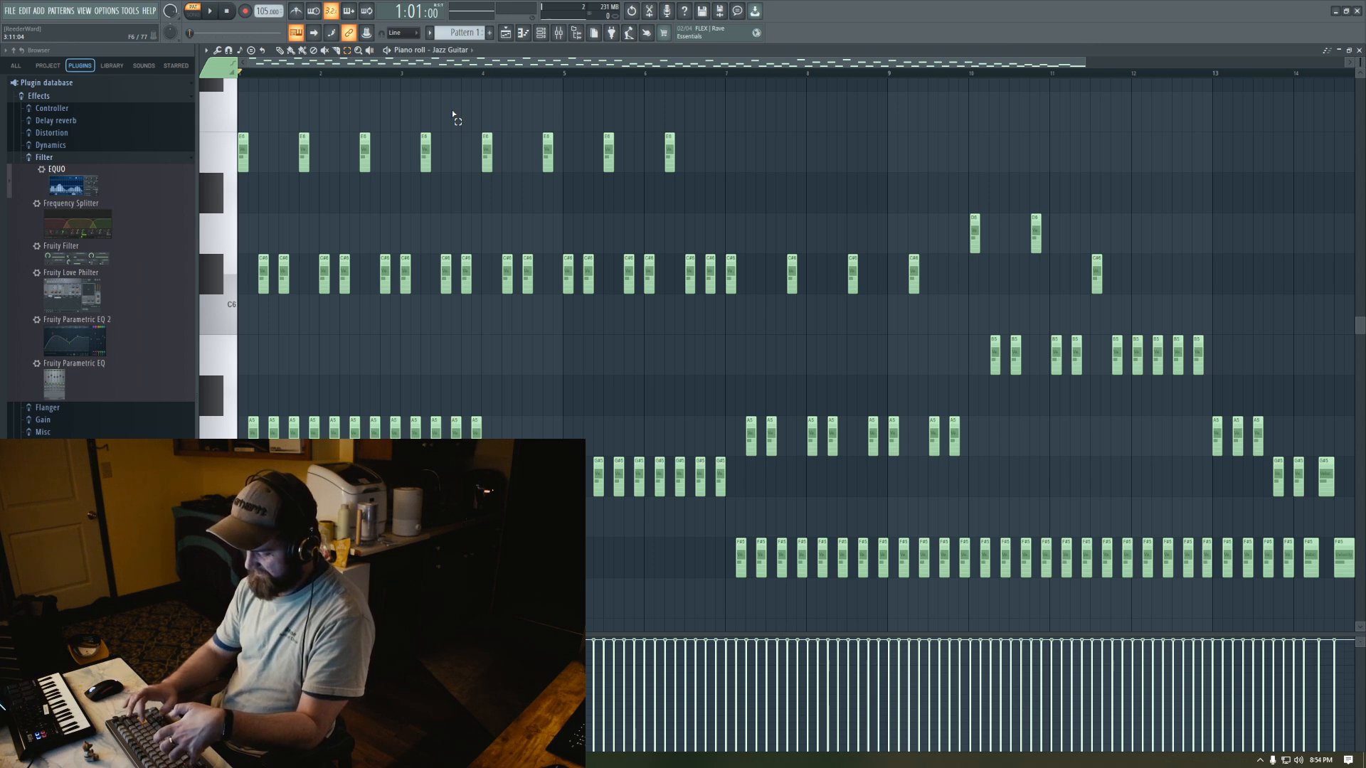
key("p")
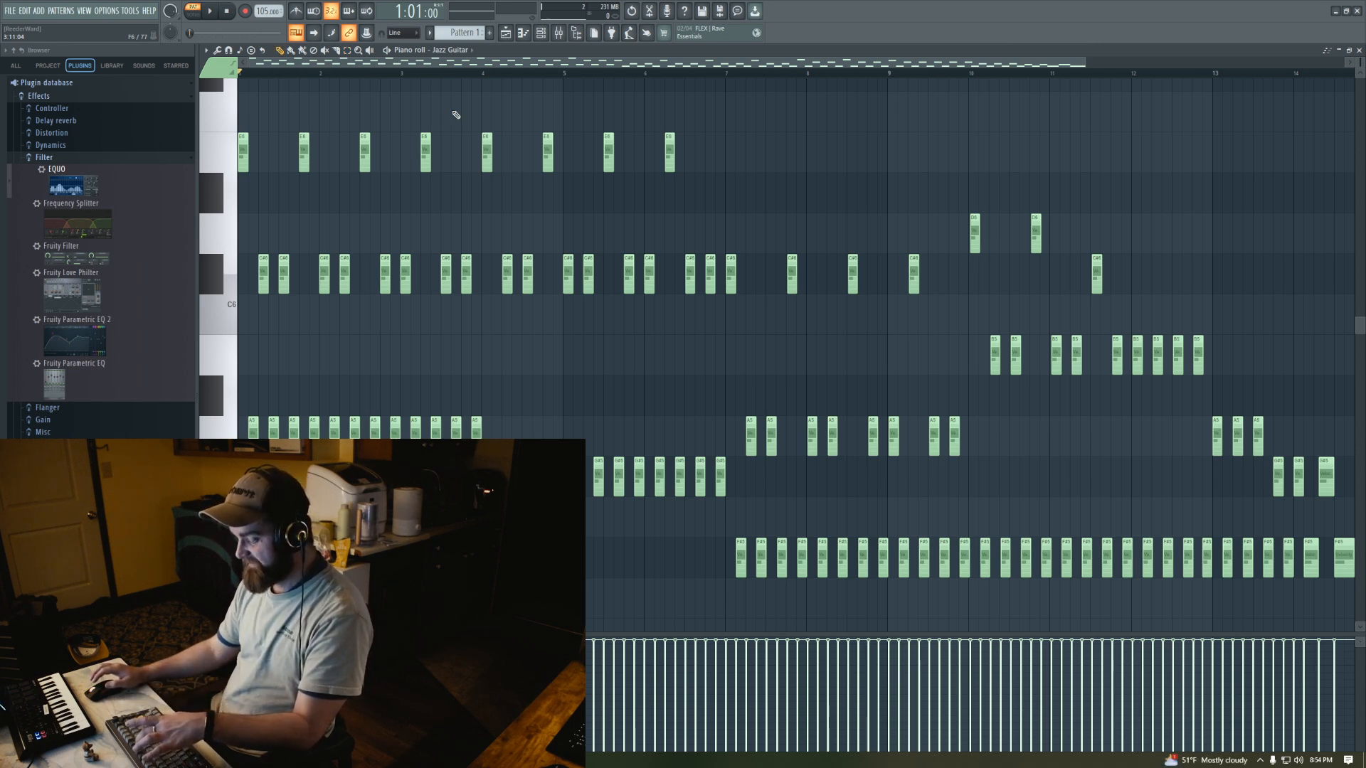
key("F6")
left_click(450, 304)
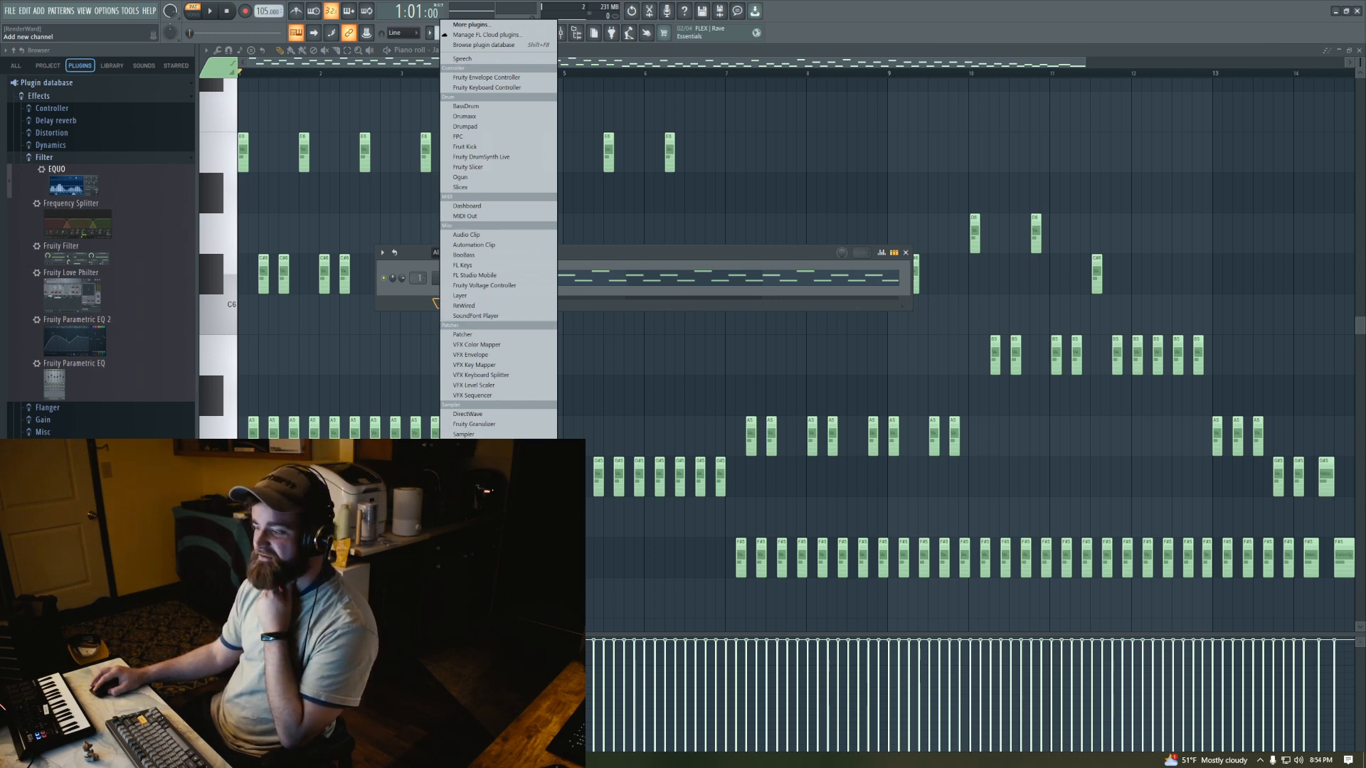
left_click(463, 483)
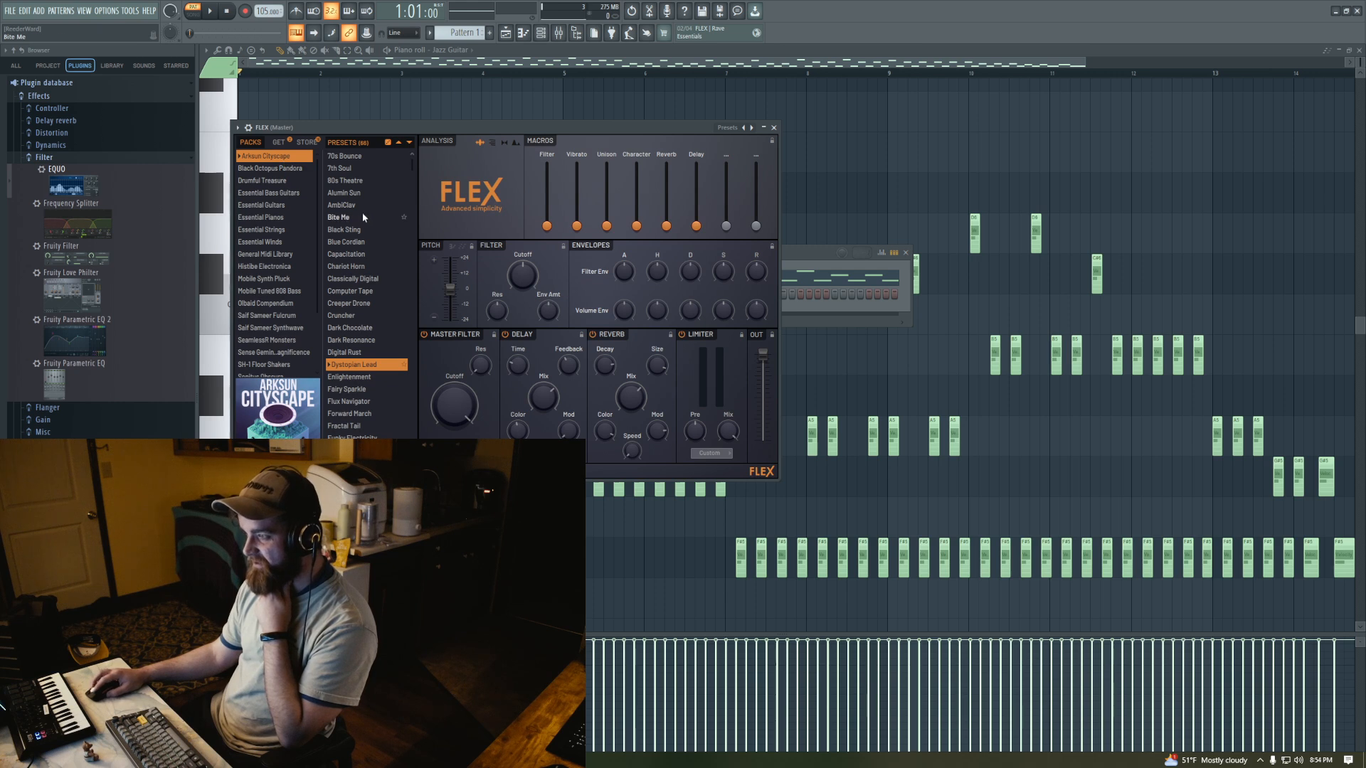
Browse the first FLEX packs and try the Chariot Horn preset from Arksun Cityscape
scroll(365, 212, "down", 10)
scroll(365, 210, "up", 10)
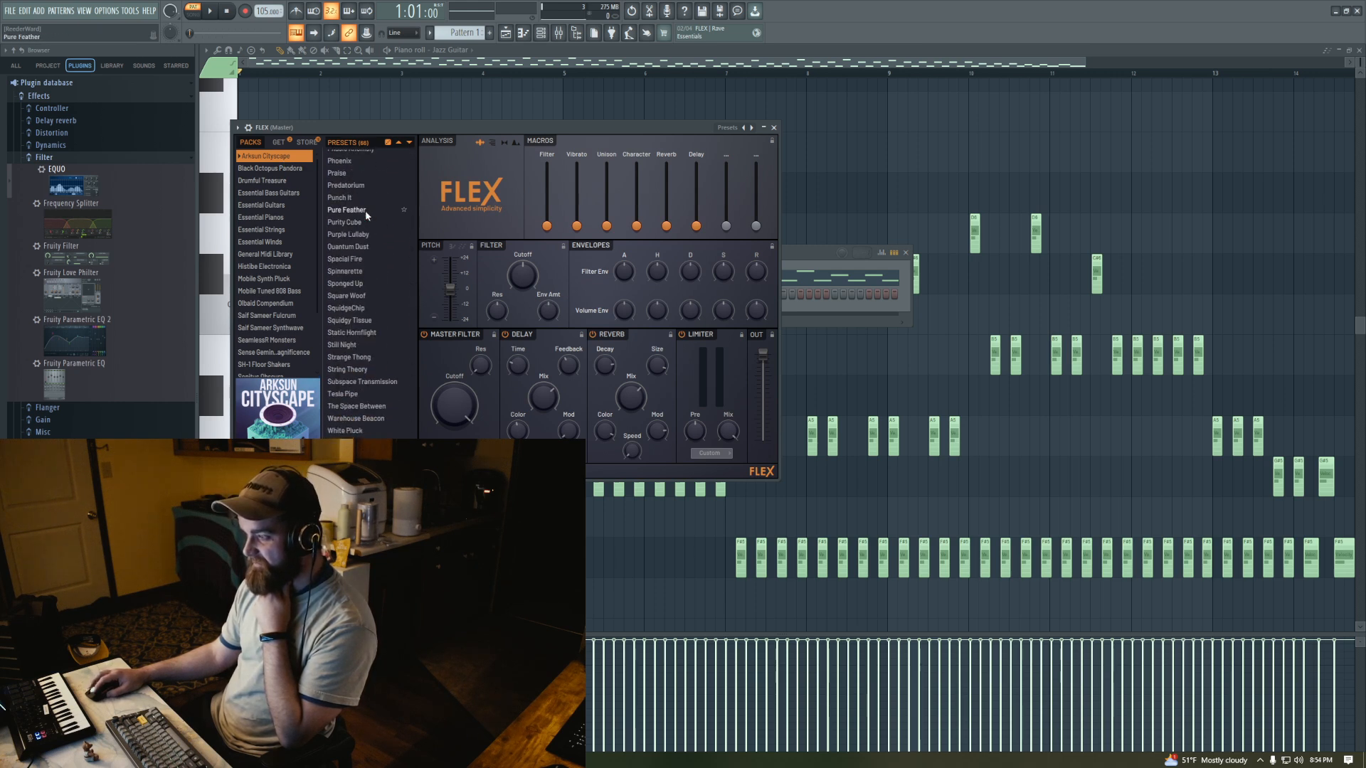
left_click(281, 169)
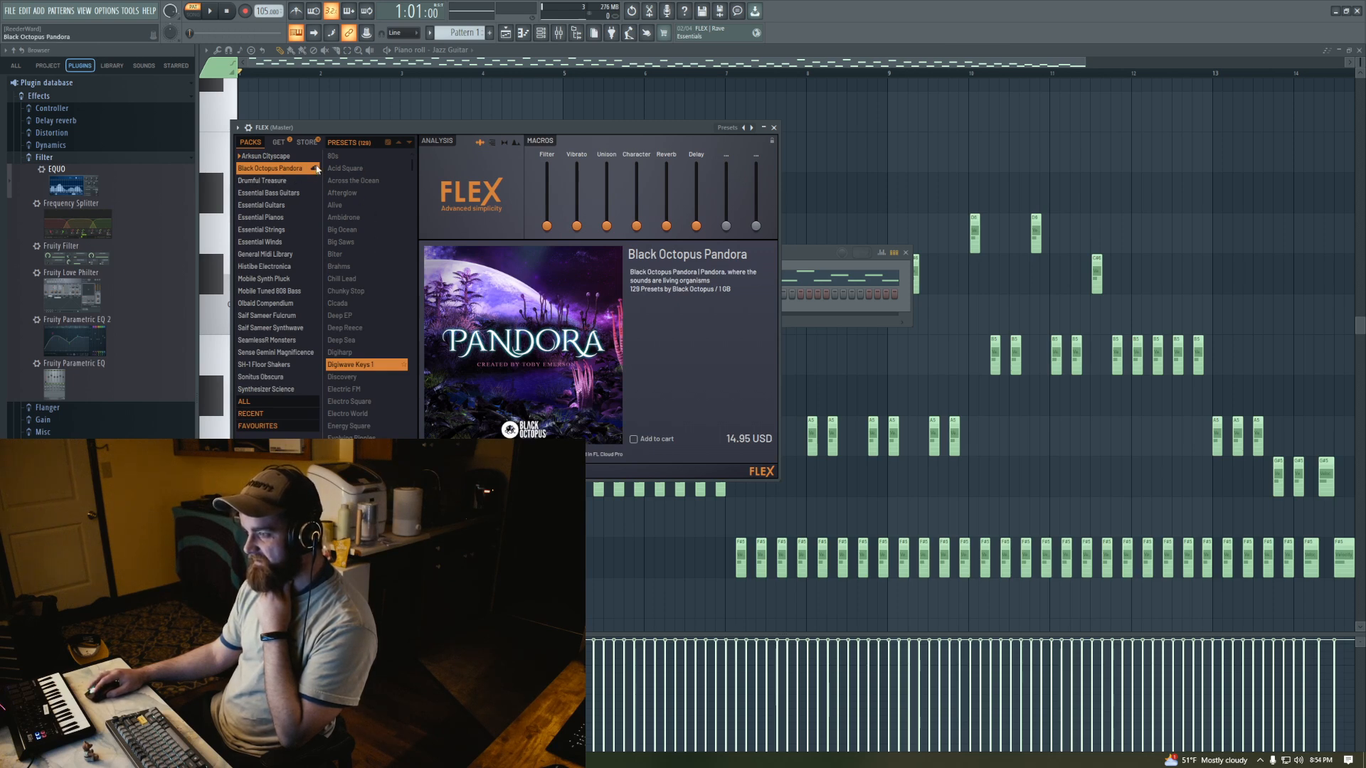
left_click(300, 182)
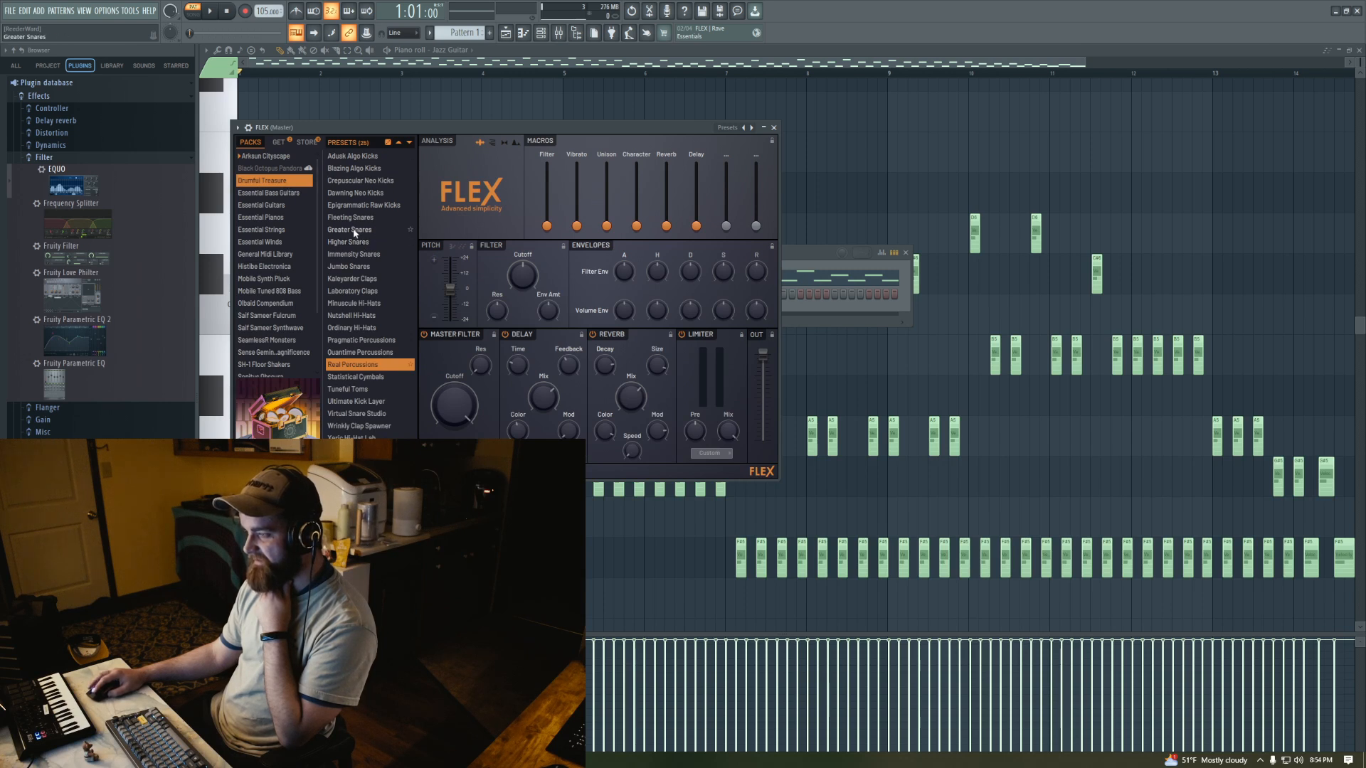
left_click(279, 195)
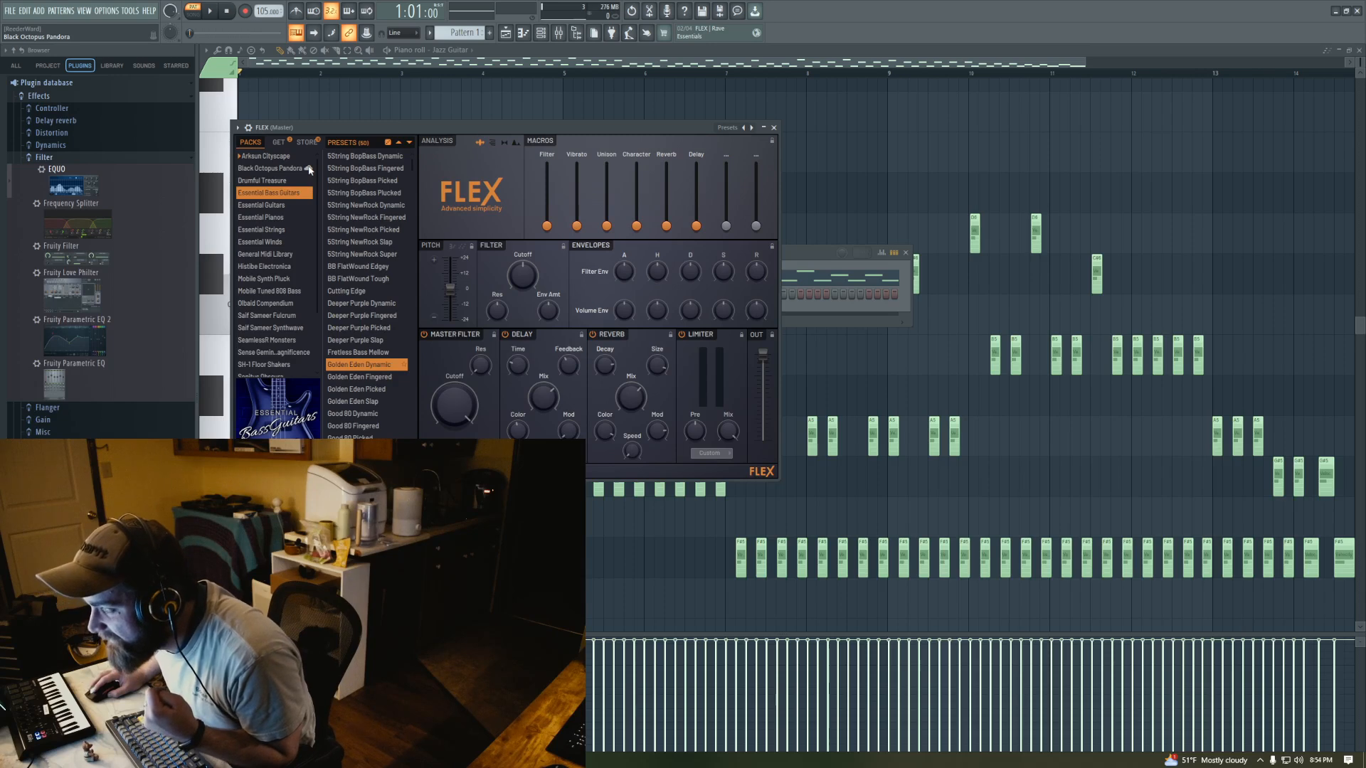
left_click(303, 170)
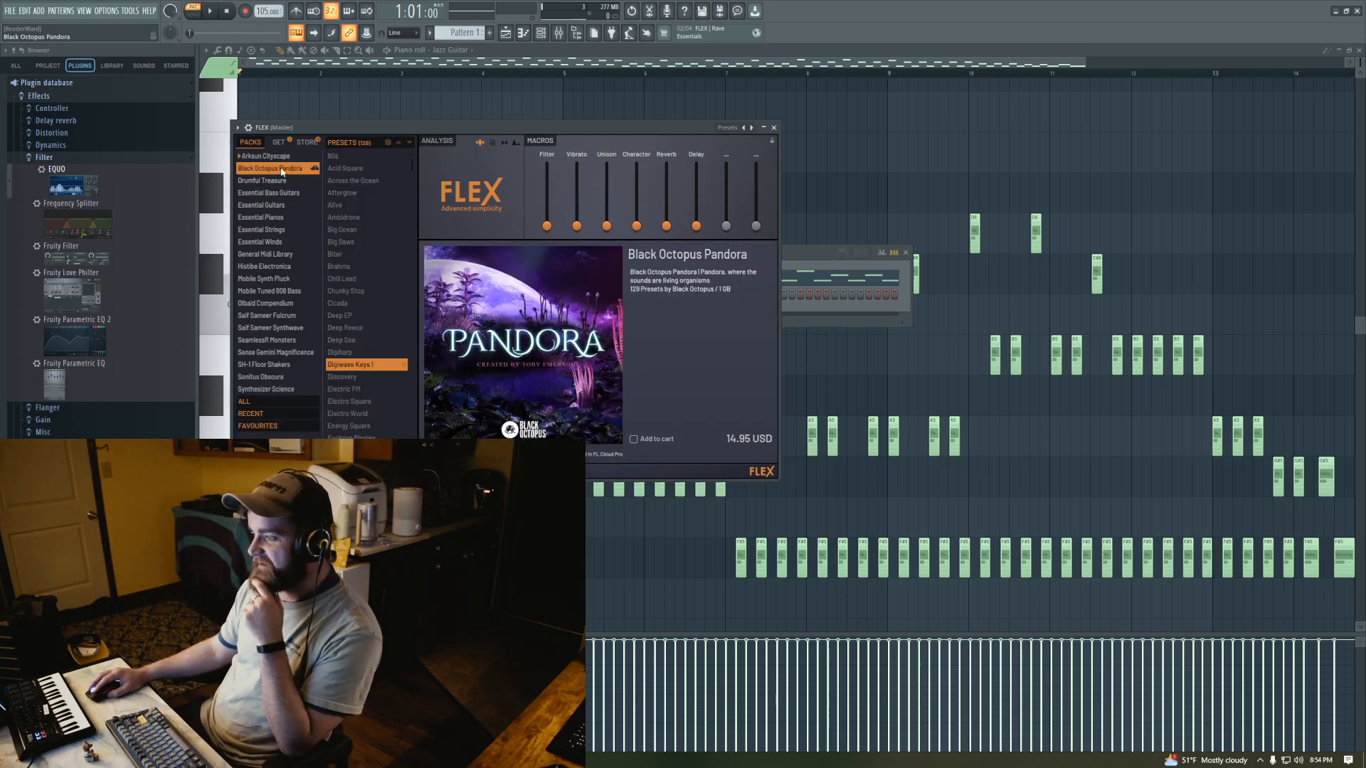
left_click(276, 157)
scroll(338, 227, "down", 3)
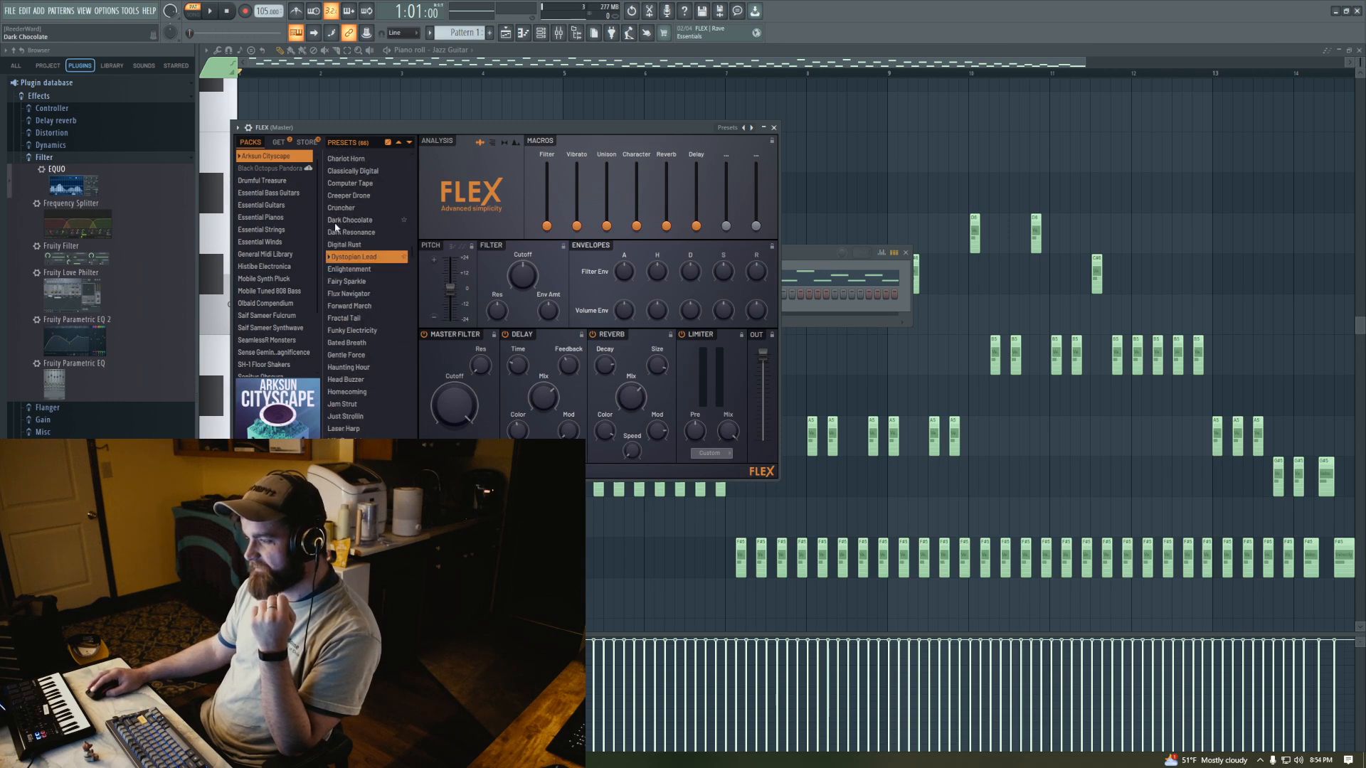
scroll(337, 226, "down", 2)
scroll(339, 225, "up", 3)
left_click(345, 216)
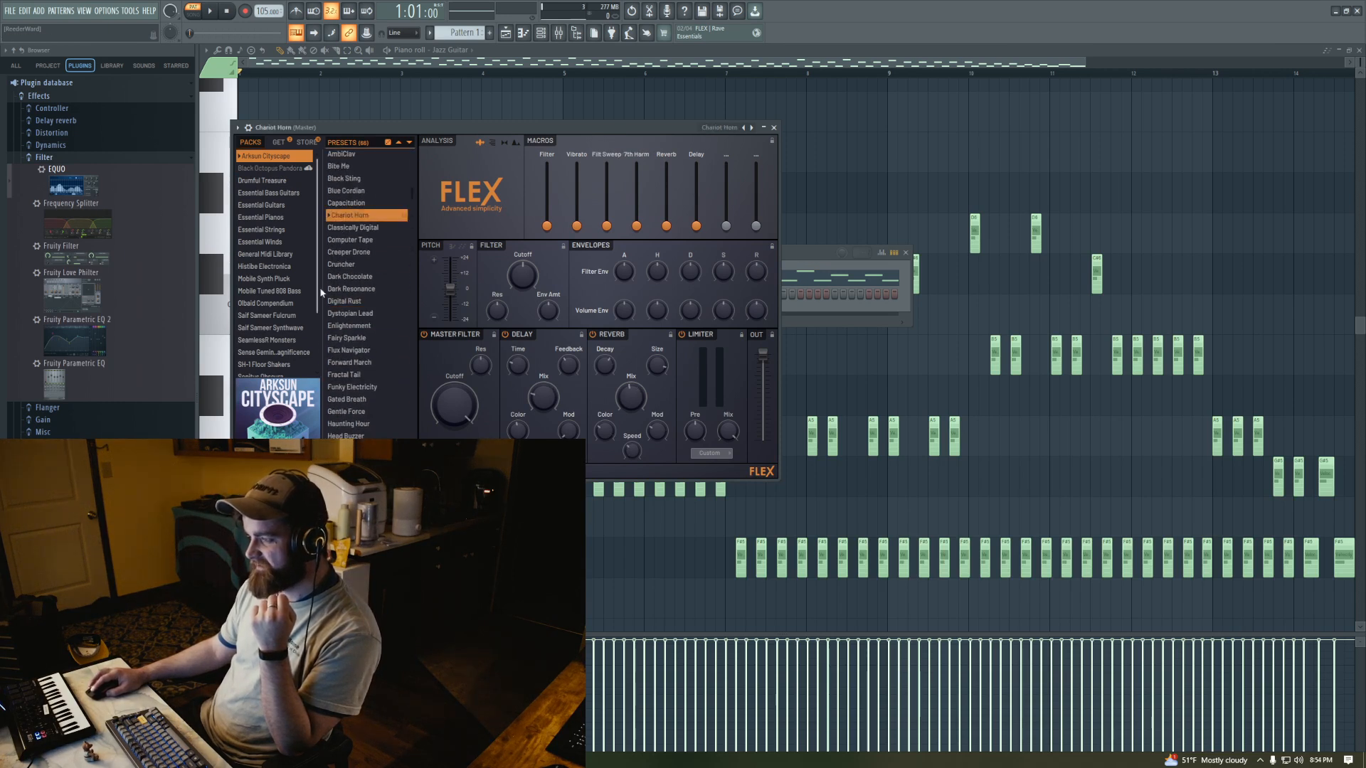
Try the Resonant preset from the SH-1 Floor Shakers pack and toggle the favourite mark on Shimmer Clav
left_click(245, 364)
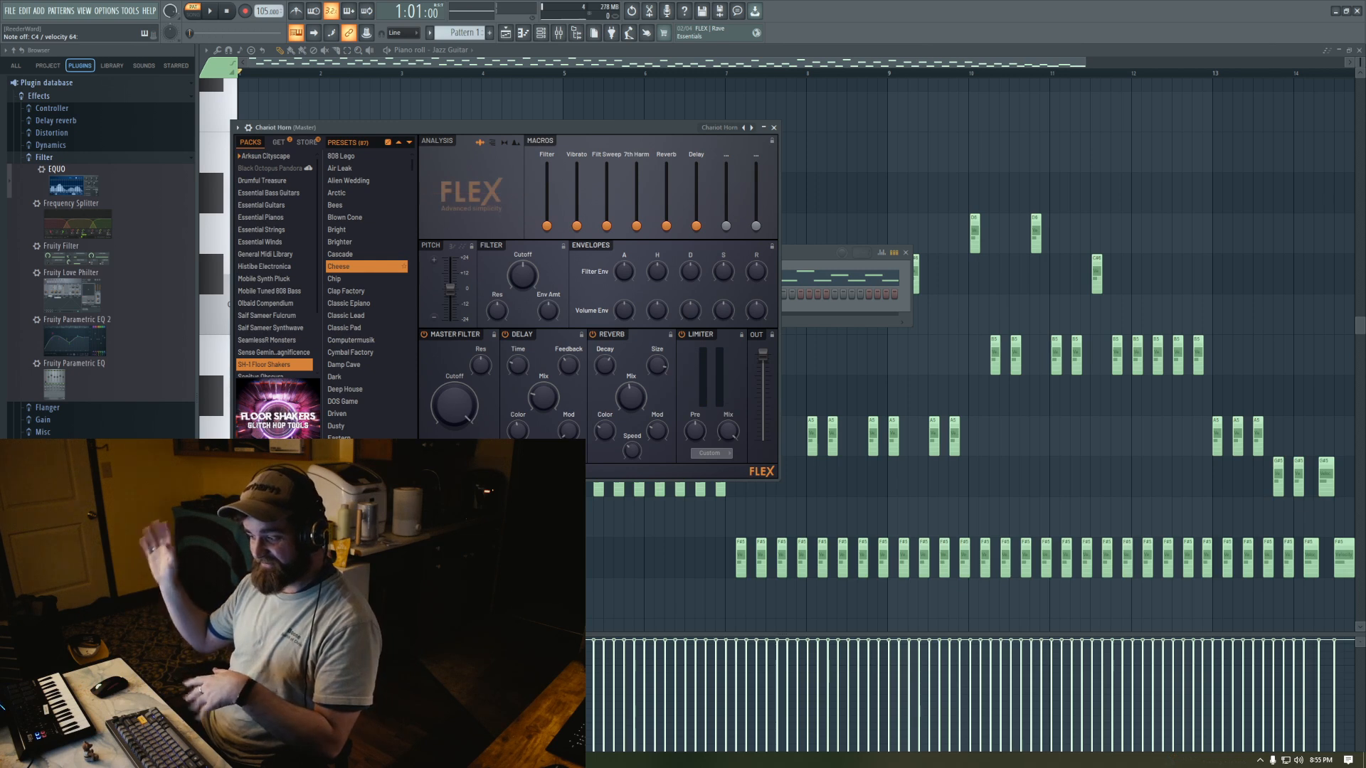
scroll(360, 325, "down", 5)
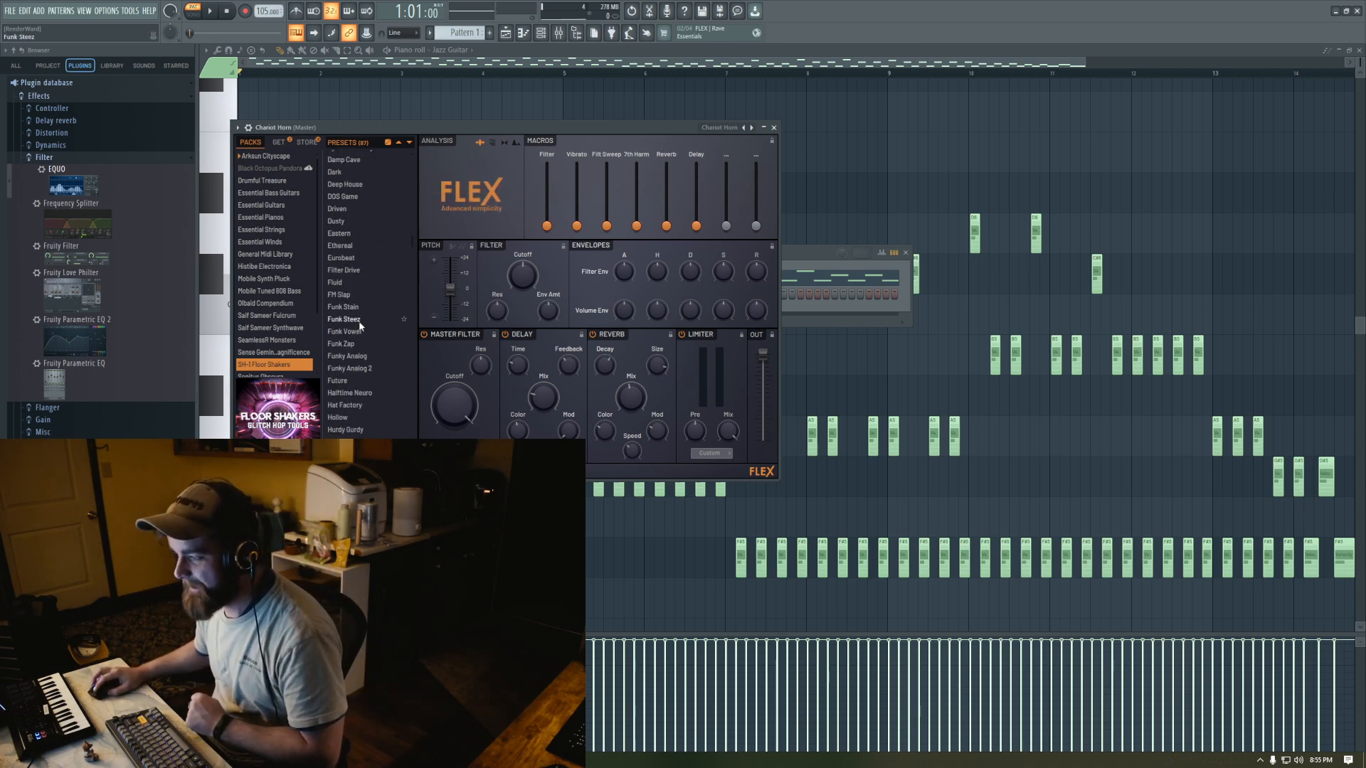
scroll(359, 323, "down", 8)
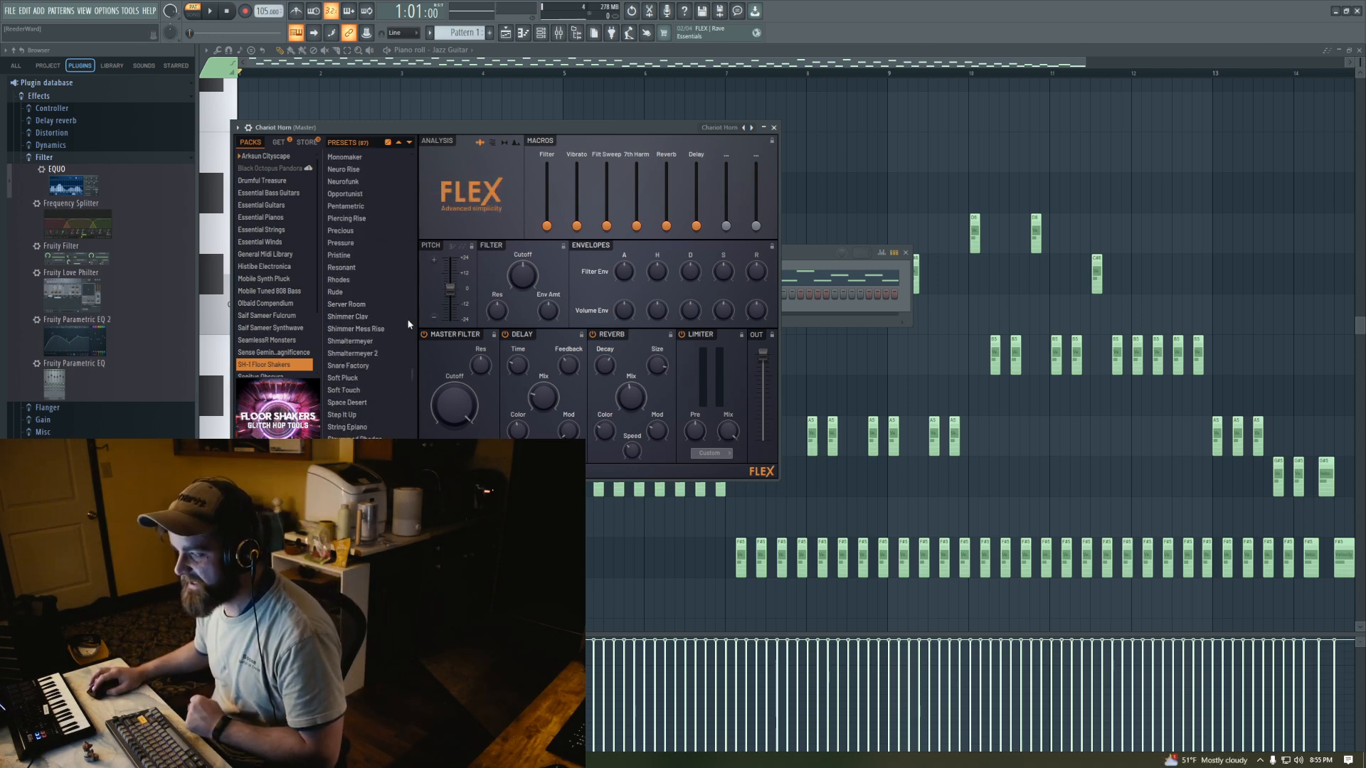
left_click(405, 320)
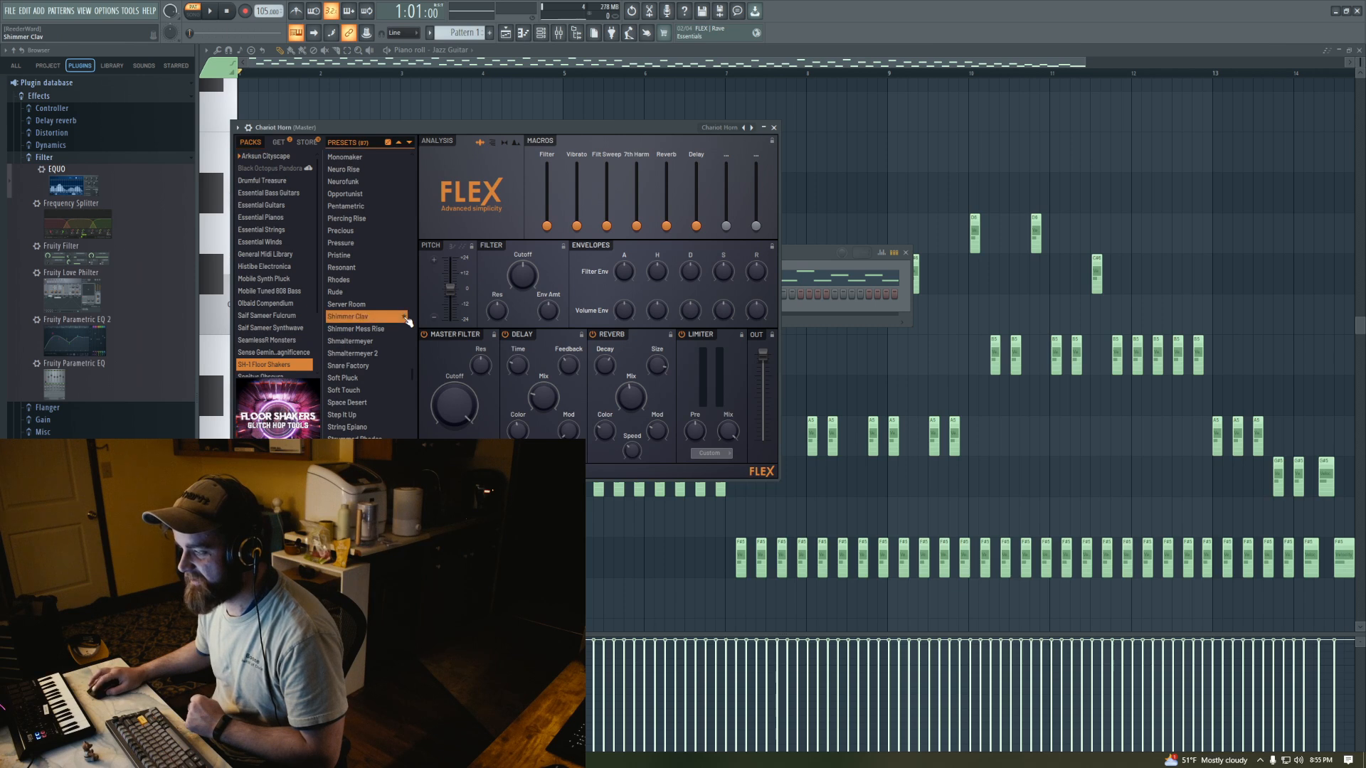
left_click(380, 269)
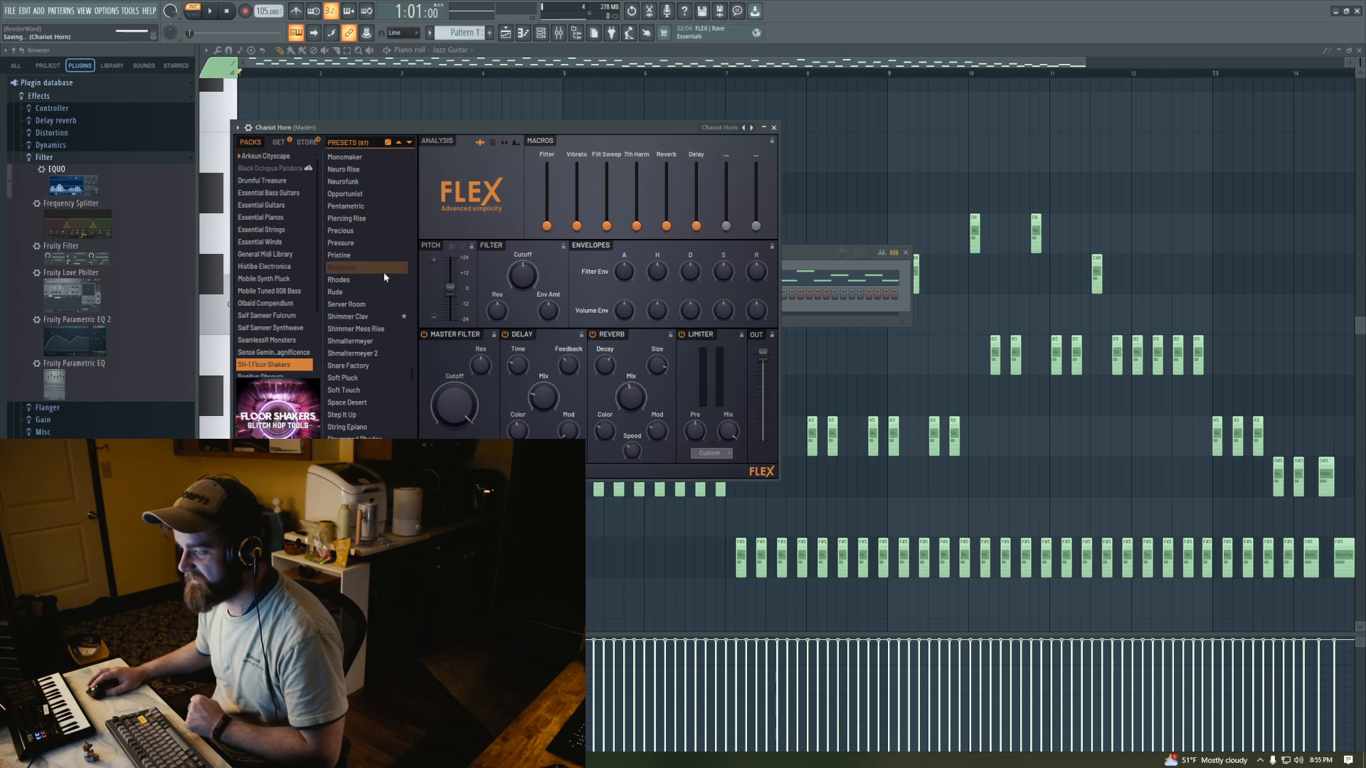
left_click(402, 319)
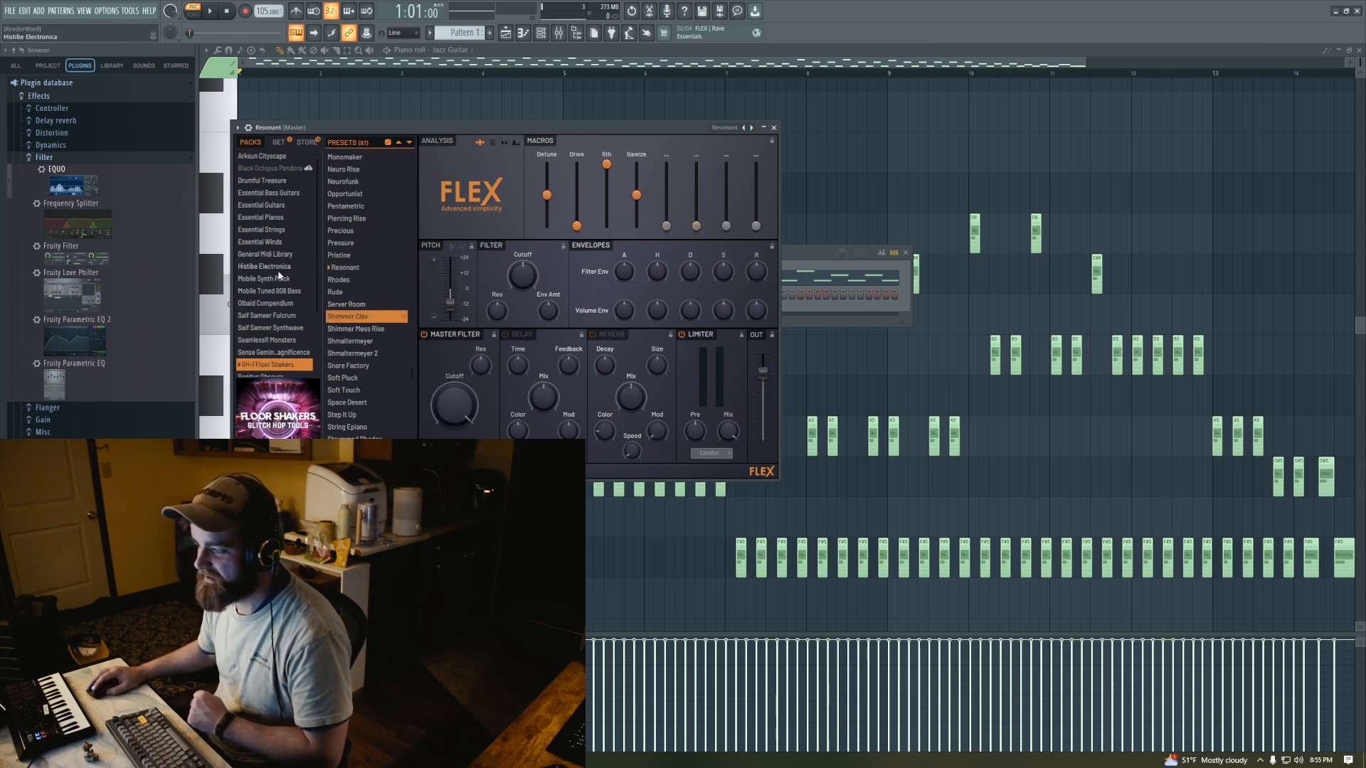
Look through the Drumful Treasure, guitar and piano packs, and try Arcade and Dances from Histibe Electronica
left_click(278, 182)
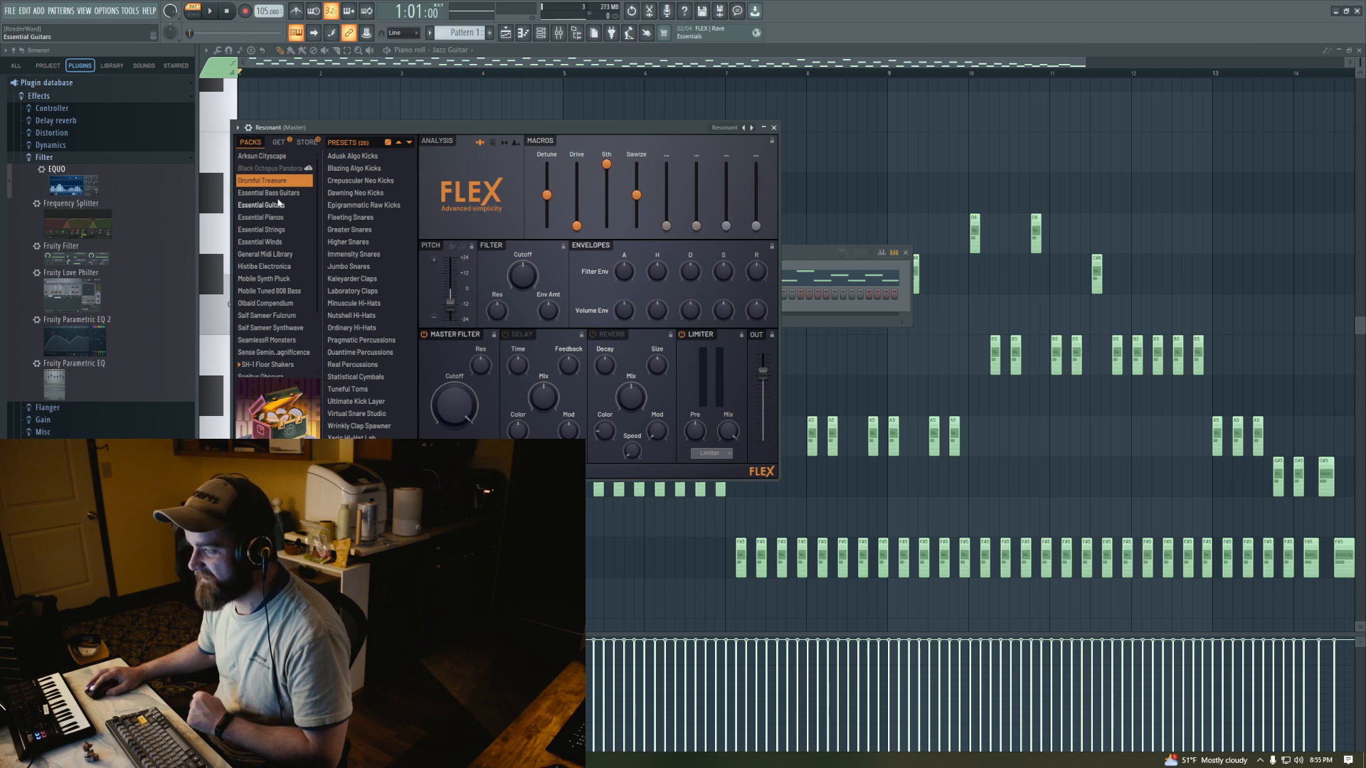
left_click(279, 205)
left_click(275, 219)
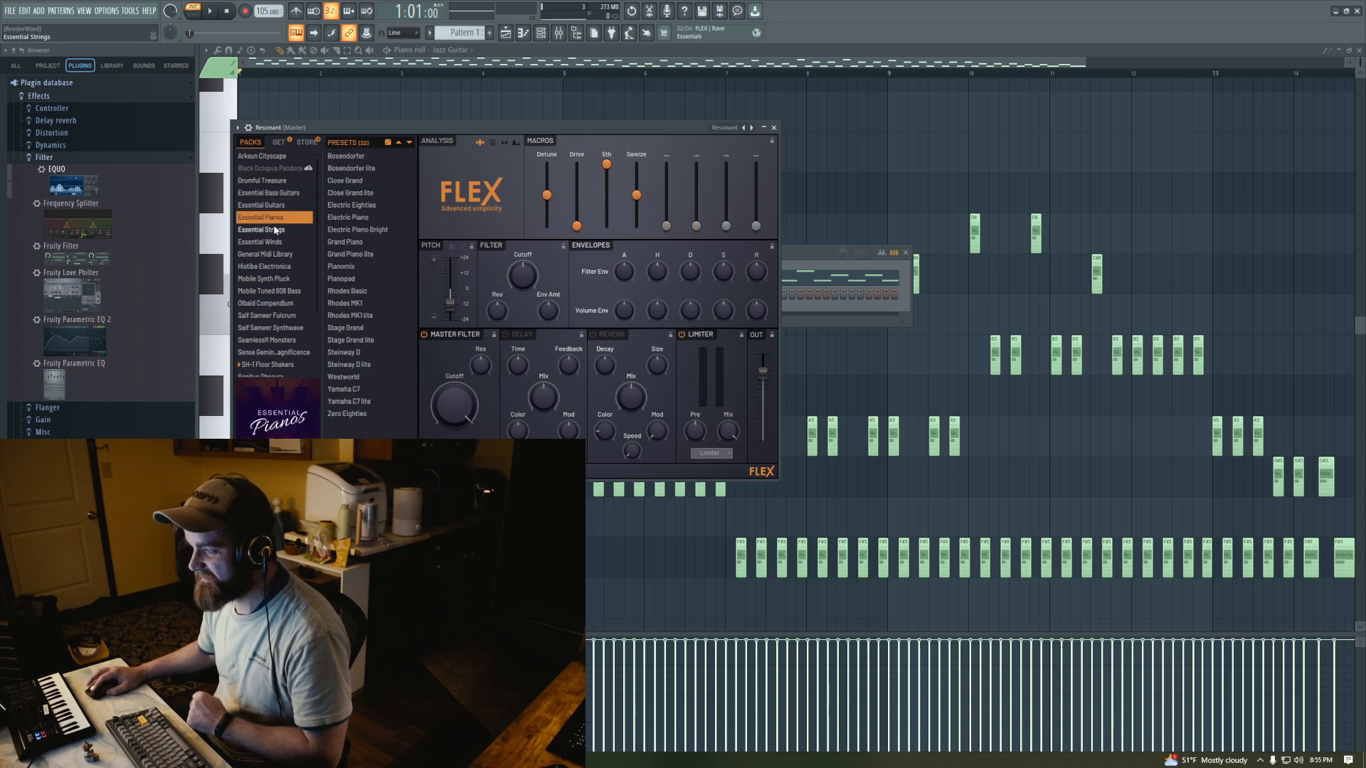
left_click(269, 272)
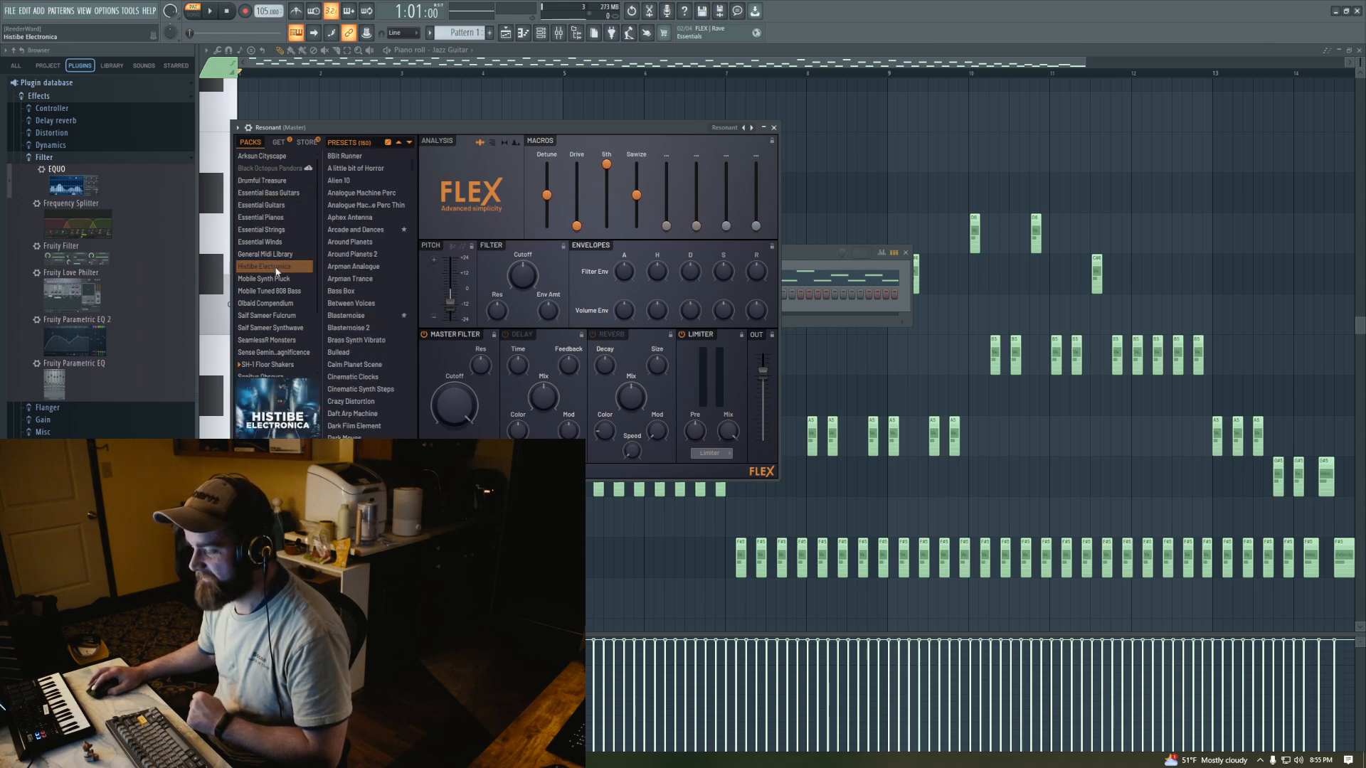
left_click(370, 232)
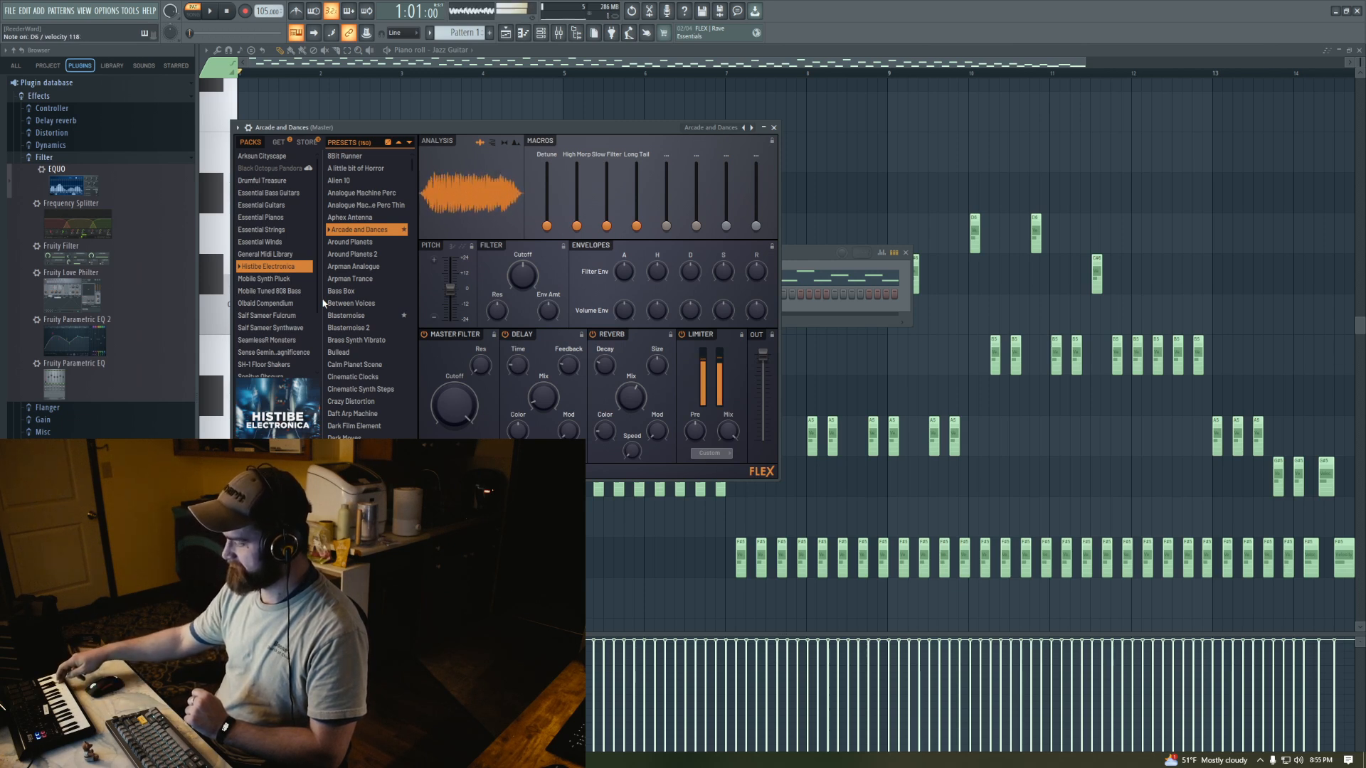
Audition the Blasternoise preset from Histibe Electronica and replace it with Dirty Crush
left_click(368, 317)
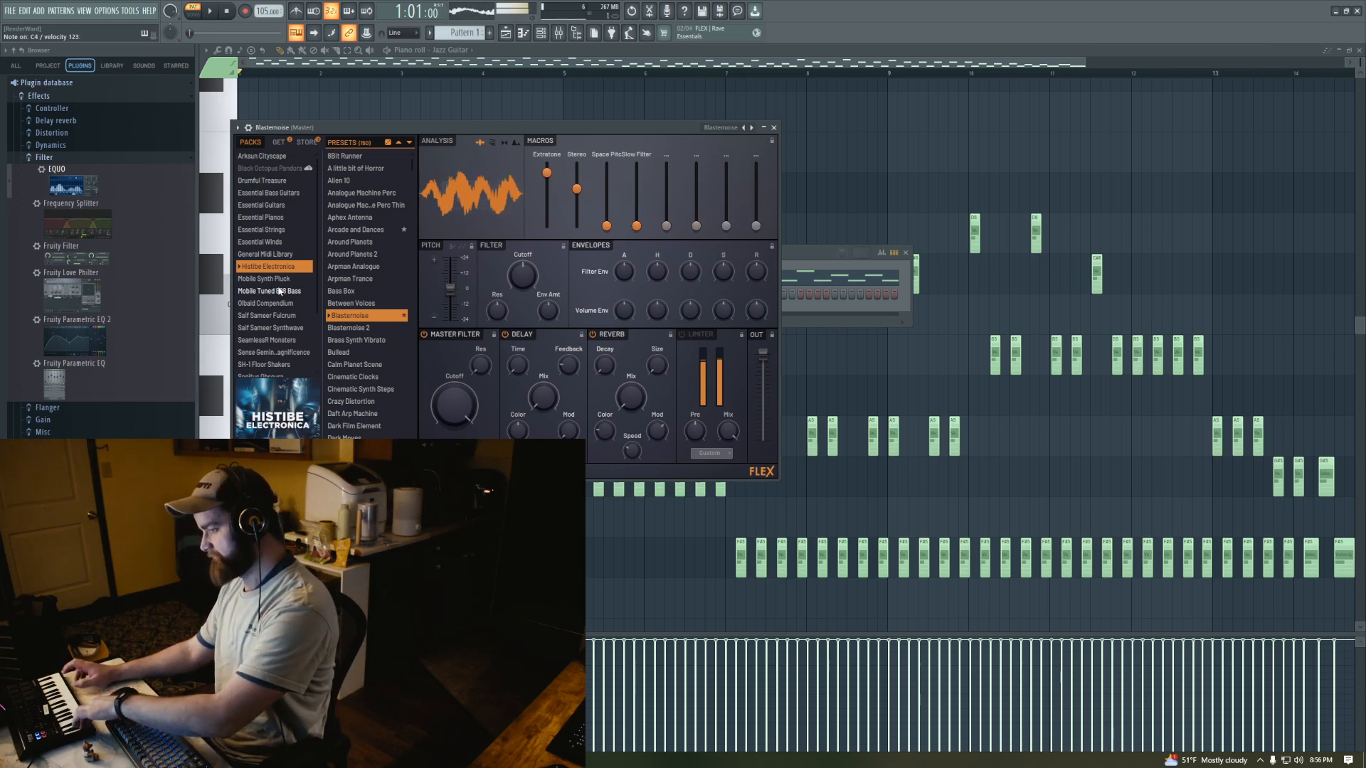
scroll(367, 284, "down", 6)
left_click(369, 283)
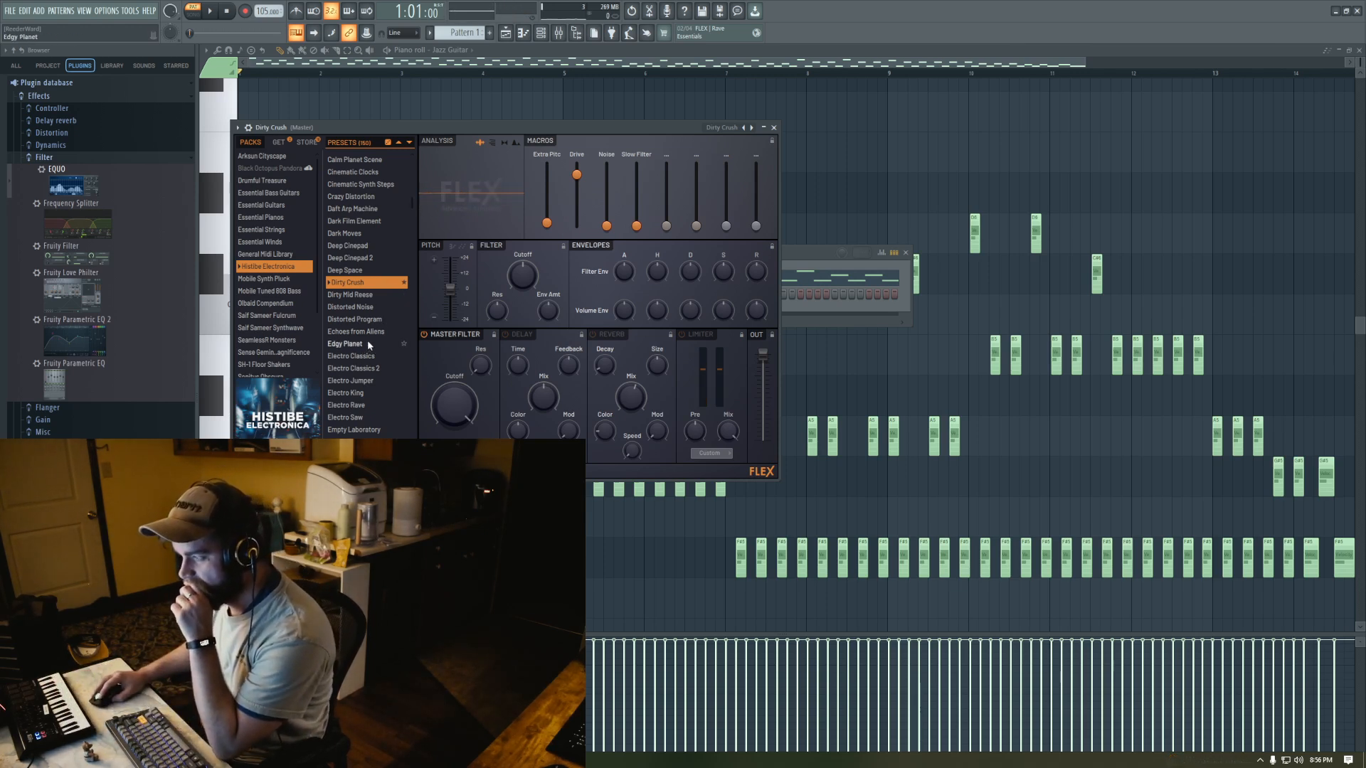
Look through the rest of Histibe Electronica and the Mobile Synth Pluck and Obaid Compendium packs for a fitting preset
scroll(361, 345, "down", 10)
scroll(361, 340, "down", 15)
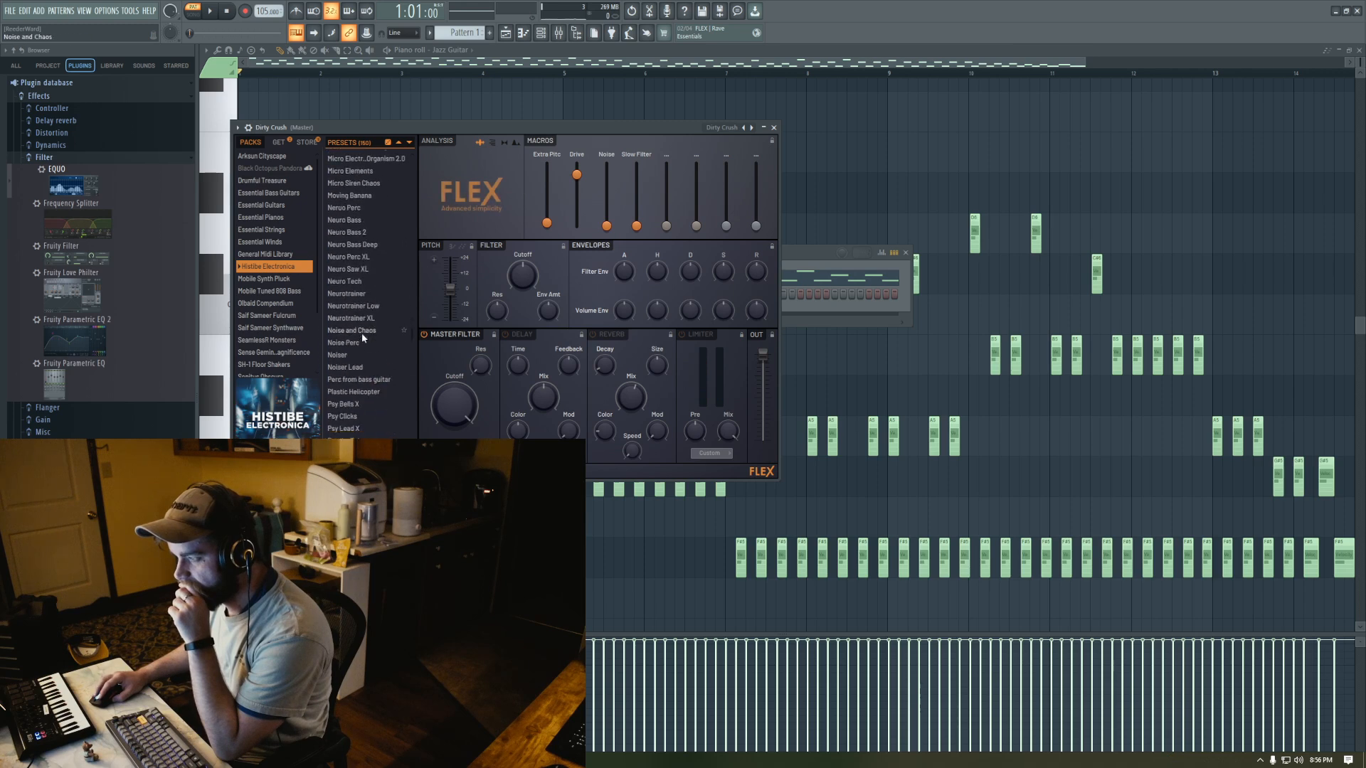
left_click(270, 279)
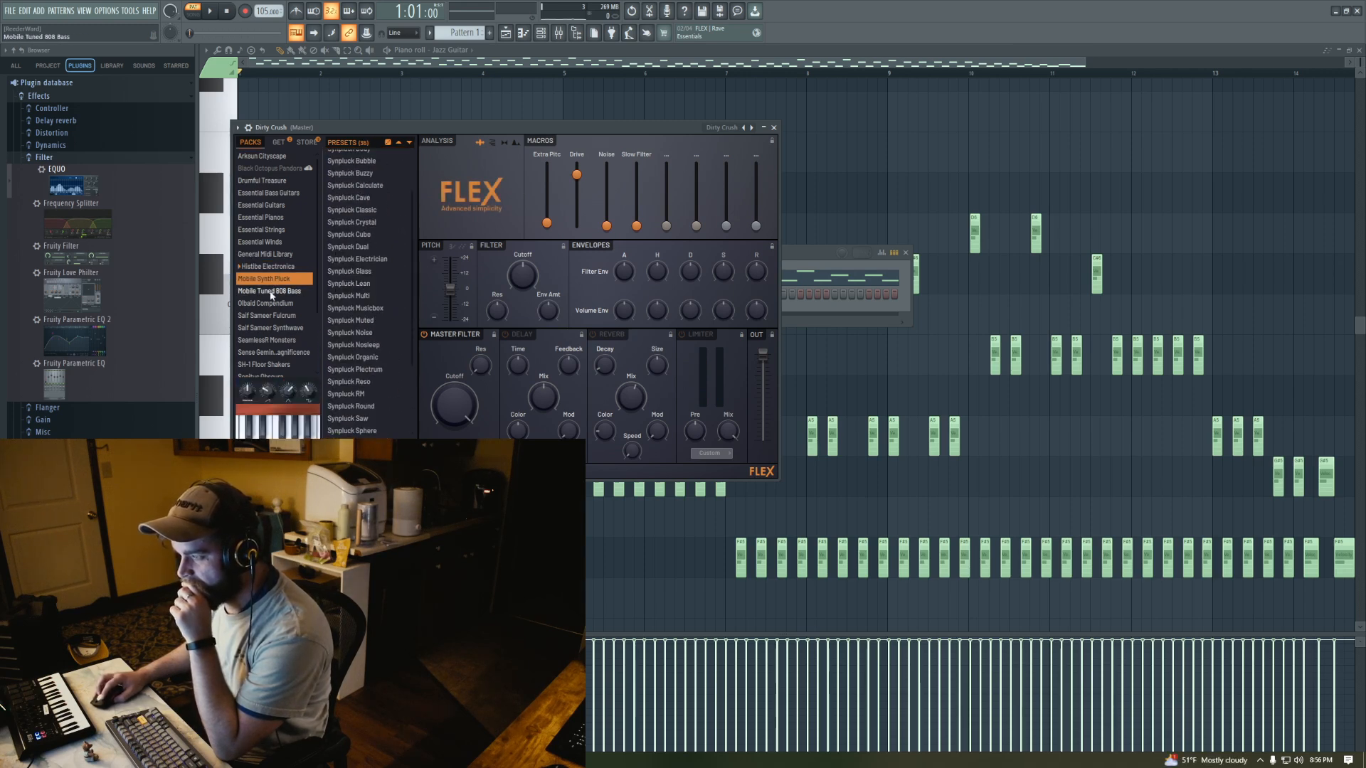
left_click(269, 304)
scroll(363, 306, "down", 5)
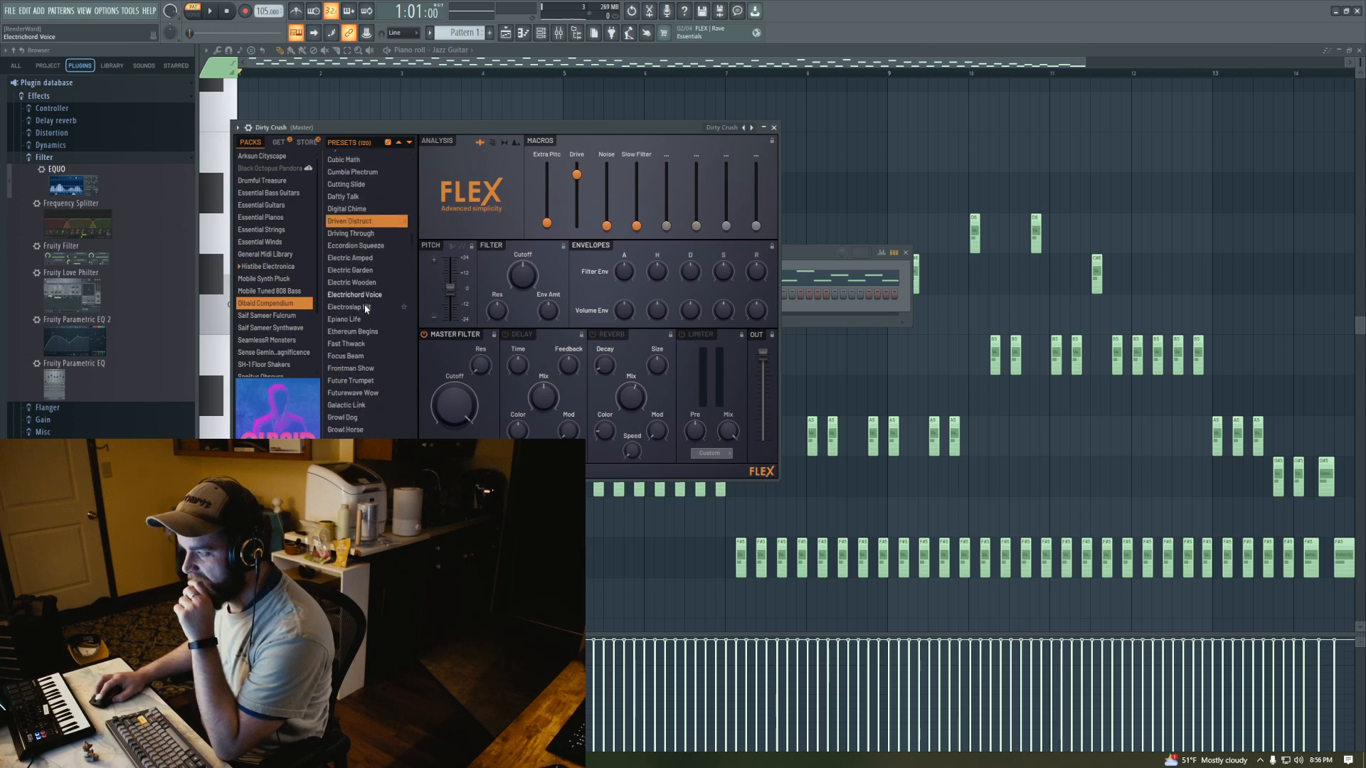
scroll(364, 307, "down", 20)
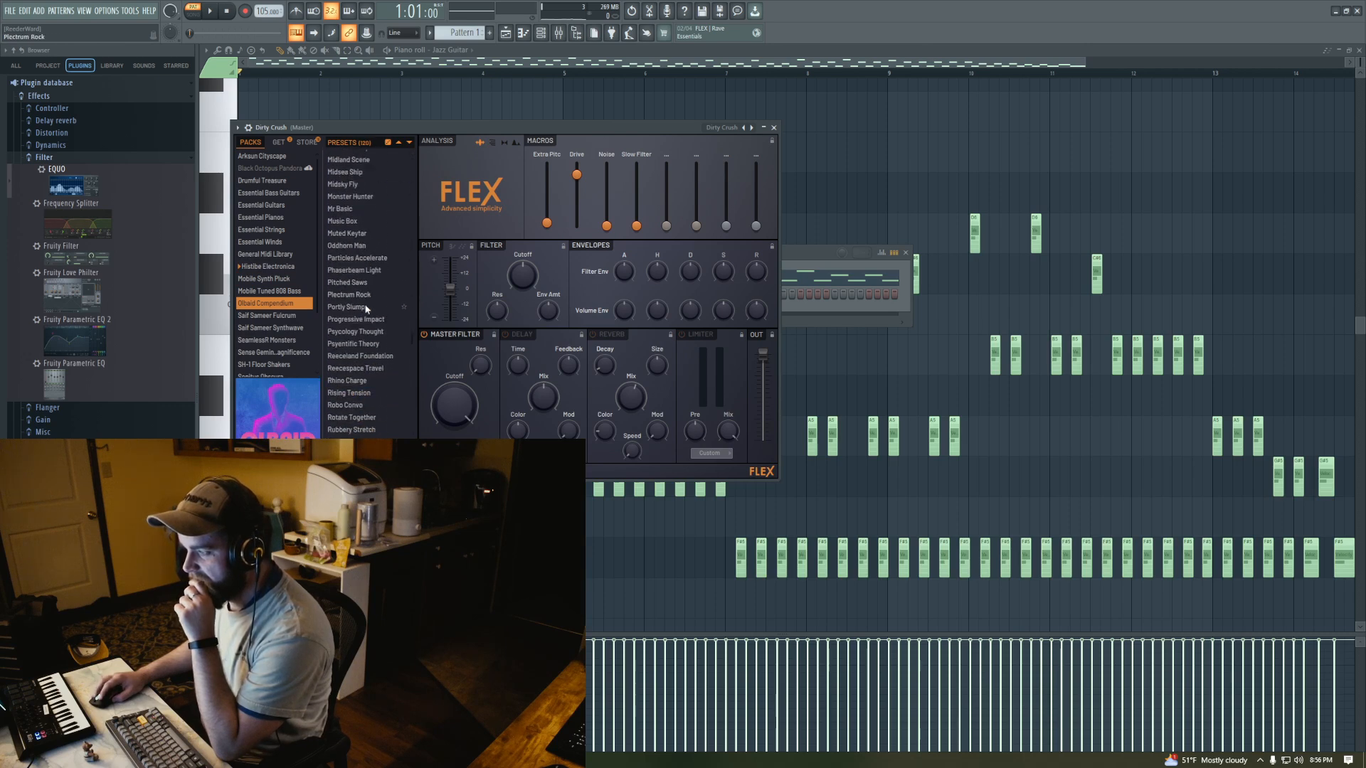
Browse the Saif Sameer Fulcrum, Saif Sameer Synthwave and SeamlessR Monsters preset lists
left_click(257, 316)
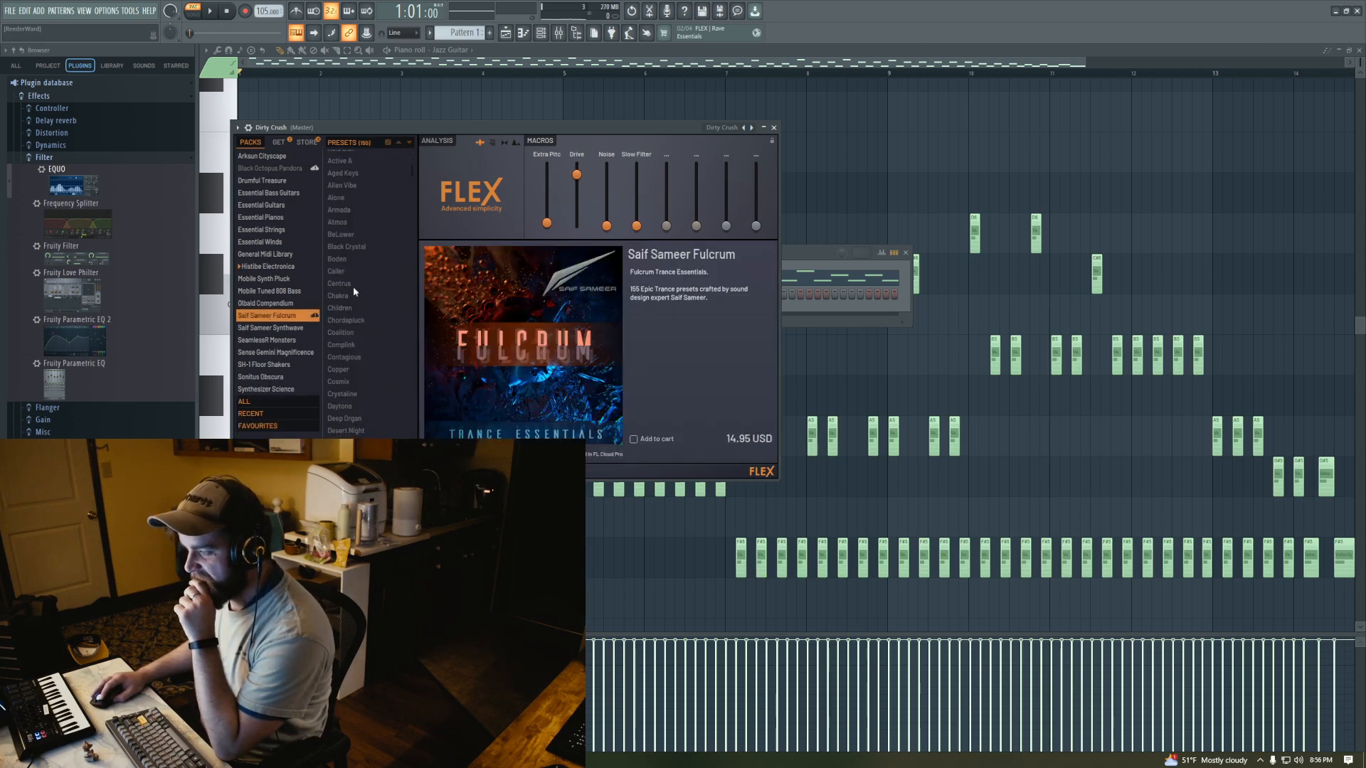
left_click(285, 328)
scroll(366, 320, "down", 3)
scroll(365, 318, "down", 20)
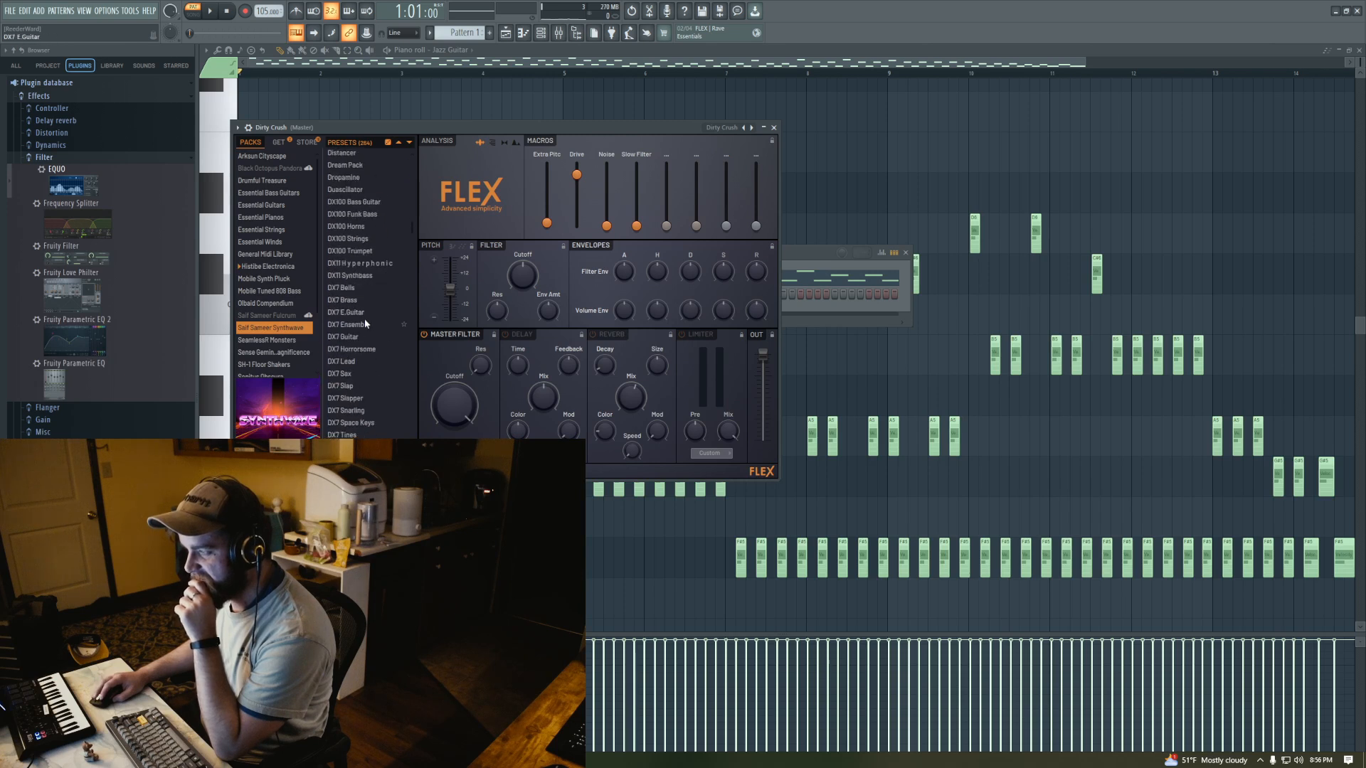
scroll(361, 319, "down", 10)
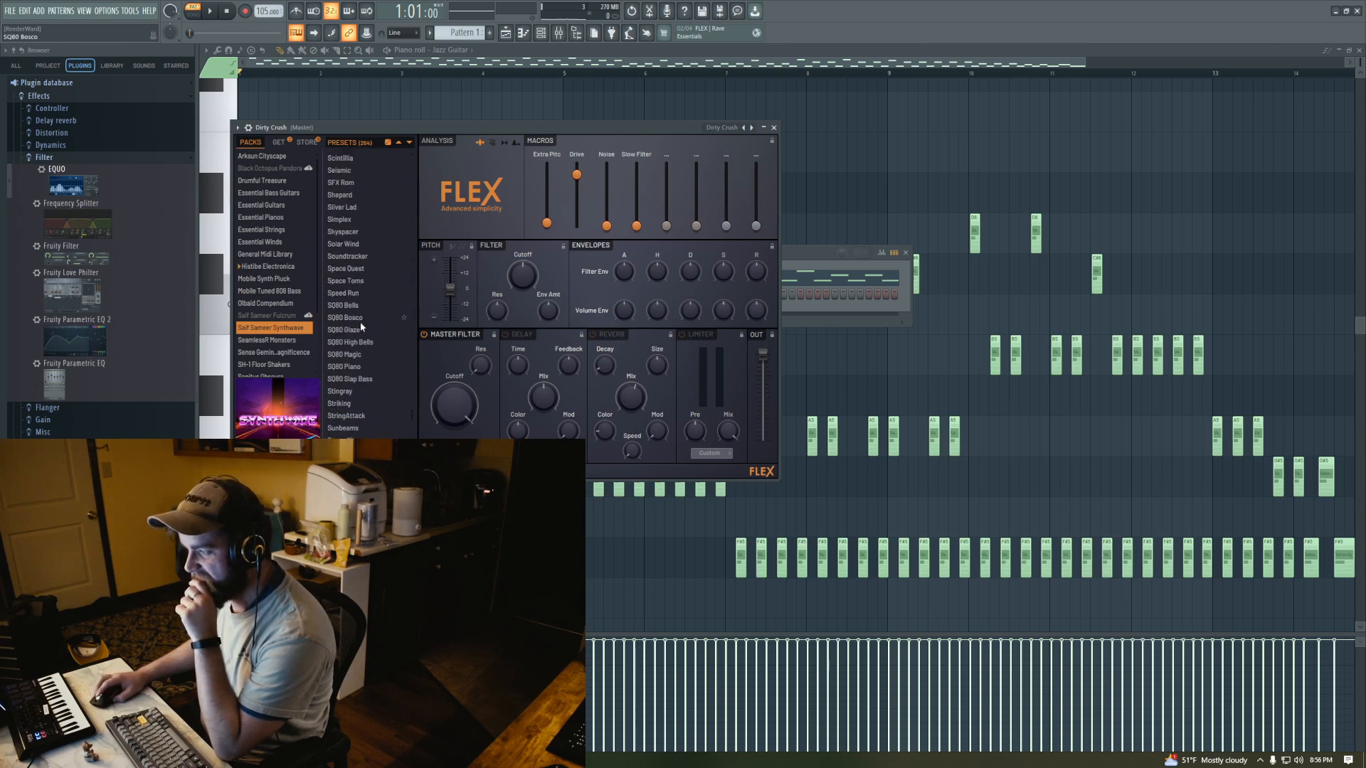
scroll(282, 325, "down", 2)
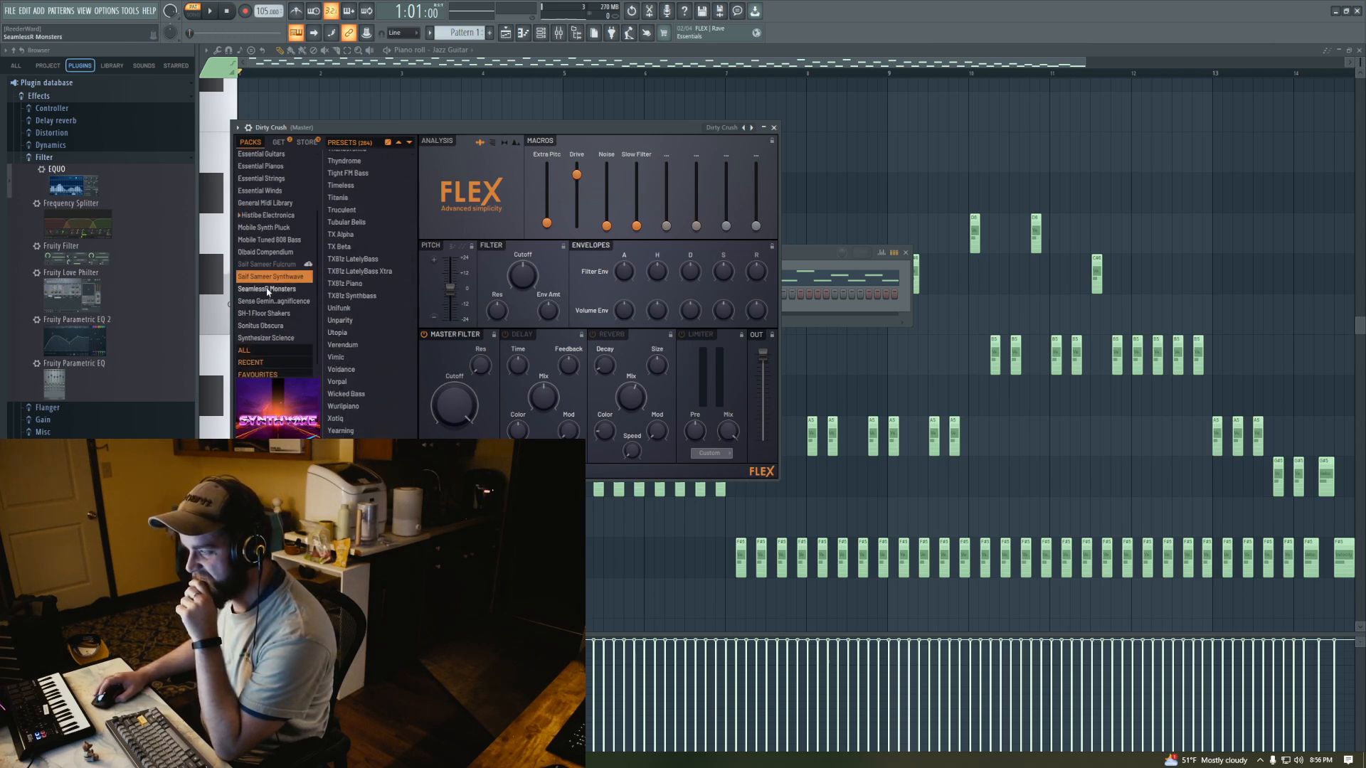
left_click(268, 288)
scroll(374, 288, "down", 15)
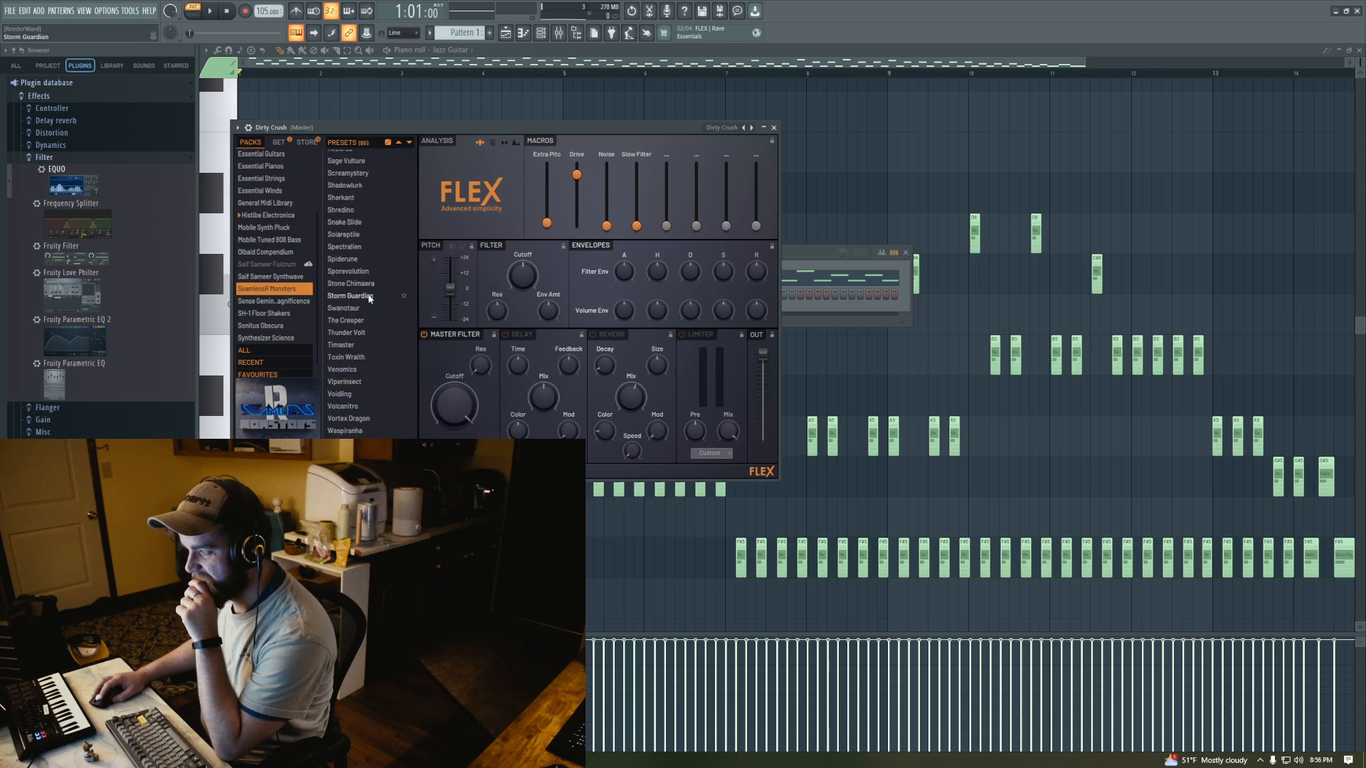
Try the Bass Drop preset from Sense Gemini Magnificence and look through the rest of that pack
left_click(279, 302)
left_click(363, 249)
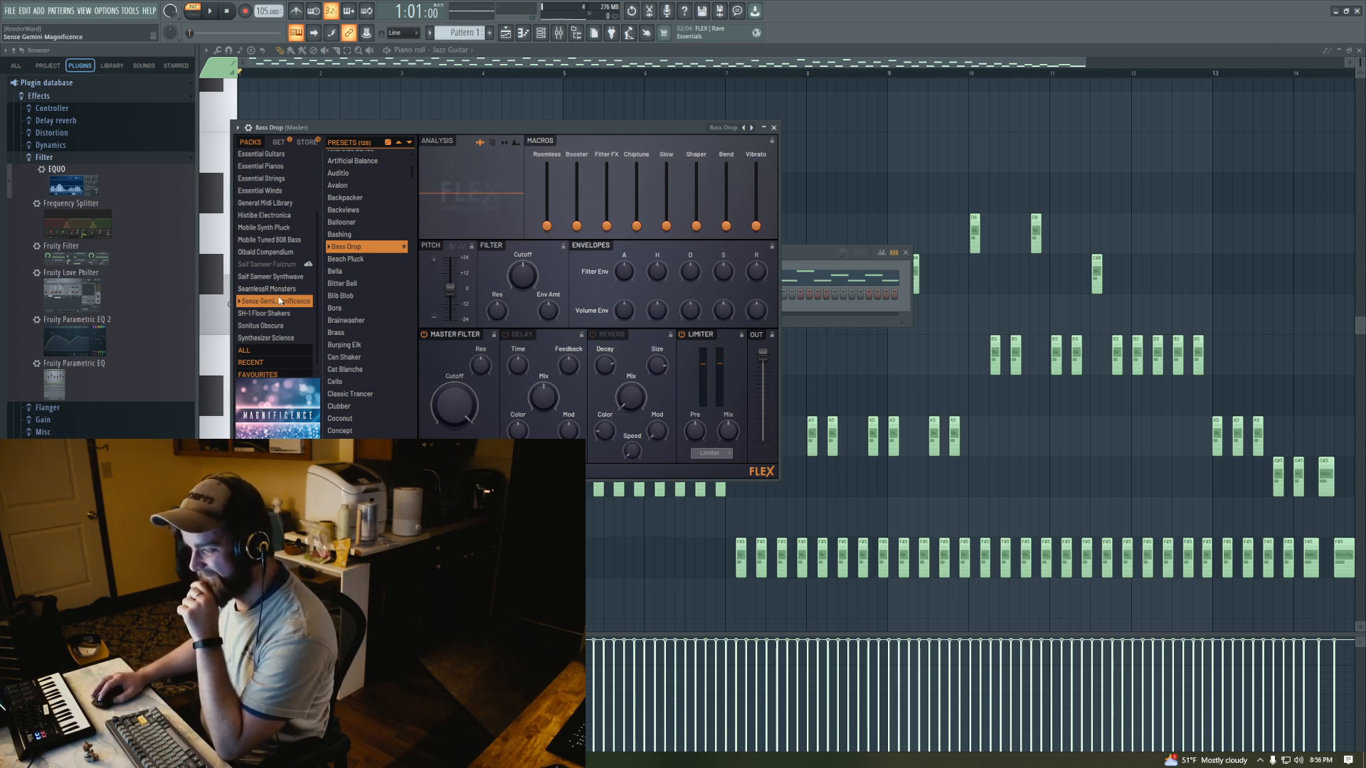
scroll(282, 301, "down", 1)
scroll(339, 294, "down", 20)
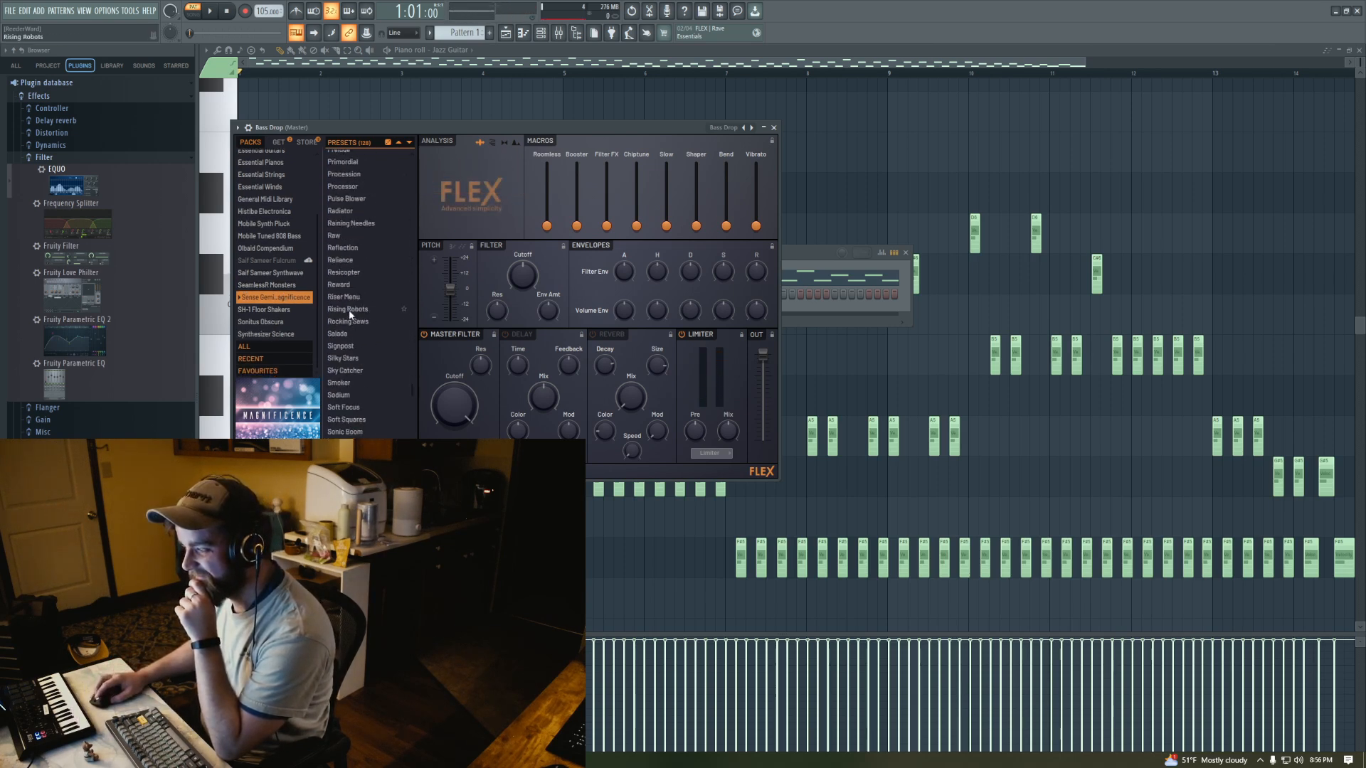
Look over the SH-1 Floor Shakers, Sonitus Obscura and Synthesizer Science packs
left_click(285, 309)
scroll(354, 313, "down", 20)
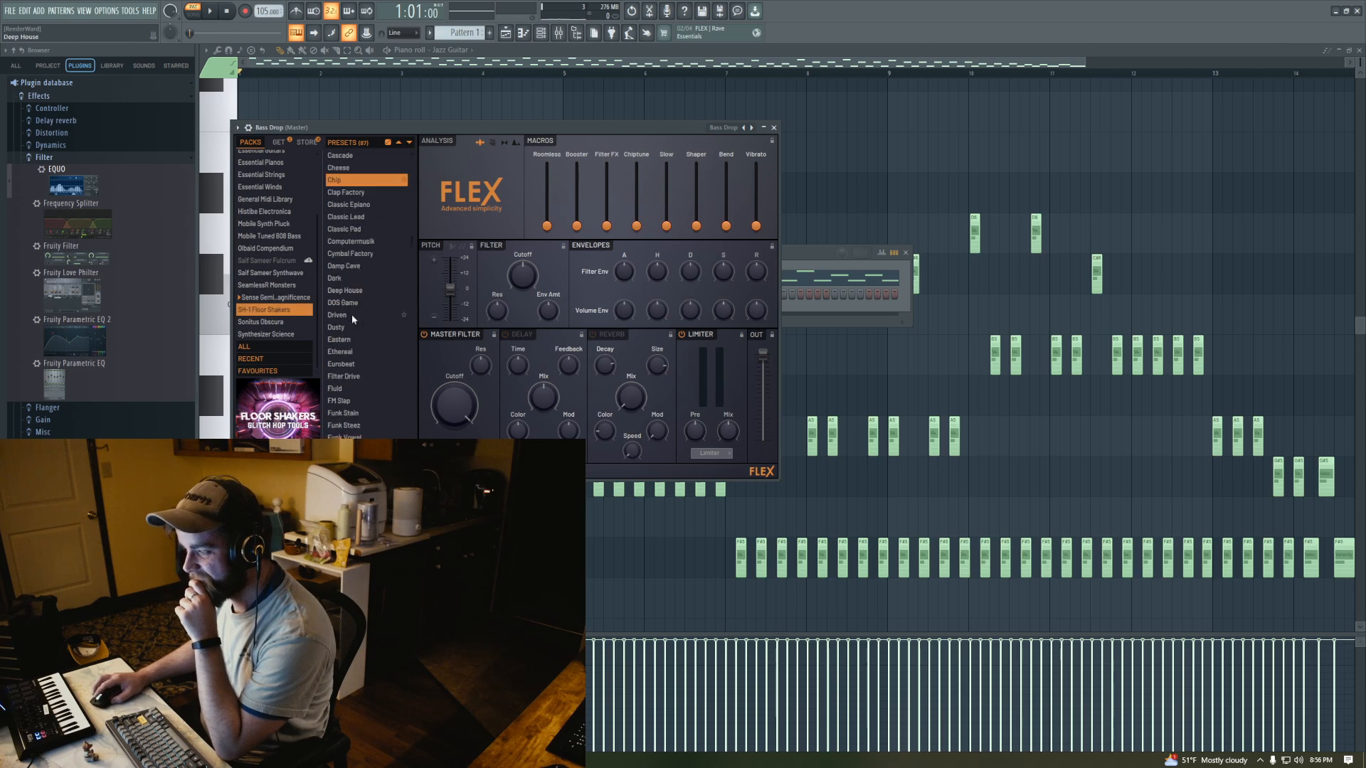
left_click(280, 322)
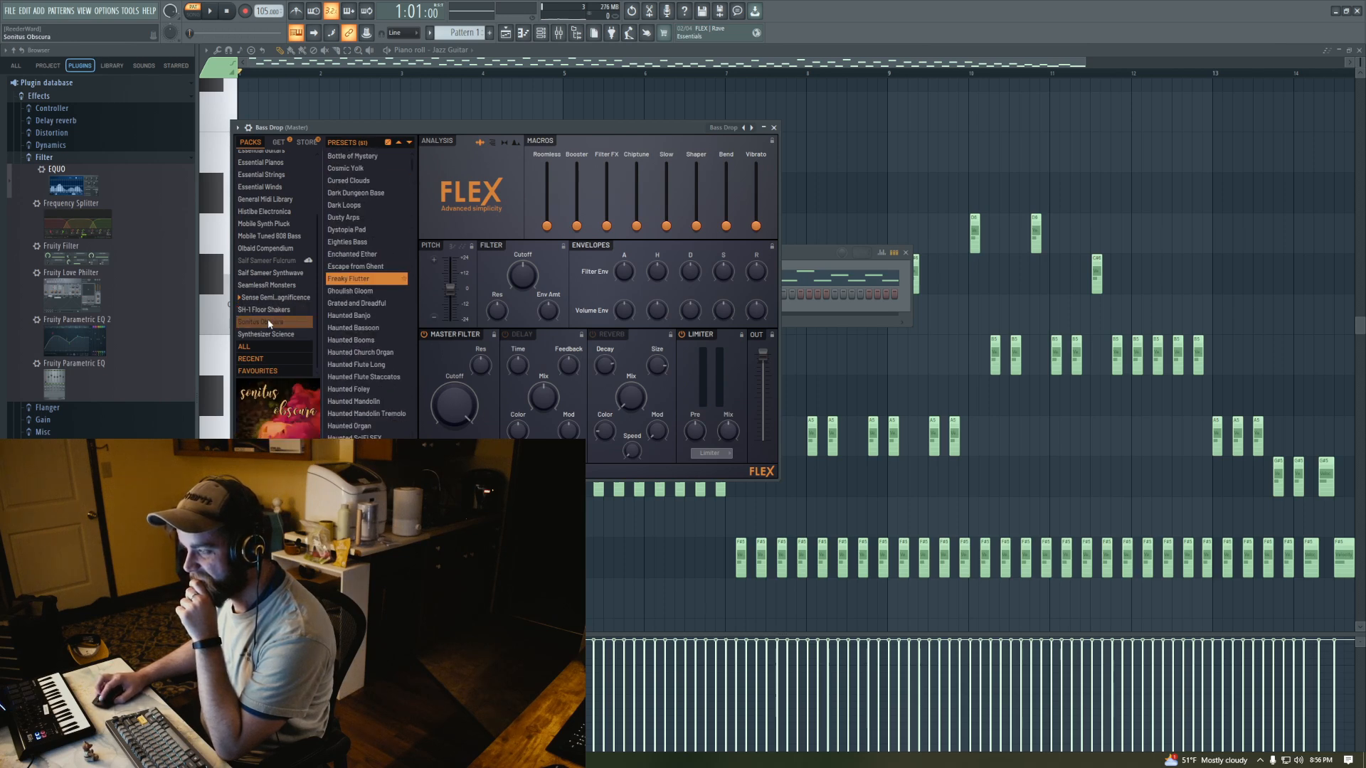
scroll(349, 334, "down", 7)
left_click(281, 335)
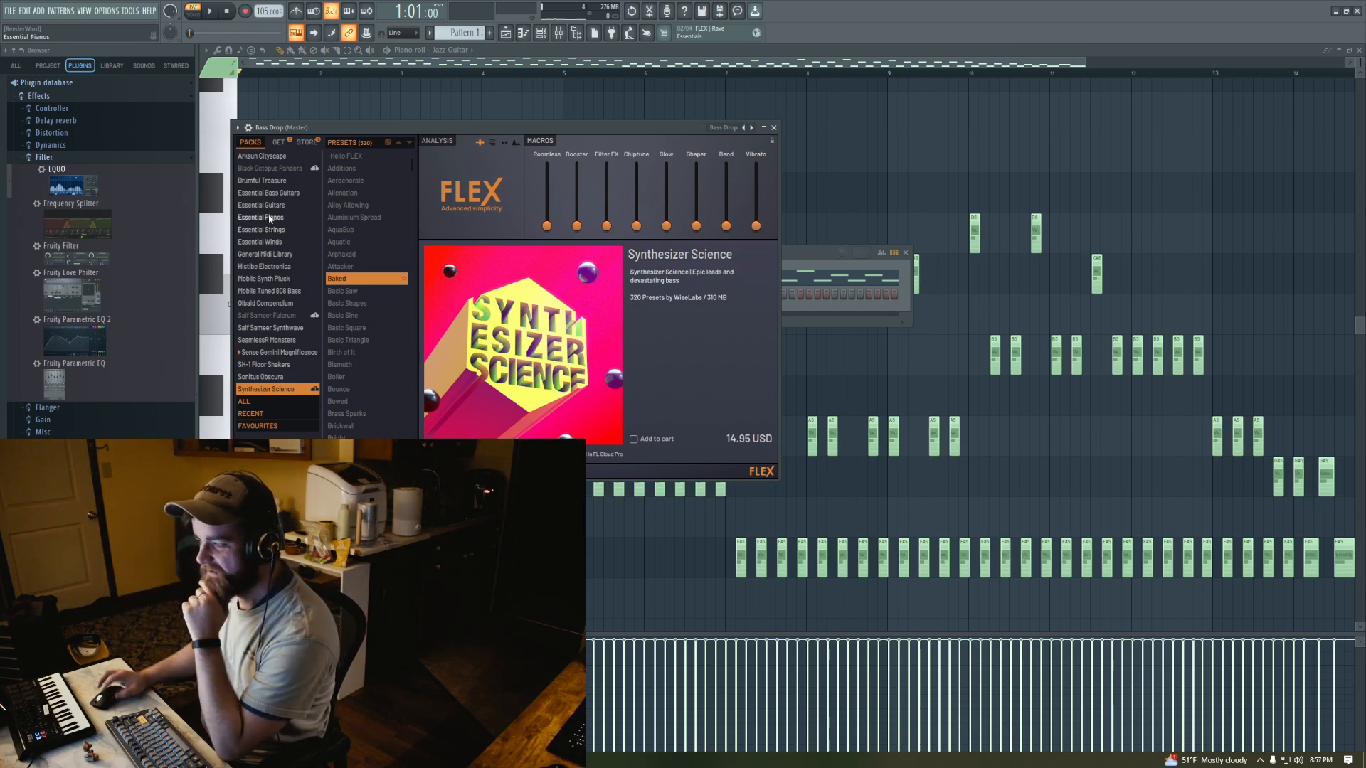
Audition the Organic Chip, Praise, Tesla Pipe and SquidgeChip presets from the Arksun Cityscape pack
left_click(287, 158)
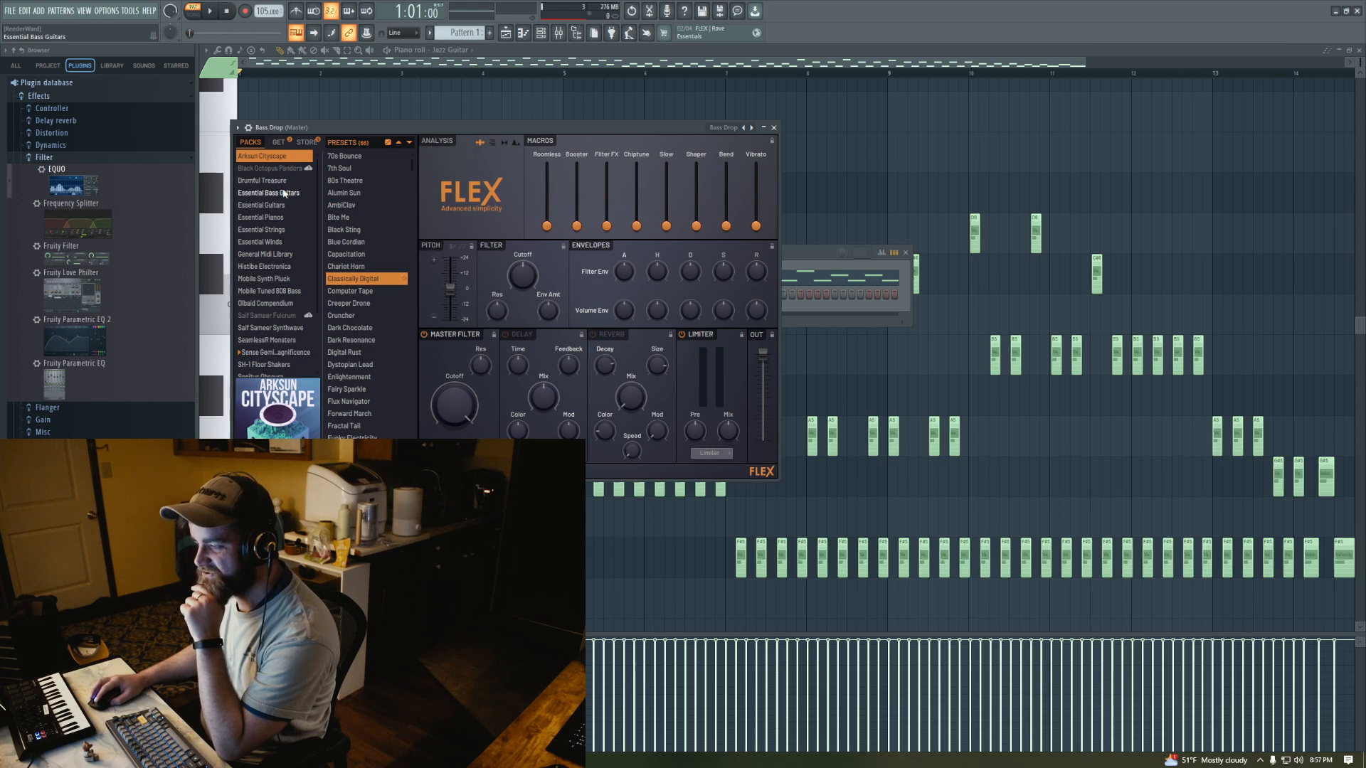
scroll(373, 218, "down", 10)
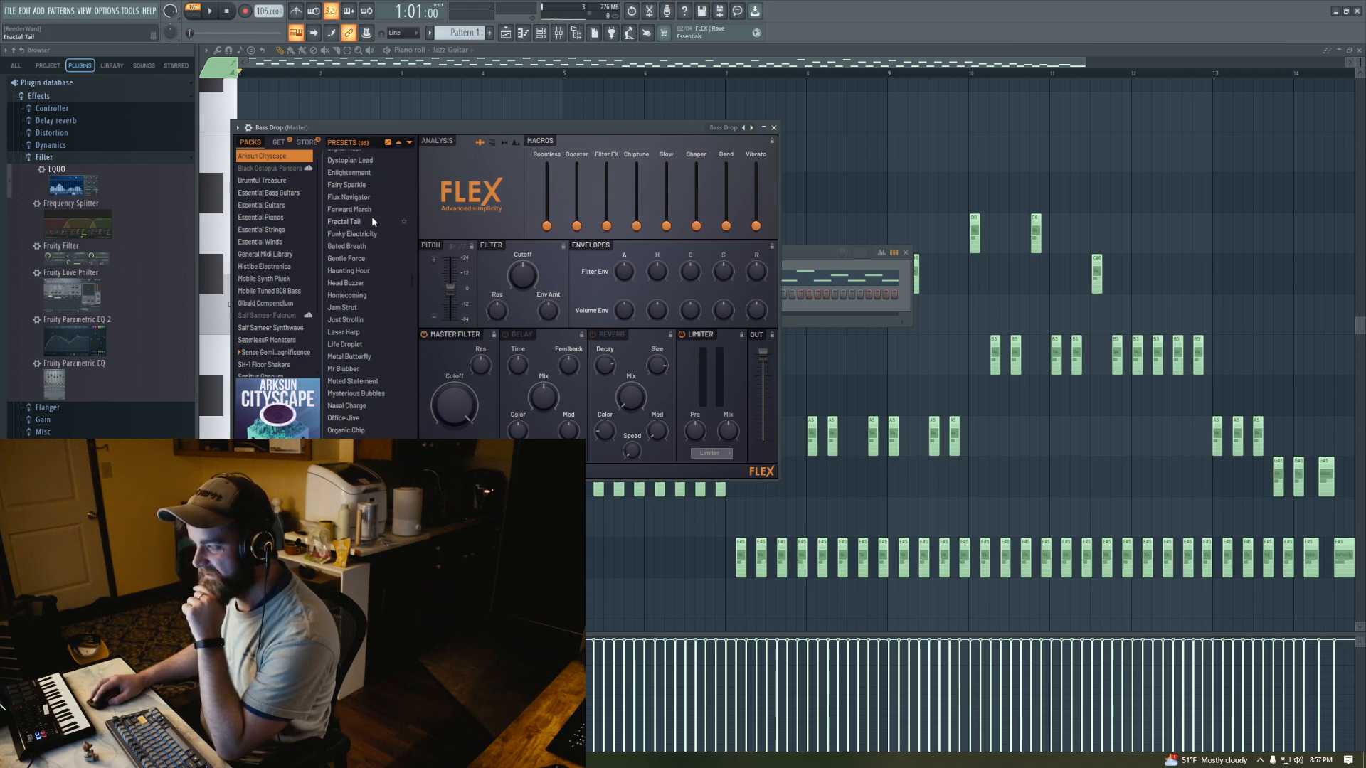
left_click(361, 281)
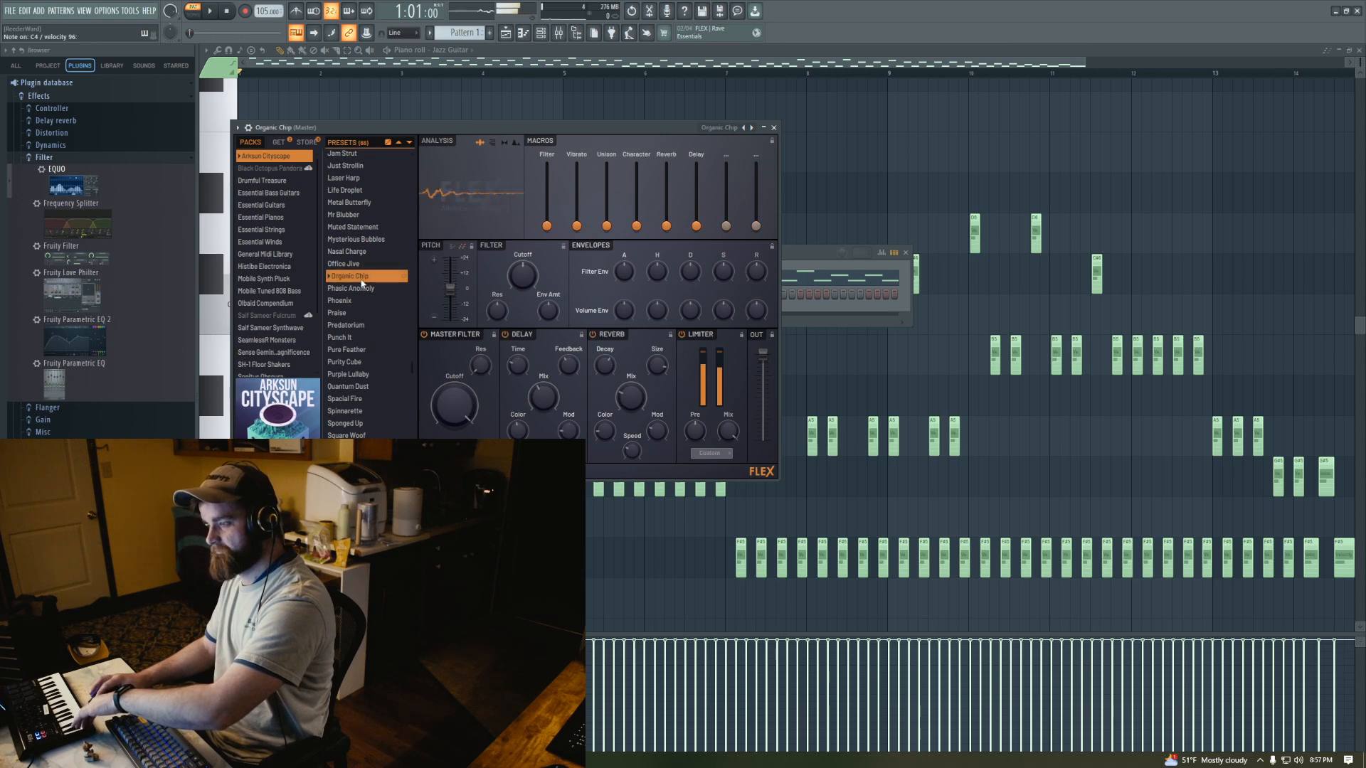
left_click(354, 313)
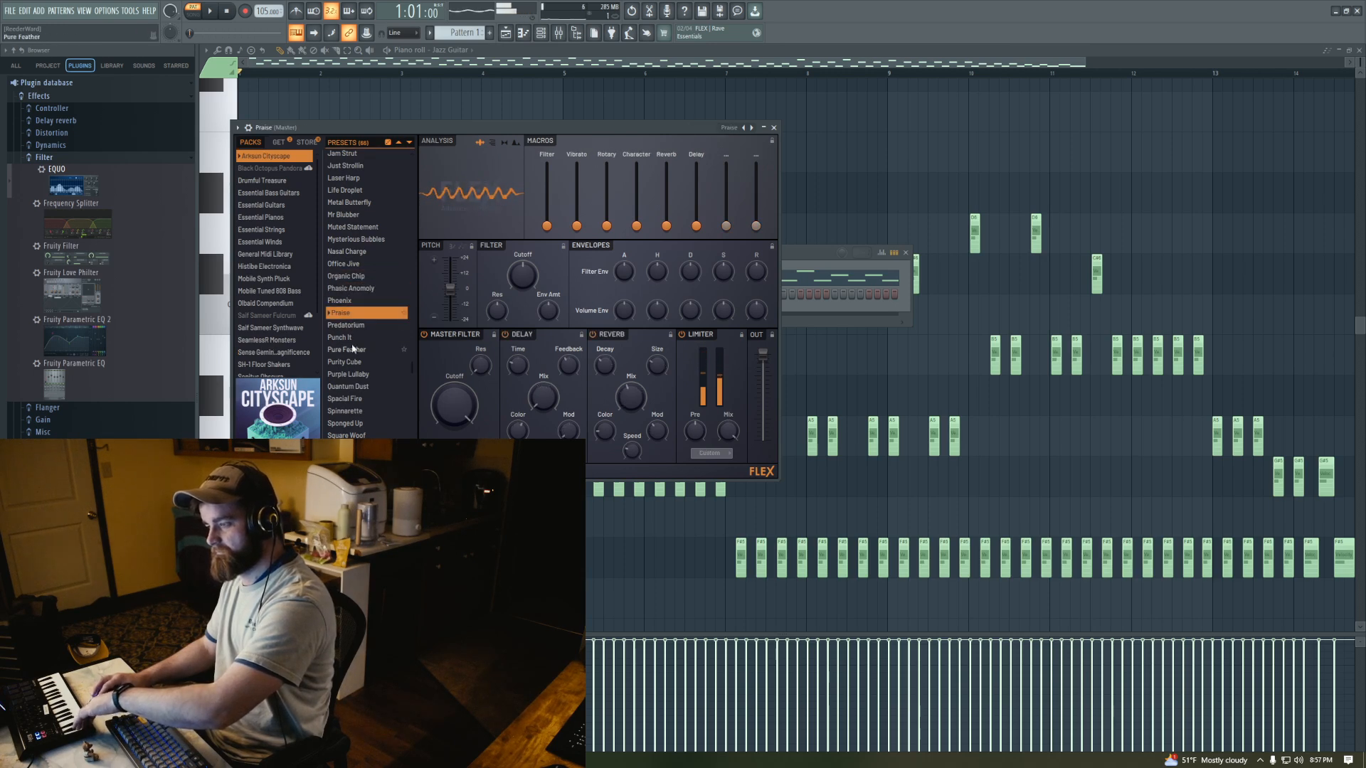
scroll(359, 342, "down", 4)
left_click(366, 396)
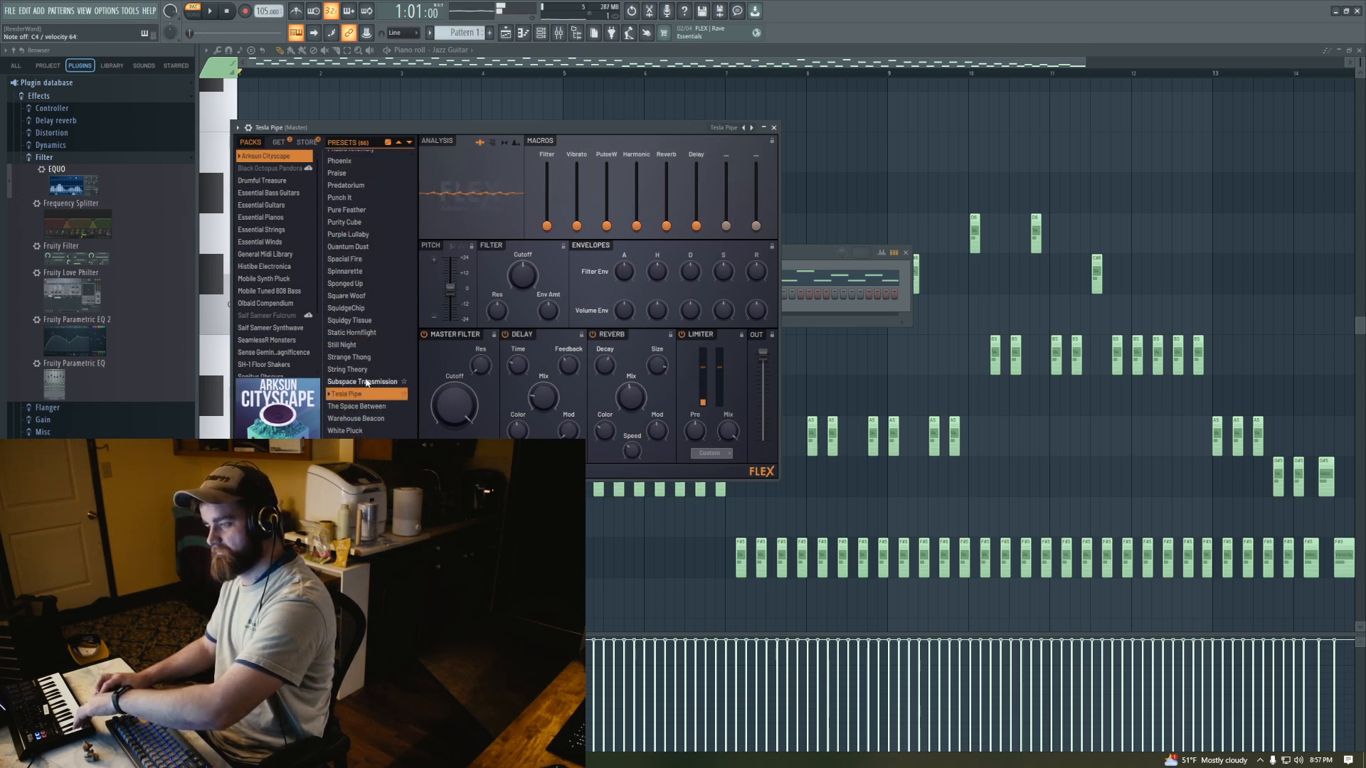
left_click(350, 321)
left_click(352, 307)
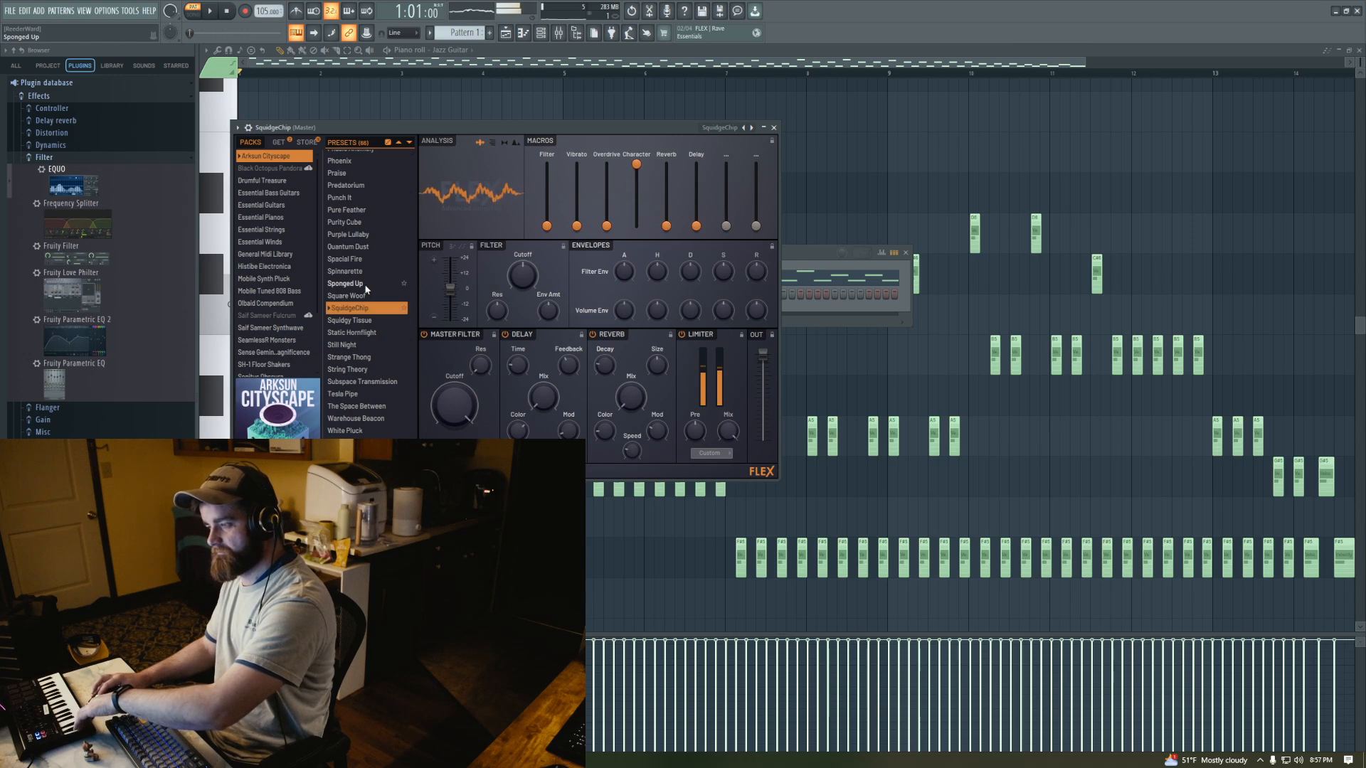
Load the Squidgy Tissue preset, set its pitch to -1200 cents and close the FLEX window
left_click(361, 323)
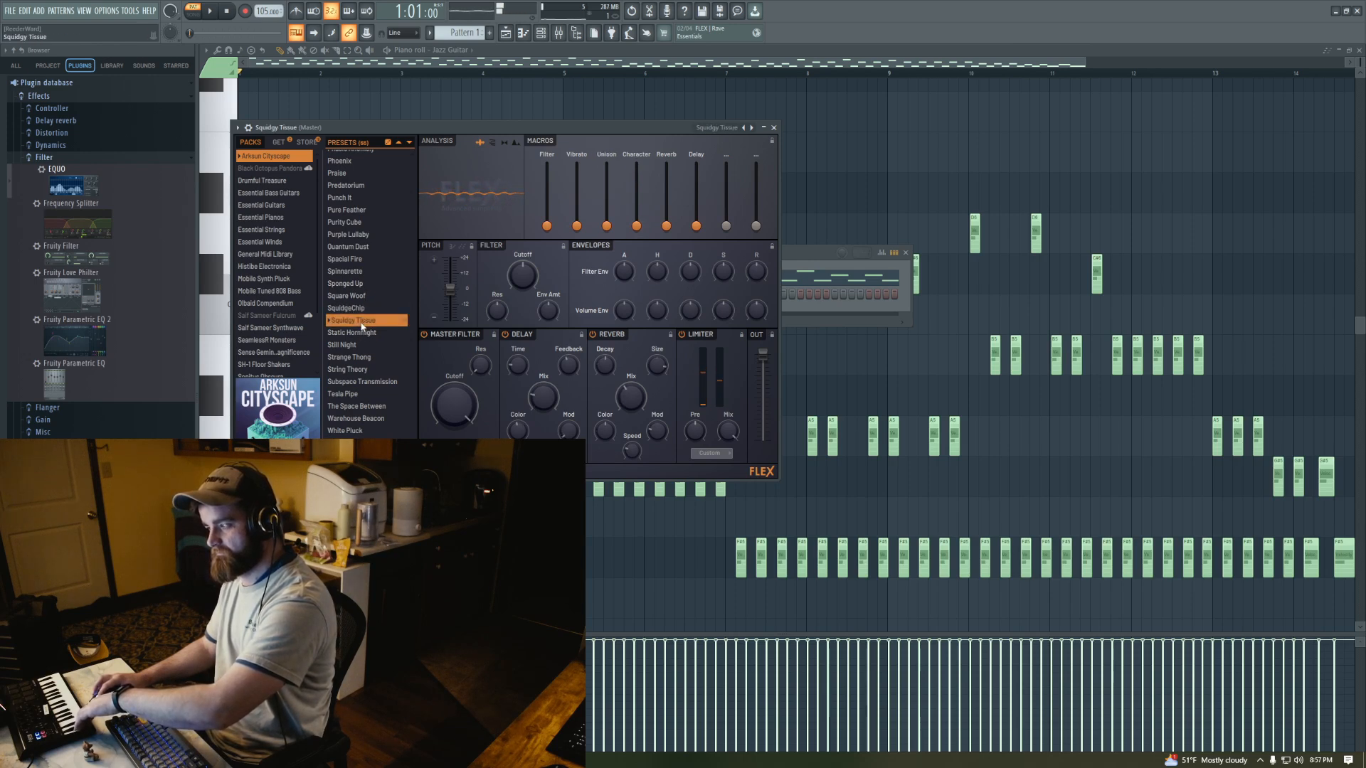
left_click_drag(451, 287, 450, 283)
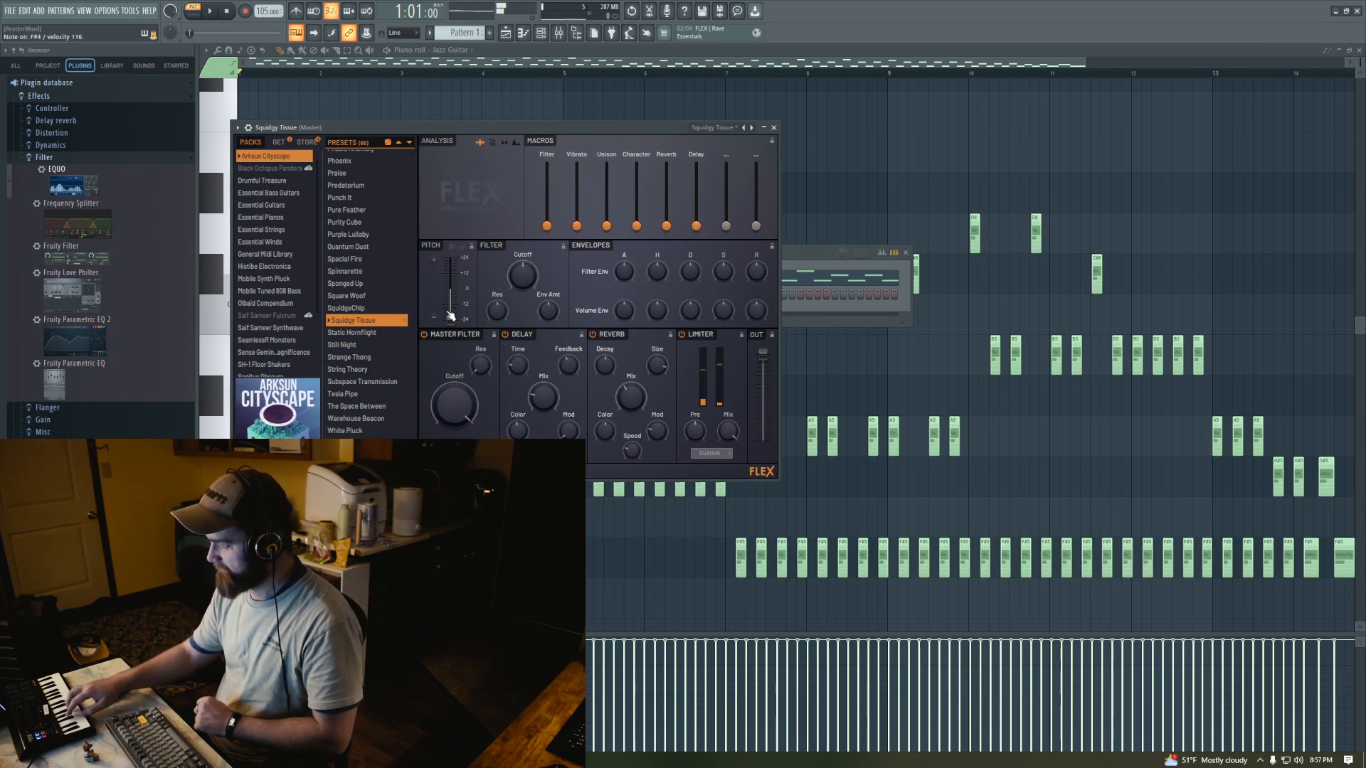
left_click_drag(454, 324, 450, 305)
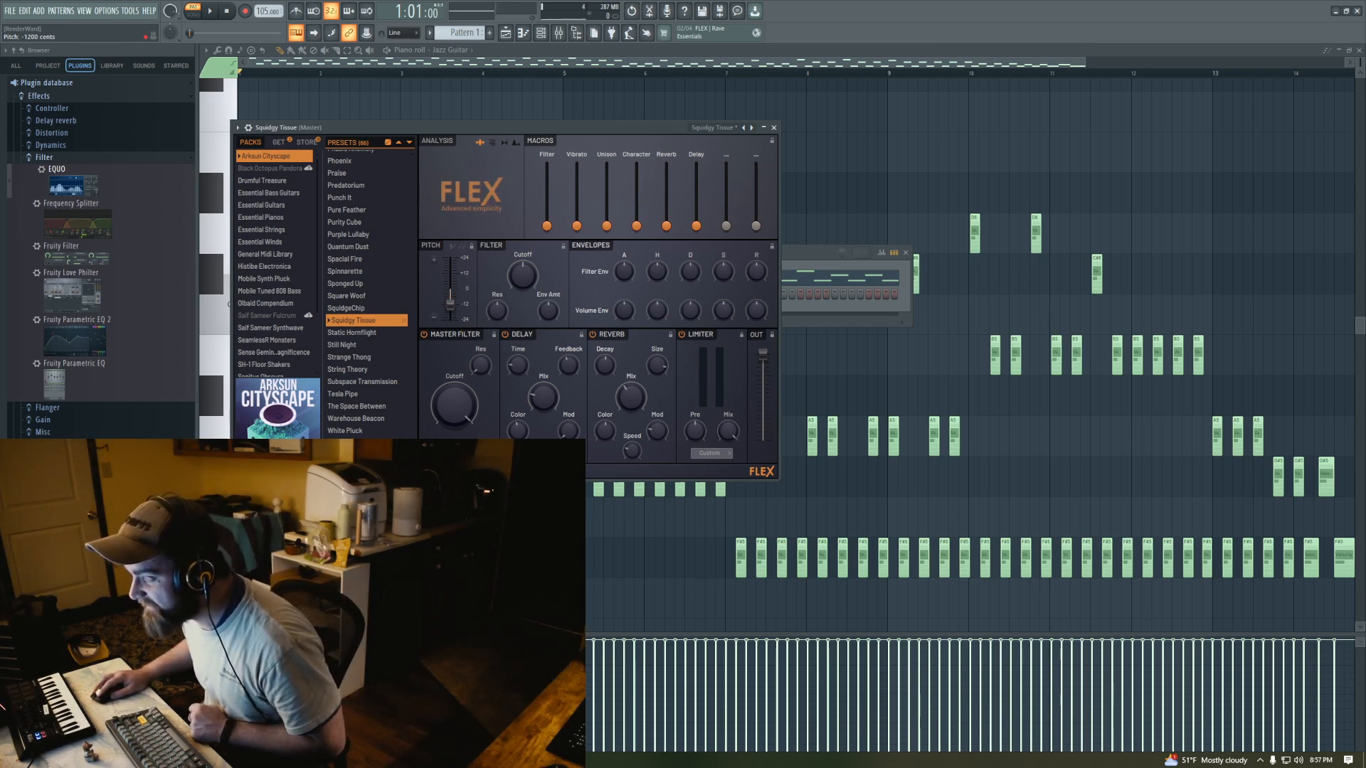
left_click(774, 128)
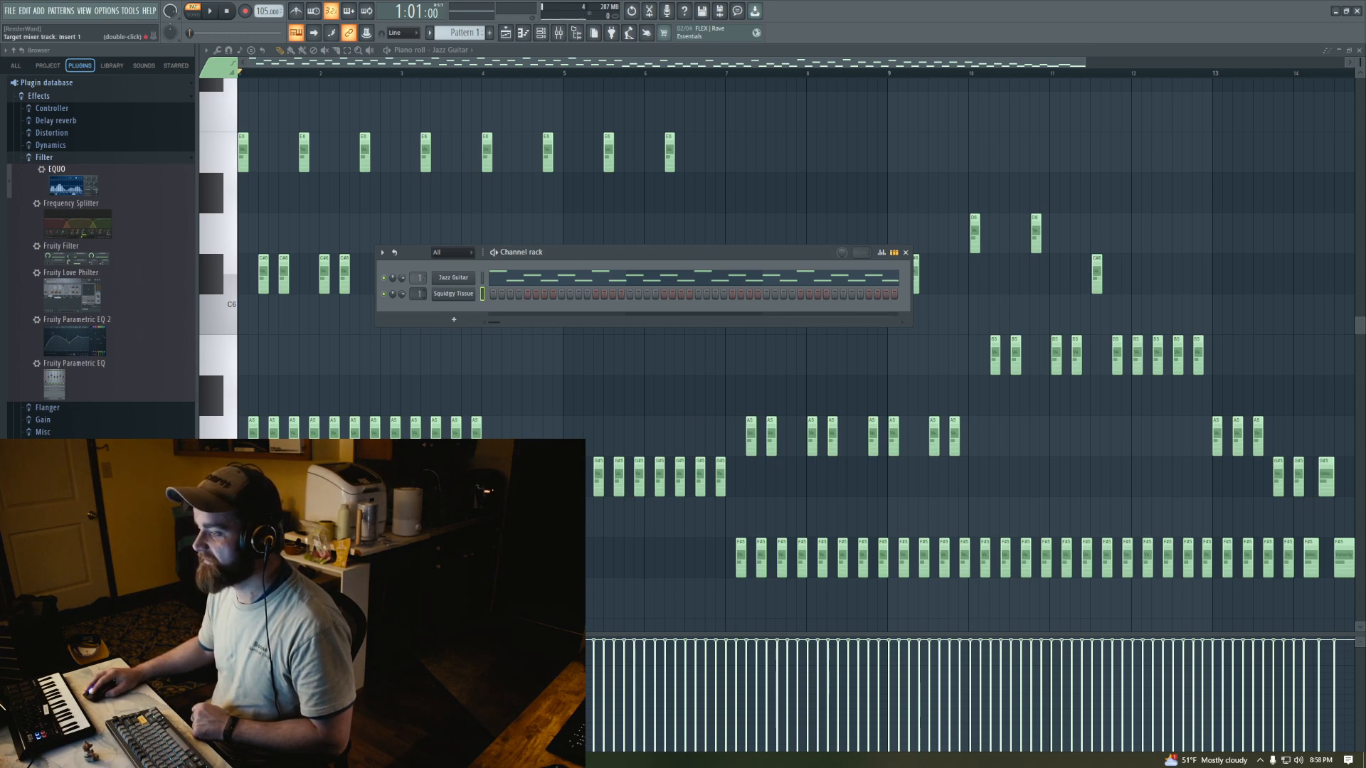
Route the Squidgy Tissue channel to mixer track 2, lower that track's volume to about -2.4 dB and close the mixer
double_click(419, 295)
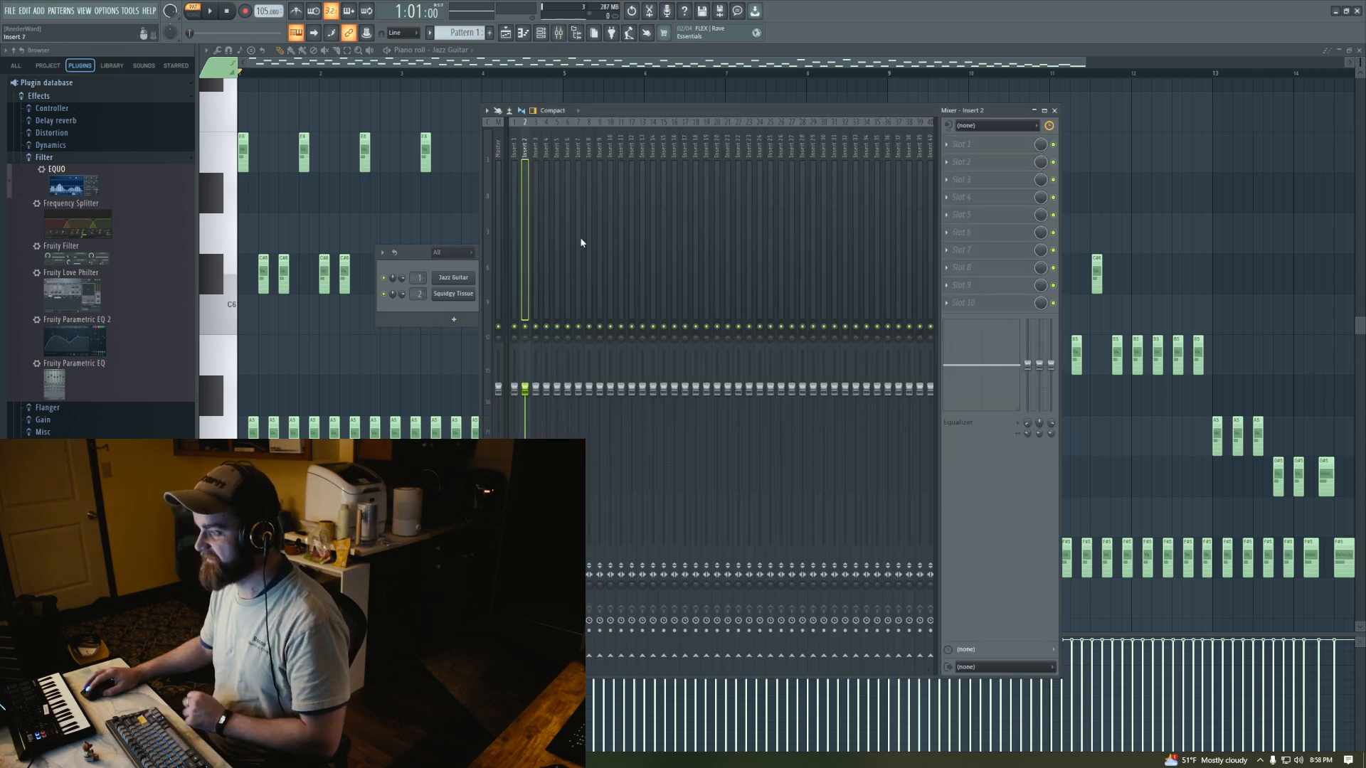
left_click_drag(481, 240, 564, 266)
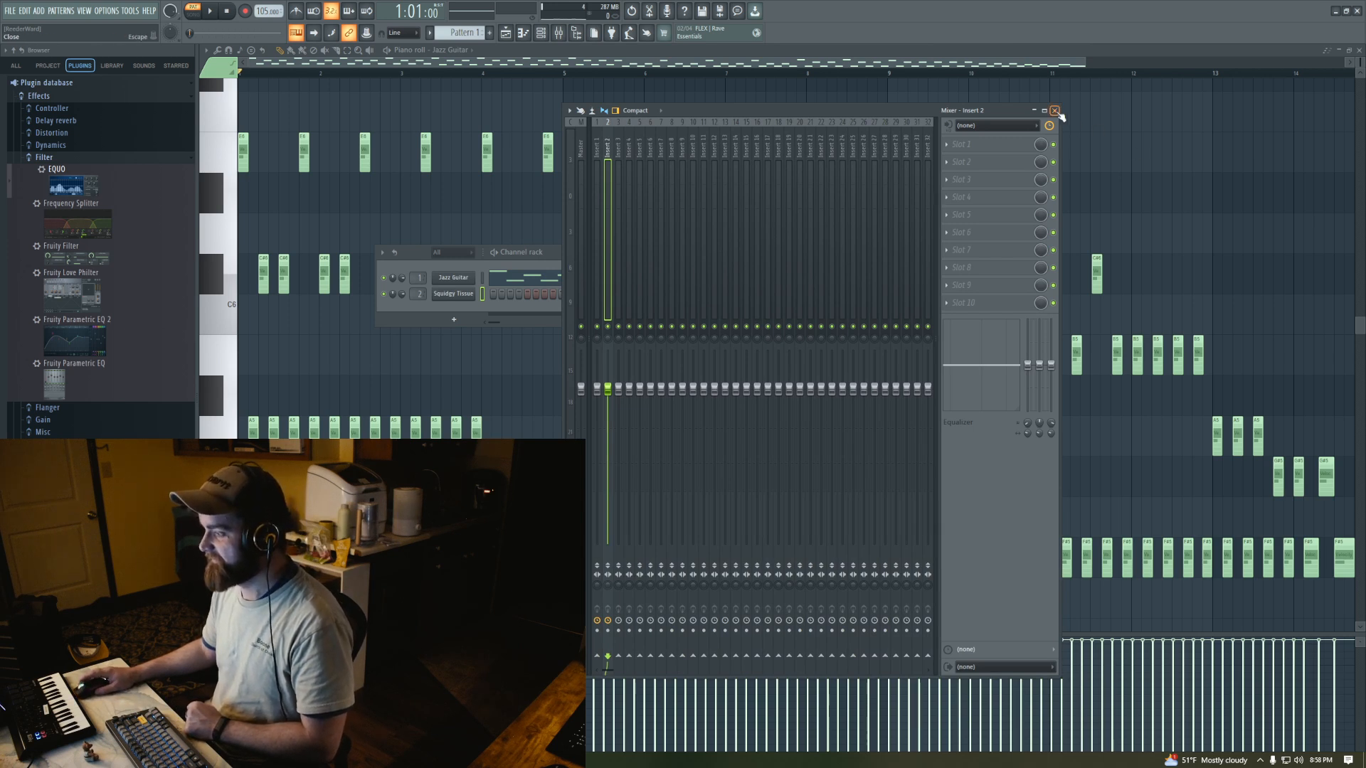
left_click_drag(608, 389, 608, 393)
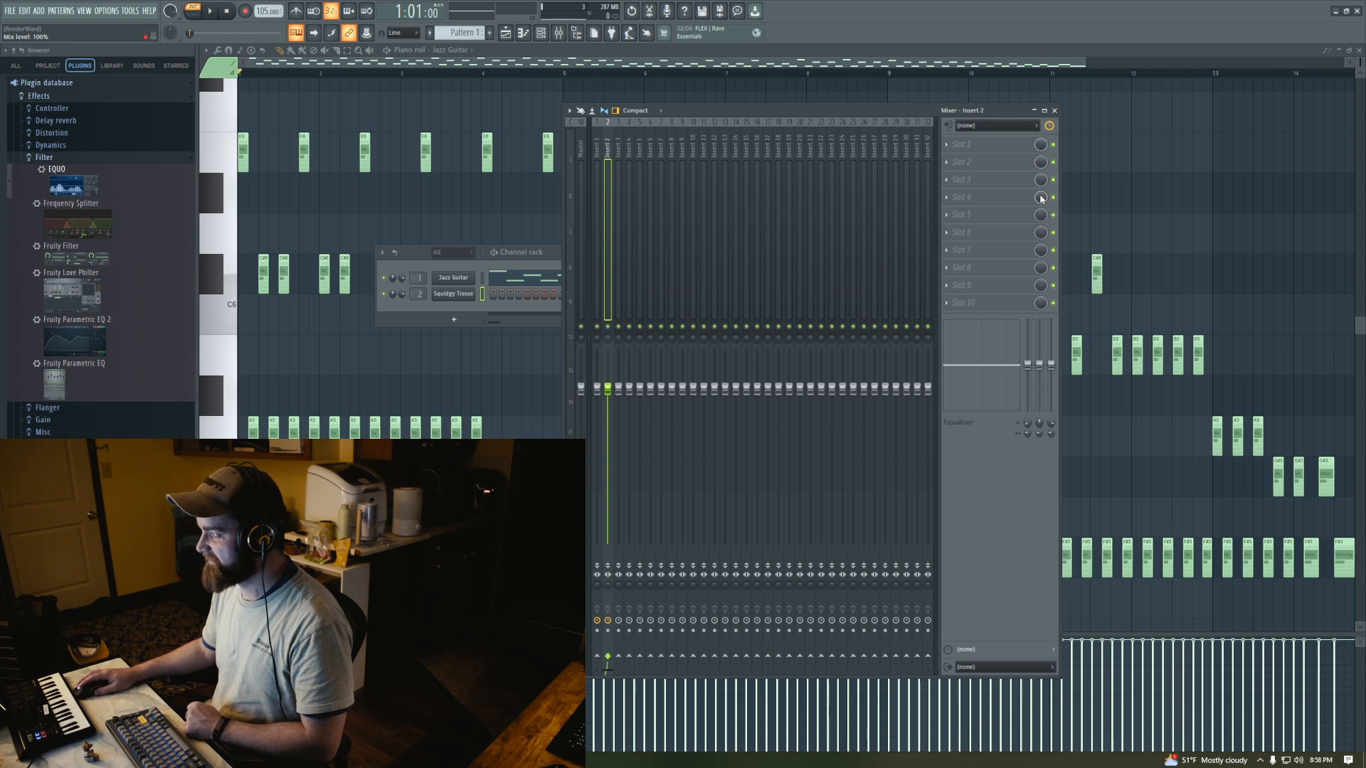
left_click(1057, 111)
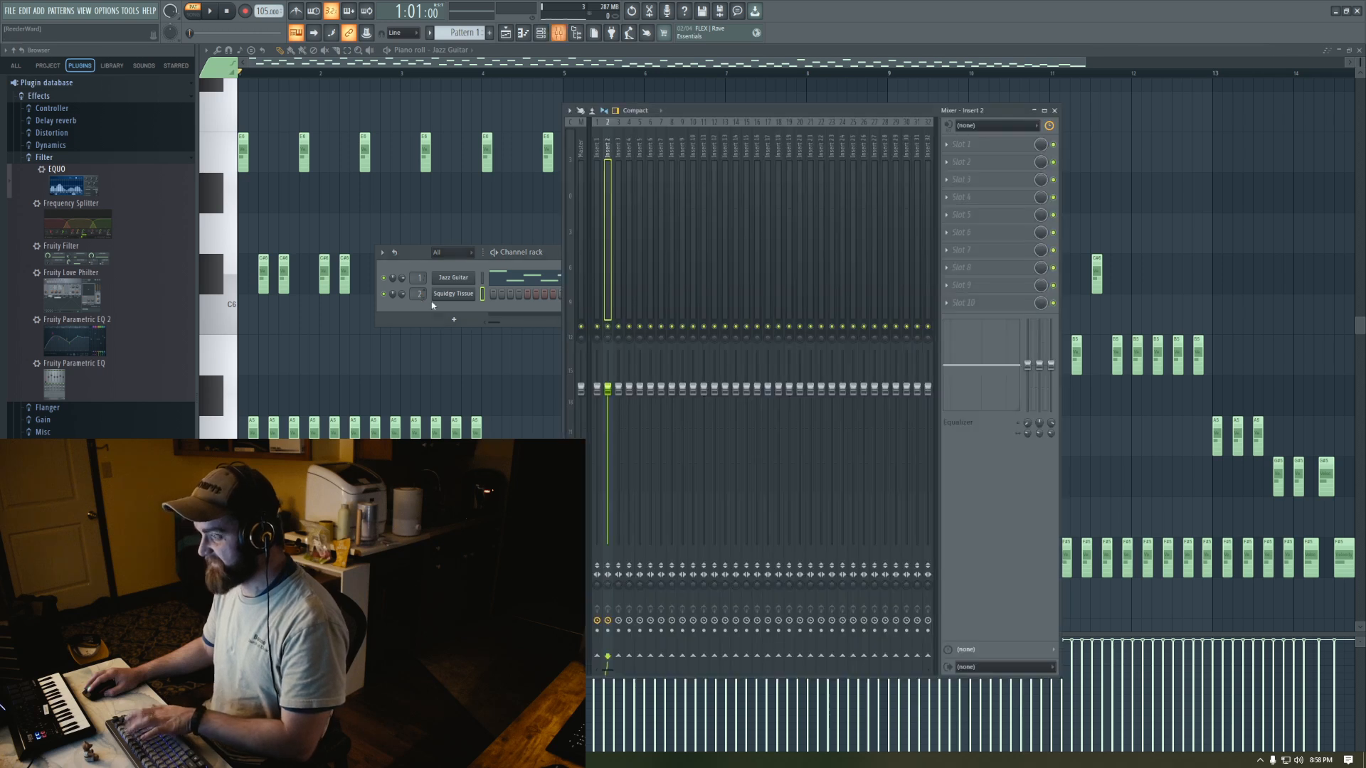
double_click(420, 295)
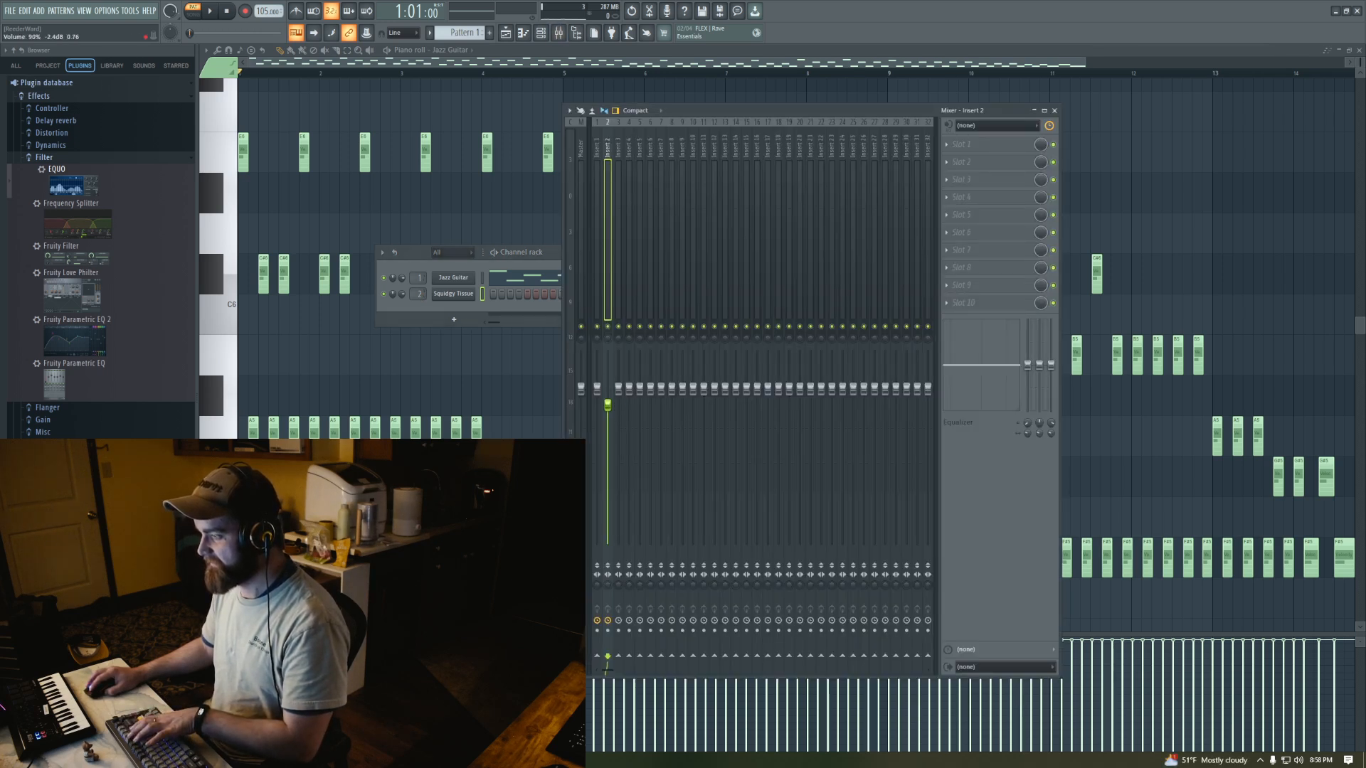
left_click(1055, 110)
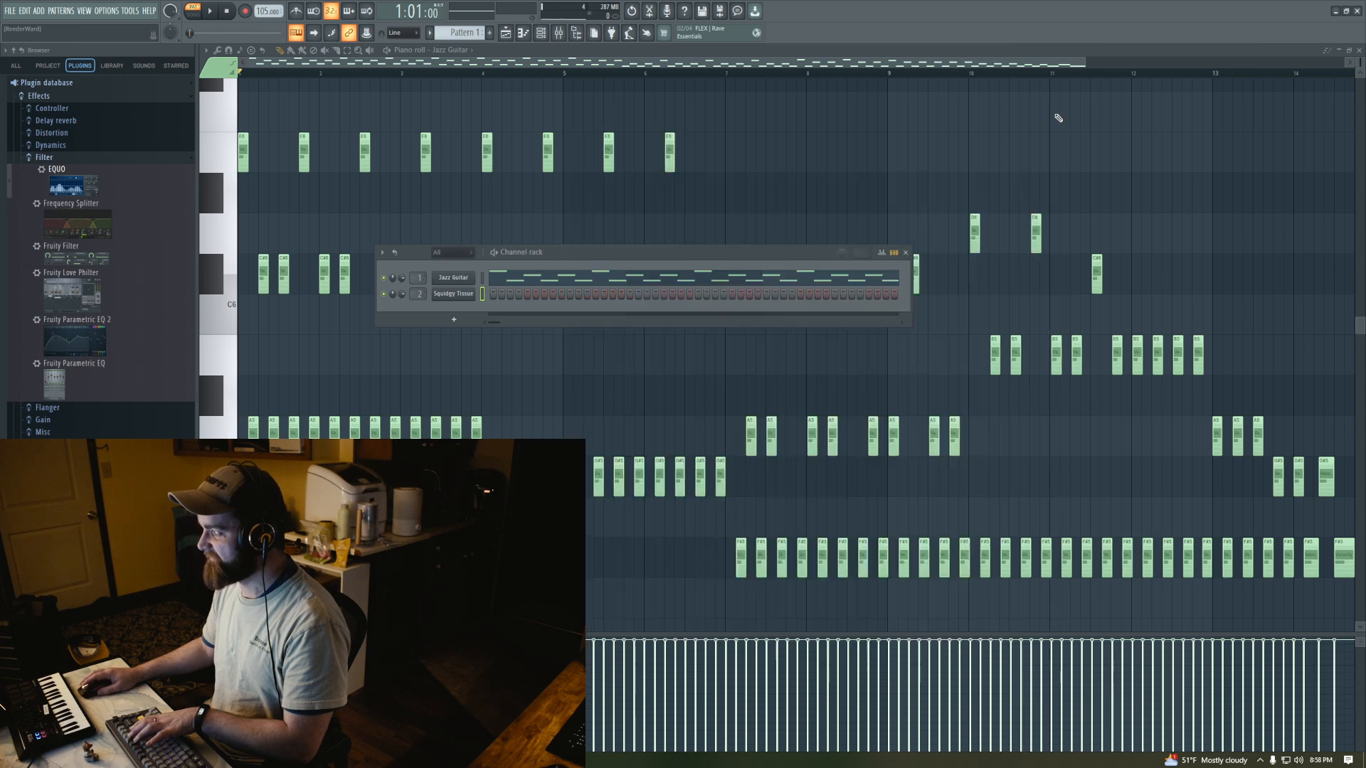
Open the piano roll for the Squidgy Tissue channel and place an A5 note at the very start of bar 1
right_click(458, 296)
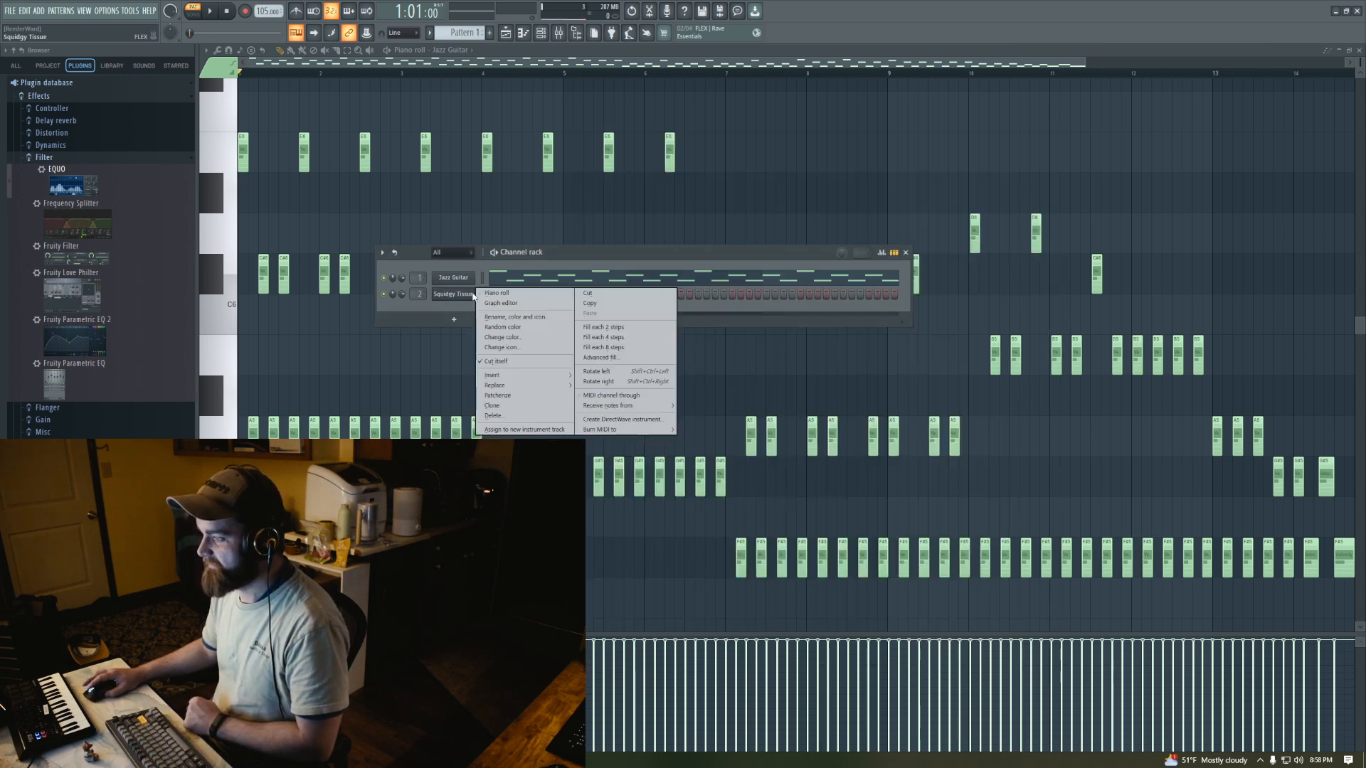
left_click(496, 293)
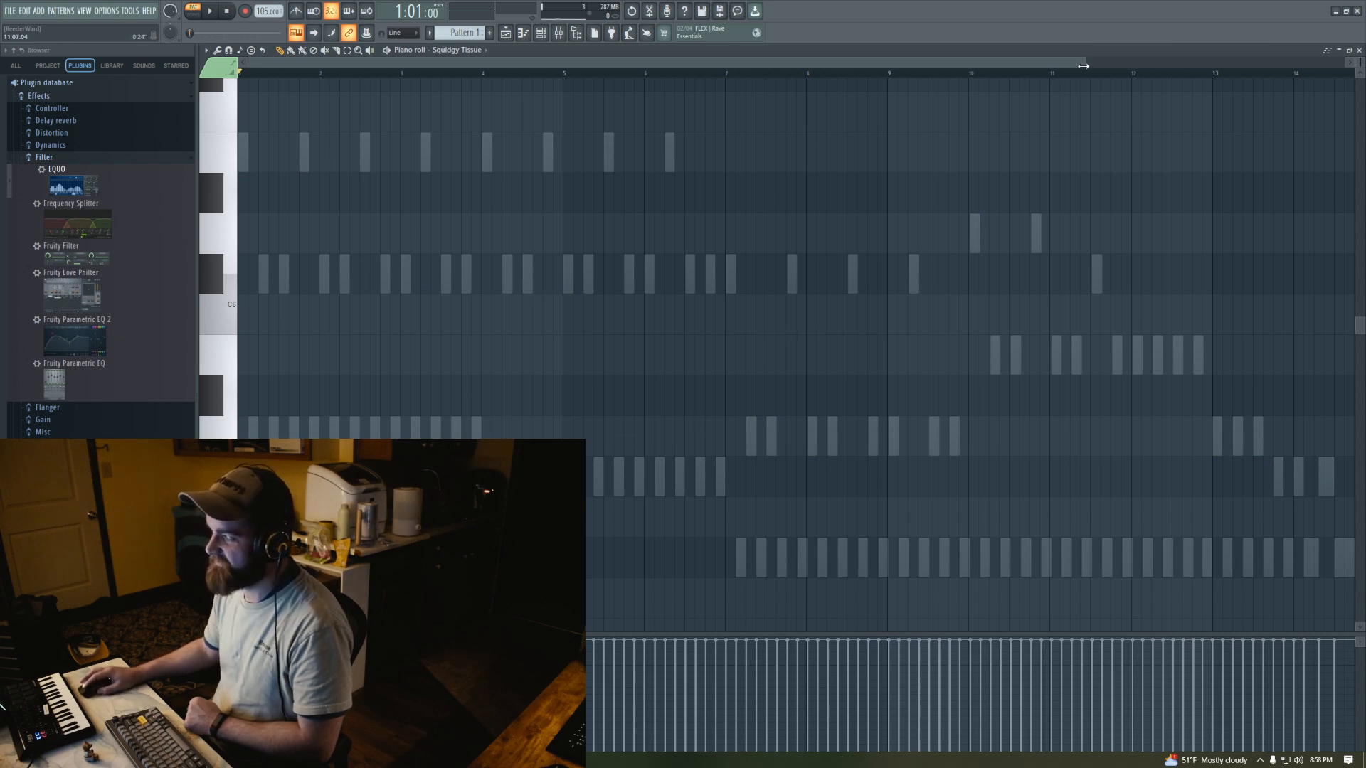
left_click_drag(1085, 63, 1057, 98)
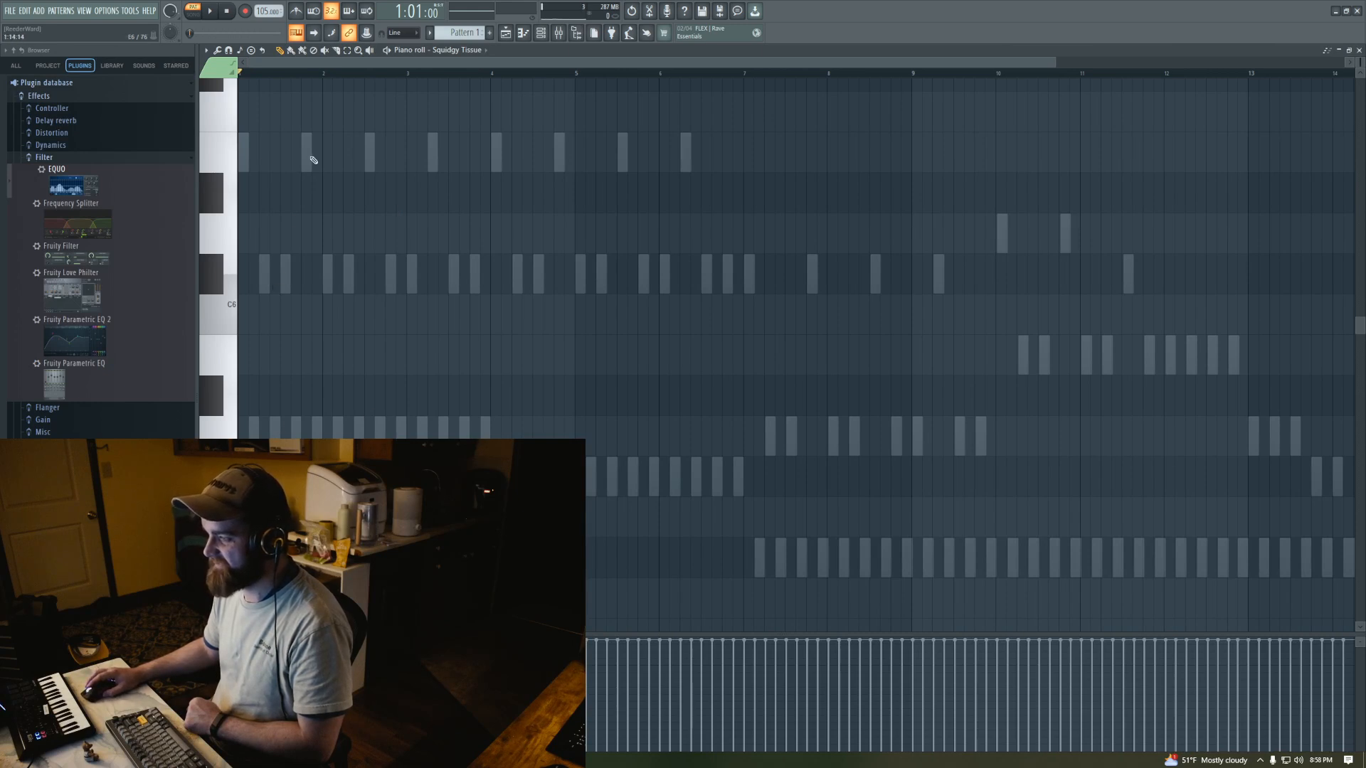
left_click(257, 427)
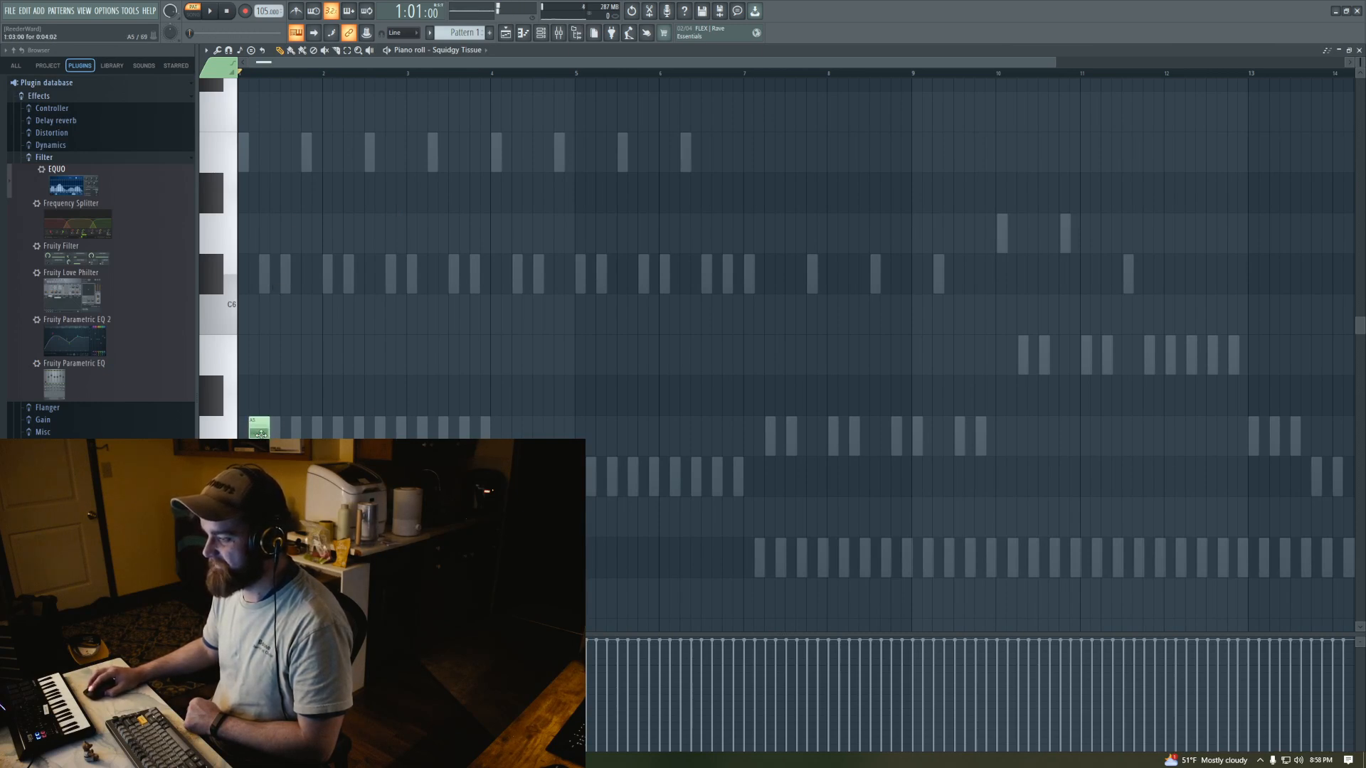
left_click_drag(260, 433, 249, 432)
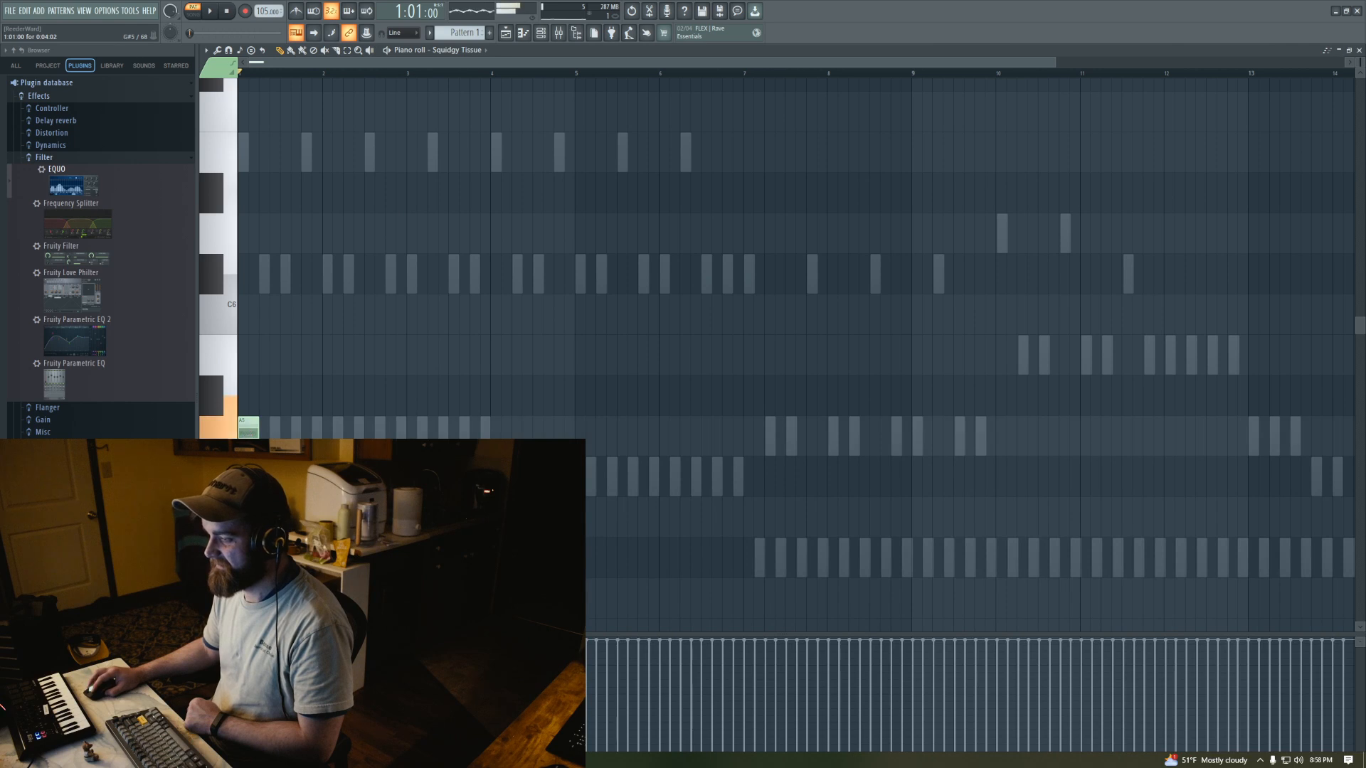
Delete the A5 note at bar 1, try a lower note moved down to E5, and remove that trial note too
right_click(248, 431)
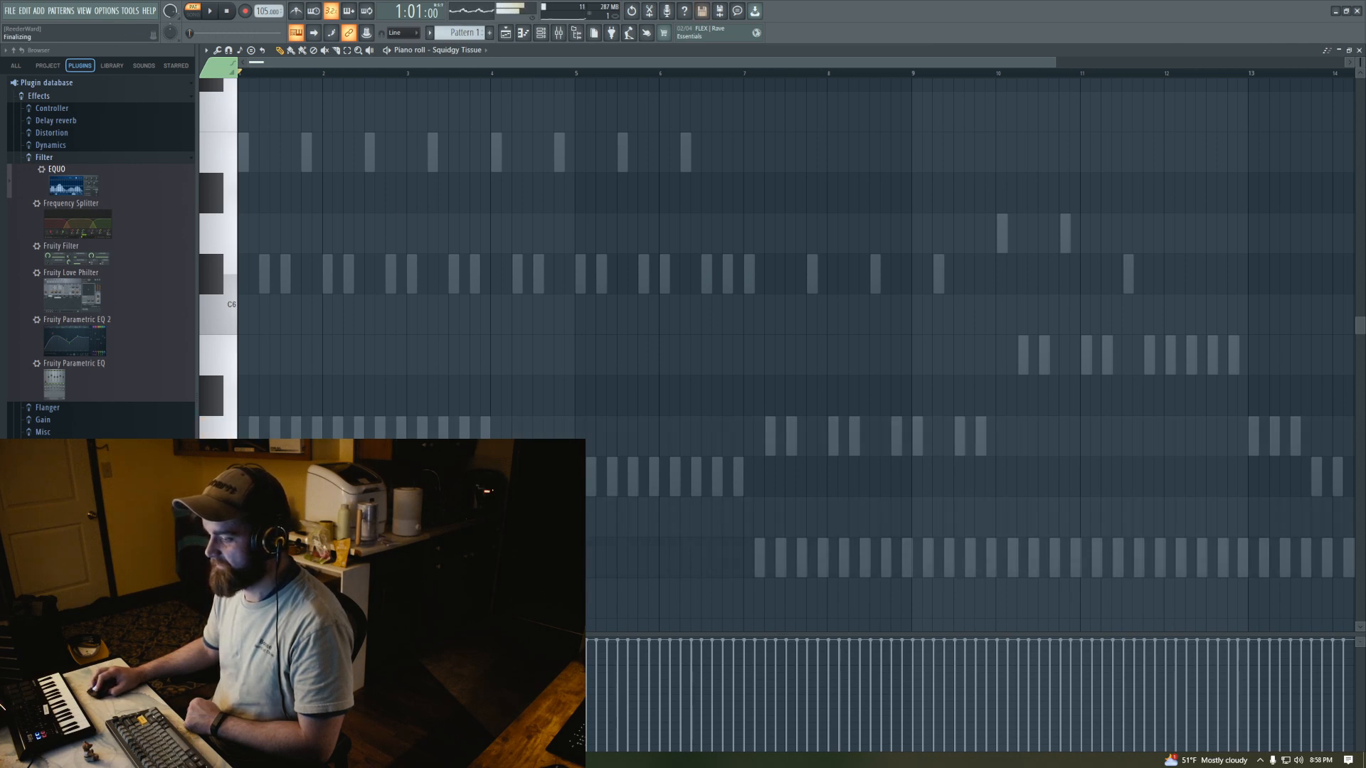
scroll(253, 558, "down", 4)
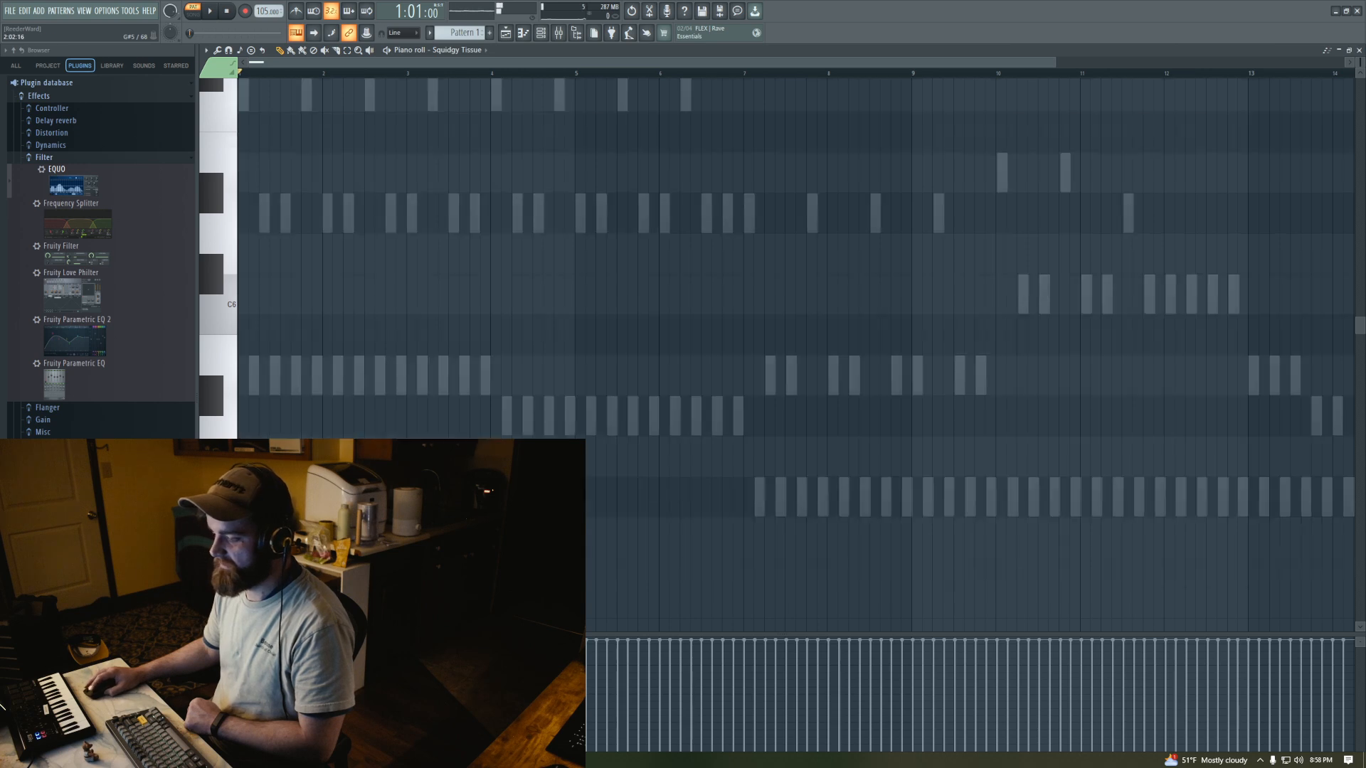
scroll(356, 428, "up", 1)
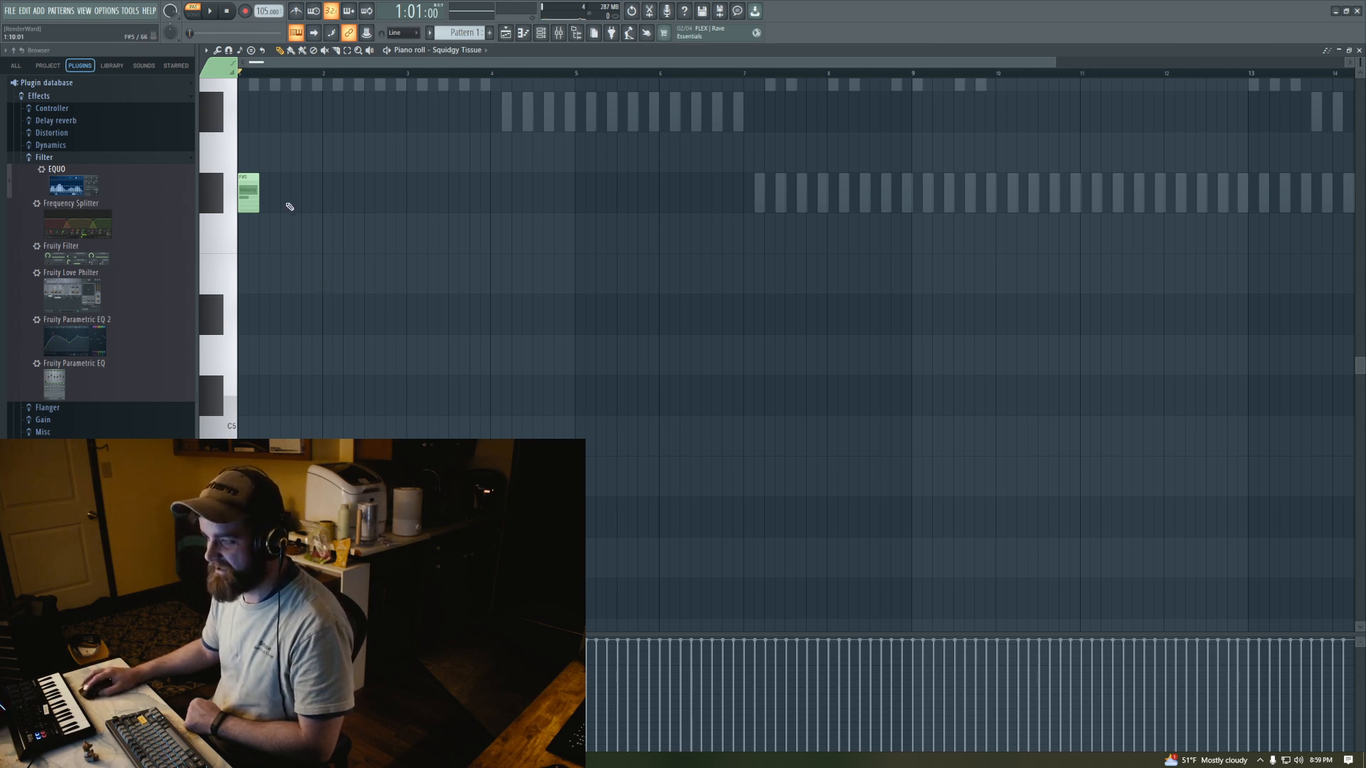
left_click_drag(249, 196, 250, 274)
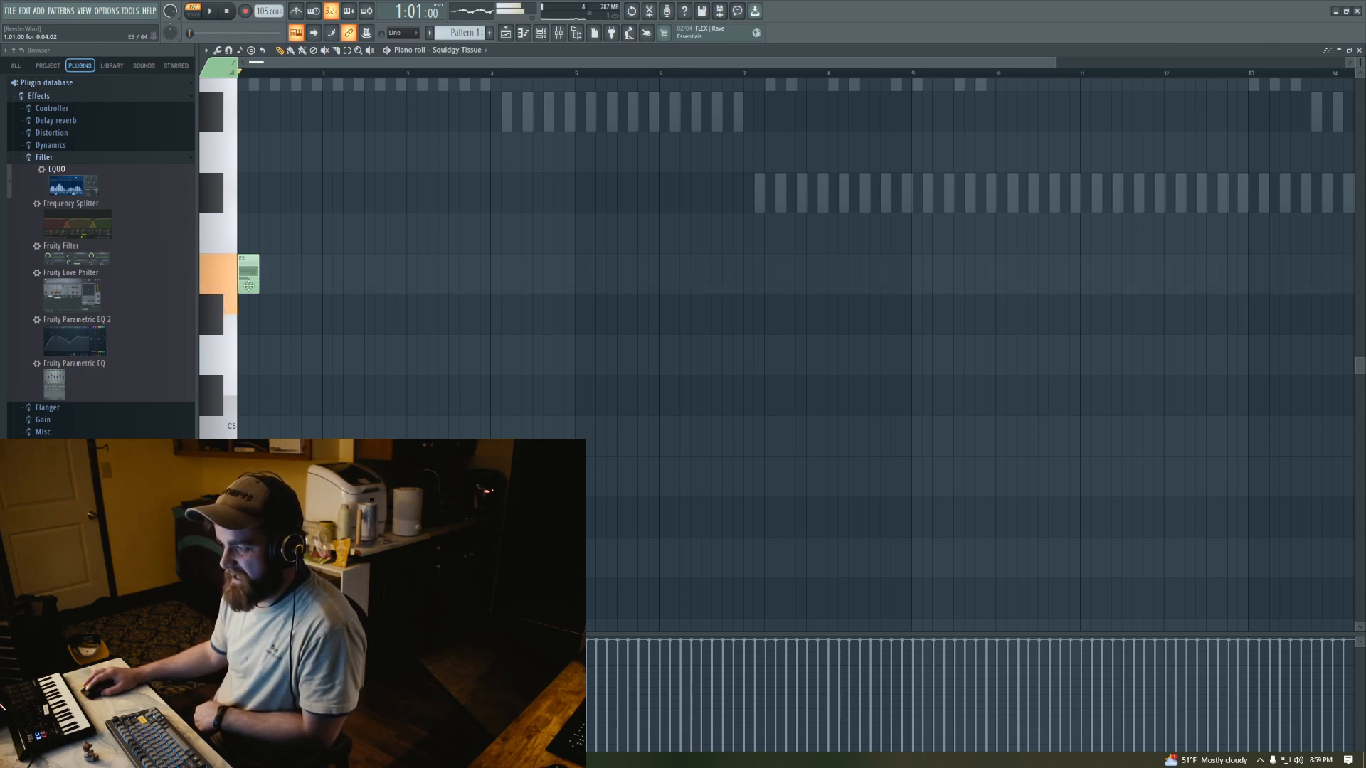
right_click(248, 271)
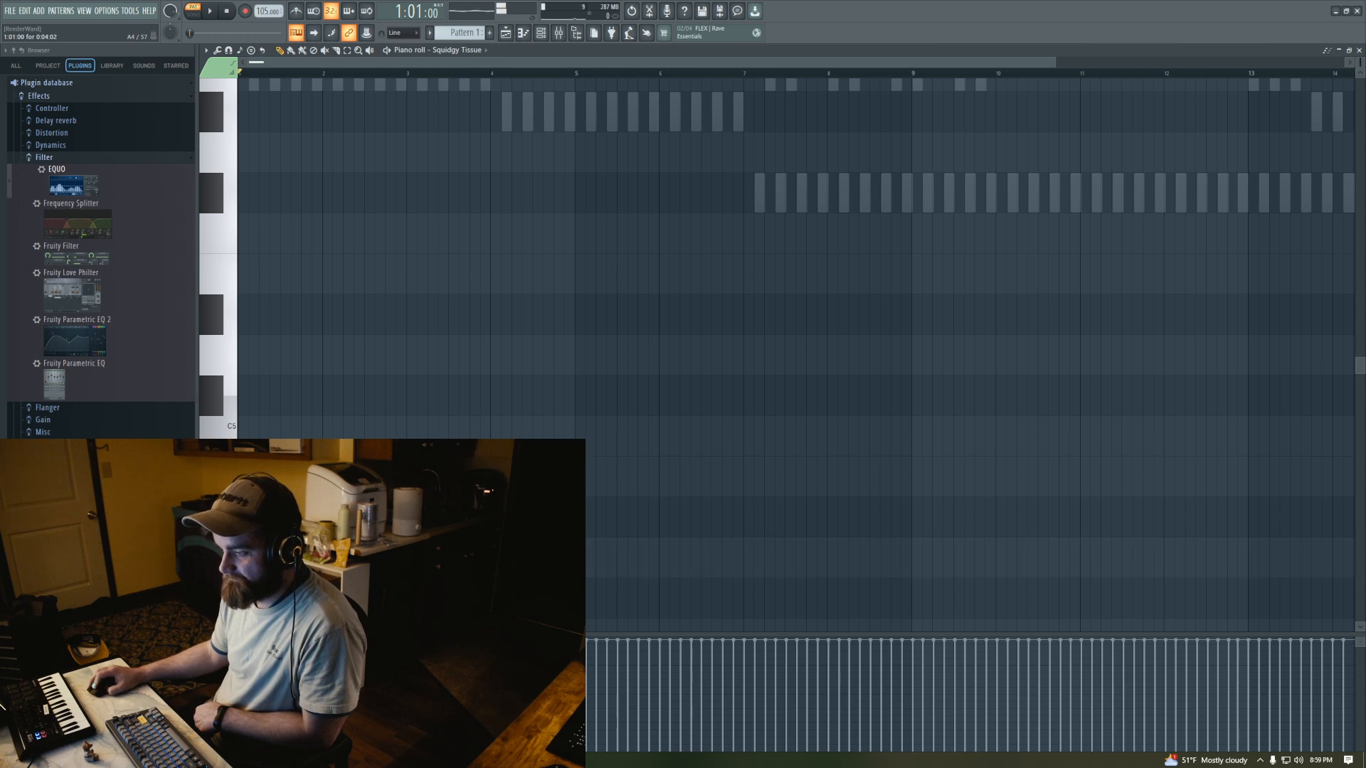
Draw a three-bar A4 note at bar 1 and a three-bar G#4 note at bar 4, with the pattern playing
left_click_drag(259, 557, 427, 557)
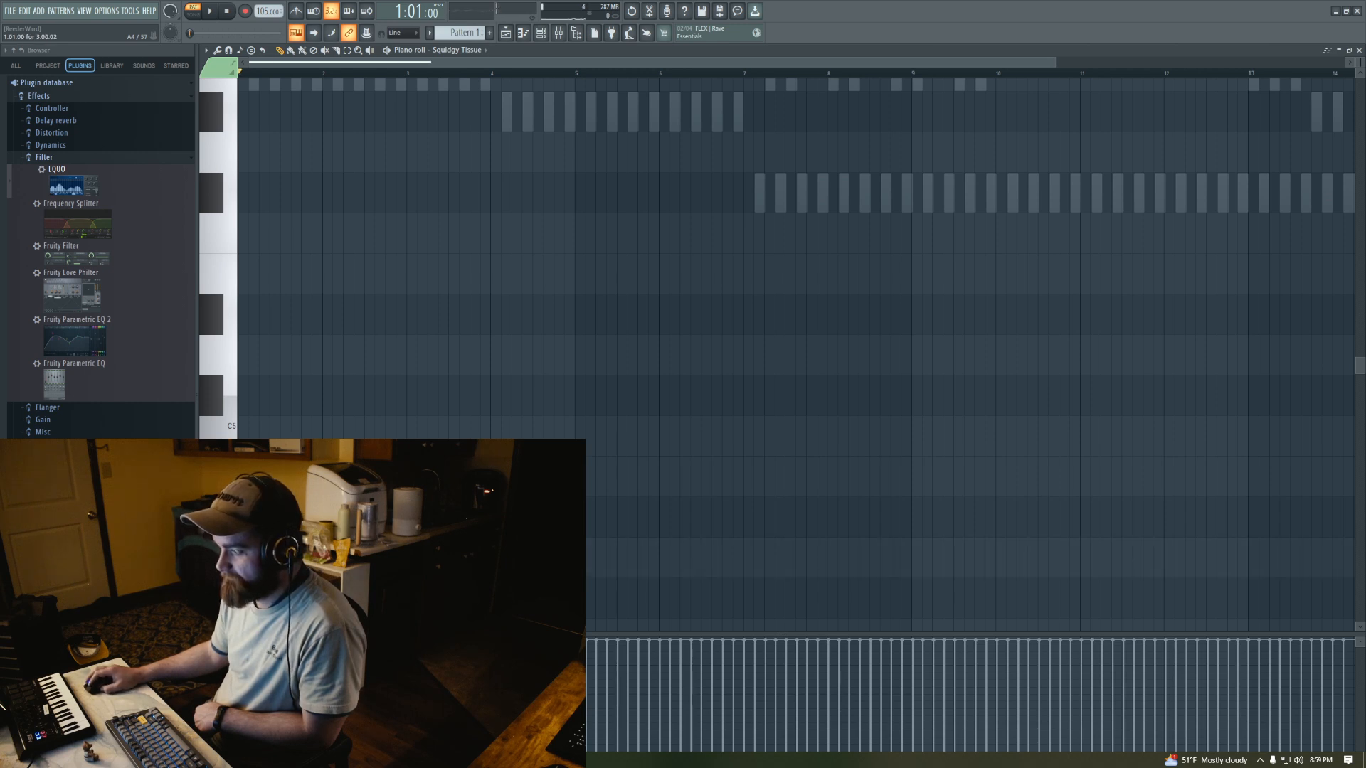
key("space")
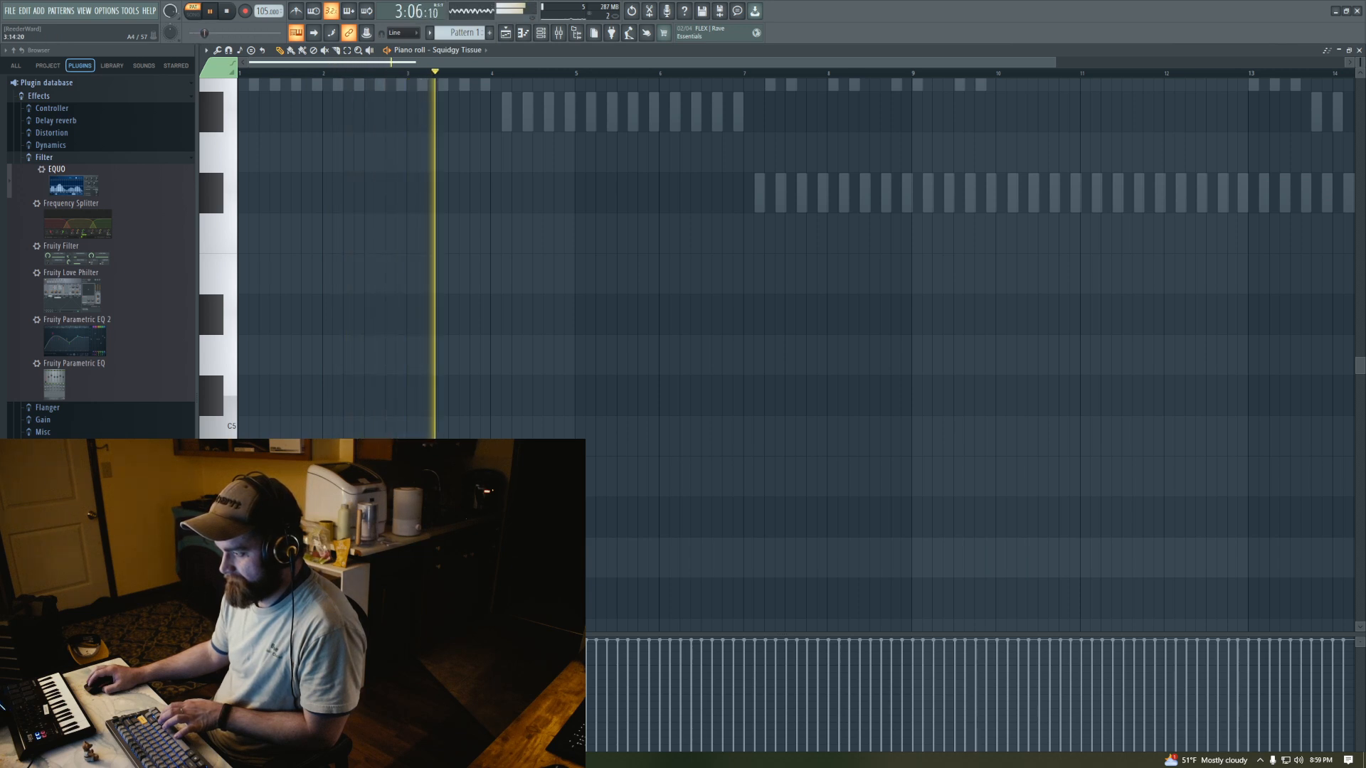
left_click(480, 599)
left_click_drag(577, 599, 597, 600)
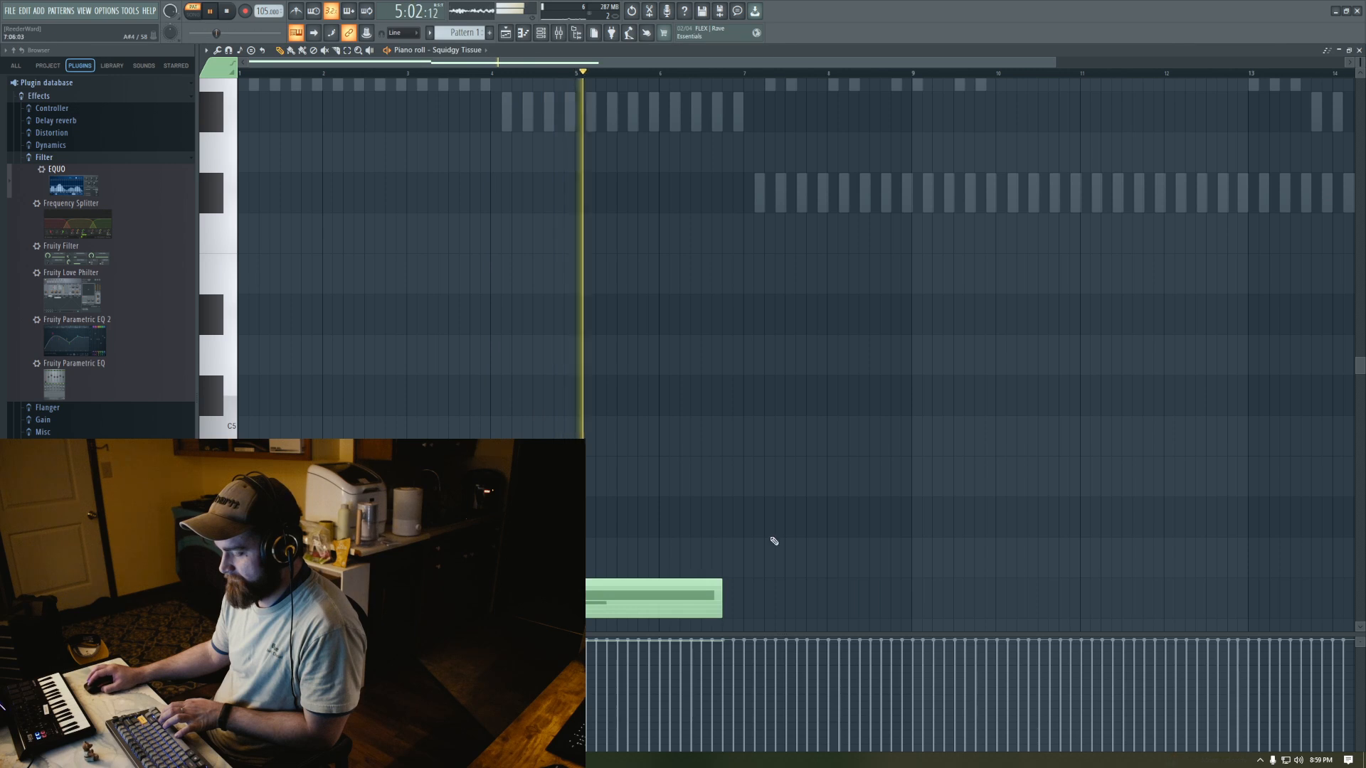
Fit the G#4 note to end at bar 7 and add three-bar notes F#4 at bar 7 and D4 at bar 10
scroll(774, 541, "down", 3)
left_click_drag(721, 356, 744, 358)
left_click(756, 405)
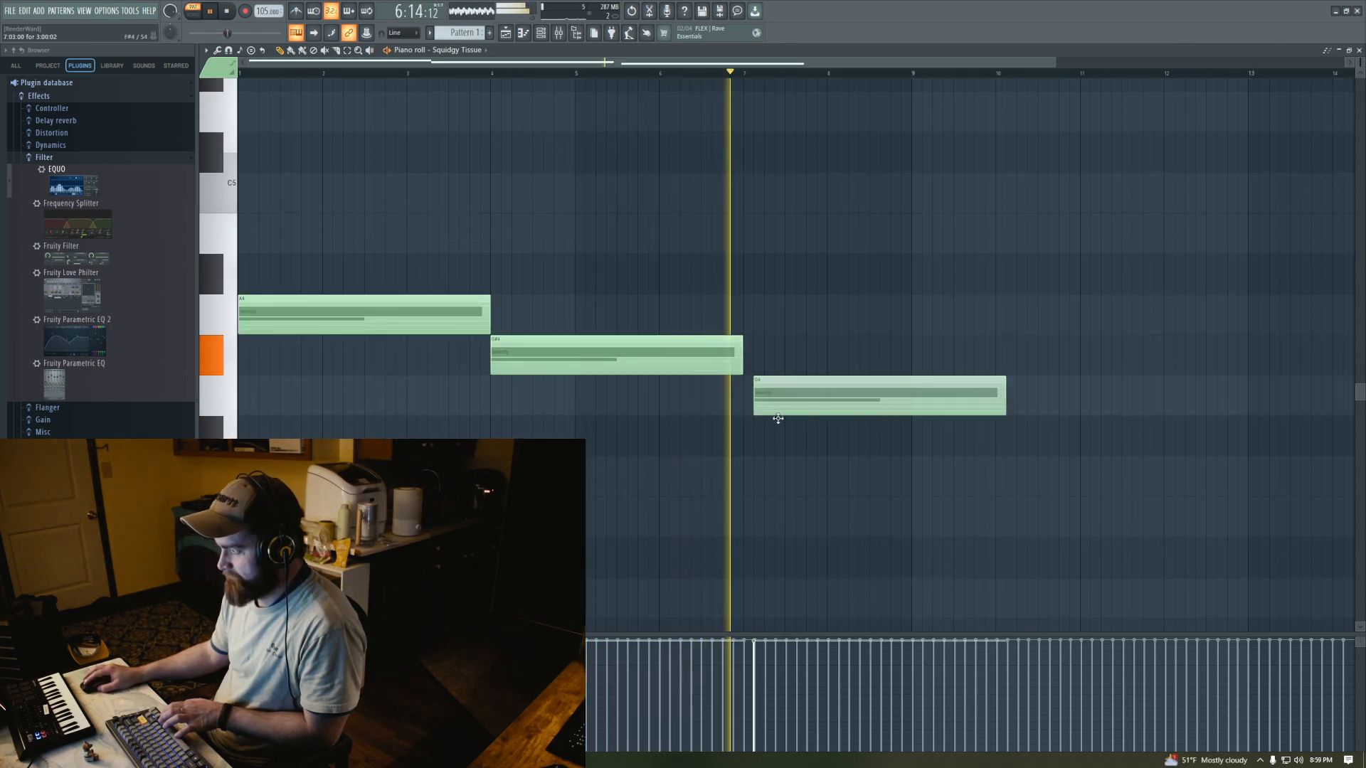
left_click_drag(778, 419, 768, 460)
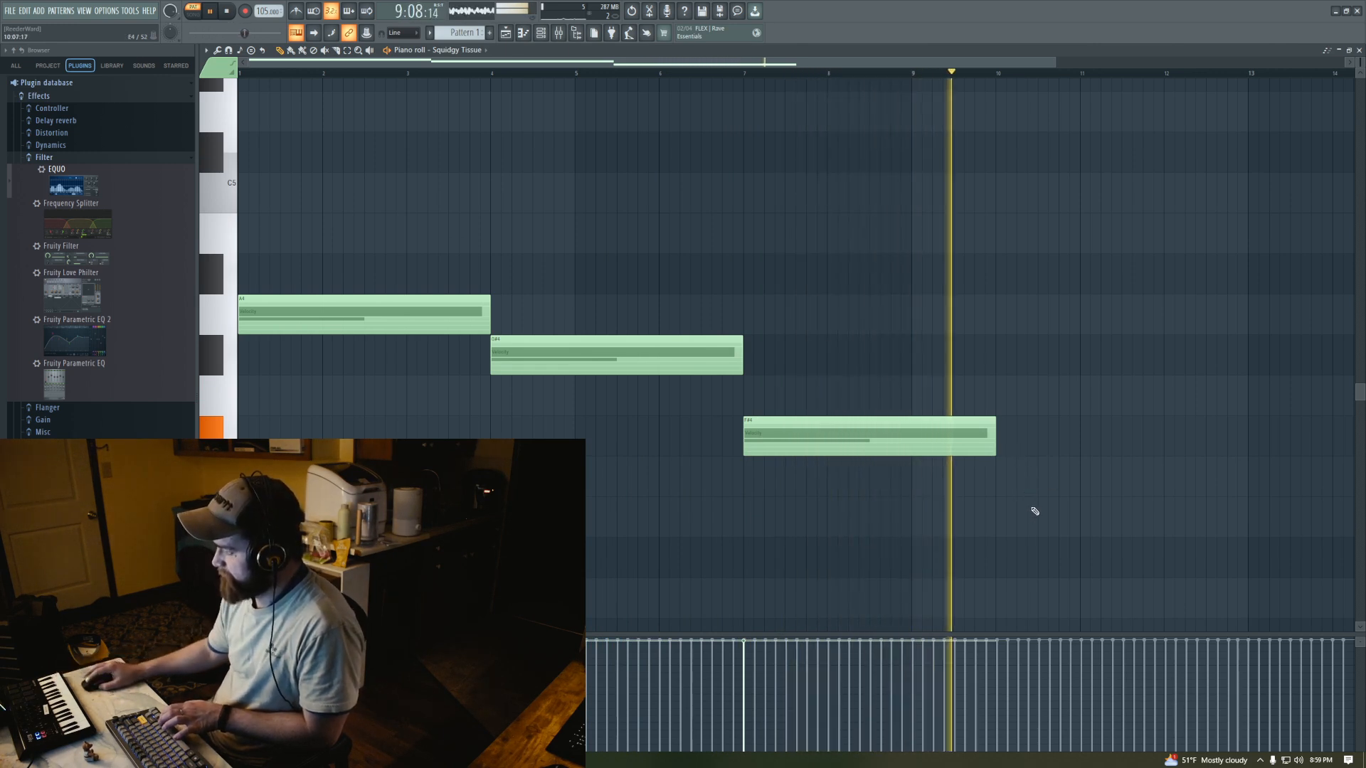
left_click(1011, 558)
left_click_drag(1070, 555, 1047, 580)
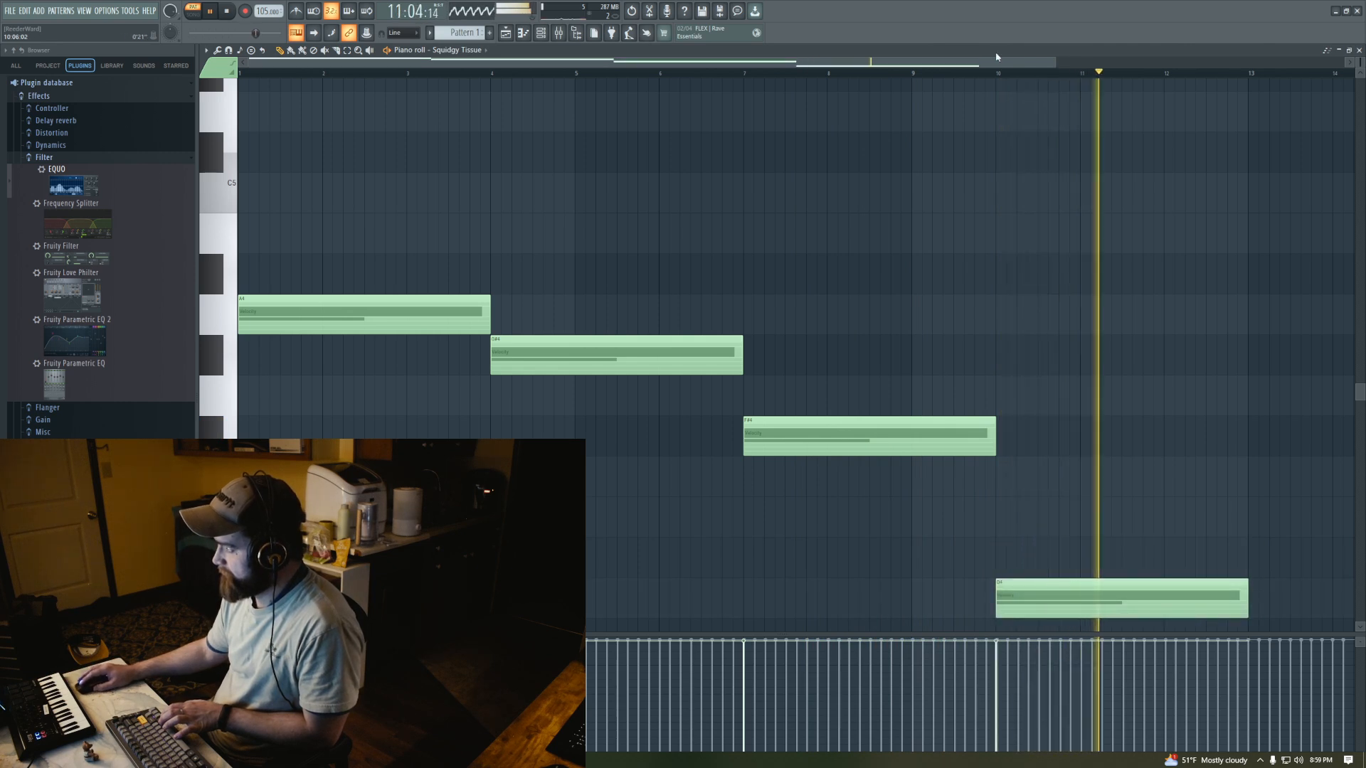
Add a two-bar D4 note at bar 13, listen to the five-note line with the riff, and stop playback
left_click(954, 70)
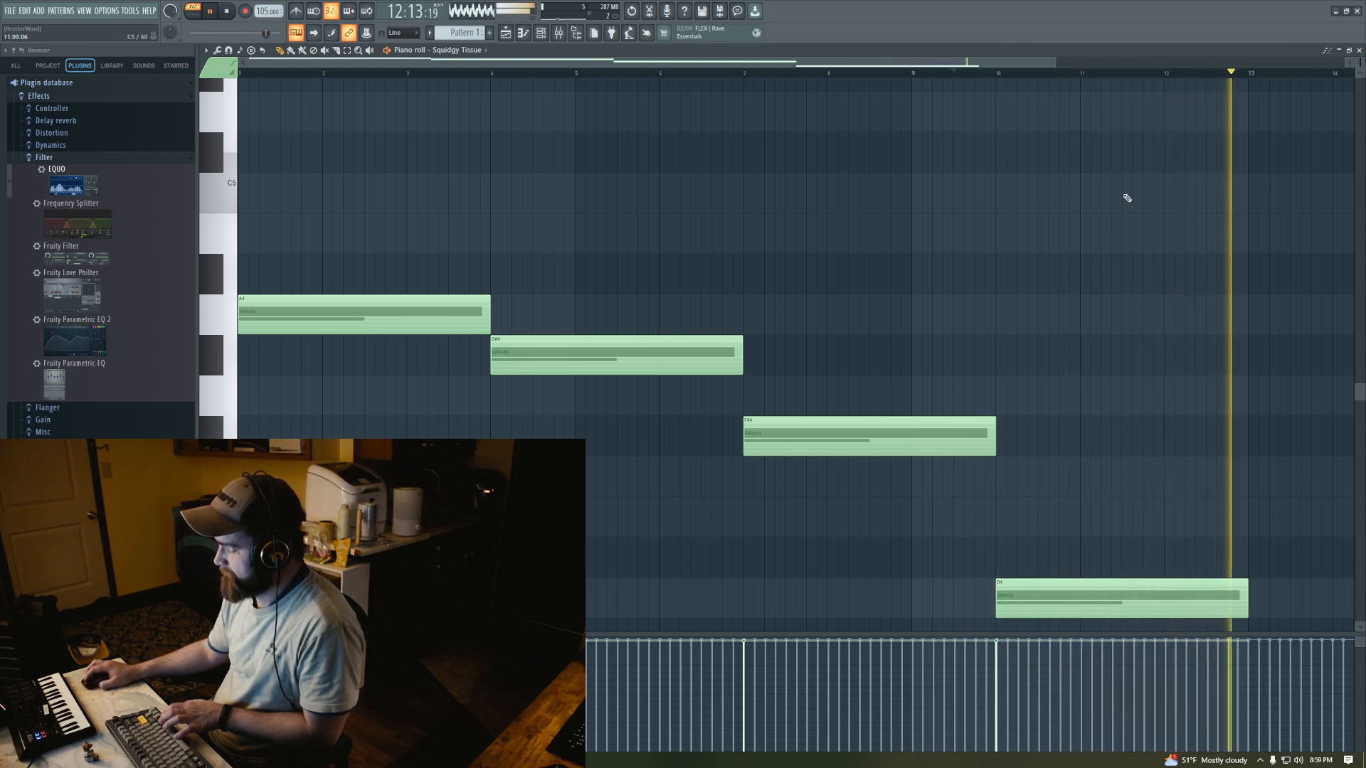
left_click_drag(1056, 62, 1250, 99)
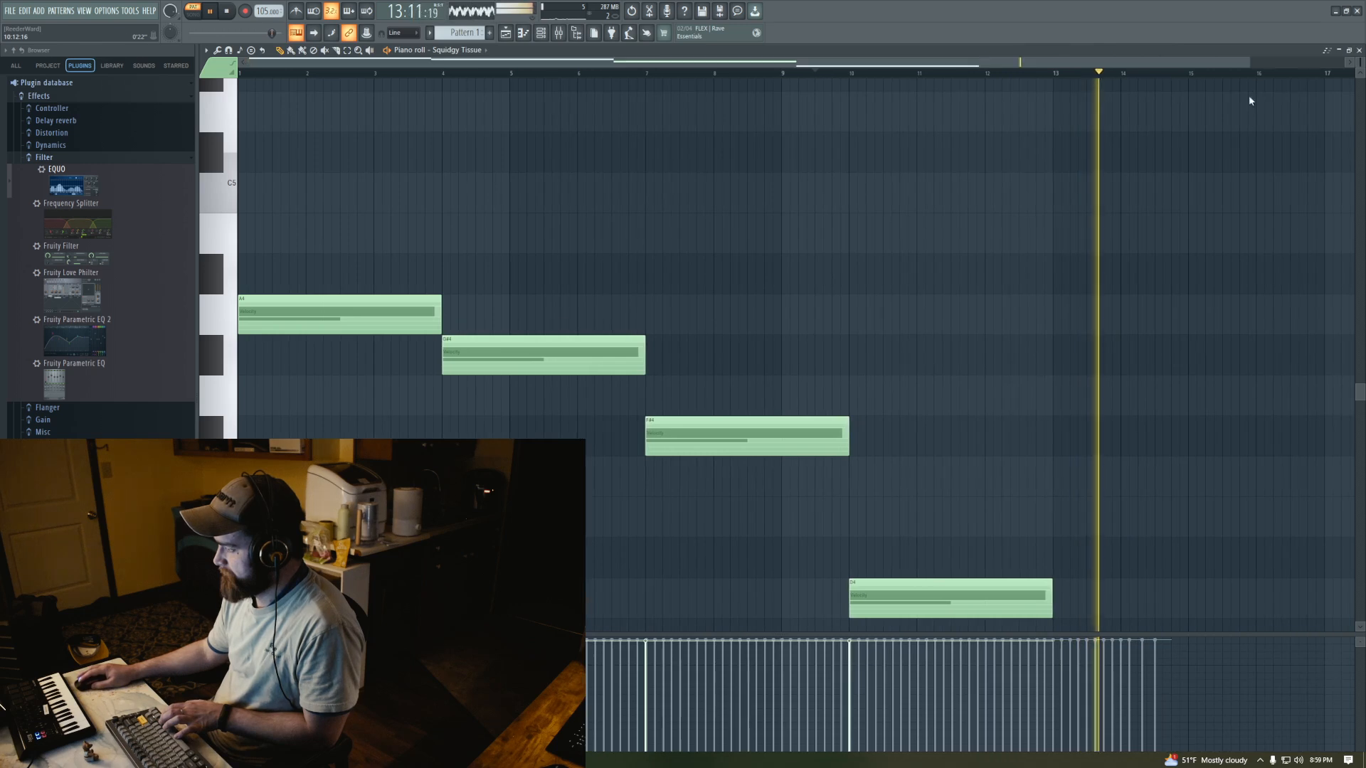
left_click(1061, 599)
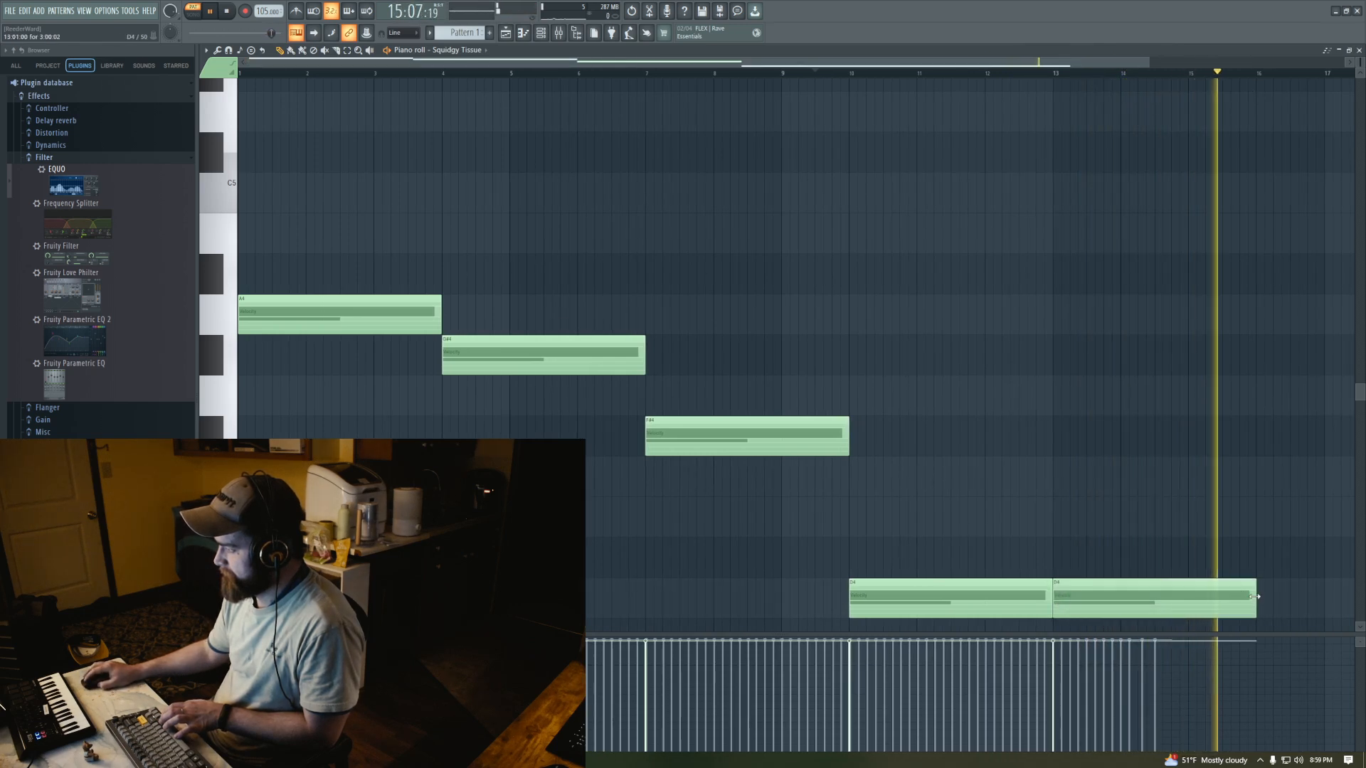
left_click_drag(1255, 602, 1187, 601)
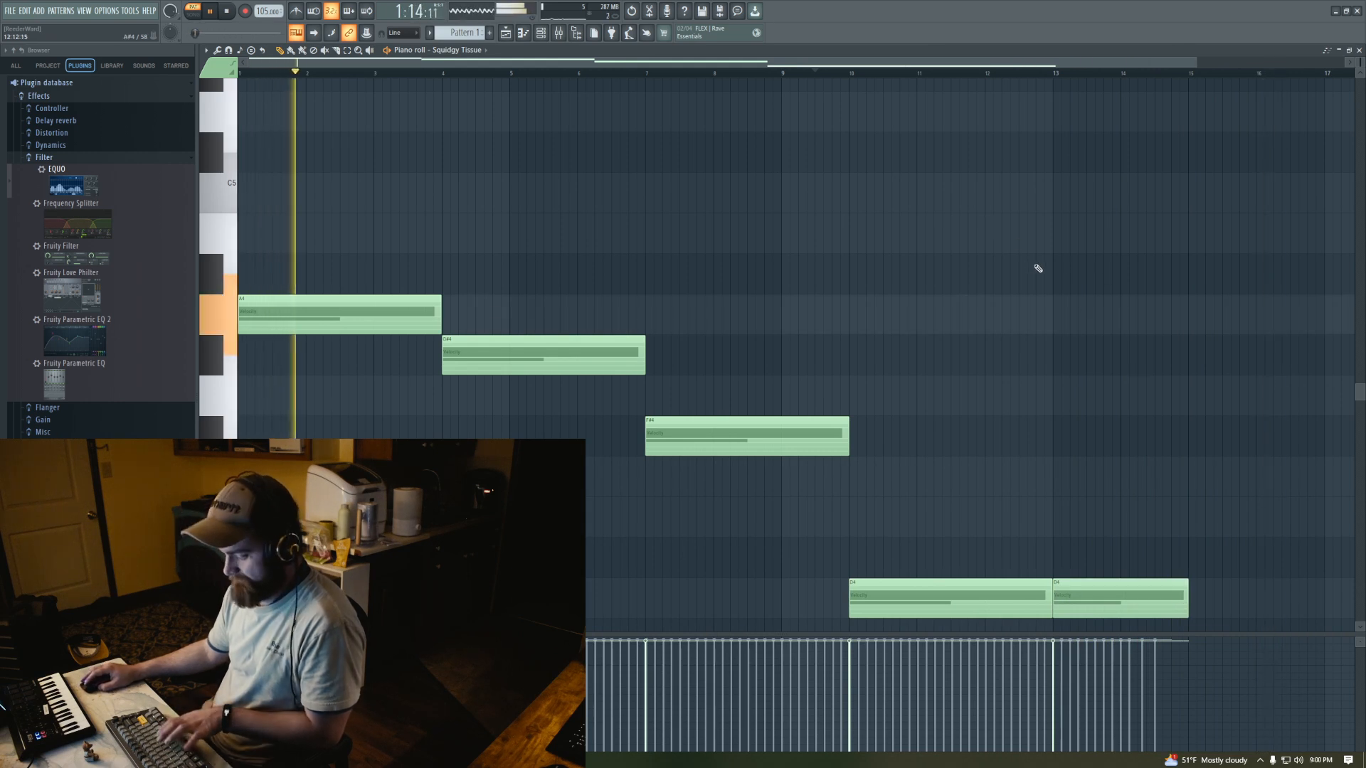
scroll(1035, 249, "down", 1)
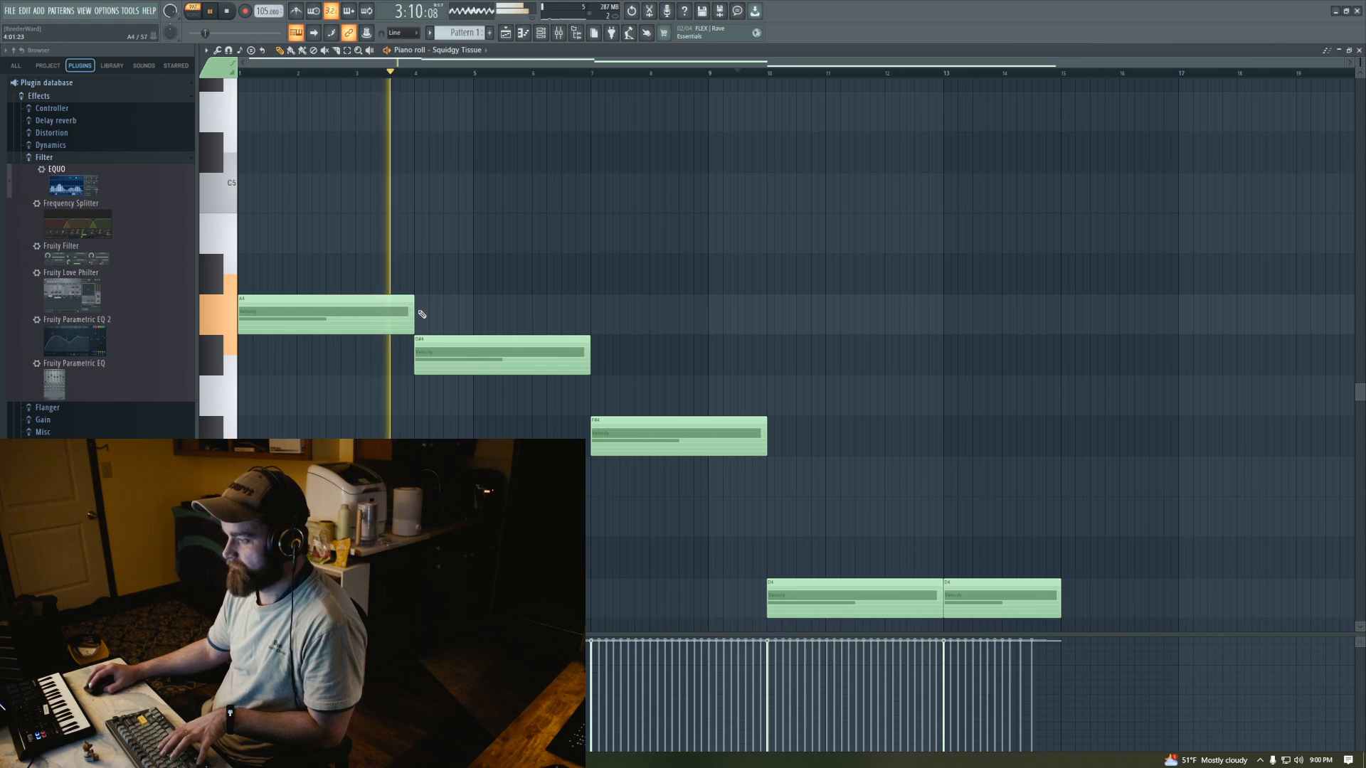
key("space")
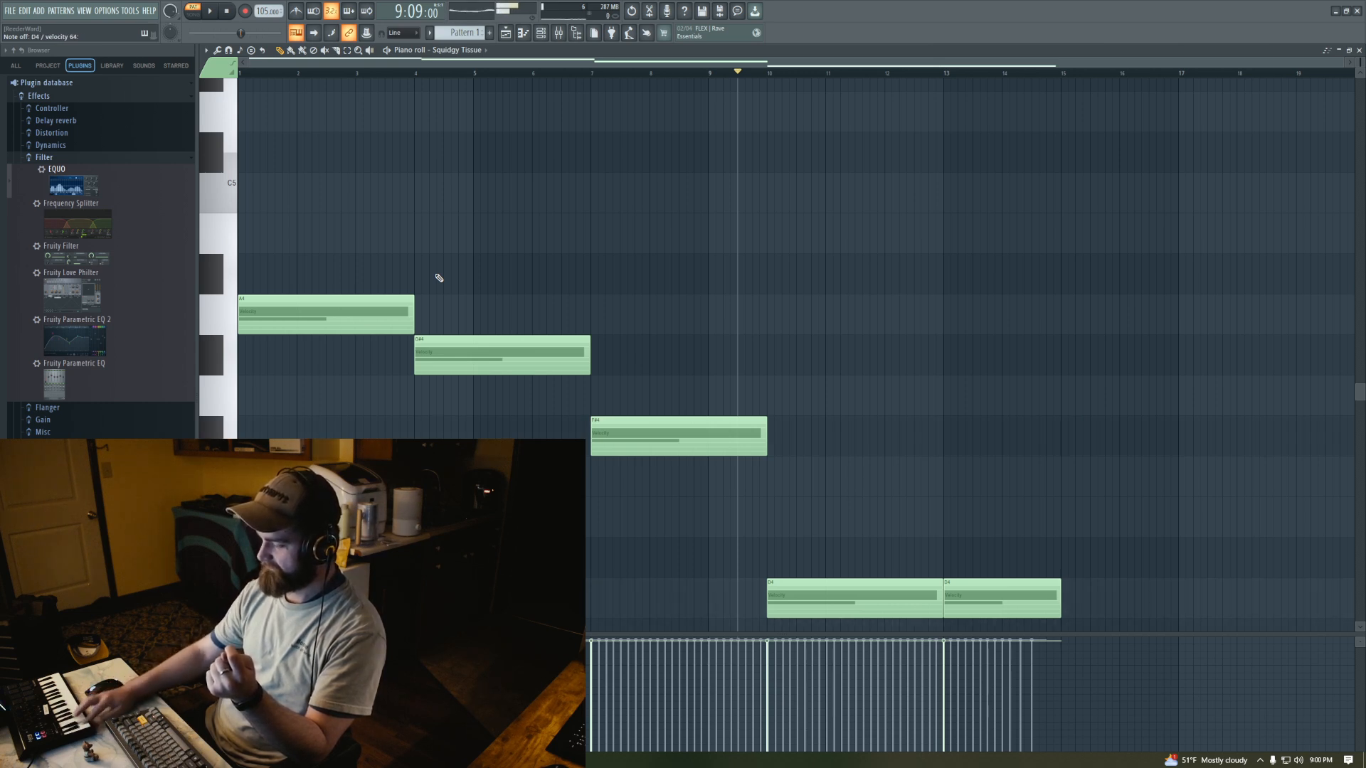
Delete all five drawn notes from the Squidgy Tissue piano roll
right_click(369, 312)
right_click(512, 354)
right_click(622, 429)
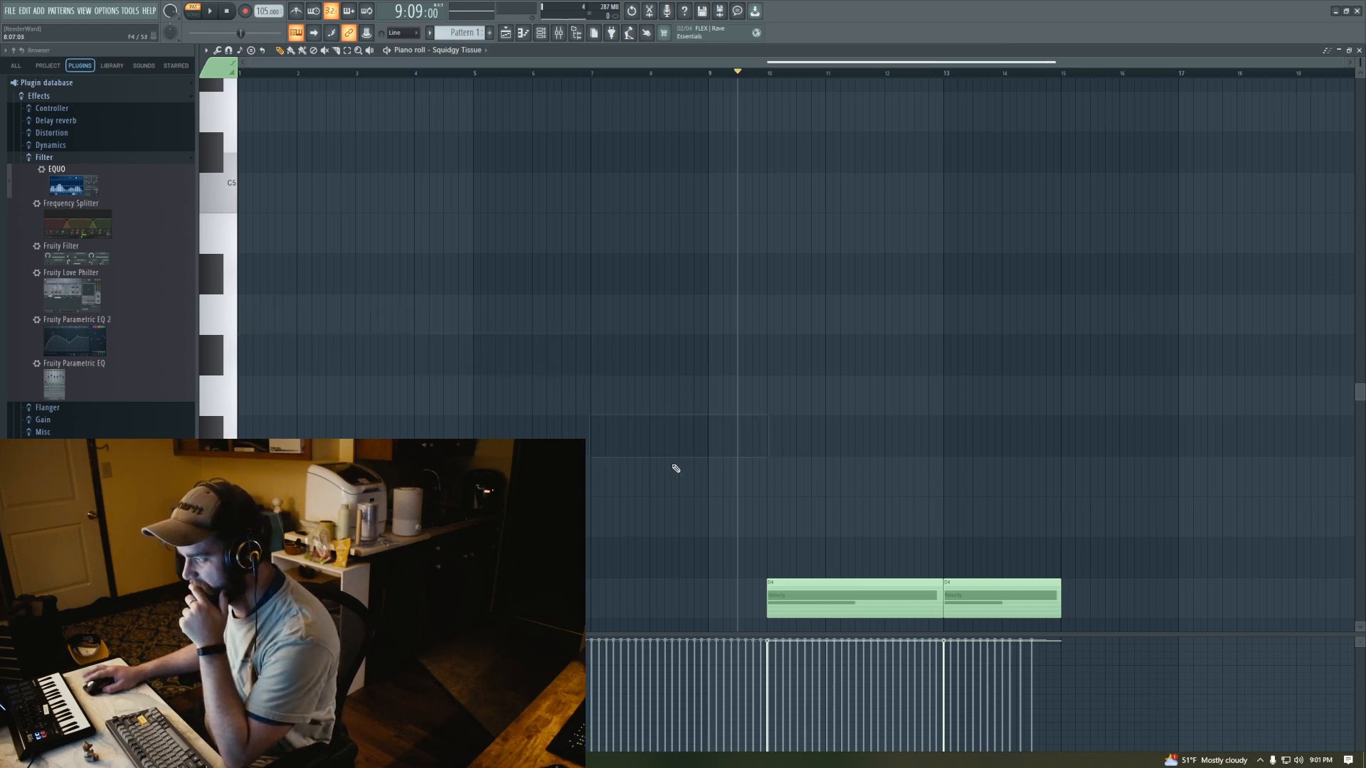
right_click(819, 585)
right_click(984, 598)
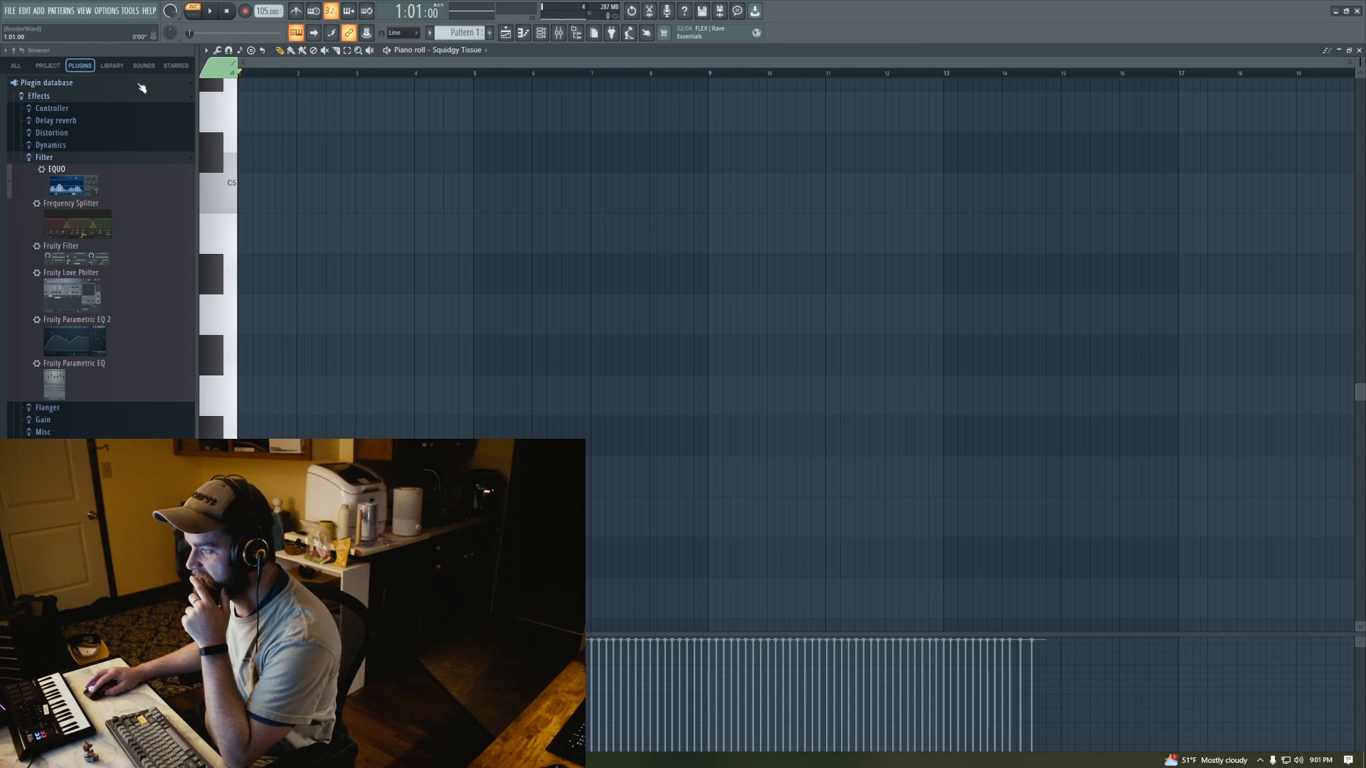
Record a live Squidgy Tissue line from bar 1 as notes and automation, and stop the recording at the end
left_click(247, 10)
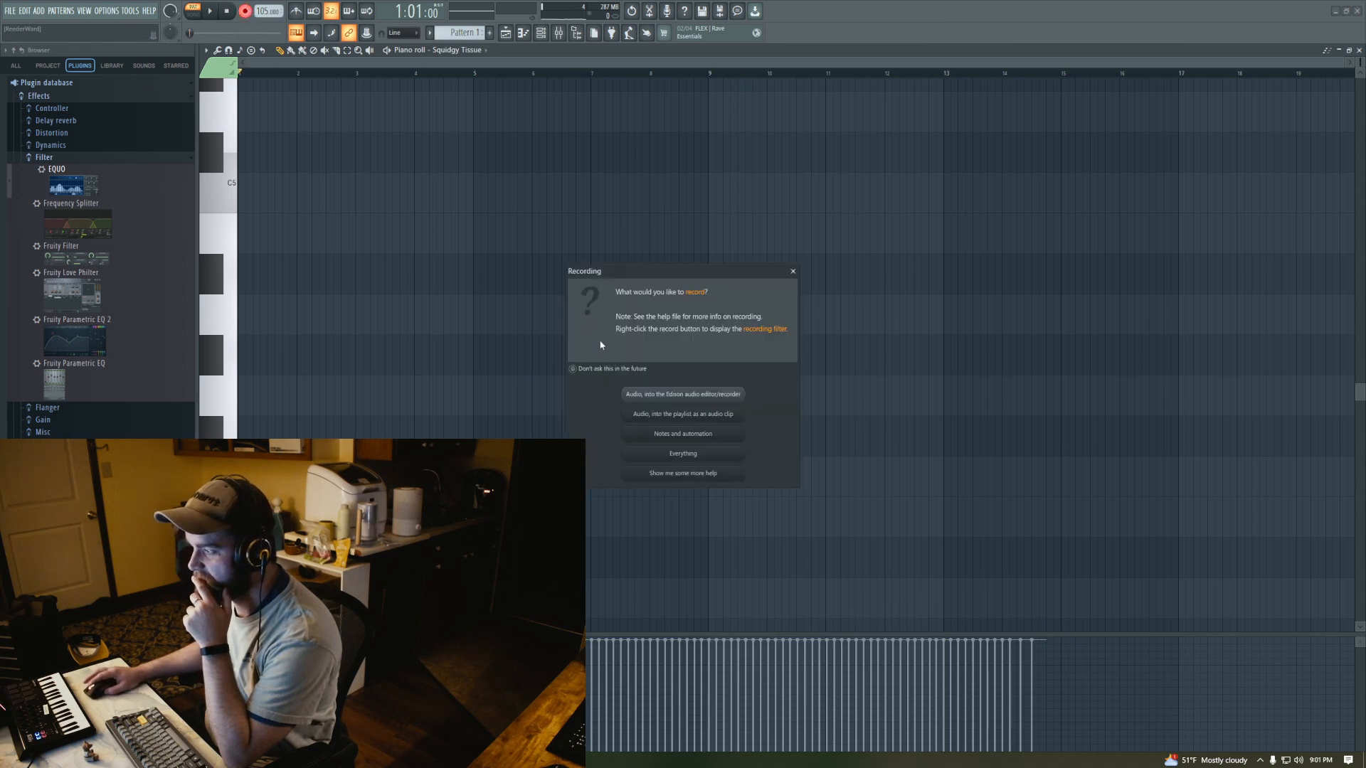
left_click(675, 434)
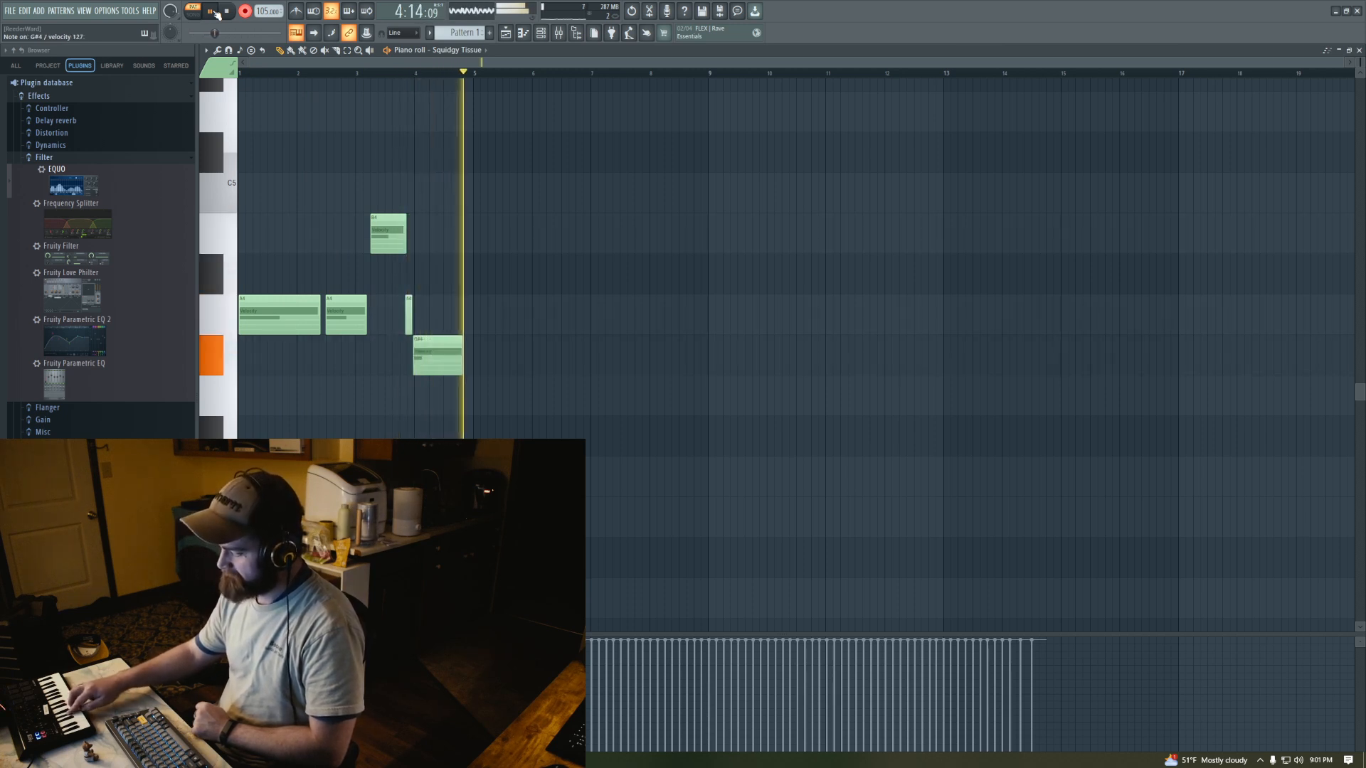
key("shift+4")
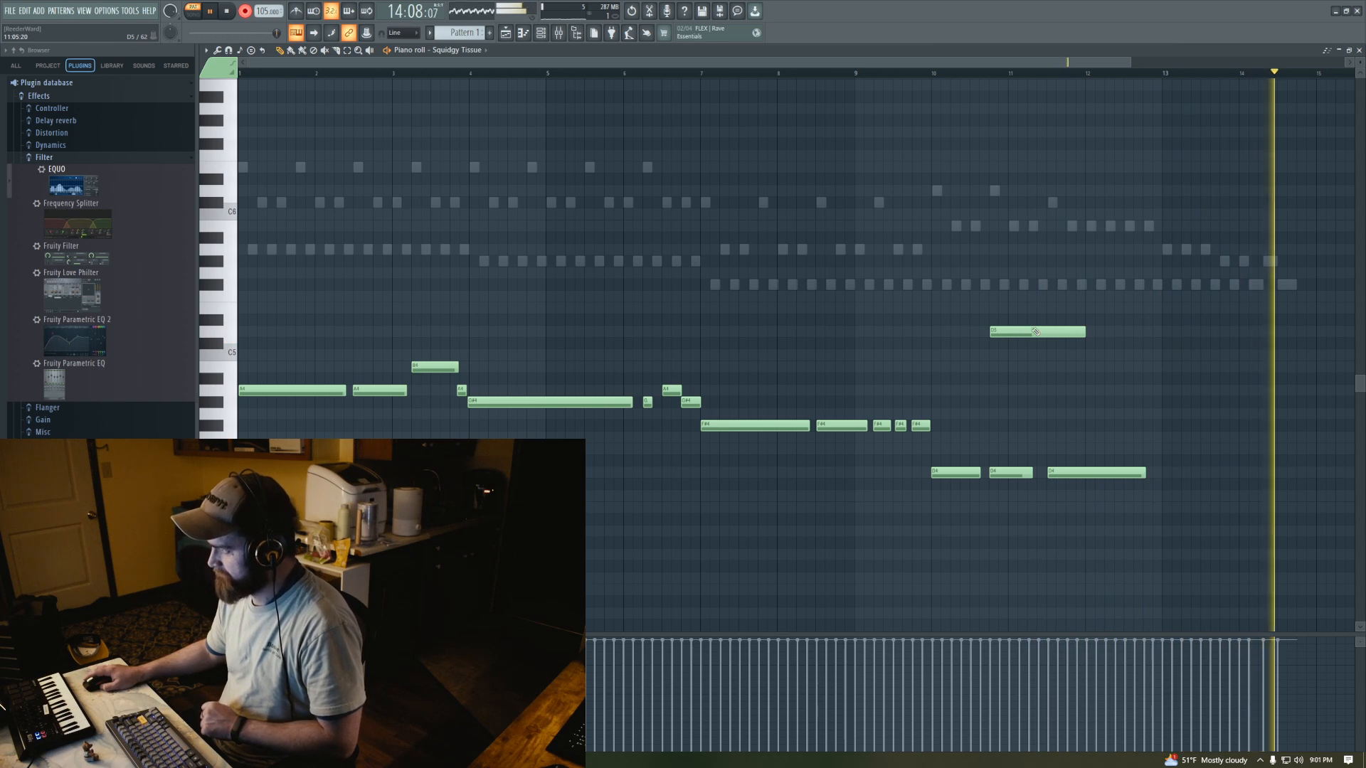
key("space")
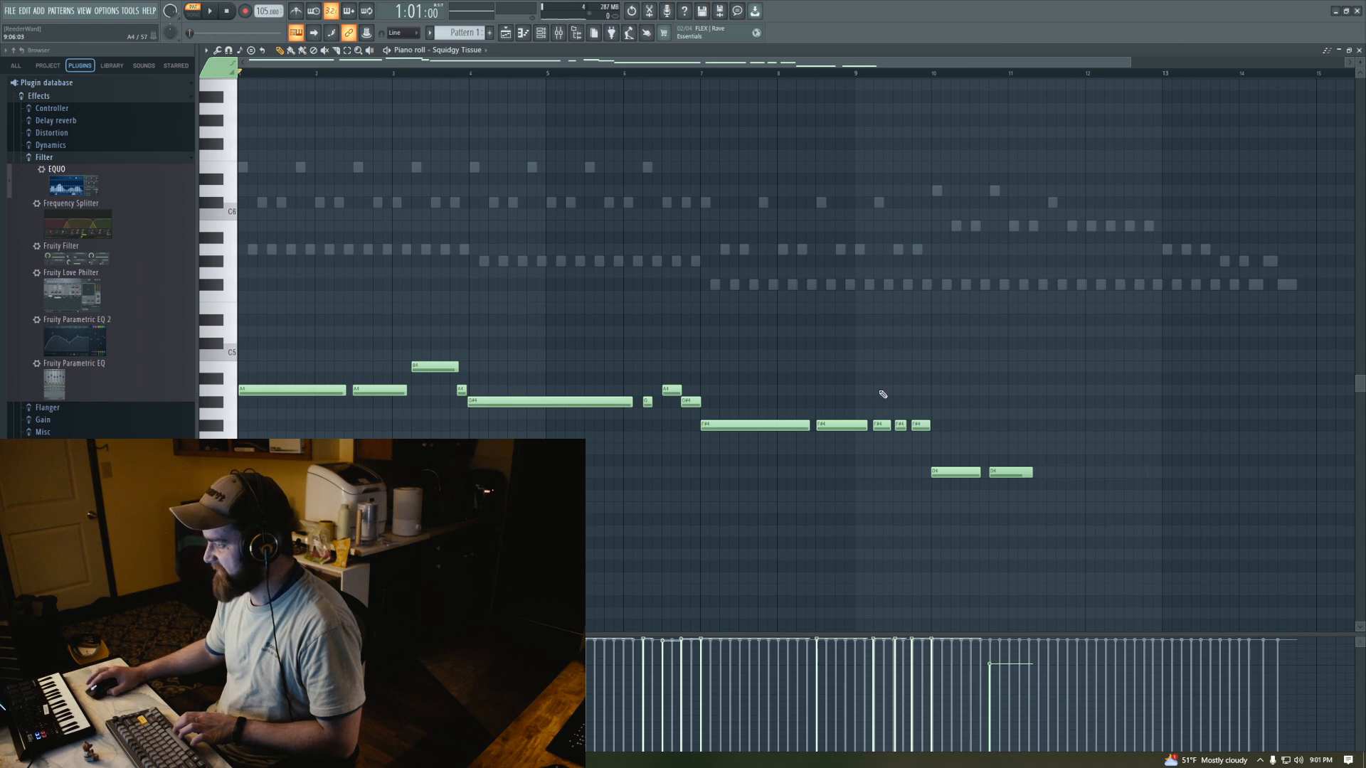
During playback, lower mixer track 1 to about -2.7 dB and track 2 to about -7.7 dB, and close the mixer
right_click(415, 242, "ctrl")
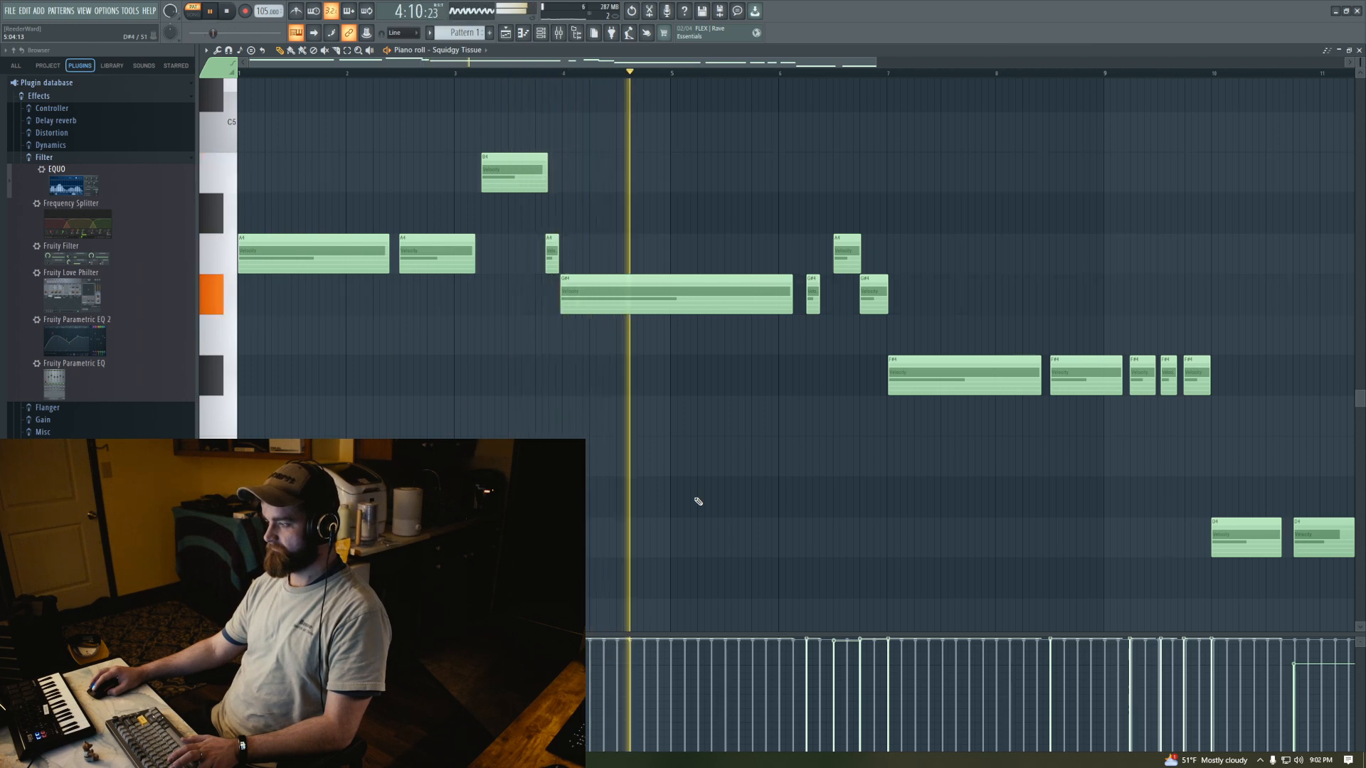
key("F9")
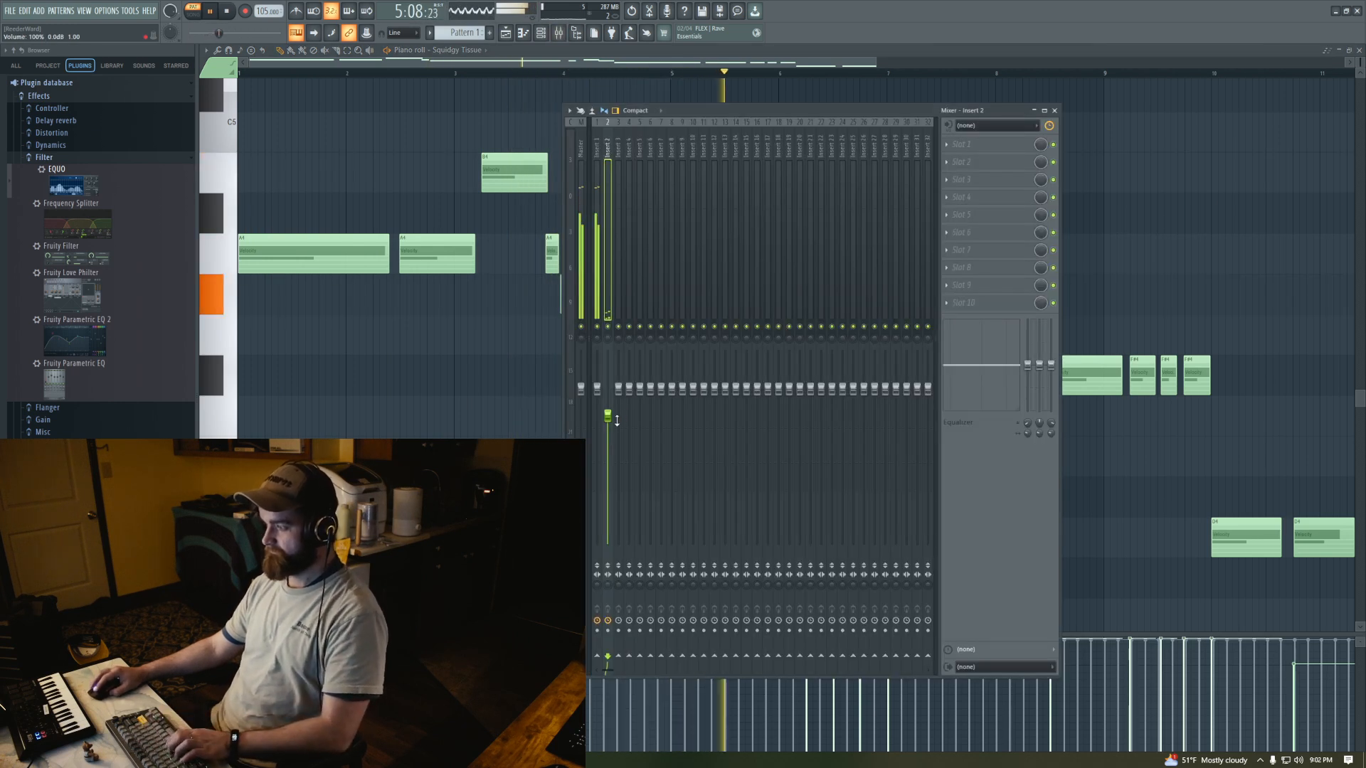
mouse_move(607, 392)
left_mouse_down()
mouse_move(607, 408)
mouse_move(597, 396)
left_mouse_up()
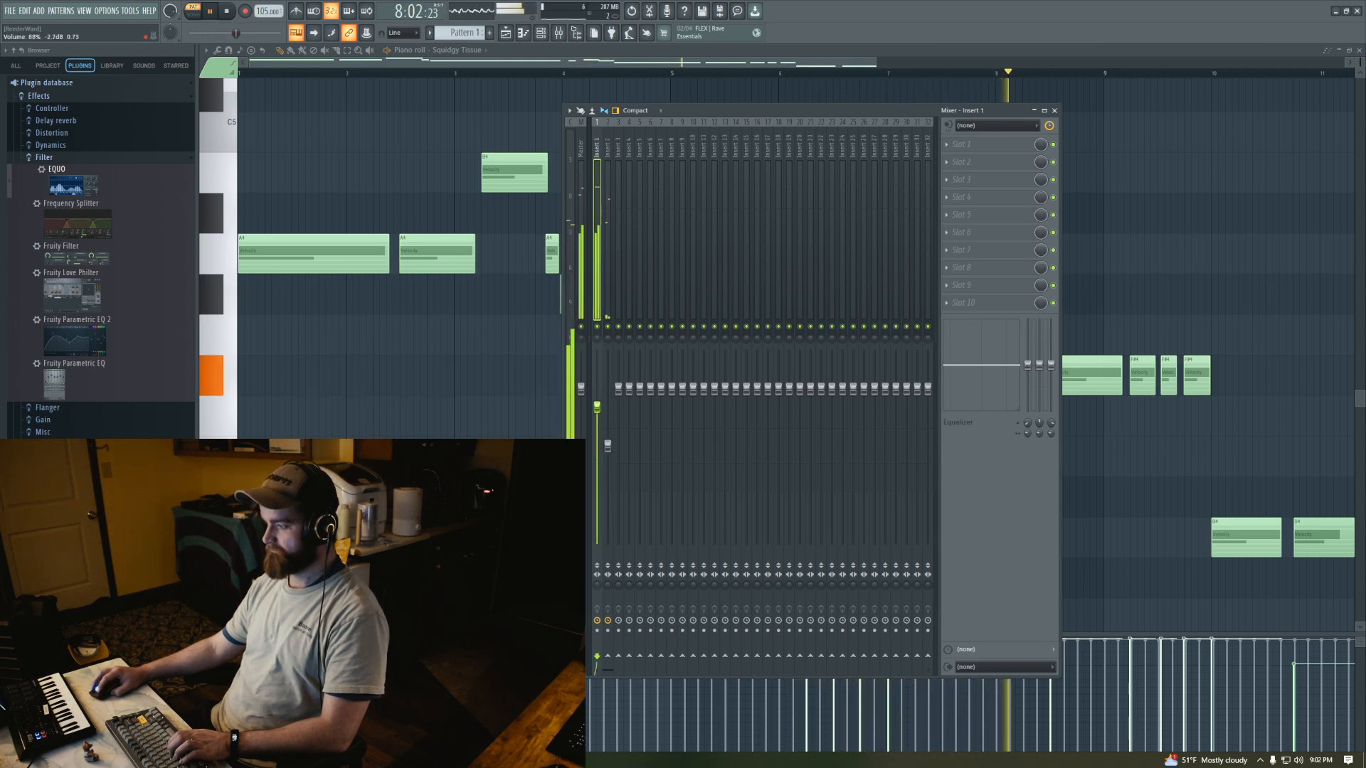
mouse_move(611, 446)
left_mouse_down()
mouse_move(599, 411)
mouse_move(608, 439)
left_mouse_up()
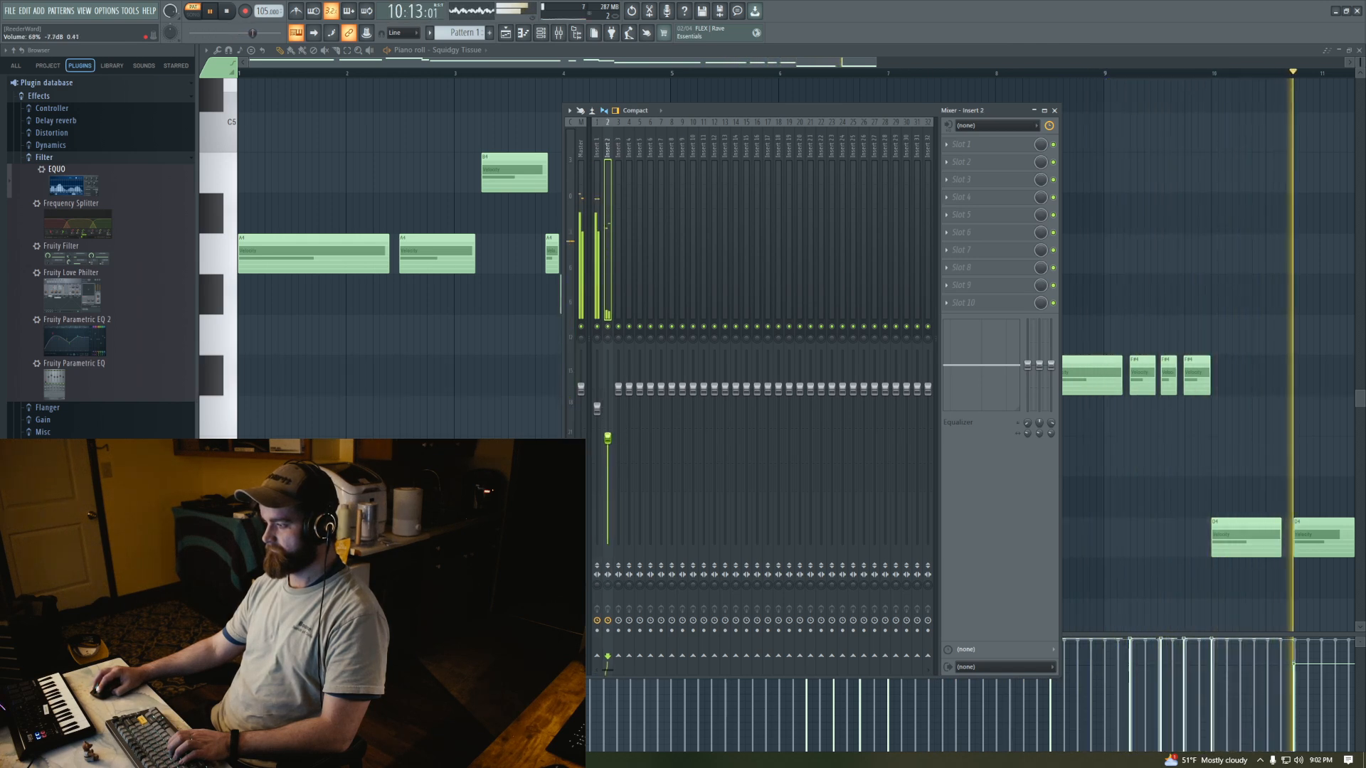
left_click(1055, 110)
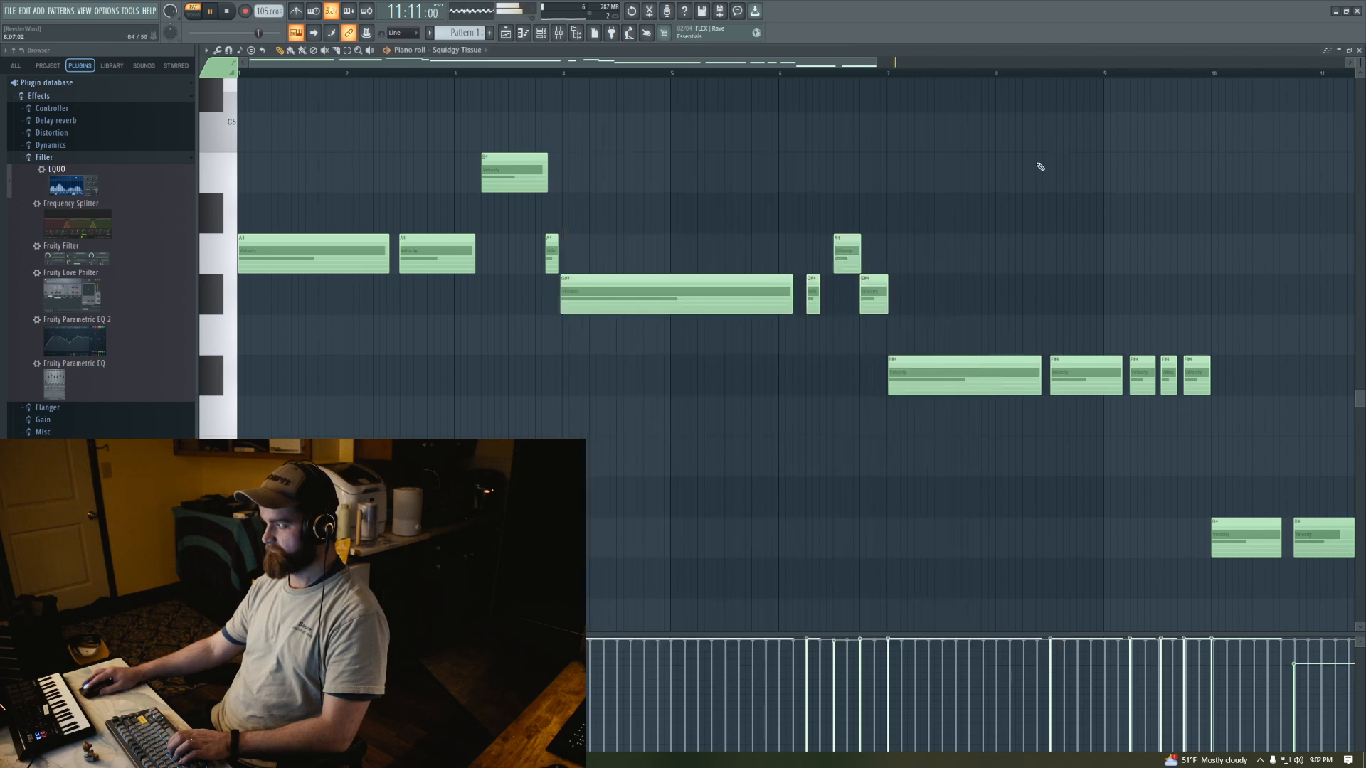
Open the Squidgy Tissue channel's FLEX window and try out its master filter cutoff and pitch while the pattern plays
key("F6")
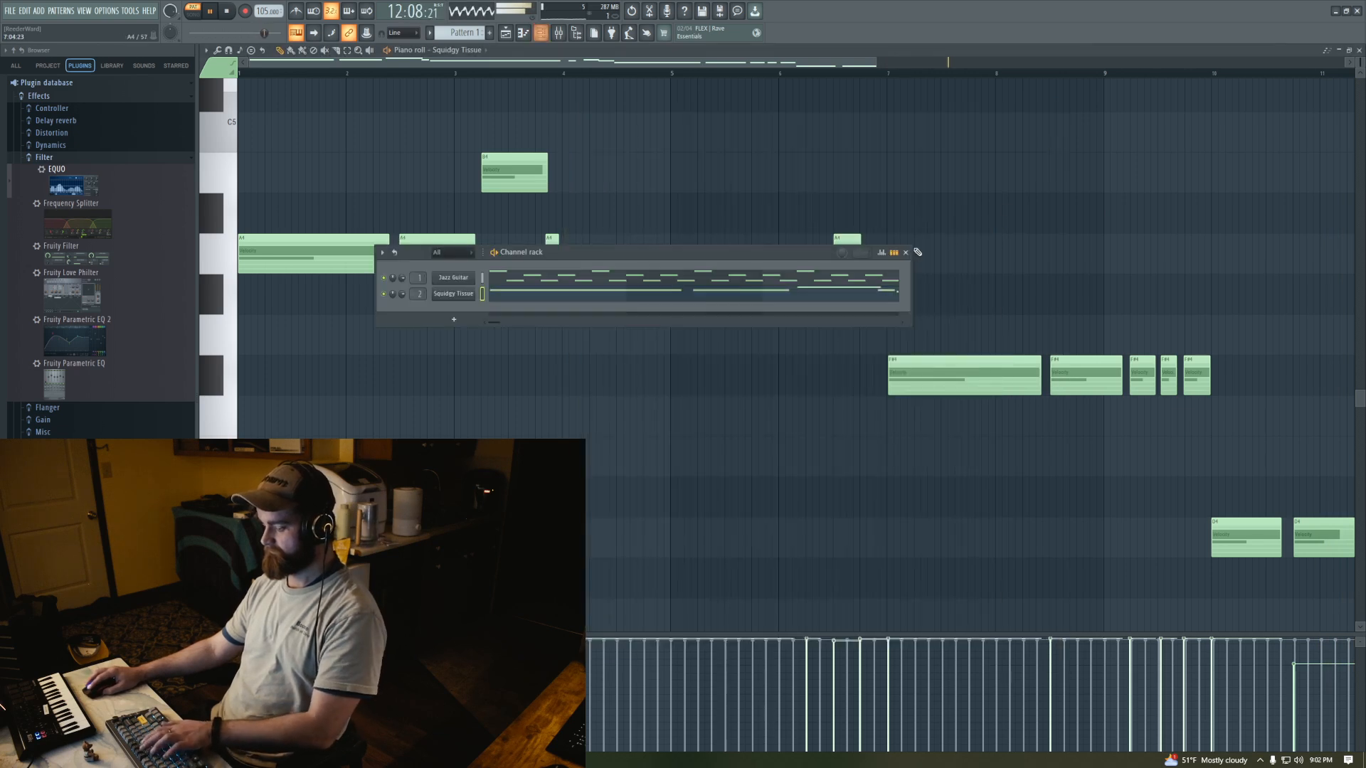
left_click(453, 293)
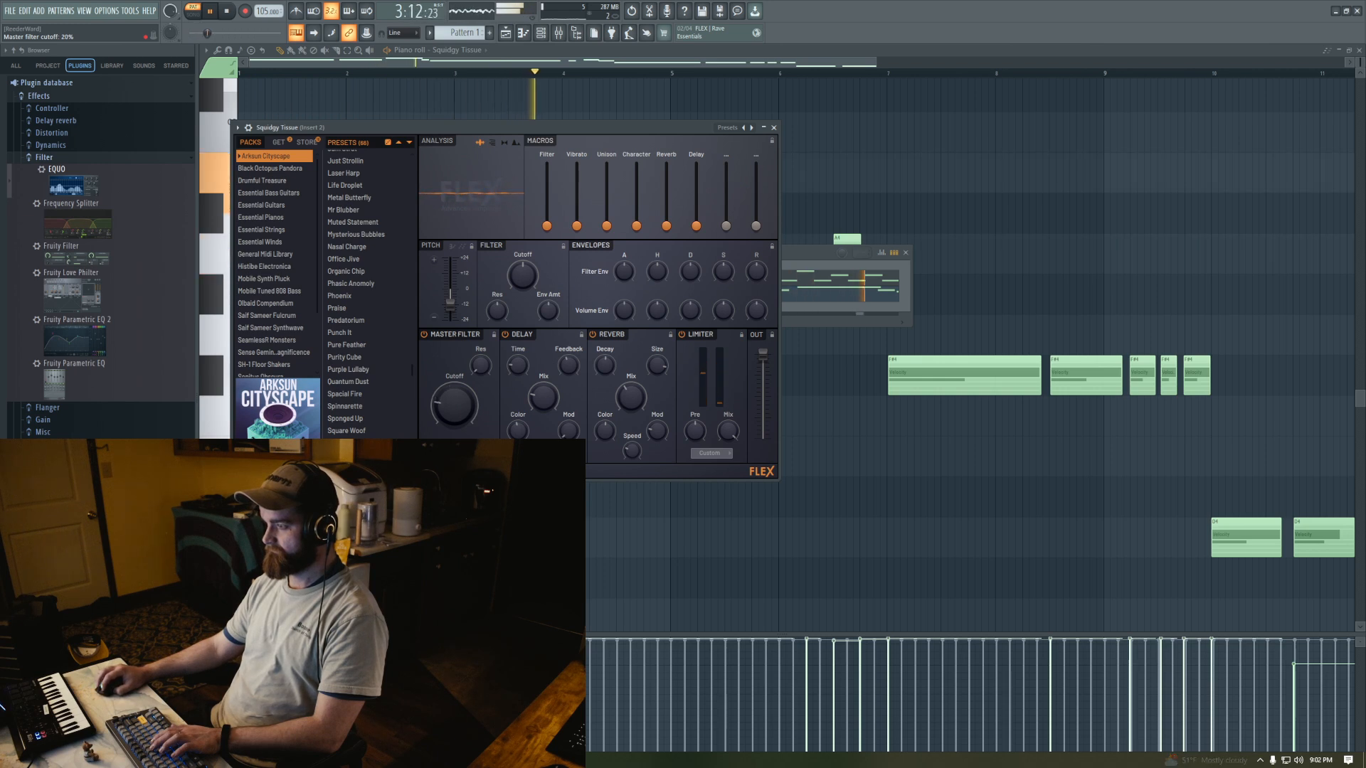
left_click_drag(457, 403, 457, 331)
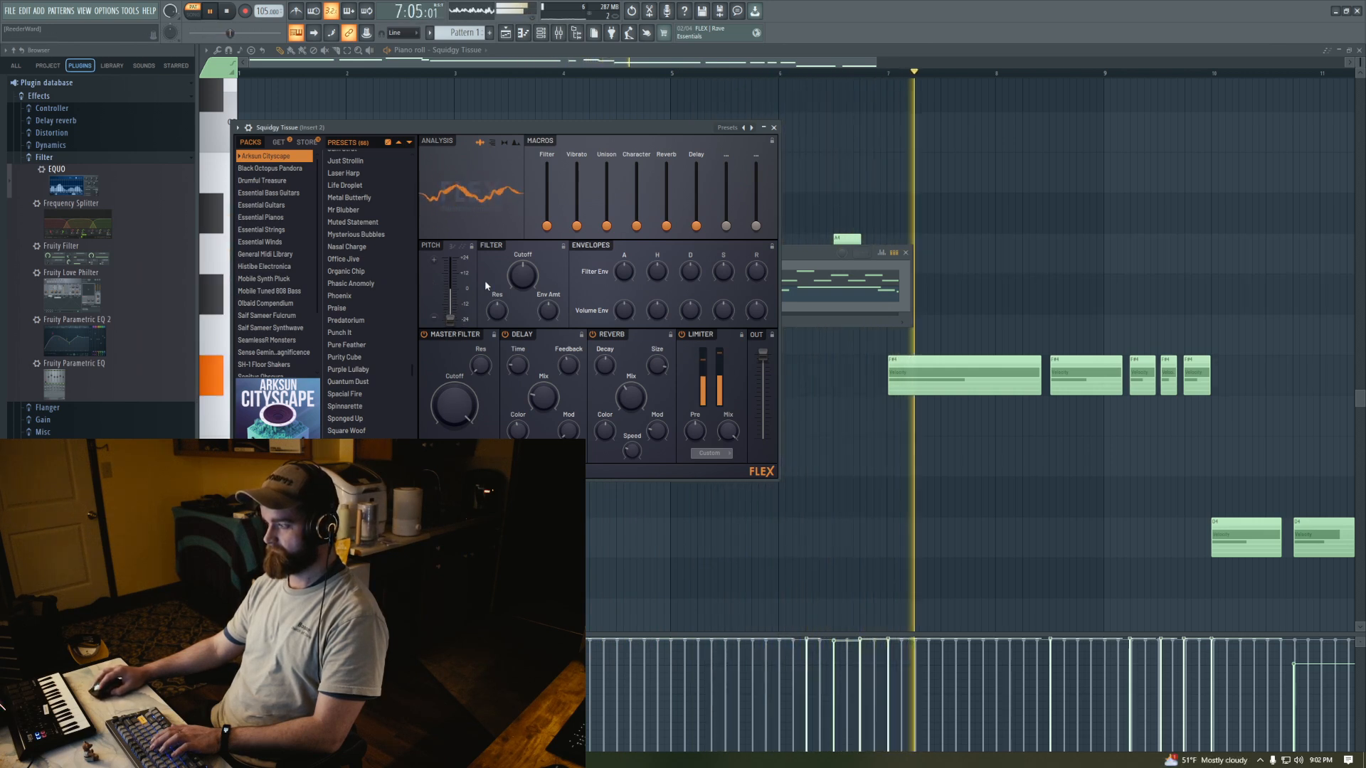
left_click_drag(451, 320, 451, 308)
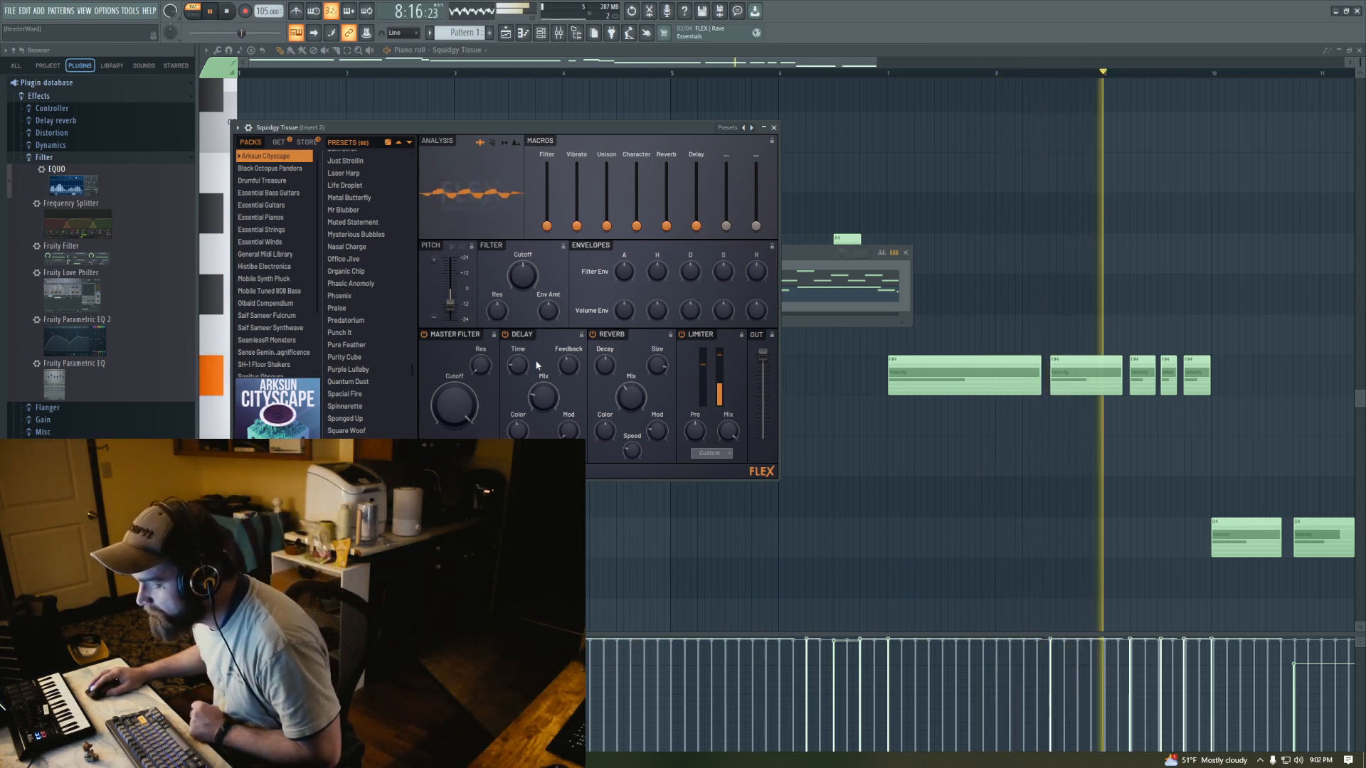
Try the FLEX delay and reverb mix levels, and raise the Delay macro slightly and the Reverb macro to about 13%
mouse_move(544, 399)
left_mouse_down()
mouse_move(544, 361)
mouse_move(544, 381)
left_mouse_up()
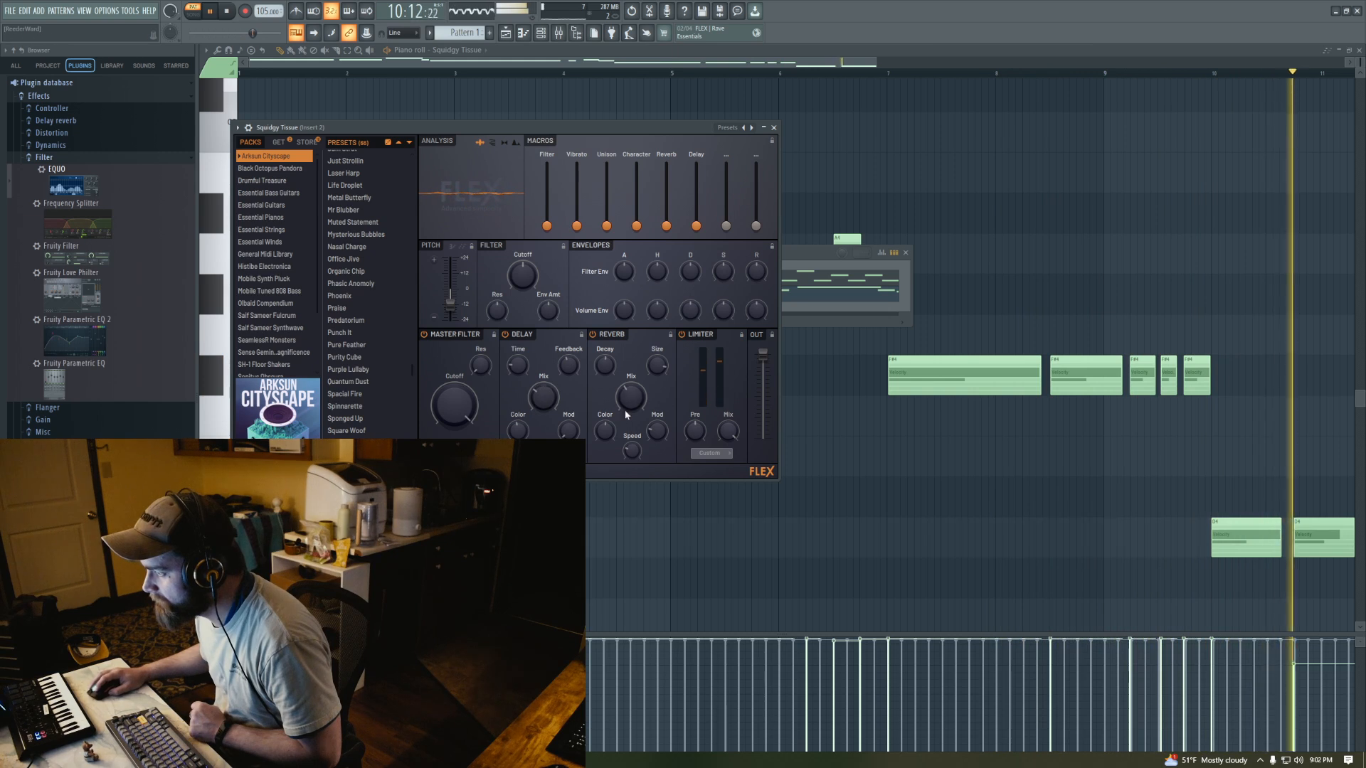
left_click_drag(629, 402, 628, 353)
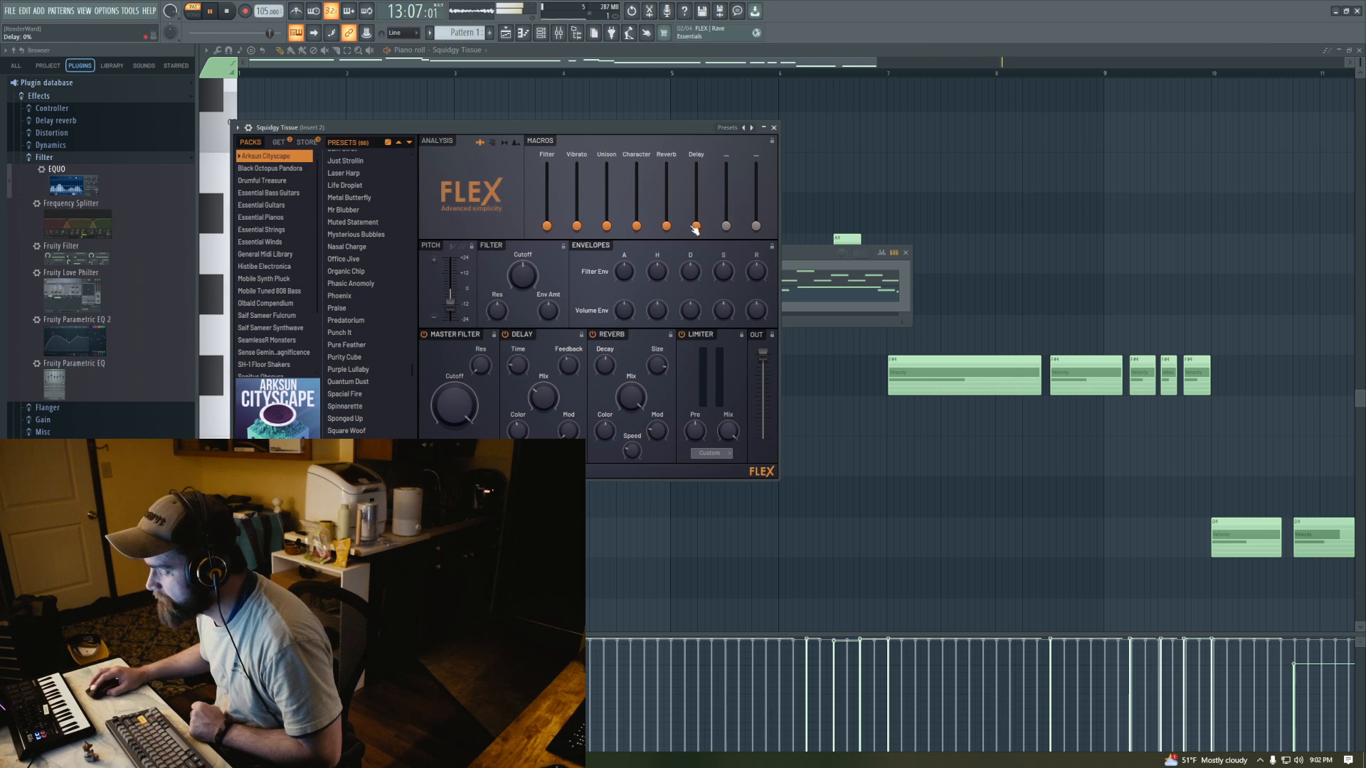
left_click_drag(663, 232, 669, 228)
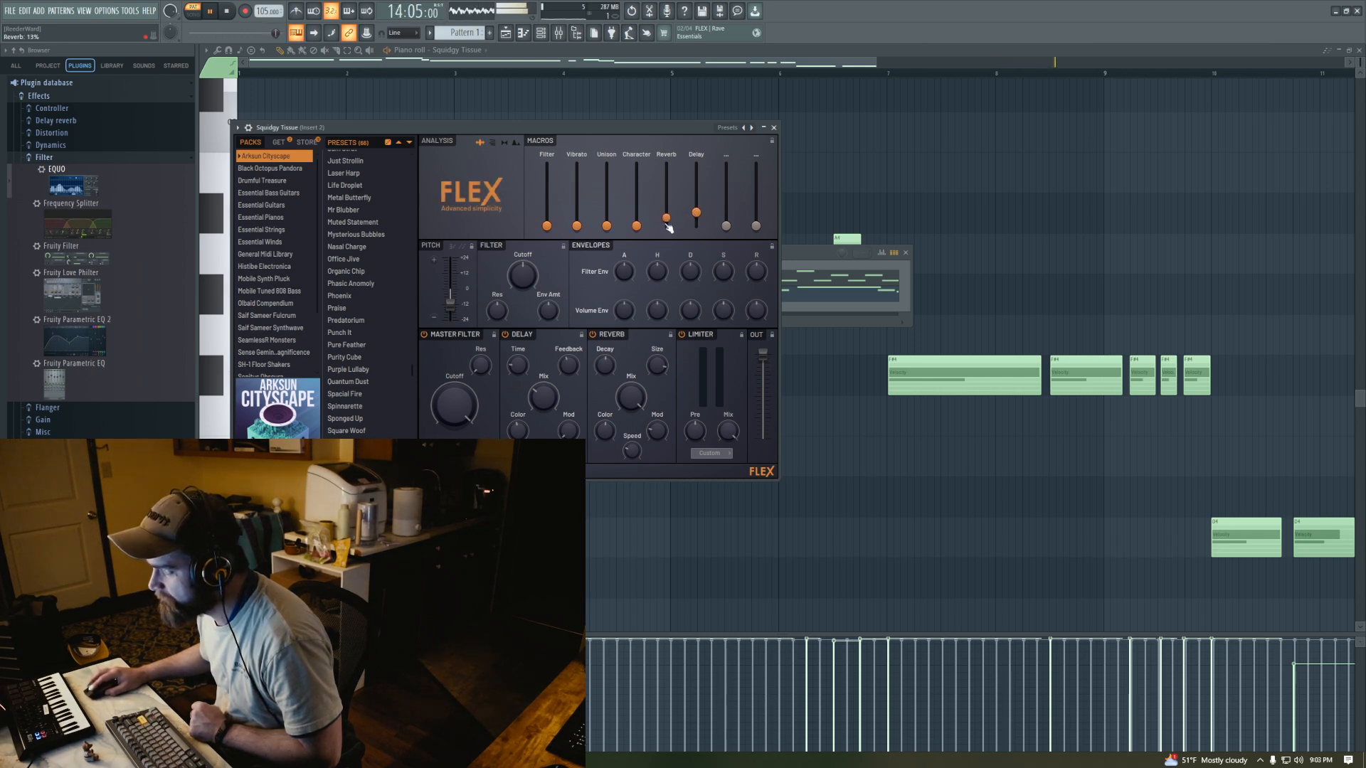
Play the pattern, raise mixer track 2's volume slightly to rebalance the Squidgy Tissue line, and close the mixer
key("space")
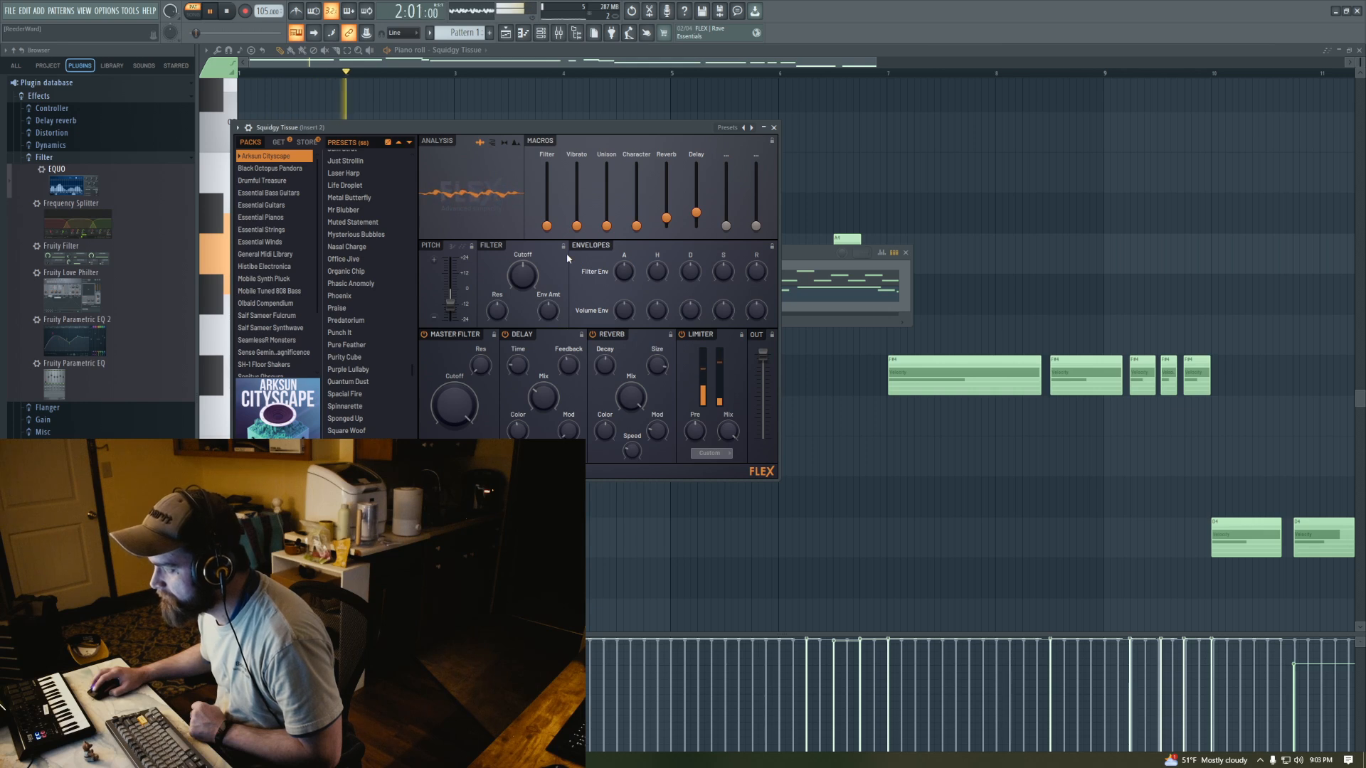
key("F9")
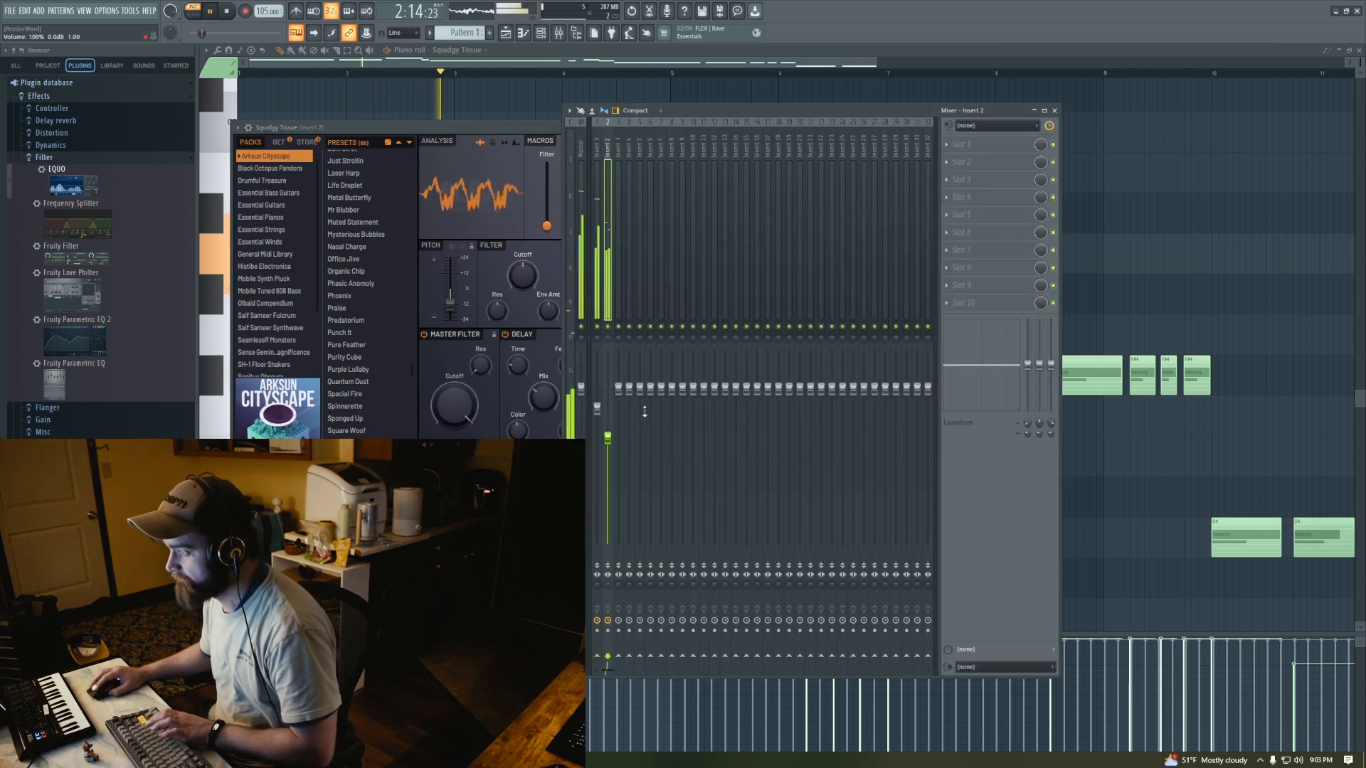
left_click_drag(612, 446, 615, 427)
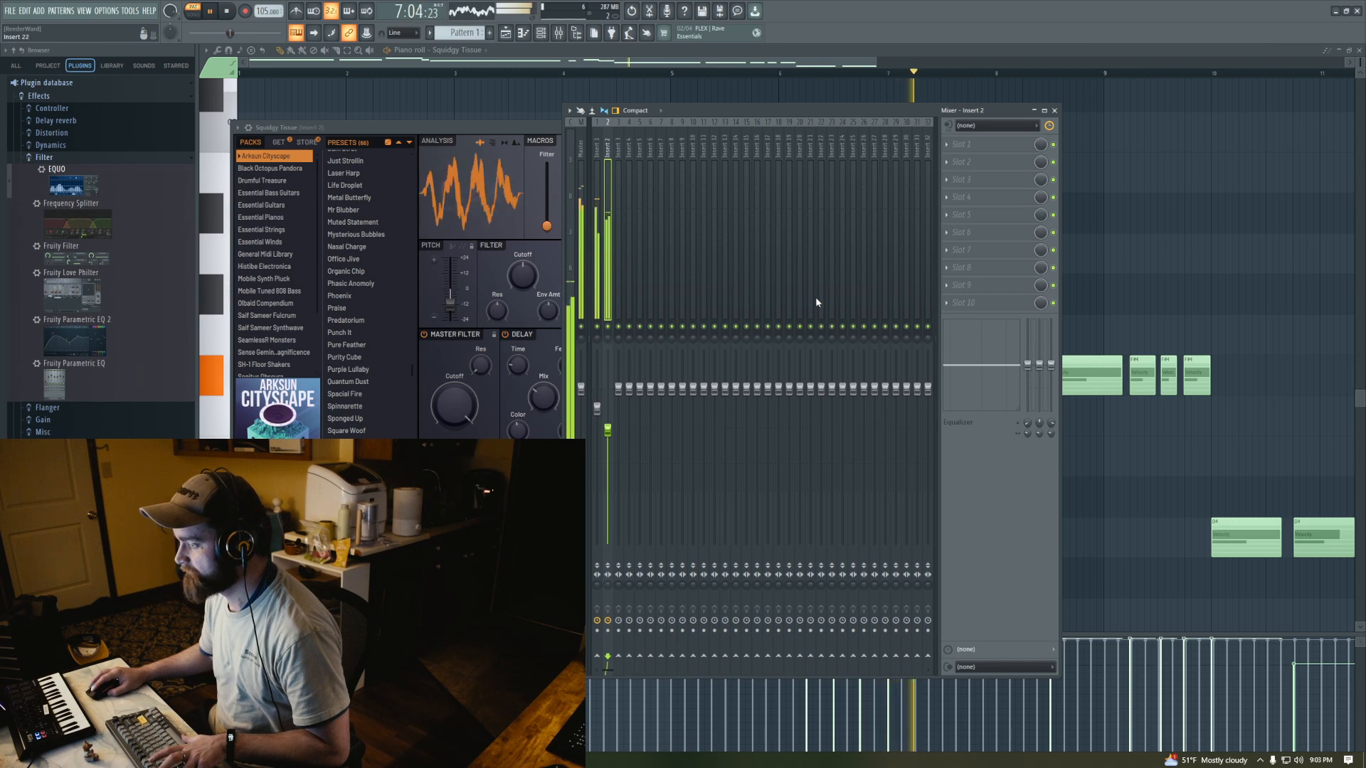
key("F9")
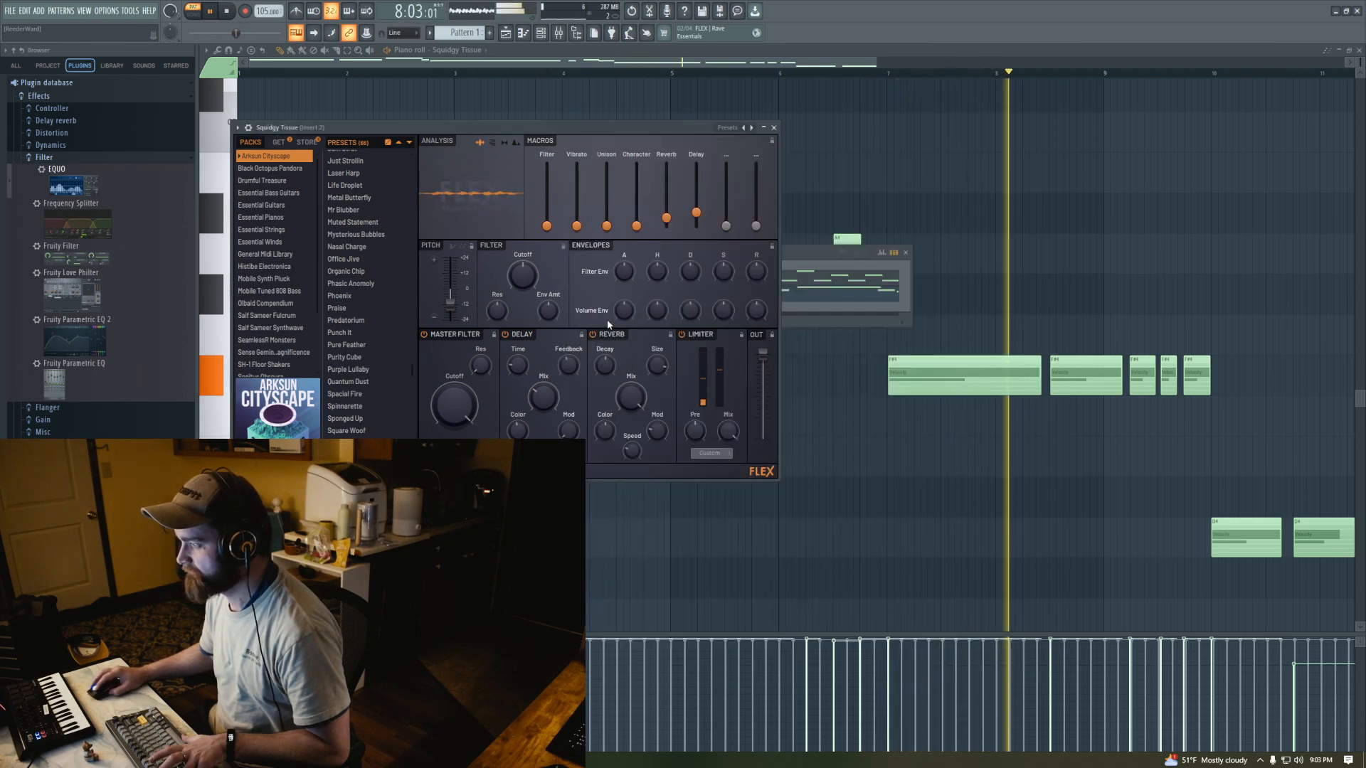
Turn off the FLEX delay, lower the Reverb and Delay macros to about minimum, raise Vibrato to over a third, and try the master filter cutoff
left_click(504, 334)
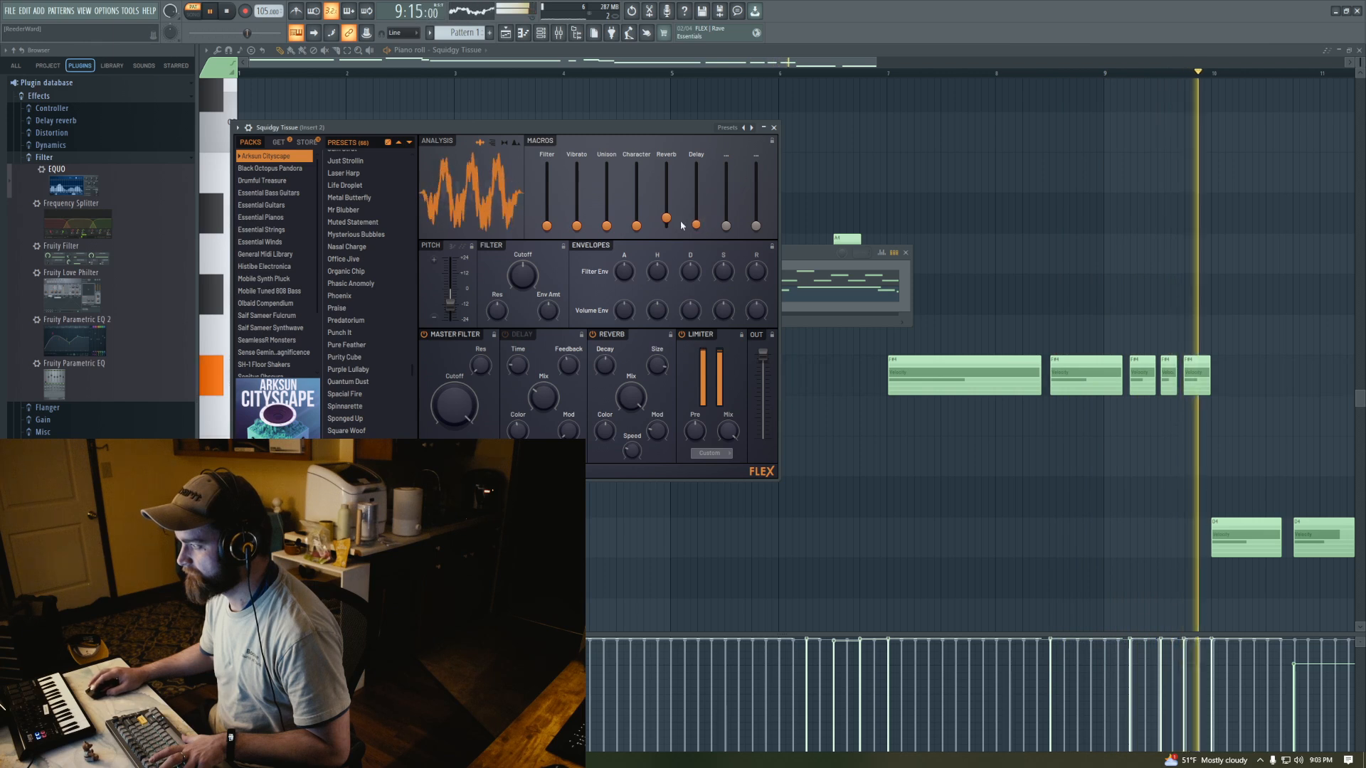
left_click_drag(667, 220, 666, 230)
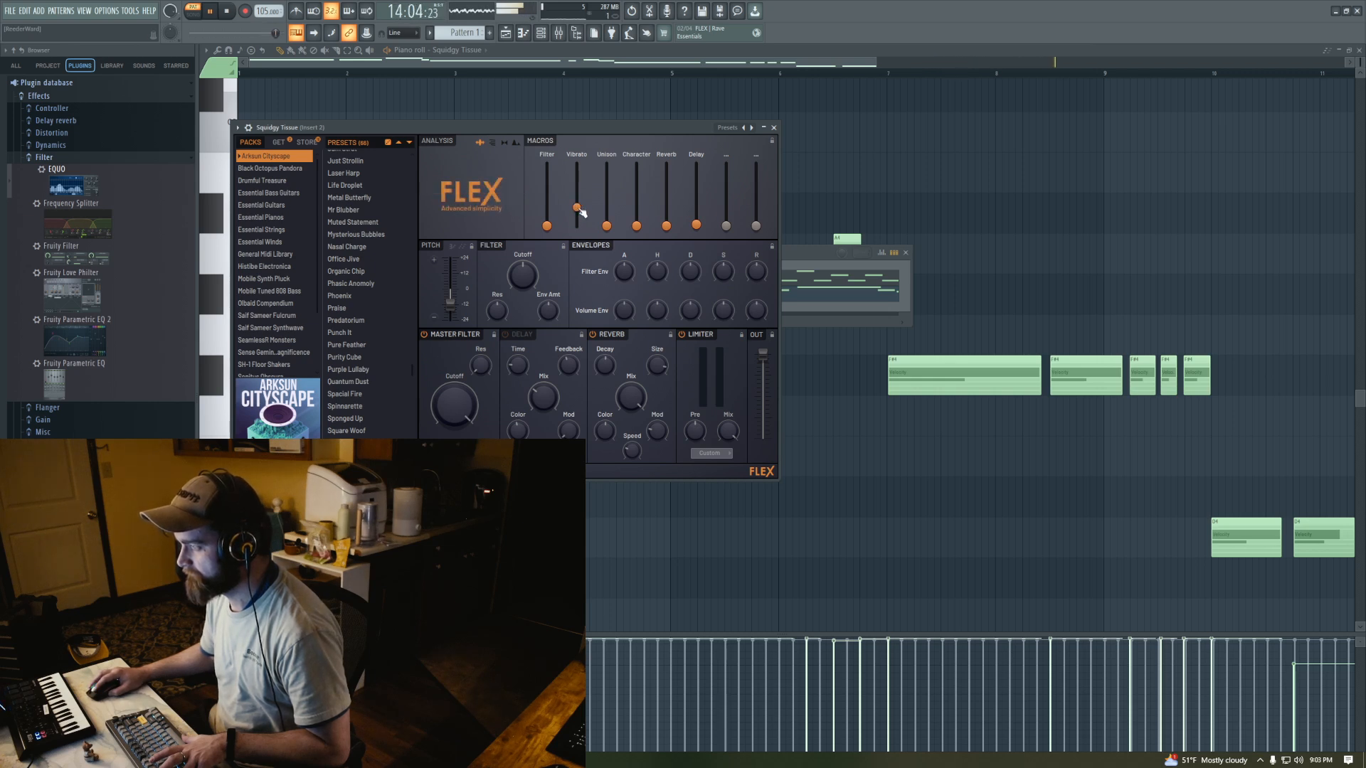
left_click_drag(577, 204, 577, 202)
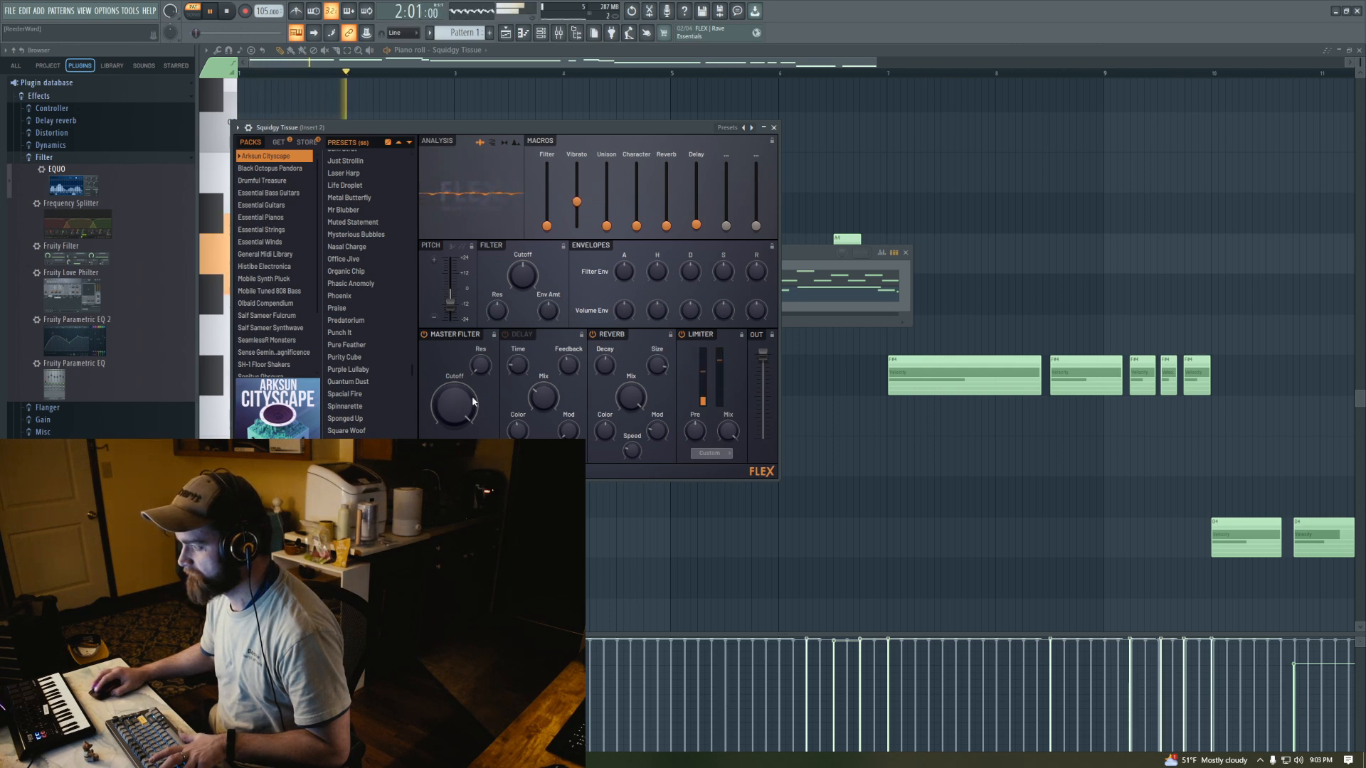
left_click_drag(458, 397, 473, 408)
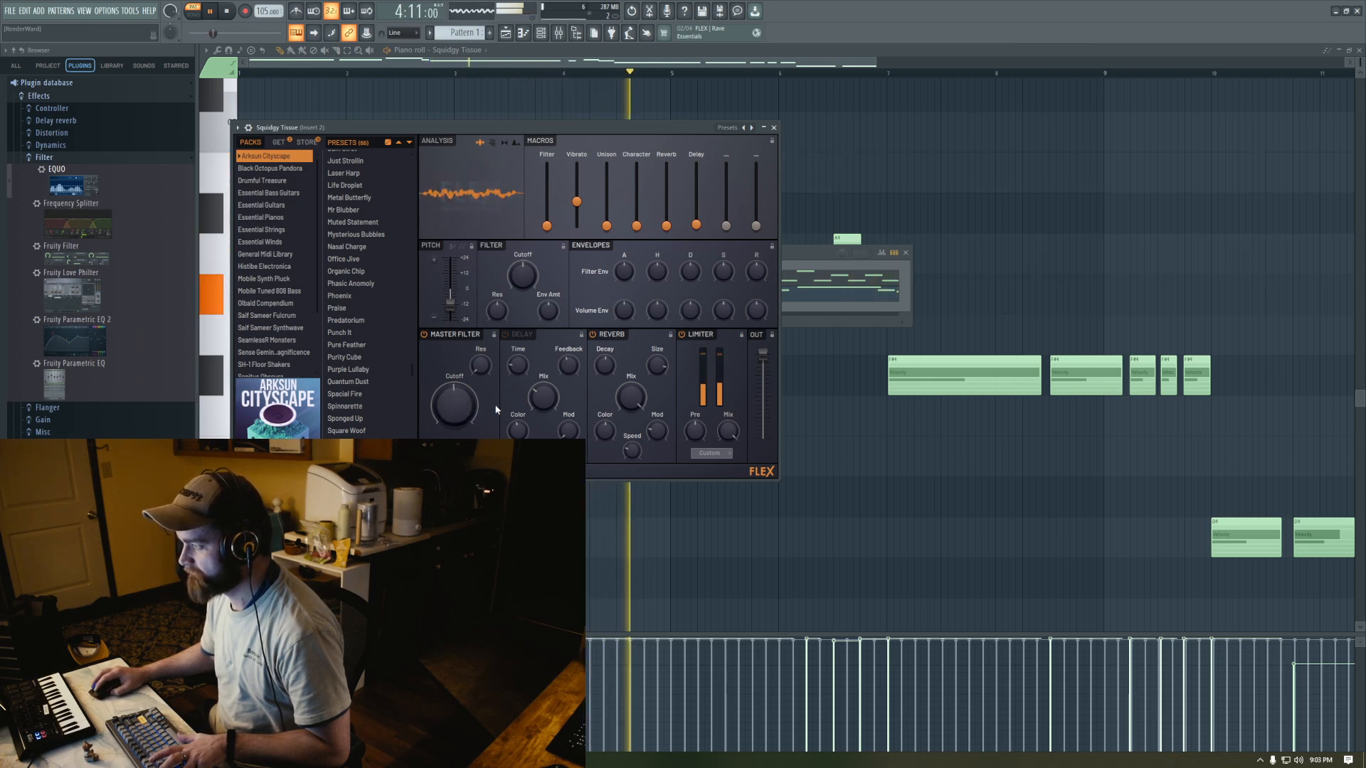
Close the FLEX window and piano roll, show the channel rack over the empty playlist, and stop playback
key("Escape")
key("Escape")
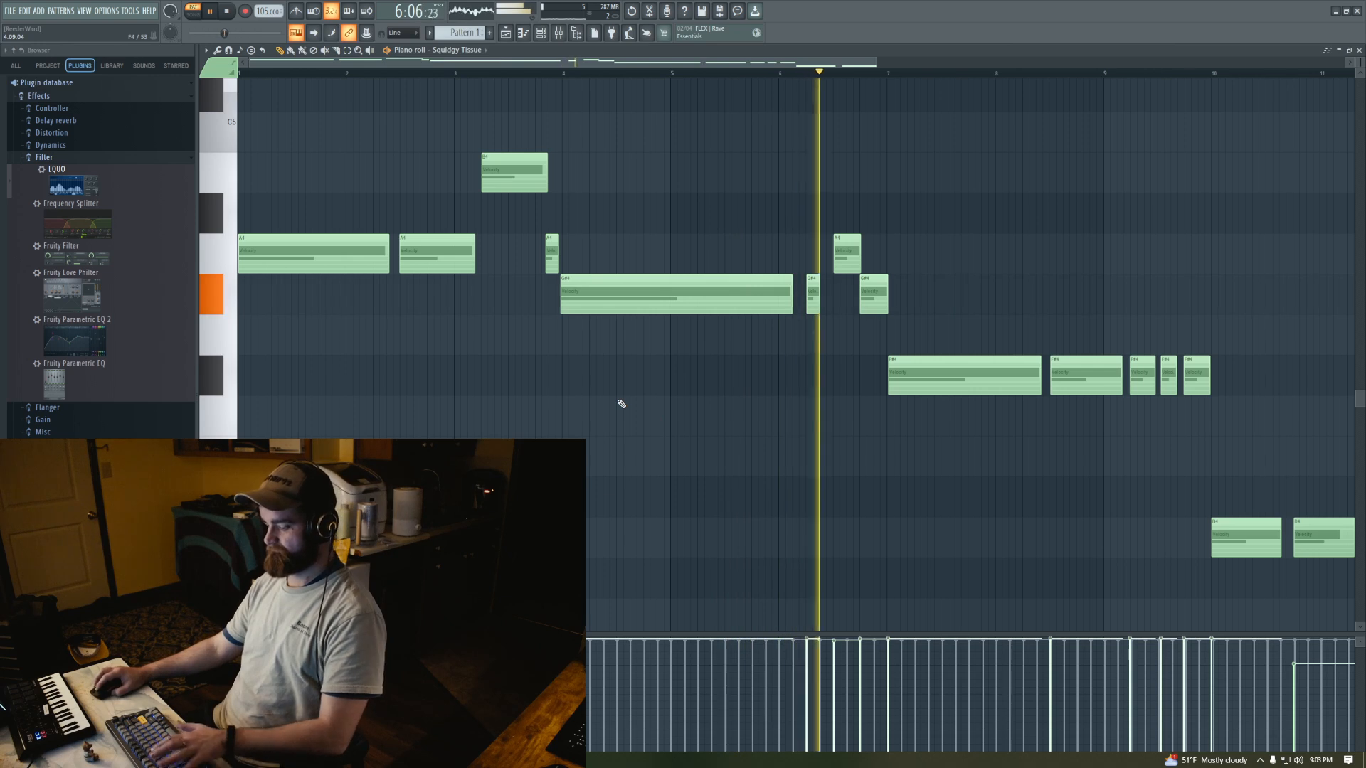
key("Escape")
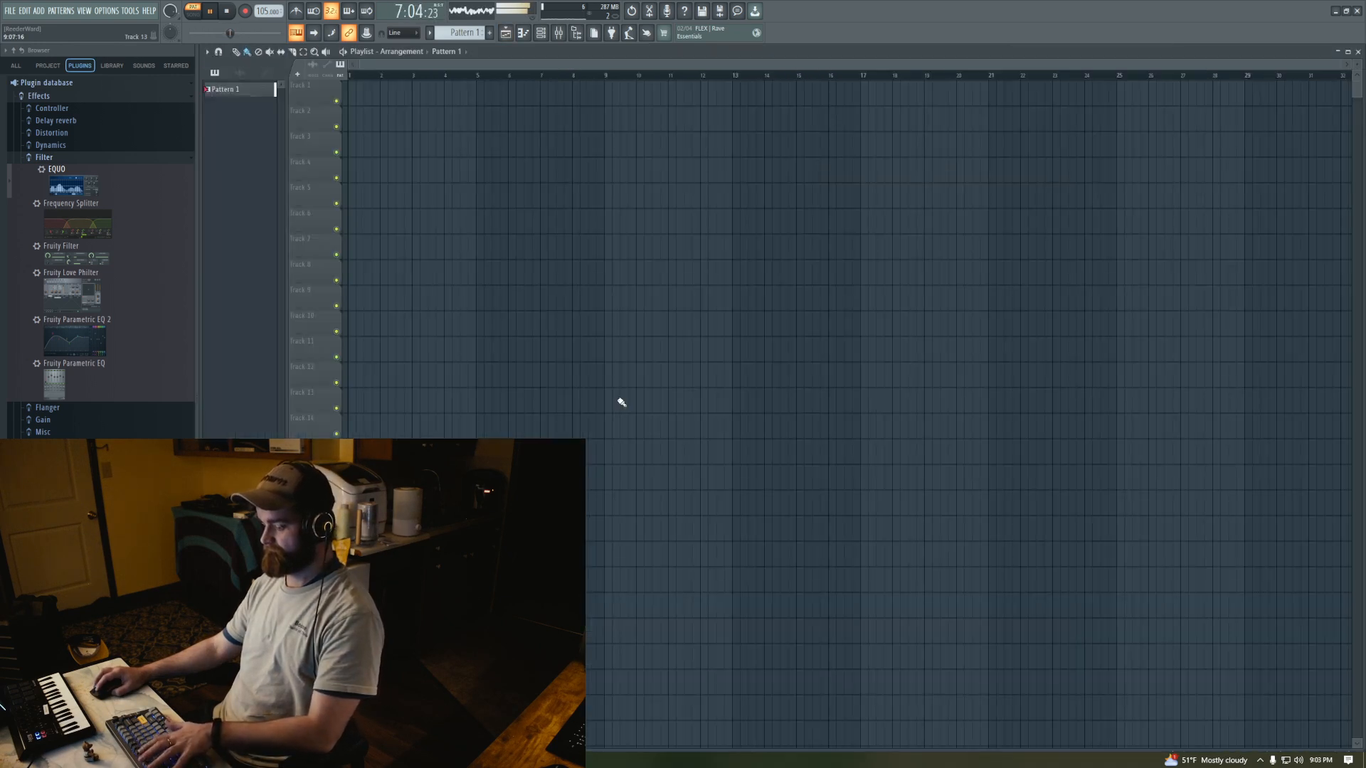
key("F6")
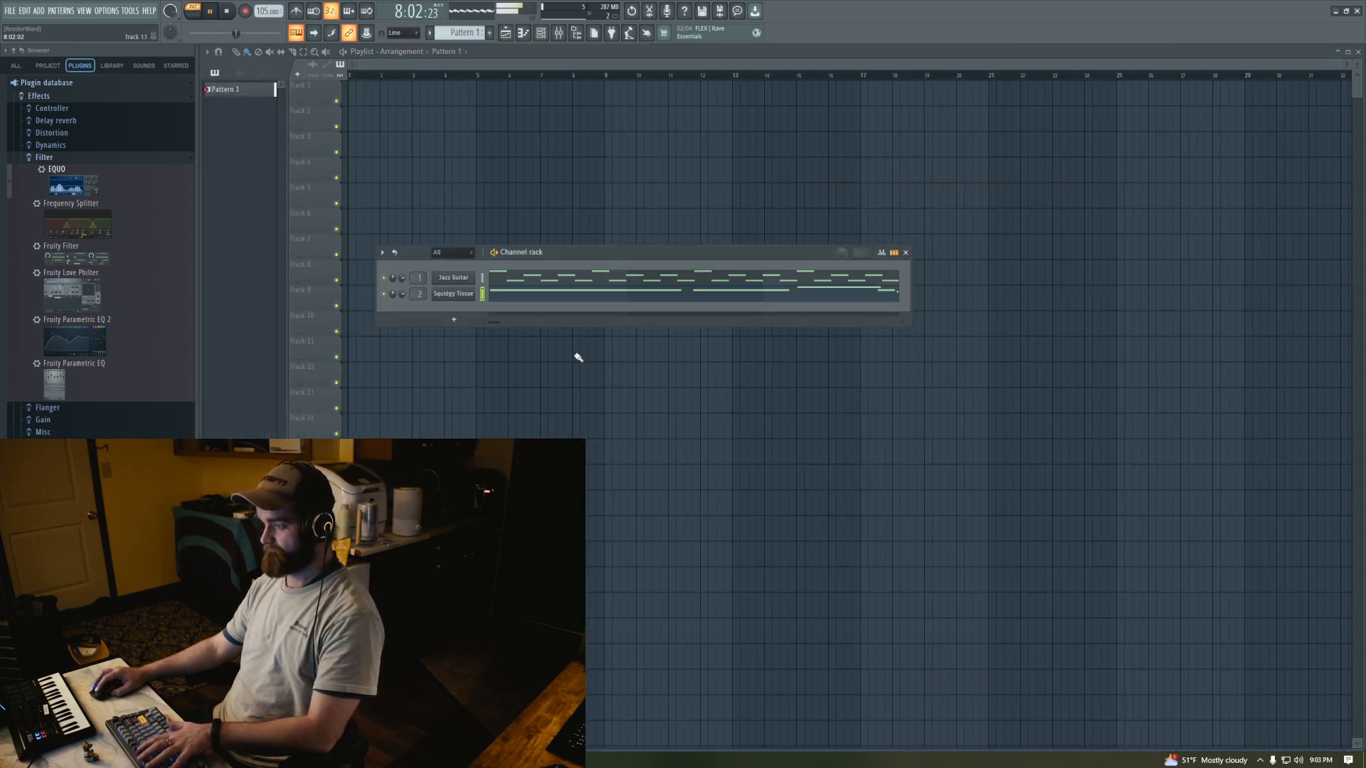
key("space")
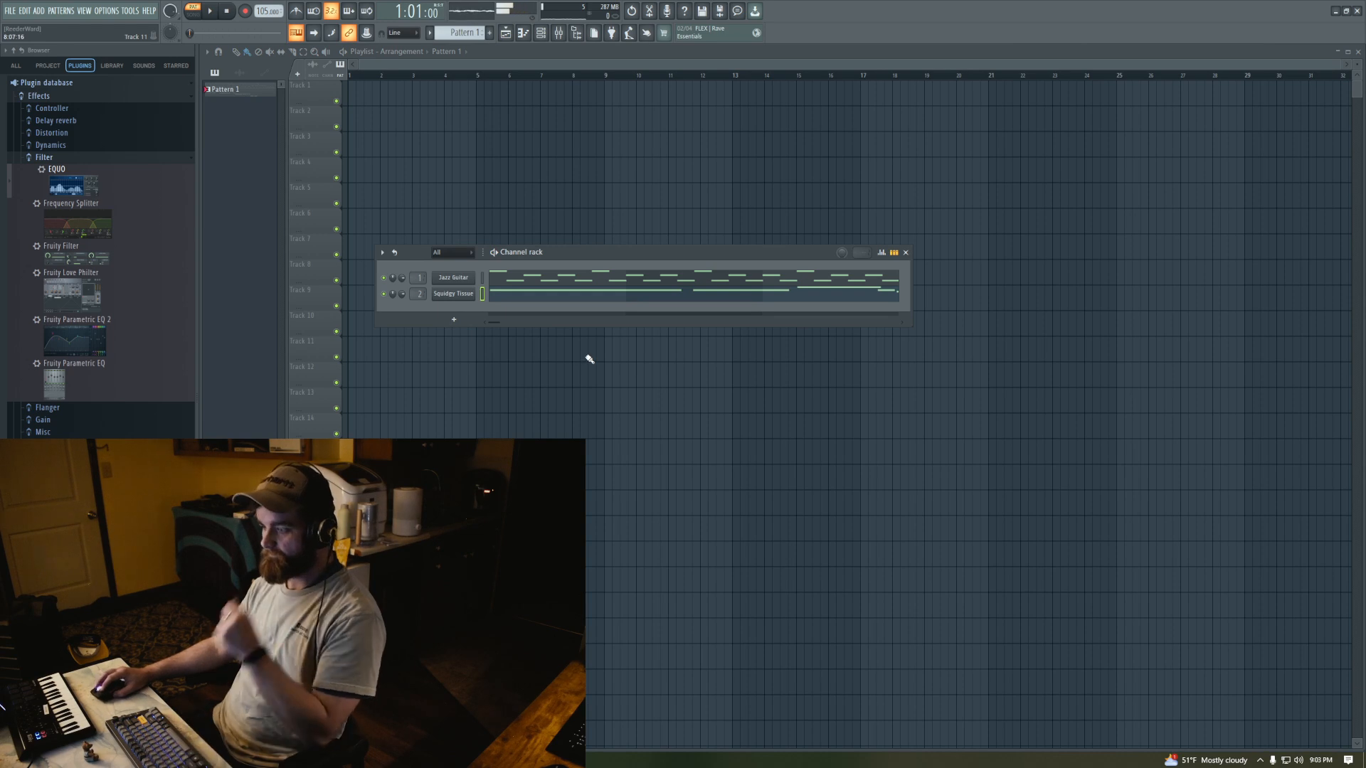